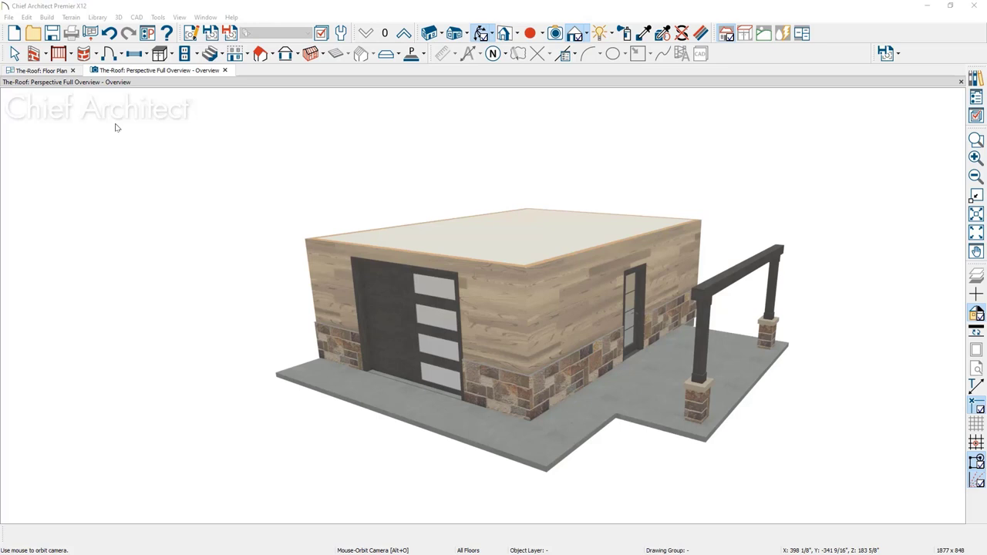
# - Open the Build Roof settings and read the help instructions for creating the Shed Roof style
pyautogui.click(48, 18)
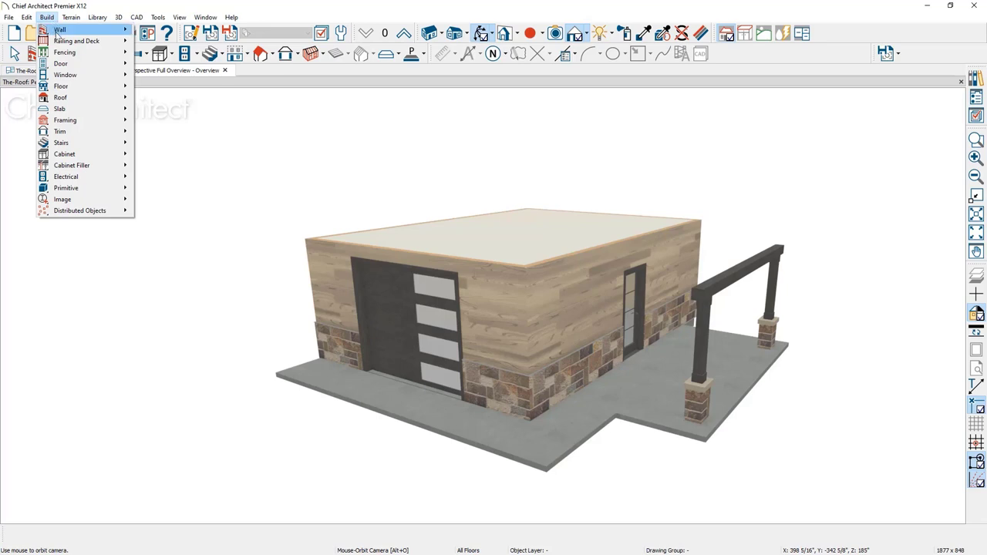
pyautogui.moveTo(108, 98)
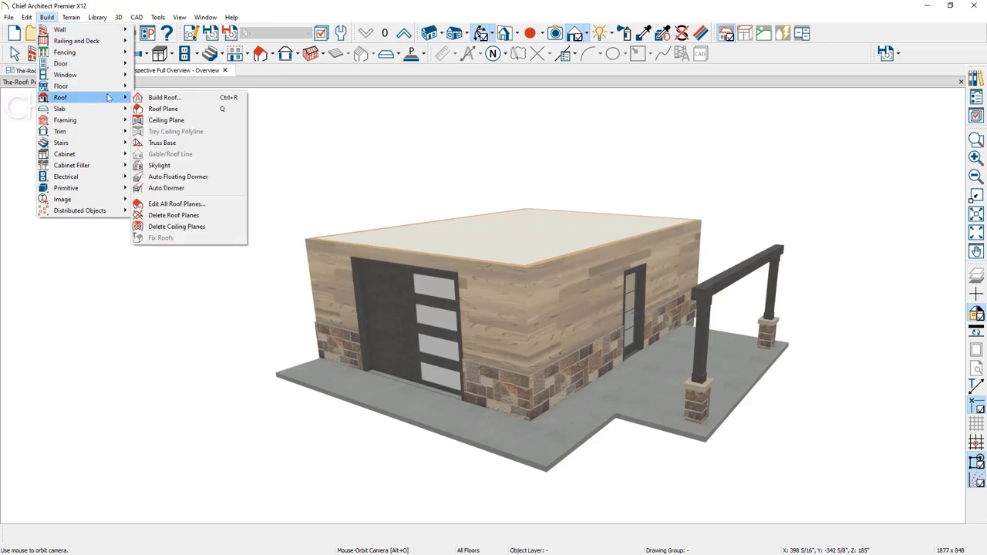
pyautogui.click(196, 98)
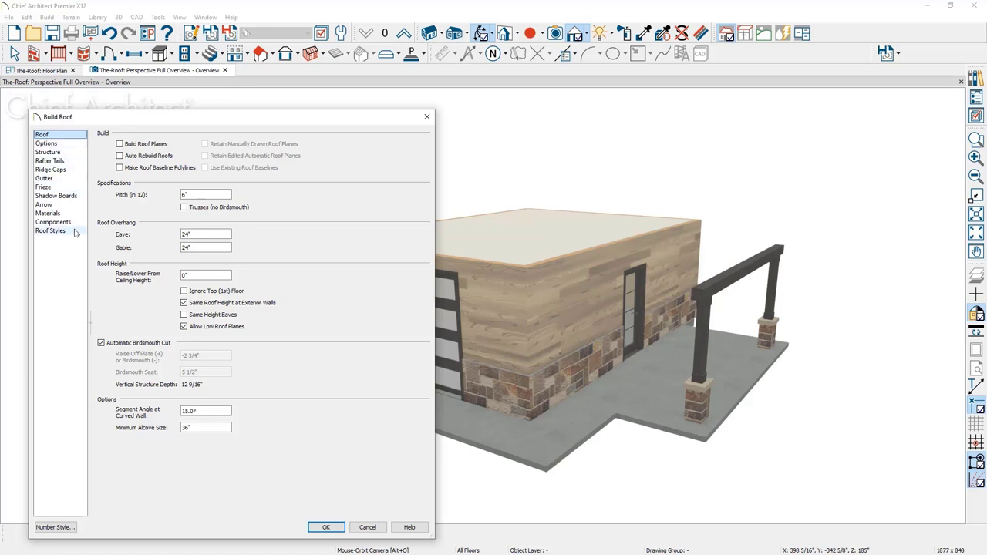
pyautogui.click(51, 230)
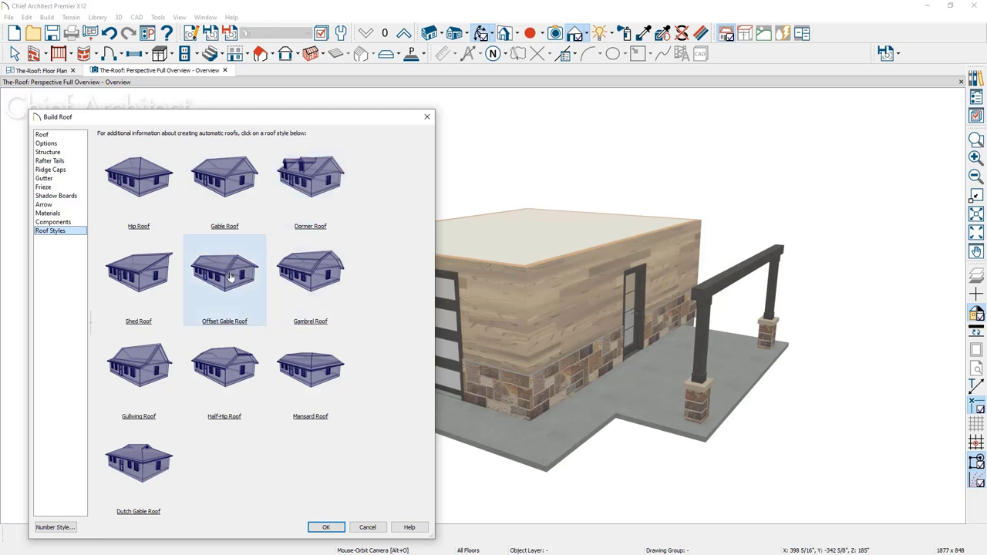
pyautogui.click(152, 298)
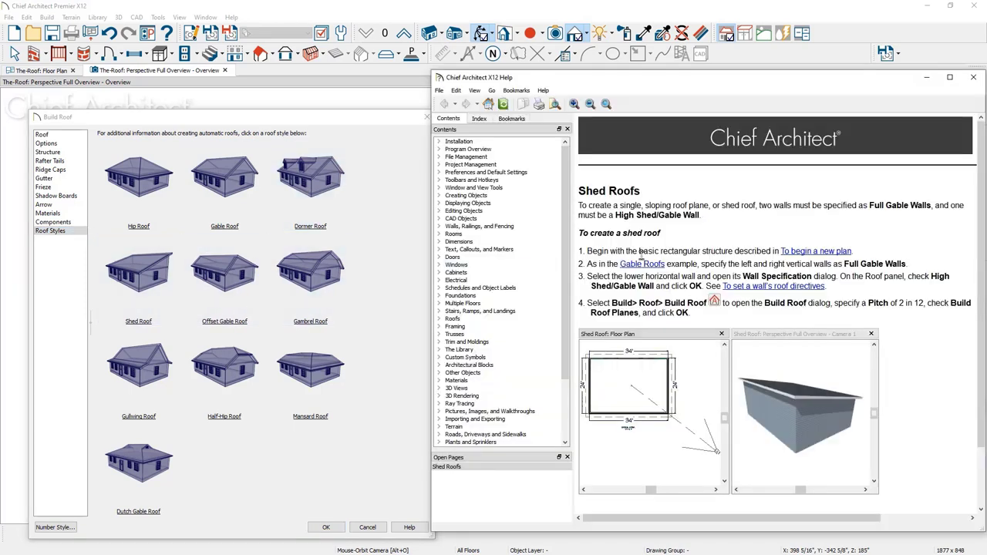
pyautogui.scroll(-2, 675, 266)
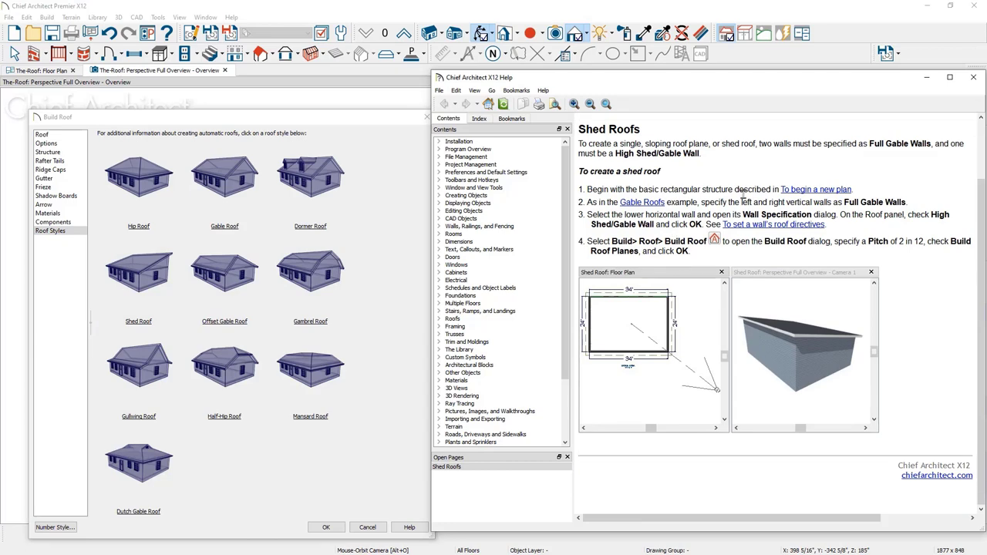
pyautogui.click(966, 78)
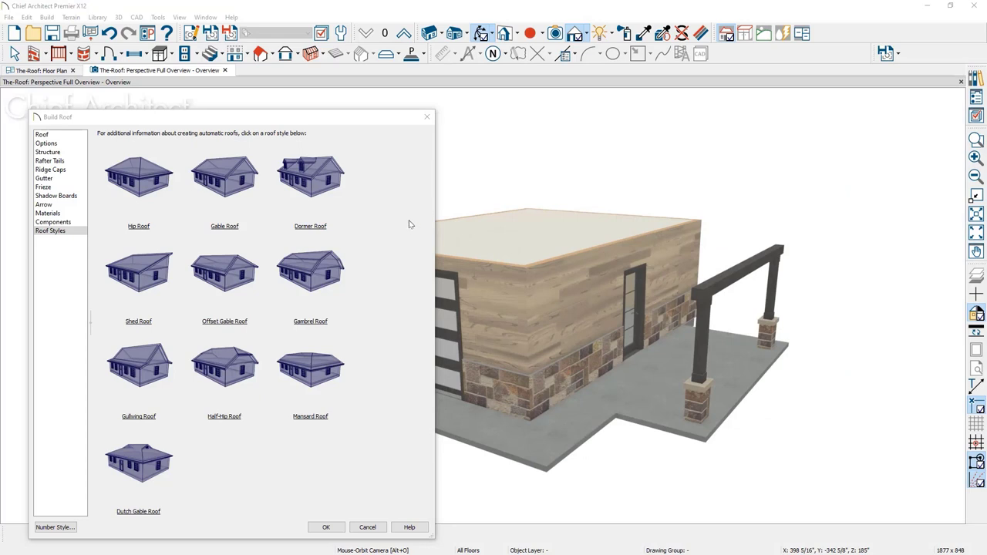
# - Turn on Auto Rebuild Roofs to generate a roof over the building
pyautogui.click(42, 135)
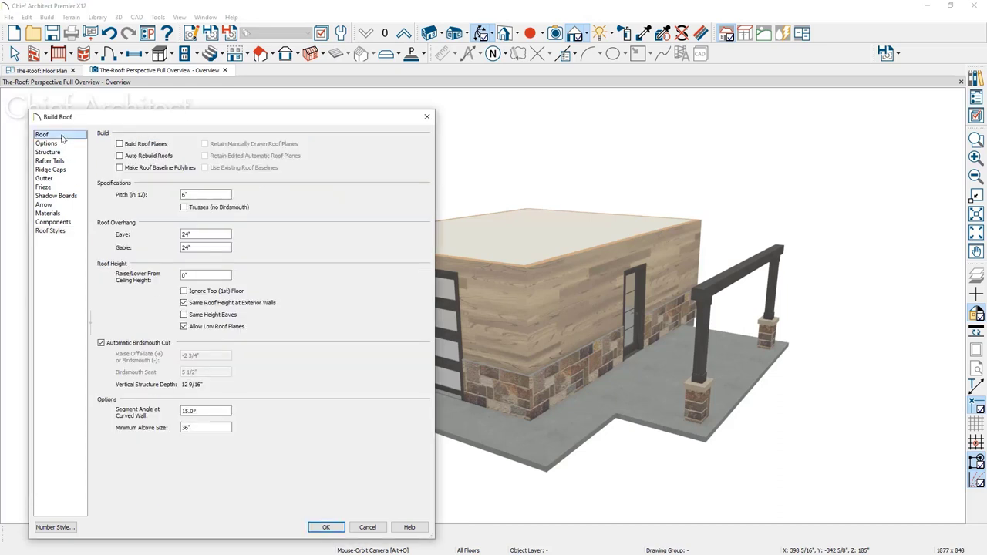
pyautogui.click(120, 158)
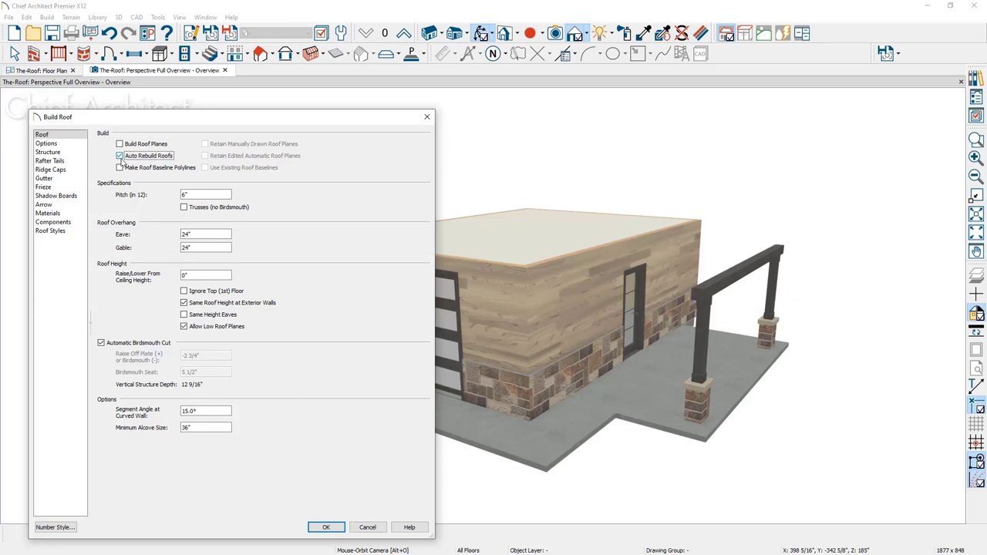
pyautogui.click(195, 194)
pyautogui.click(314, 527)
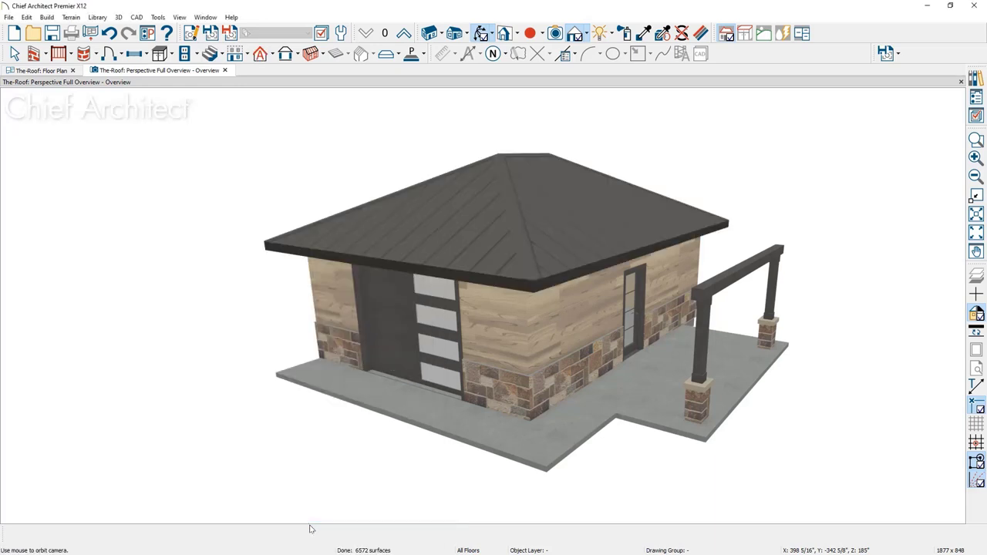
# - Change the wall with the garage door and the opposite end wall to gable walls over which the roof rises
pyautogui.click(492, 347)
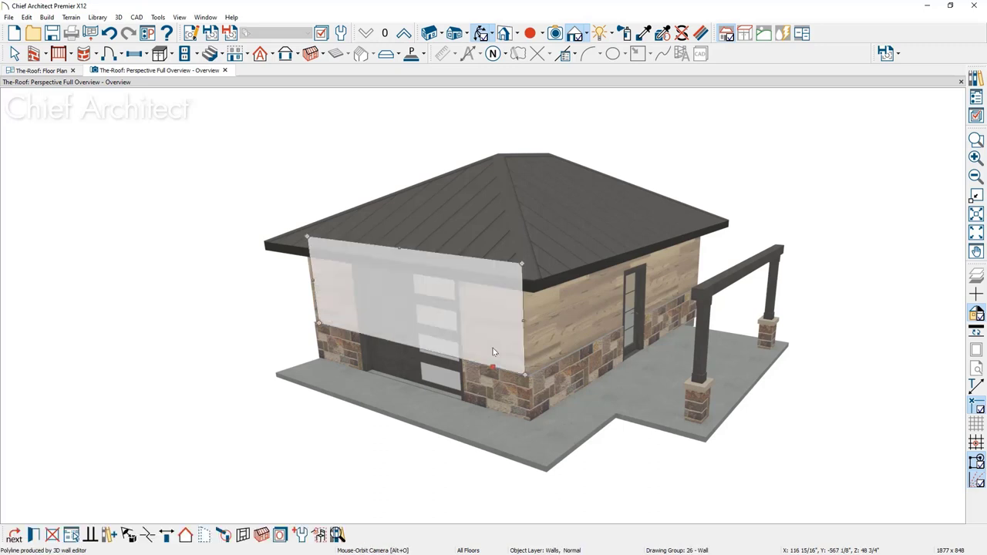
pyautogui.click(185, 539)
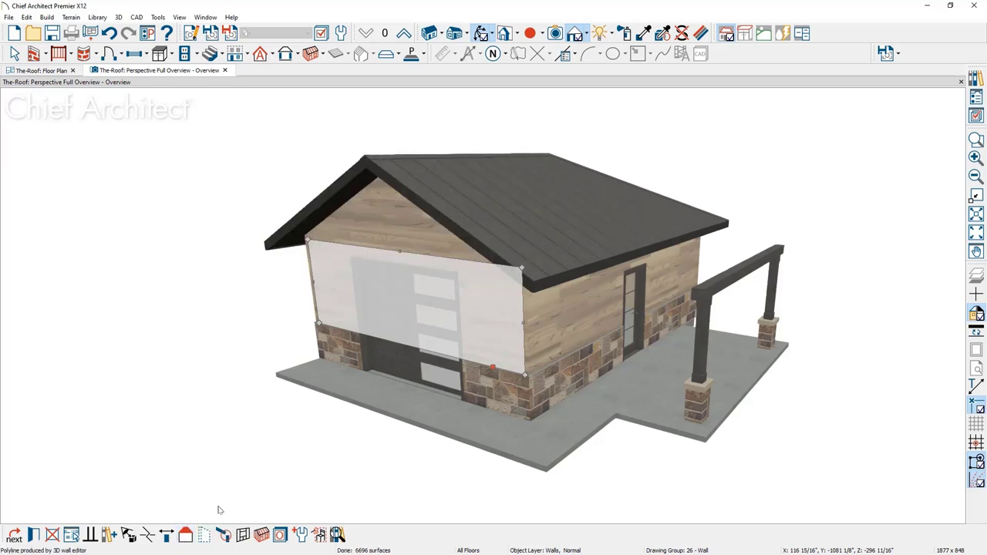
pyautogui.moveTo(741, 419); pyautogui.dragTo(388, 410, button='middle')
pyautogui.press('space')
pyautogui.click(537, 344)
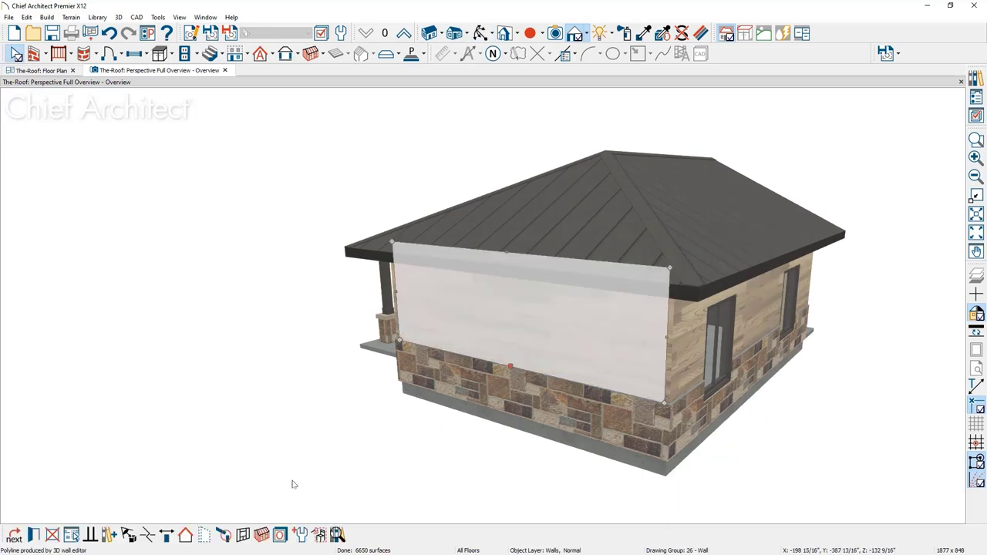
pyautogui.click(188, 537)
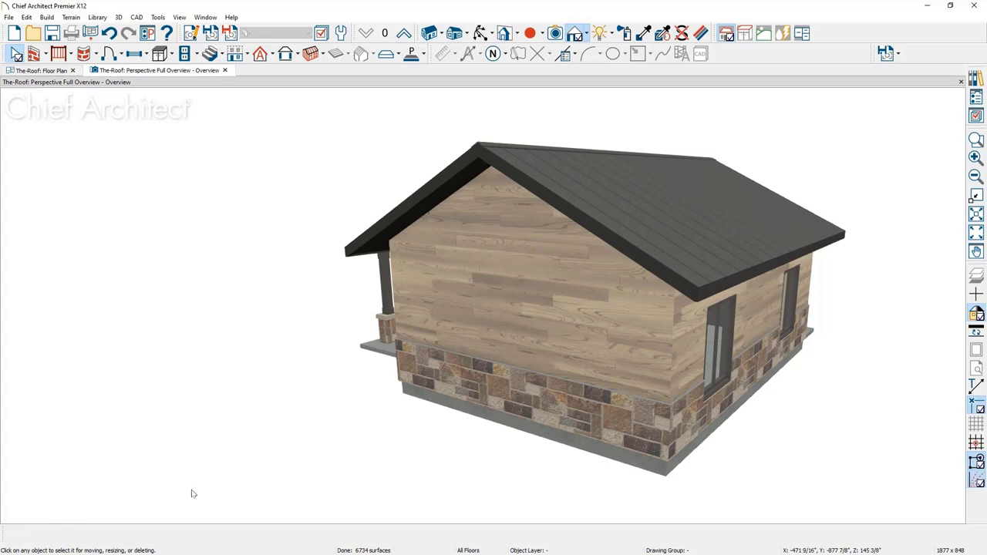
# - Set the pitch of the automatically built roof to 2 in 12
pyautogui.moveTo(231, 368); pyautogui.dragTo(588, 377, button='middle')
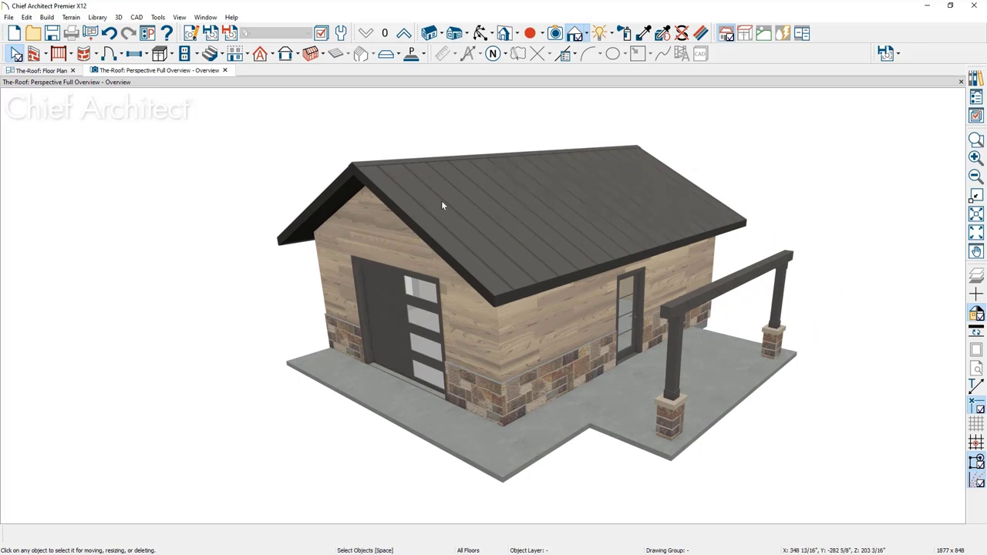
pyautogui.click(54, 19)
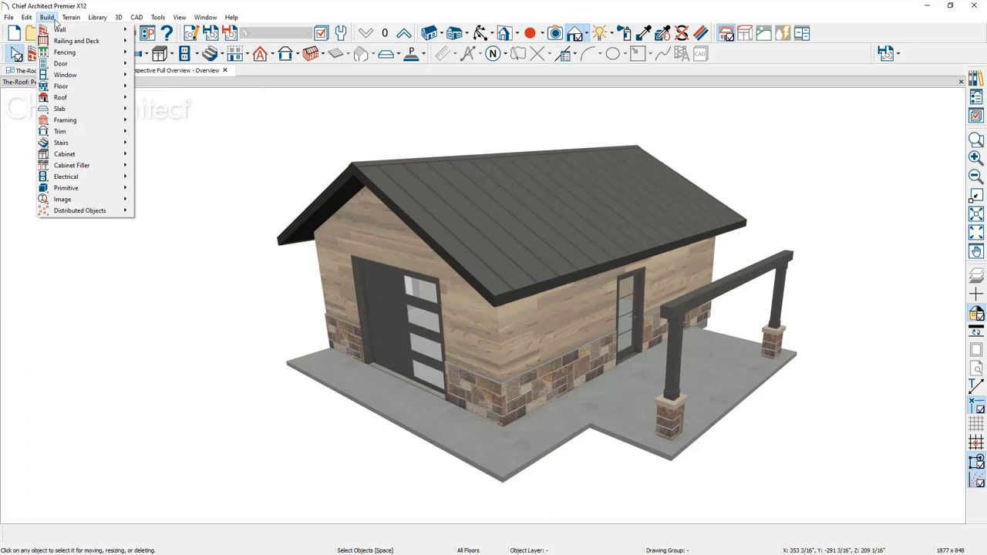
pyautogui.moveTo(77, 97)
pyautogui.click(178, 98)
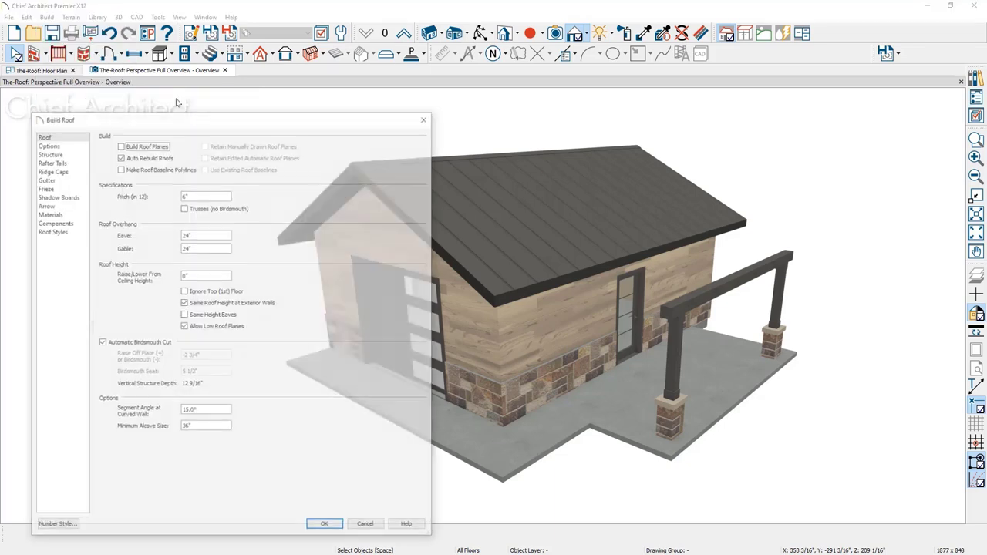
pyautogui.doubleClick(199, 195)
pyautogui.write('2')
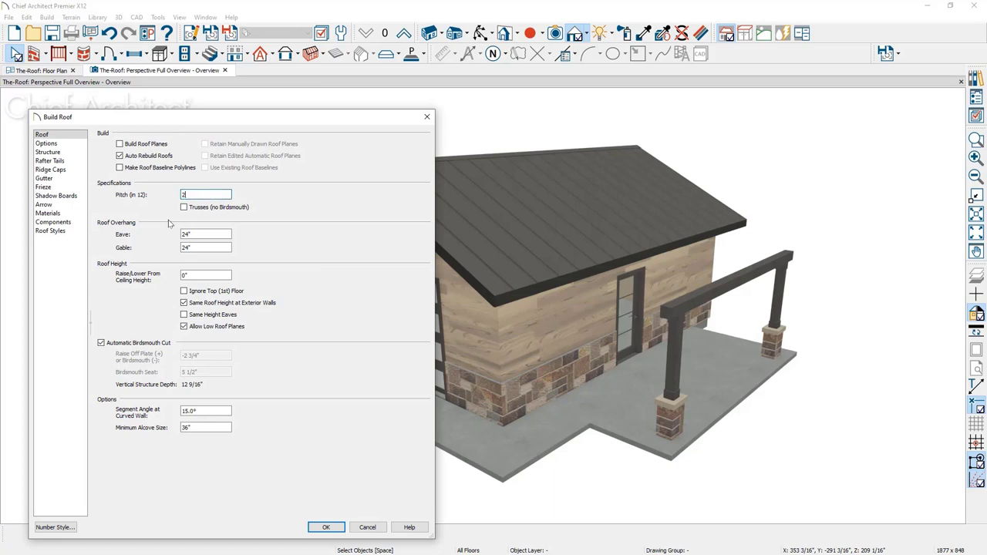
pyautogui.click(317, 527)
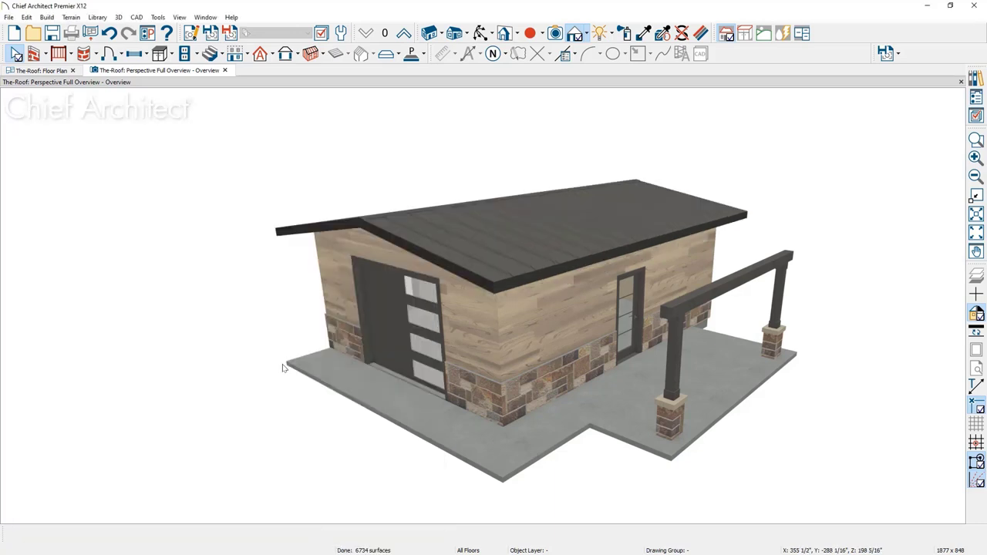
# - Set the roof option of the long wall with the two windows to High Shed/Gable Wall
pyautogui.moveTo(284, 368); pyautogui.dragTo(469, 354, button='middle')
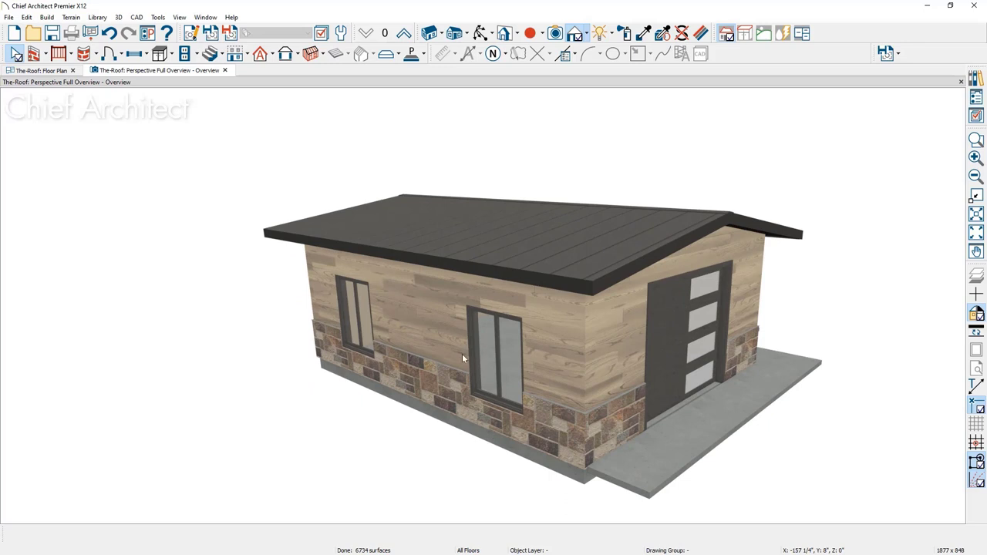
pyautogui.click(434, 336)
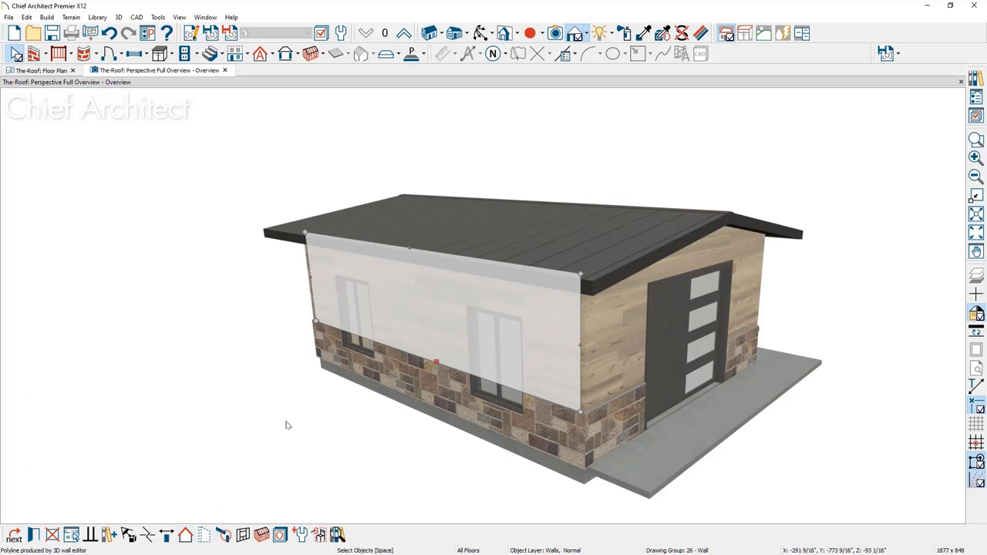
pyautogui.doubleClick(416, 325)
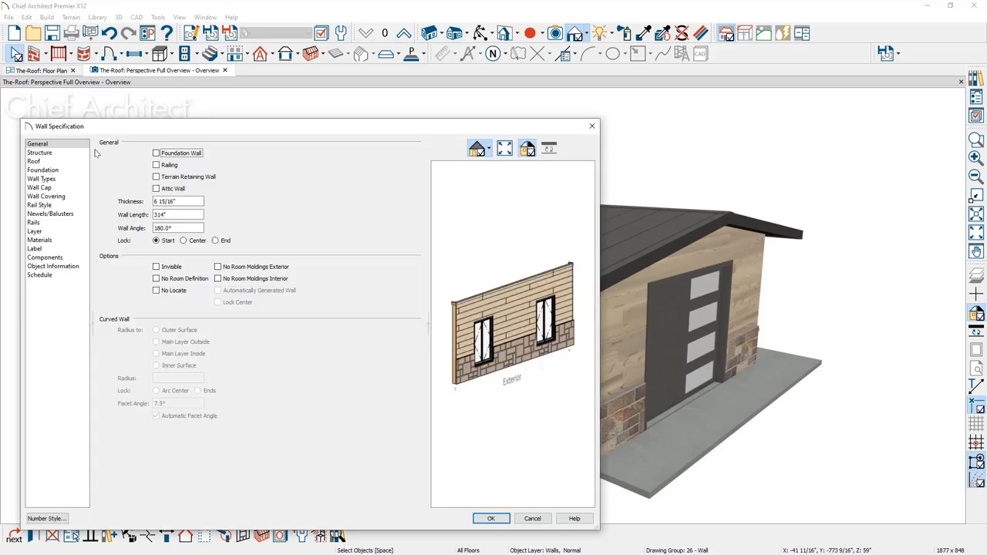
pyautogui.click(34, 161)
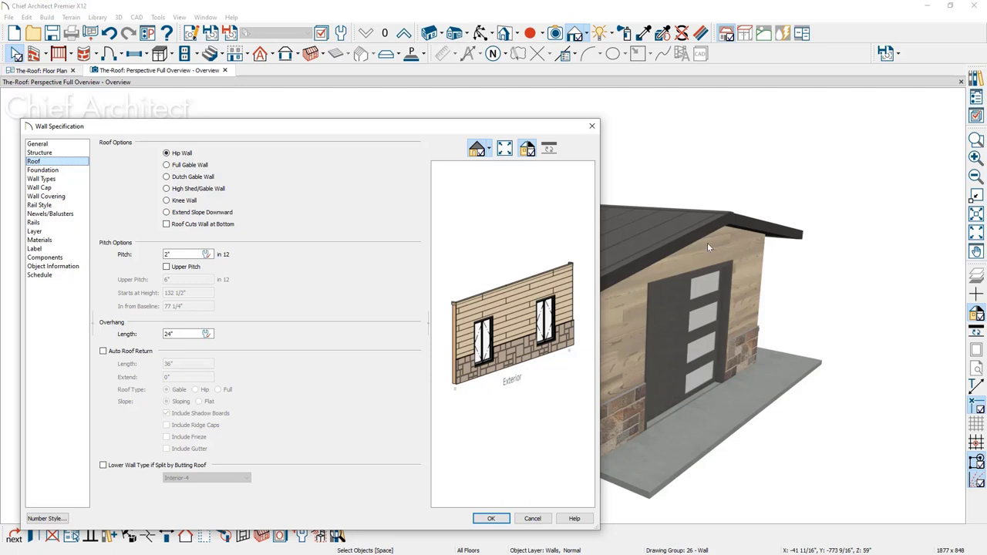
pyautogui.click(166, 166)
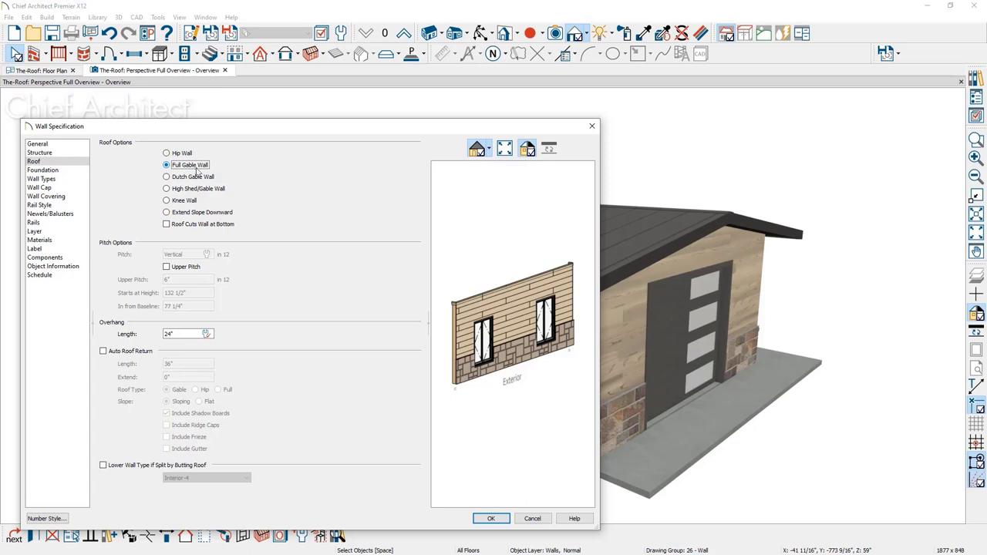
pyautogui.click(171, 191)
pyautogui.click(500, 518)
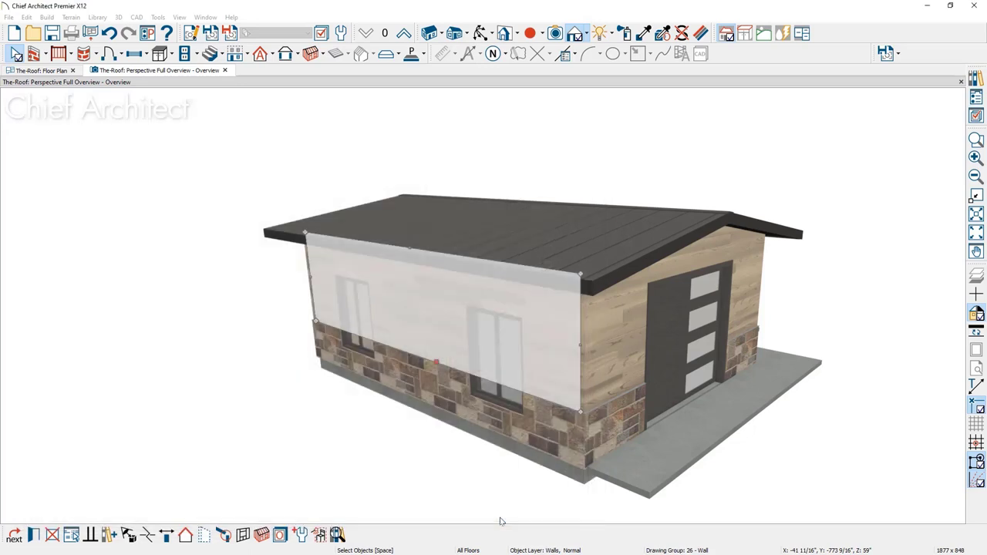
pyautogui.press('Escape')
# - Copy the roof plane in place, turning off Auto Rebuild Roofs, and reshape the copy to run from the main eave out over the porch posts
pyautogui.moveTo(597, 429); pyautogui.dragTo(399, 437, button='middle')
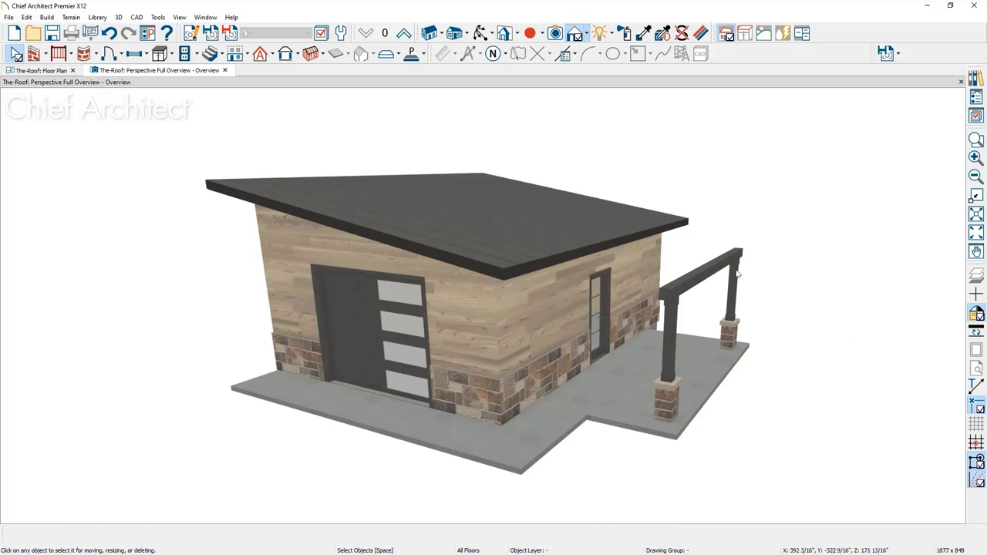
pyautogui.click(550, 232)
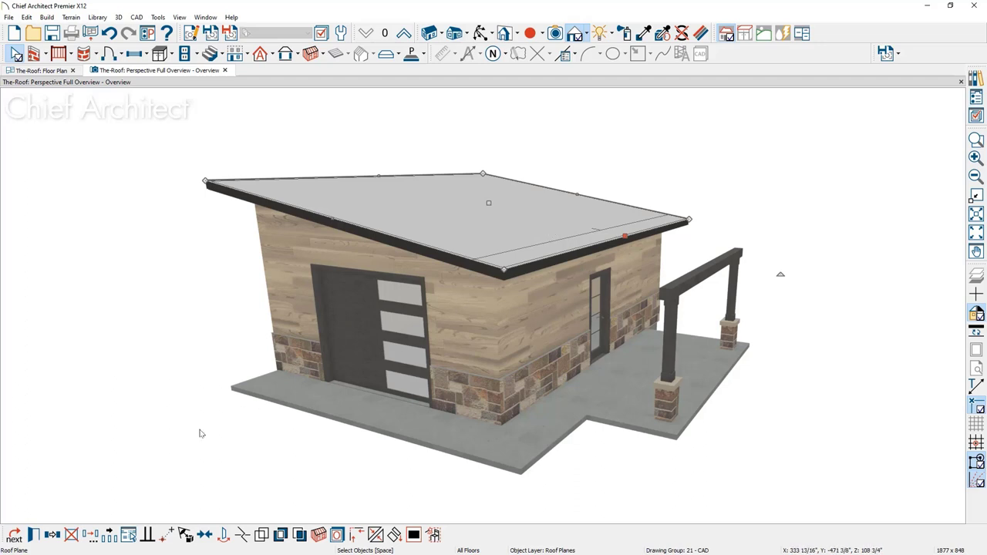
pyautogui.click(53, 537)
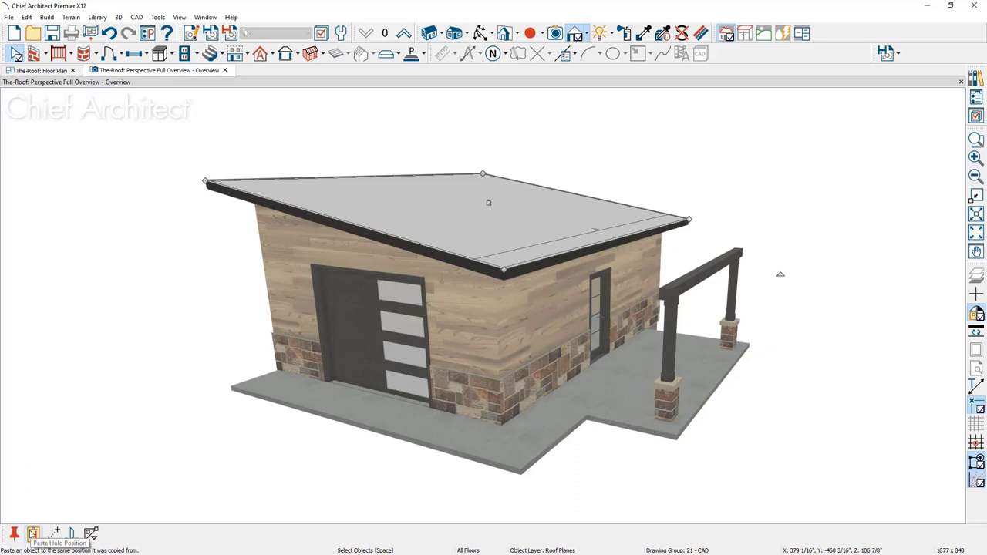
pyautogui.click(33, 534)
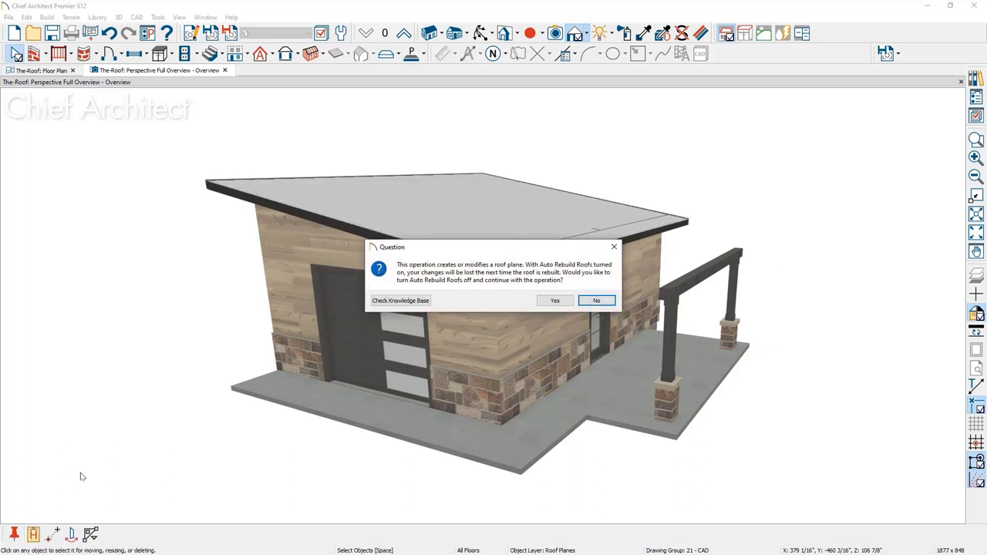
pyautogui.click(557, 301)
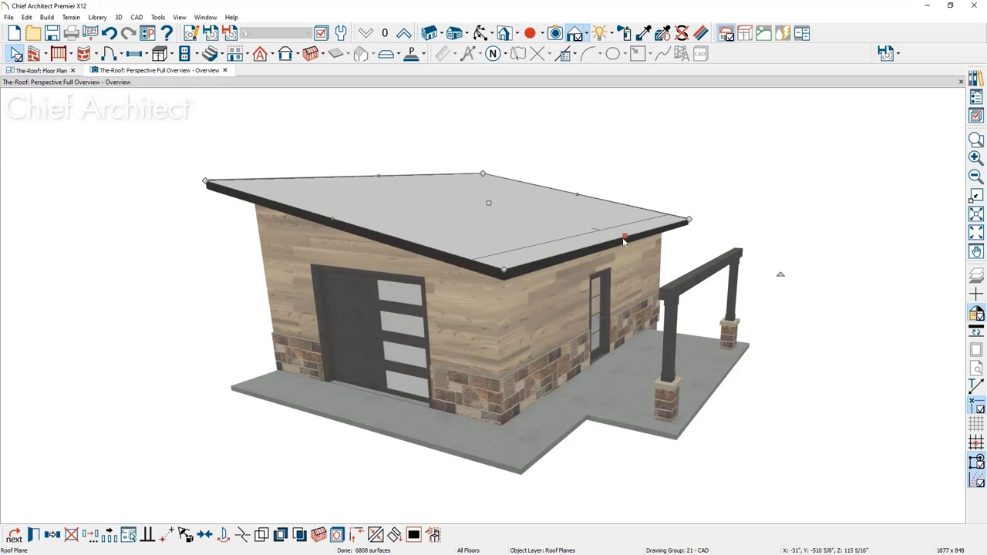
pyautogui.moveTo(627, 235)
pyautogui.mouseDown()
pyautogui.moveTo(714, 308)
pyautogui.moveTo(698, 305)
pyautogui.mouseUp()
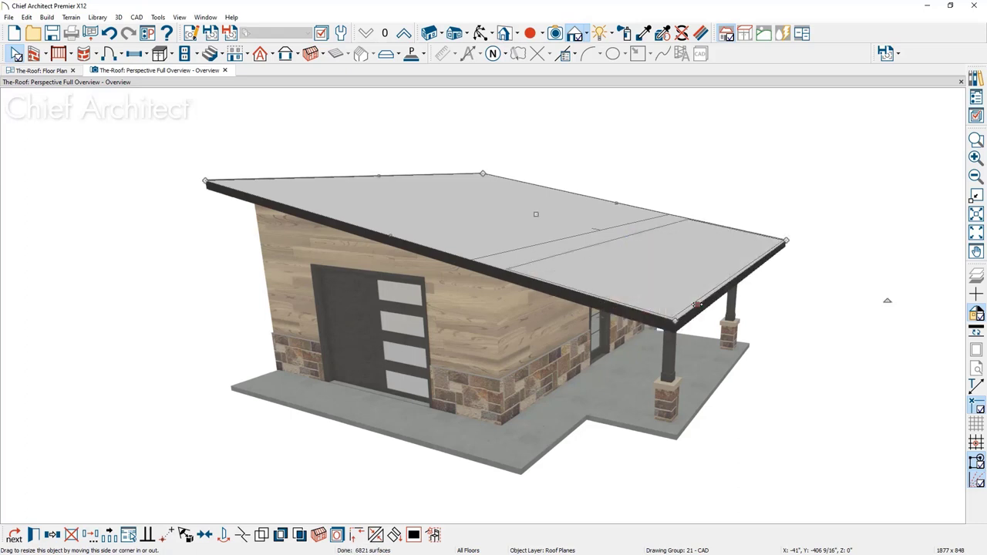
pyautogui.moveTo(388, 178); pyautogui.dragTo(547, 261)
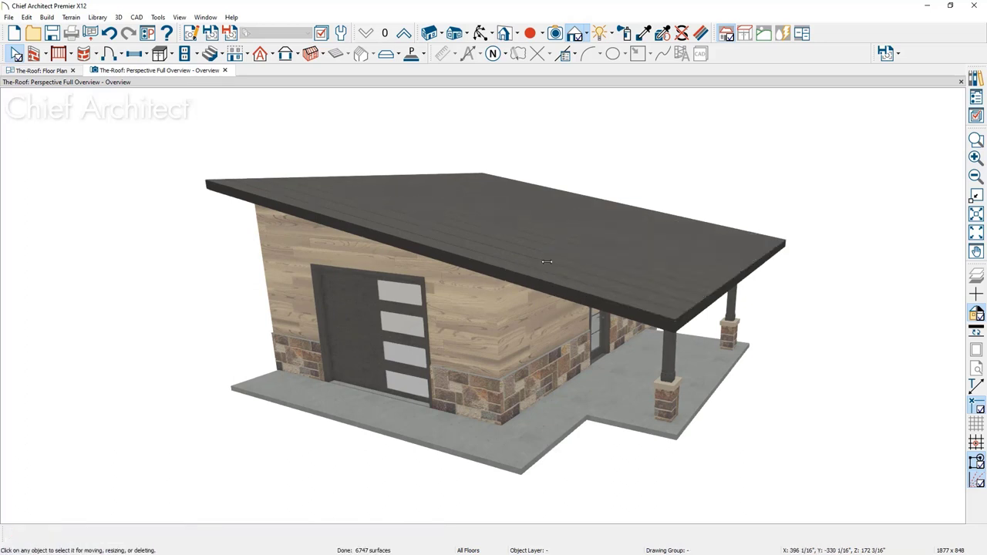
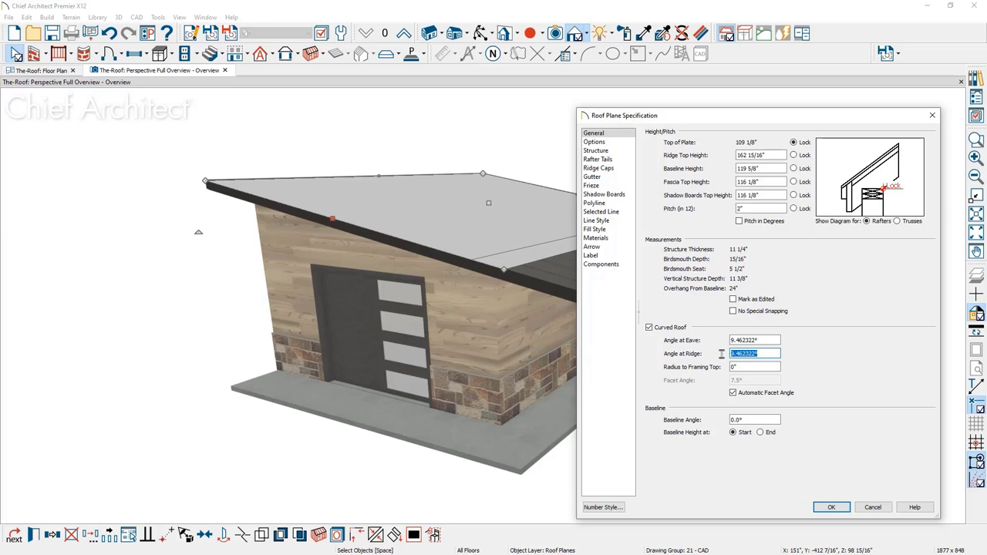
# - Set the curved main roof plane's angle at ridge to 0°, suppress the plate height warning, and copy its 18.924644° angle at eave
pyautogui.press('Tab')
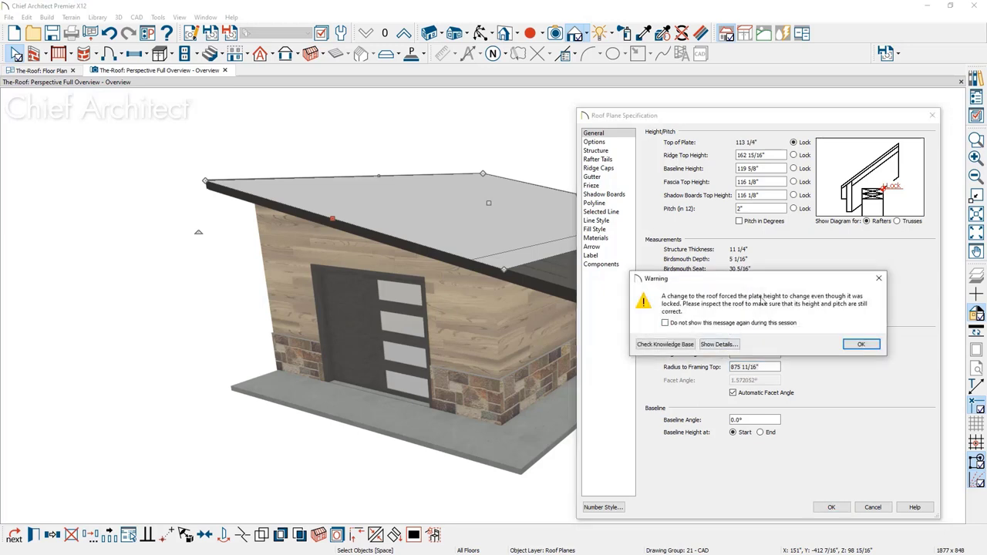
pyautogui.click(688, 324)
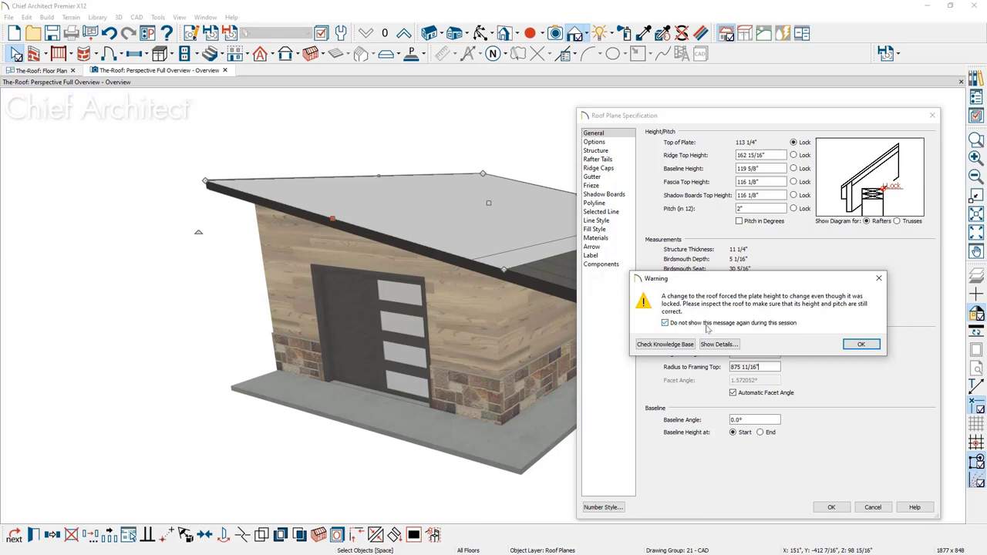
pyautogui.click(861, 344)
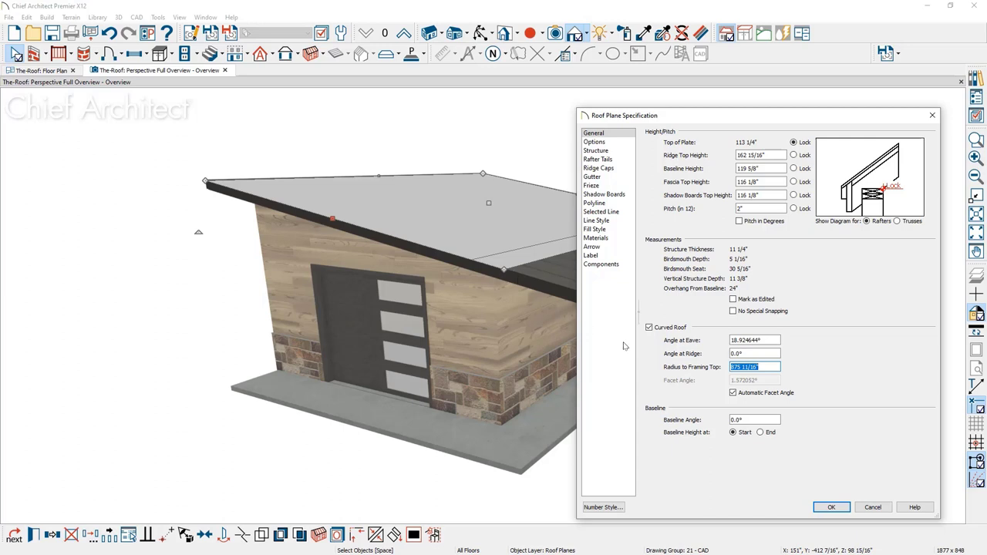
pyautogui.moveTo(769, 341); pyautogui.dragTo(713, 342)
pyautogui.hotkey('ctrl', 'c')
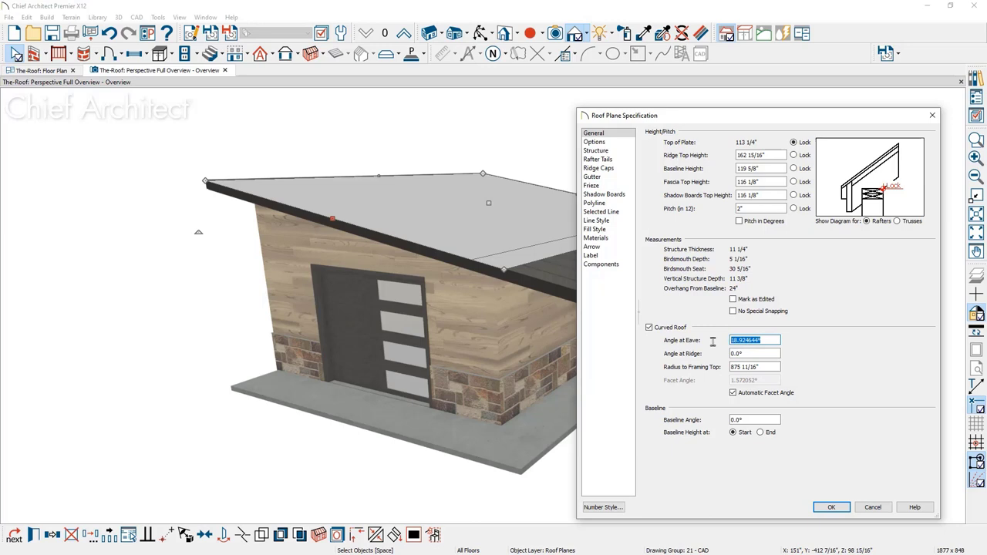
pyautogui.click(823, 507)
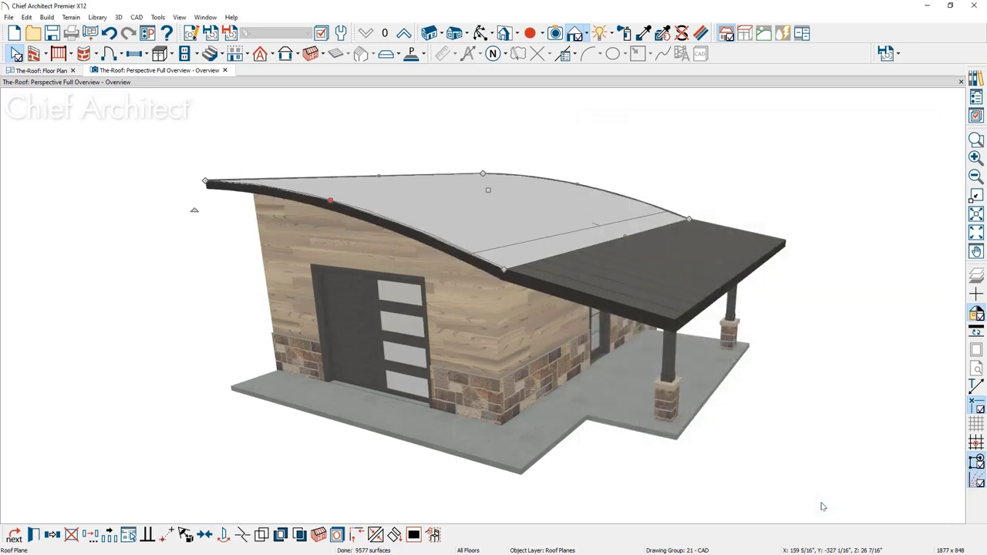
# - Make the porch roof plane a curved roof, using the copied 18.924644° eave angle of the main plane as its angle at ridge
pyautogui.click(608, 286)
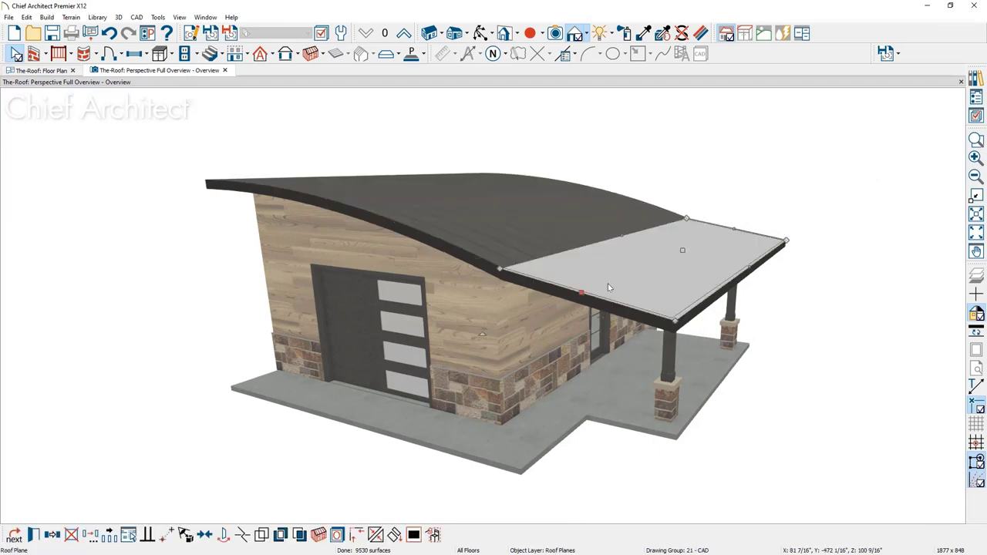
pyautogui.doubleClick(608, 283)
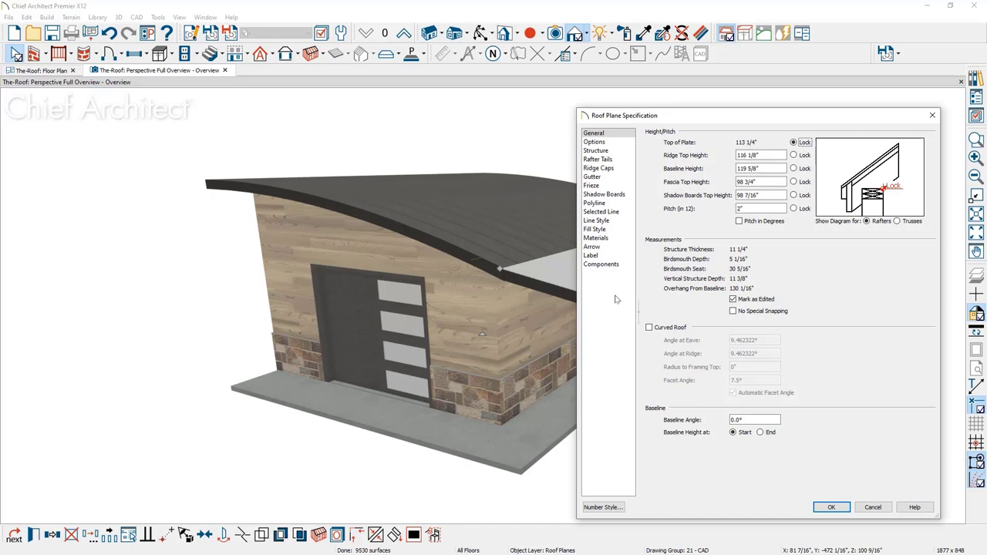
pyautogui.click(648, 328)
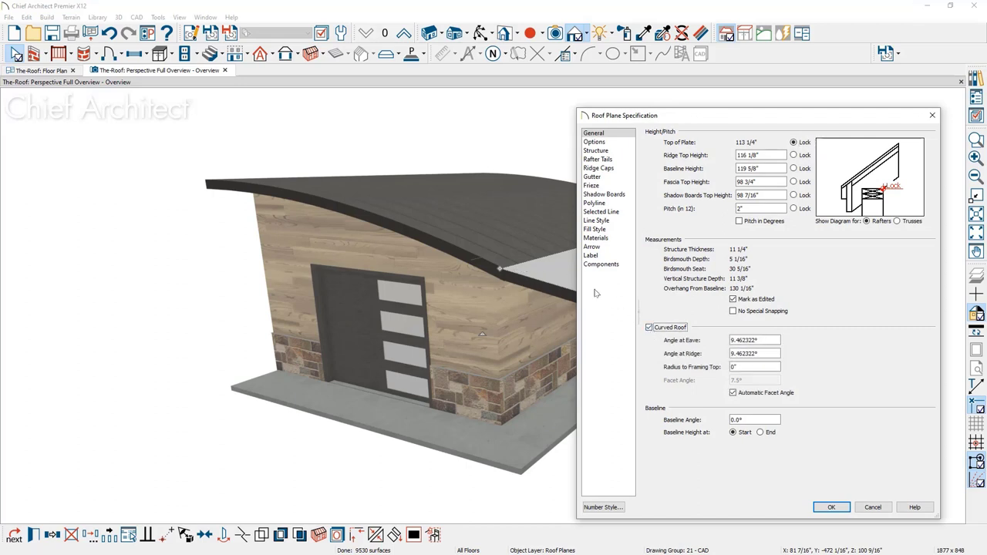
pyautogui.moveTo(731, 353); pyautogui.dragTo(777, 354)
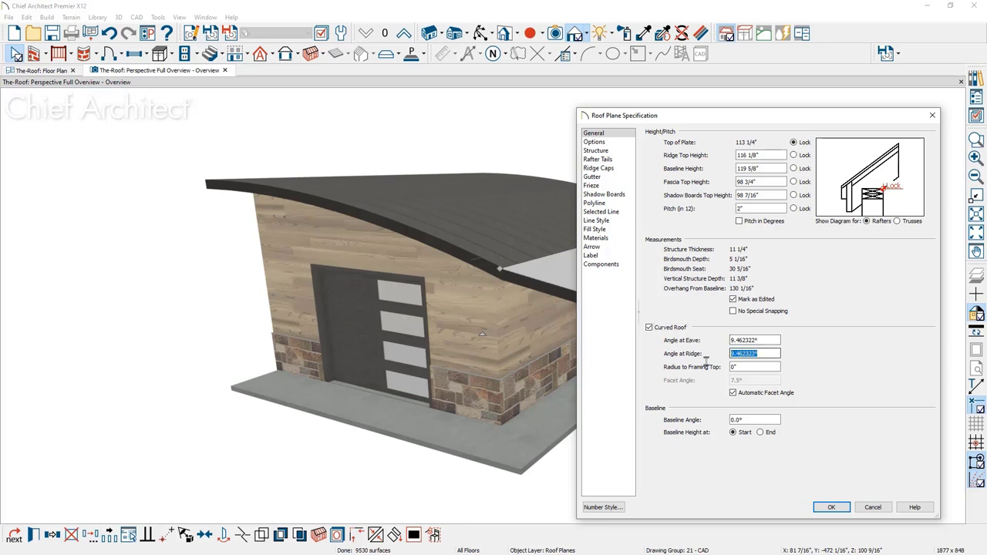
pyautogui.hotkey('ctrl', 'v')
pyautogui.click(832, 508)
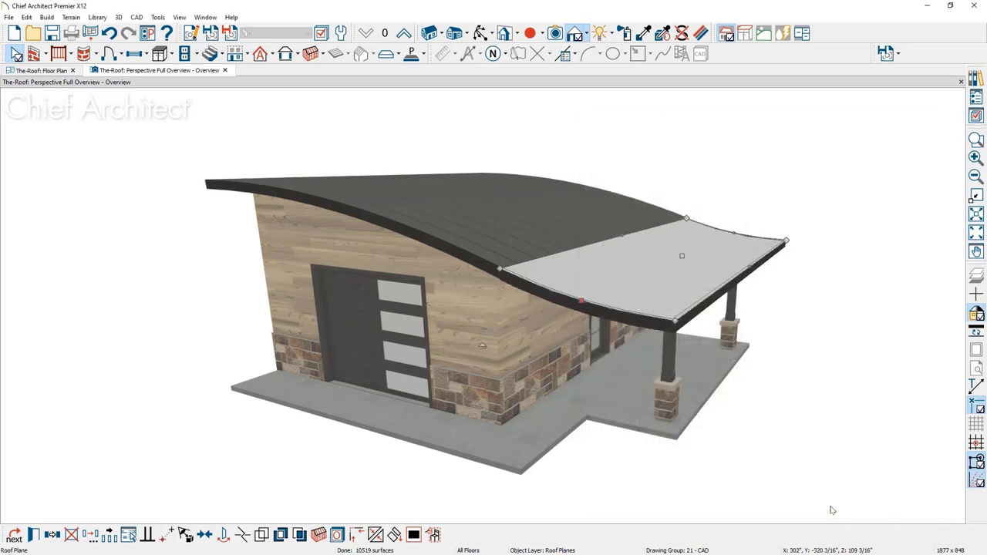
pyautogui.click(830, 509)
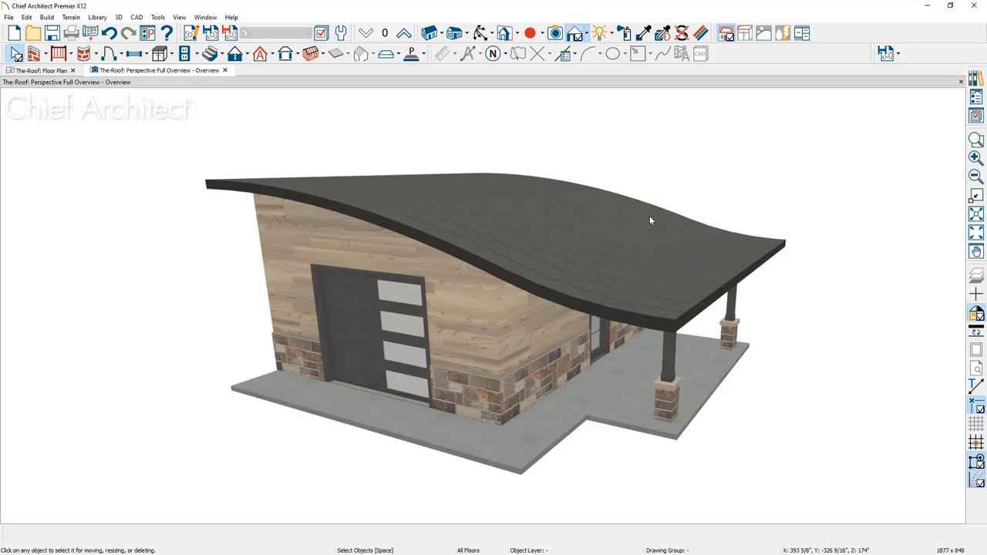
# - Turn on Auto Rebuild Roofs and accept deleting the edited roof surfaces
pyautogui.click(49, 19)
pyautogui.moveTo(77, 98)
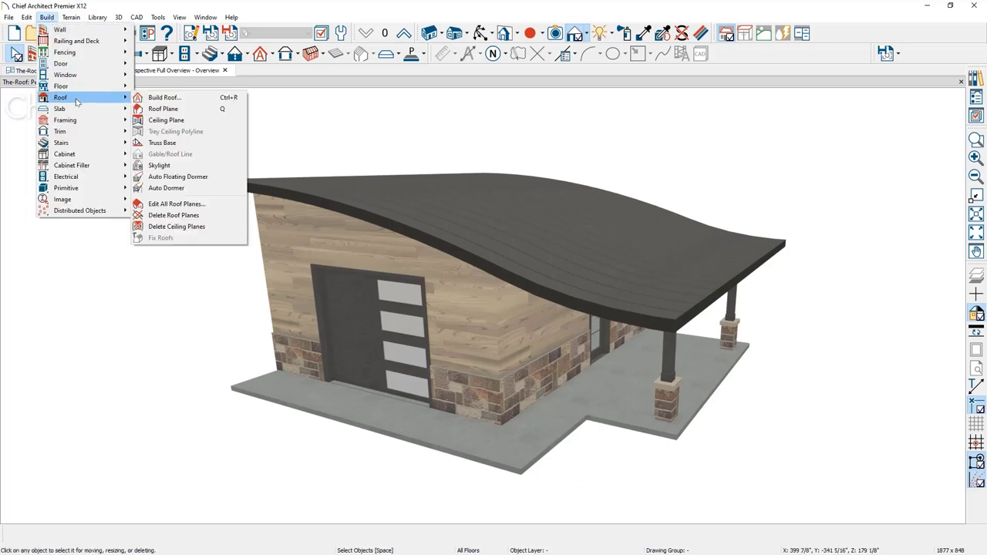
pyautogui.click(164, 98)
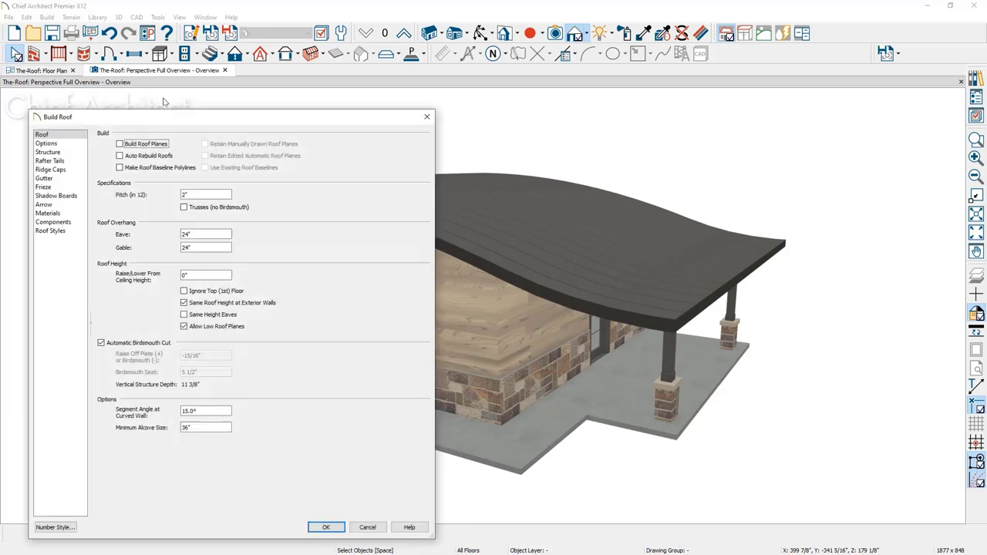
pyautogui.click(138, 156)
pyautogui.click(324, 528)
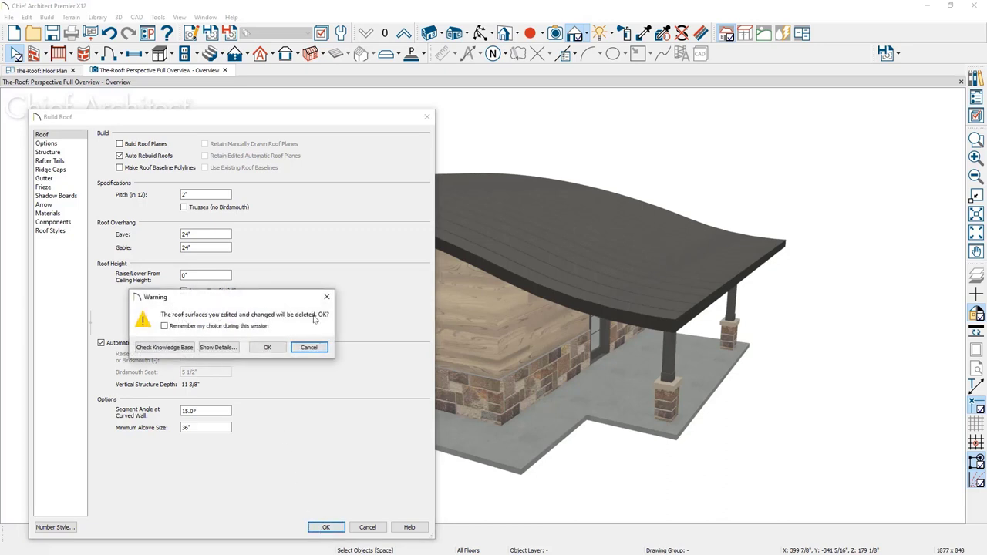
pyautogui.click(267, 348)
# - Set the roof option of the long wall with the two windows to Hip Wall
pyautogui.moveTo(283, 336); pyautogui.dragTo(399, 333, button='middle')
pyautogui.click(362, 296)
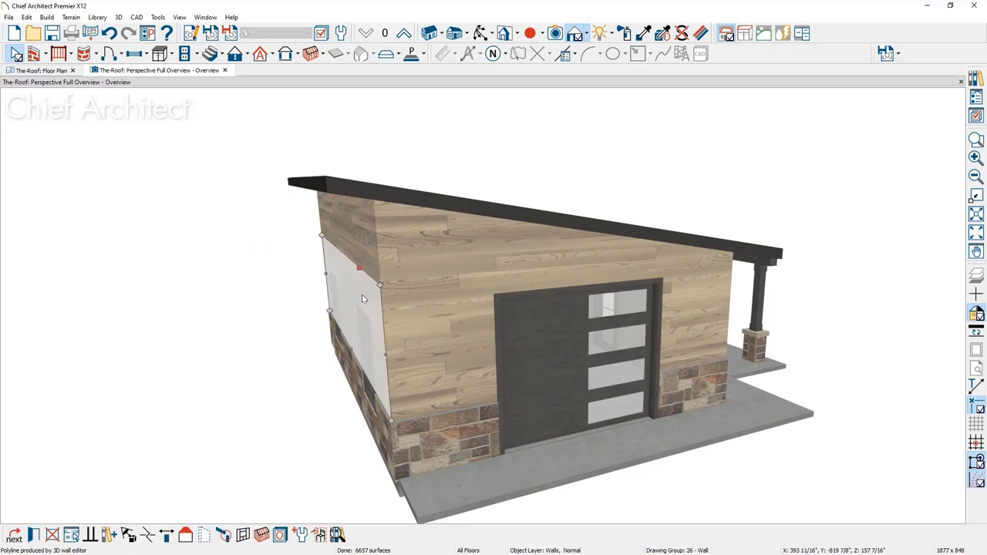
pyautogui.doubleClick(364, 299)
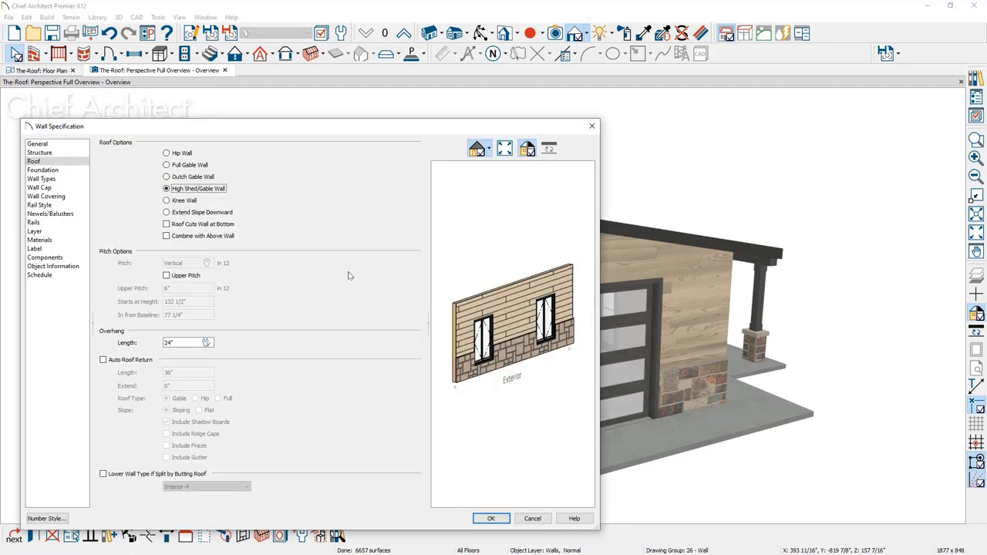
pyautogui.click(182, 154)
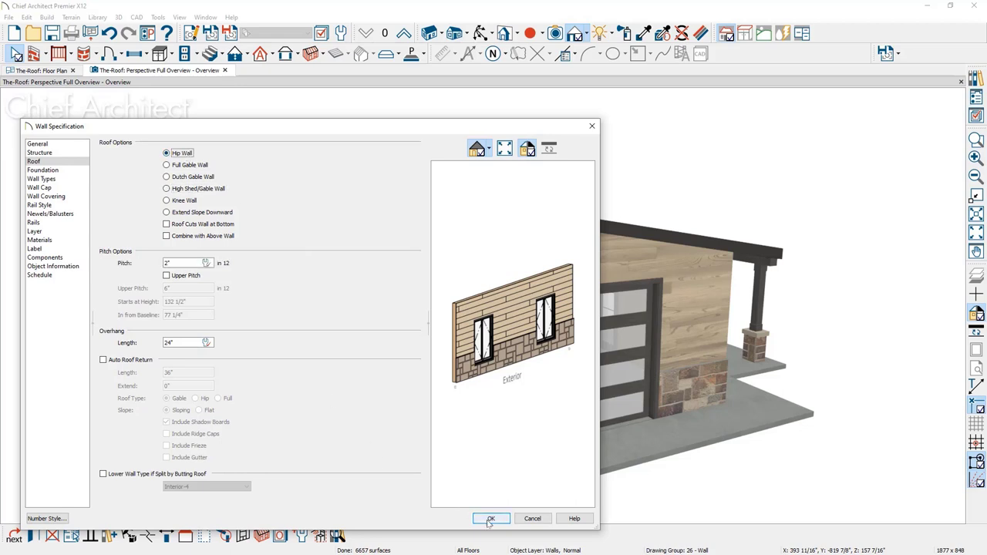
pyautogui.click(491, 519)
# - Set the pitch of the automatically built roof to 6 in 12
pyautogui.moveTo(595, 476); pyautogui.dragTo(531, 486, button='middle')
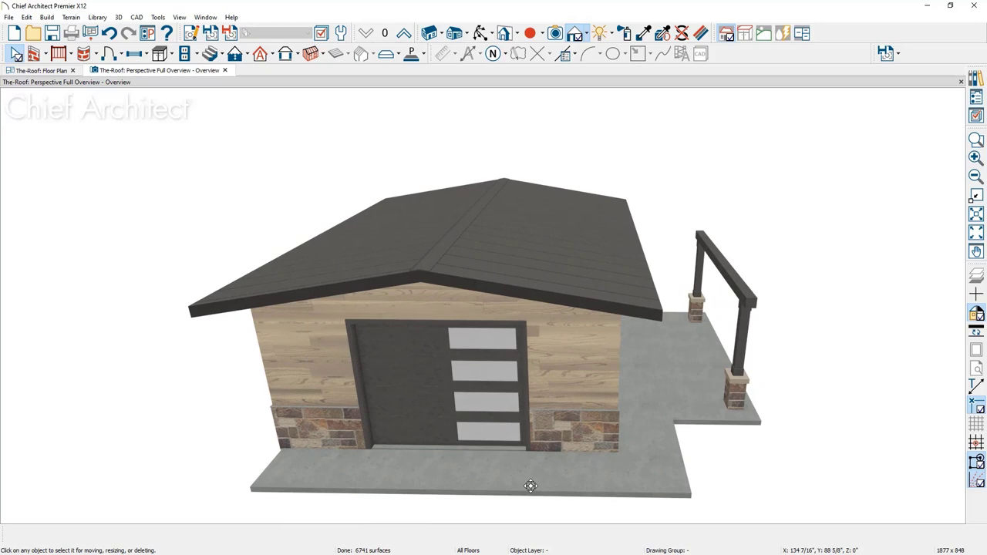
pyautogui.doubleClick(204, 195)
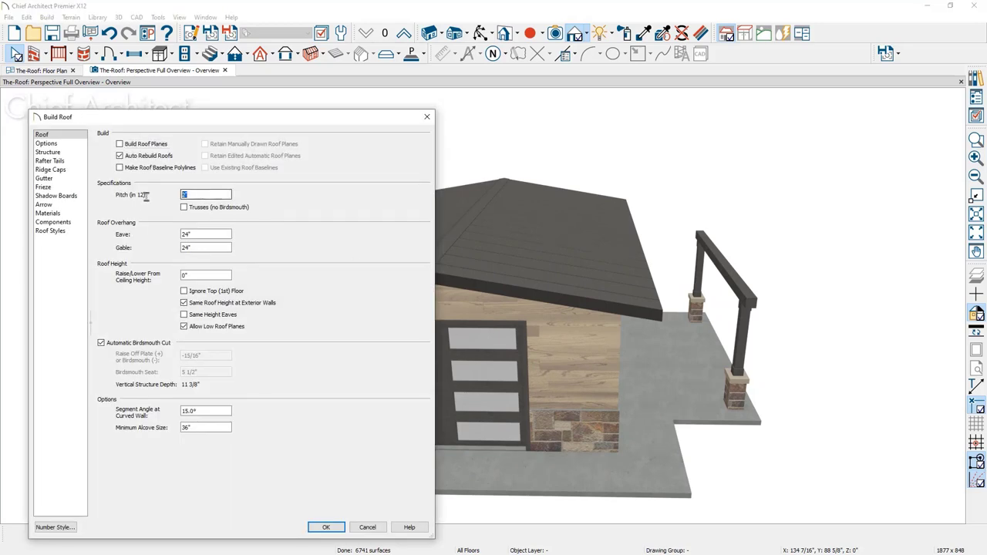
pyautogui.write('6')
pyautogui.press('Return')
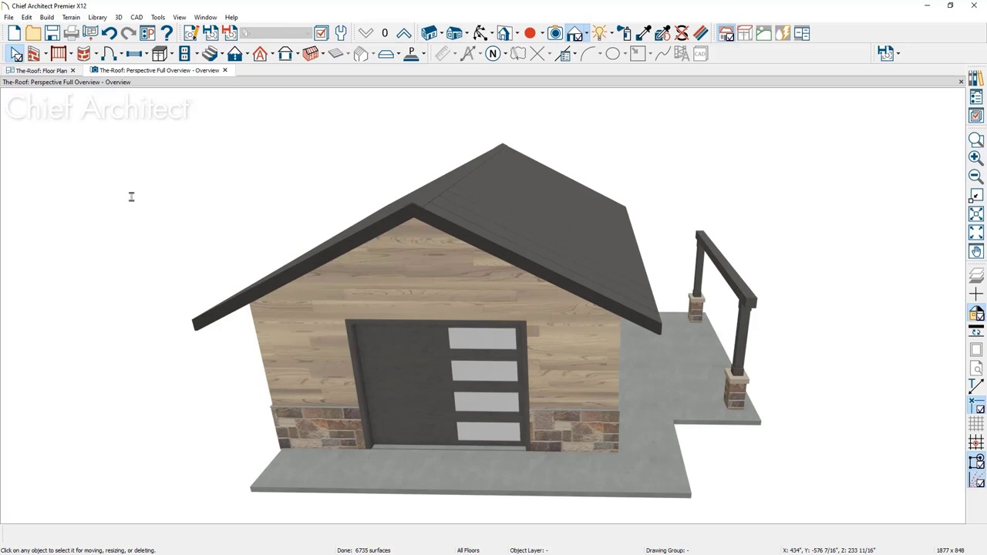
# - Make the wall with the garage door a Dutch Gable Wall starting 24" in from the baseline
pyautogui.click(284, 355)
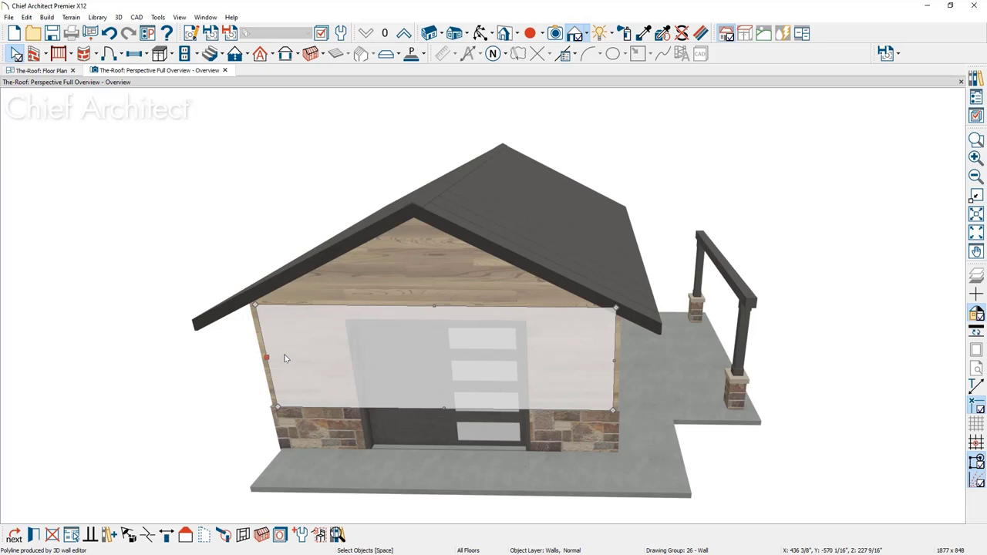
pyautogui.doubleClick(284, 358)
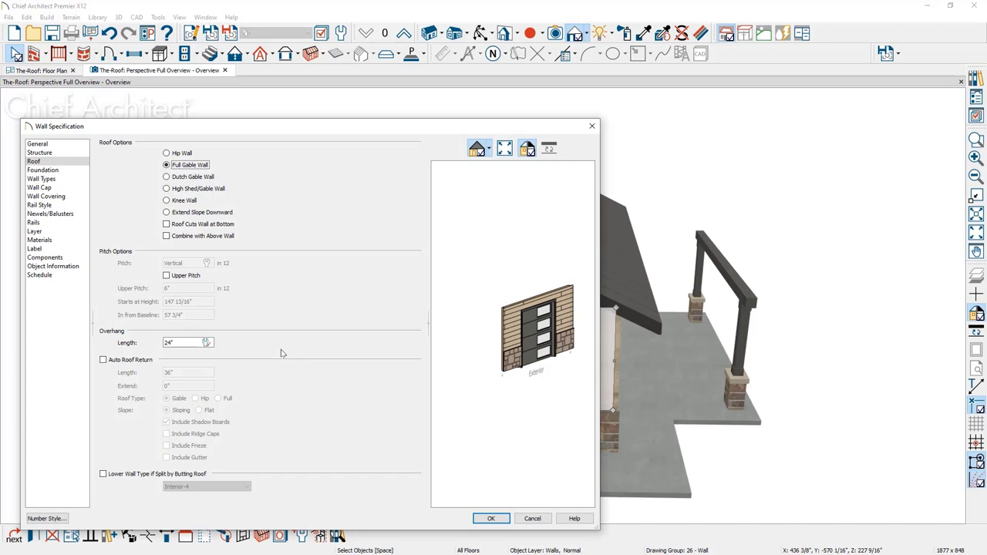
pyautogui.click(188, 178)
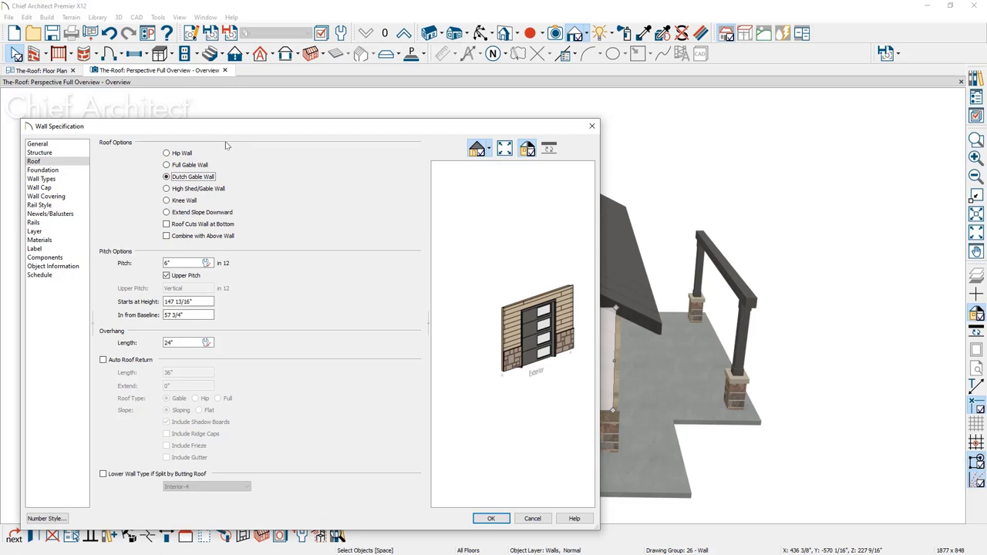
pyautogui.moveTo(194, 316); pyautogui.dragTo(151, 317)
pyautogui.write('24')
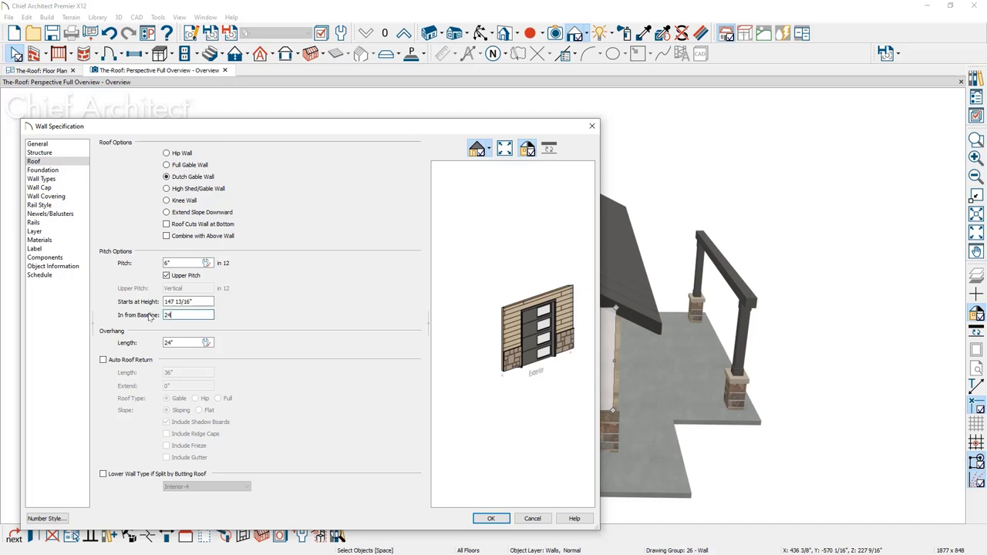
pyautogui.click(496, 521)
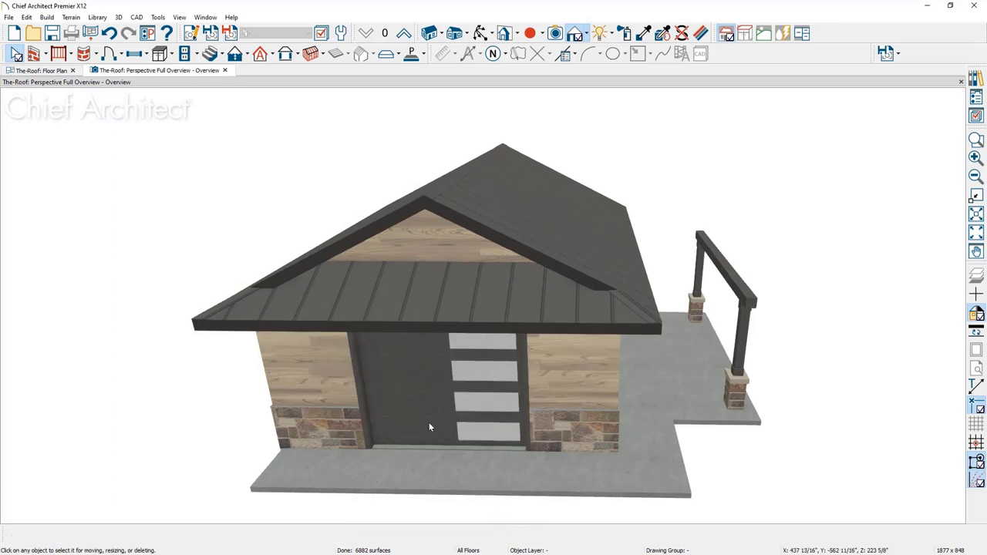
# - Add an auto roof return of type Full to the gable wall opposite the garage door
pyautogui.moveTo(196, 399); pyautogui.dragTo(587, 383, button='middle')
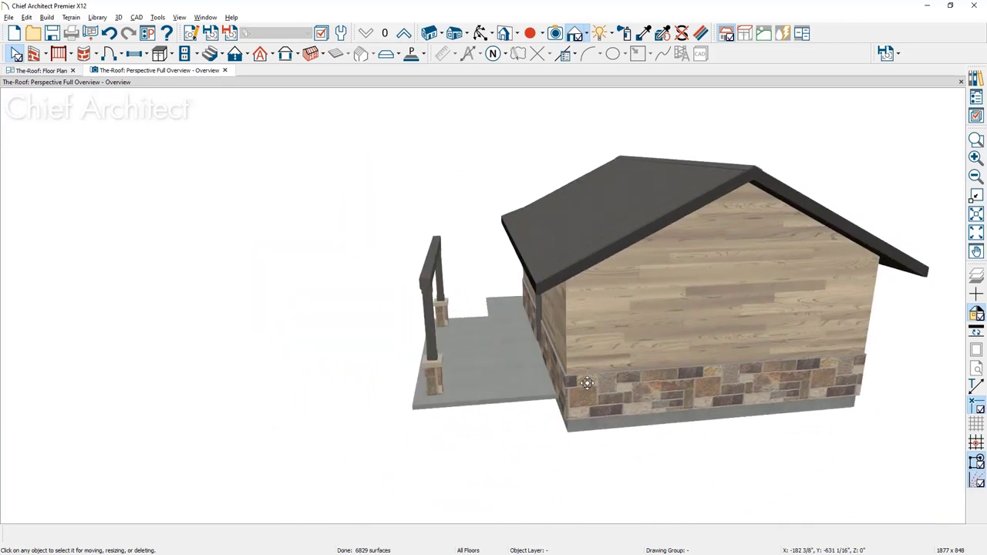
pyautogui.click(653, 346)
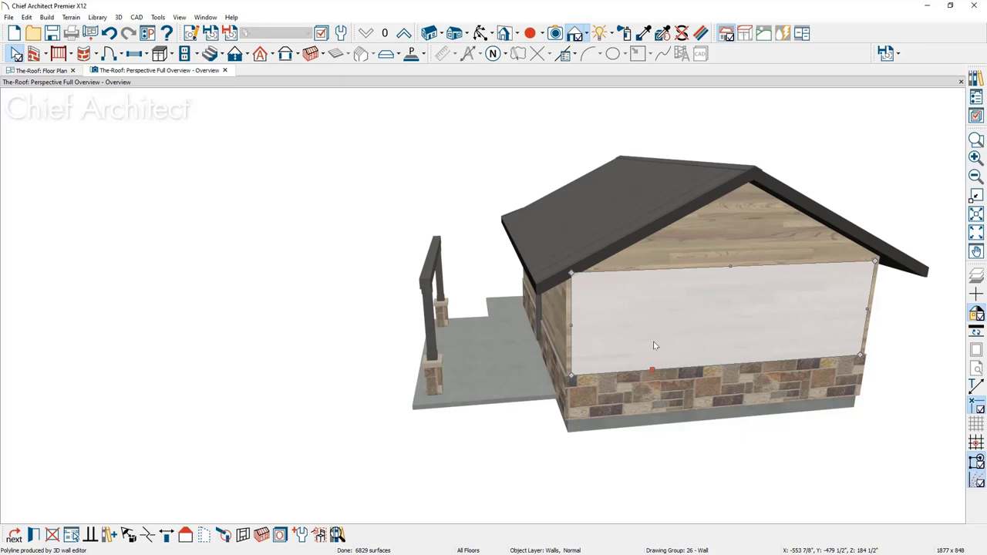
pyautogui.doubleClick(654, 345)
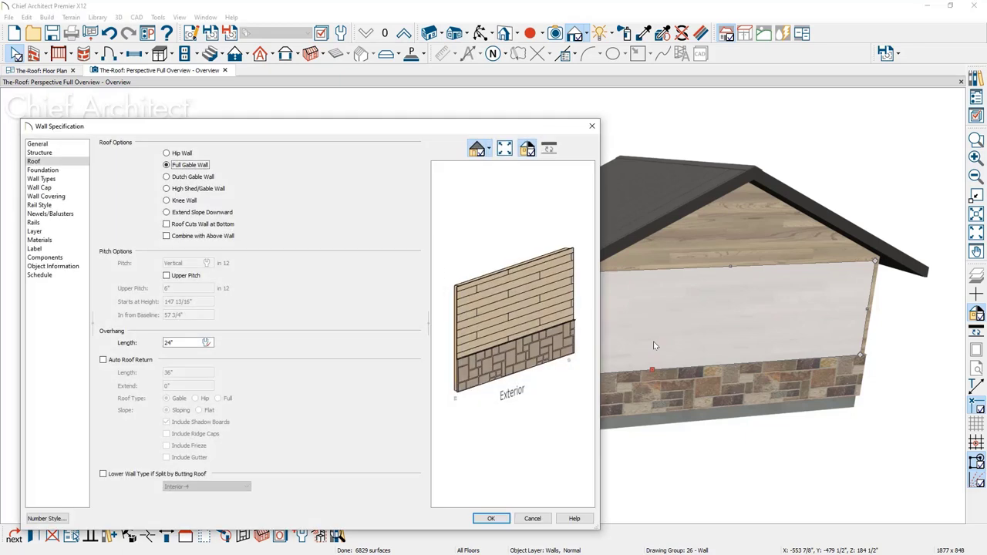
pyautogui.click(145, 361)
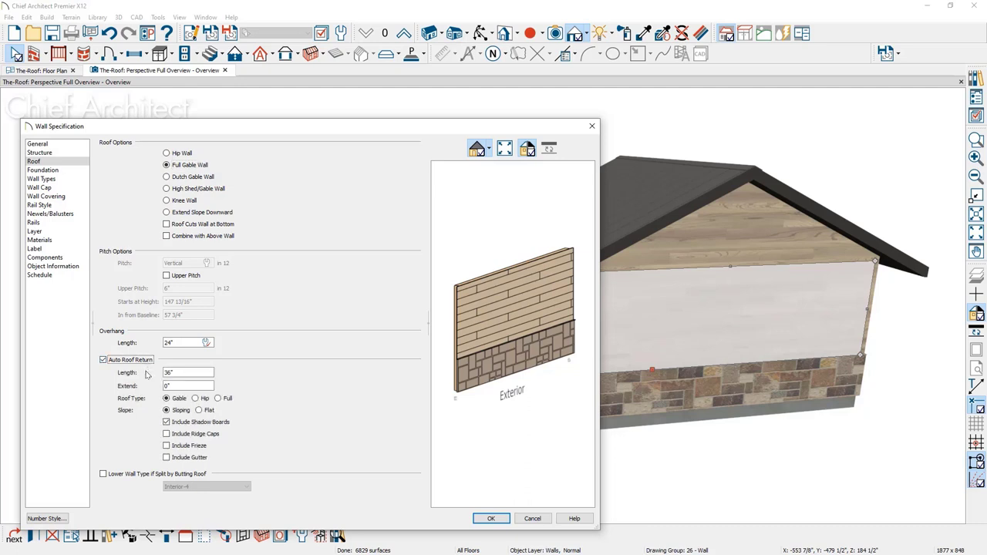
pyautogui.click(218, 399)
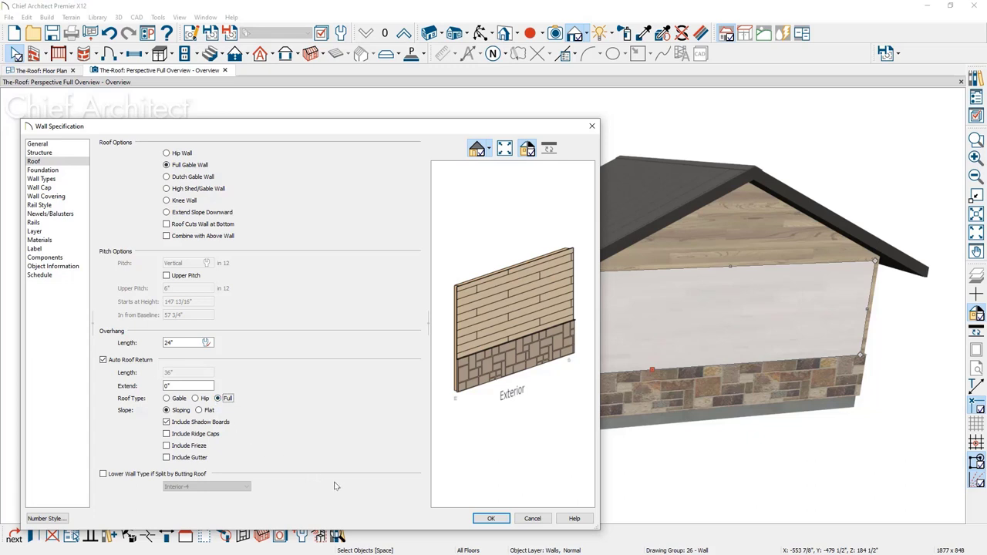
pyautogui.click(479, 519)
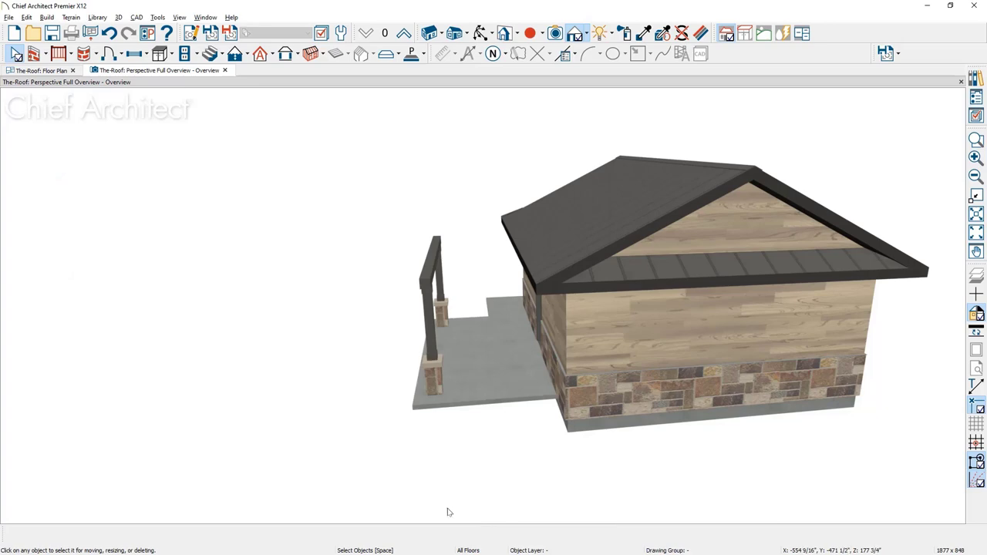
# - Select both long side walls and enable an upper roof pitch of 2 in 12 on them
pyautogui.moveTo(343, 444); pyautogui.dragTo(686, 439, button='middle')
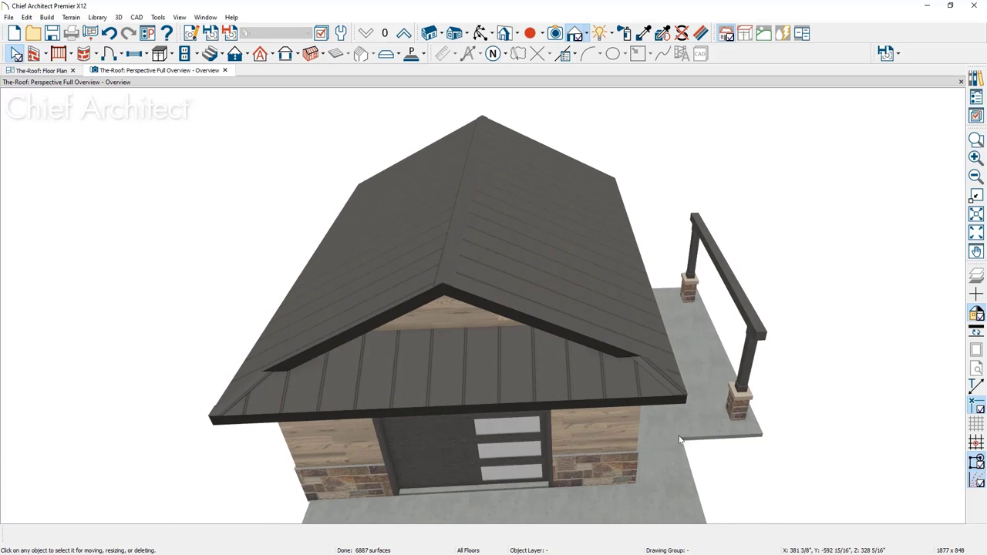
pyautogui.moveTo(727, 430); pyautogui.dragTo(619, 399, button='middle')
pyautogui.click(571, 325)
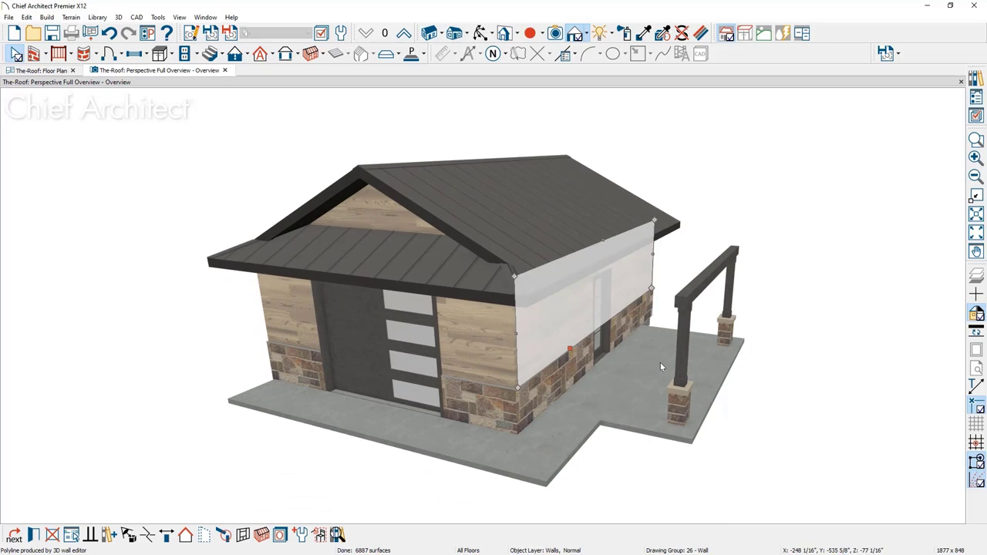
pyautogui.moveTo(399, 416); pyautogui.dragTo(536, 401, button='middle')
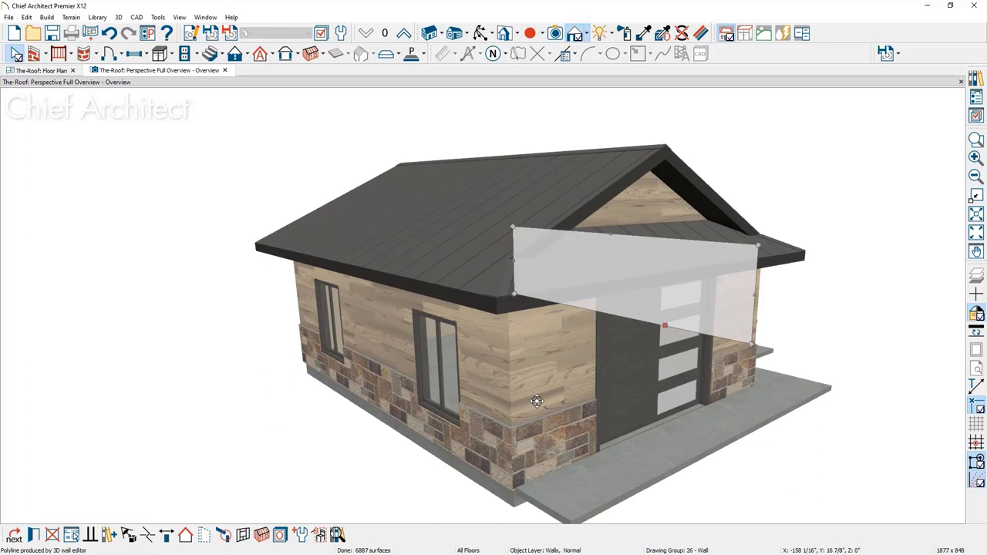
pyautogui.press('Delete')
pyautogui.click(395, 346)
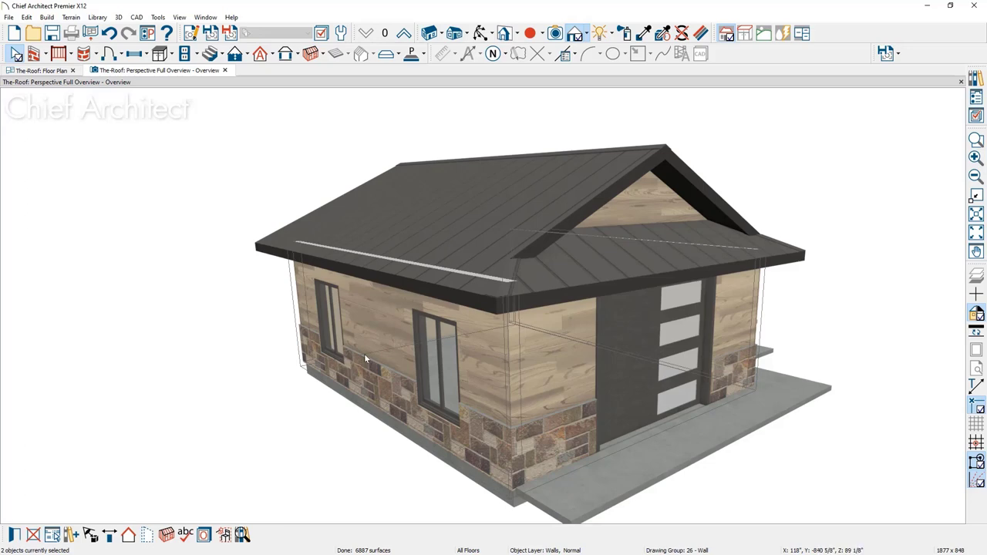
pyautogui.click(14, 537)
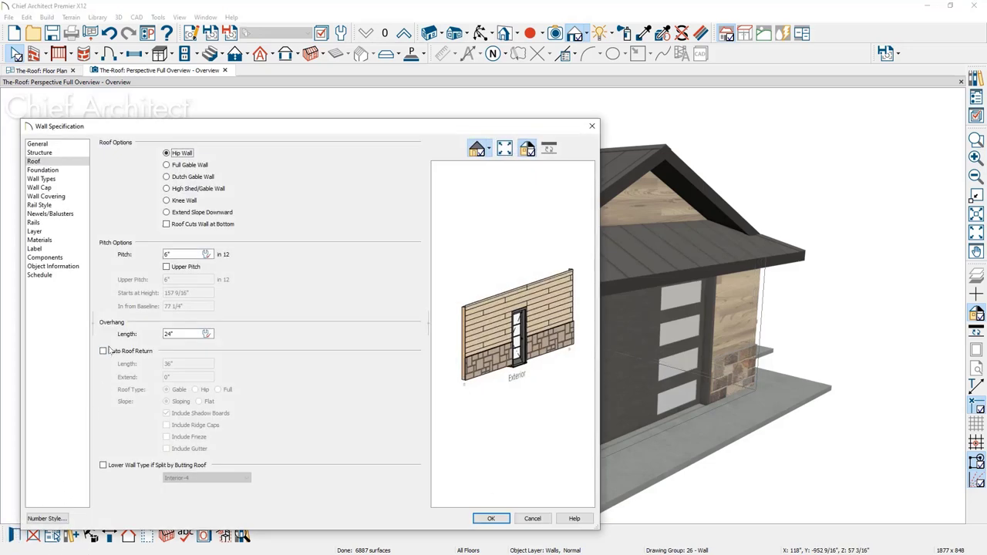
pyautogui.click(167, 267)
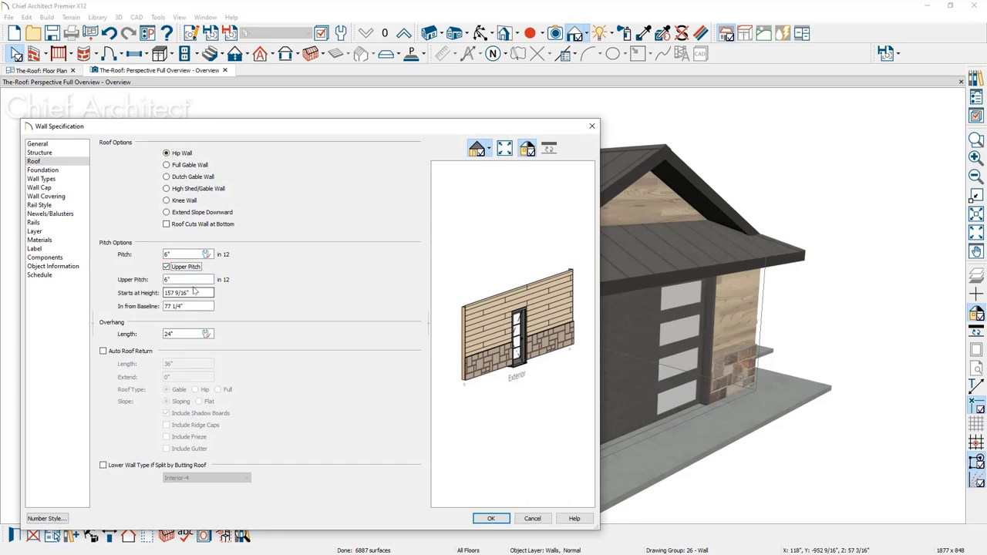
pyautogui.moveTo(195, 280); pyautogui.dragTo(164, 281)
pyautogui.write('2')
pyautogui.press('Tab')
# - Start the upper pitch of both long walls 72" in from the baseline and apply the wall settings
pyautogui.click(210, 306)
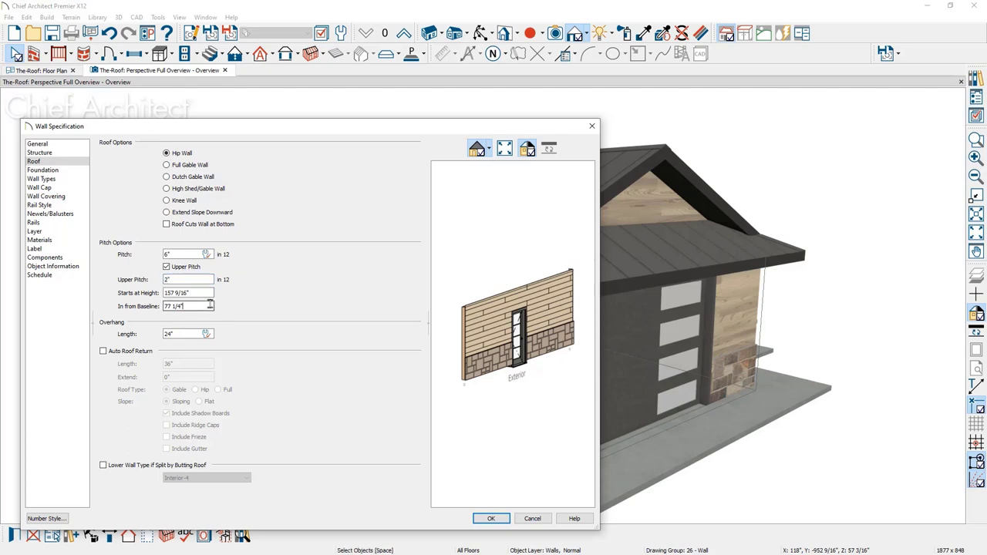
pyautogui.press('BackSpace')
pyautogui.press('BackSpace')
pyautogui.press('BackSpace')
pyautogui.press('BackSpace')
pyautogui.press('BackSpace')
pyautogui.press('BackSpace')
pyautogui.write('2')
pyautogui.click(485, 519)
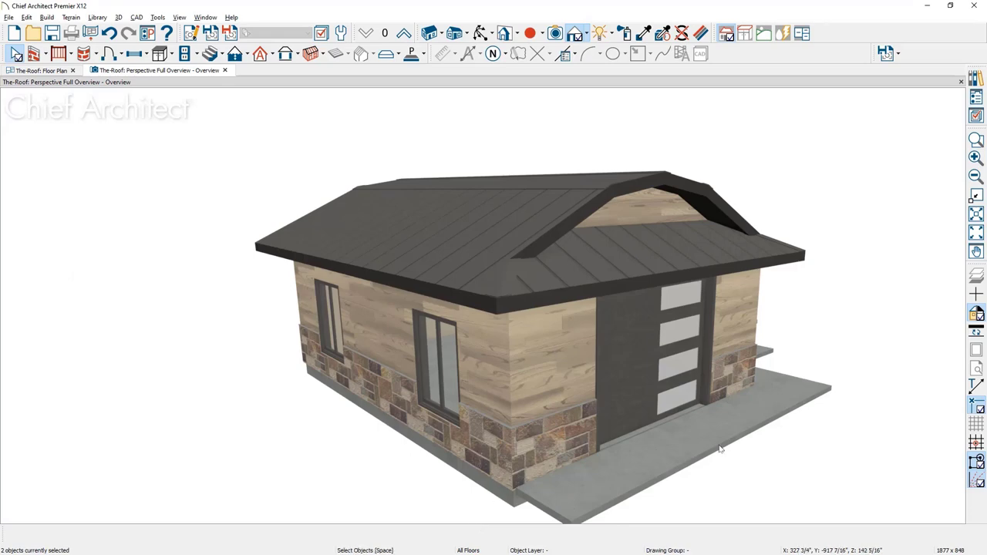
# - In the floor plan, draw a manual roof plane with a baseline about 10'-8" long on the porch beam, turning Auto Rebuild Roofs off
pyautogui.moveTo(478, 526); pyautogui.dragTo(540, 461, button='middle')
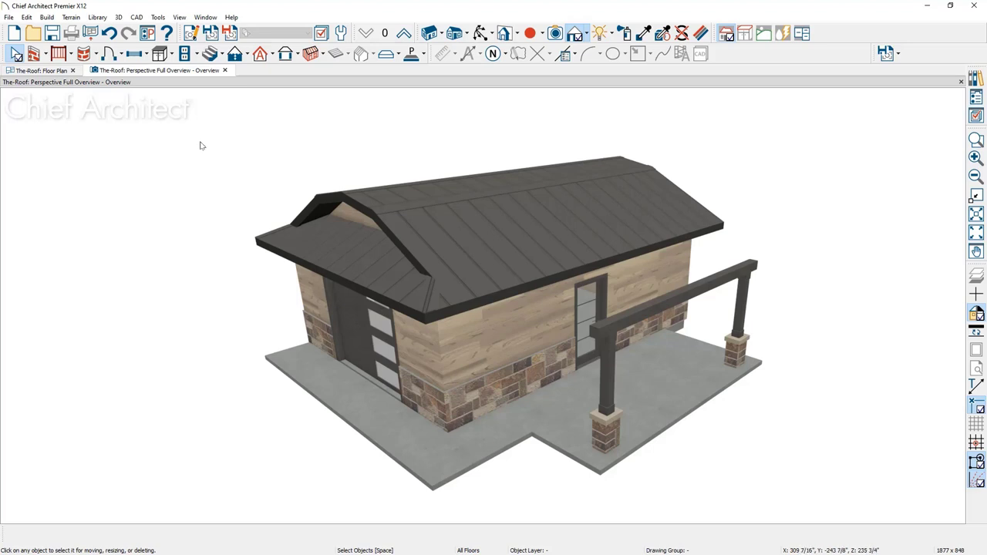
pyautogui.click(42, 70)
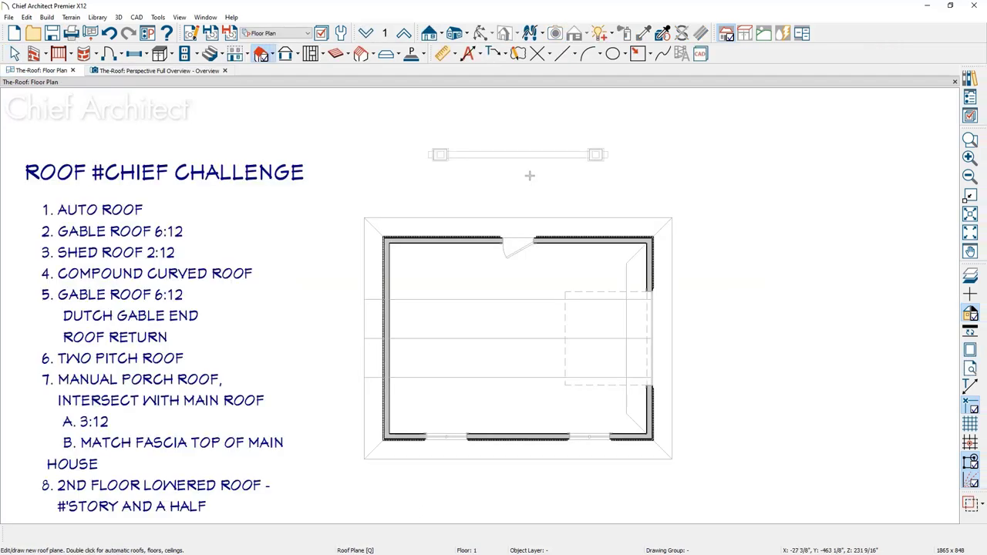
pyautogui.scroll(2, 529, 176)
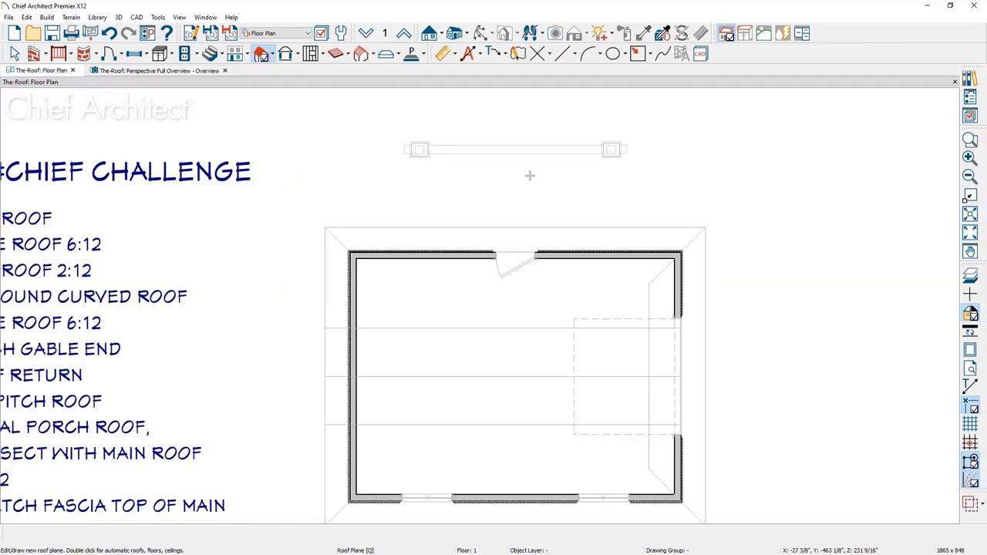
pyautogui.click(271, 54)
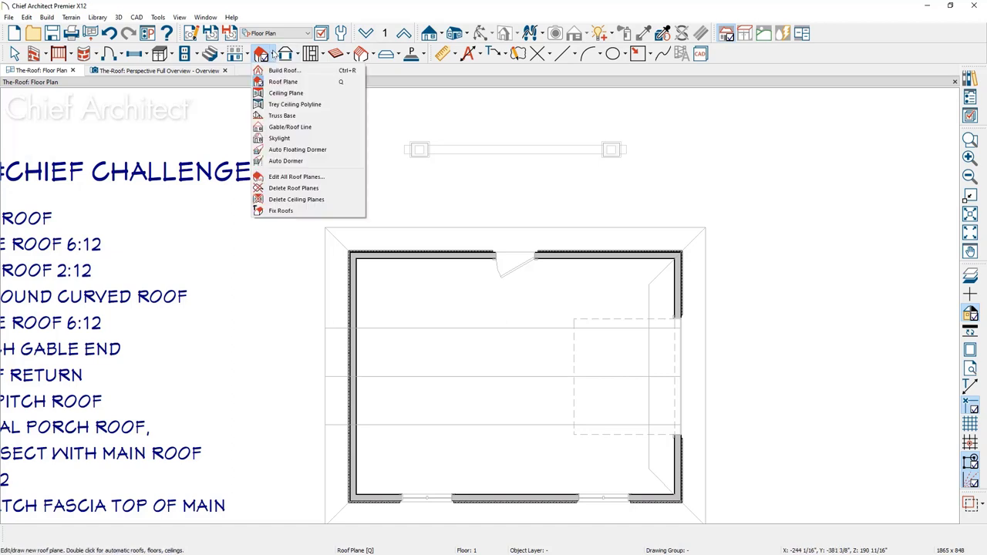
pyautogui.click(315, 85)
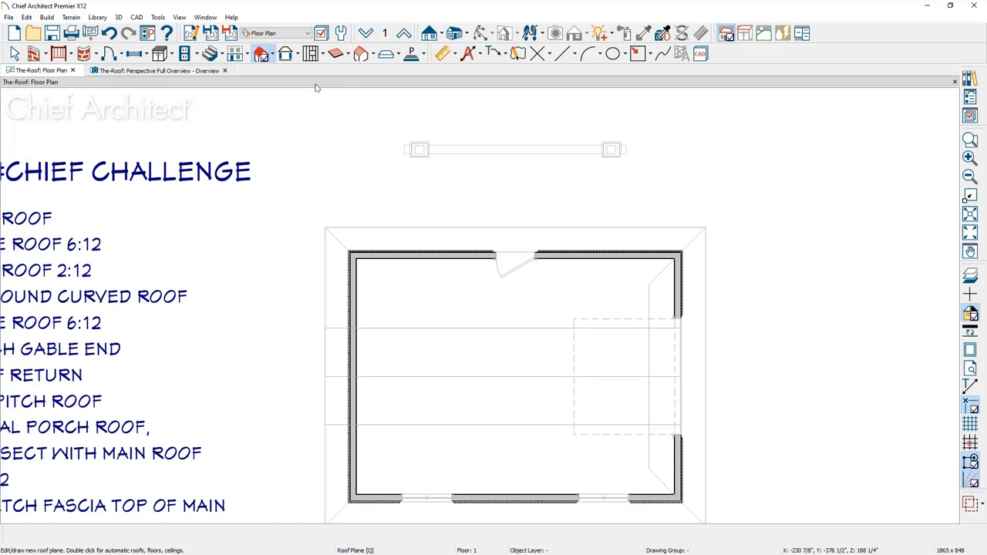
pyautogui.moveTo(429, 142); pyautogui.dragTo(578, 149)
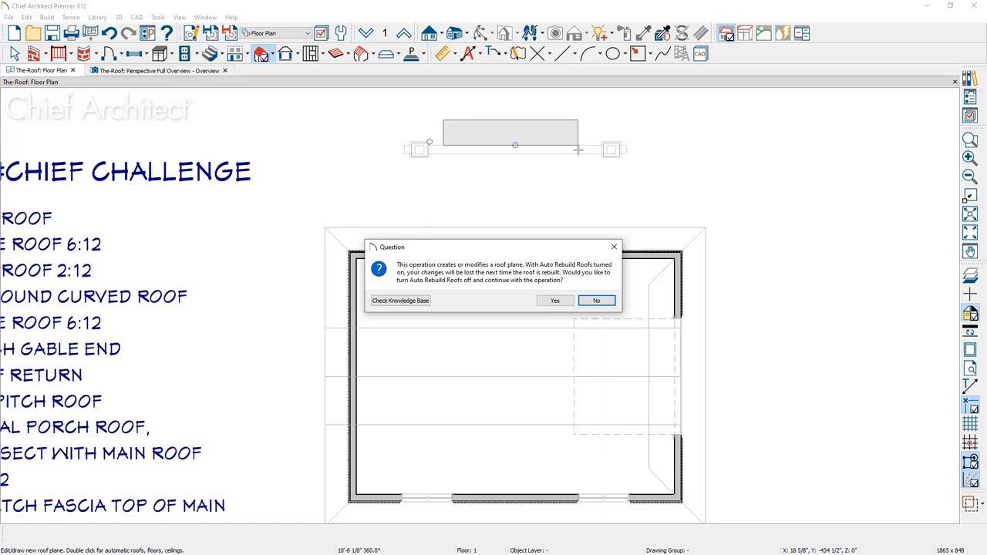
pyautogui.click(558, 302)
pyautogui.moveTo(559, 303); pyautogui.dragTo(561, 197)
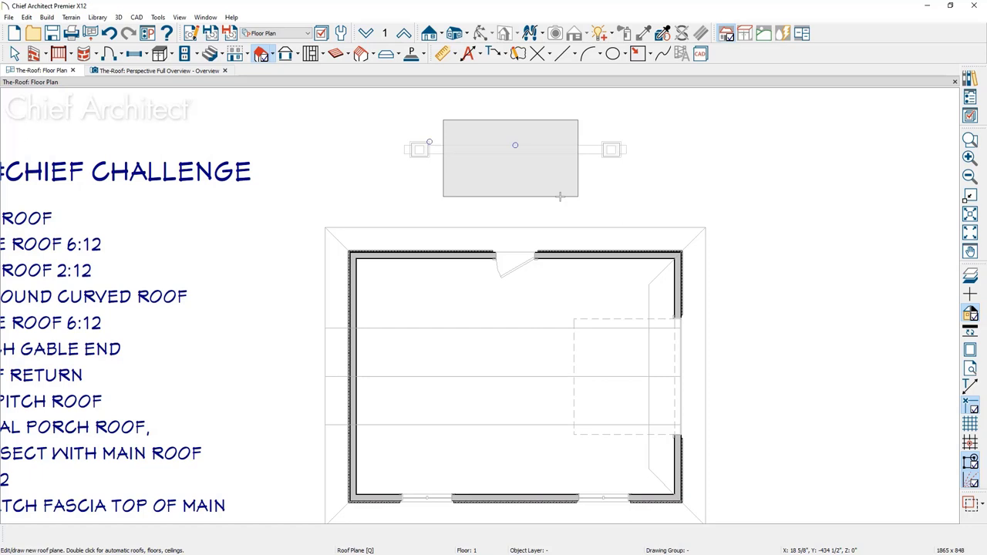
# - Stretch both side edges of the porch roof plane out to the ends of the porch beam
pyautogui.press('space')
pyautogui.click(442, 169)
pyautogui.moveTo(441, 169); pyautogui.dragTo(404, 158)
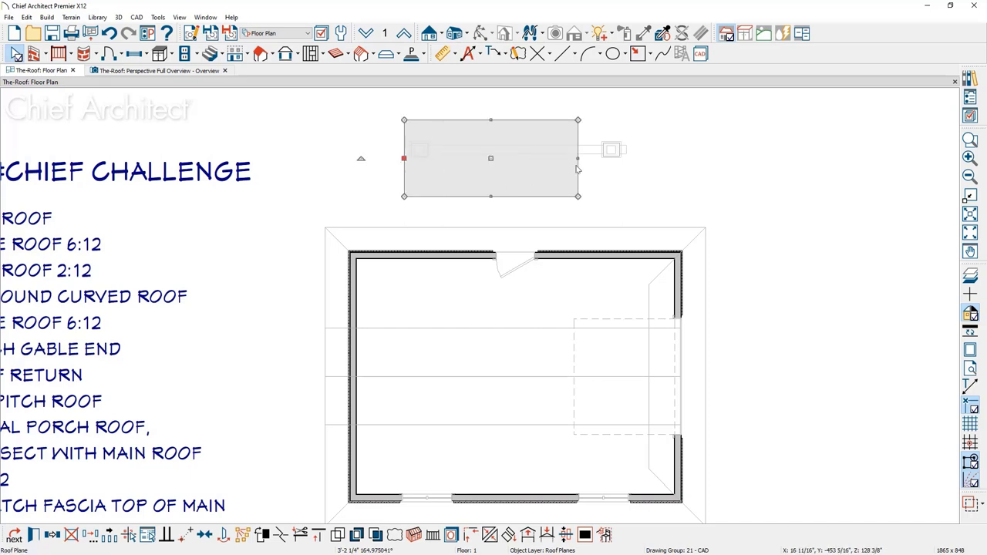
pyautogui.moveTo(578, 158); pyautogui.dragTo(627, 155)
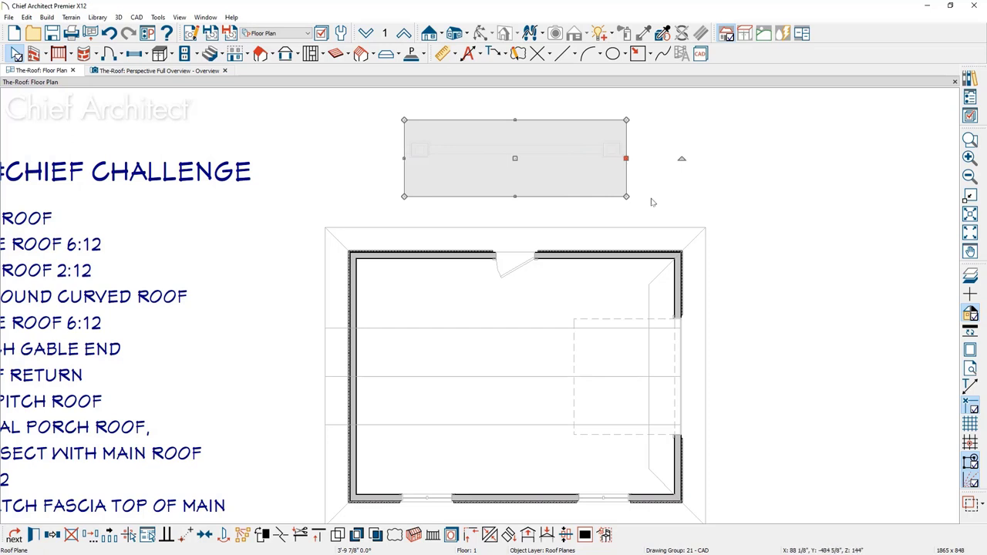
# - Create a Cross Section/Elevation view across the porch, looking toward the garage door end of the building
pyautogui.click(445, 35)
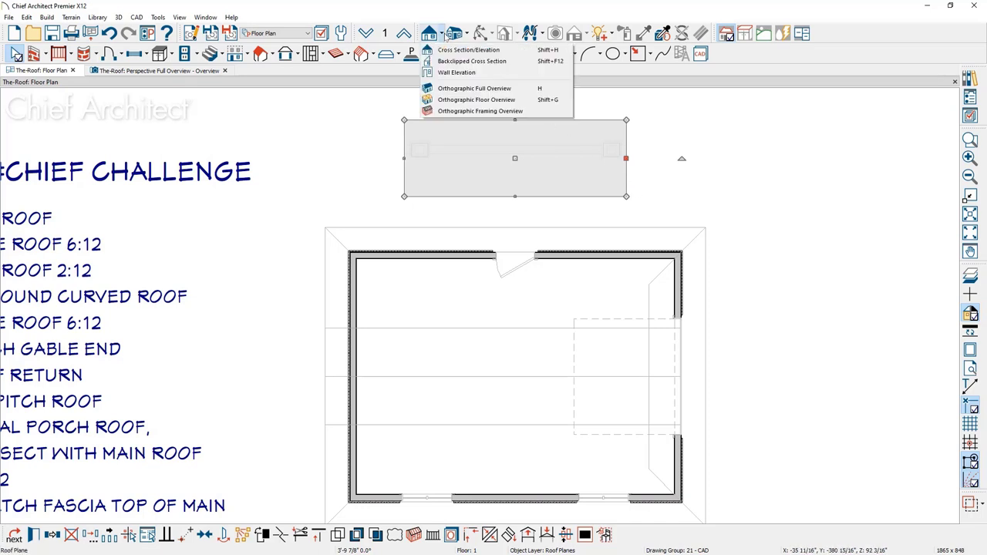
pyautogui.click(520, 51)
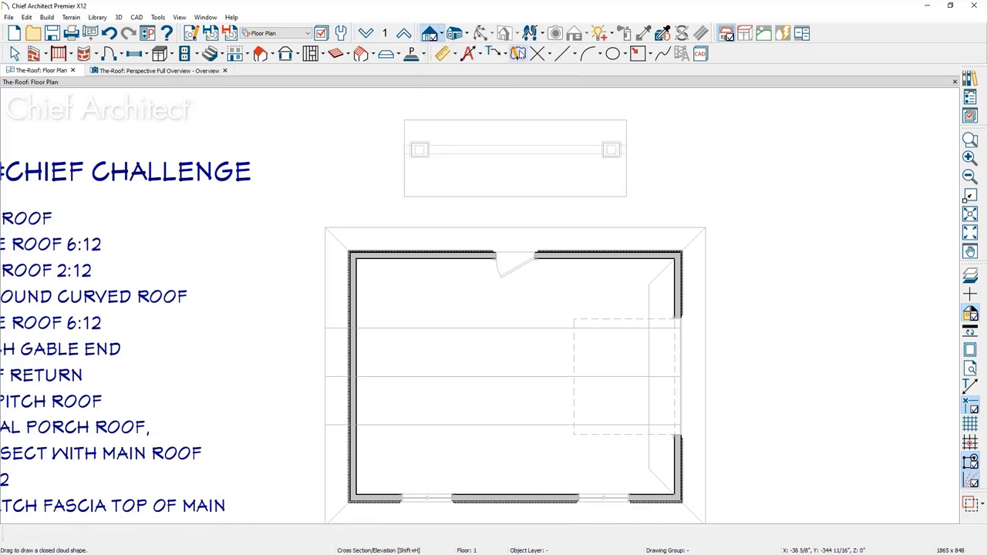
pyautogui.moveTo(779, 177); pyautogui.dragTo(299, 178)
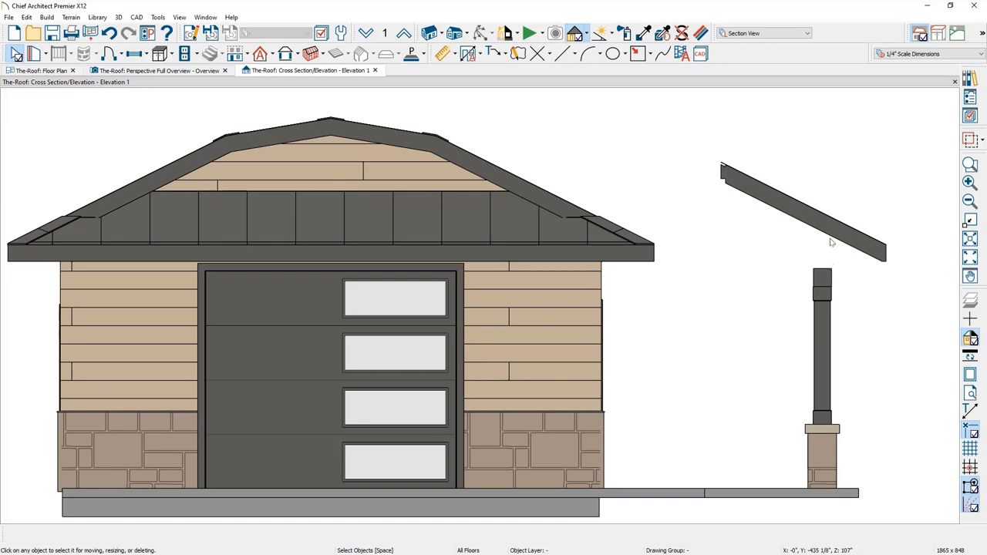
# - Lock the porch roof plane's fascia top height and set its pitch to 3 in 12
pyautogui.click(821, 213)
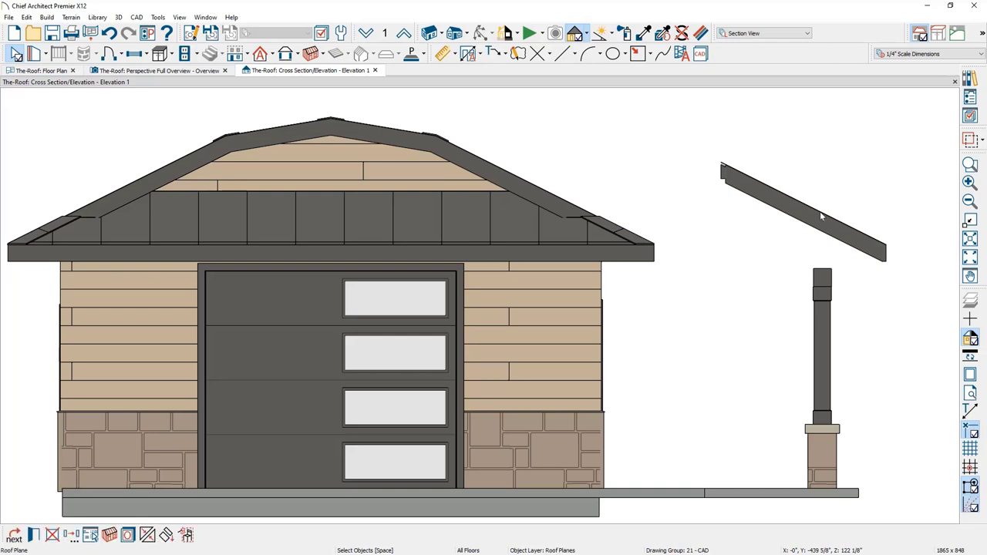
pyautogui.doubleClick(820, 211)
pyautogui.moveTo(844, 120); pyautogui.dragTo(530, 105)
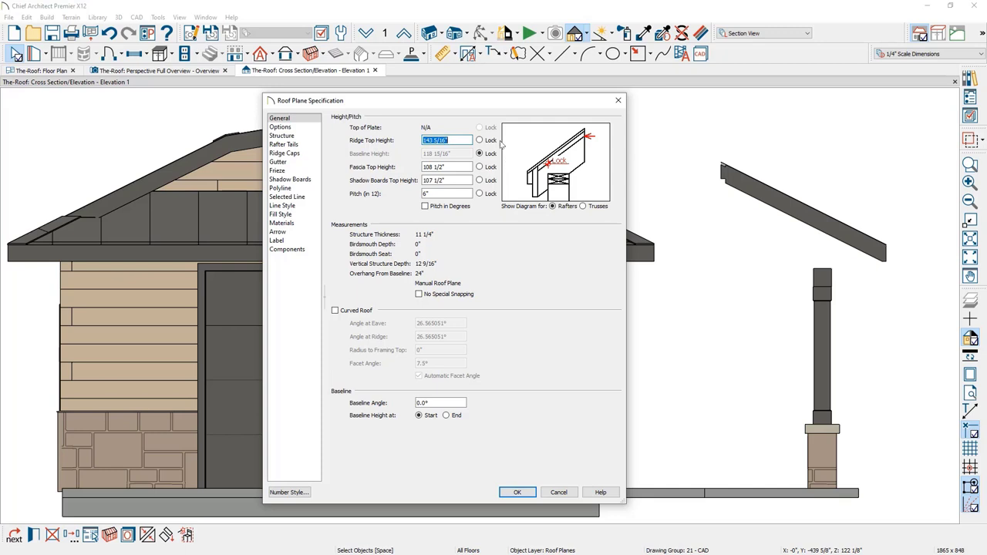
pyautogui.click(492, 181)
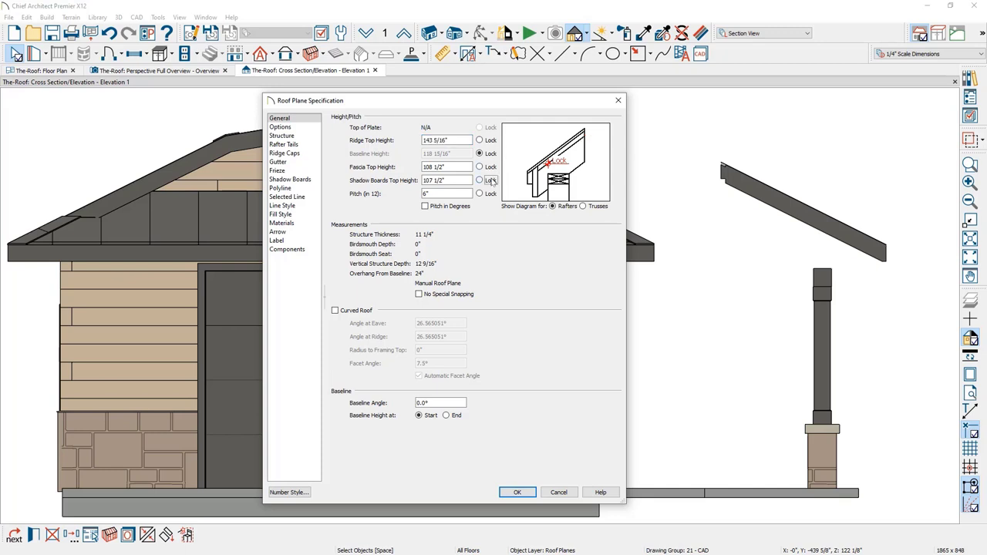
pyautogui.click(491, 168)
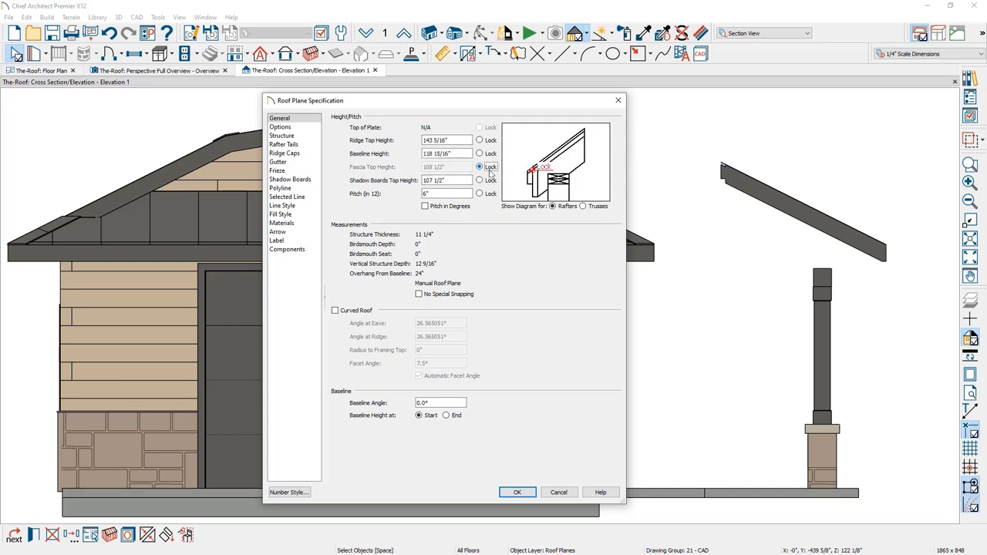
pyautogui.click(491, 154)
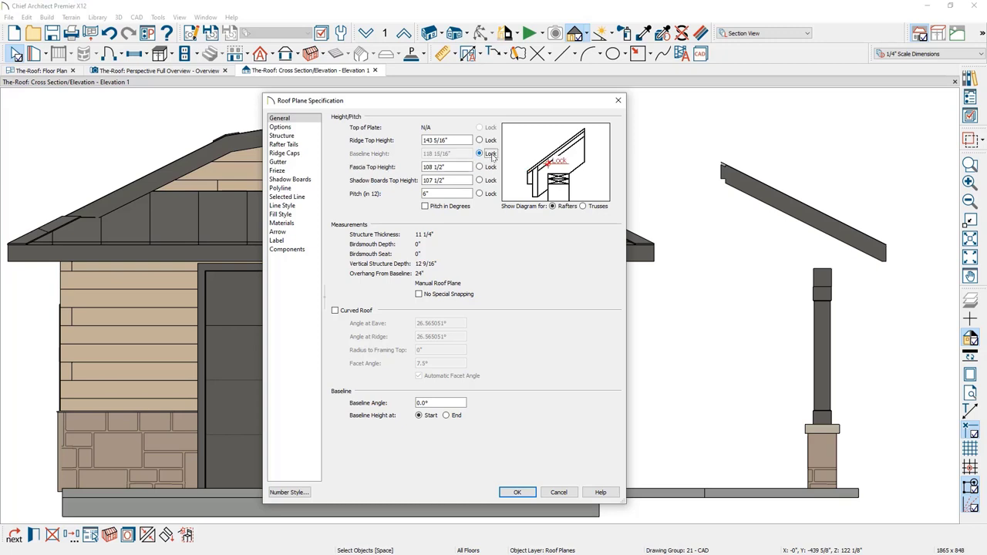
pyautogui.click(491, 168)
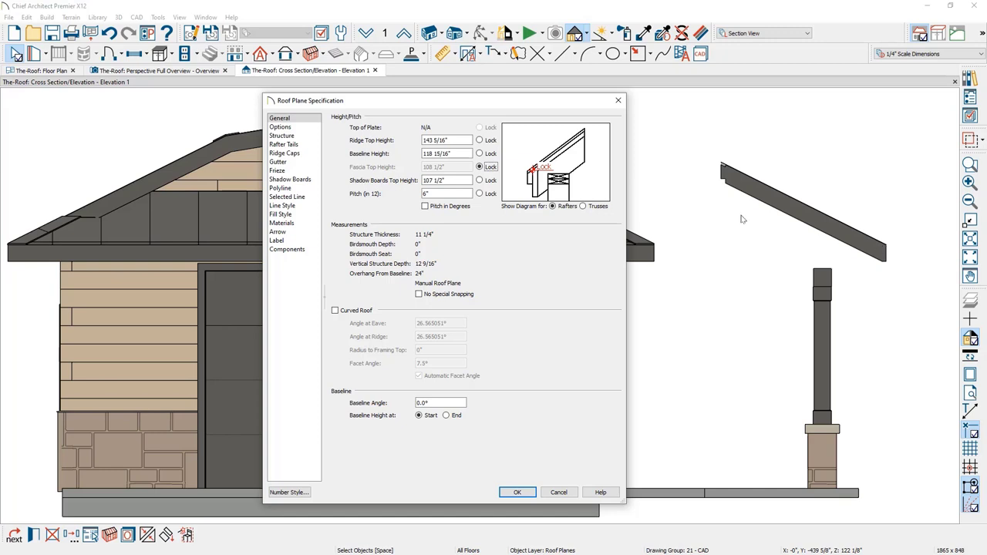
pyautogui.doubleClick(462, 194)
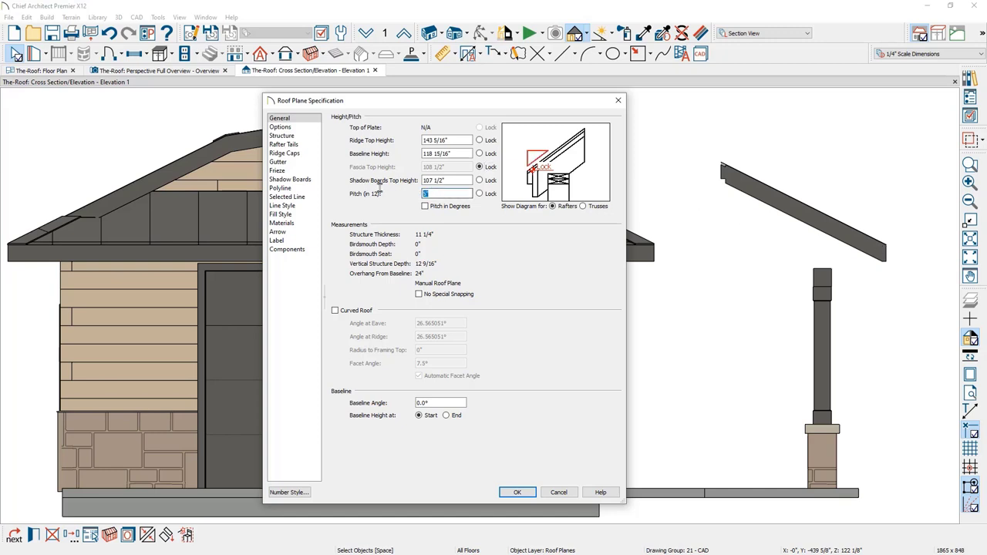
pyautogui.write('3')
pyautogui.click(515, 494)
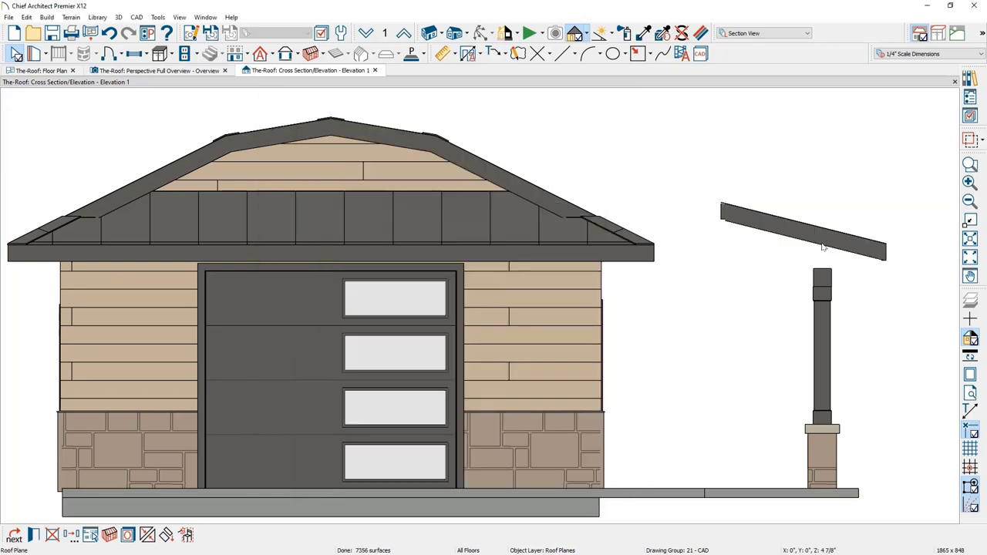
# - Measure the vertical gap between the top corner of the porch beam and the underside of the porch roof
pyautogui.scroll(1, 918, 278)
pyautogui.scroll(1, 918, 278)
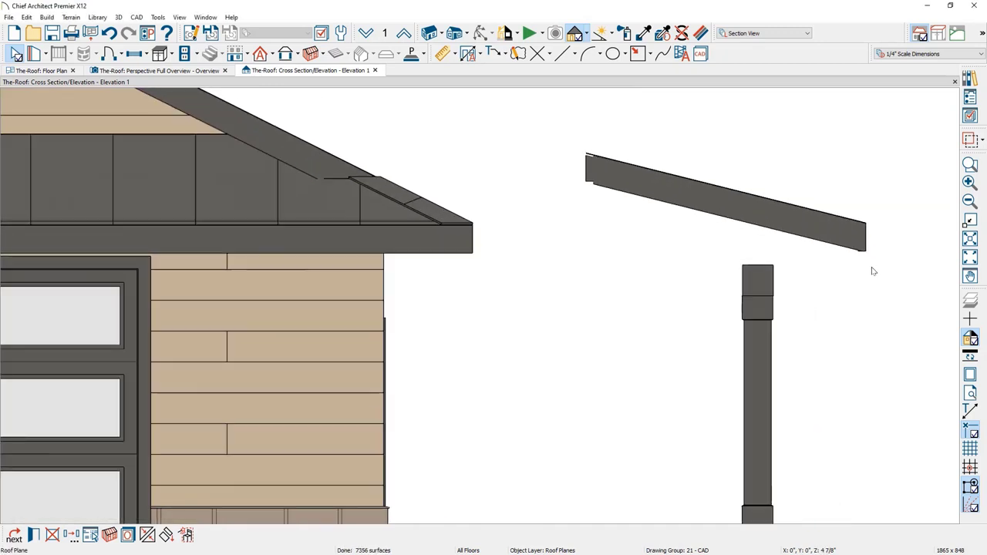
pyautogui.scroll(1, 873, 271)
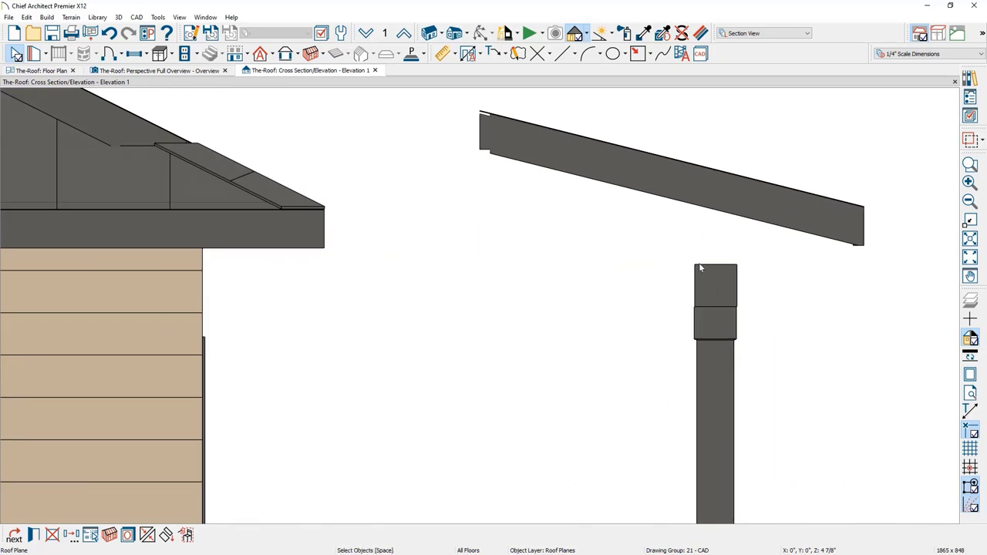
pyautogui.click(454, 53)
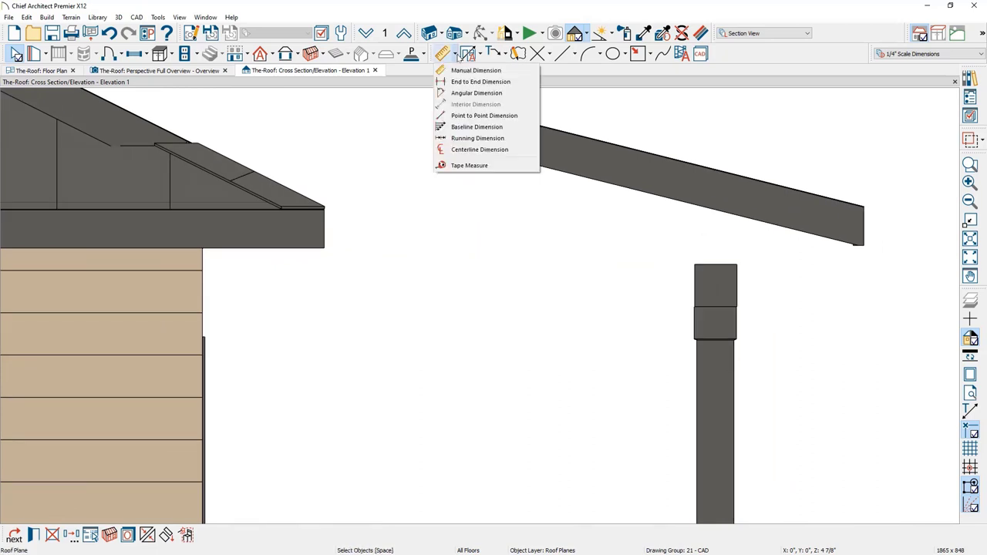
pyautogui.click(471, 165)
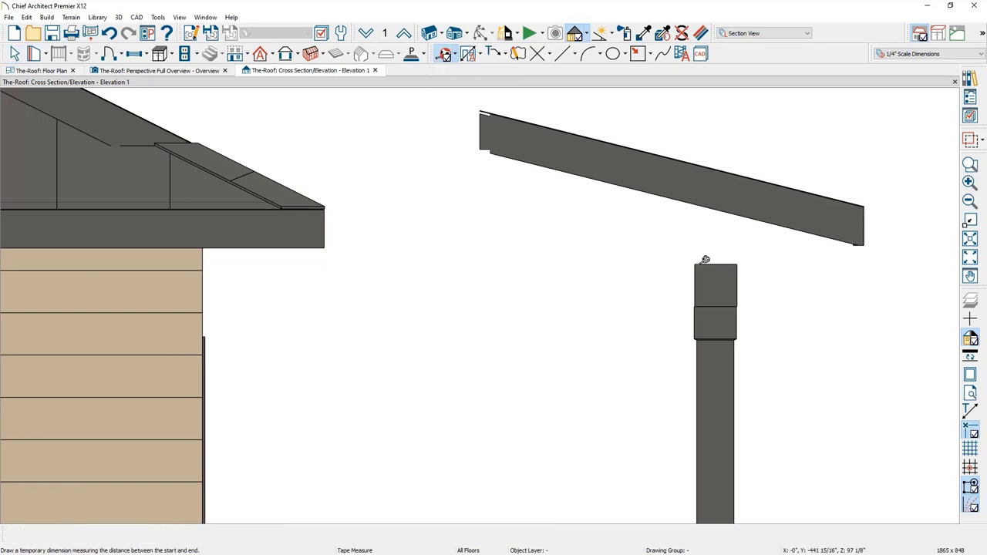
pyautogui.moveTo(696, 263); pyautogui.dragTo(692, 206)
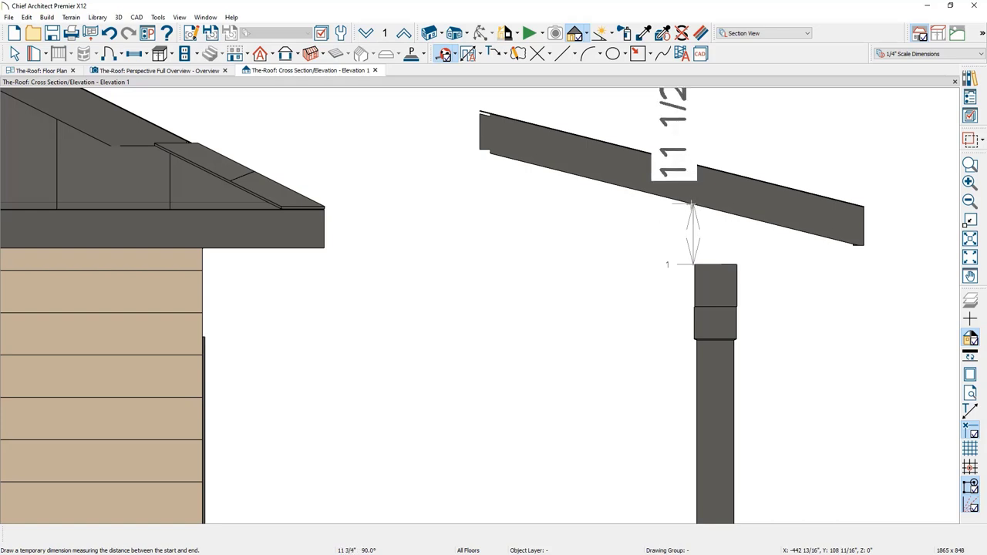
pyautogui.moveTo(692, 205); pyautogui.dragTo(692, 206)
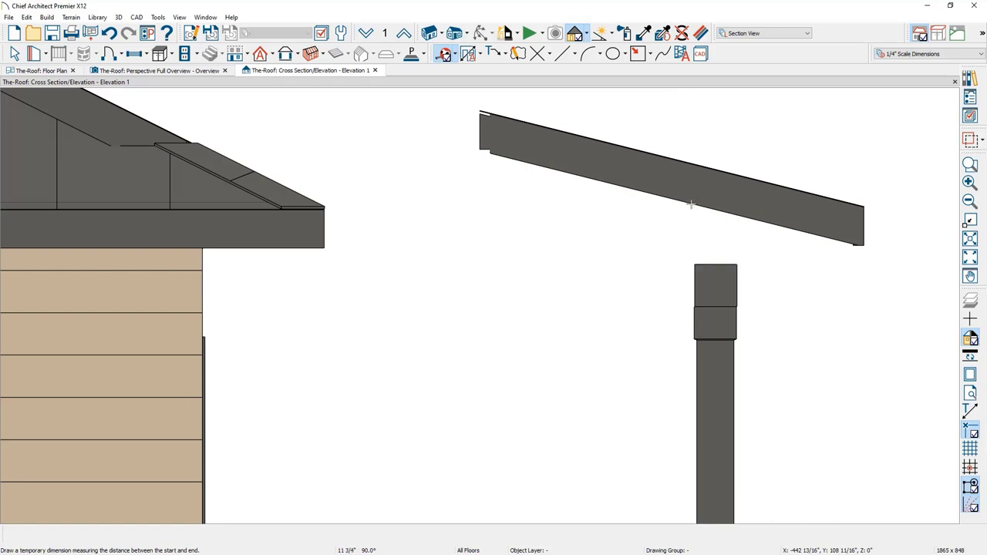
pyautogui.press('space')
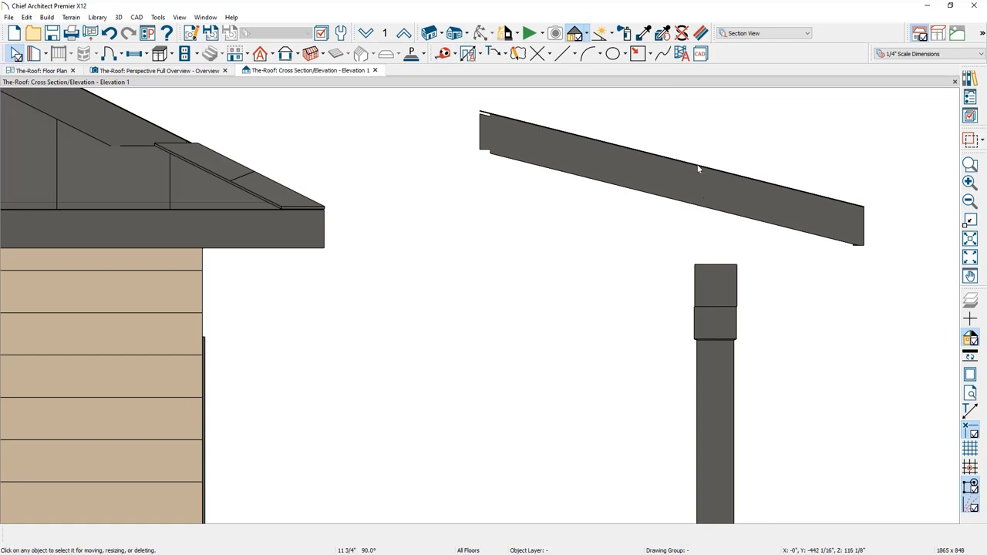
# - Lock the porch roof plane's pitch and lower its fascia top height by 12 inches to 96 1/2"
pyautogui.click(698, 168)
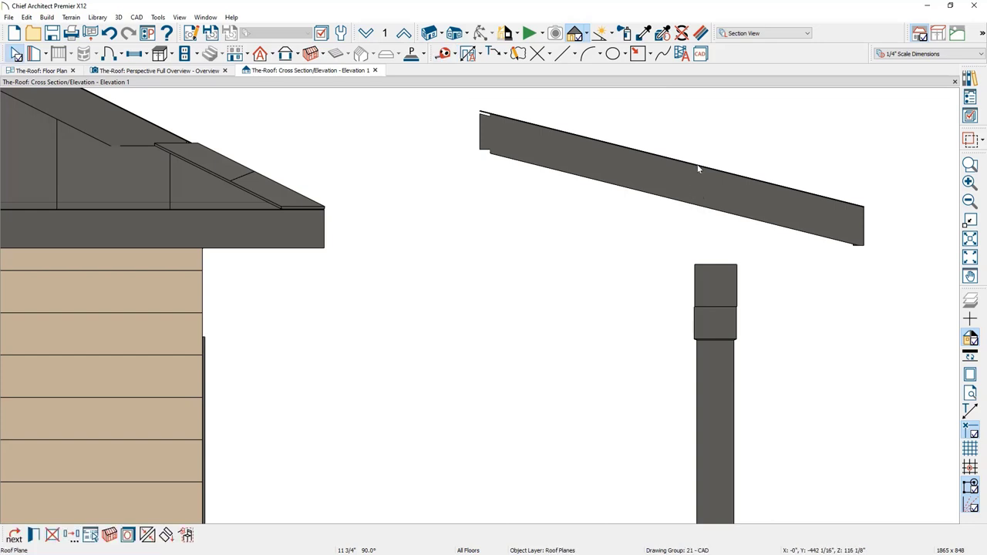
pyautogui.doubleClick(698, 168)
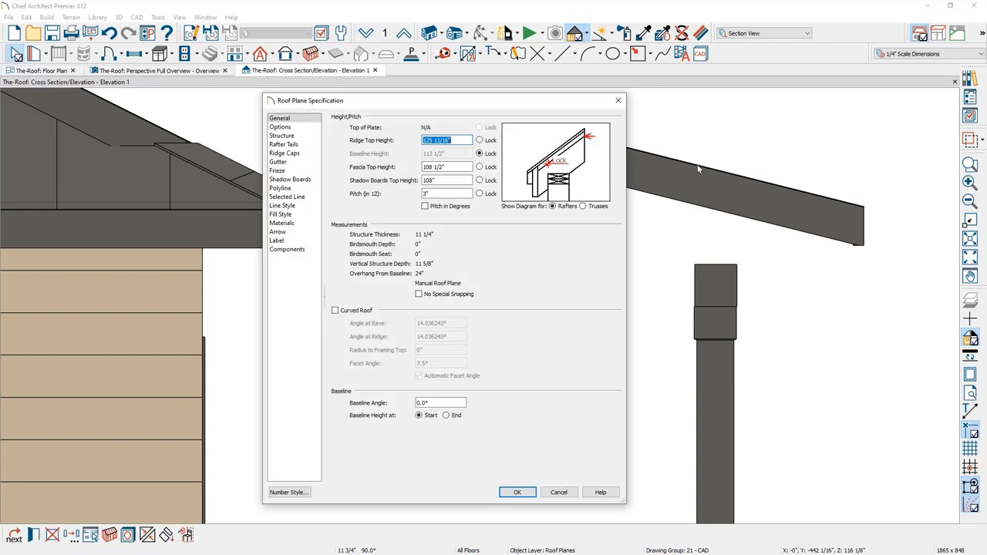
pyautogui.click(480, 194)
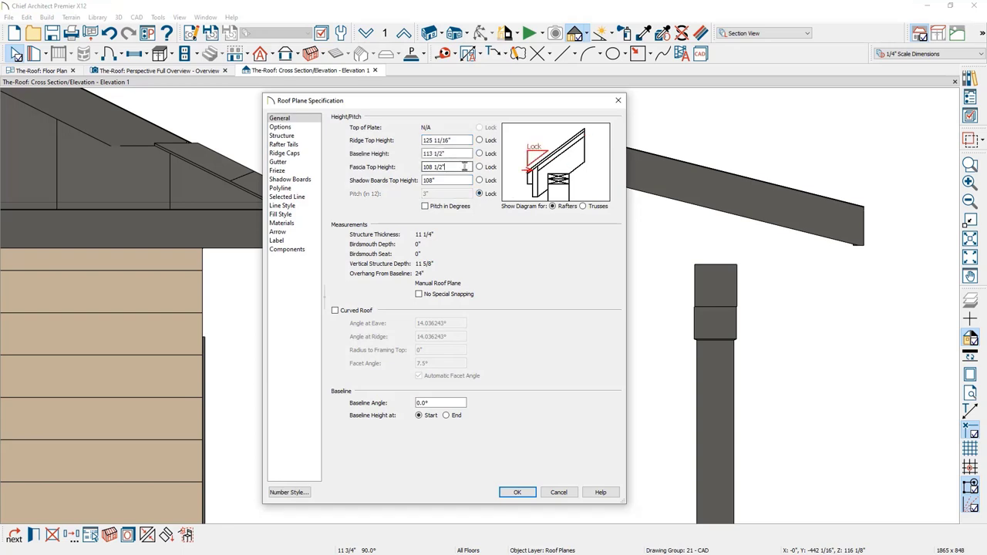
pyautogui.write('12')
pyautogui.press('Tab')
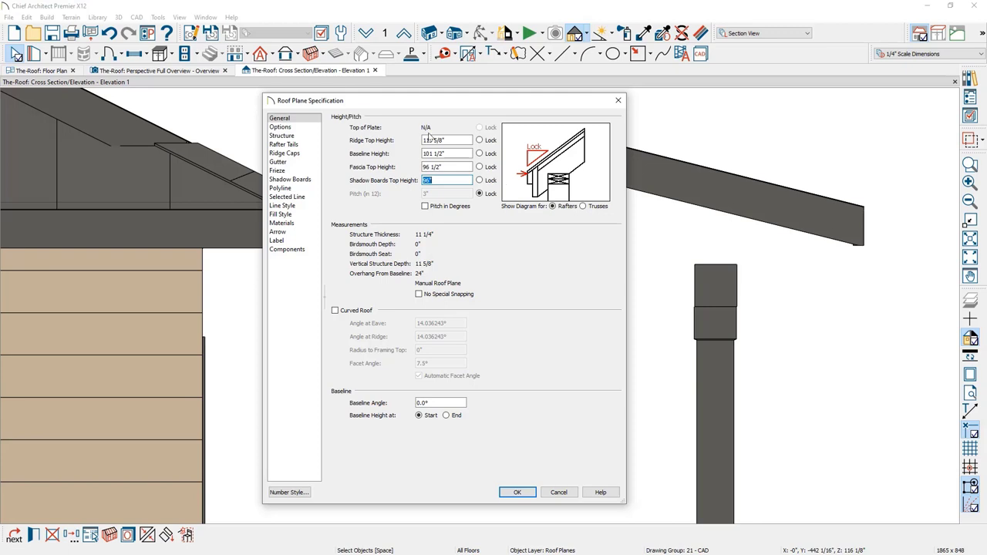
pyautogui.click(518, 493)
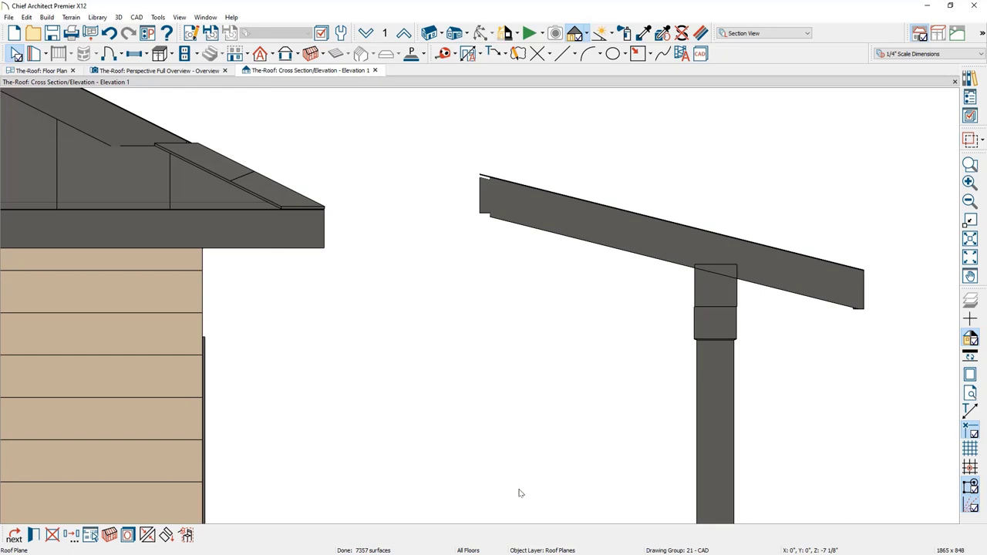
# - In the perspective overview, join the porch roof's upper edge to the adjacent lower plane of the main roof with Join Roof Planes
pyautogui.click(190, 70)
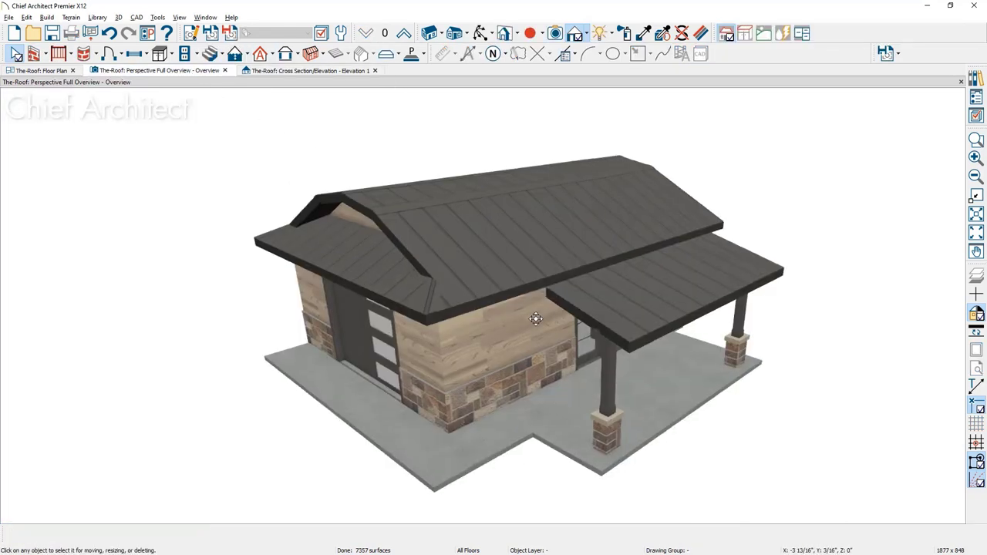
pyautogui.moveTo(554, 324); pyautogui.dragTo(600, 315, button='middle')
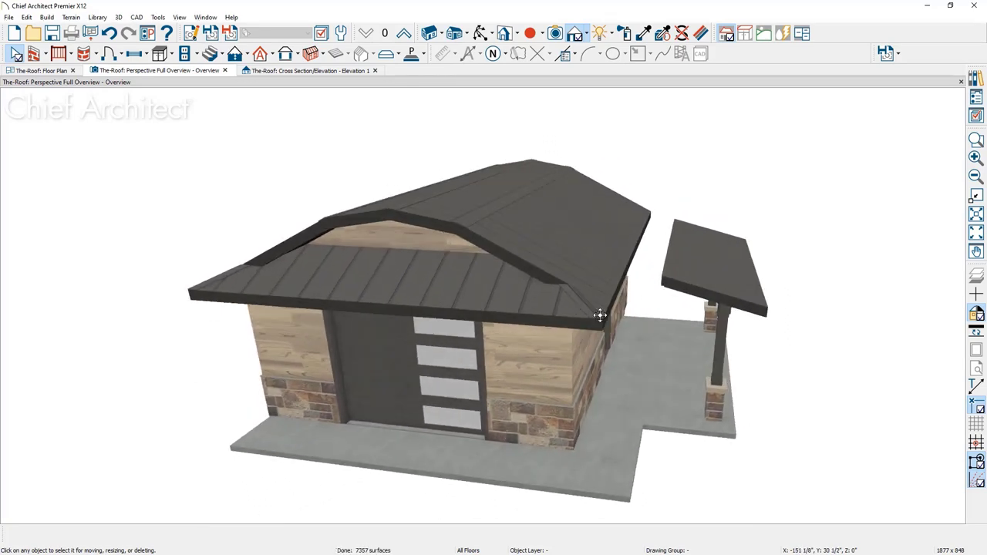
pyautogui.moveTo(686, 295); pyautogui.dragTo(657, 294, button='middle')
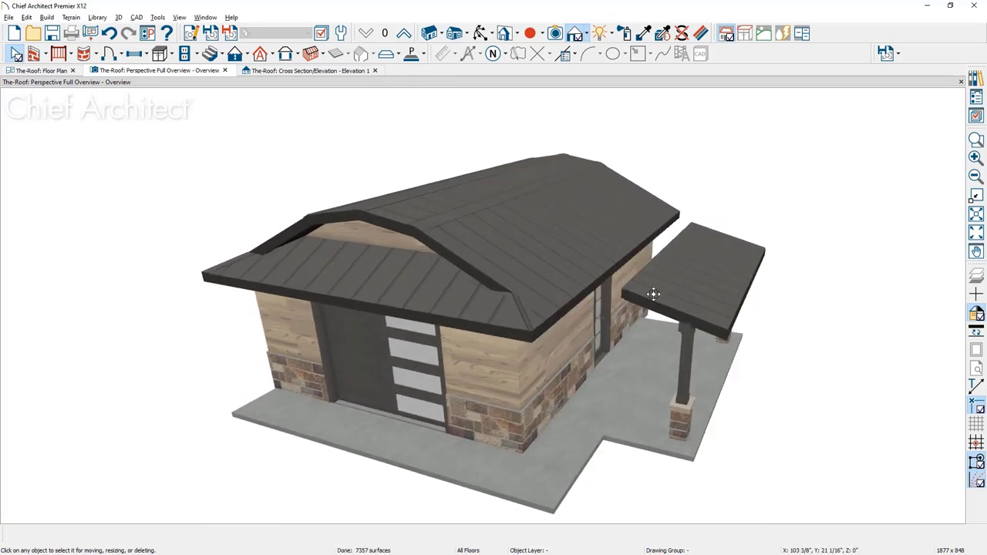
pyautogui.scroll(3, 646, 276)
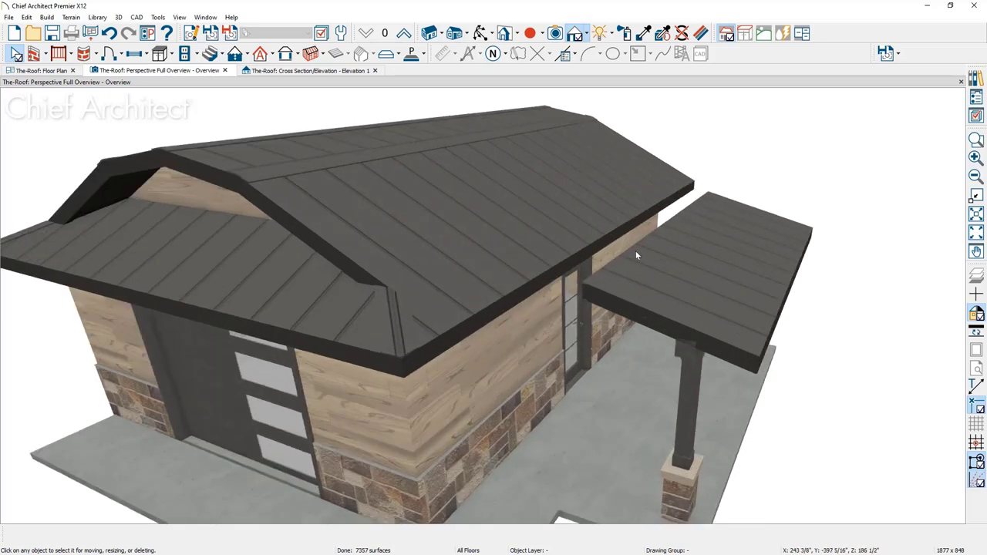
pyautogui.click(637, 254)
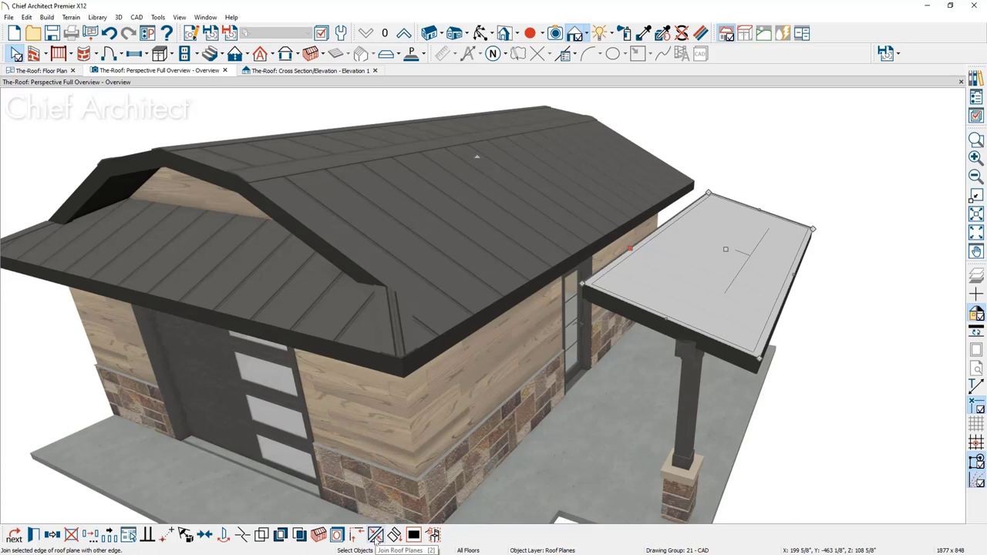
pyautogui.click(550, 236)
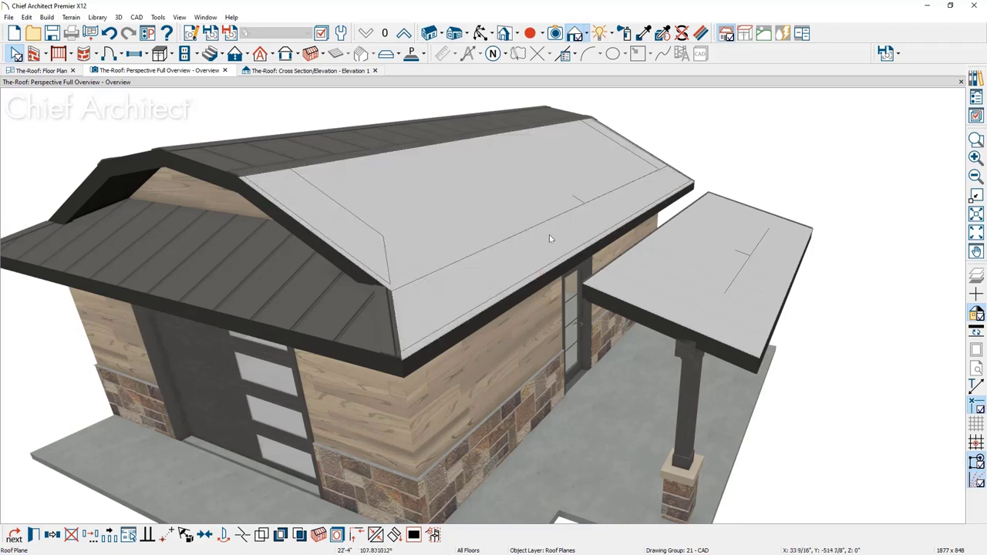
pyautogui.press('Tab')
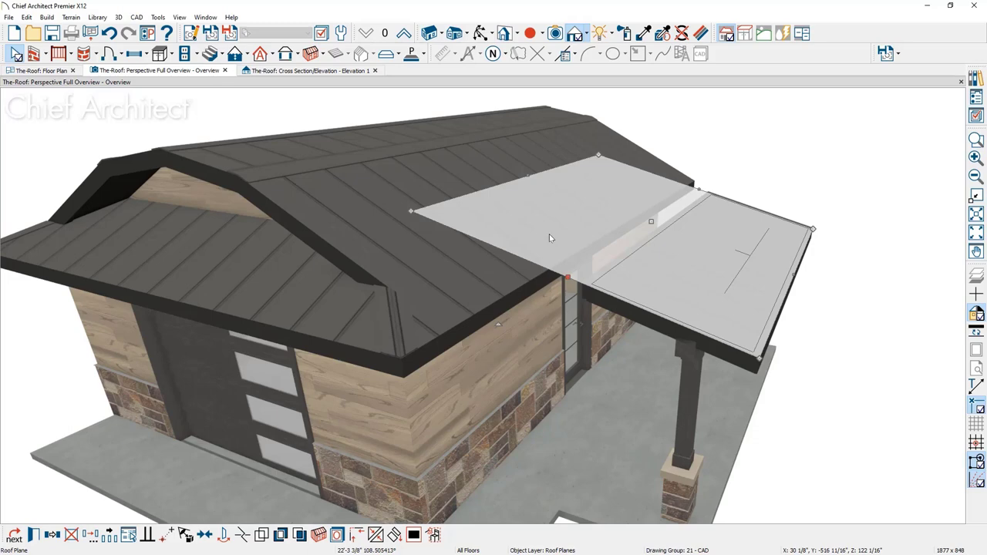
pyautogui.press('Escape')
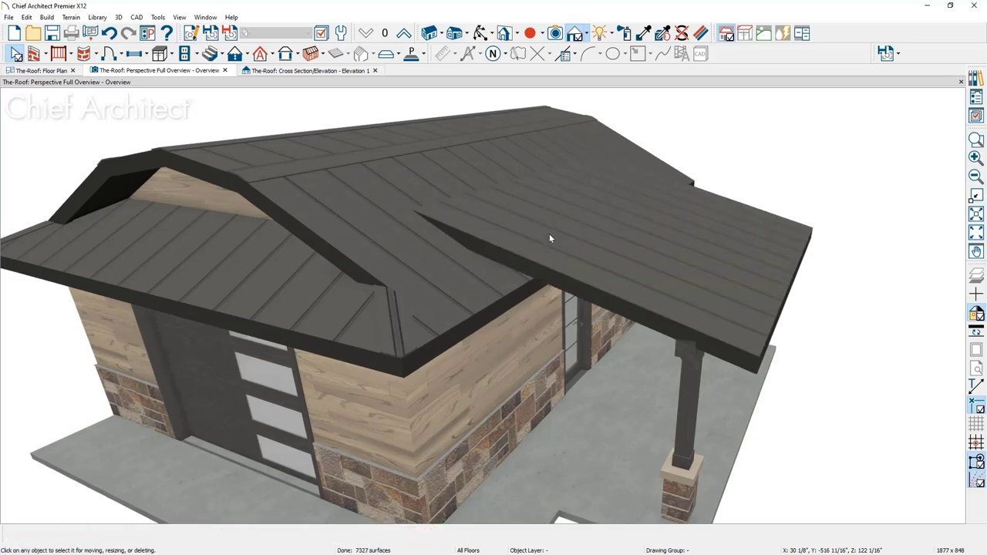
# - Pull the porch roof's upper edge back out so the plane stands clear of the main roof
pyautogui.click(549, 238)
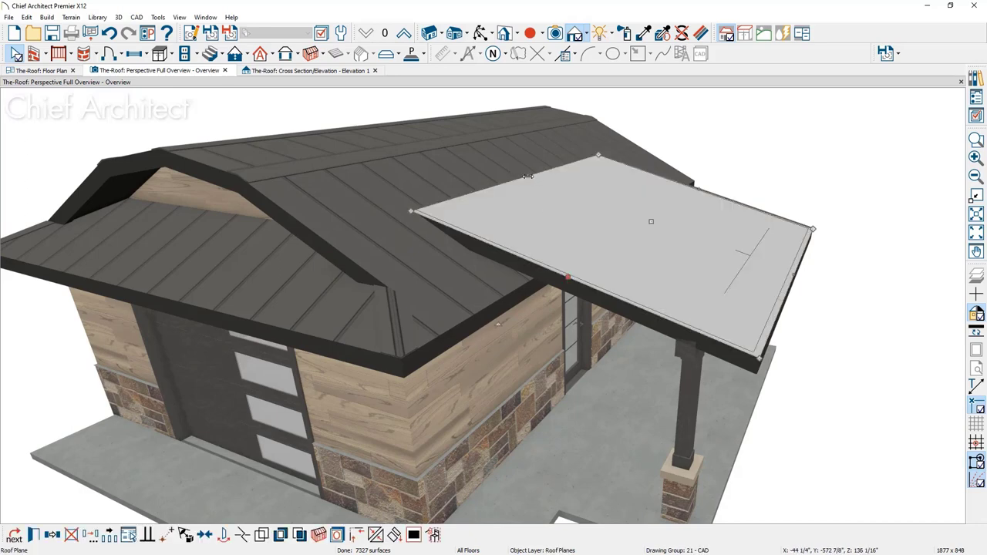
pyautogui.moveTo(527, 178); pyautogui.dragTo(624, 257)
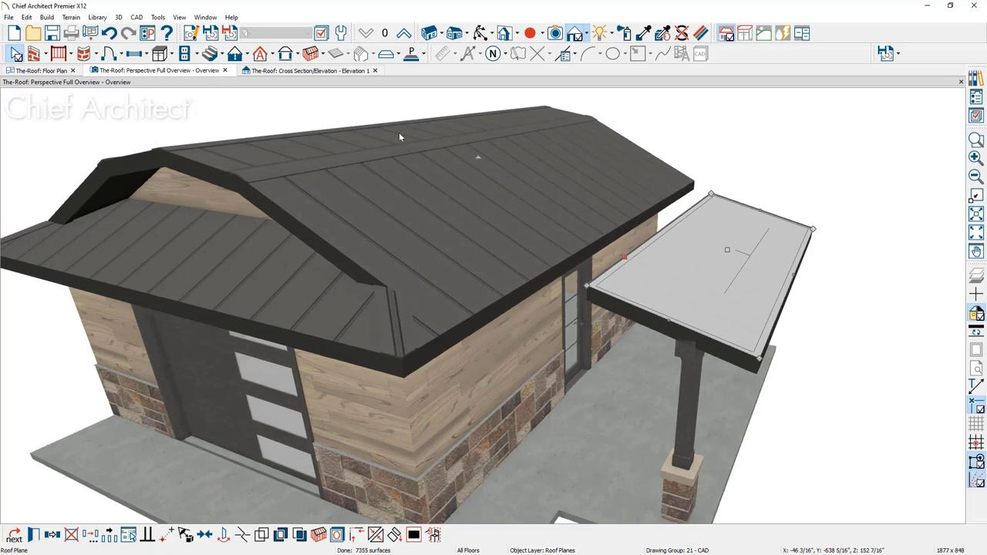
# - In the Architectural preferences, toggle Automatically Place Roof Intersection Points and apply the preferences
pyautogui.click(61, 71)
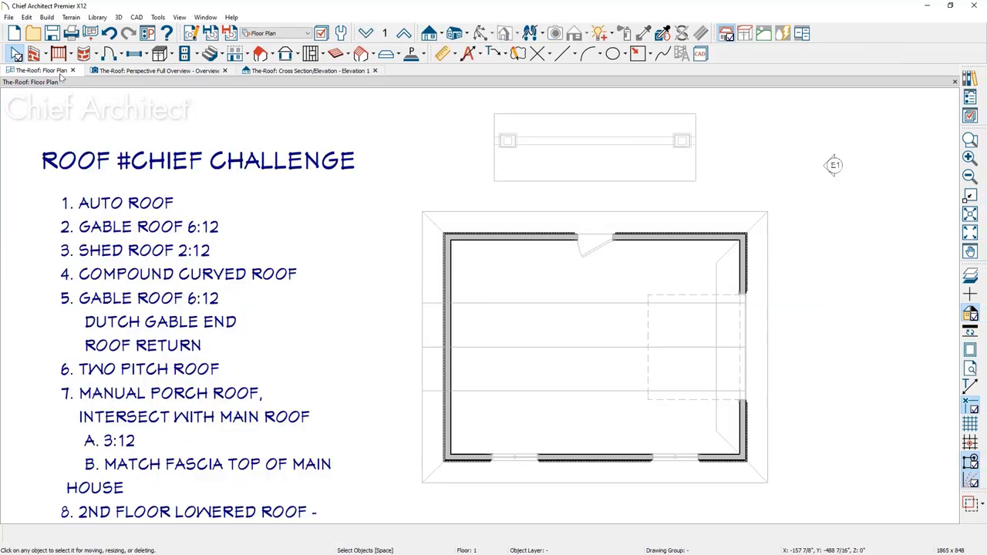
pyautogui.click(500, 182)
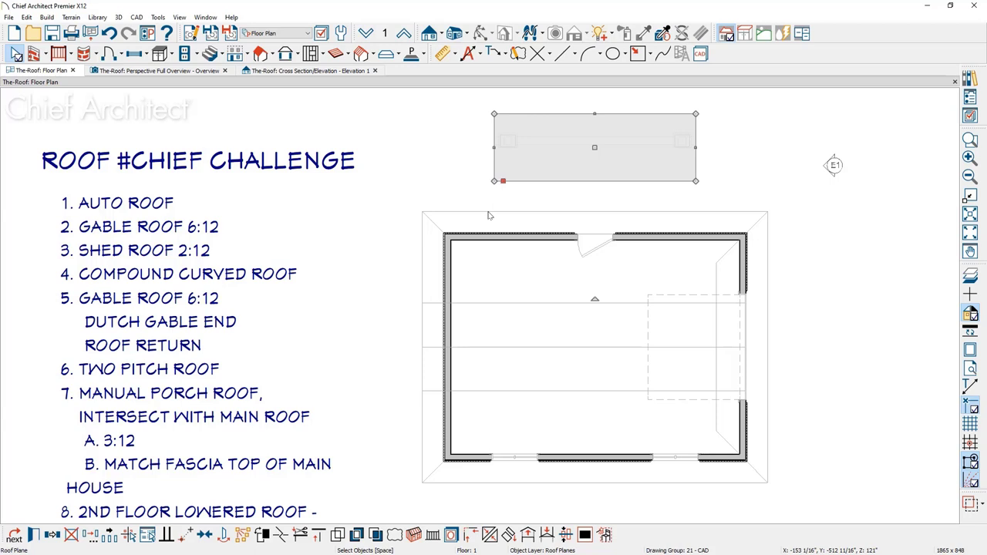
pyautogui.click(27, 17)
pyautogui.click(53, 270)
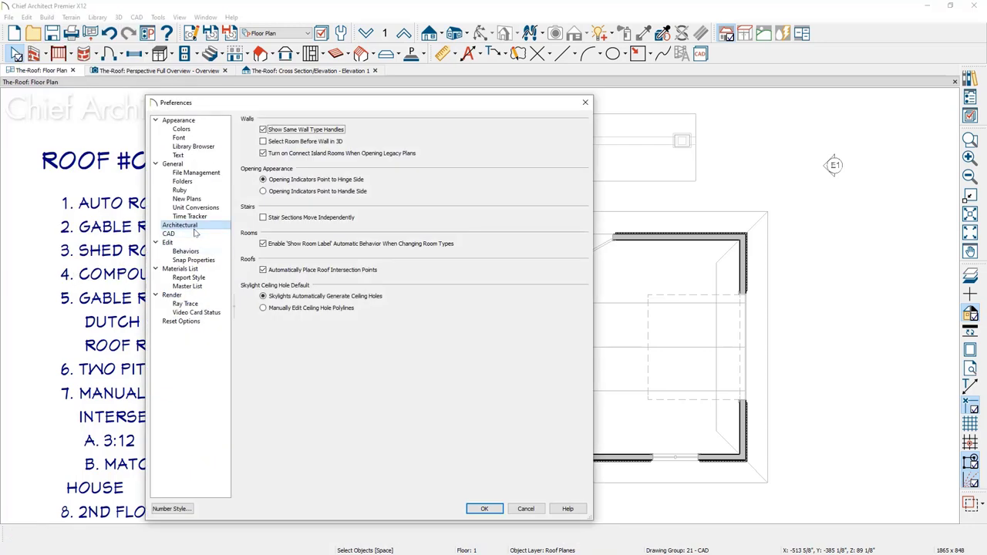
pyautogui.click(263, 271)
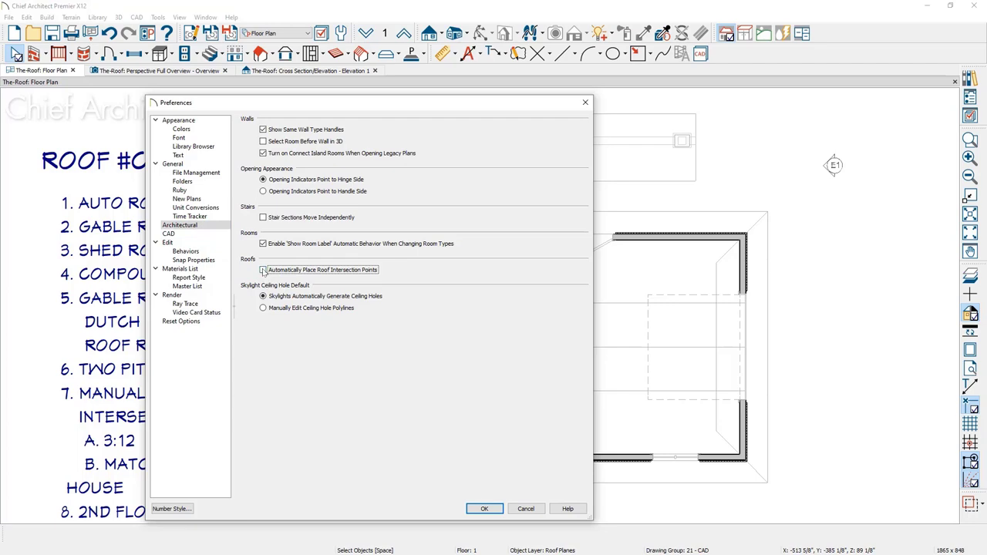
pyautogui.click(486, 509)
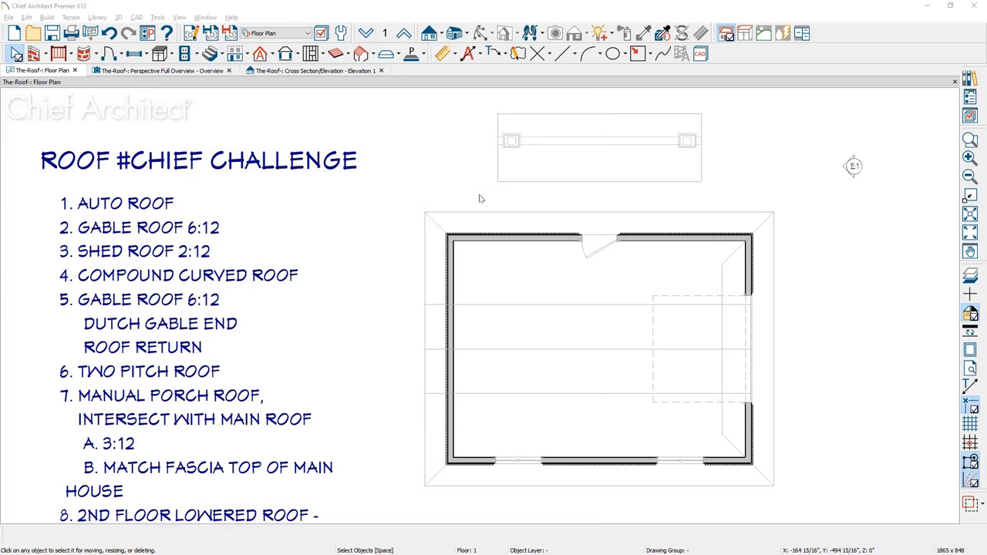
# - In the floor plan, place the intersection point of the main and porch roof planes and extend the porch roof's upper edge to it
pyautogui.click(491, 215)
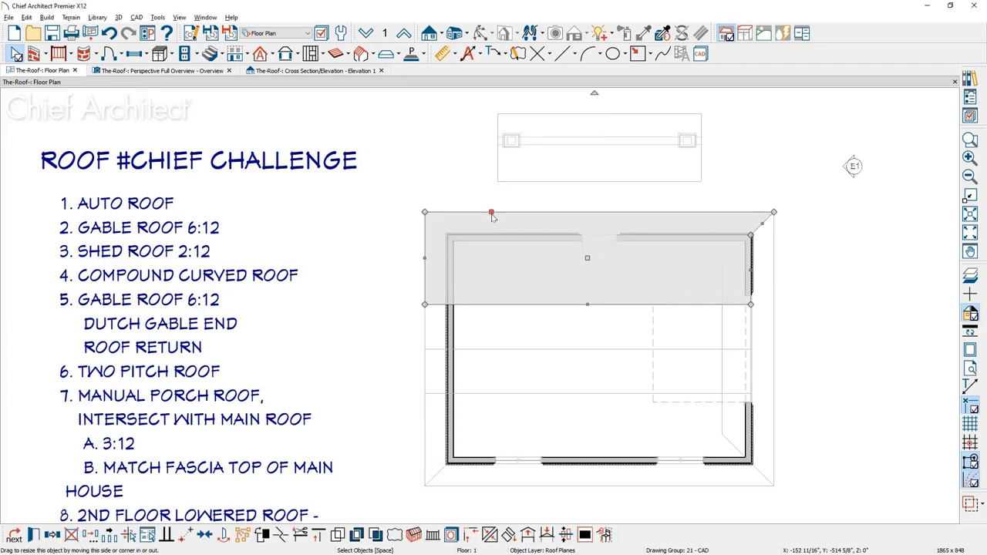
pyautogui.click(496, 164)
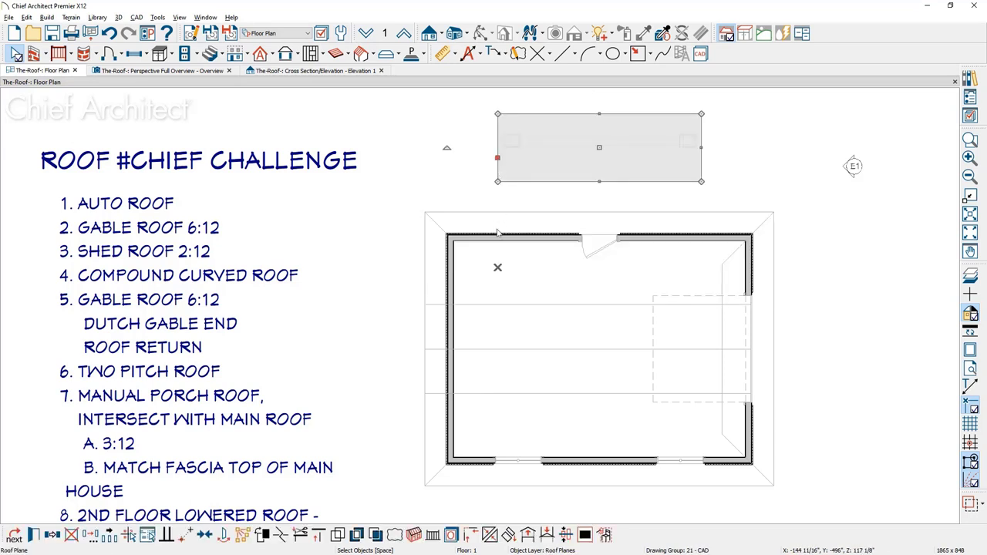
pyautogui.moveTo(575, 182); pyautogui.dragTo(498, 267)
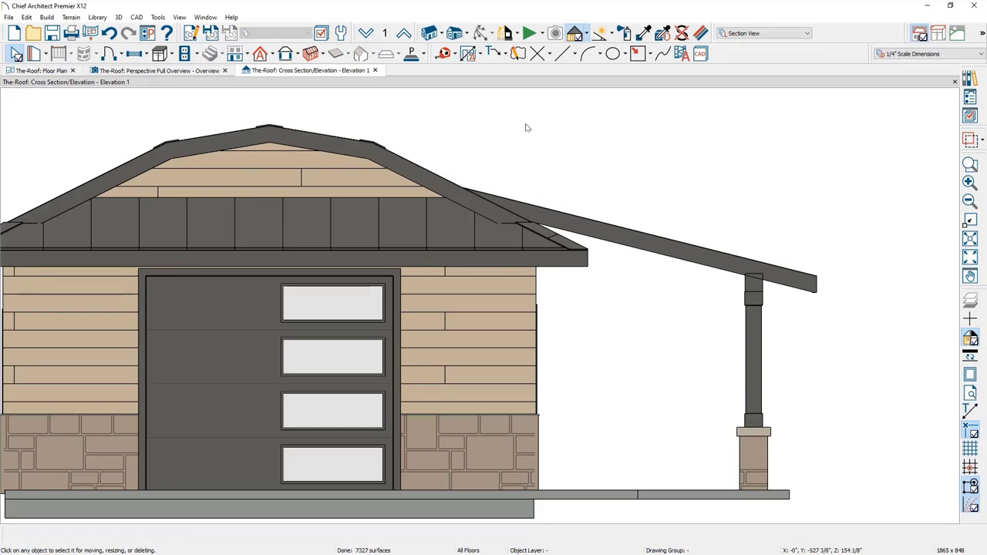
# - Return to the perspective overview and pull the extended porch roof's upper edge back off the main roof
pyautogui.click(199, 71)
pyautogui.moveTo(377, 300); pyautogui.dragTo(422, 339)
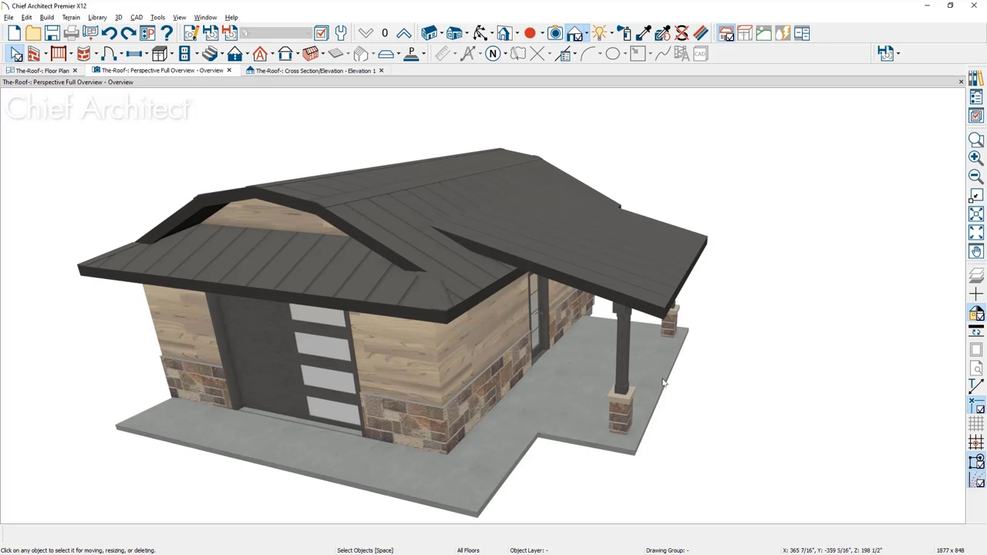
pyautogui.click(572, 258)
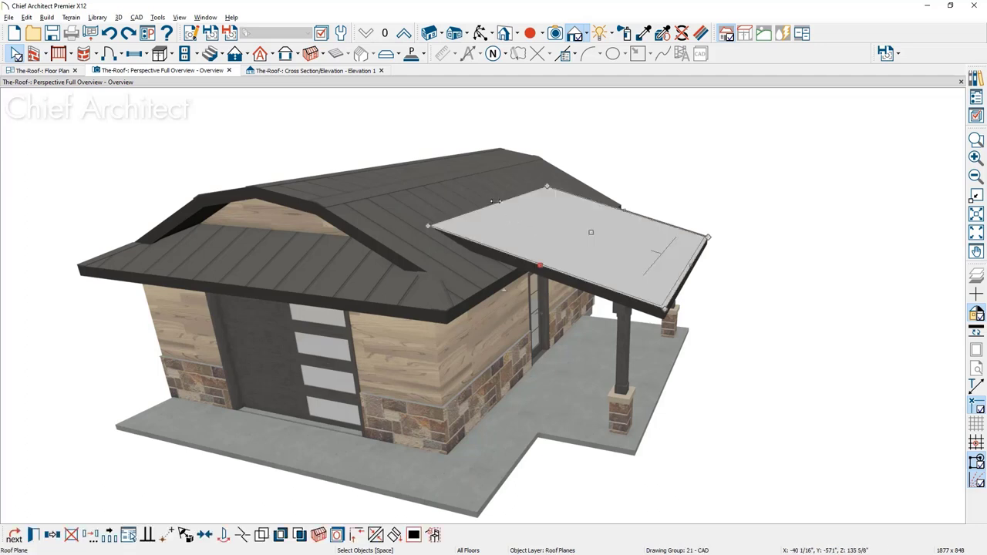
pyautogui.moveTo(494, 201); pyautogui.dragTo(581, 249)
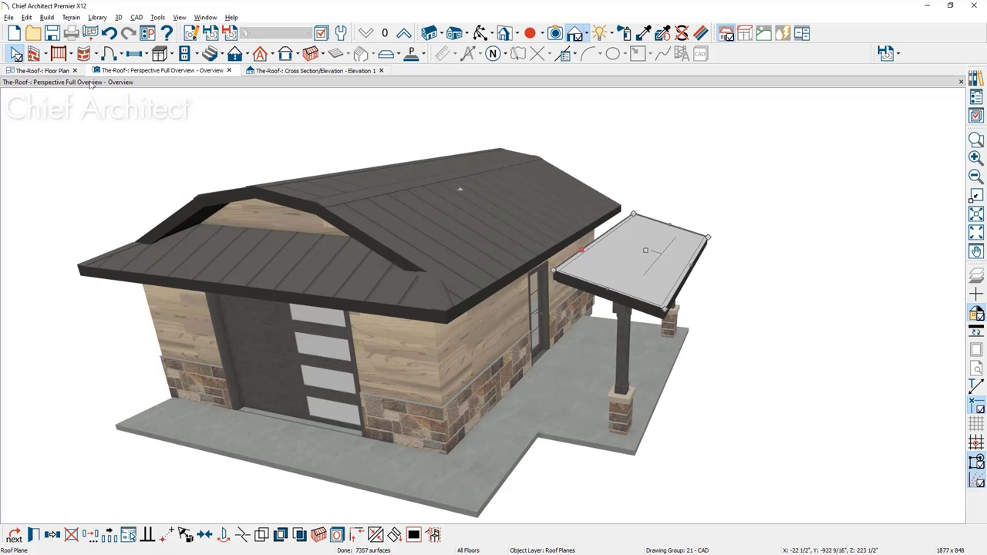
# - In the floor plan, extend the porch roof's upper edge to the main roof's eave line
pyautogui.click(51, 72)
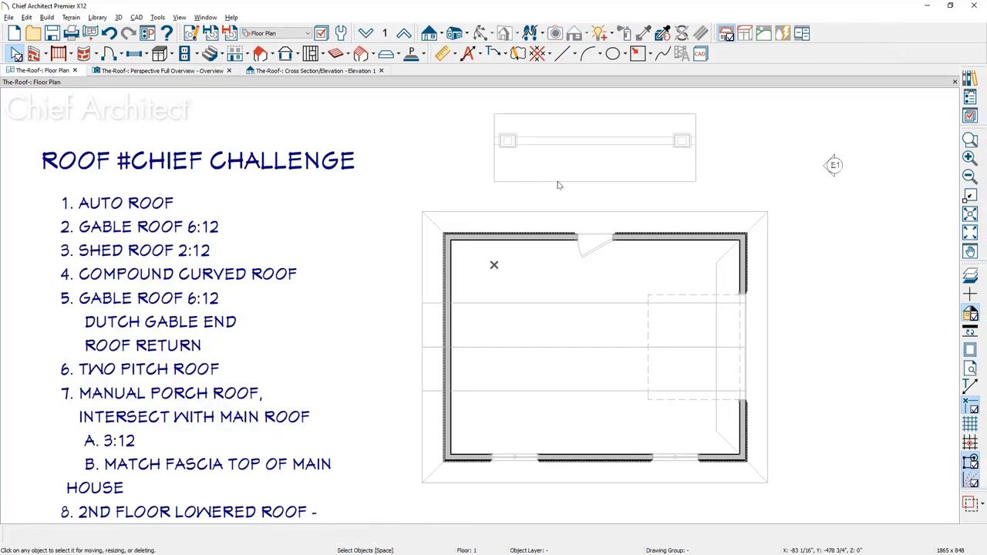
pyautogui.click(560, 183)
pyautogui.moveTo(560, 182); pyautogui.dragTo(556, 210)
# - Open the cross section view and compare the porch roof's upper edge with the main roof's fascia
pyautogui.click(834, 166)
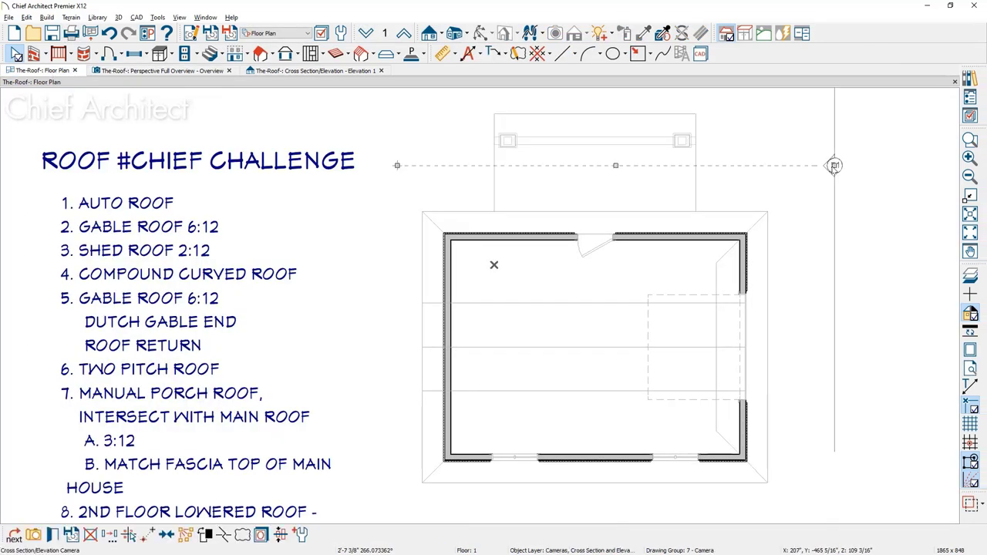
pyautogui.doubleClick(834, 166)
pyautogui.moveTo(602, 242); pyautogui.dragTo(680, 383, button='middle')
pyautogui.press('space')
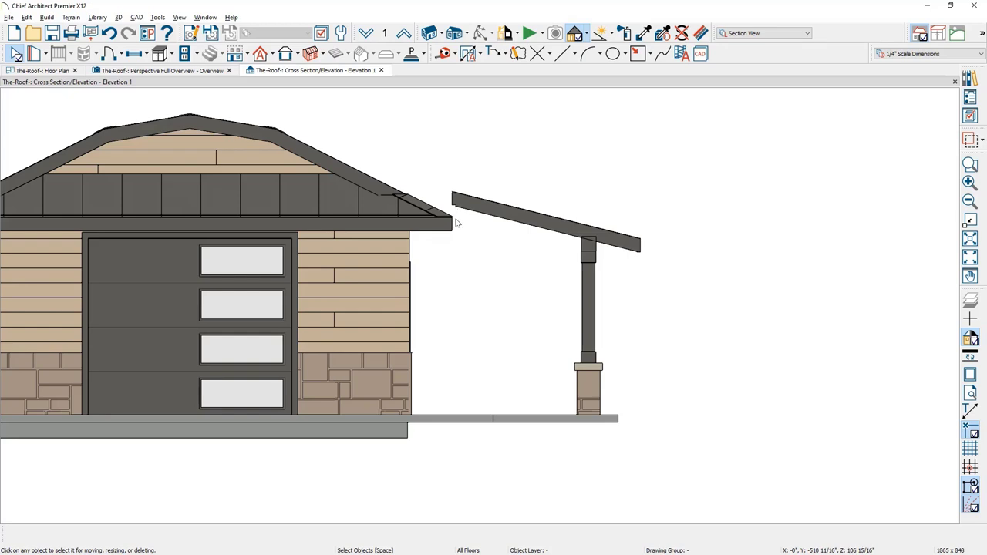
# - Look up the shadow boards top height of the main roof plane beside the porch, leaving its specification unchanged
pyautogui.click(192, 71)
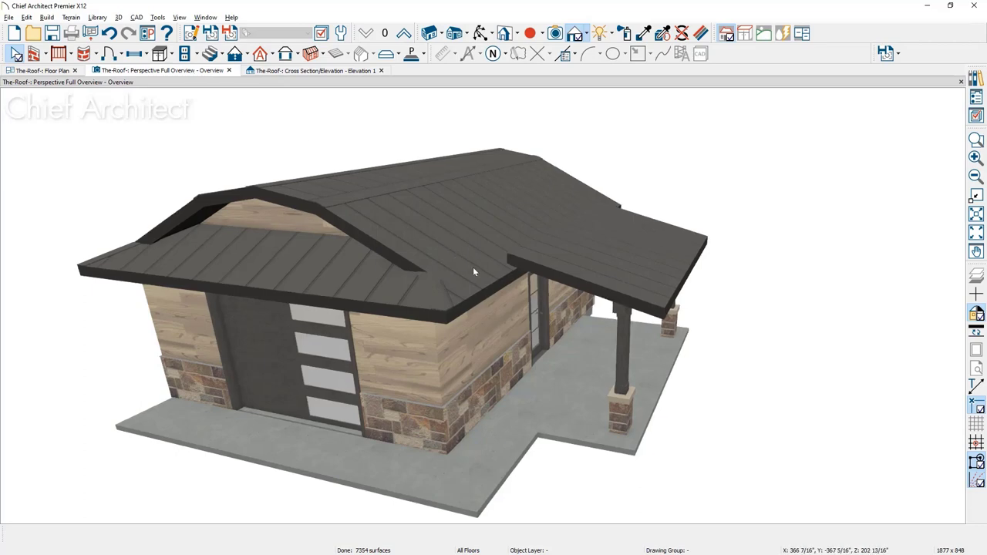
pyautogui.click(474, 271)
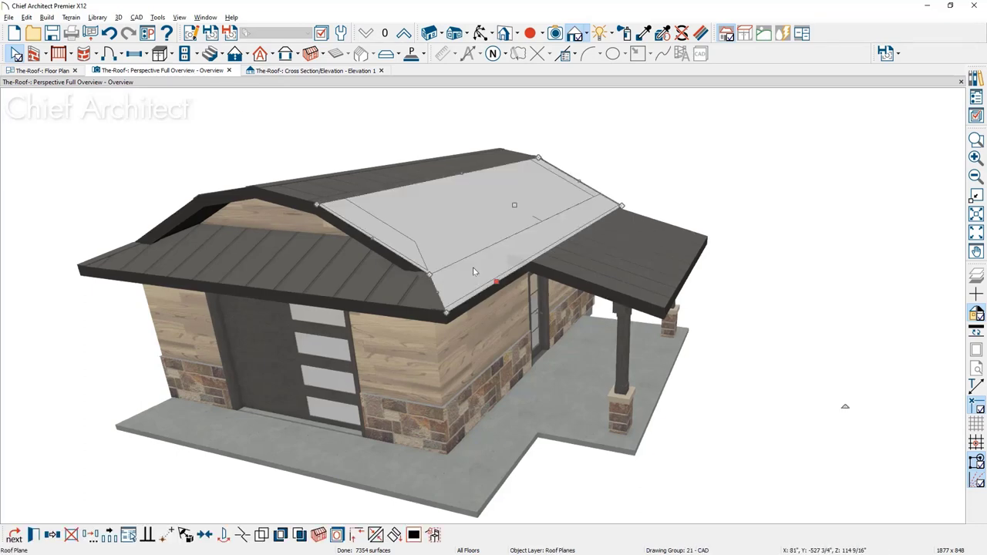
pyautogui.doubleClick(475, 271)
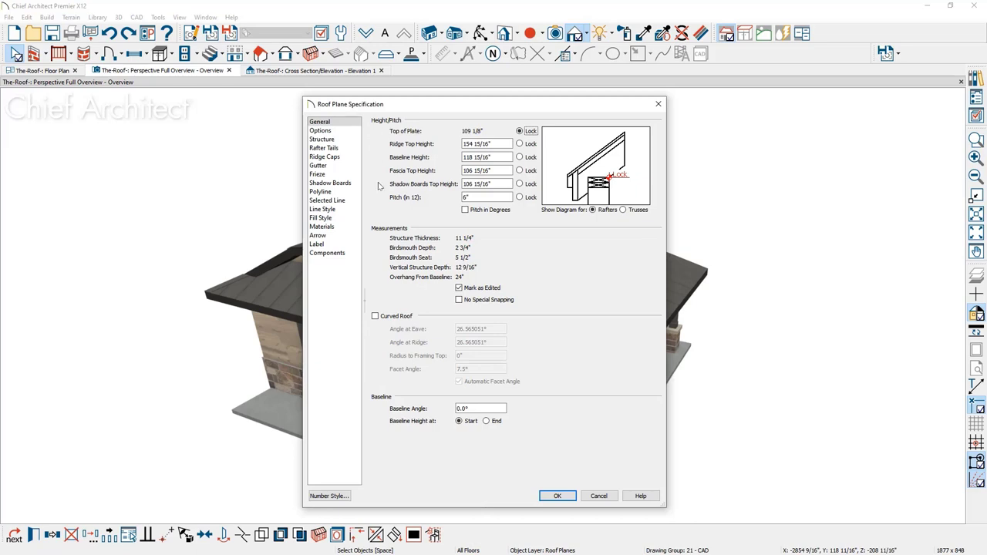
pyautogui.moveTo(491, 184); pyautogui.dragTo(454, 184)
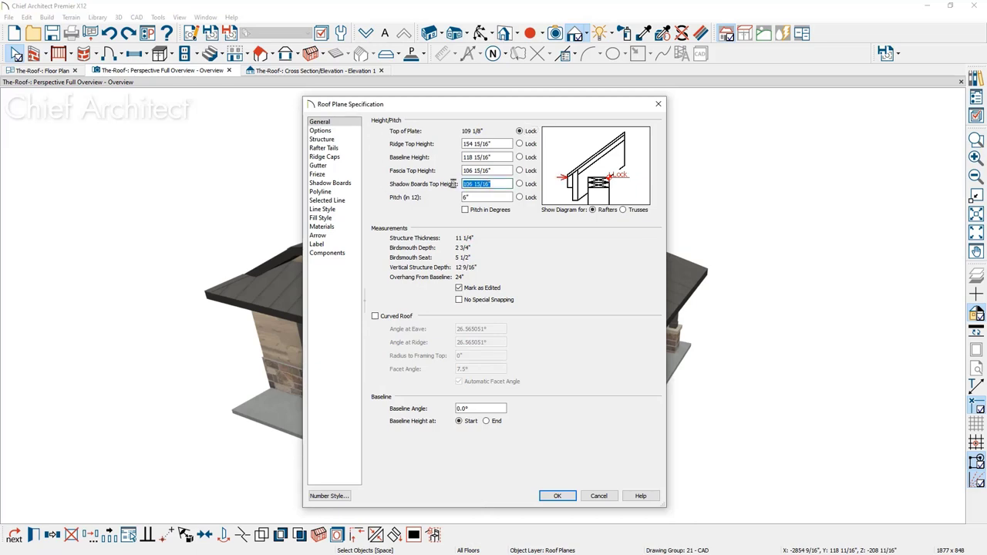
pyautogui.click(594, 497)
# - Lock the porch roof plane's fascia top height, set its ridge top height to 106 15/16", and check the junction in the cross section
pyautogui.click(603, 321)
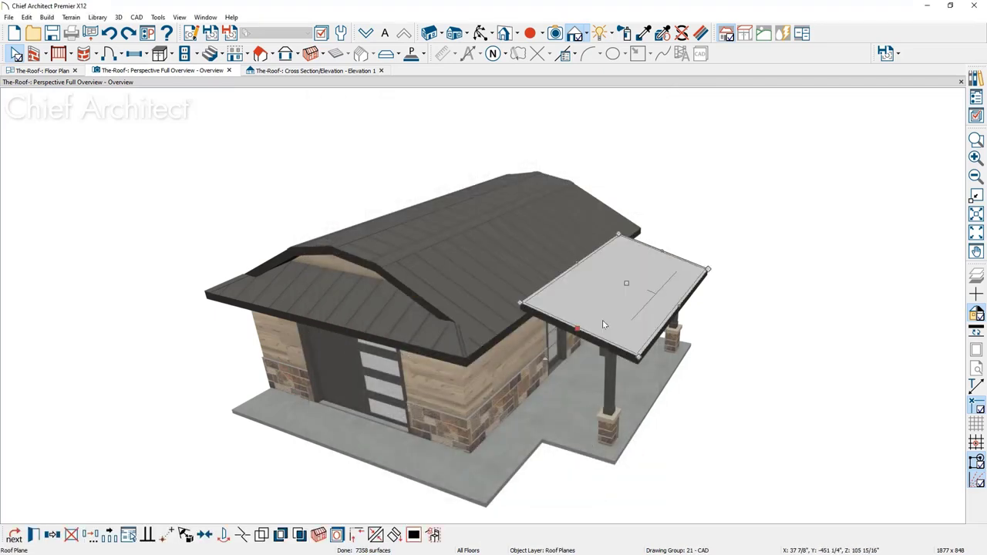
pyautogui.doubleClick(604, 325)
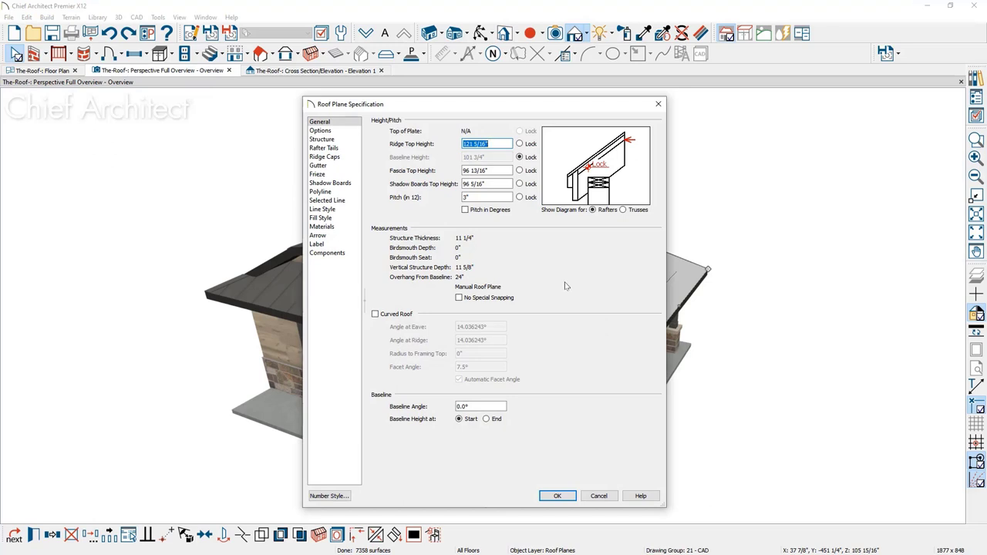
pyautogui.click(521, 171)
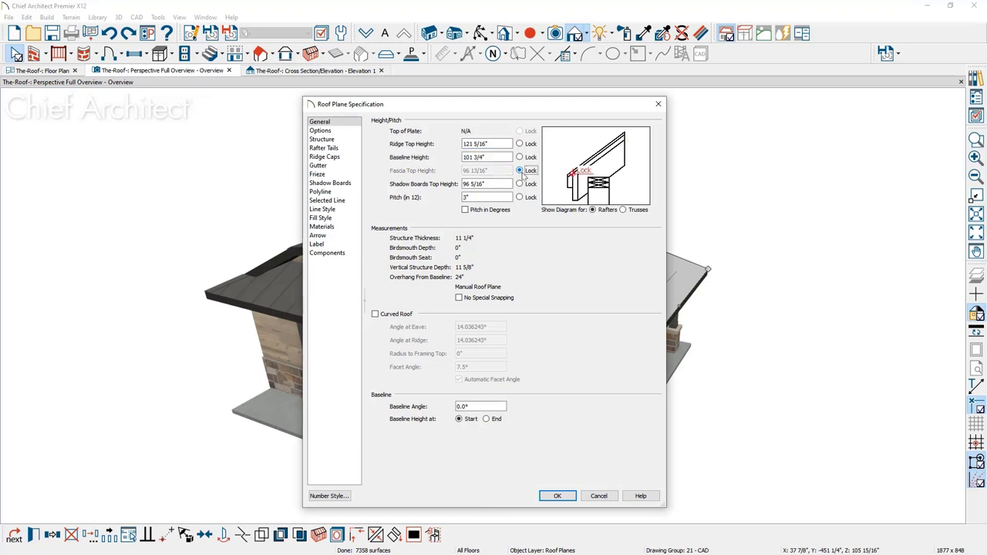
pyautogui.hotkey('shift', 'Tab')
pyautogui.hotkey('shift', 'Tab')
pyautogui.write('106 15/16"')
pyautogui.press('Tab')
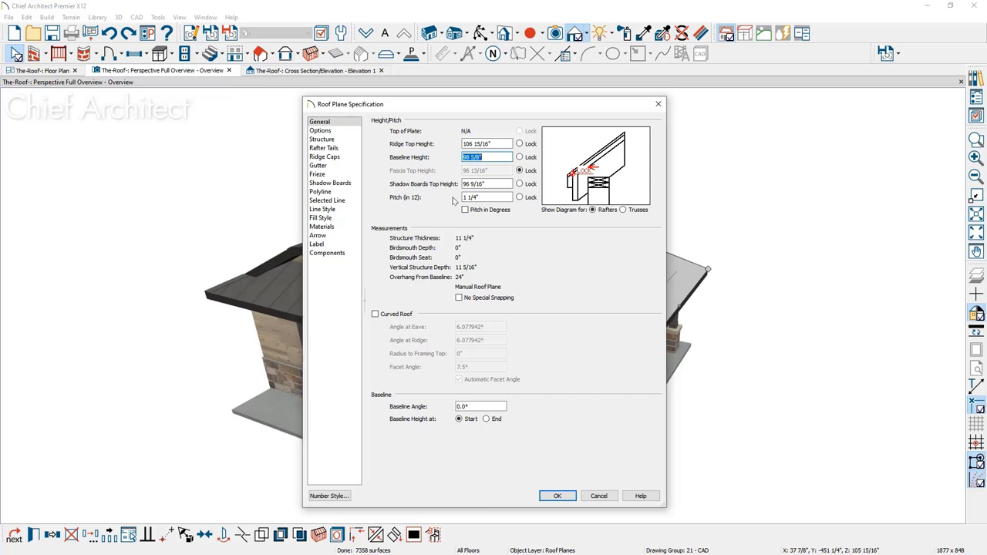
pyautogui.click(543, 496)
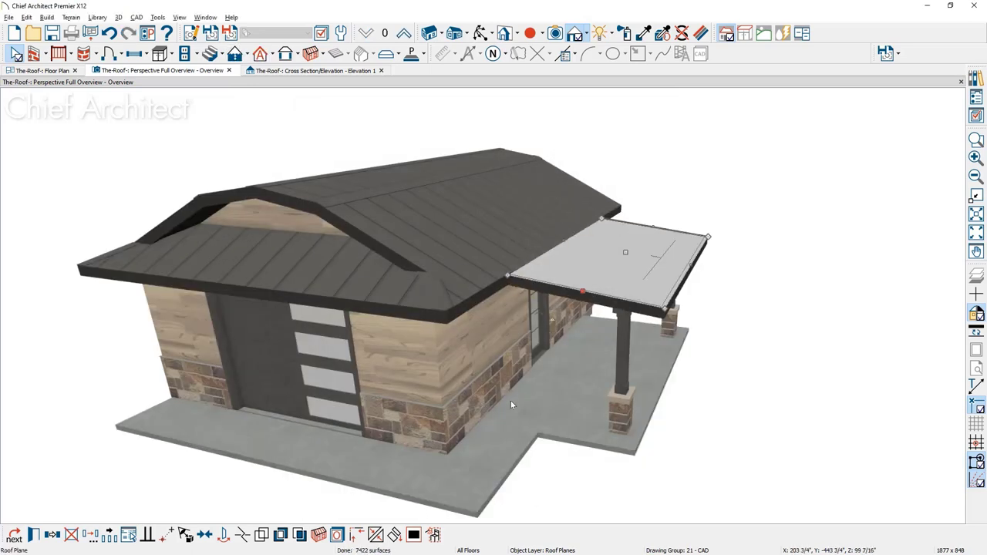
pyautogui.click(351, 70)
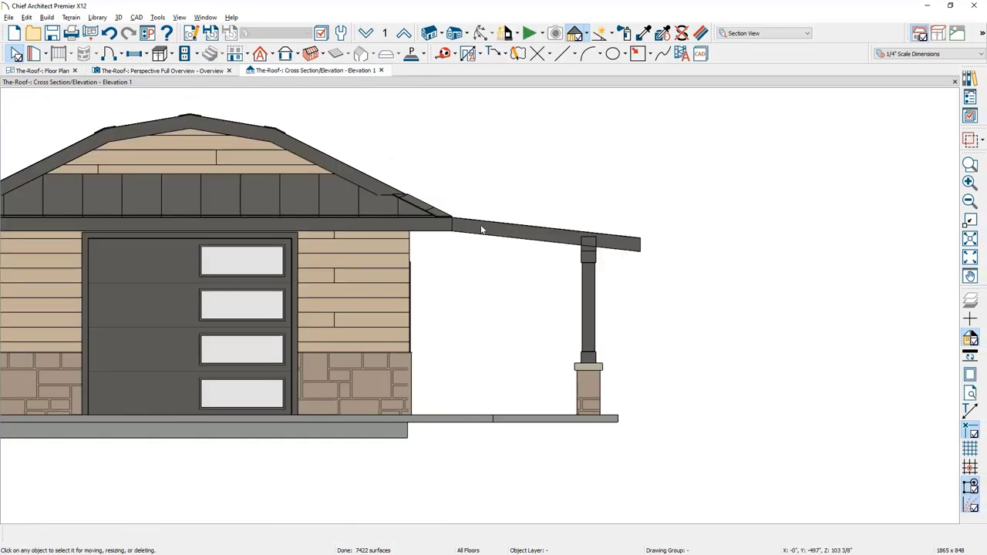
pyautogui.click(196, 71)
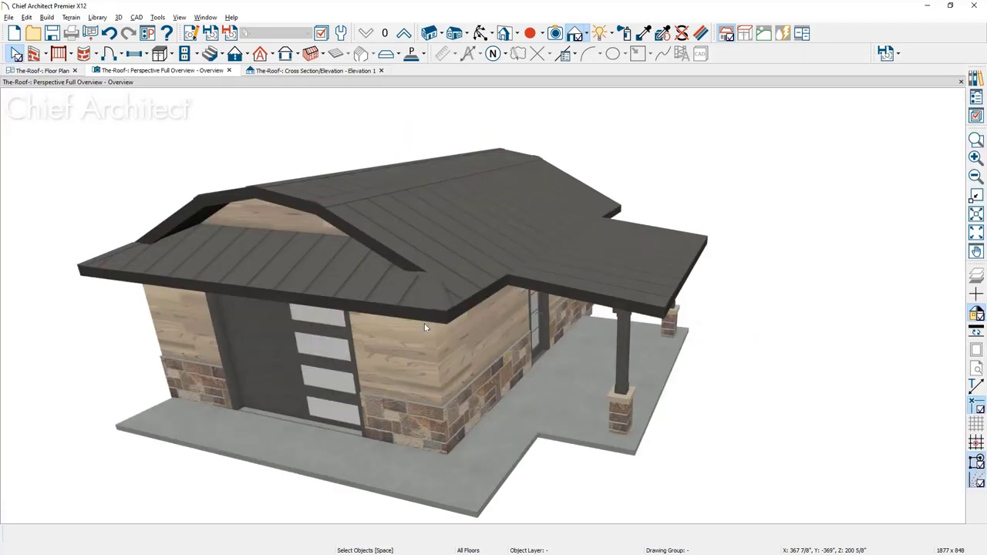
# - Delete every roof plane on all floors with Delete Objects
pyautogui.click(611, 280)
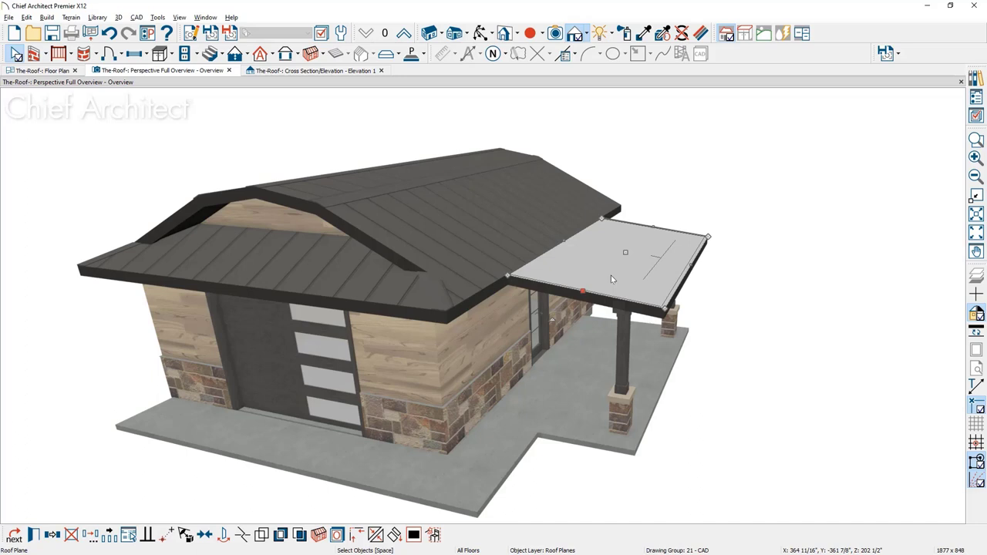
pyautogui.click(27, 17)
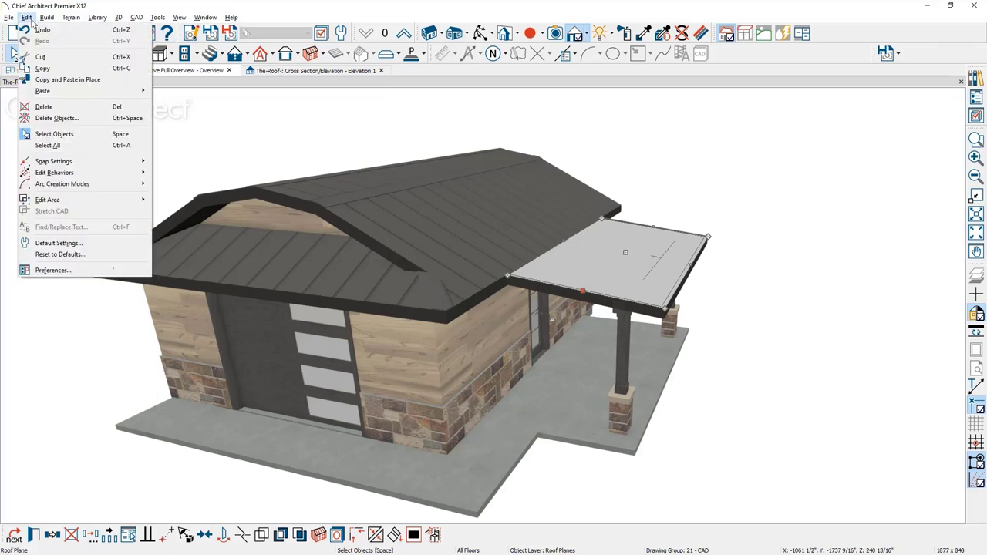
pyautogui.click(77, 119)
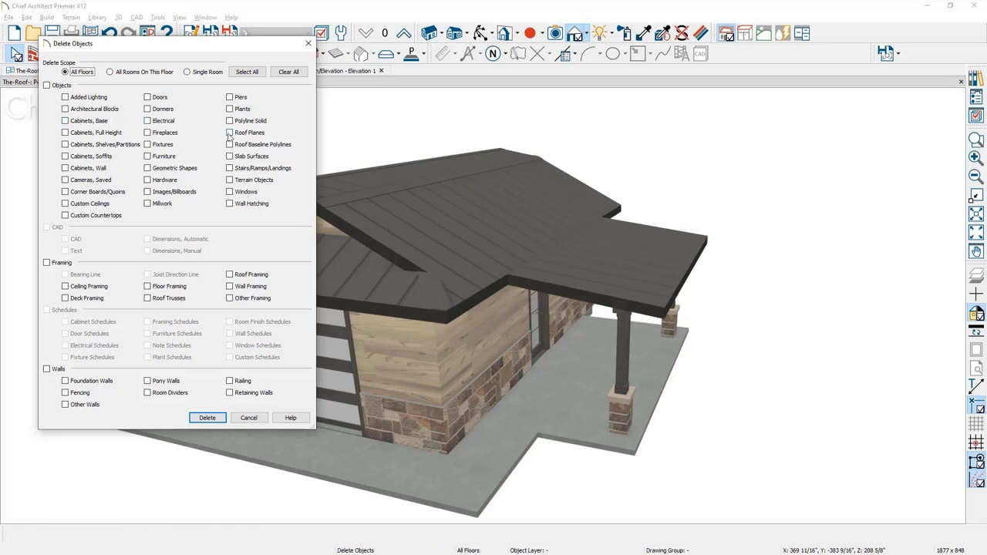
pyautogui.click(229, 132)
pyautogui.click(219, 421)
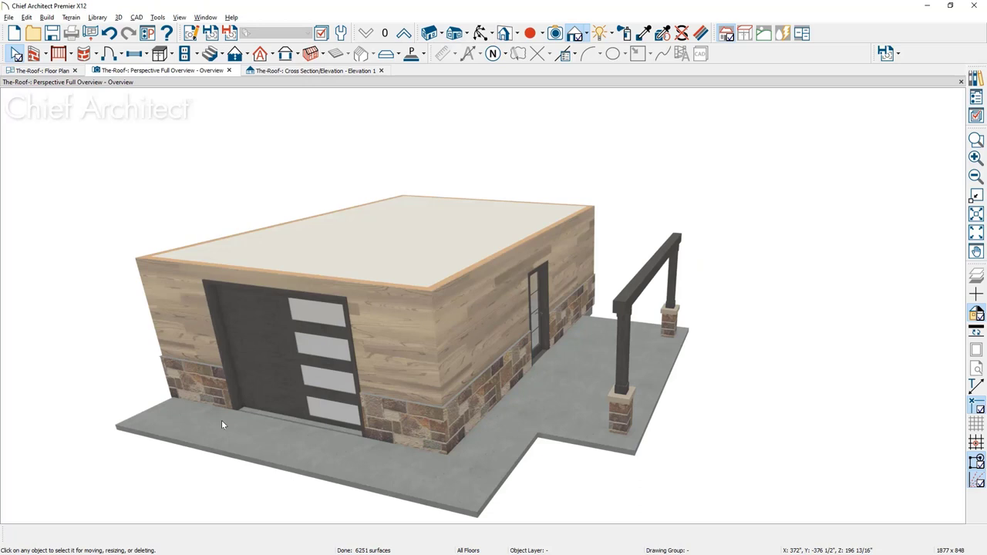
# - In the floor plan, reset the roof directives in walls to defaults for all floors
pyautogui.click(54, 70)
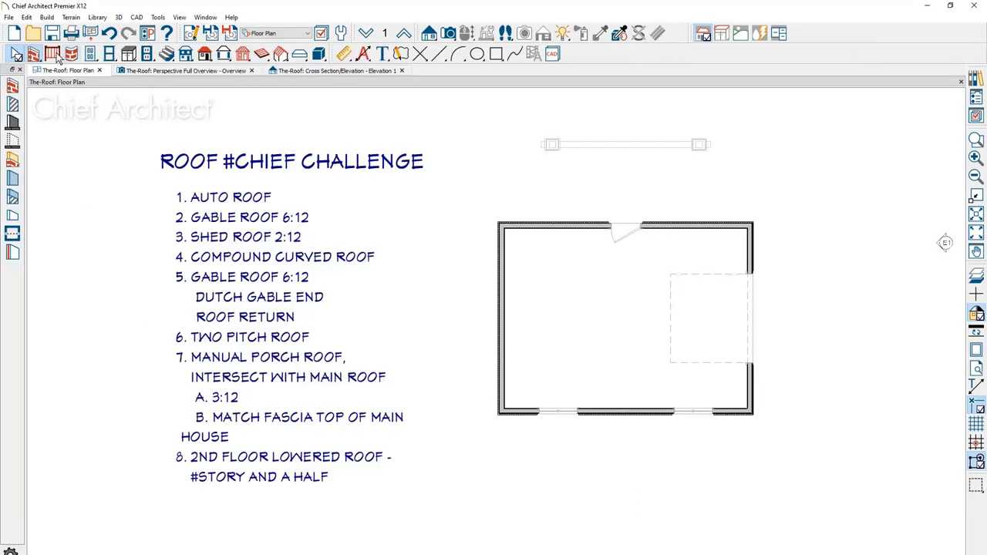
pyautogui.click(26, 17)
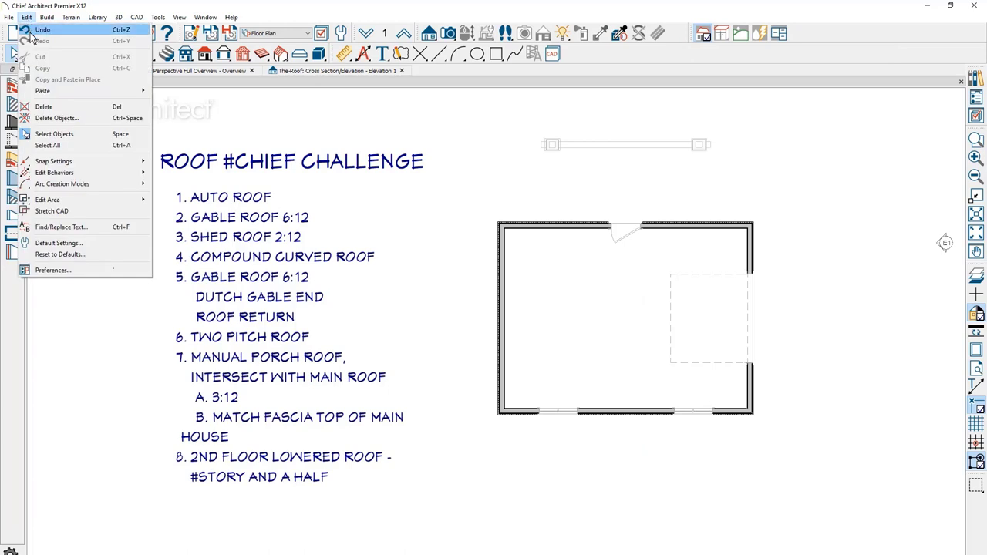
pyautogui.click(92, 257)
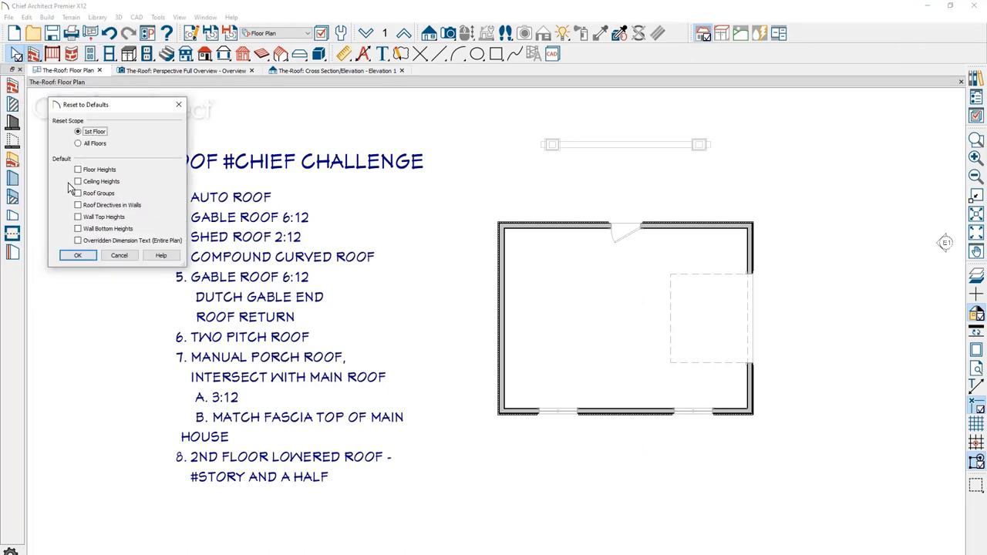
pyautogui.click(78, 144)
pyautogui.click(78, 206)
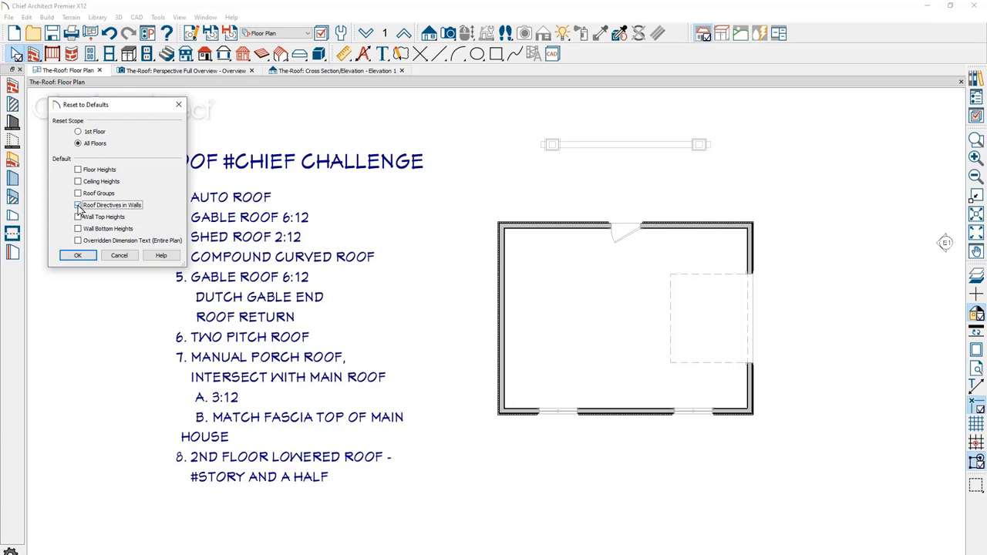
pyautogui.click(68, 255)
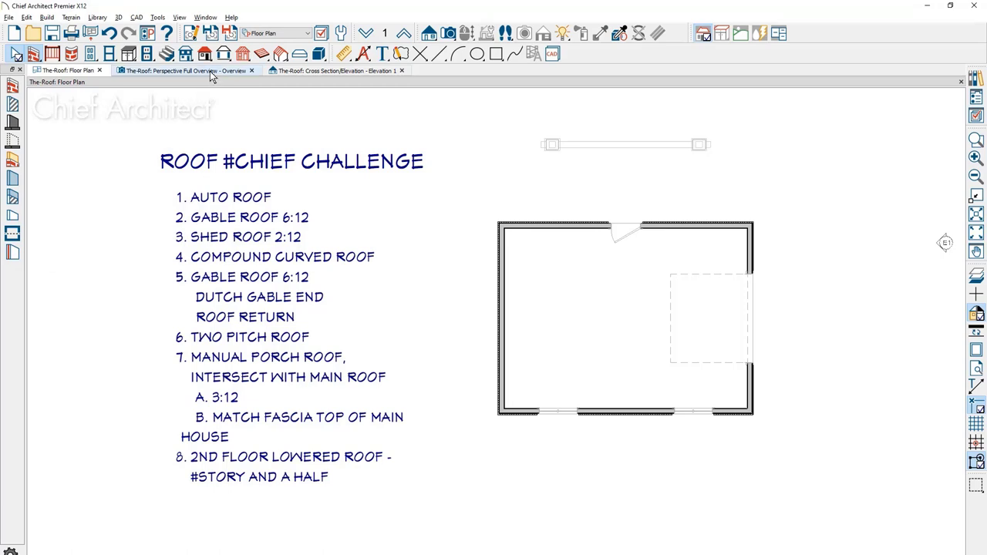
# - In the perspective overview, build a second floor derived from the first floor plan with default heights, and enable Auto Rebuild Roofs
pyautogui.click(185, 71)
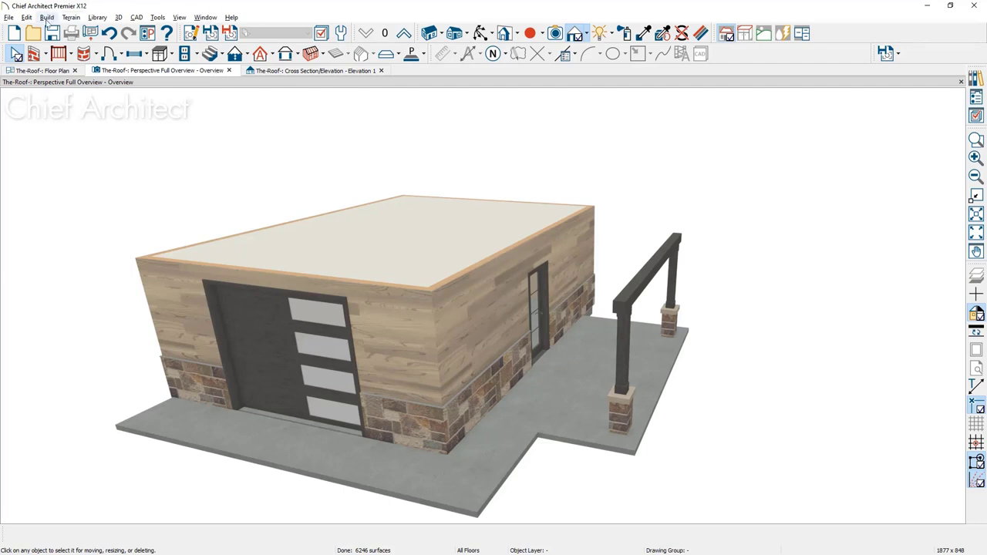
pyautogui.click(46, 18)
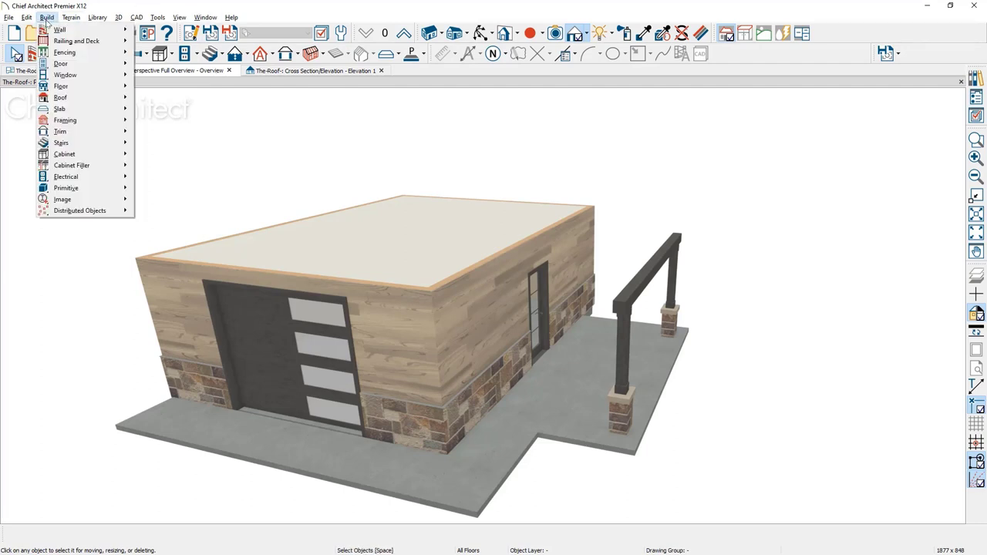
pyautogui.moveTo(87, 86)
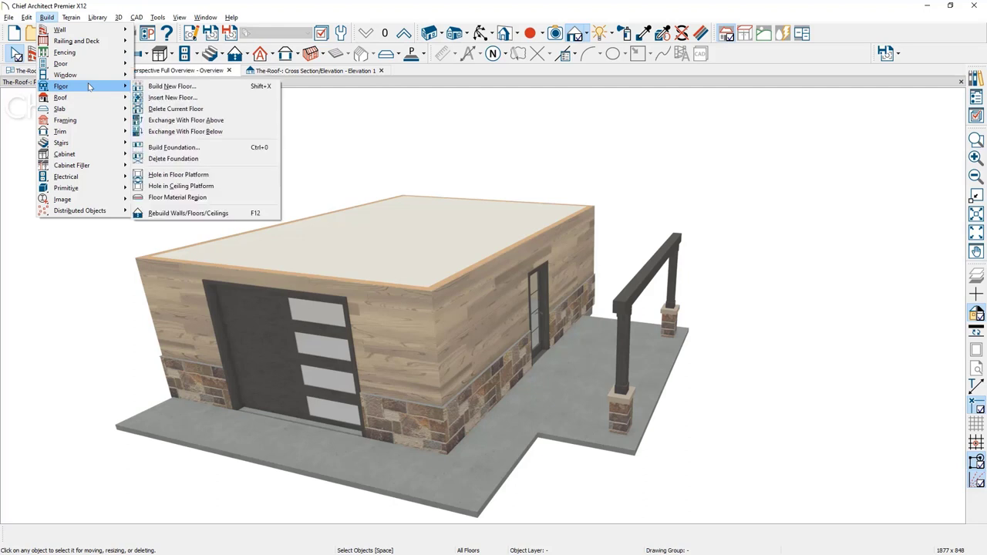
pyautogui.click(171, 86)
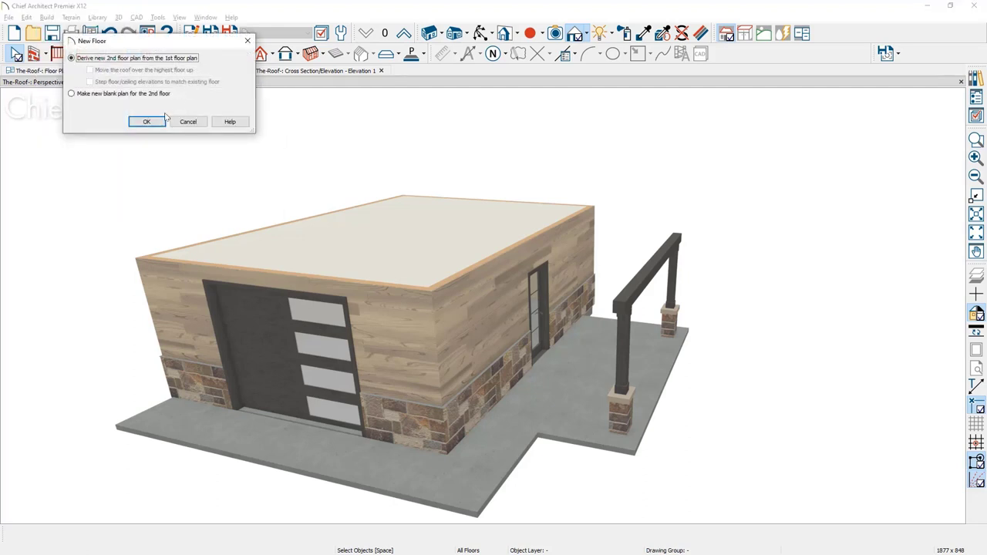
pyautogui.click(160, 121)
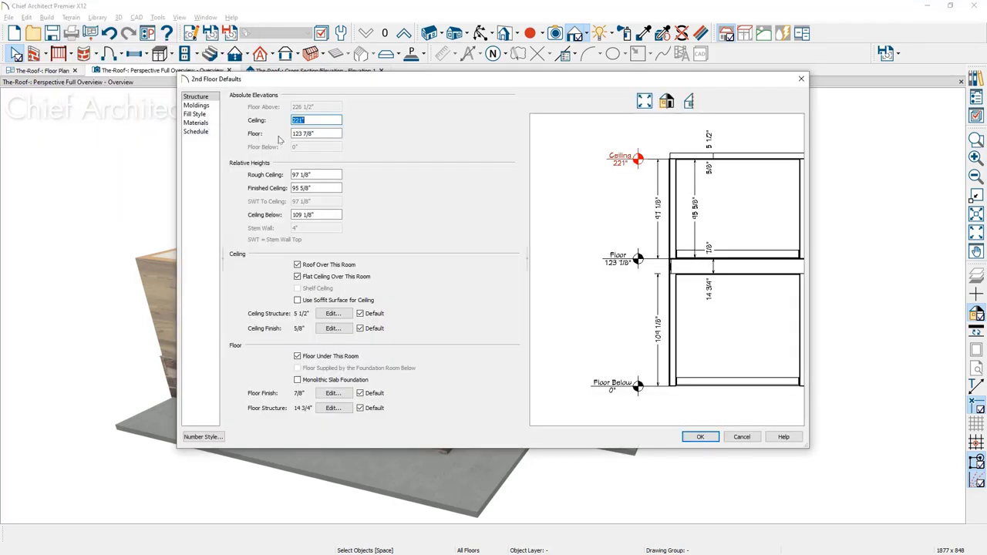
pyautogui.click(700, 437)
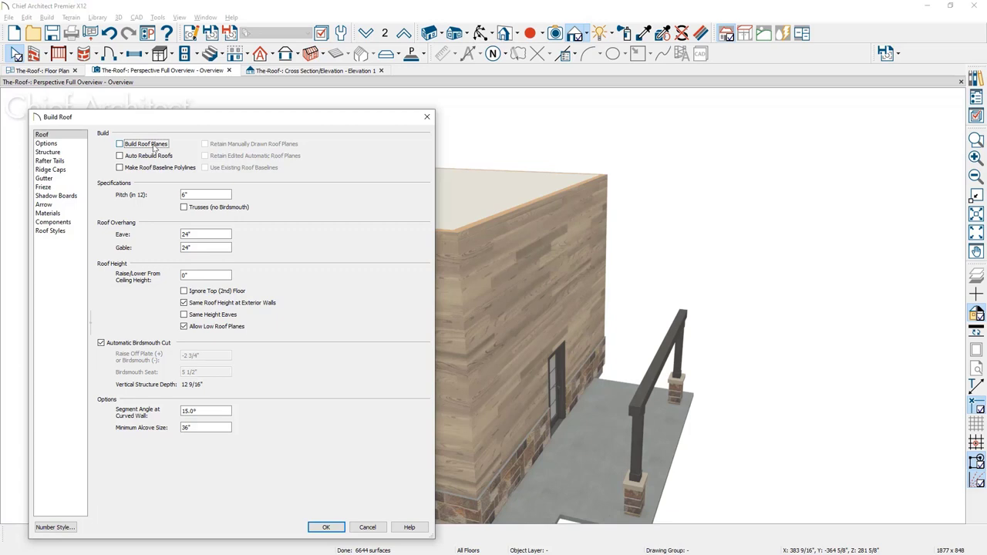
pyautogui.click(154, 157)
pyautogui.click(330, 528)
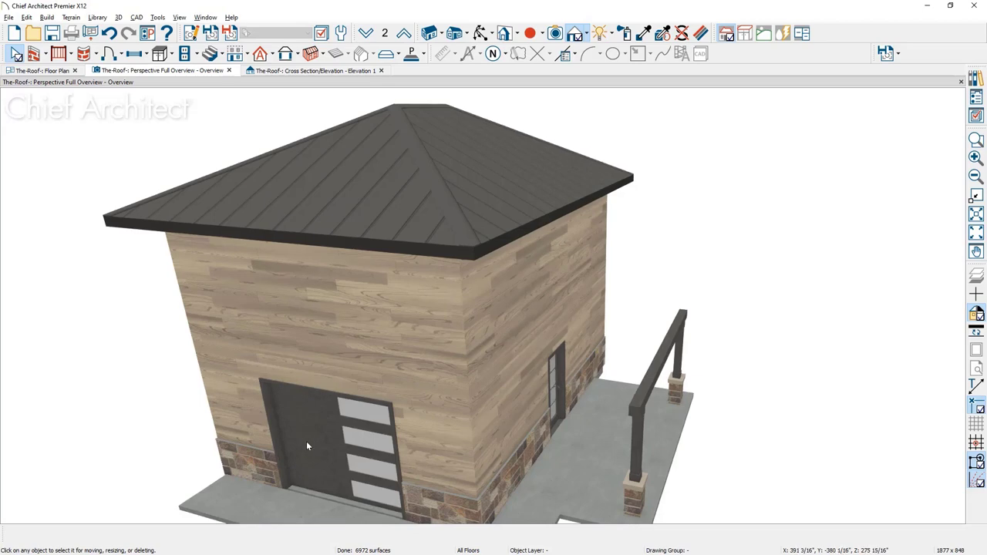
# - Change the two opposite second-floor end walls, above the garage door and at the back, into gable walls
pyautogui.click(347, 323)
pyautogui.moveTo(701, 371); pyautogui.dragTo(378, 362, button='middle')
pyautogui.click(753, 294)
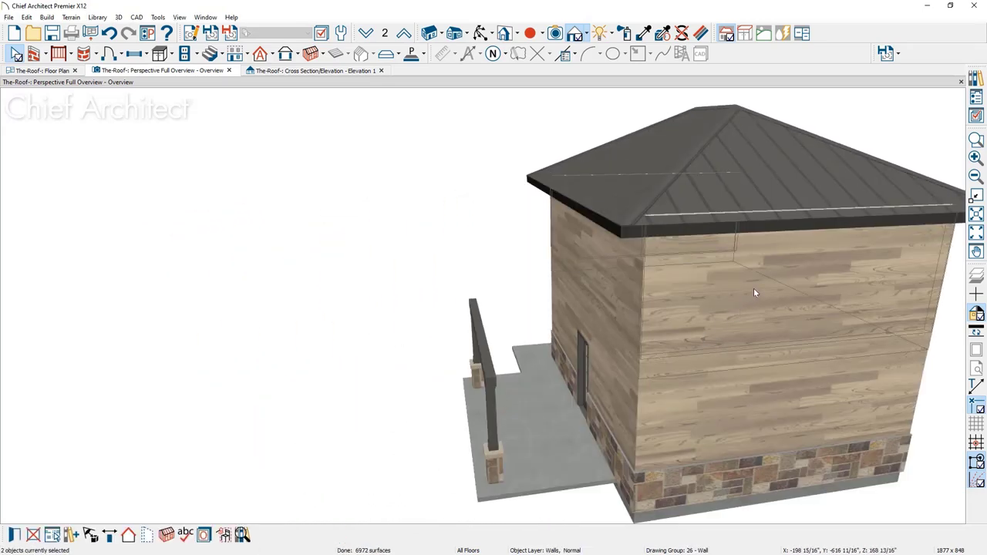
pyautogui.click(52, 534)
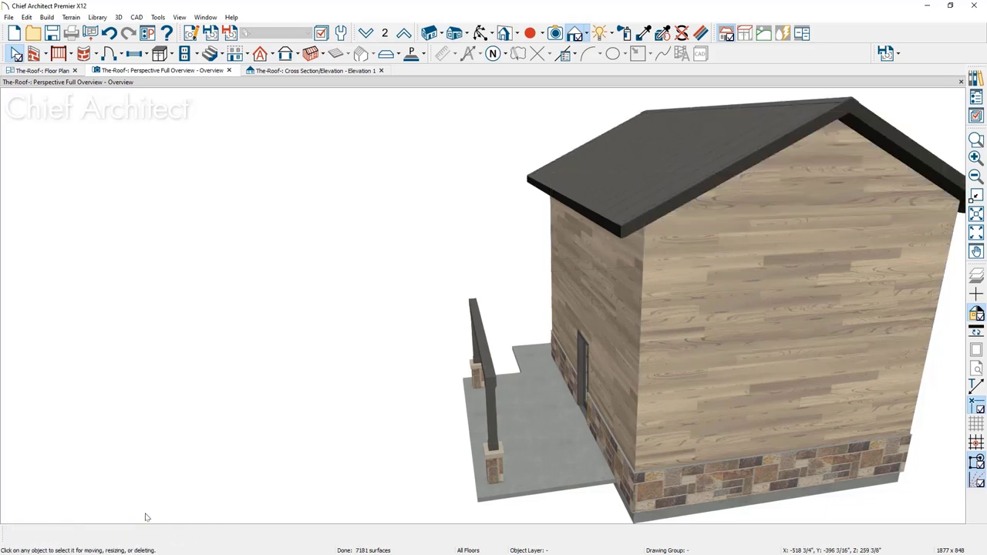
pyautogui.moveTo(194, 511); pyautogui.dragTo(447, 442, button='middle')
pyautogui.scroll(-4, 457, 438)
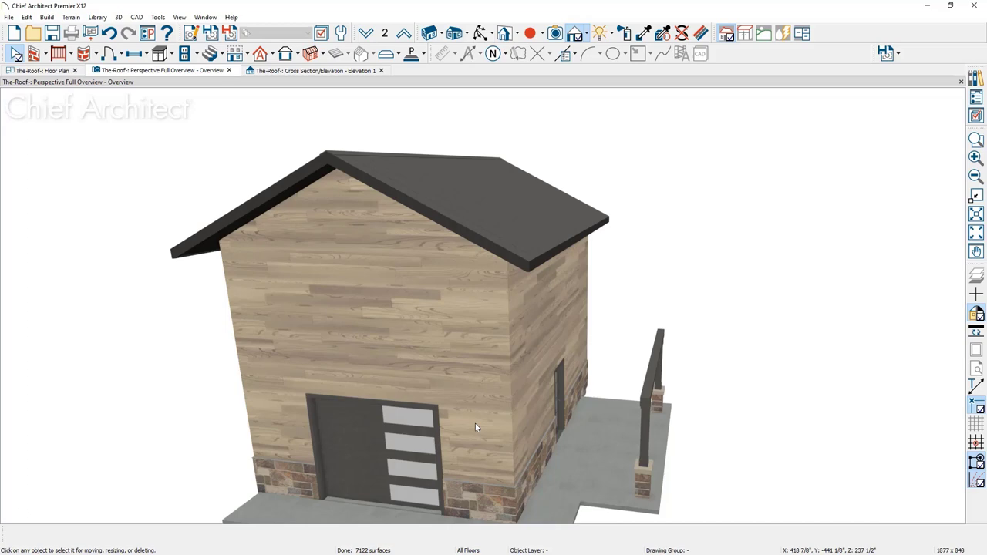
# - Rebuild the roof with the top (2nd) floor ignored and the roof raised from the ceiling height
pyautogui.press('F9')
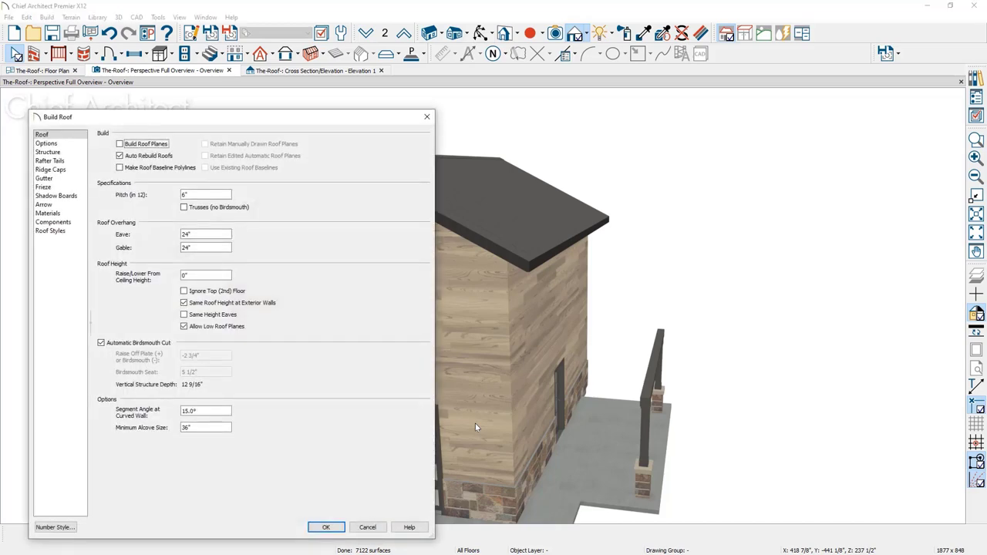
pyautogui.click(207, 292)
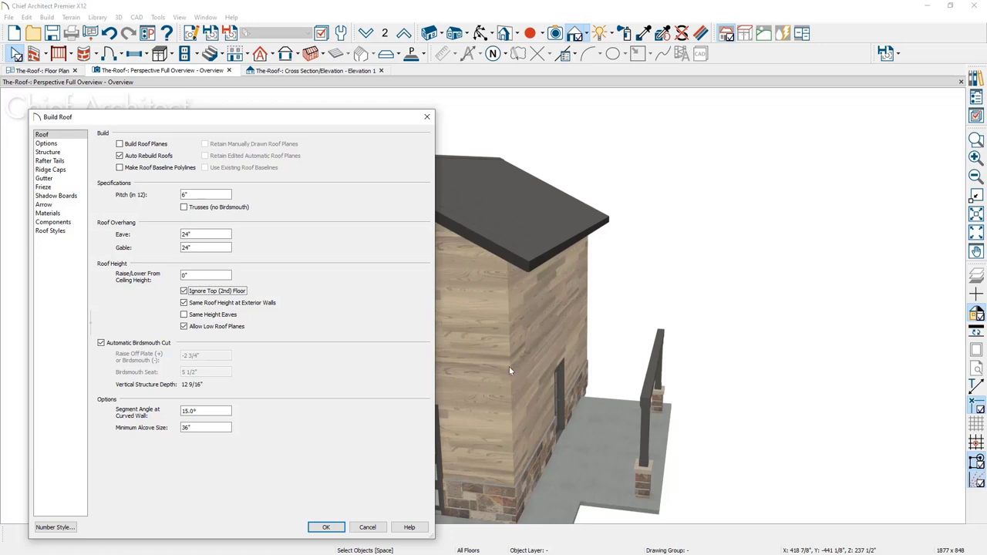
pyautogui.moveTo(212, 275); pyautogui.dragTo(163, 293)
pyautogui.write('6')
pyautogui.click(327, 528)
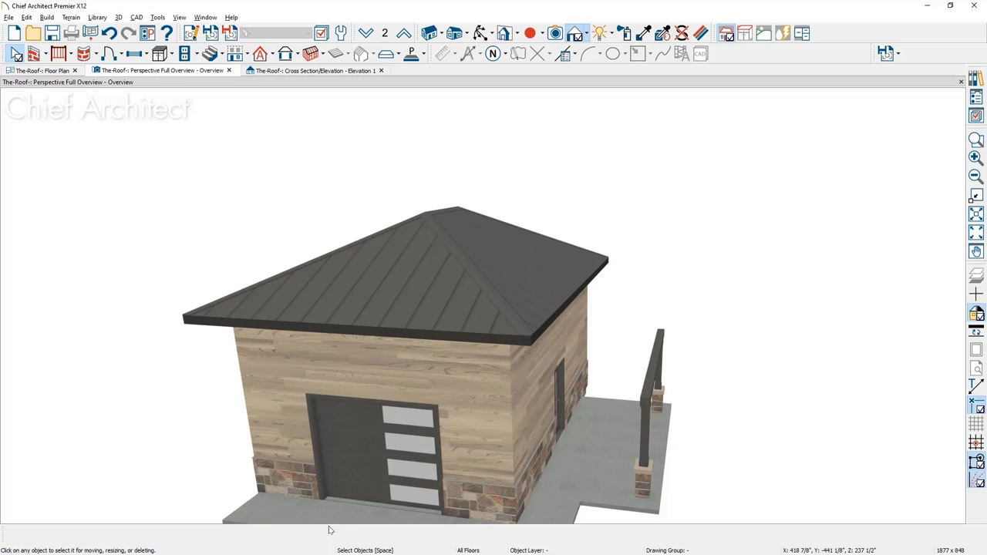
# - Change the first-floor garage door wall and the opposite back wall into gable walls
pyautogui.click(401, 444)
pyautogui.moveTo(401, 444)
pyautogui.mouseDown(button='middle')
pyautogui.moveTo(432, 448)
pyautogui.moveTo(391, 450)
pyautogui.mouseUp(button='middle')
pyautogui.click(703, 408)
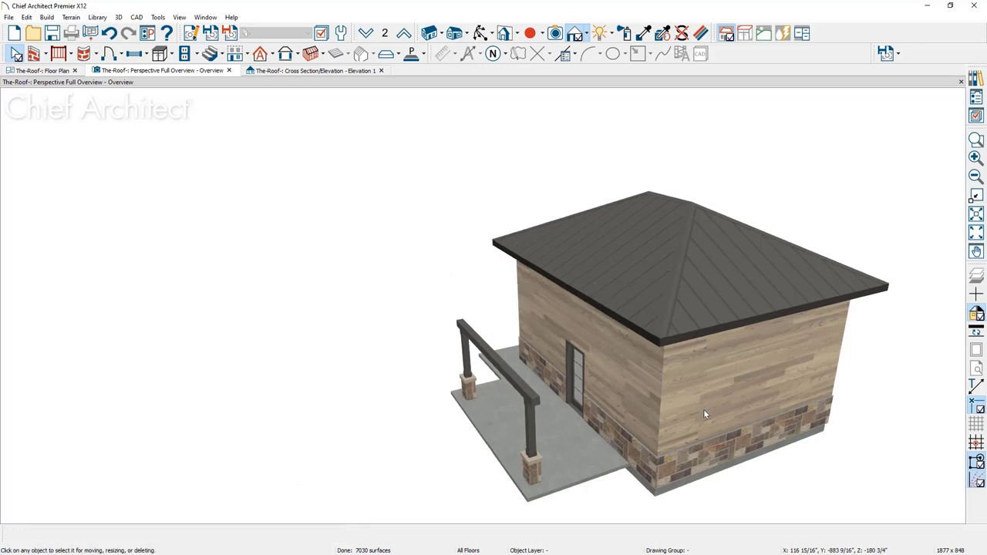
pyautogui.click(128, 534)
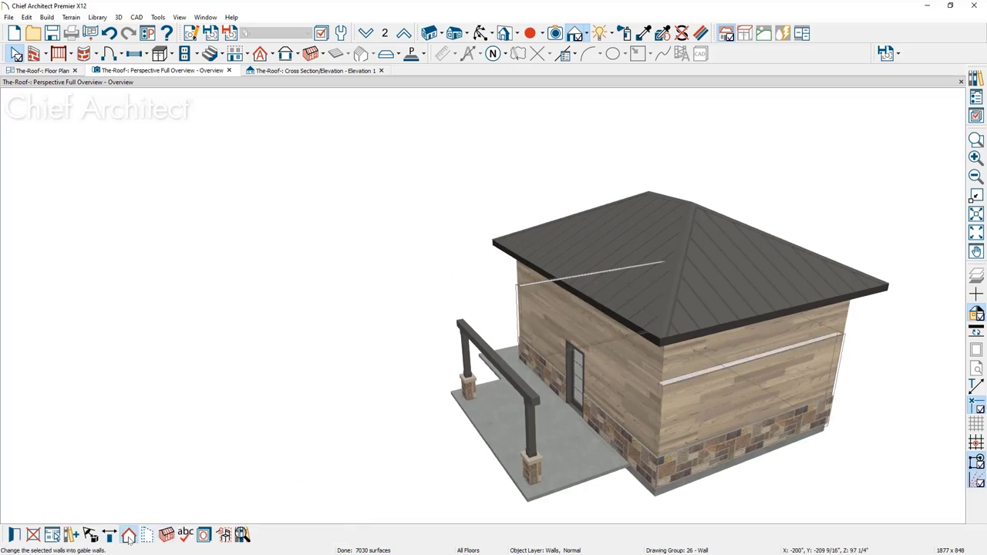
pyautogui.moveTo(314, 488); pyautogui.dragTo(694, 468, button='middle')
pyautogui.press('space')
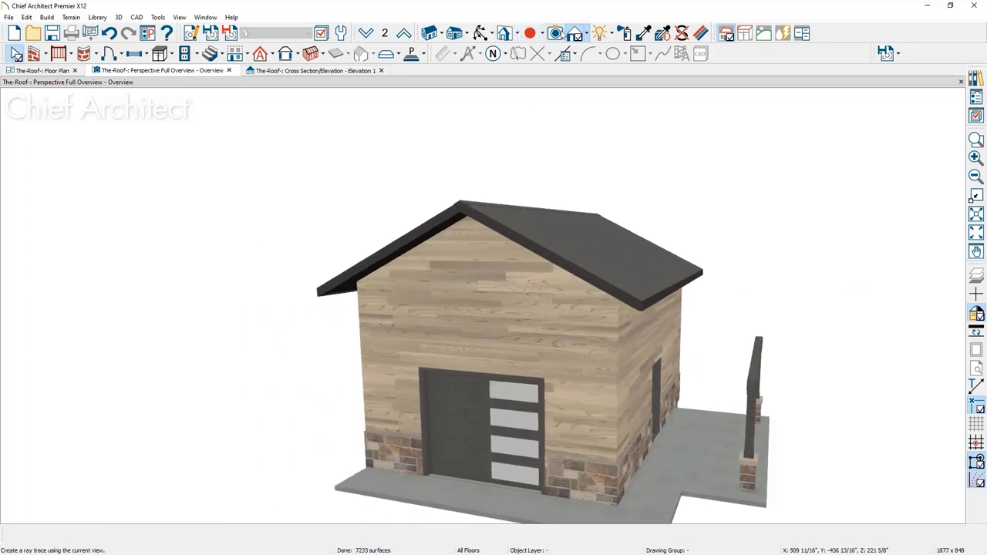
# - Show the overview in the Glass House technique and paste the copied porch roof plane, turning Auto Rebuild Roofs off
pyautogui.click(587, 33)
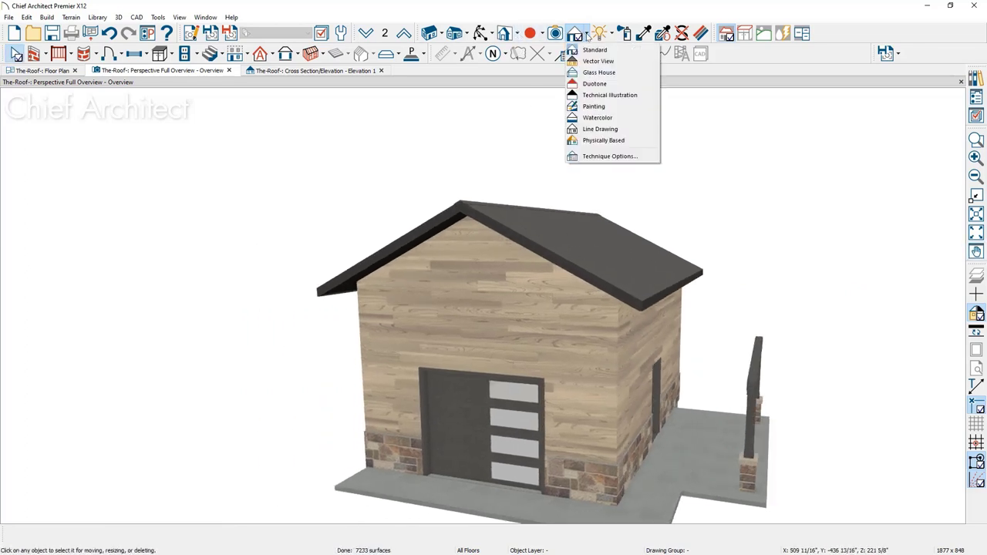
pyautogui.click(627, 73)
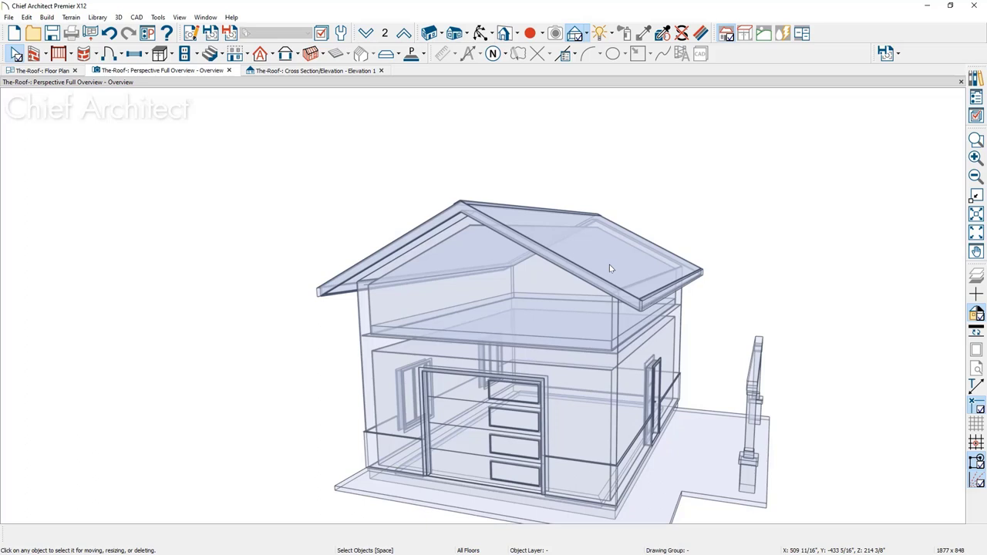
pyautogui.hotkey('ctrl', 'v')
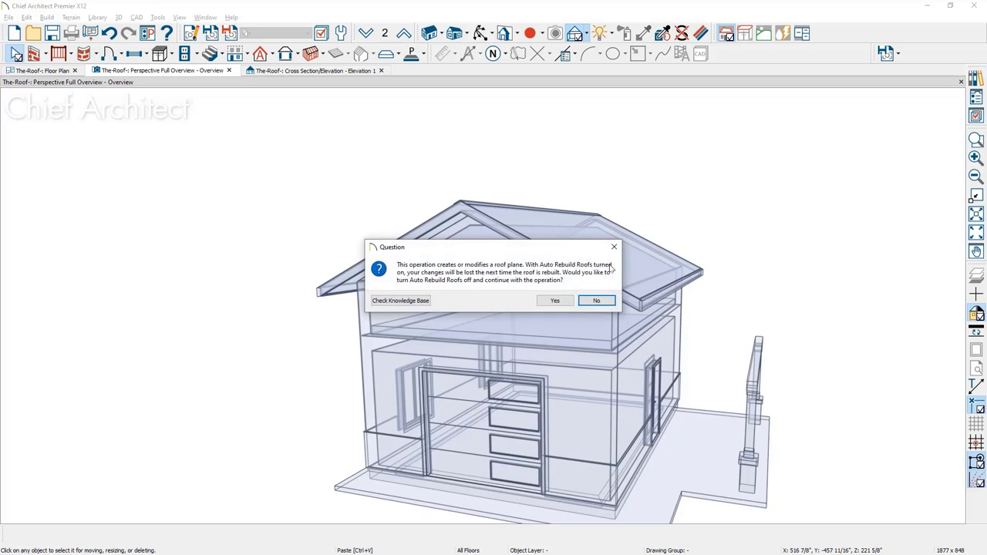
pyautogui.click(555, 300)
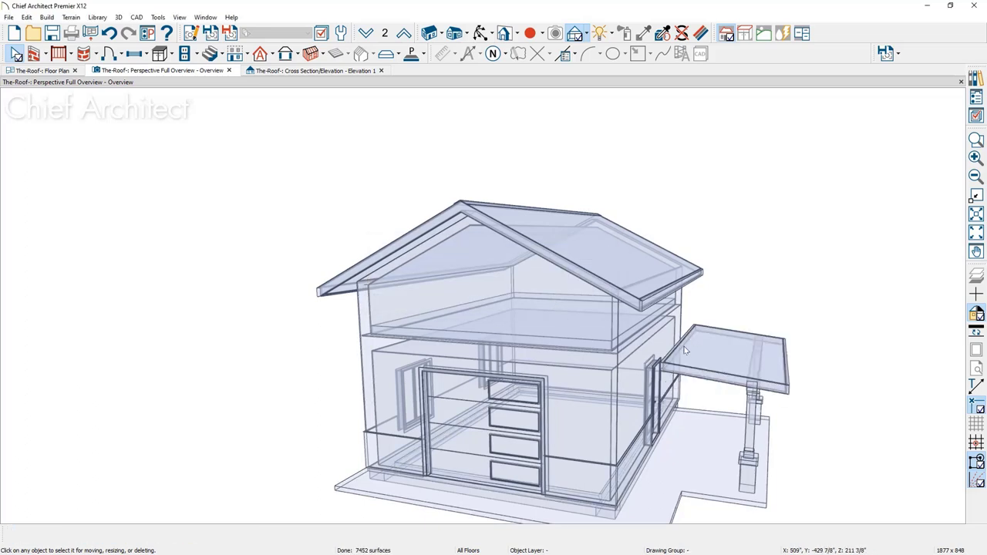
# - Extend the inner edge of the pasted porch roof plane to the building's side wall and return to the Standard rendering technique
pyautogui.click(672, 344)
pyautogui.moveTo(661, 341); pyautogui.dragTo(640, 341)
pyautogui.moveTo(733, 426); pyautogui.dragTo(656, 422, button='middle')
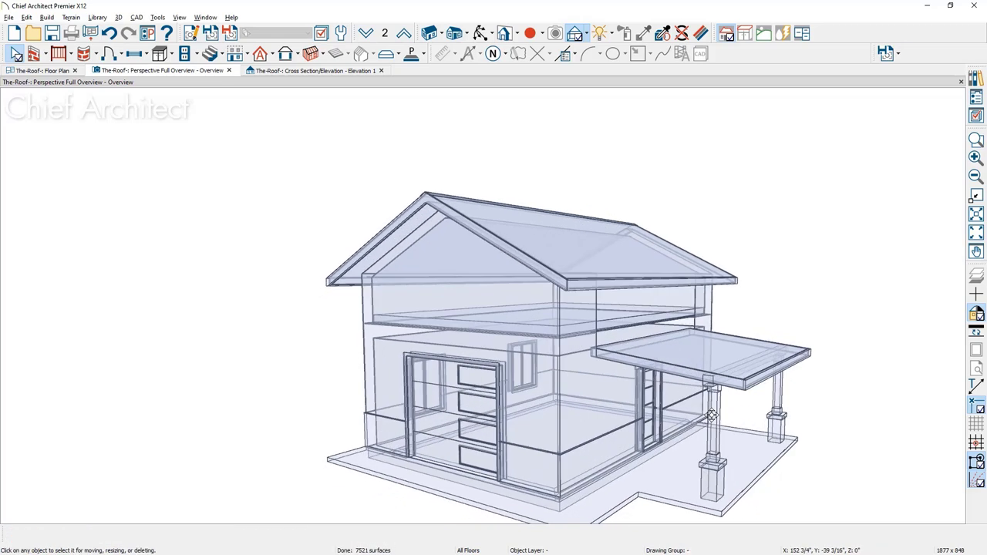
pyautogui.click(587, 34)
pyautogui.click(596, 49)
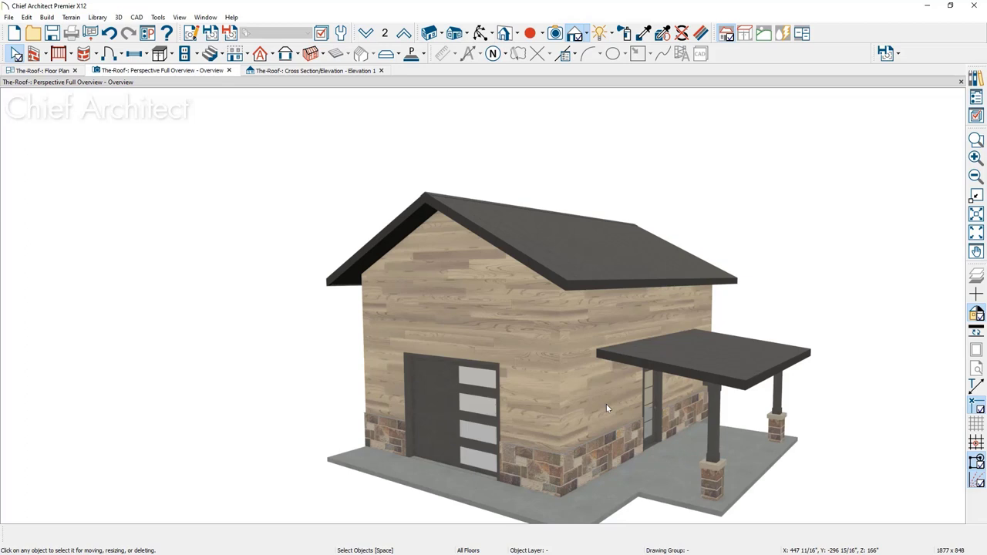
# - Give the two opposite first-floor side walls an upper roof pitch of 2 in 12, starting 72" in from the baseline
pyautogui.click(607, 404)
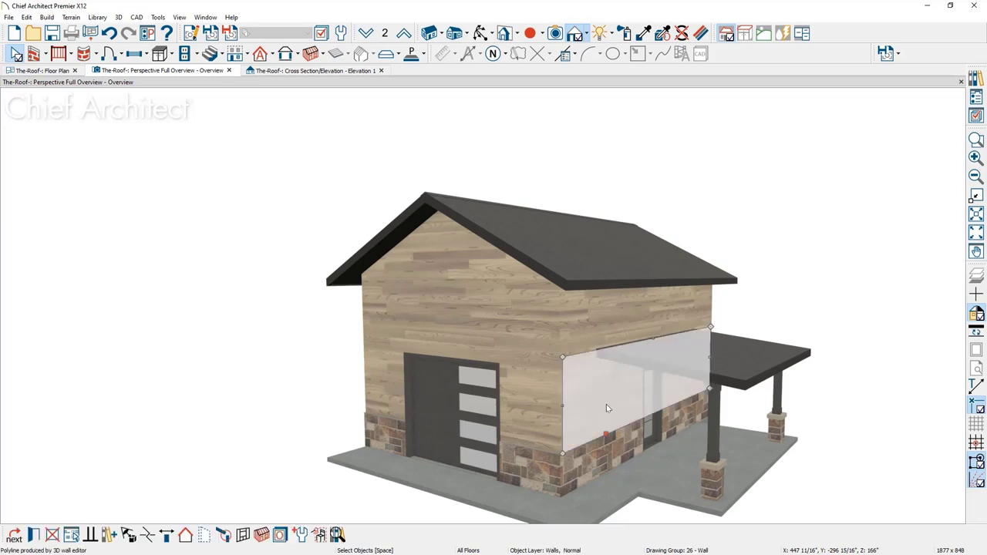
pyautogui.moveTo(392, 443); pyautogui.dragTo(464, 412, button='middle')
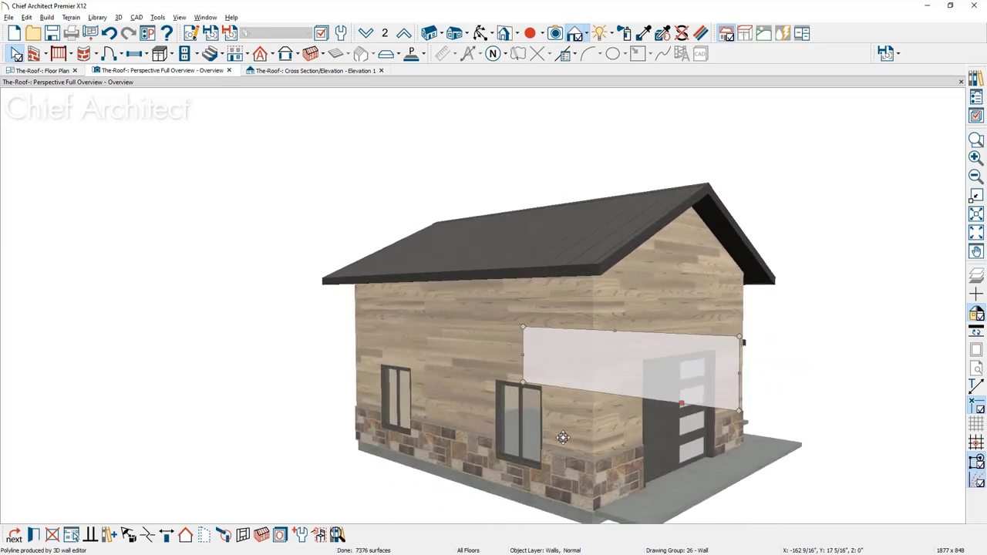
pyautogui.click(465, 412)
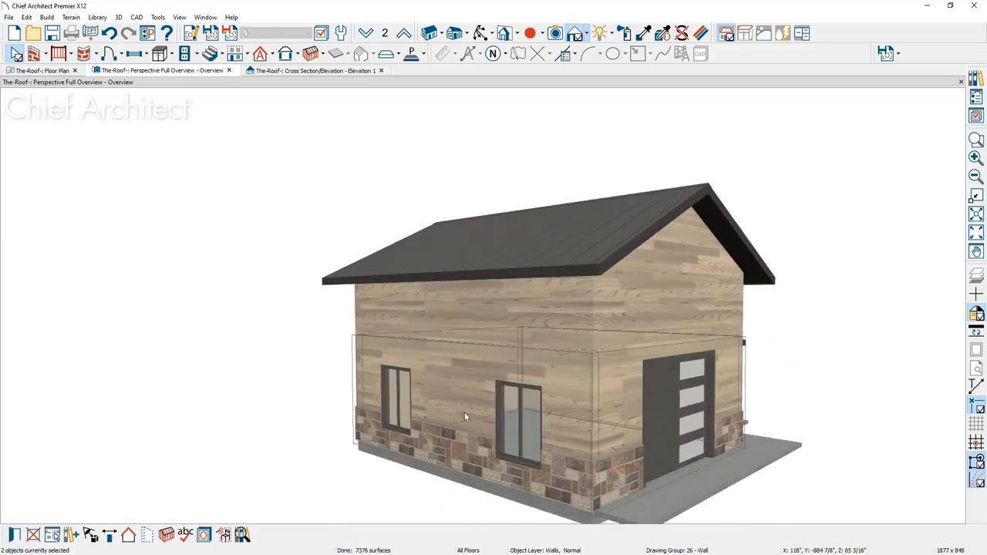
pyautogui.doubleClick(464, 415)
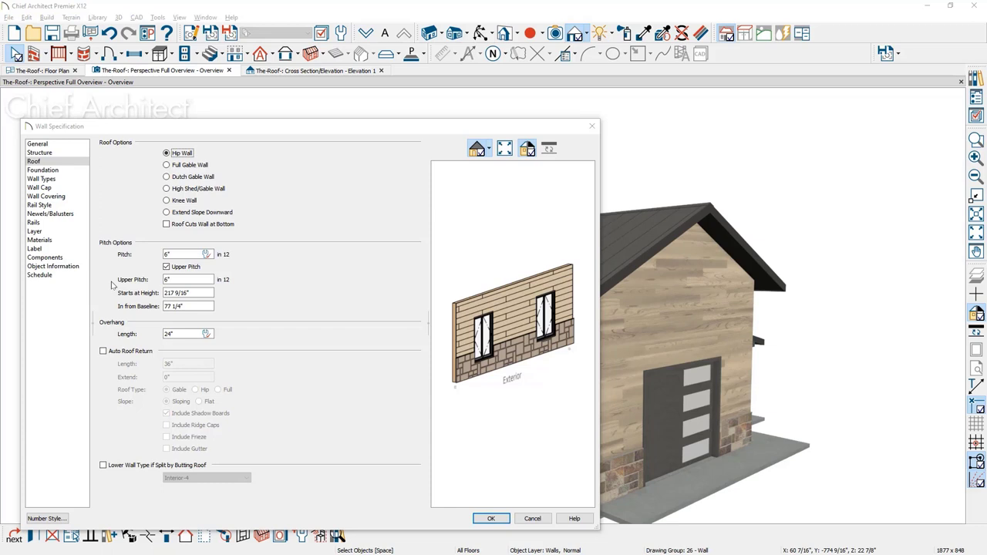
pyautogui.doubleClick(164, 280)
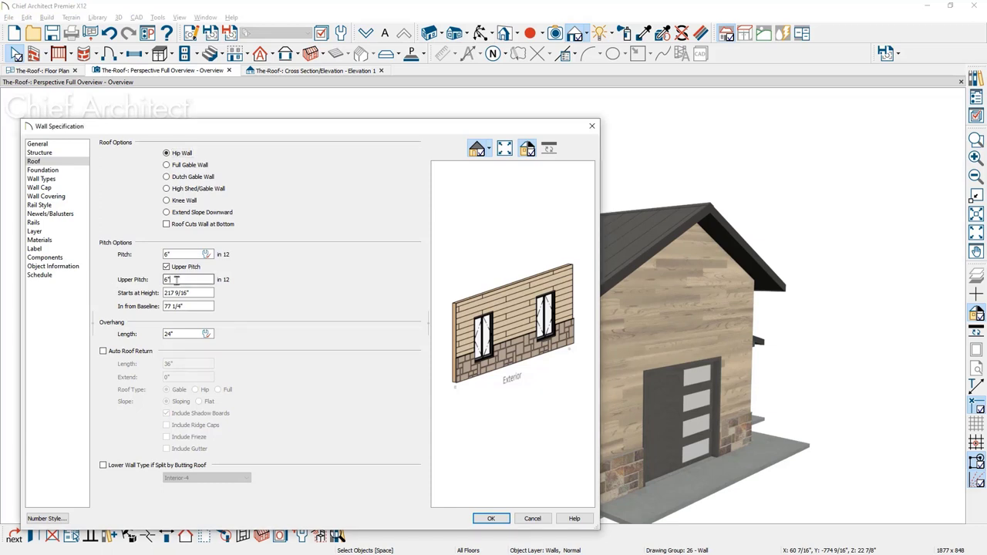
pyautogui.write('2')
pyautogui.doubleClick(164, 307)
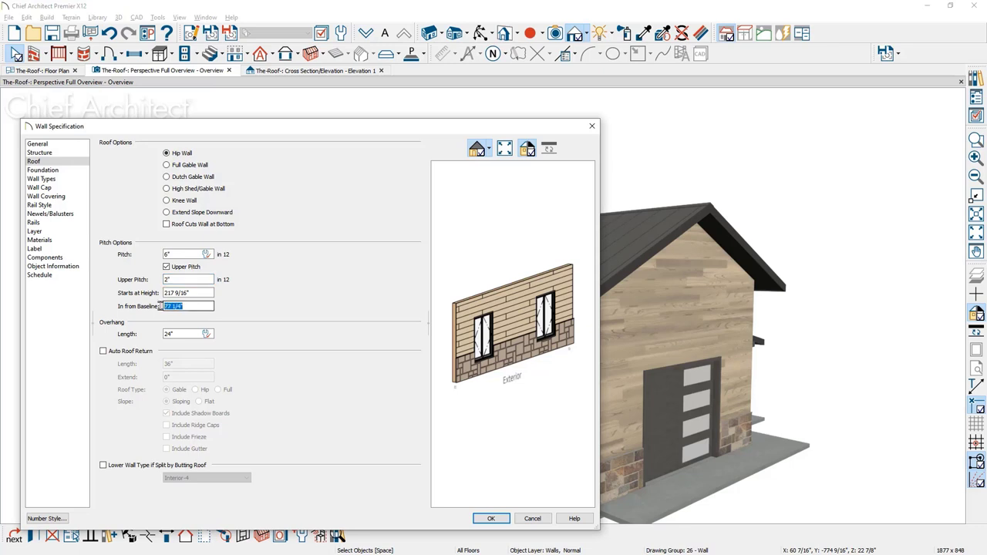
pyautogui.write('72')
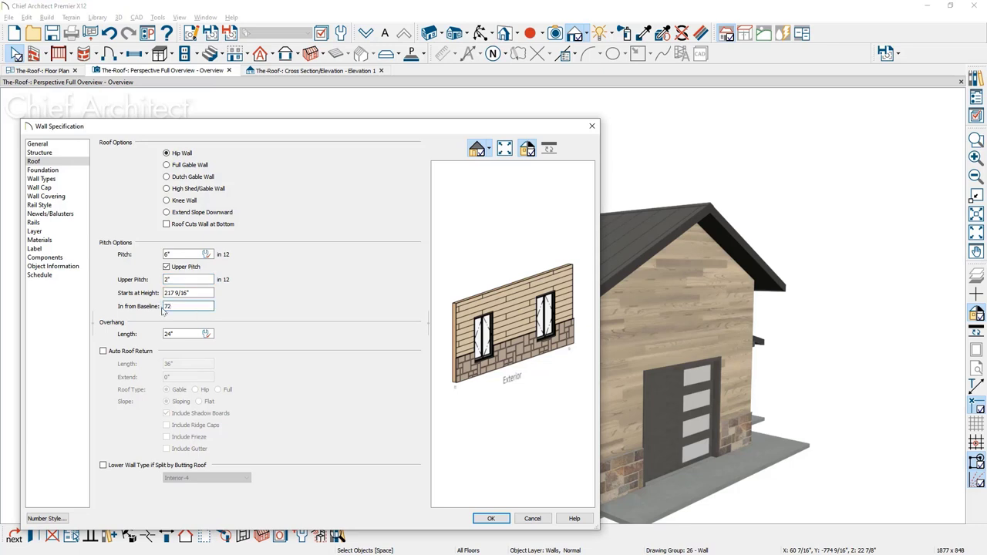
pyautogui.click(482, 519)
pyautogui.moveTo(709, 480); pyautogui.dragTo(482, 480, button='middle')
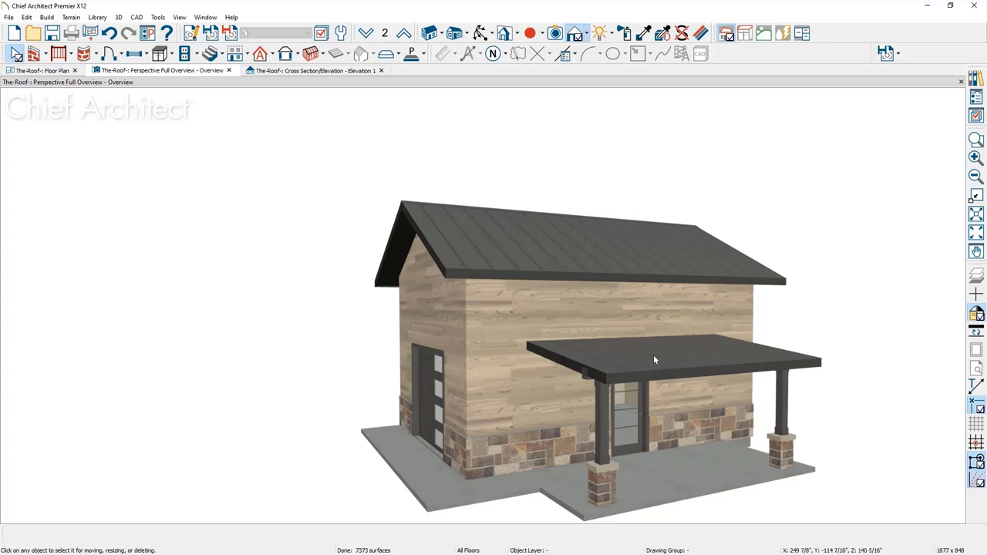
# - Rebuild the roof planes while retaining the manually drawn porch roof plane
pyautogui.click(38, 17)
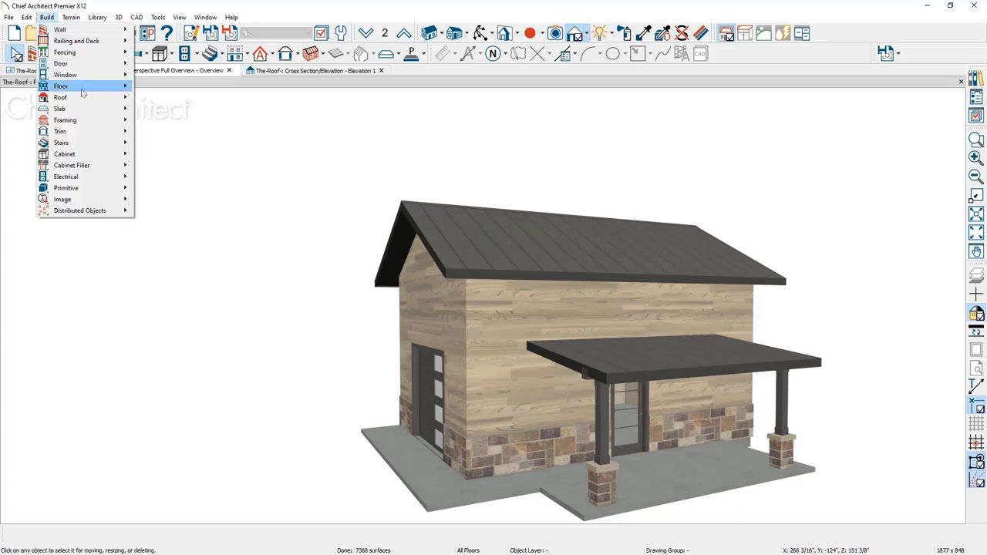
pyautogui.moveTo(85, 98)
pyautogui.click(162, 100)
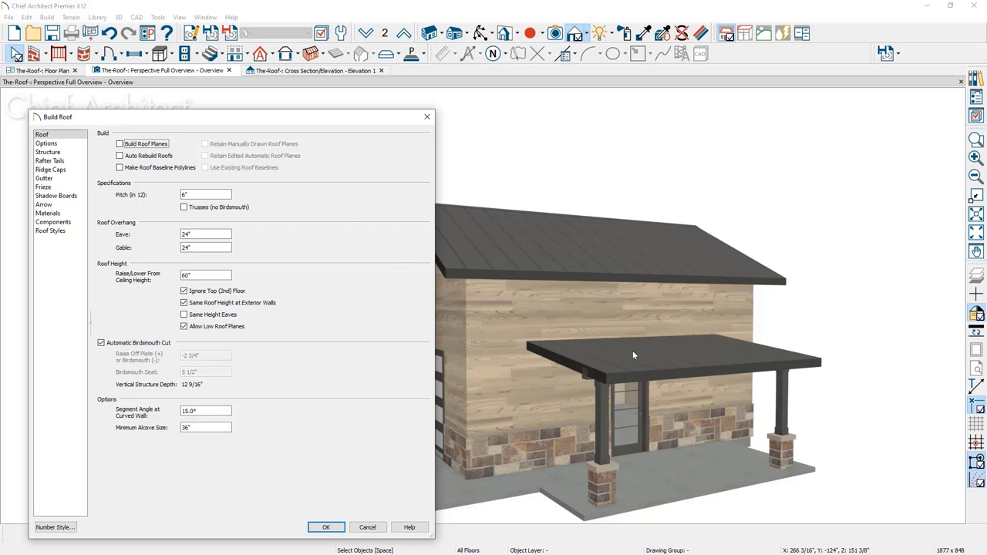
pyautogui.click(121, 144)
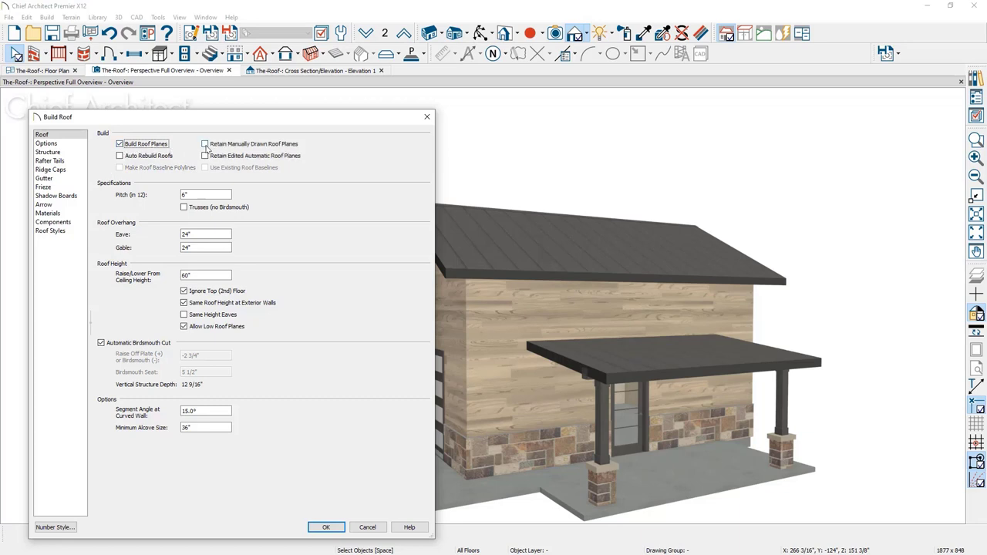
pyautogui.click(205, 144)
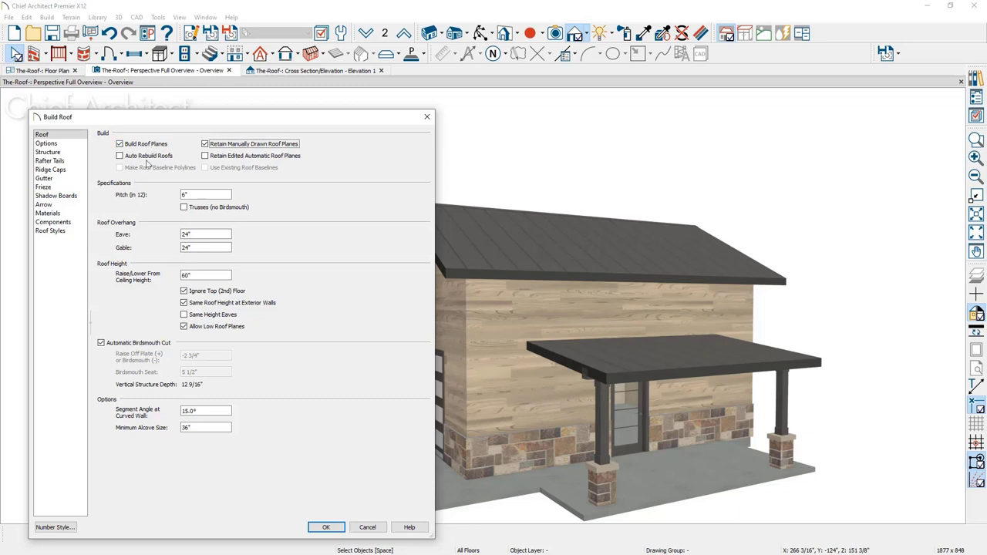
pyautogui.click(326, 527)
pyautogui.moveTo(345, 429); pyautogui.dragTo(428, 424, button='middle')
pyautogui.scroll(2, 456, 395)
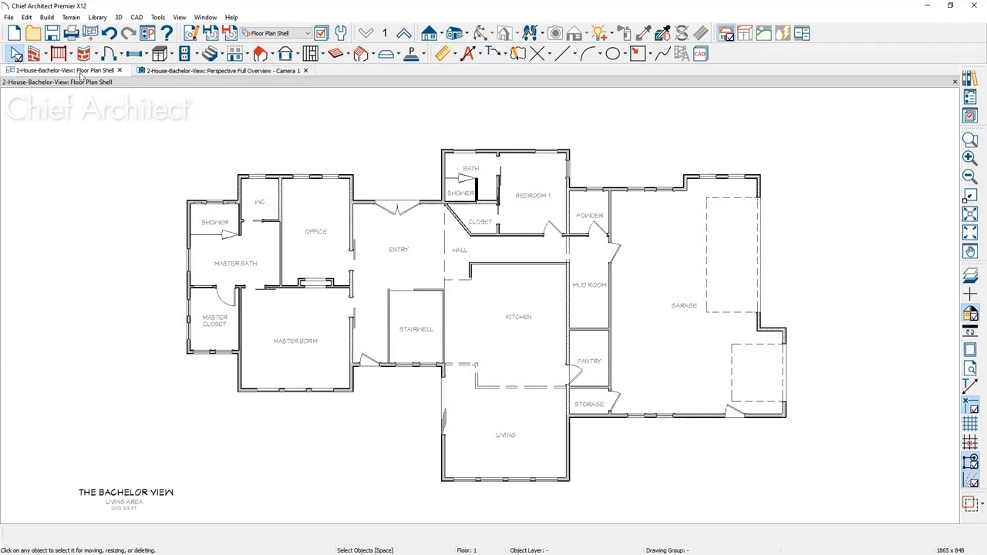
# - In the Bachelor View house's perspective overview, generate the roof with Auto Rebuild Roofs, keeping the 2 in 12 pitch and 24" overhangs
pyautogui.click(204, 71)
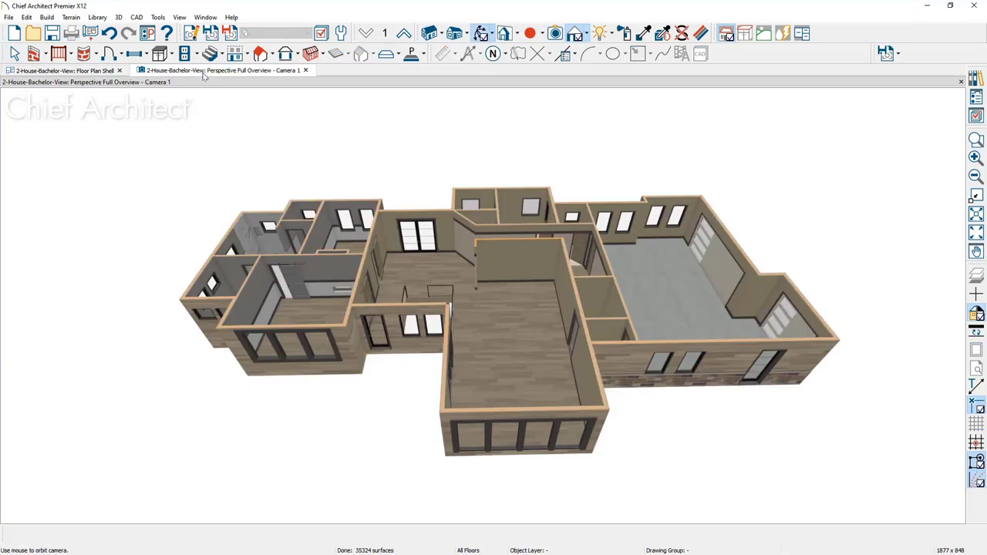
pyautogui.click(51, 19)
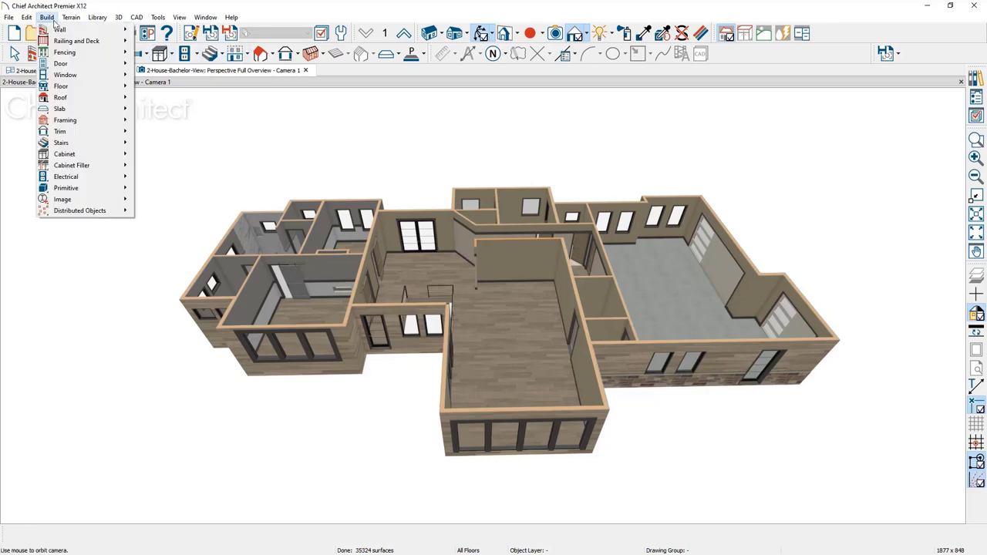
pyautogui.moveTo(77, 97)
pyautogui.click(177, 101)
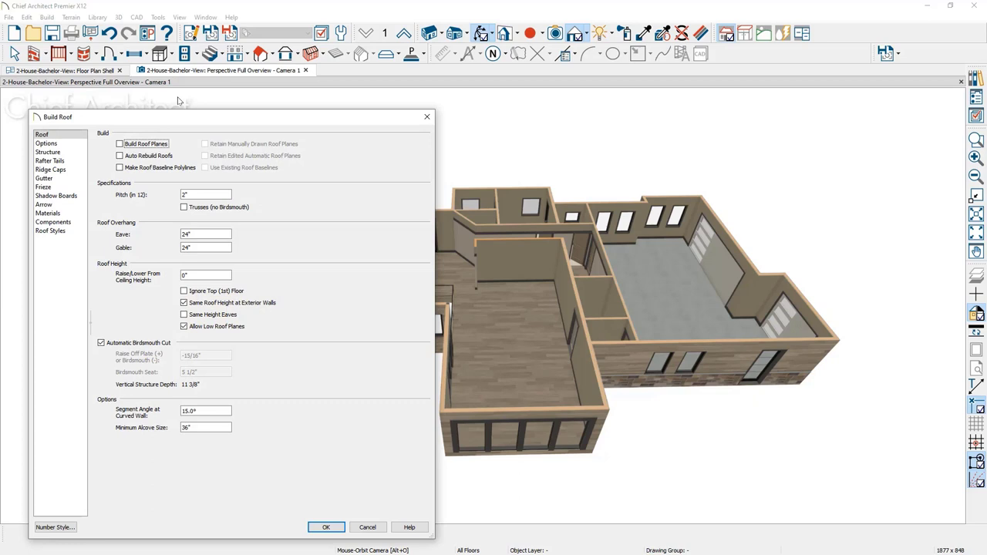
pyautogui.click(157, 156)
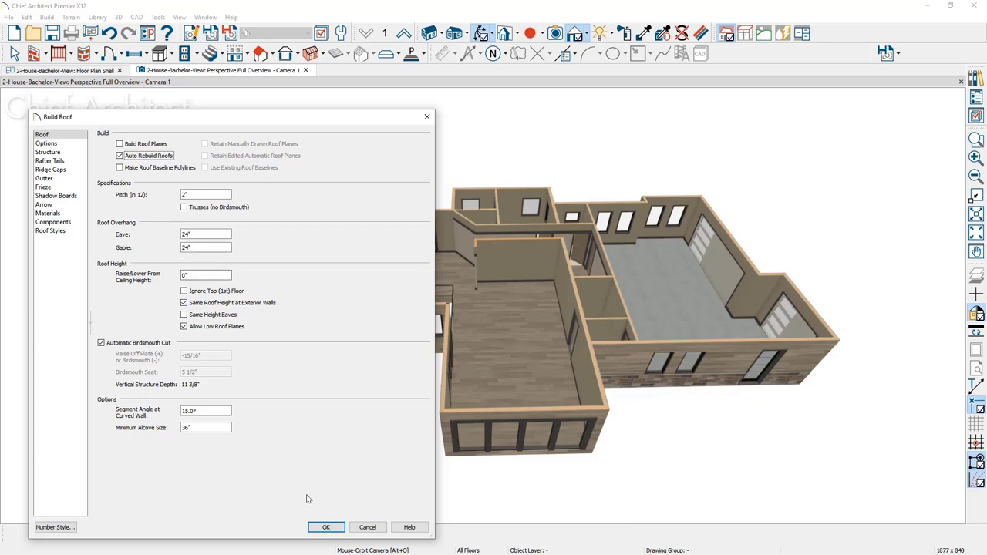
pyautogui.click(327, 528)
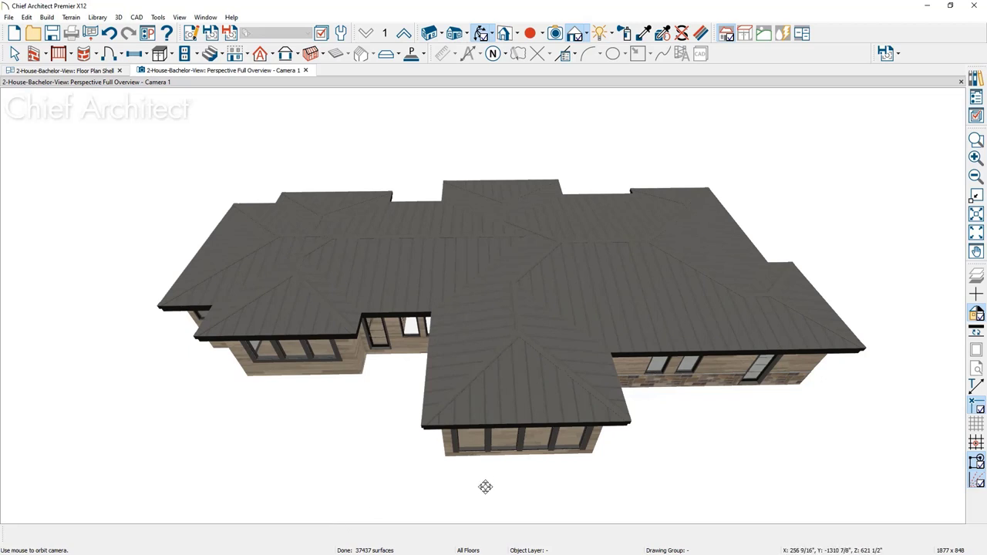
pyautogui.moveTo(483, 483); pyautogui.dragTo(482, 464)
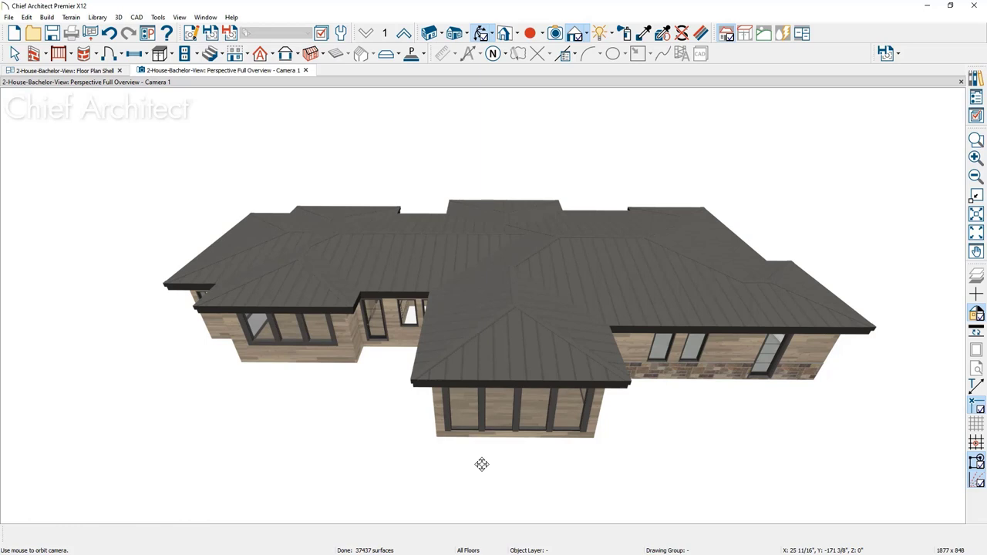
# - Change the seven projecting end walls around the house, including the living room, master bedroom and small garage bay walls, into gable walls
pyautogui.press('Escape')
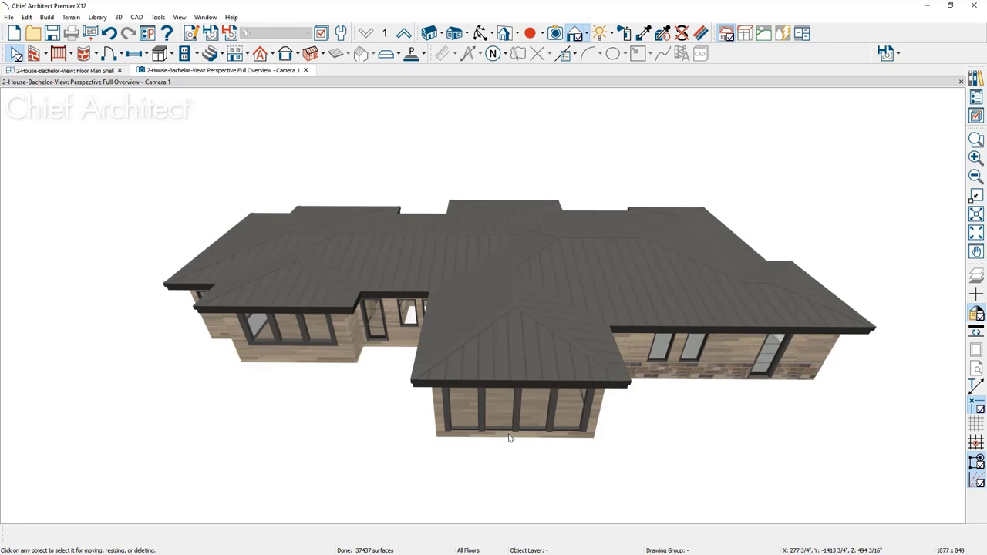
pyautogui.click(510, 438)
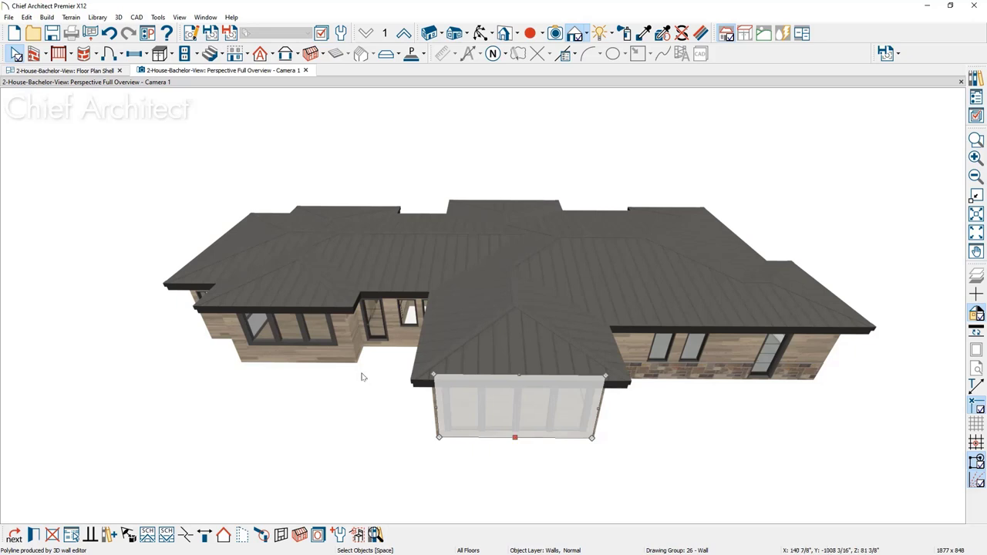
pyautogui.keyDown('shift'); pyautogui.click(333, 360); pyautogui.keyUp('shift')
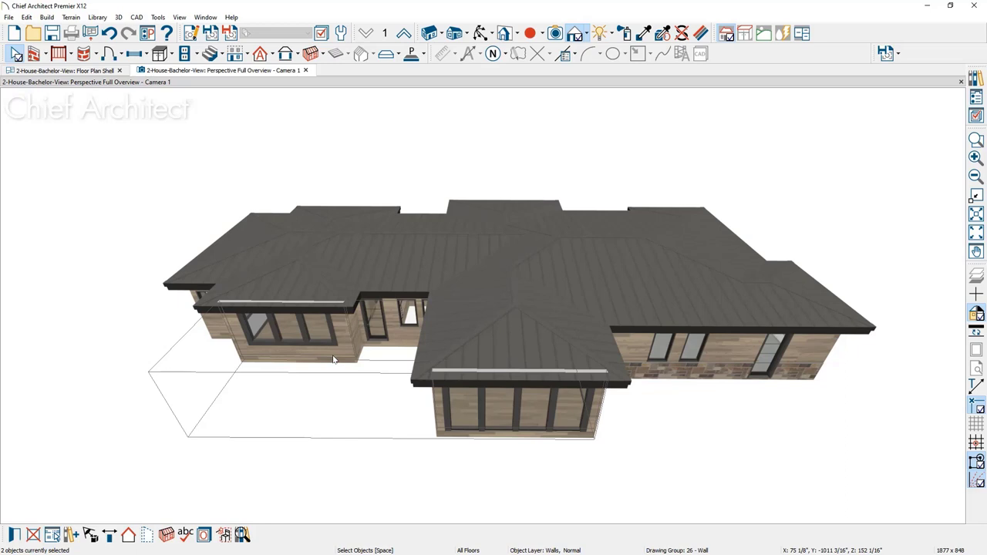
pyautogui.moveTo(307, 360); pyautogui.dragTo(489, 325, button='middle')
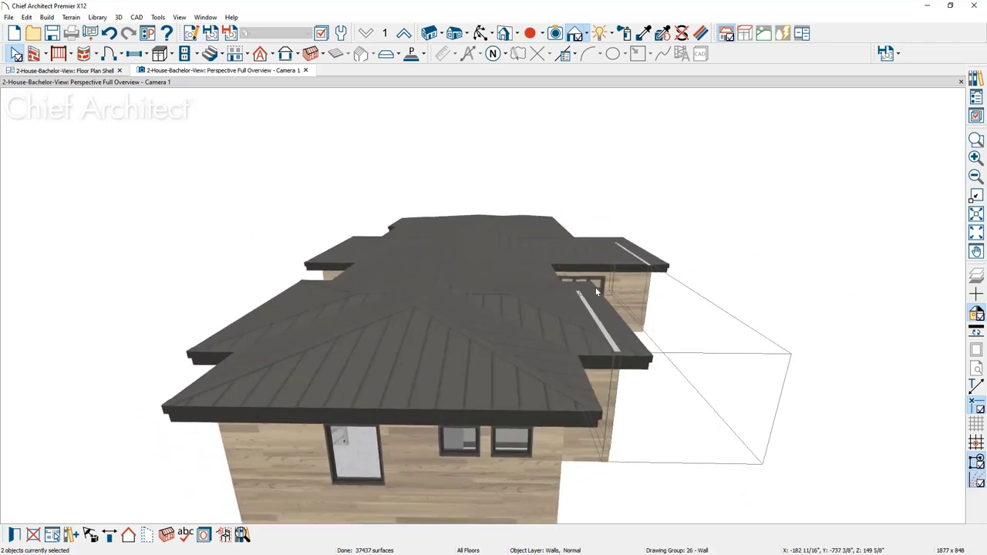
pyautogui.click(420, 490)
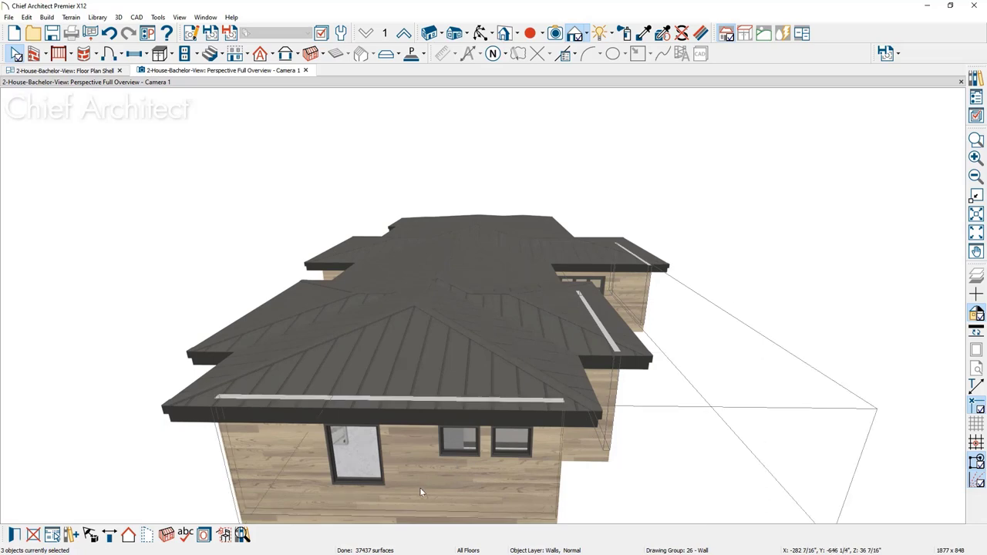
pyautogui.moveTo(418, 487); pyautogui.dragTo(613, 509, button='middle')
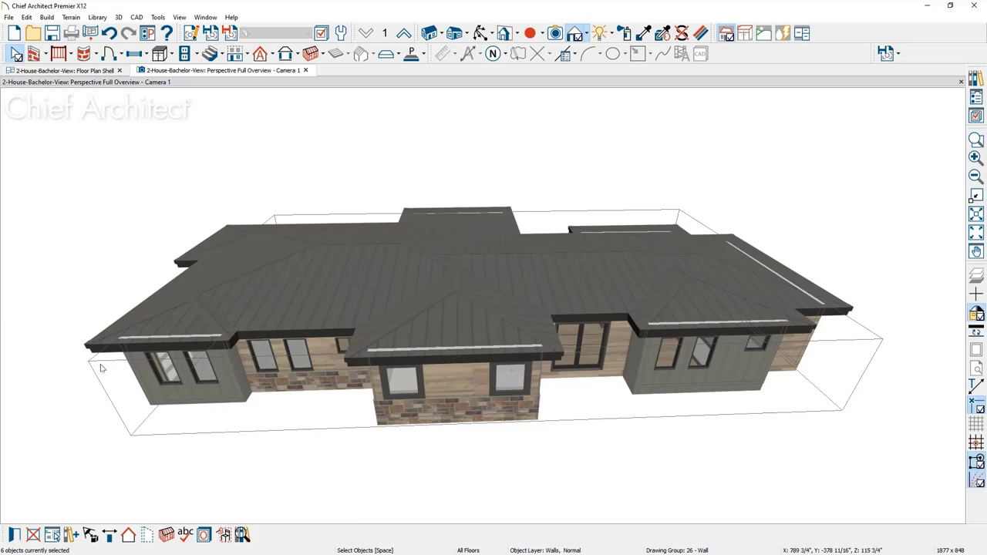
pyautogui.moveTo(100, 372); pyautogui.dragTo(242, 350, button='middle')
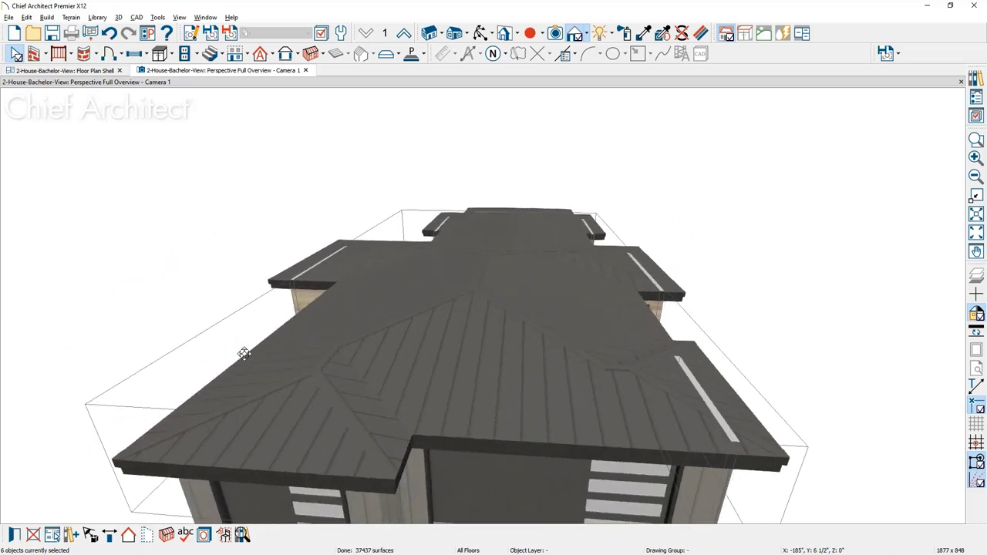
pyautogui.keyDown('shift'); pyautogui.click(363, 513); pyautogui.keyUp('shift')
pyautogui.moveTo(459, 395); pyautogui.dragTo(467, 357, button='middle')
pyautogui.scroll(-2, 468, 357)
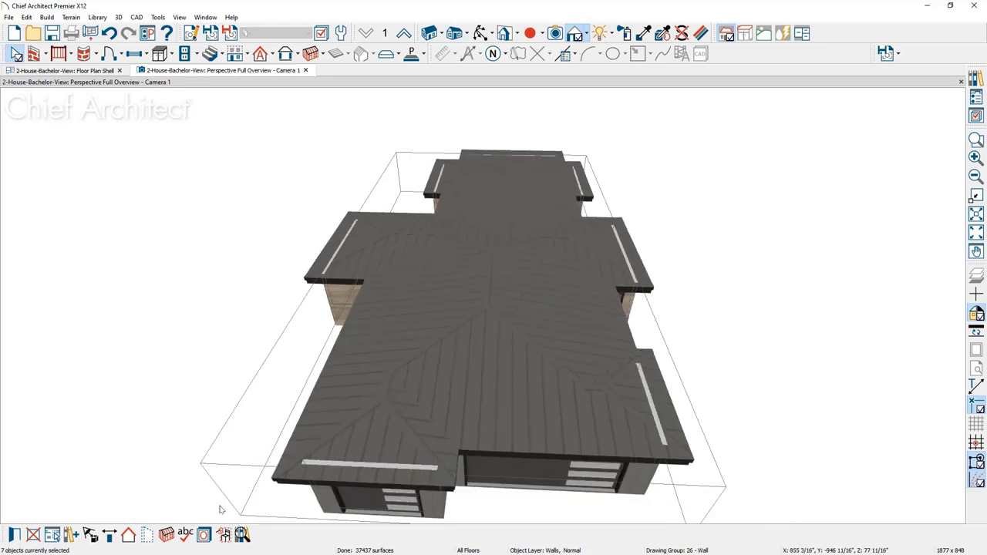
pyautogui.click(129, 536)
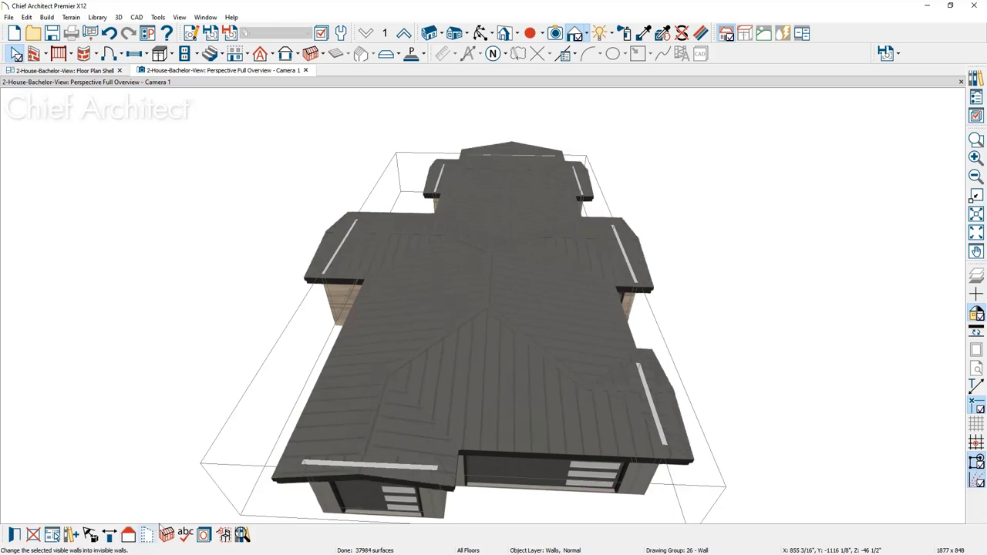
pyautogui.moveTo(212, 412); pyautogui.dragTo(392, 399, button='middle')
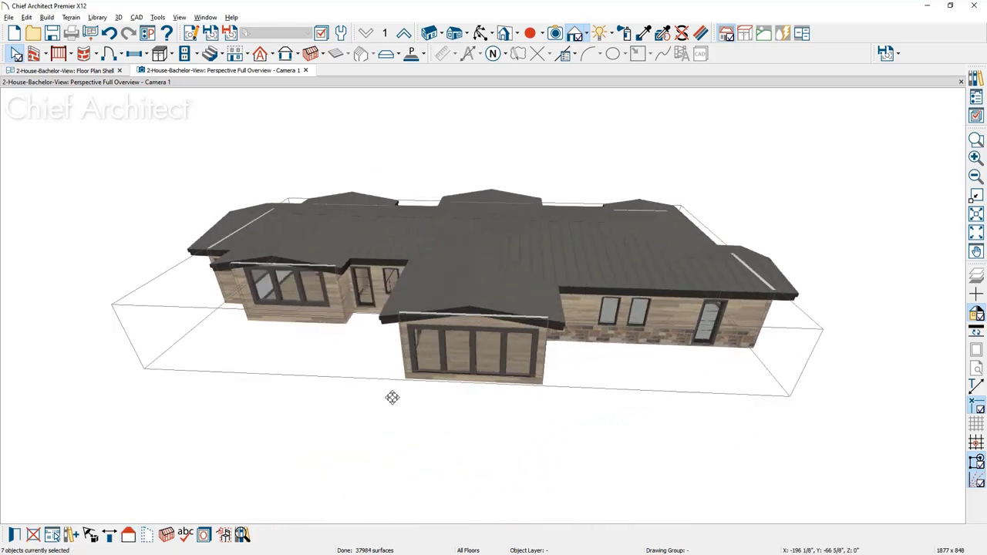
# - Change the two opposite side walls of the projecting master bedroom bay to High Shed/Gable walls
pyautogui.press('Escape')
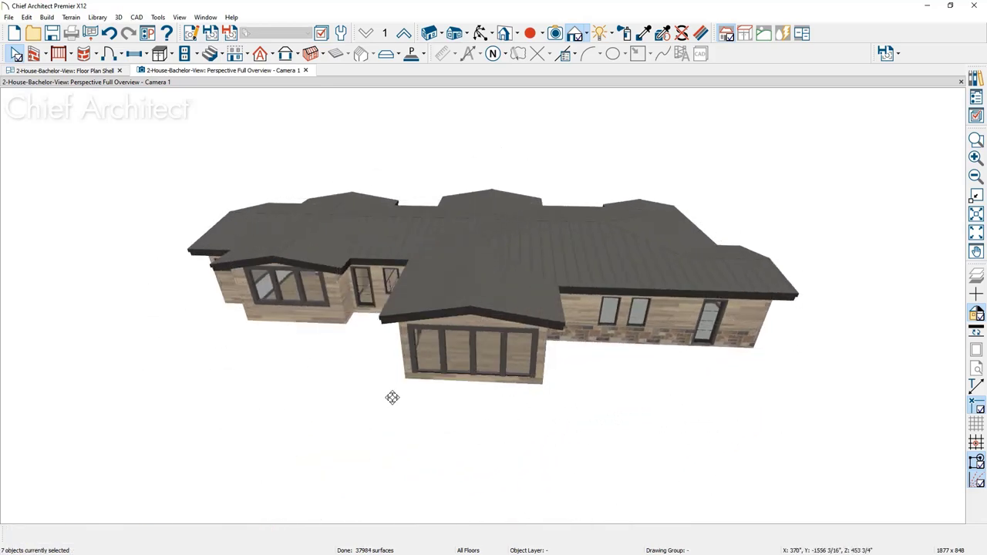
pyautogui.moveTo(393, 397); pyautogui.dragTo(522, 392, button='middle')
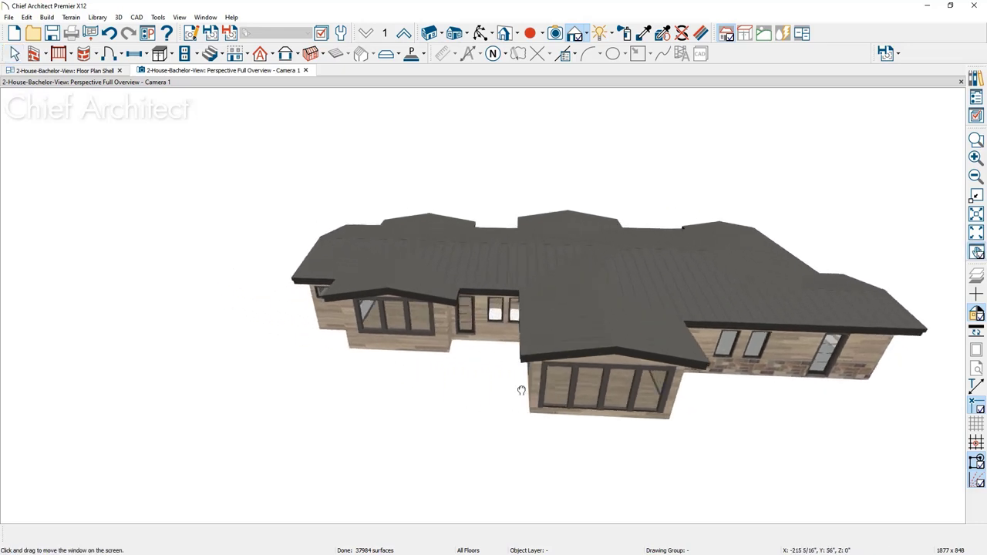
pyautogui.scroll(4, 389, 328)
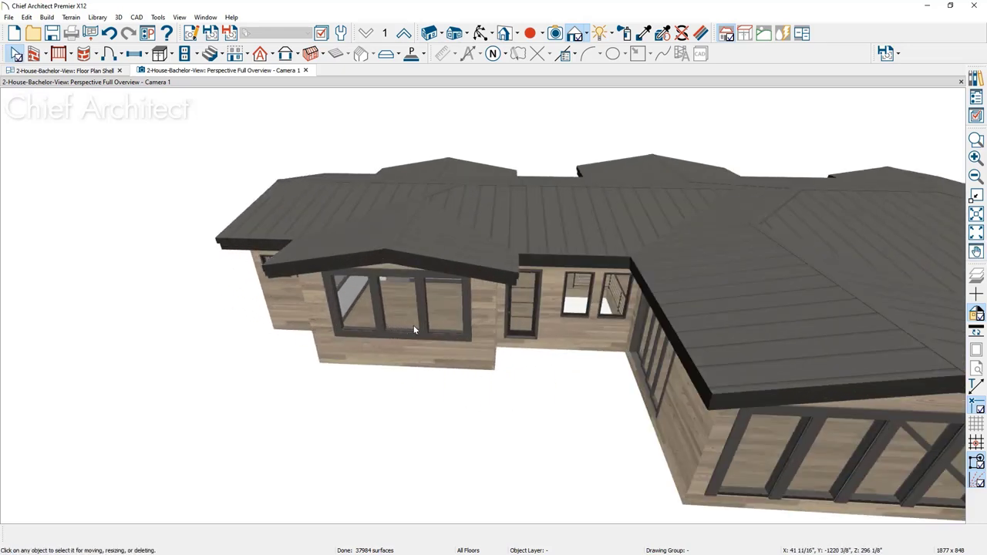
pyautogui.moveTo(467, 350); pyautogui.dragTo(463, 324, button='middle')
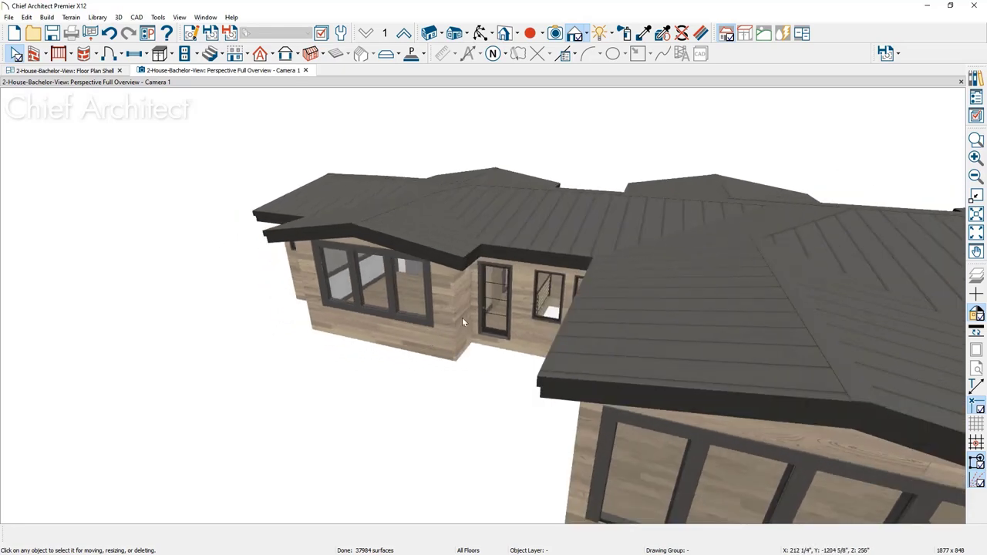
pyautogui.click(463, 310)
pyautogui.moveTo(388, 379); pyautogui.dragTo(501, 360, button='middle')
pyautogui.click(385, 307)
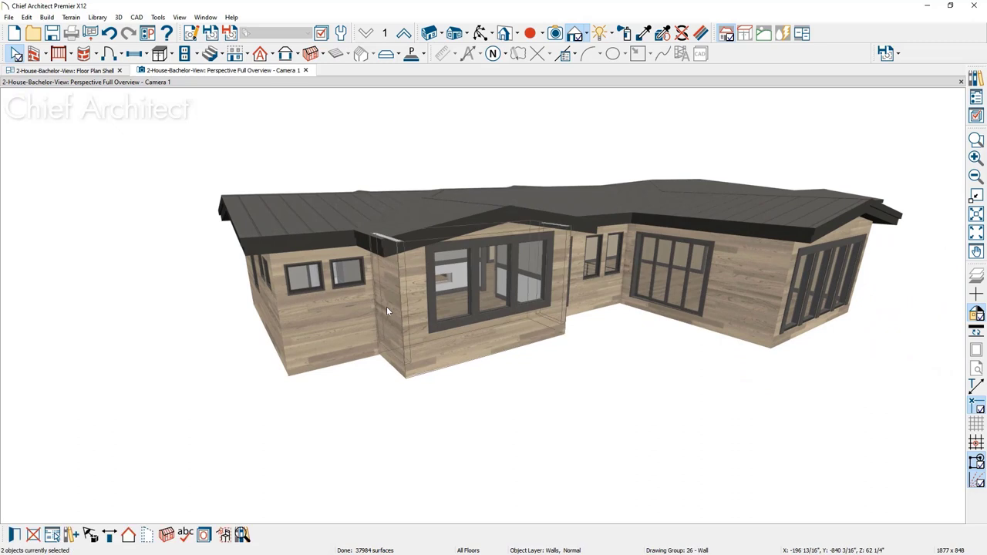
pyautogui.doubleClick(386, 307)
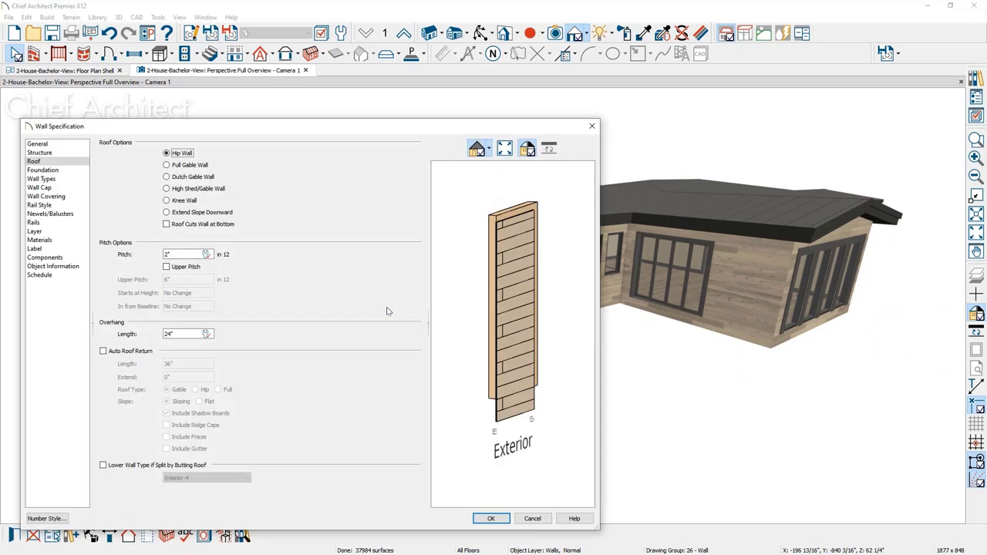
pyautogui.click(221, 192)
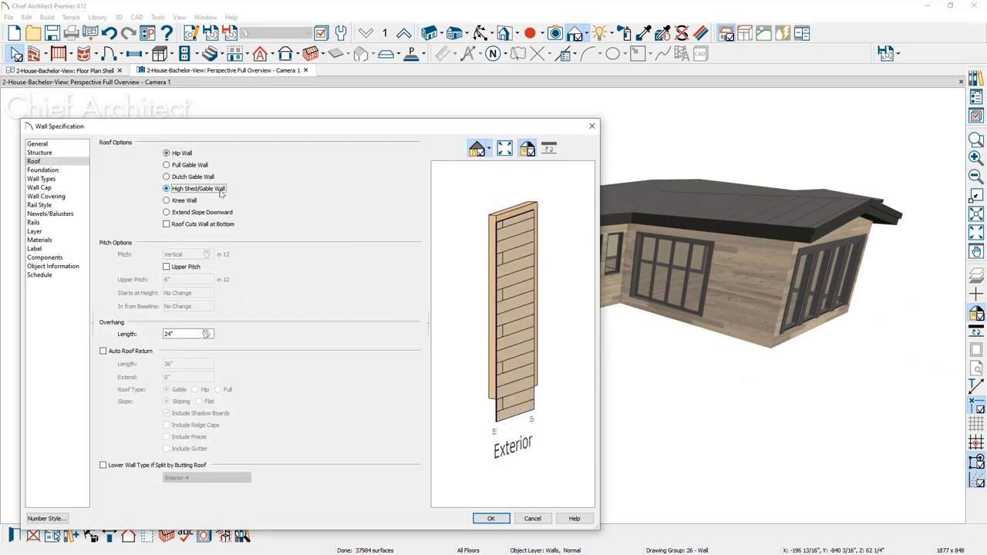
pyautogui.click(491, 519)
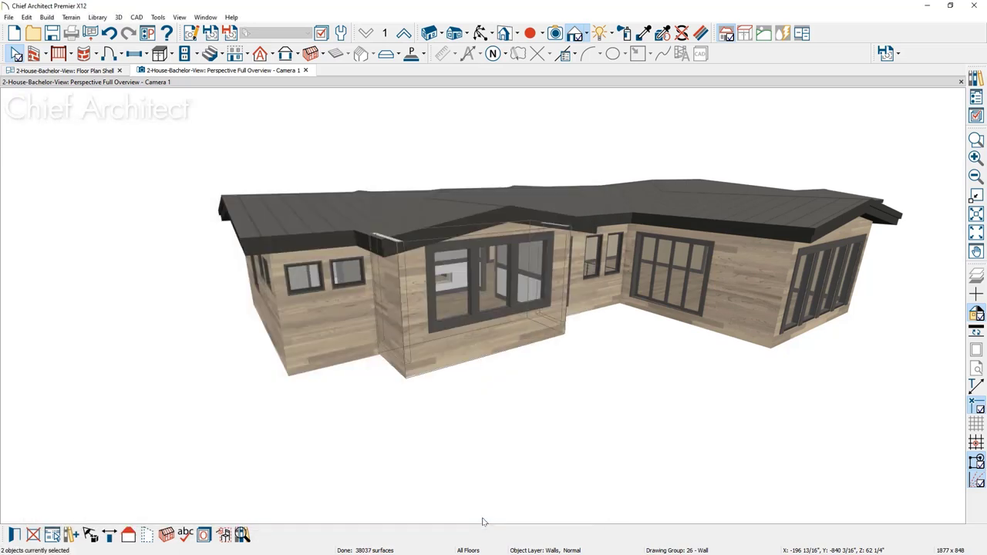
# - Change the garage-facing side walls of the living room and Bedroom 1 projections to High Shed/Gable walls
pyautogui.moveTo(525, 478); pyautogui.dragTo(478, 475)
pyautogui.moveTo(517, 357); pyautogui.dragTo(316, 324)
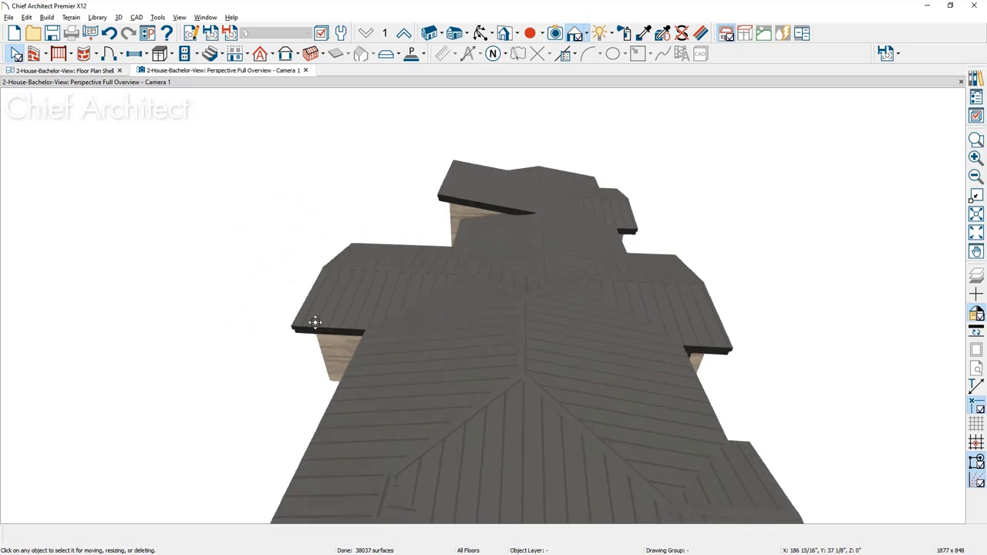
pyautogui.click(698, 363)
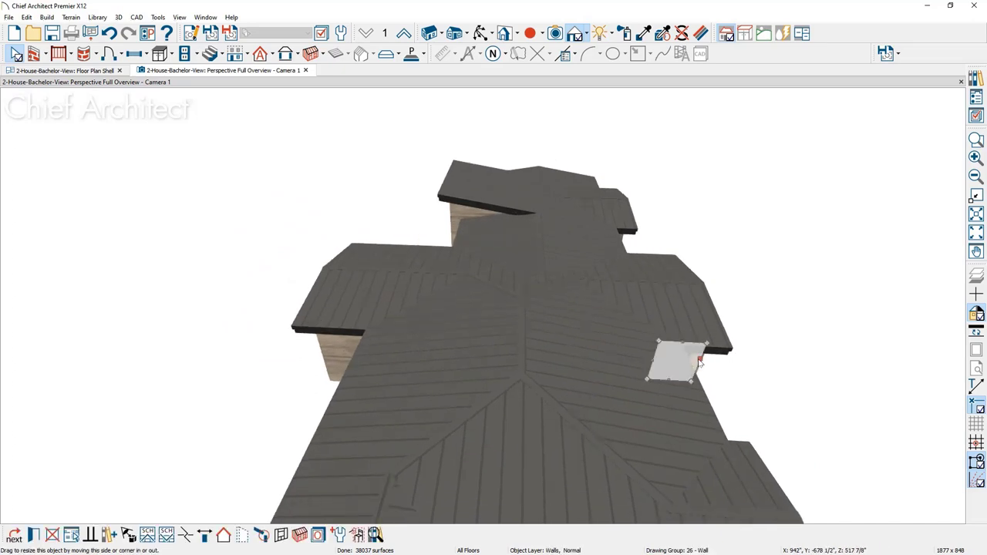
pyautogui.keyDown('shift'); pyautogui.click(332, 343); pyautogui.keyUp('shift')
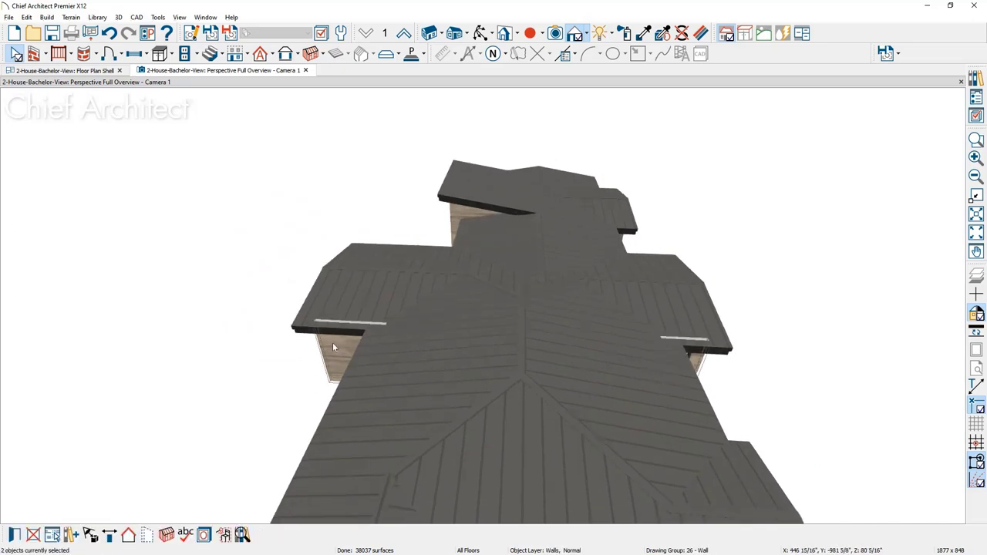
pyautogui.click(15, 536)
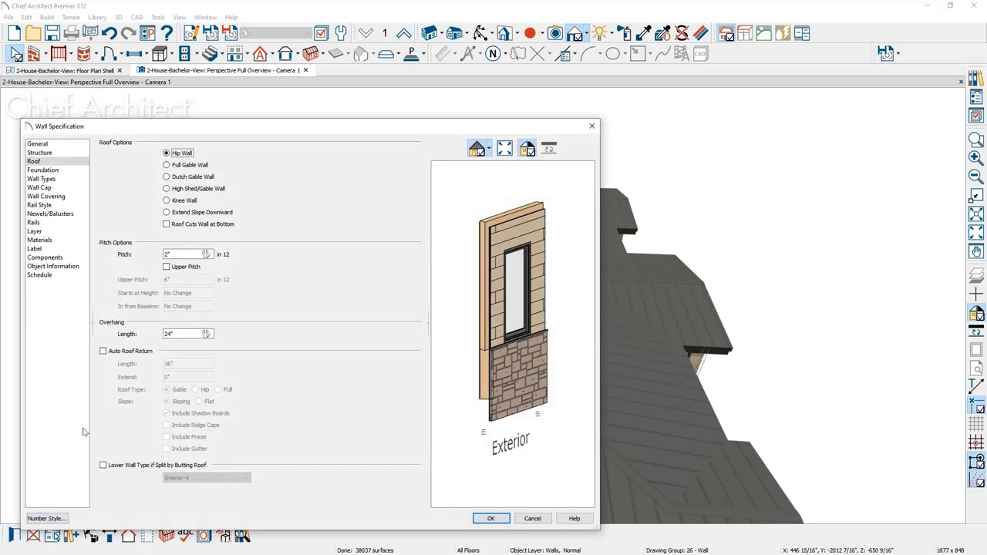
pyautogui.click(177, 189)
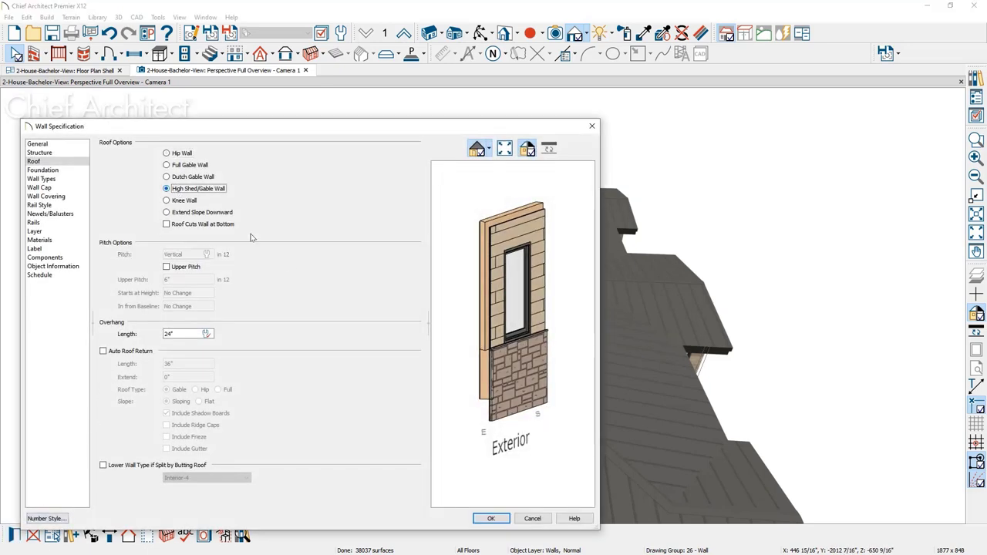
pyautogui.click(490, 518)
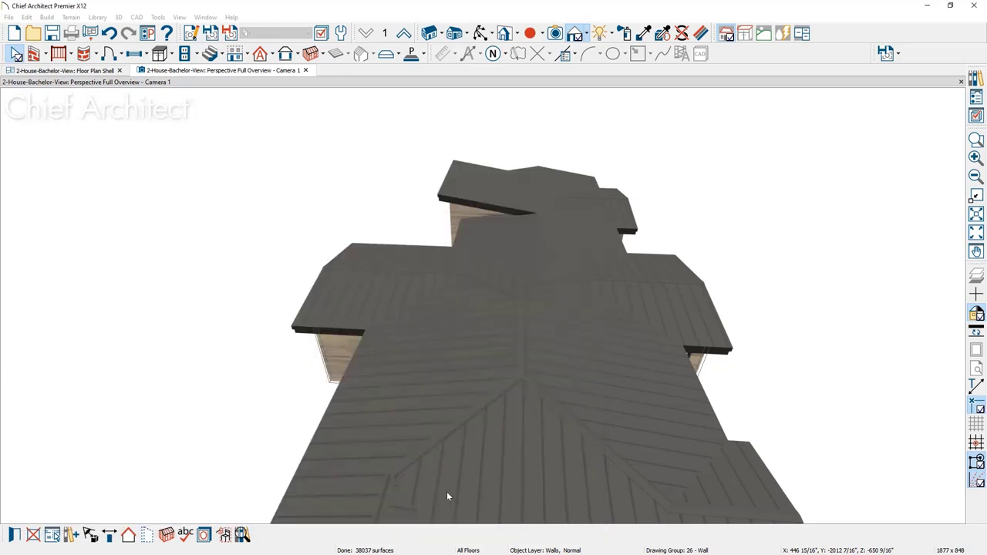
# - Set the roof pitch to 3 in 12 for the living room and Bedroom 1 side walls facing away from the garage
pyautogui.moveTo(259, 451)
pyautogui.mouseDown(button='middle')
pyautogui.moveTo(410, 397)
pyautogui.moveTo(341, 404)
pyautogui.moveTo(264, 434)
pyautogui.mouseUp(button='middle')
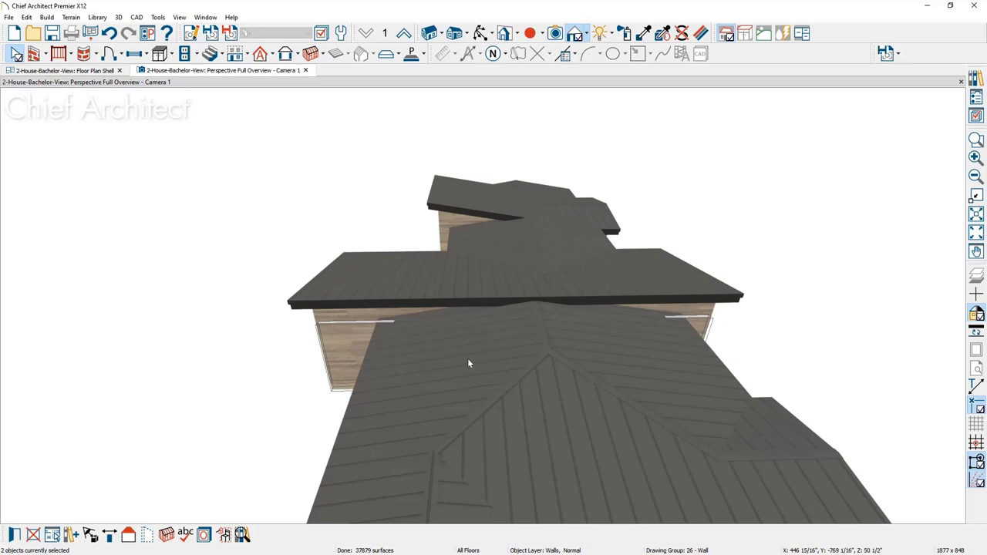
pyautogui.moveTo(347, 402); pyautogui.dragTo(509, 357, button='middle')
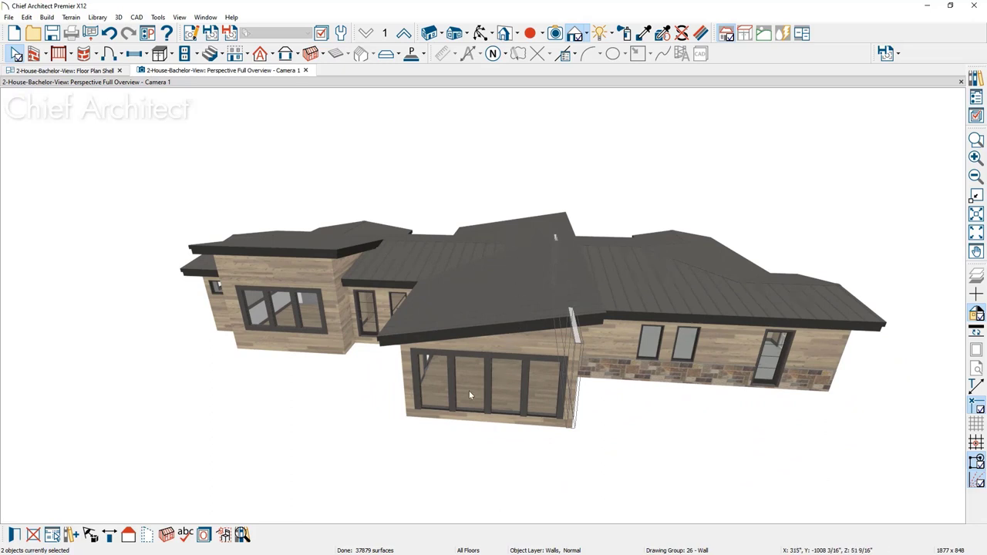
pyautogui.moveTo(316, 390); pyautogui.dragTo(510, 424, button='middle')
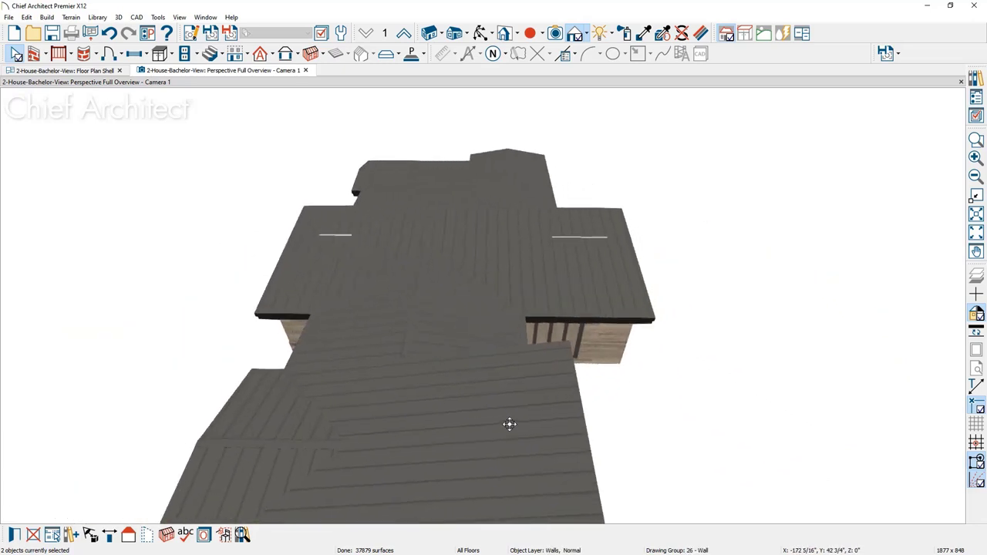
pyautogui.click(617, 347)
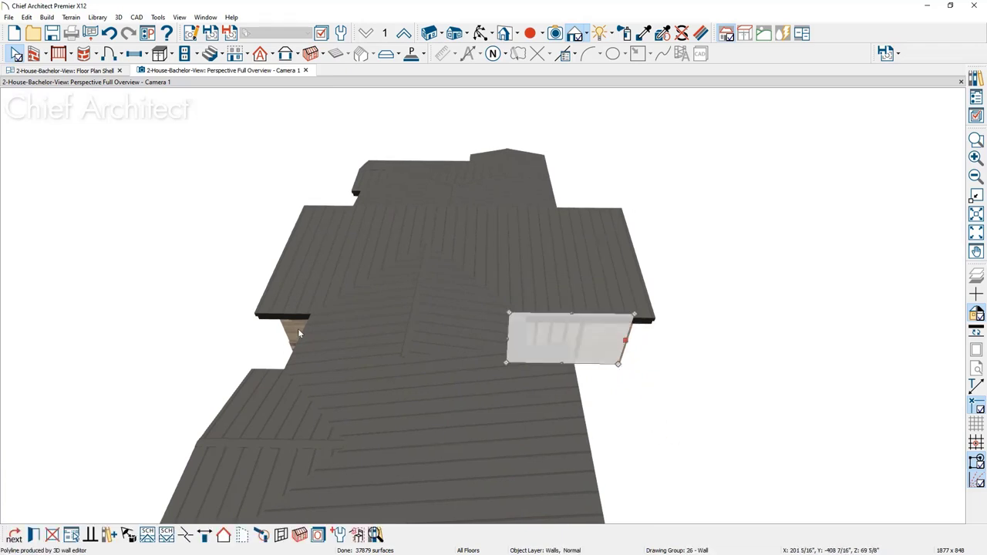
pyautogui.press('Escape')
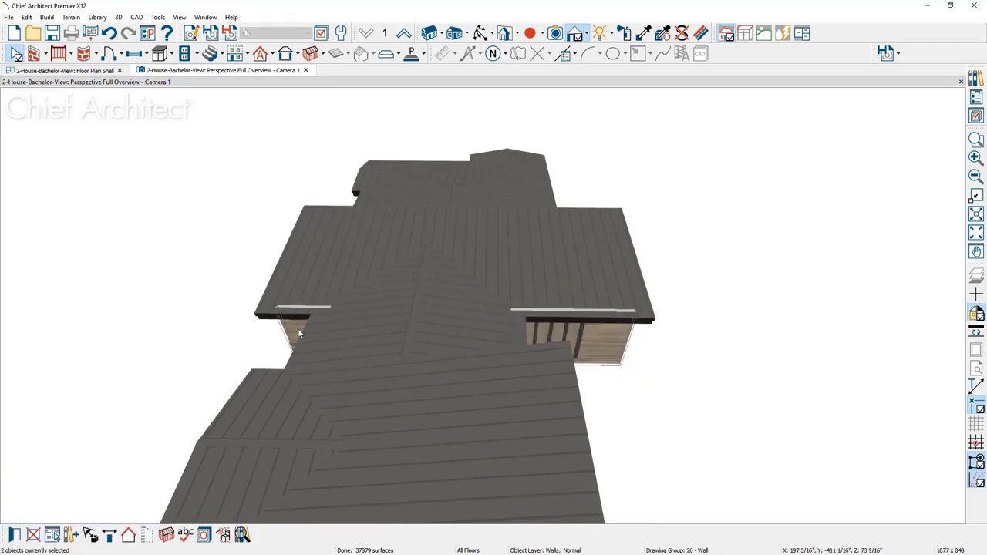
pyautogui.click(13, 536)
pyautogui.doubleClick(182, 255)
pyautogui.write('3')
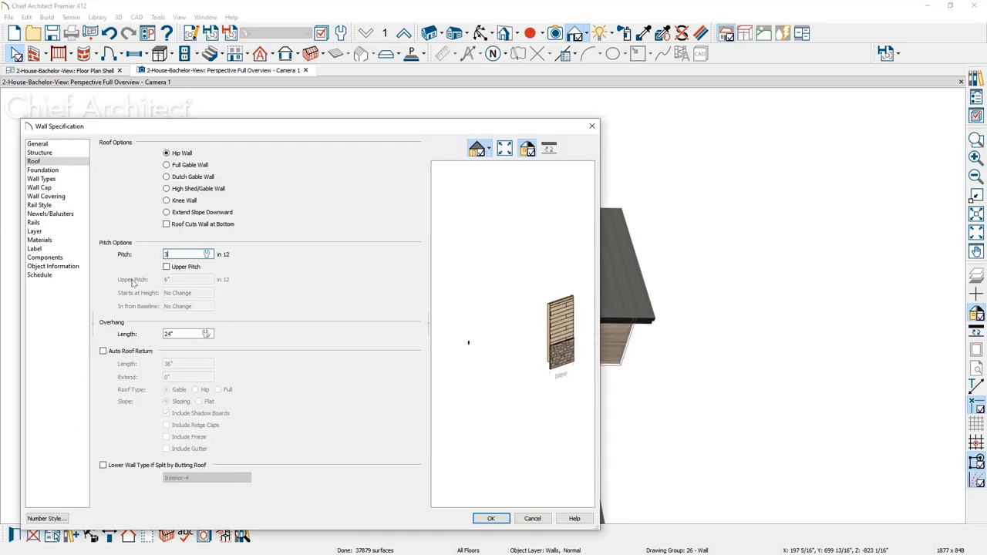
pyautogui.click(493, 519)
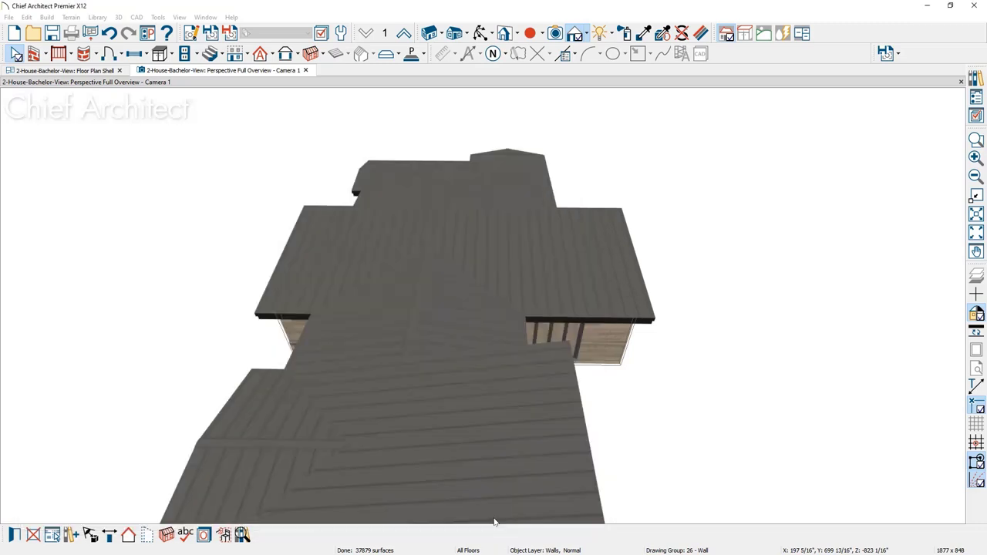
# - Review the shed roofs in the overview, and display the floor plan with the Roof Plan view
pyautogui.moveTo(671, 404); pyautogui.dragTo(472, 364, button='middle')
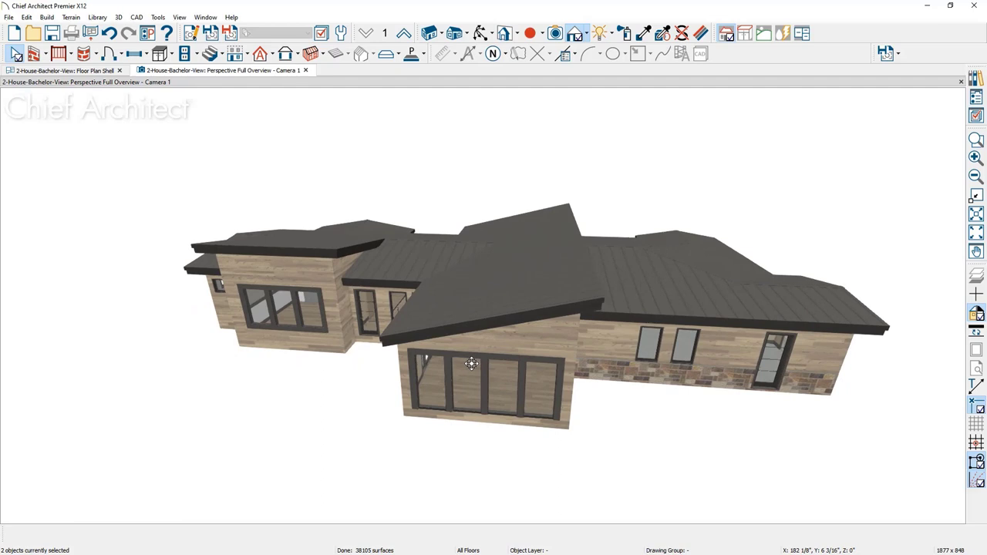
pyautogui.moveTo(691, 307); pyautogui.dragTo(635, 371, button='middle')
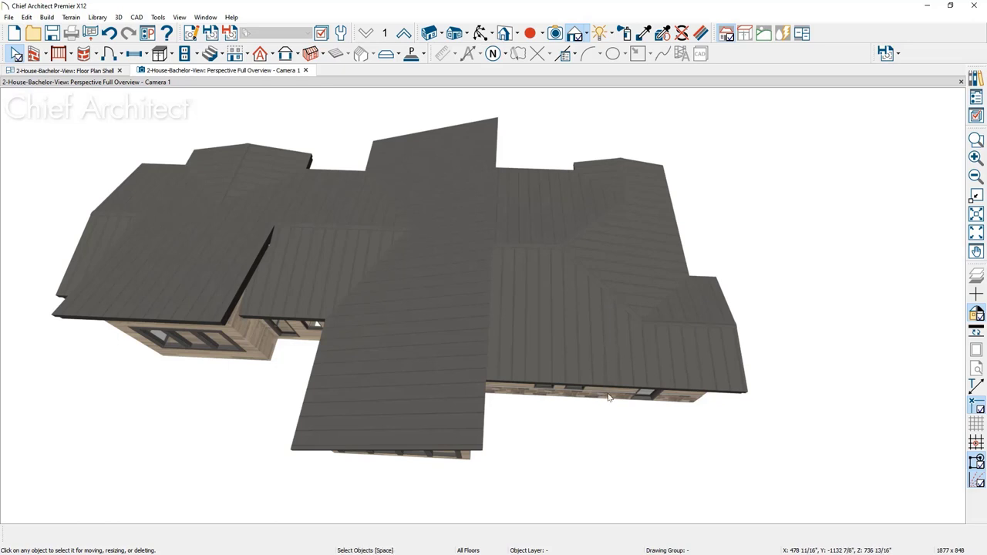
pyautogui.click(99, 71)
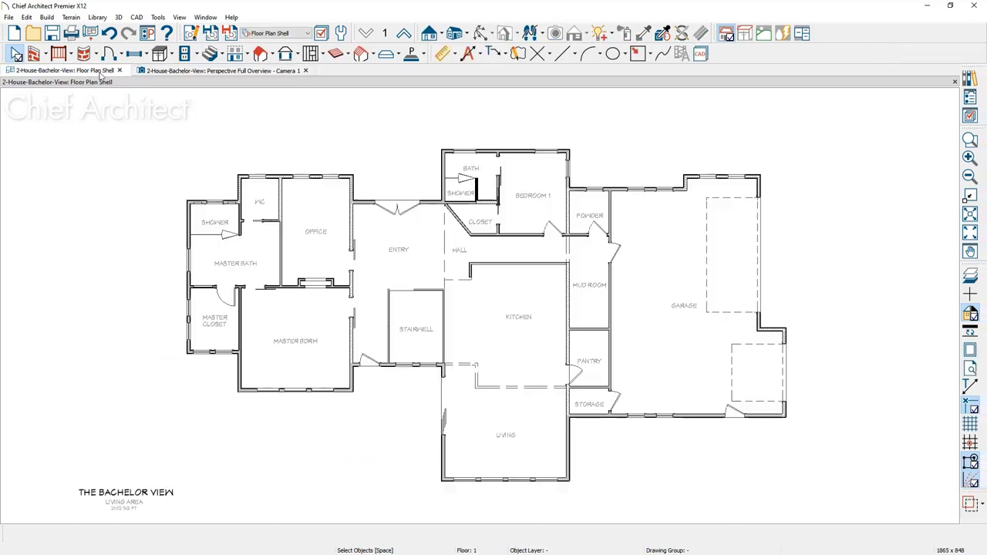
pyautogui.click(280, 34)
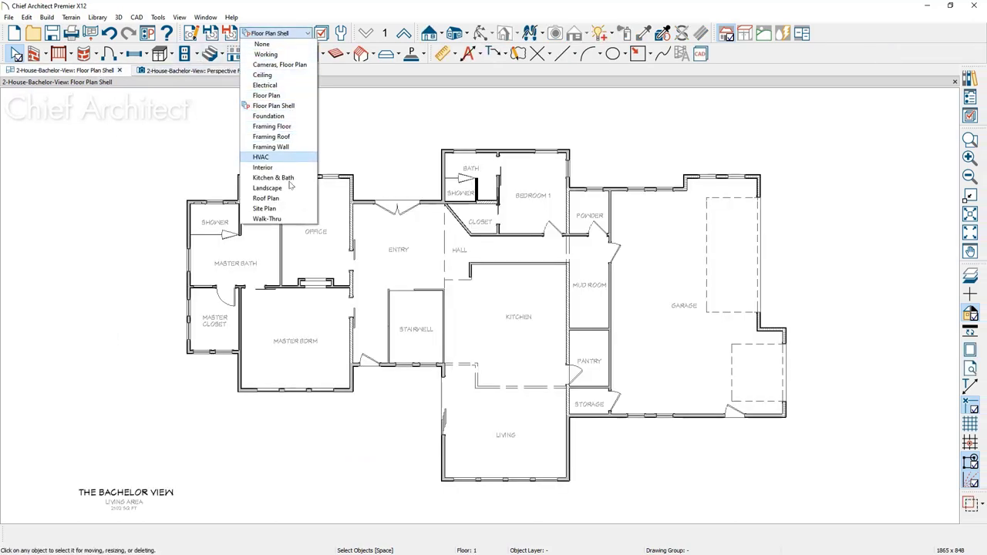
pyautogui.click(266, 198)
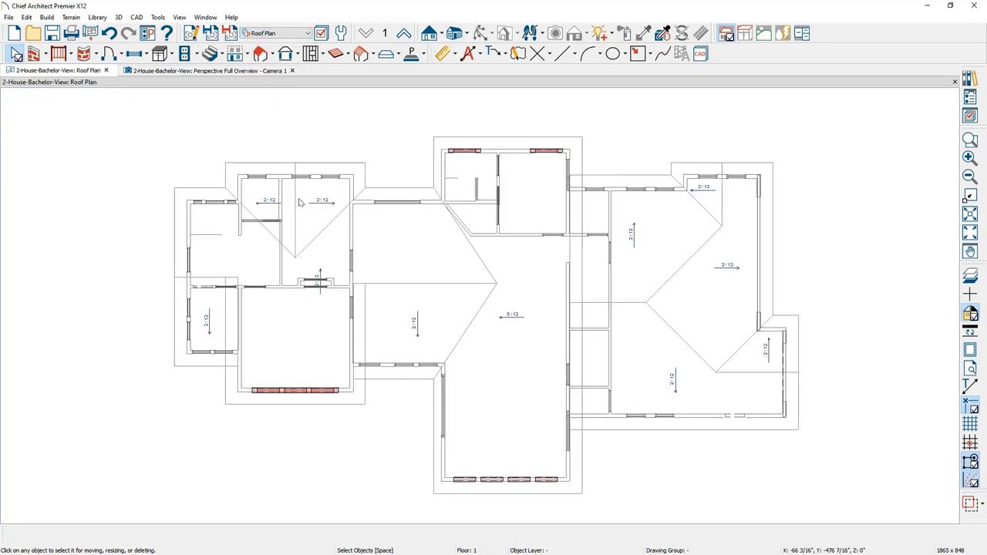
# - Draw a Gable/Roof Line just outside the garage wall containing the entry door, running from the door to the small bay's corner
pyautogui.click(273, 53)
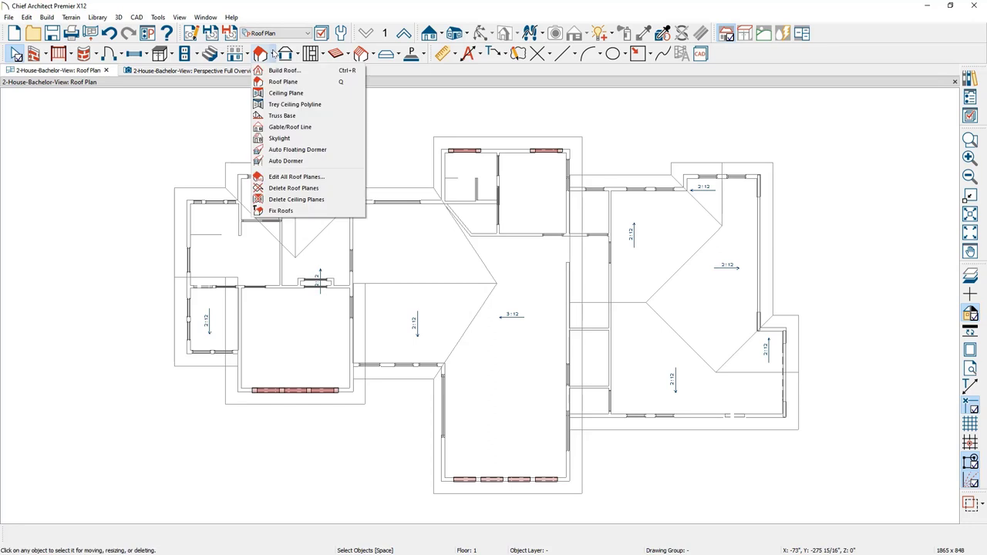
pyautogui.click(321, 129)
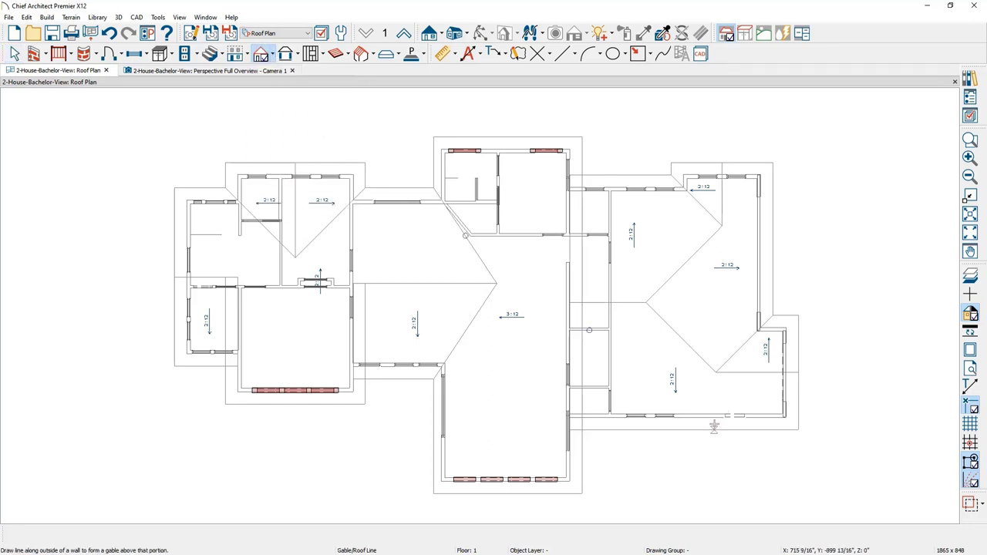
pyautogui.moveTo(714, 424); pyautogui.dragTo(787, 428)
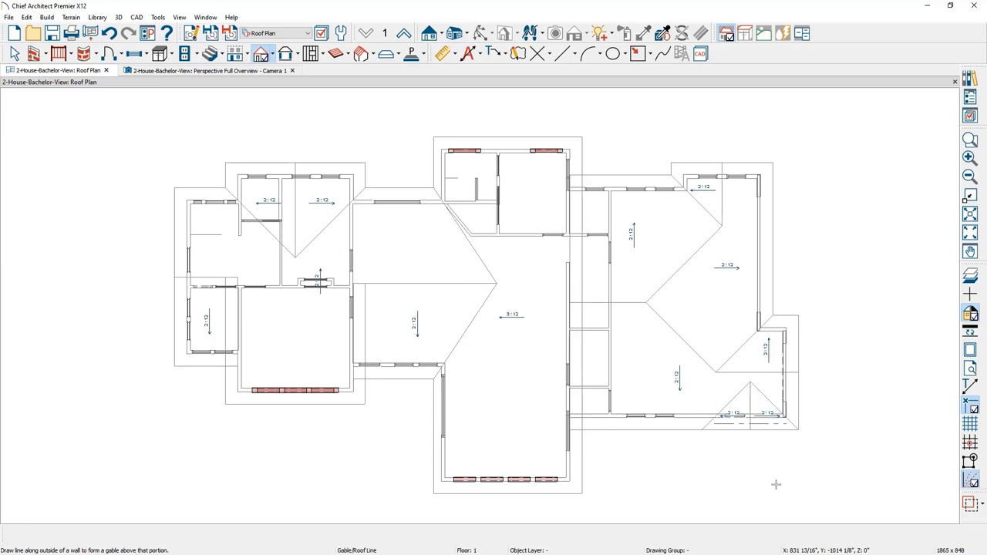
pyautogui.press('space')
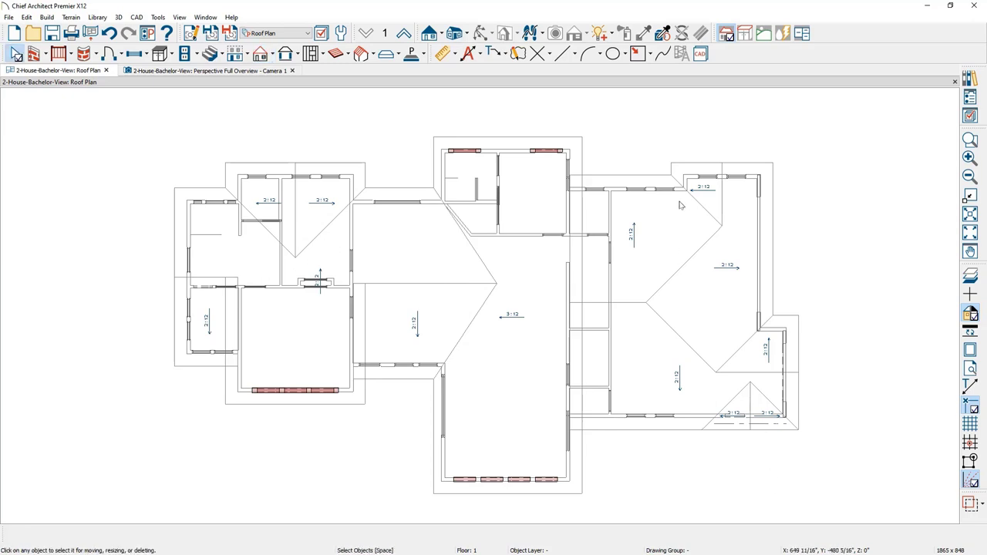
# - With crosshairs on for alignment, lengthen the garage gable line to about 14' at its inner end, and delete it
pyautogui.hotkey('ctrl', 'shift', 'c')
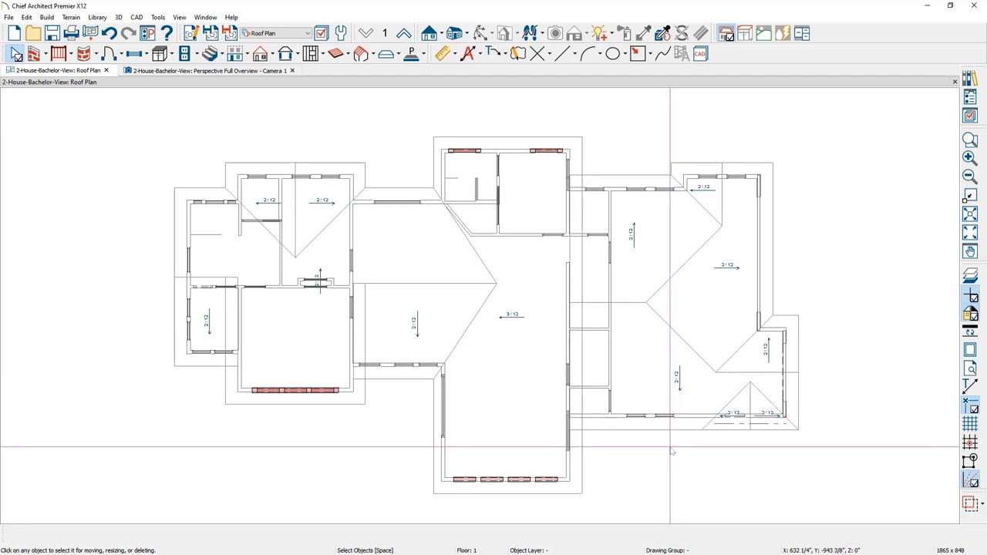
pyautogui.click(725, 423)
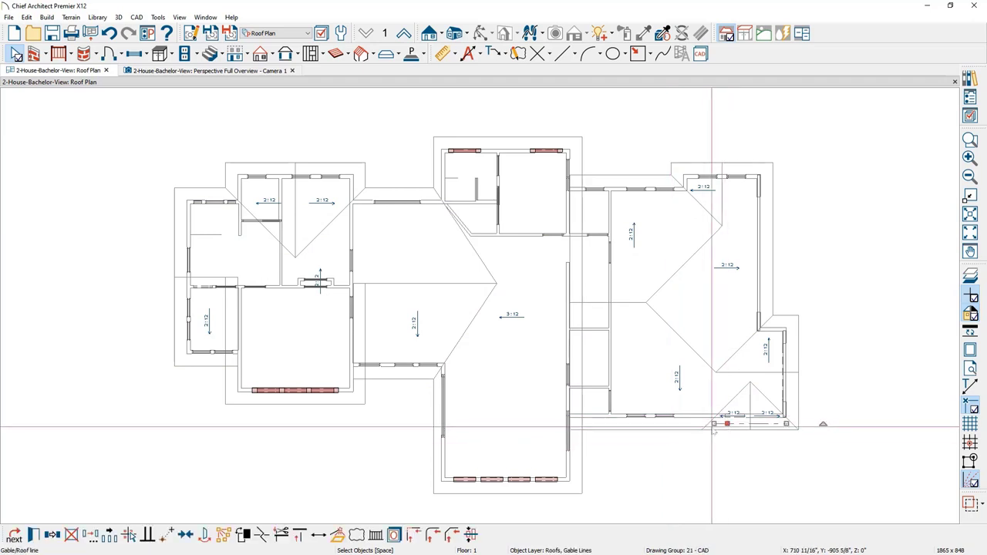
pyautogui.moveTo(716, 424); pyautogui.dragTo(697, 424)
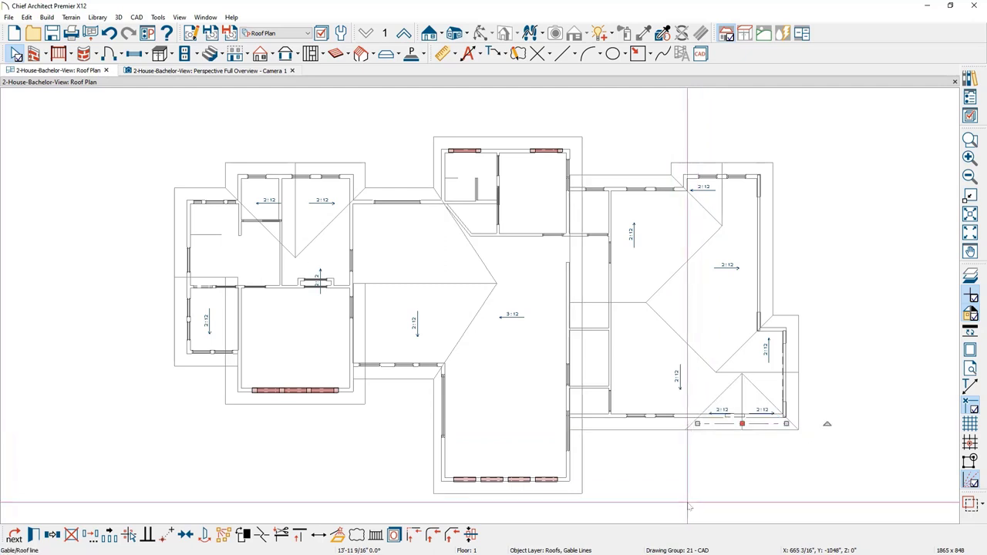
pyautogui.click(689, 507)
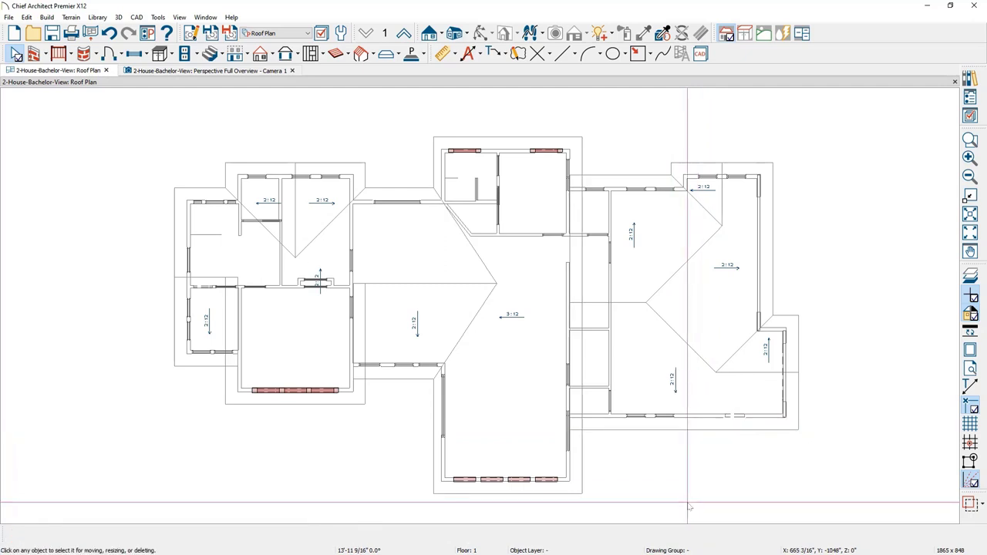
# - Extend the garage's short jog wall about 38' across to the opposite exterior wall, and break that exterior wall where they meet
pyautogui.click(684, 185)
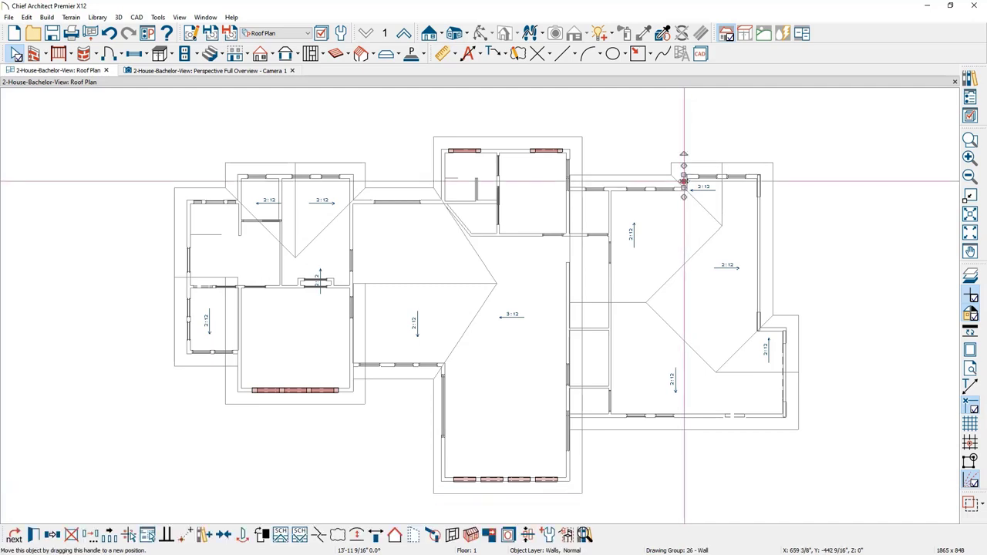
pyautogui.moveTo(684, 185); pyautogui.dragTo(693, 417)
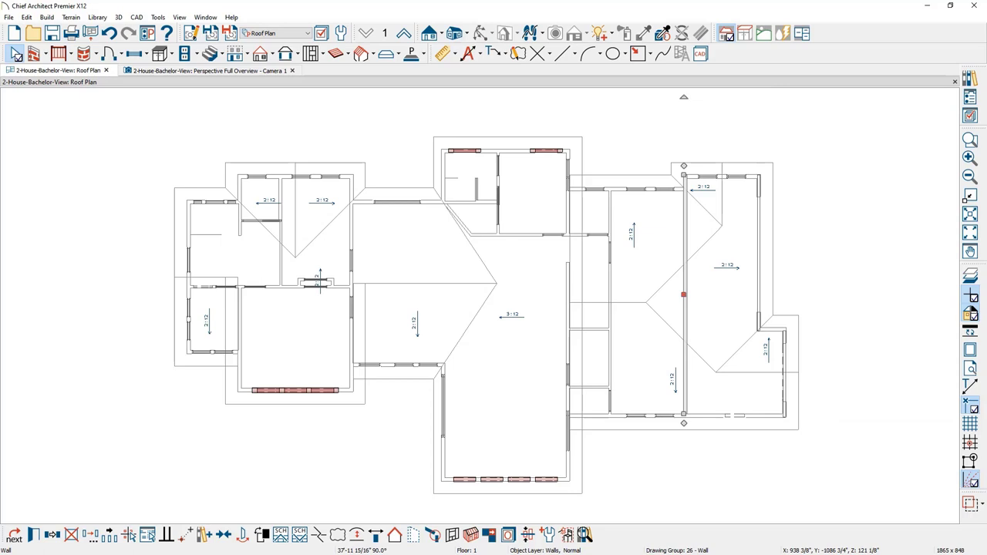
pyautogui.click(716, 422)
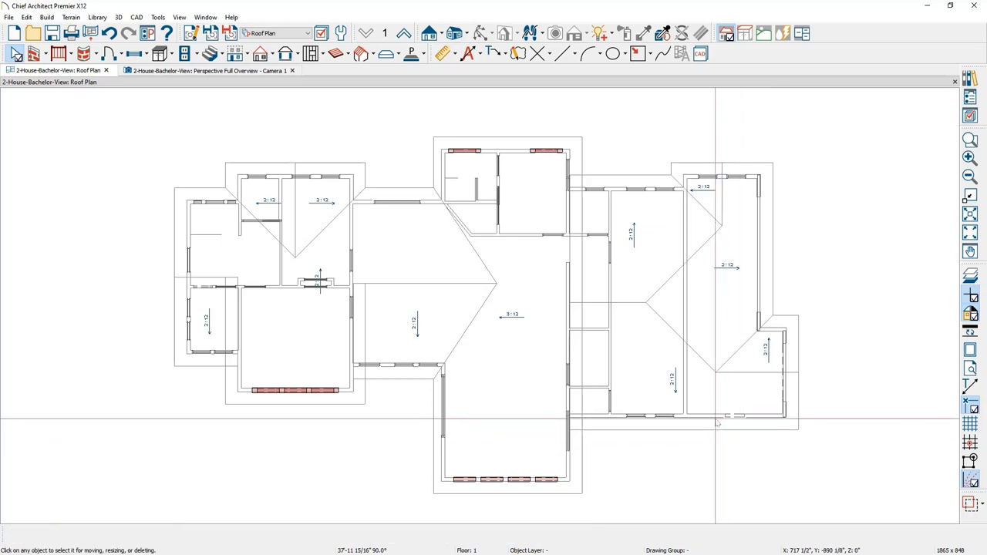
pyautogui.click(711, 418)
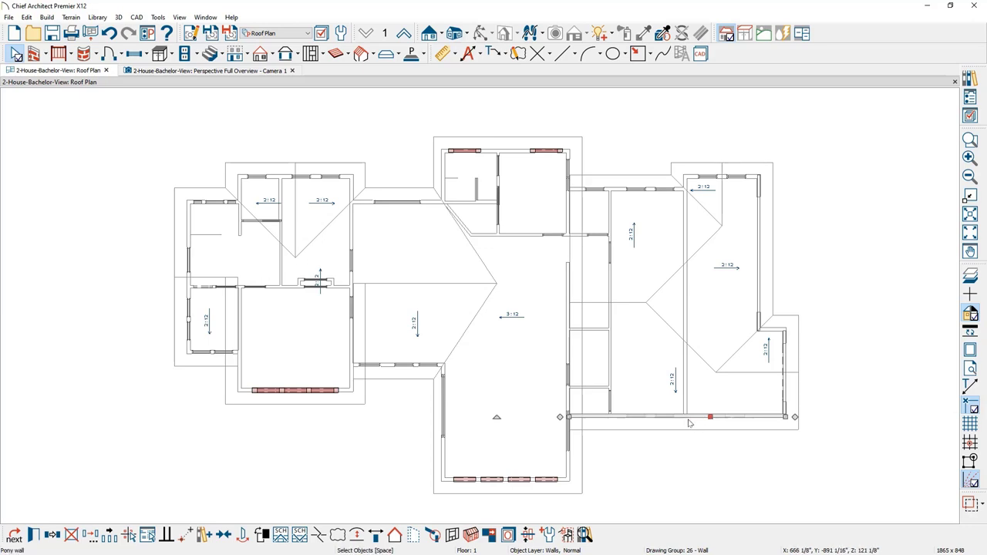
pyautogui.click(326, 538)
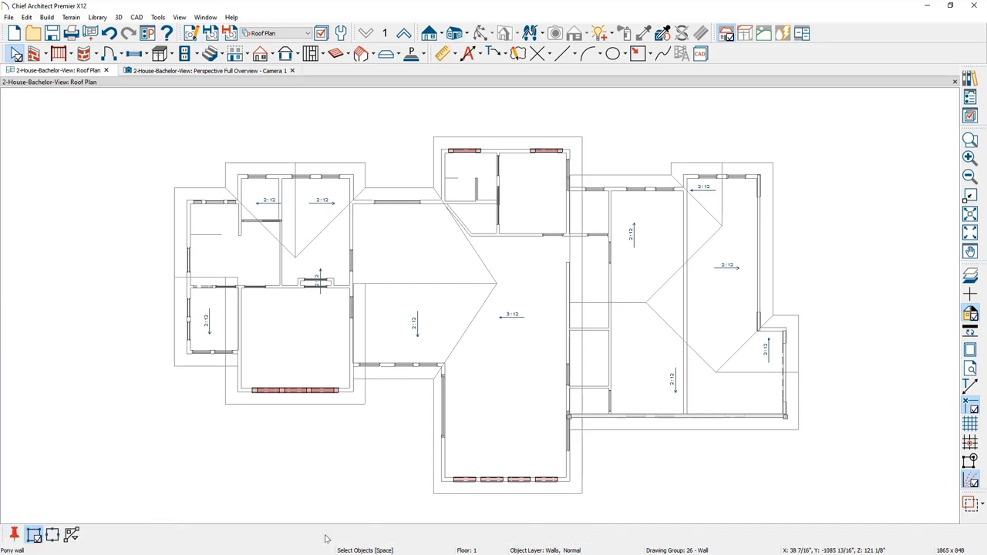
pyautogui.click(689, 418)
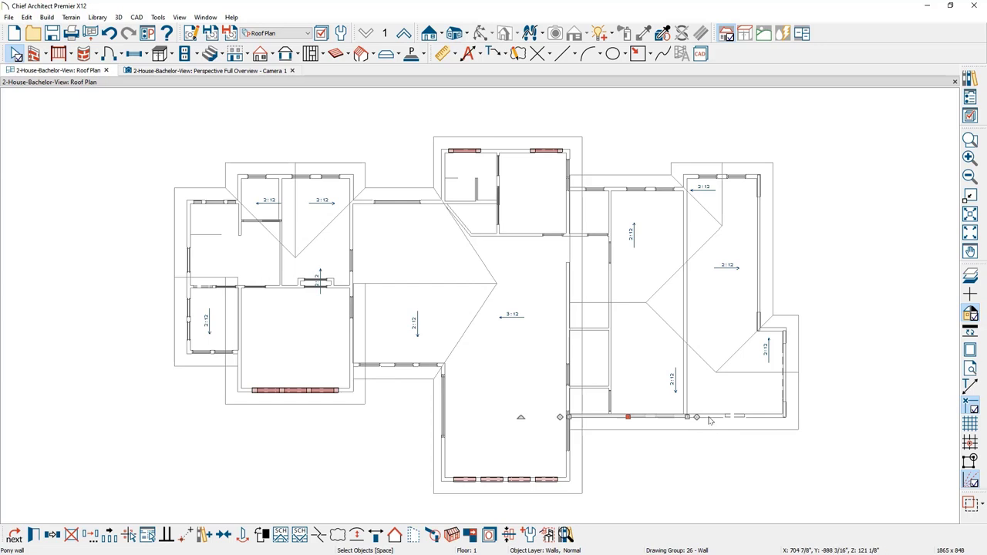
# - Turn the broken-off exterior wall segment containing the garage entry door into a full gable wall
pyautogui.click(709, 420)
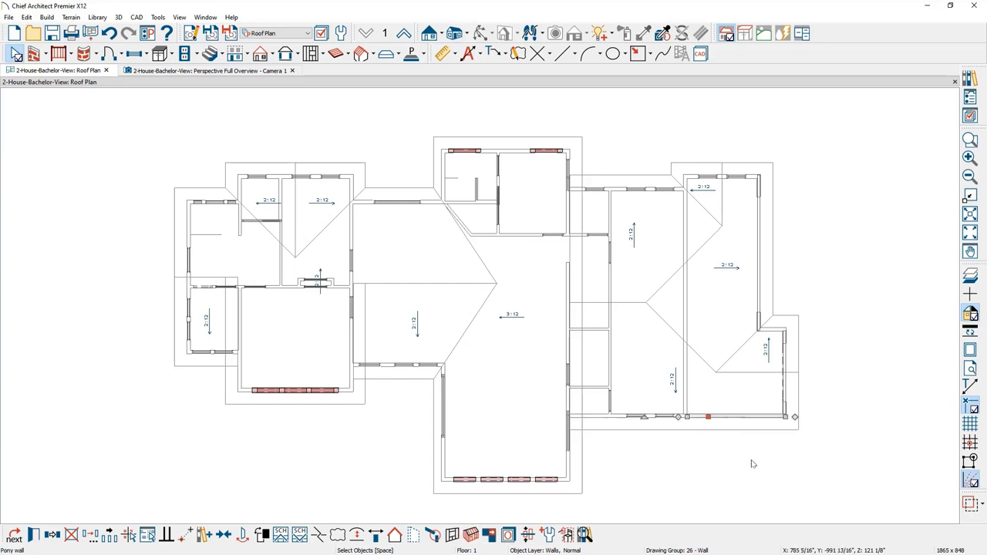
pyautogui.click(395, 535)
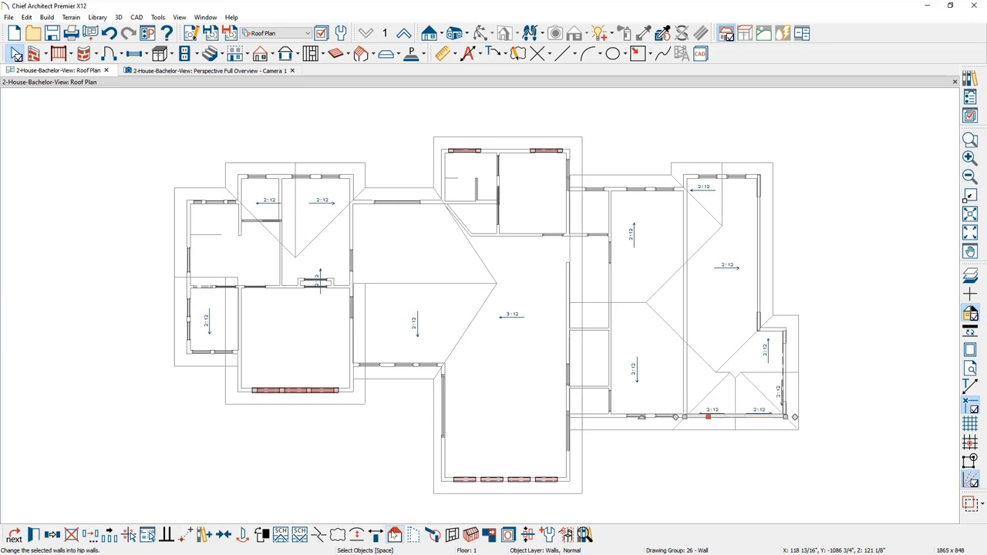
pyautogui.click(679, 461)
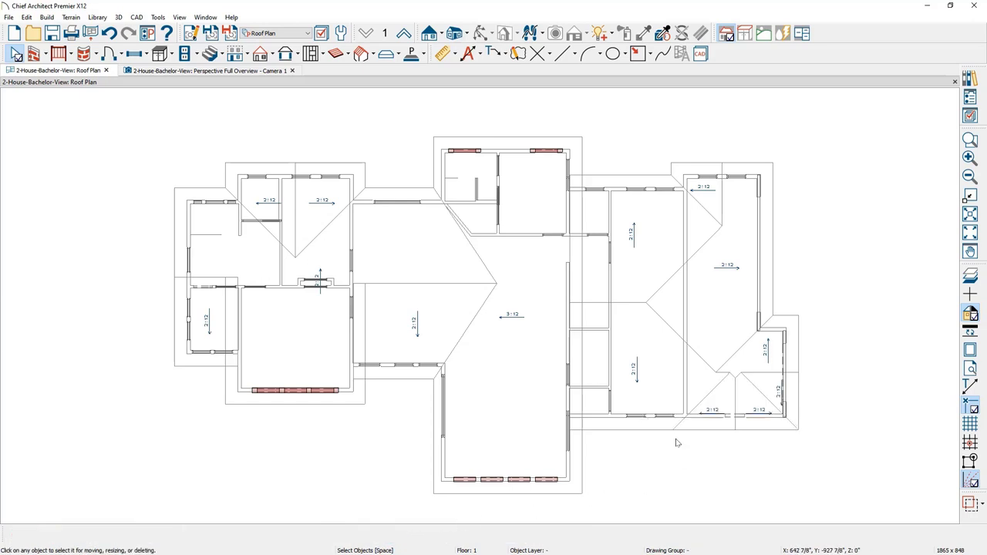
# - With crosshairs on for alignment, shorten the wall extended through the garage back to the original short jog
pyautogui.press('x')
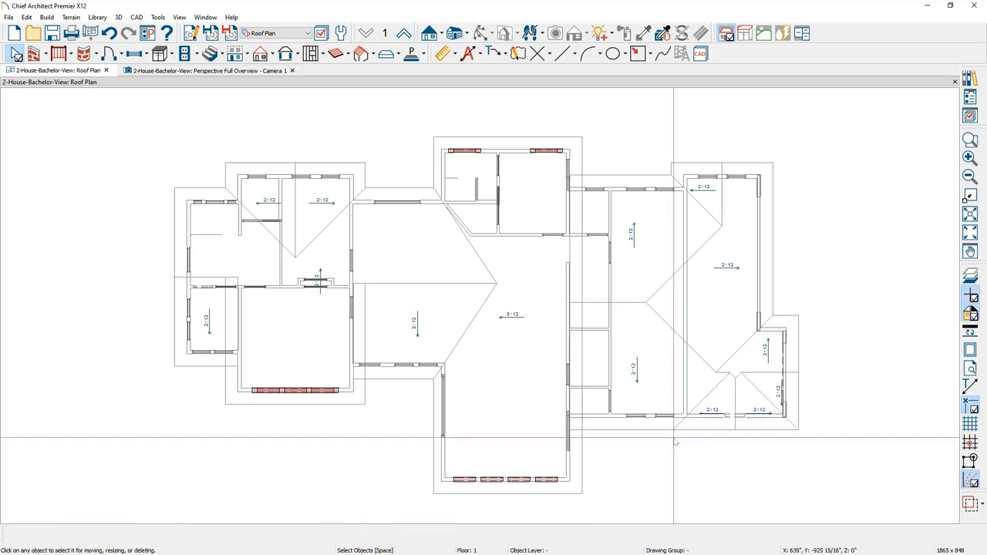
pyautogui.click(685, 403)
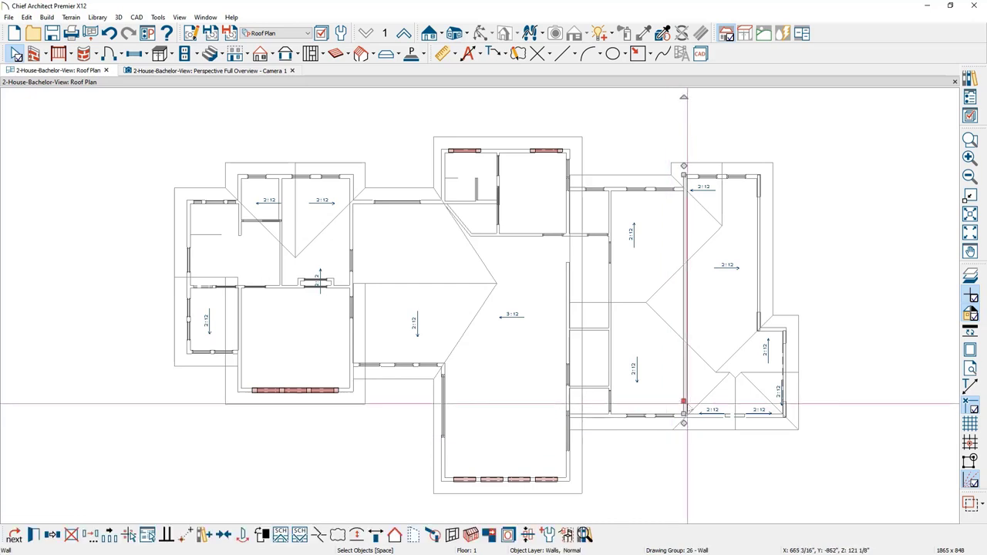
pyautogui.moveTo(683, 415); pyautogui.dragTo(693, 205)
pyautogui.click(693, 205)
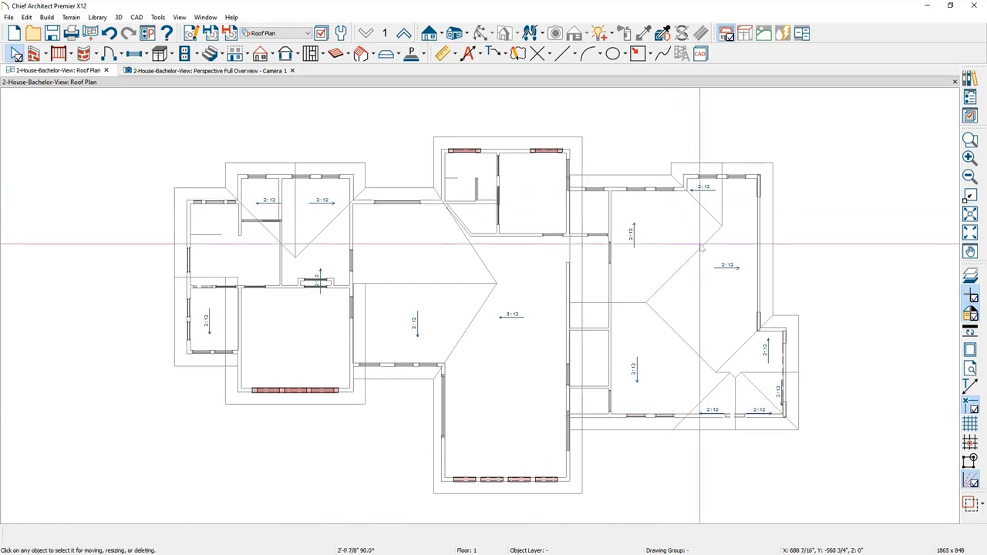
# - In the perspective overview, make the living room's shed roof plane a curved roof with a 0° ridge angle, accepting to turn off Auto Rebuild Roofs
pyautogui.click(255, 71)
pyautogui.moveTo(544, 365); pyautogui.dragTo(623, 338)
pyautogui.moveTo(648, 357); pyautogui.dragTo(652, 364, button='middle')
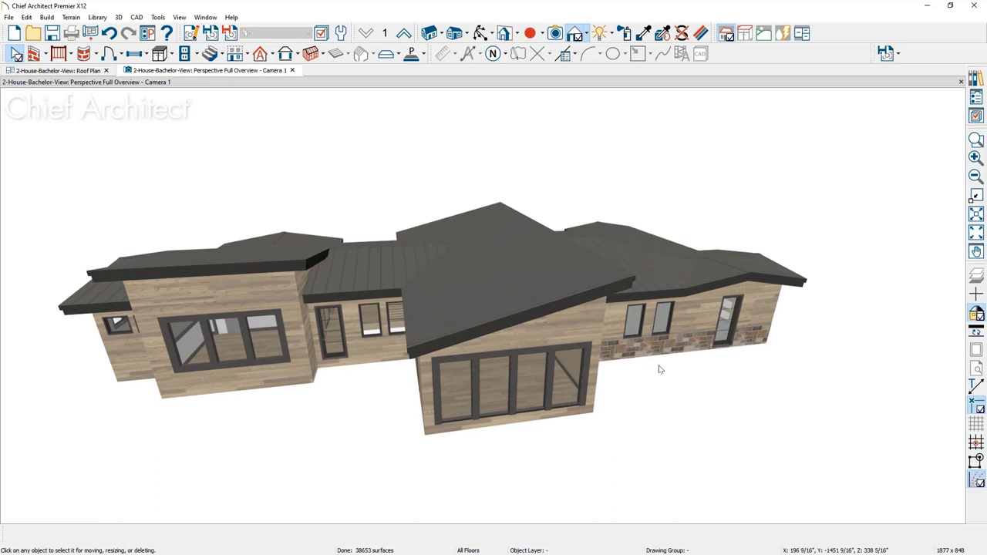
pyautogui.click(542, 306)
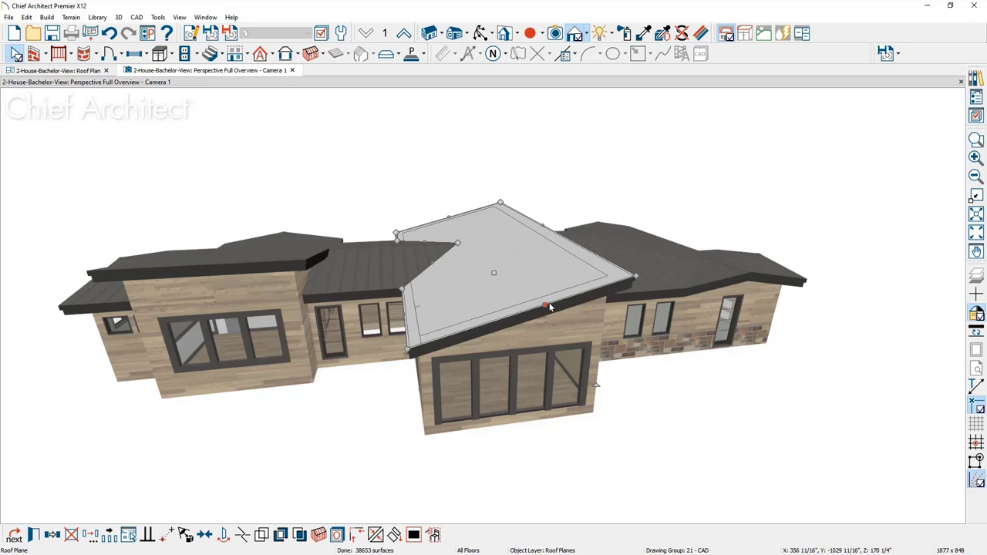
pyautogui.doubleClick(550, 306)
pyautogui.click(357, 313)
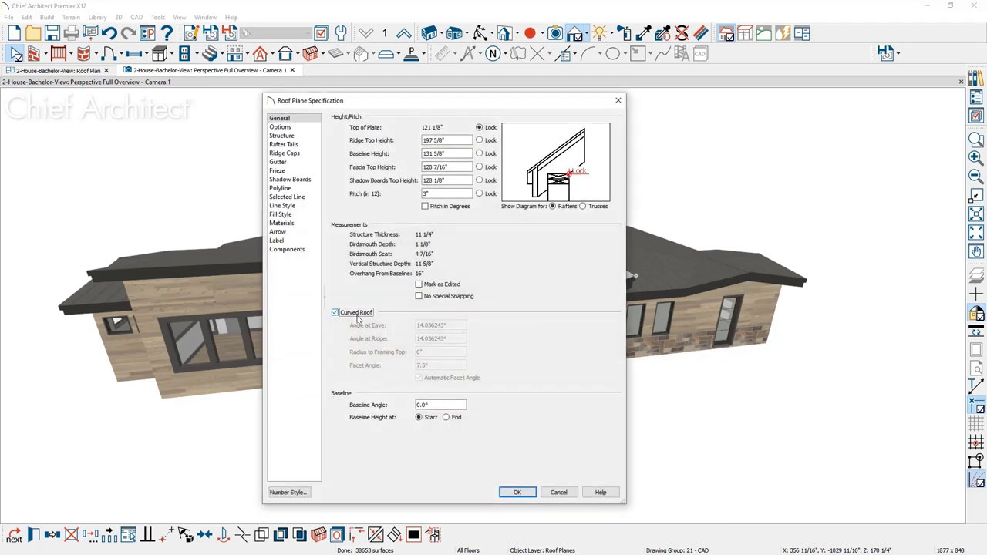
pyautogui.press('Tab')
pyautogui.press('Tab')
pyautogui.write('0')
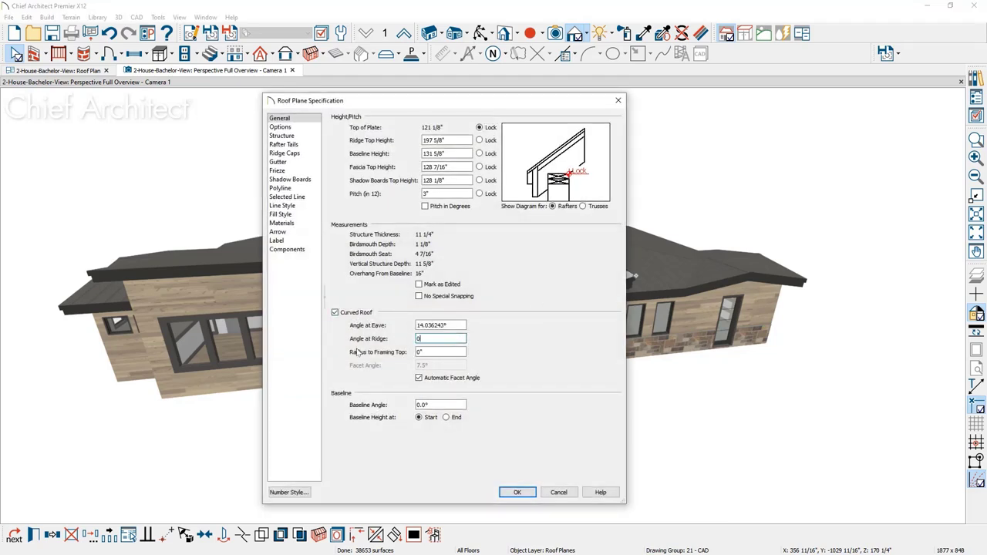
pyautogui.press('Tab')
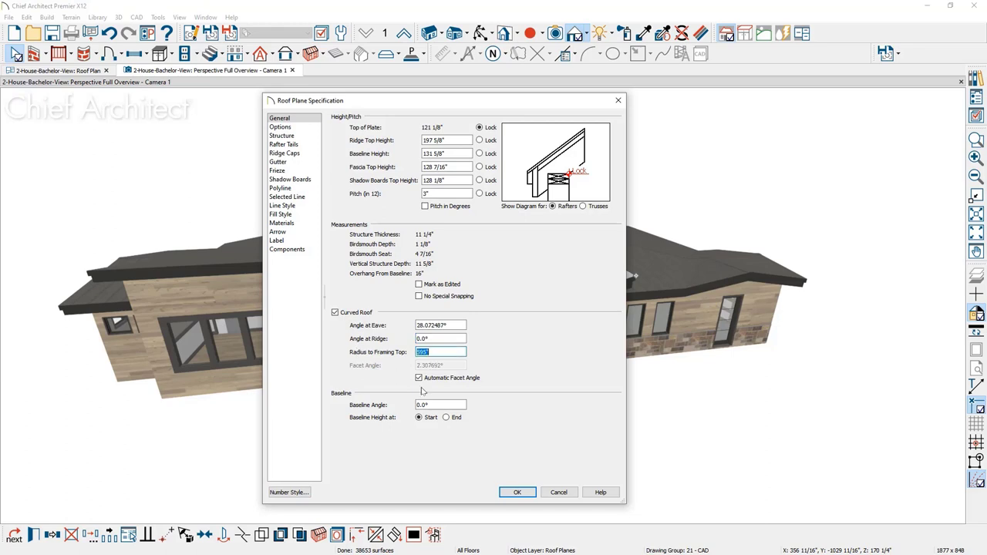
pyautogui.click(517, 492)
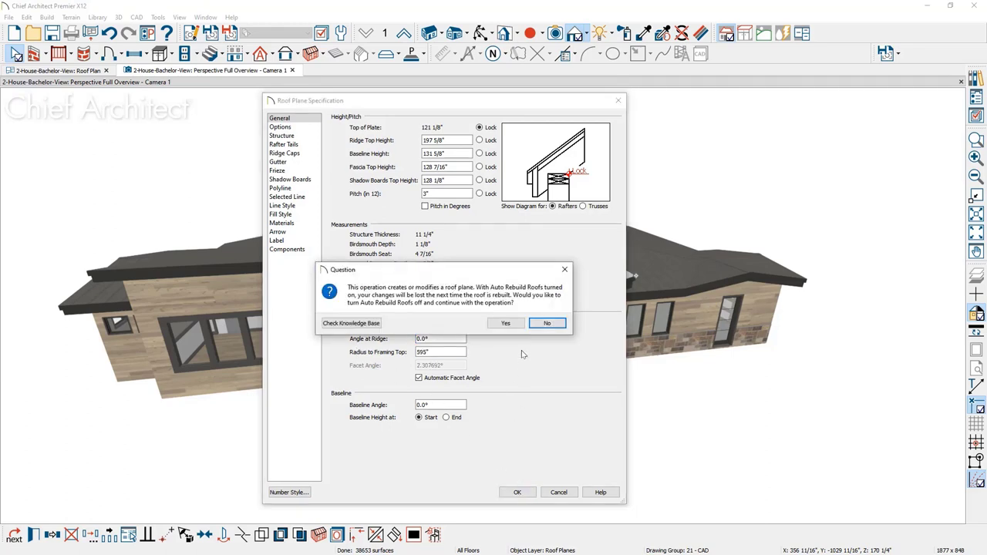
pyautogui.click(508, 325)
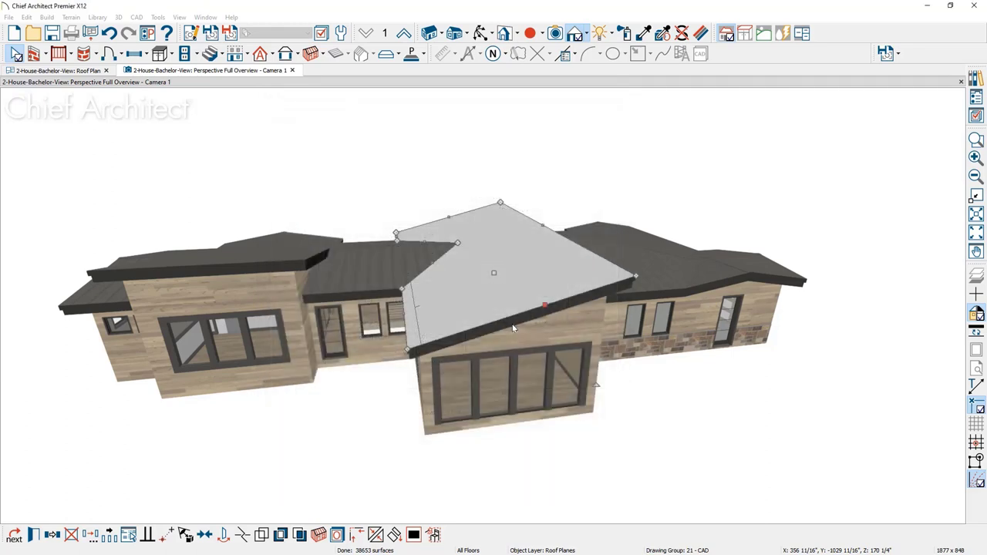
# - Join the curved roof plane's inner edge to the adjacent lower roof, and adjust its neighbouring edge to close the gap
pyautogui.moveTo(512, 317); pyautogui.dragTo(456, 312, button='middle')
pyautogui.scroll(3, 453, 307)
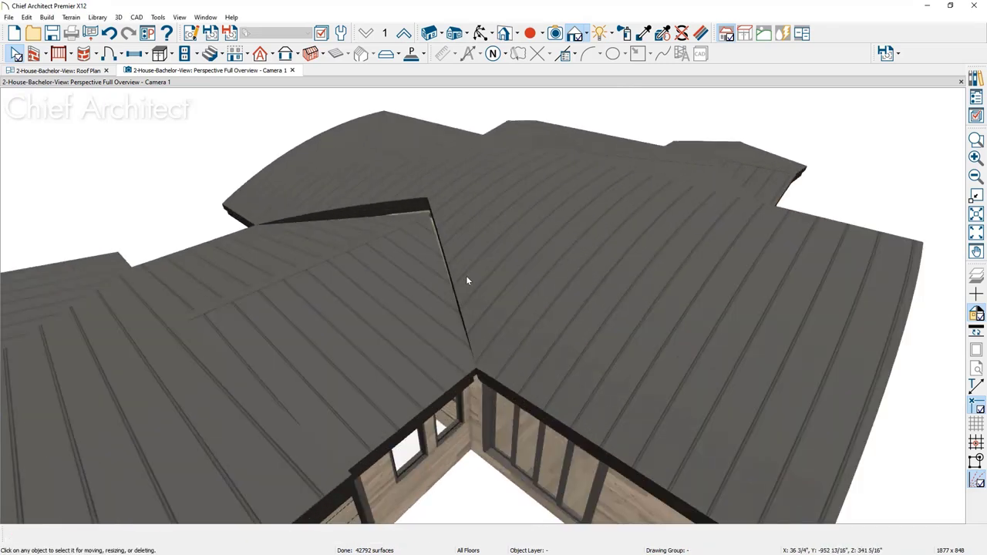
pyautogui.click(466, 276)
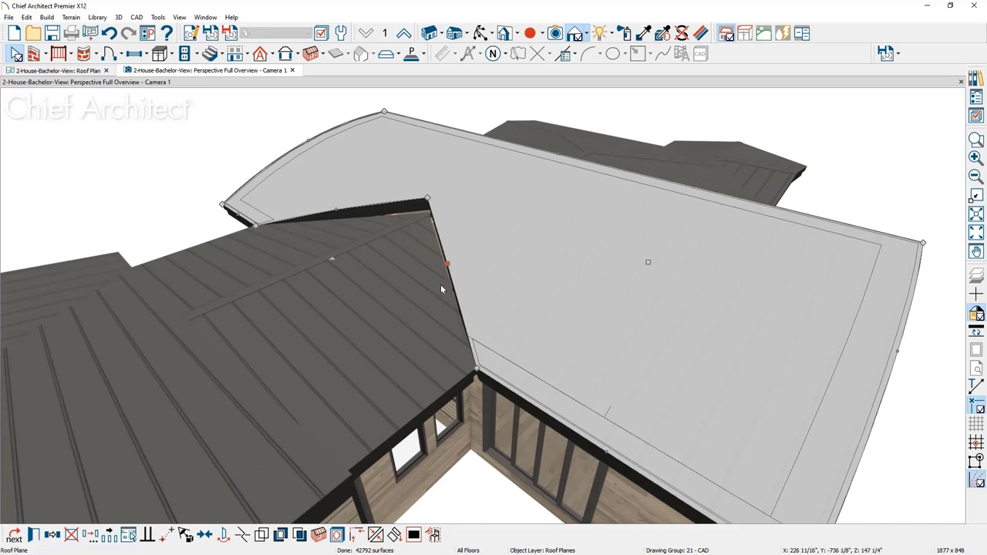
pyautogui.click(444, 281)
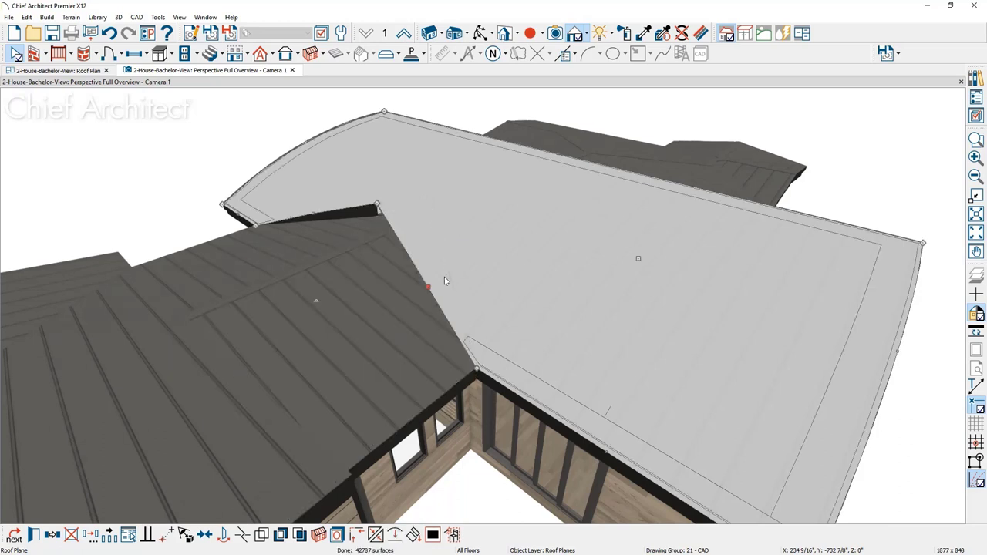
pyautogui.click(314, 213)
pyautogui.moveTo(313, 212); pyautogui.dragTo(321, 226)
pyautogui.moveTo(470, 315); pyautogui.dragTo(302, 286, button='middle')
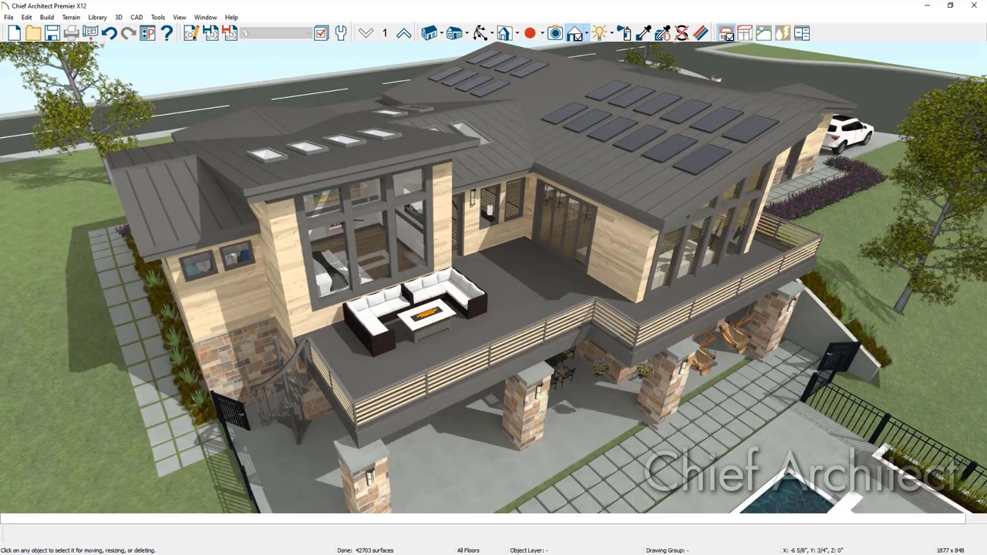
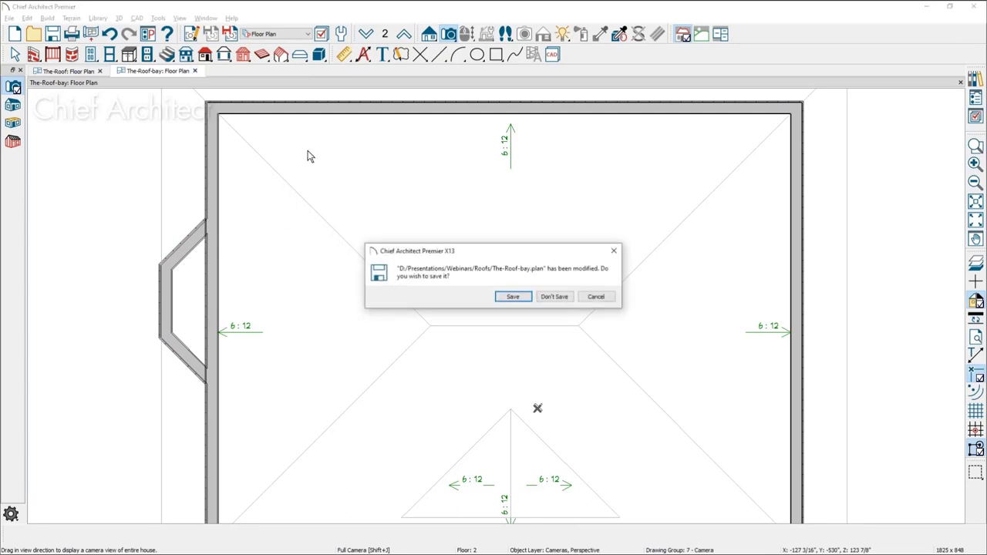
# - Close The-Roof-bay plan without saving, and delete the freestanding posts and railing outside the door wall in The-Roof plan
pyautogui.click(576, 300)
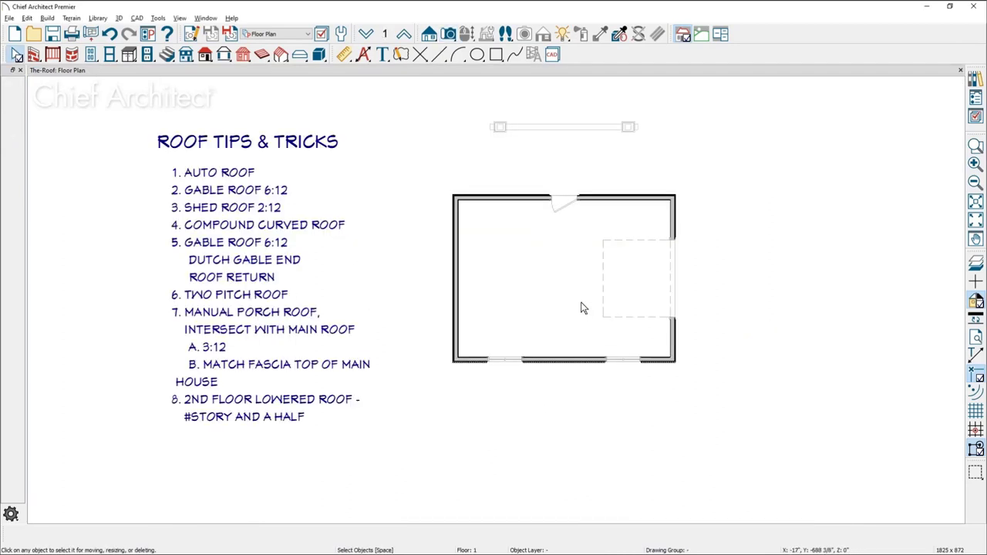
pyautogui.scroll(2, 583, 308)
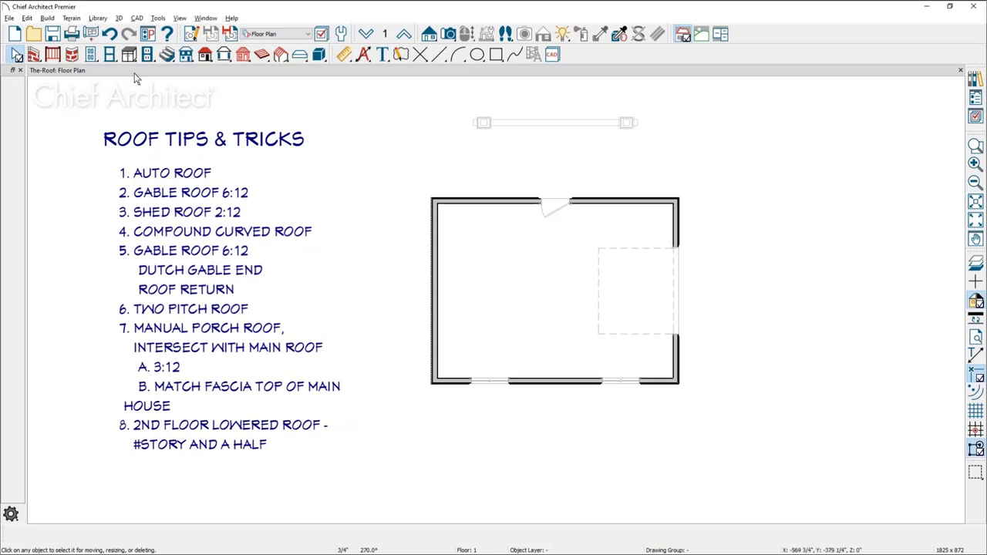
pyautogui.moveTo(441, 105); pyautogui.dragTo(686, 163)
pyautogui.press('Delete')
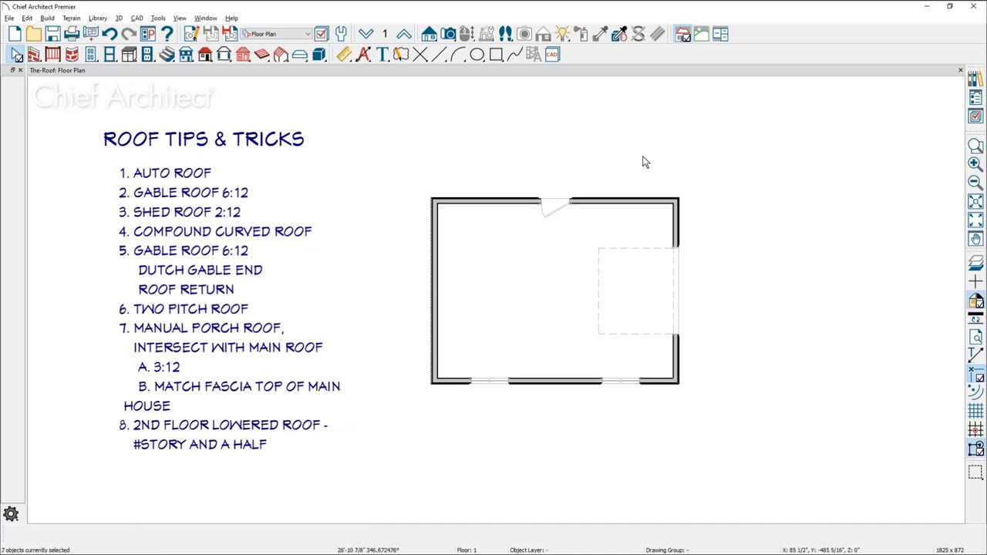
# - Draw three exterior walls forming a rectangular room about 6'-7" deep around the outside of the entry door
pyautogui.click(34, 54)
pyautogui.moveTo(507, 199); pyautogui.dragTo(604, 199)
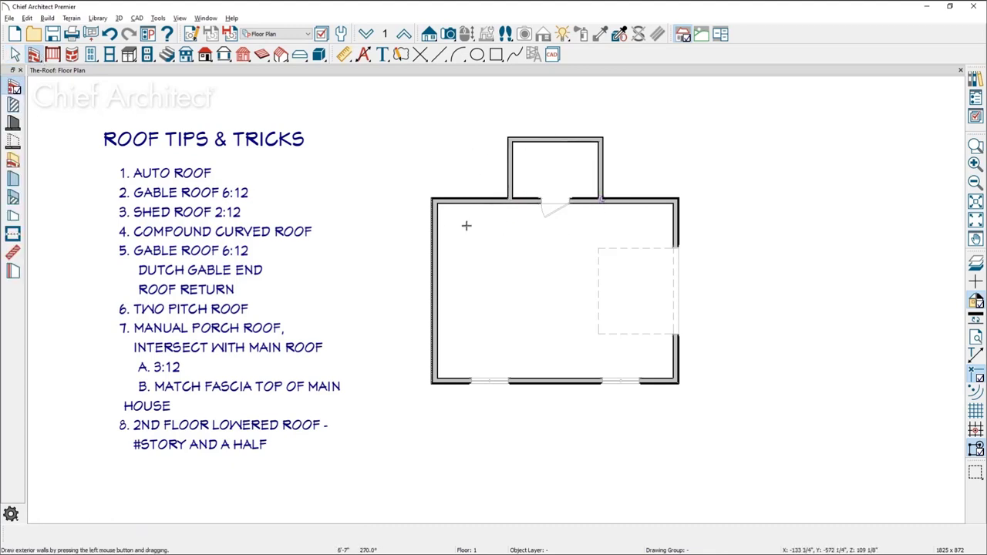
pyautogui.click(525, 201)
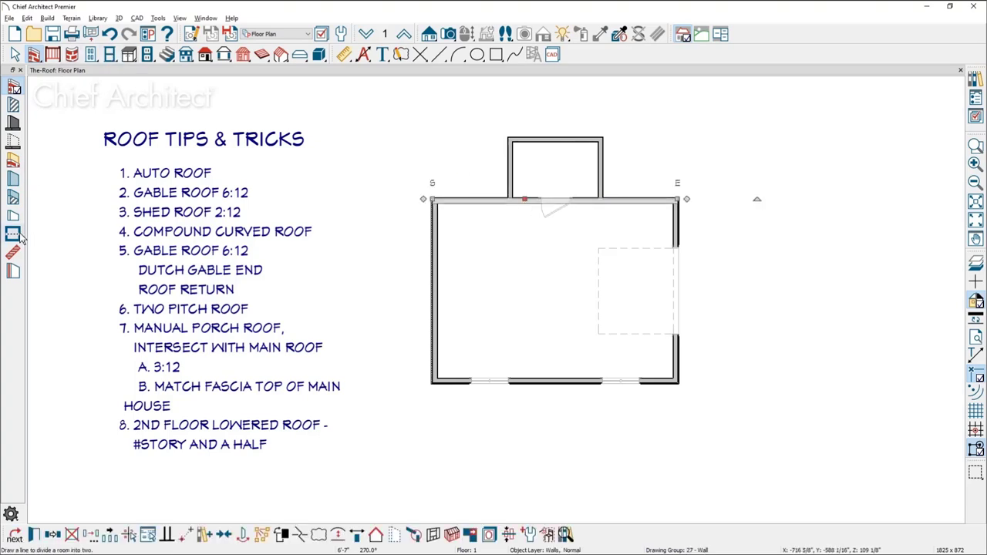
pyautogui.press('Escape')
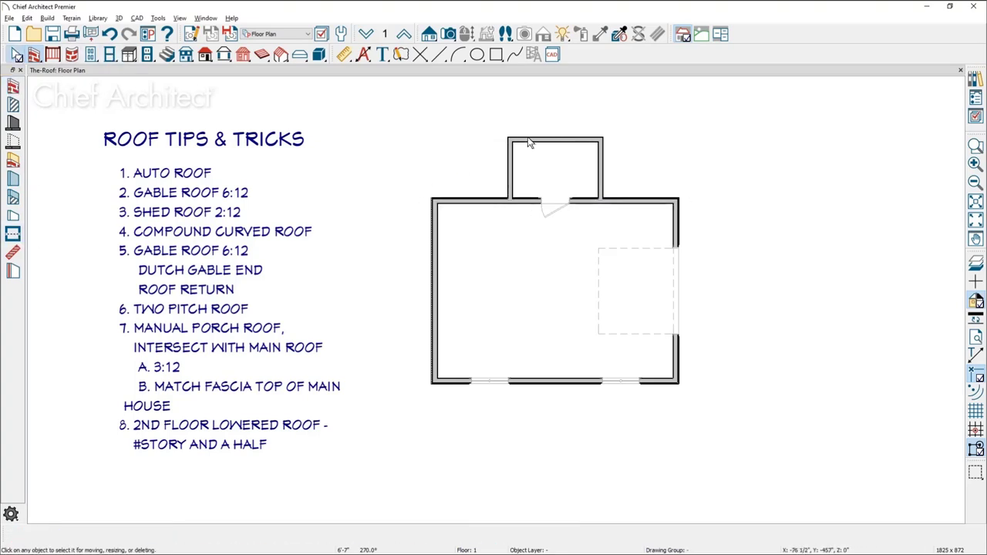
# - Make the entry room's outer wall a full gable wall, and reshape the room to be shallower and about 1'-4 1/2" wider
pyautogui.click(529, 139)
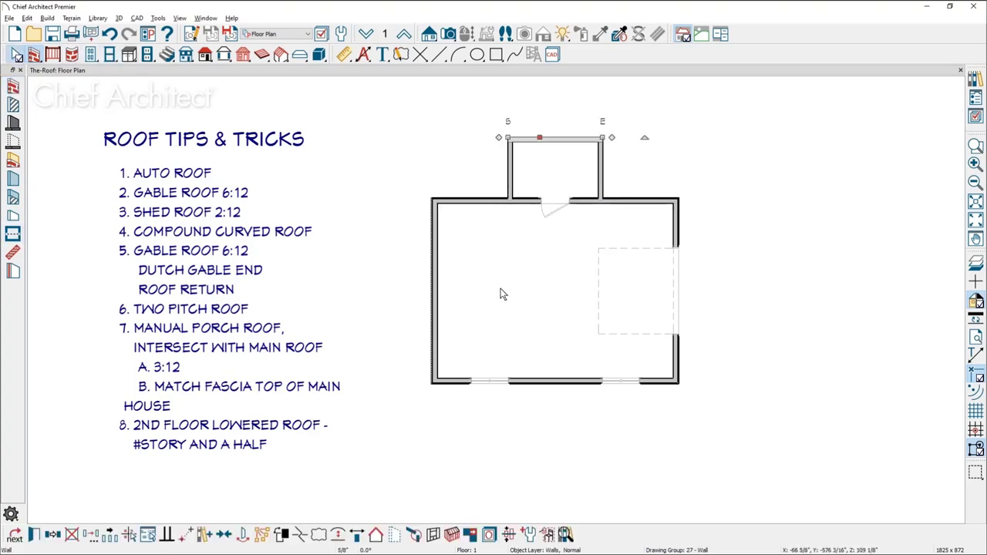
pyautogui.click(377, 536)
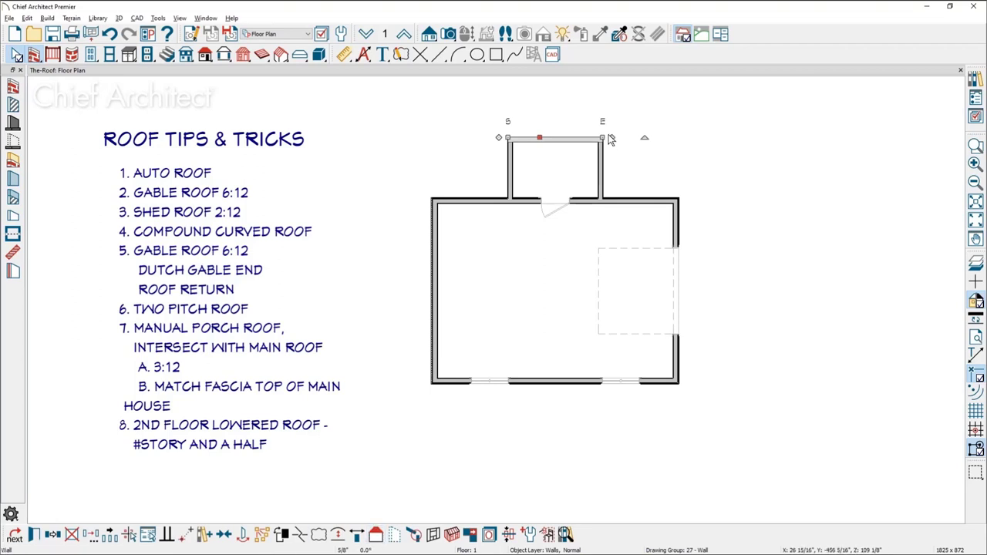
pyautogui.moveTo(539, 138); pyautogui.dragTo(494, 180)
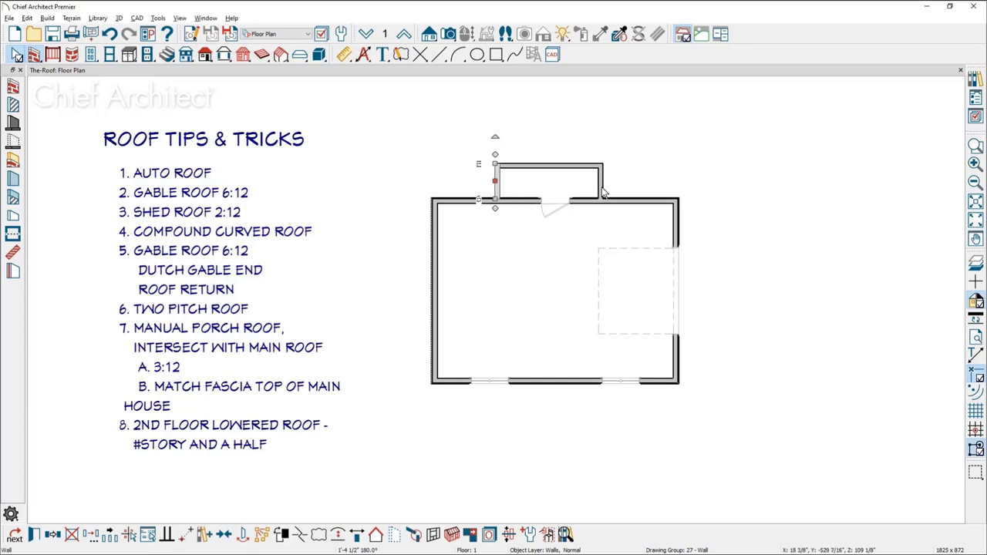
pyautogui.click(603, 187)
pyautogui.click(508, 180)
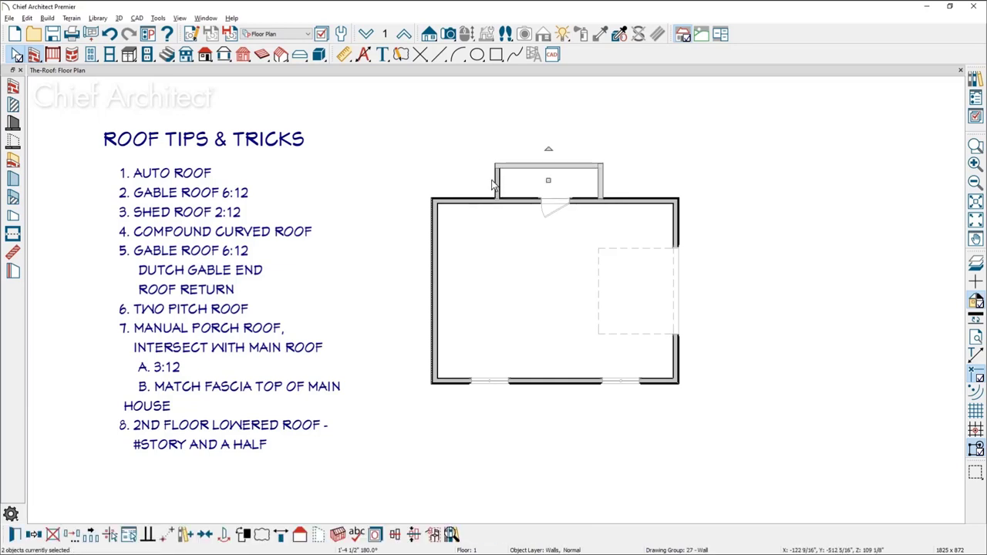
pyautogui.press('Escape')
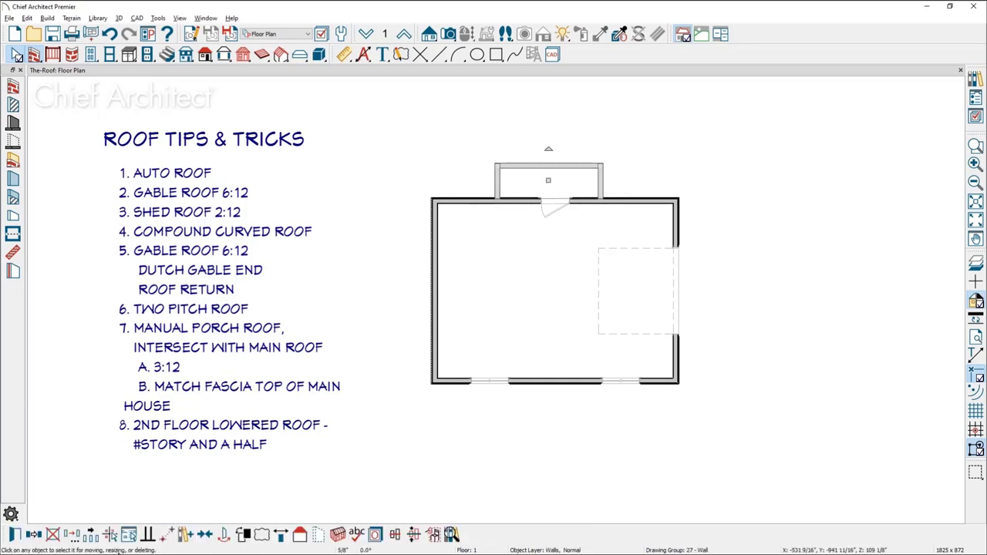
pyautogui.click(35, 538)
pyautogui.click(444, 294)
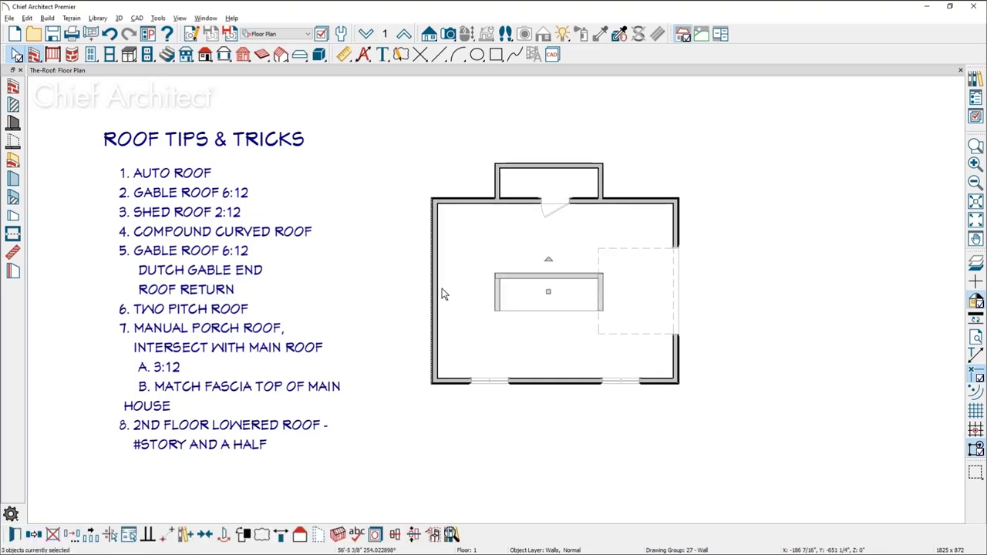
pyautogui.press('Delete')
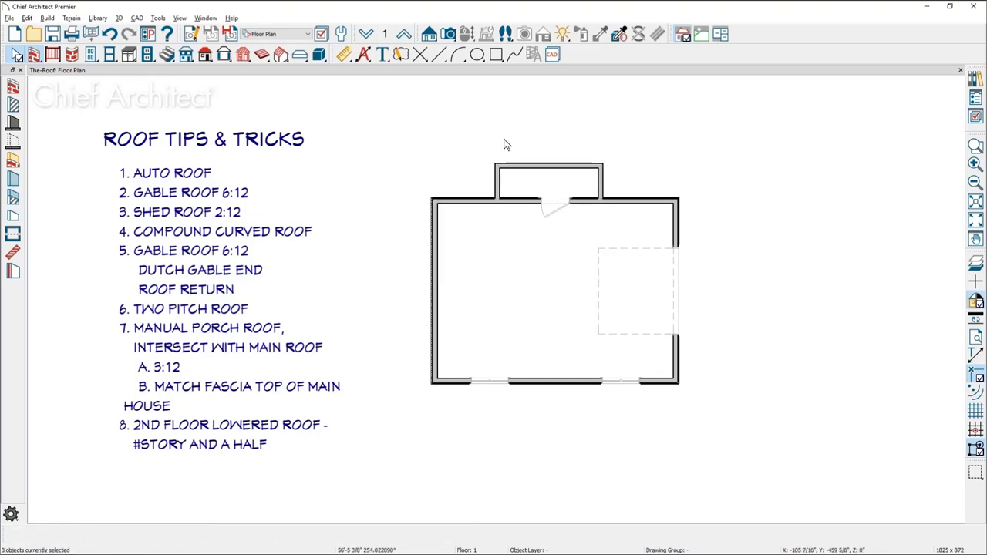
# - Copy the entry room's three walls as a mirrored bump-out on the opposite exterior wall of the main room
pyautogui.click(500, 178)
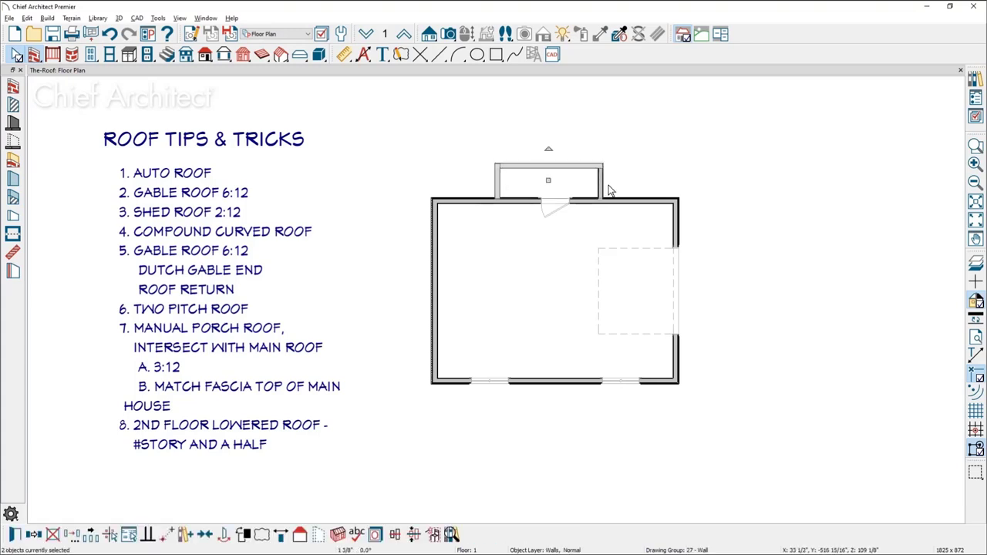
pyautogui.click(398, 333)
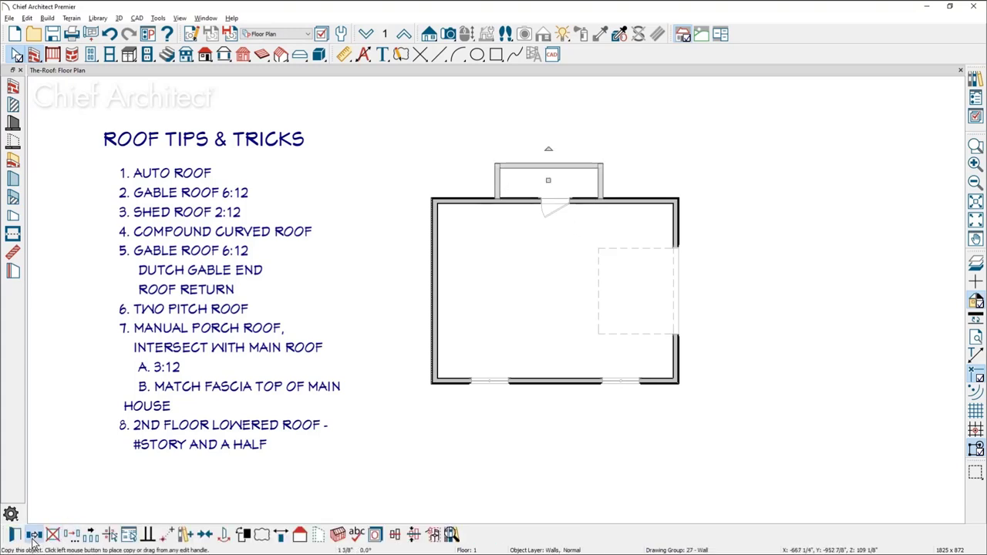
pyautogui.click(535, 324)
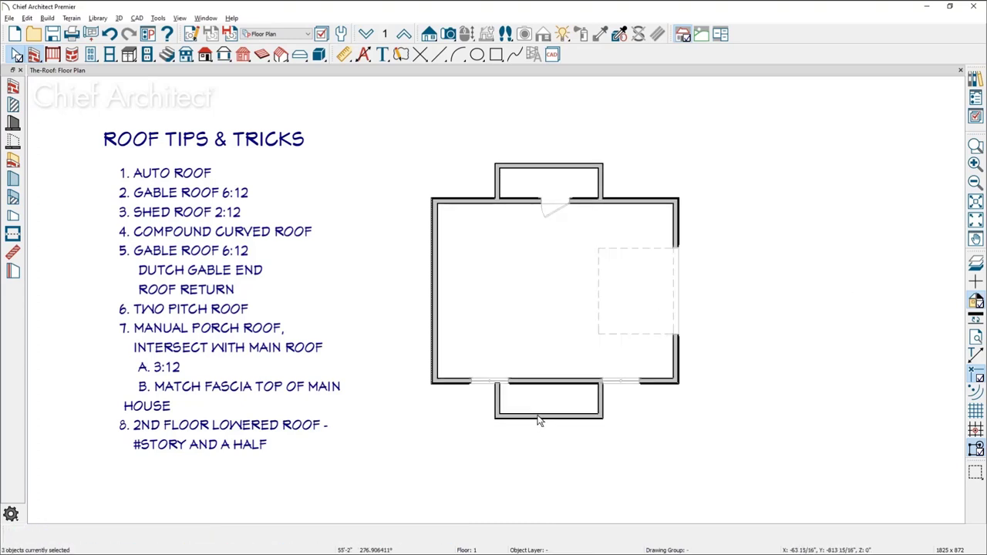
pyautogui.click(538, 418)
# - Lower the ceiling height of both bump-out rooms together by 12 inches from 109 1/8"
pyautogui.click(549, 403)
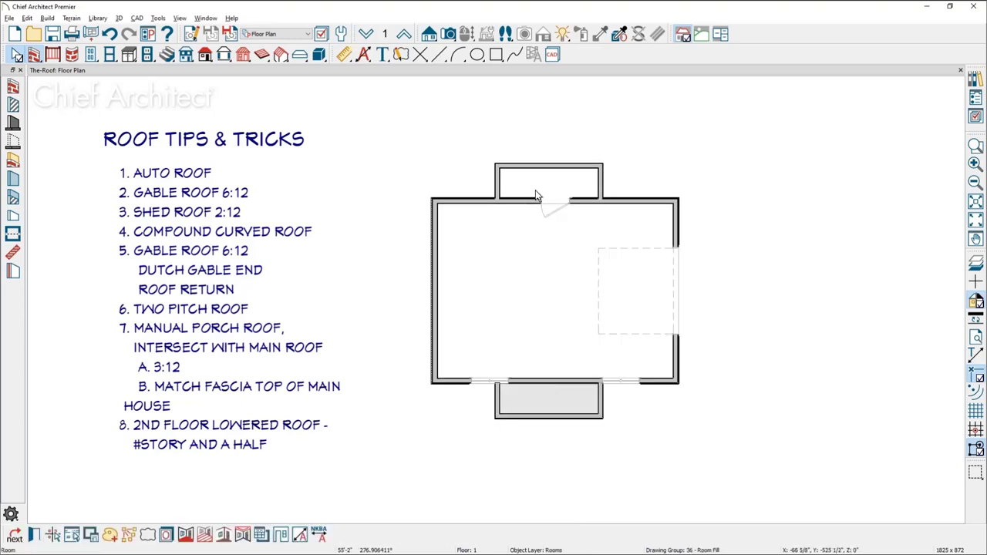
pyautogui.keyDown('shift'); pyautogui.click(542, 190); pyautogui.keyUp('shift')
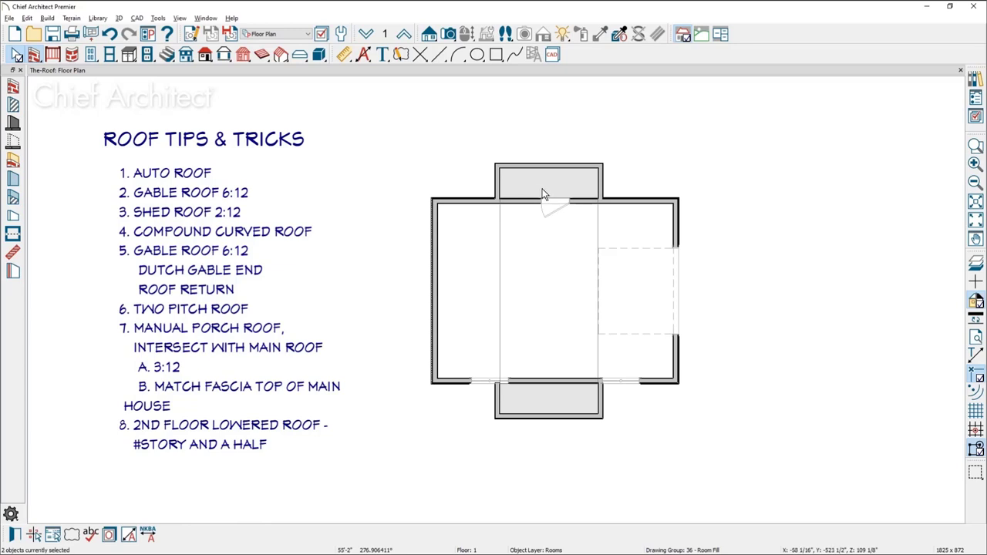
pyautogui.click(546, 129)
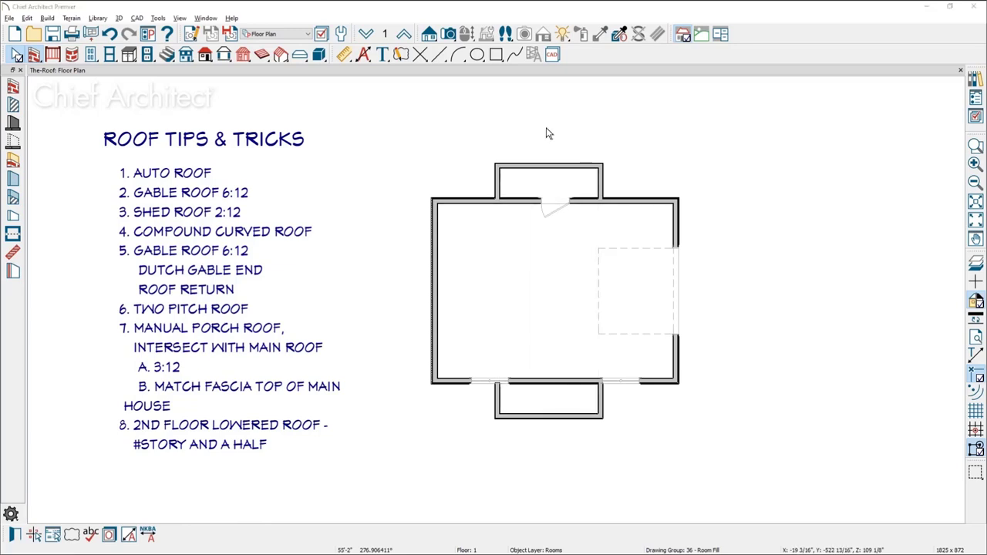
pyautogui.doubleClick(540, 171)
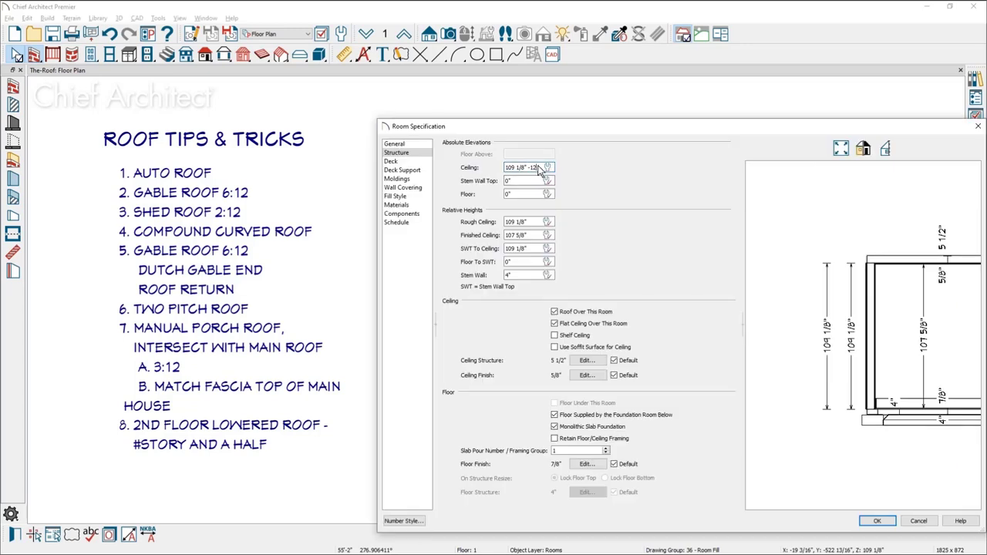
pyautogui.press('Return')
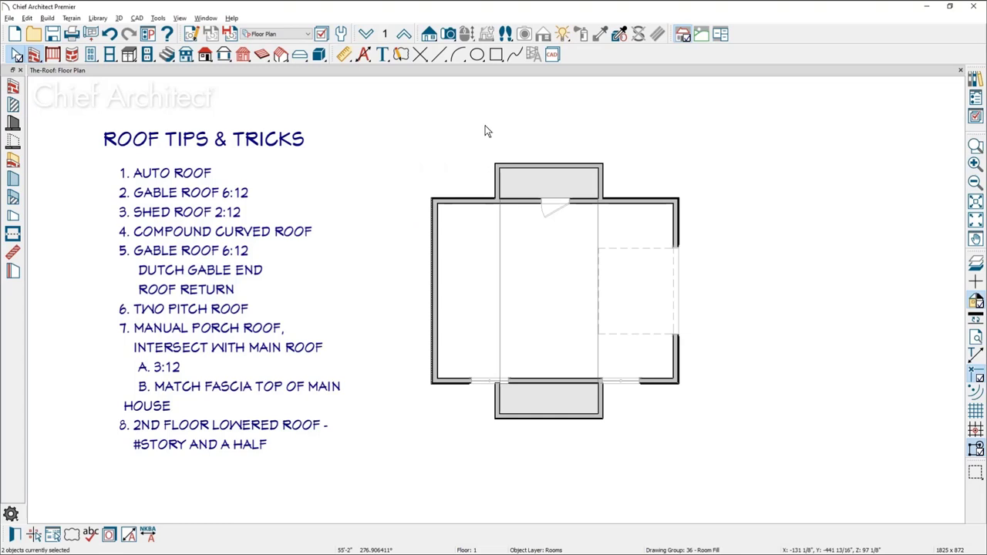
# - Turn on Auto Rebuild Roofs, and view the house from several sides in a perspective full overview
pyautogui.hotkey('ctrl', 'shift', 'r')
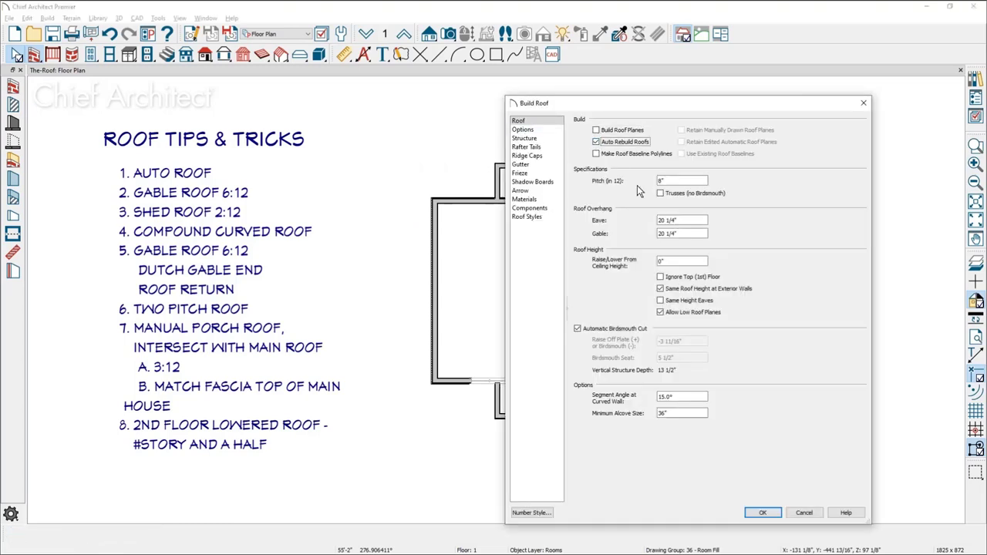
pyautogui.click(762, 513)
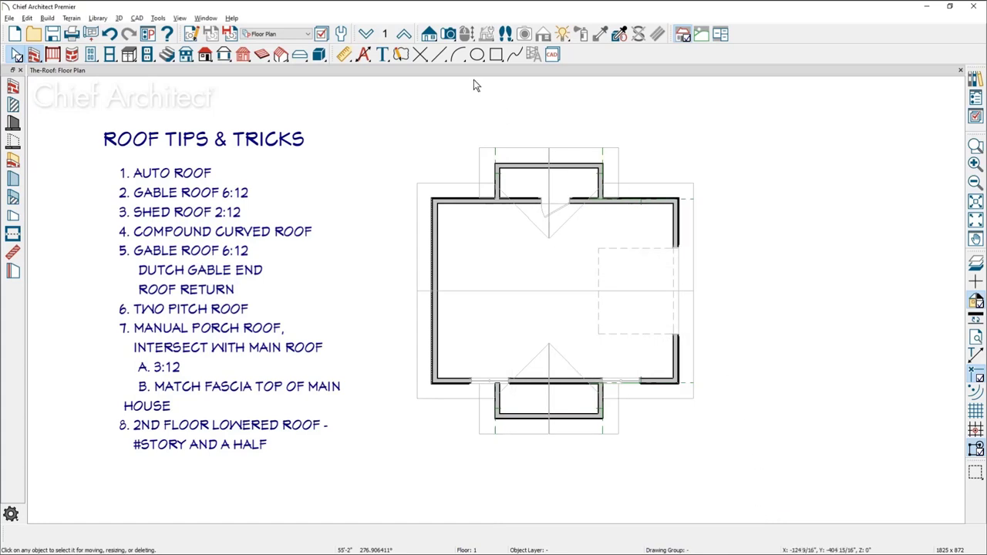
pyautogui.click(455, 35)
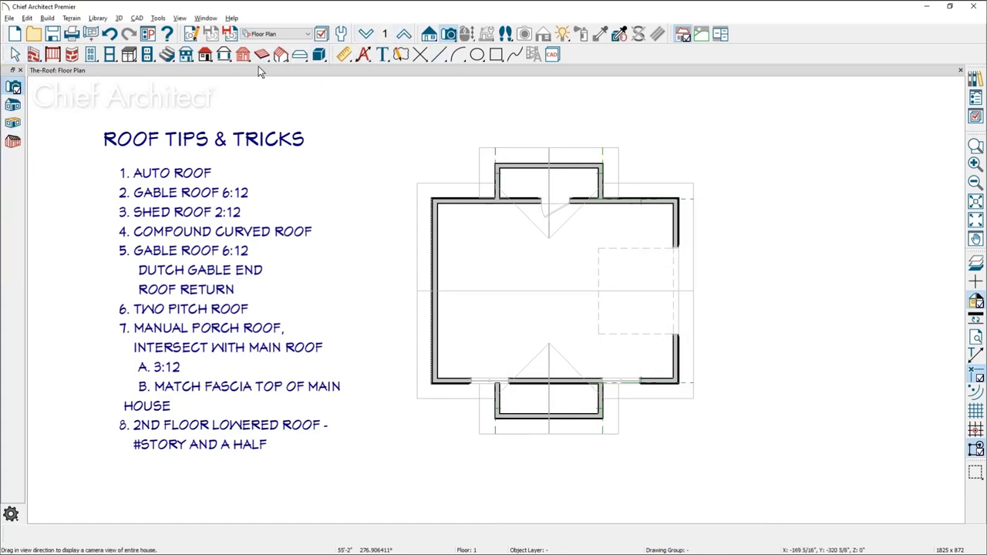
pyautogui.click(13, 105)
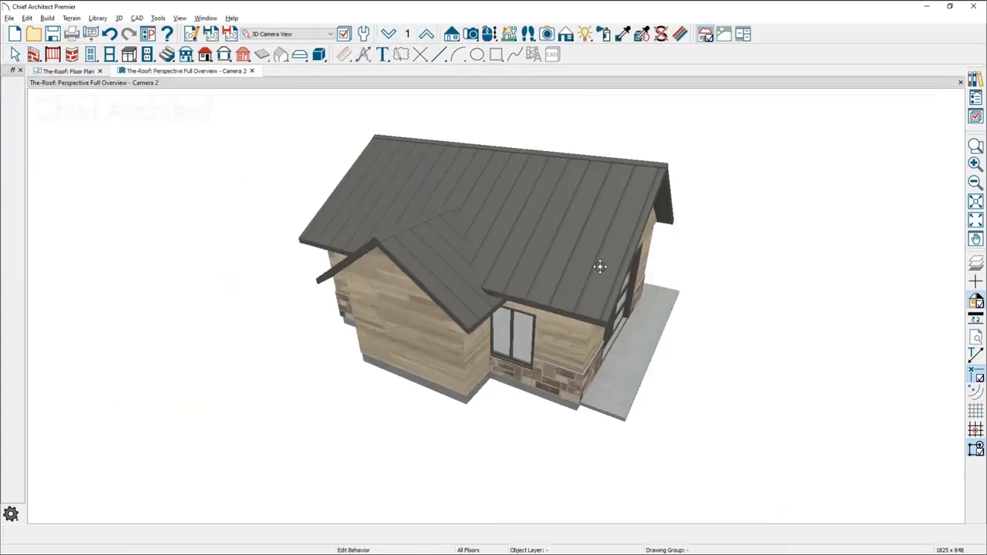
pyautogui.moveTo(661, 267); pyautogui.dragTo(387, 256)
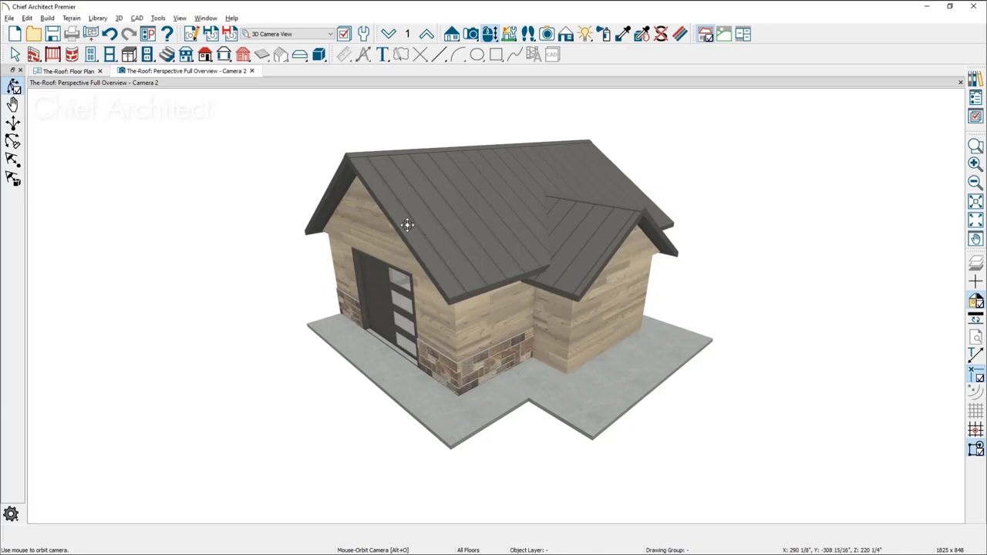
# - Break the main room's door wall in the floor plan at both junctions with the entry room's side walls
pyautogui.click(68, 71)
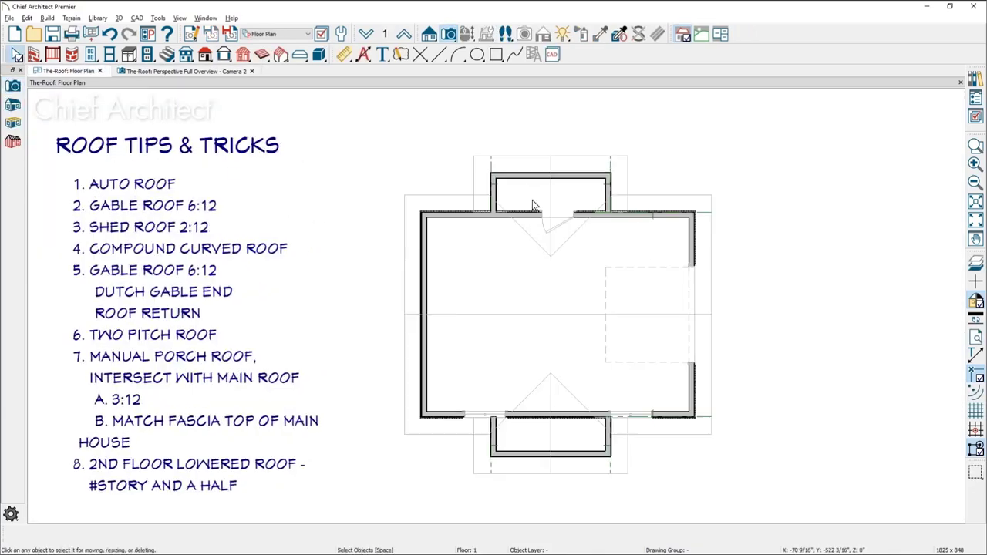
pyautogui.scroll(5, 516, 233)
pyautogui.click(516, 229)
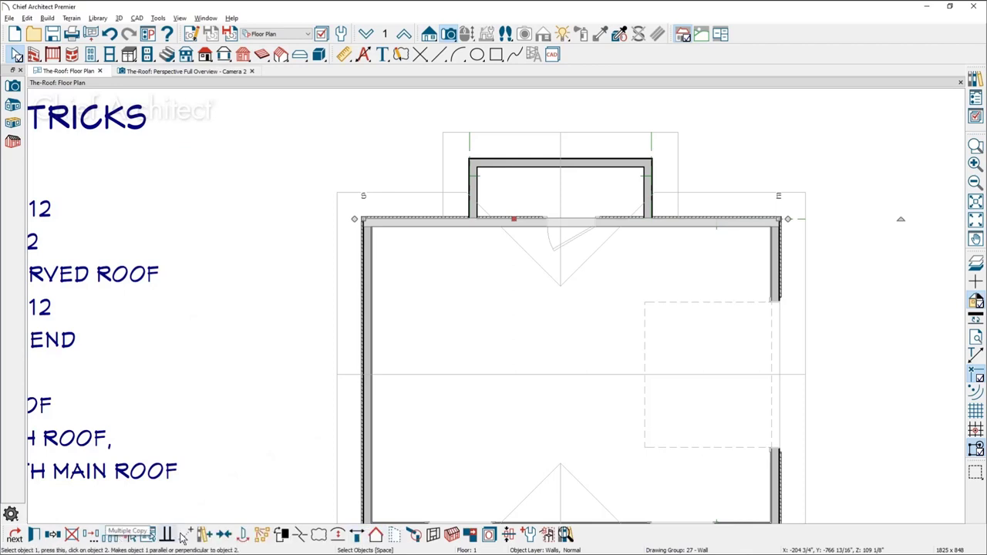
pyautogui.press('Escape')
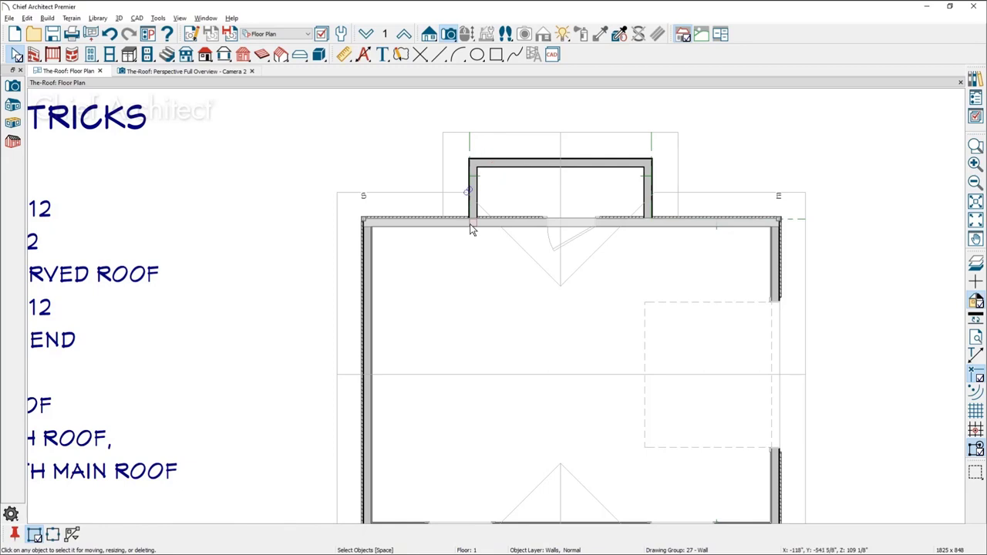
pyautogui.click(648, 223)
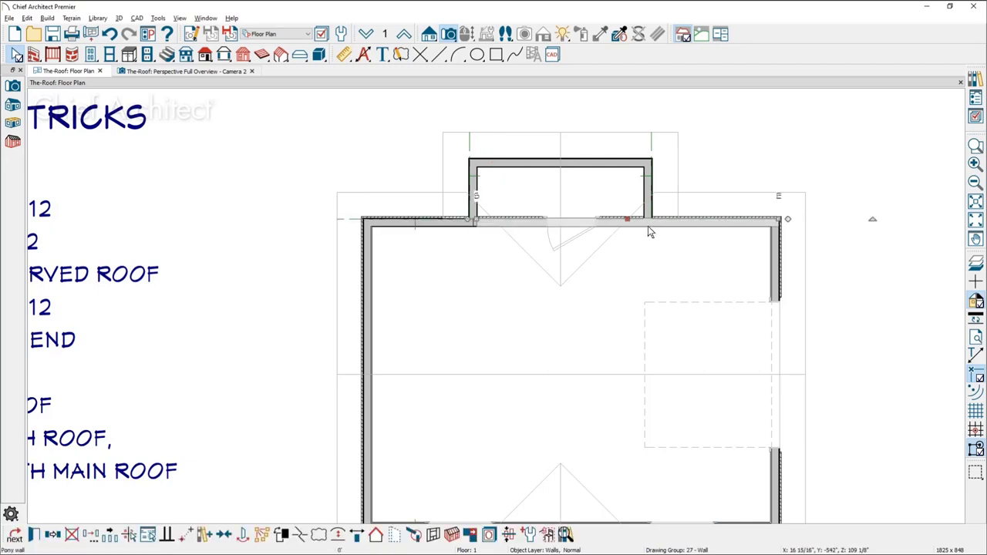
pyautogui.press('b')
pyautogui.click(647, 223)
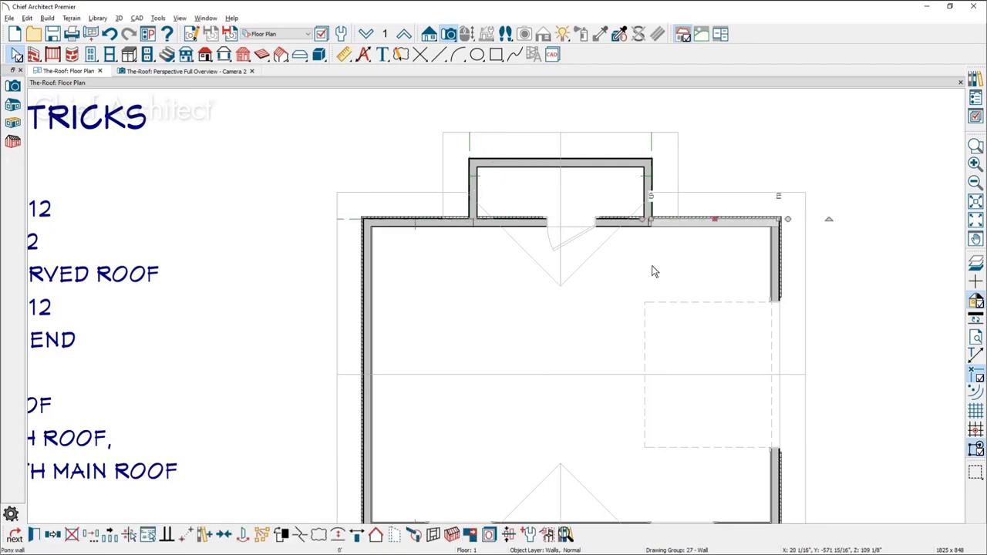
# - Make the door wall segment between the two breaks a full gable wall
pyautogui.click(512, 223)
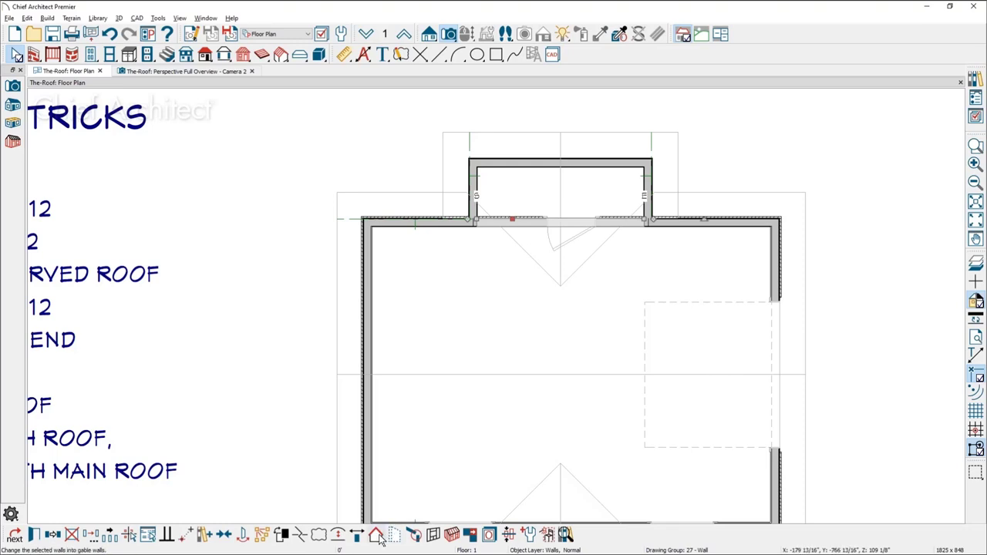
pyautogui.click(378, 536)
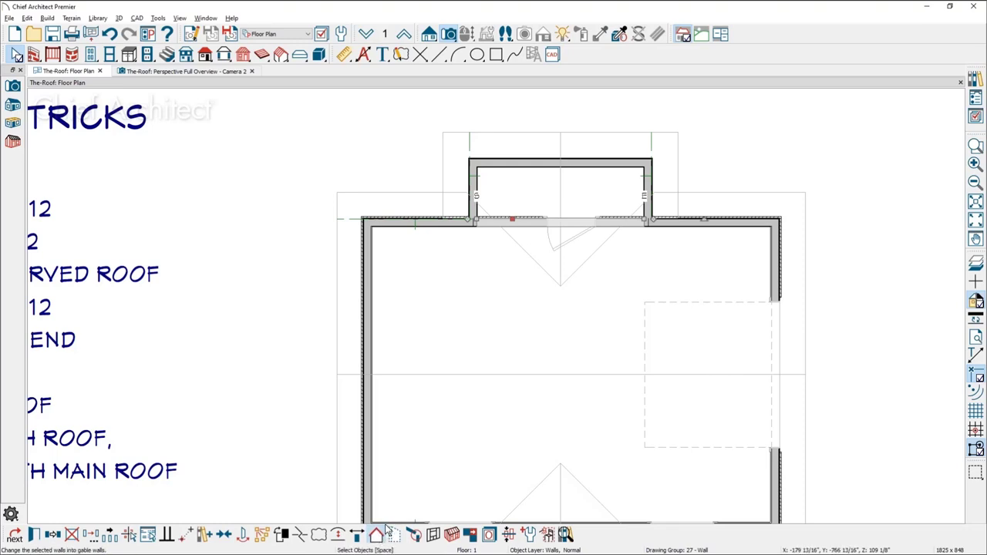
pyautogui.press('Escape')
# - Delete the three walls of the entry room outside the door
pyautogui.click(476, 174)
pyautogui.keyDown('shift'); pyautogui.click(502, 163); pyautogui.keyUp('shift')
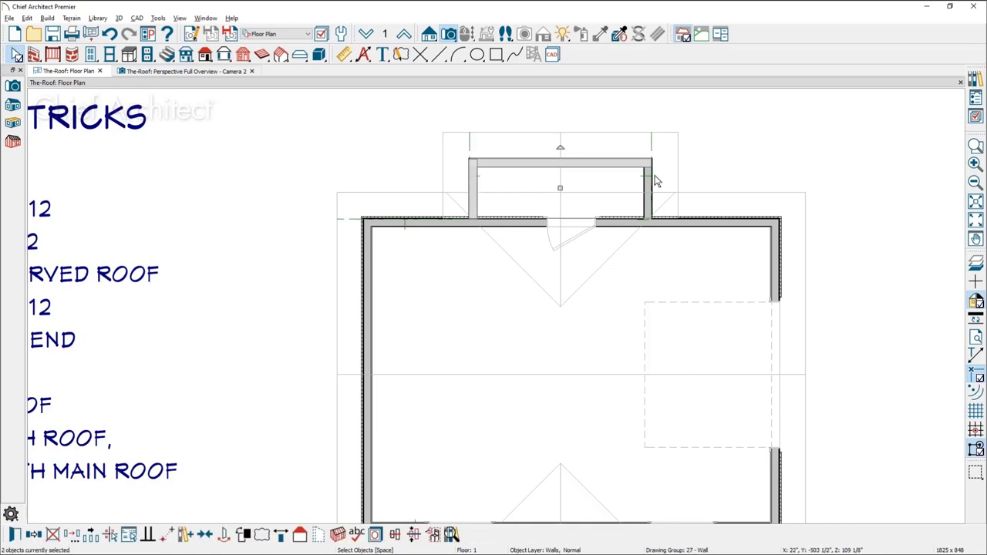
pyautogui.keyDown('shift'); pyautogui.click(646, 188); pyautogui.keyUp('shift')
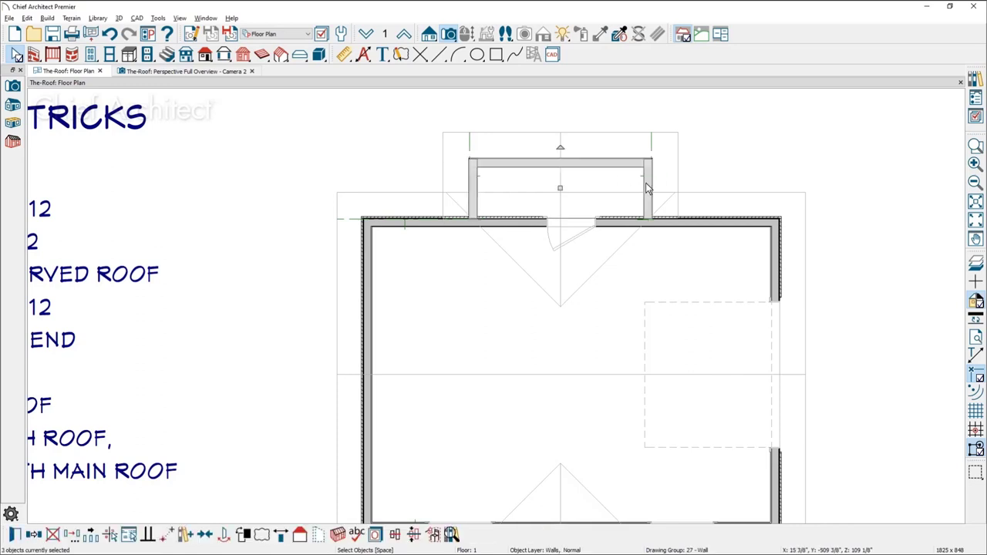
pyautogui.press('Delete')
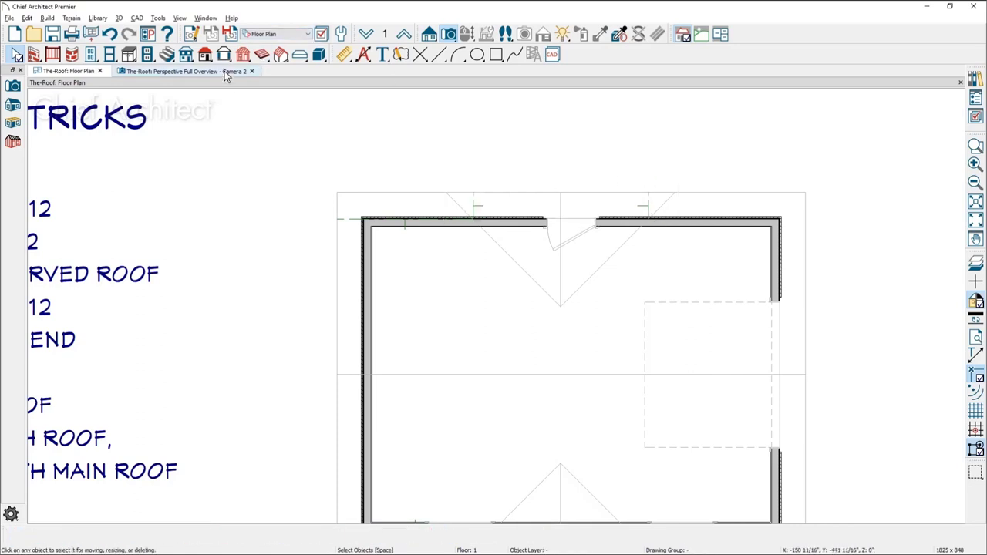
# - Examine the gable above the door in the 3D overview and the three wall segments that form the door wall
pyautogui.click(226, 71)
pyautogui.moveTo(502, 194); pyautogui.dragTo(571, 291)
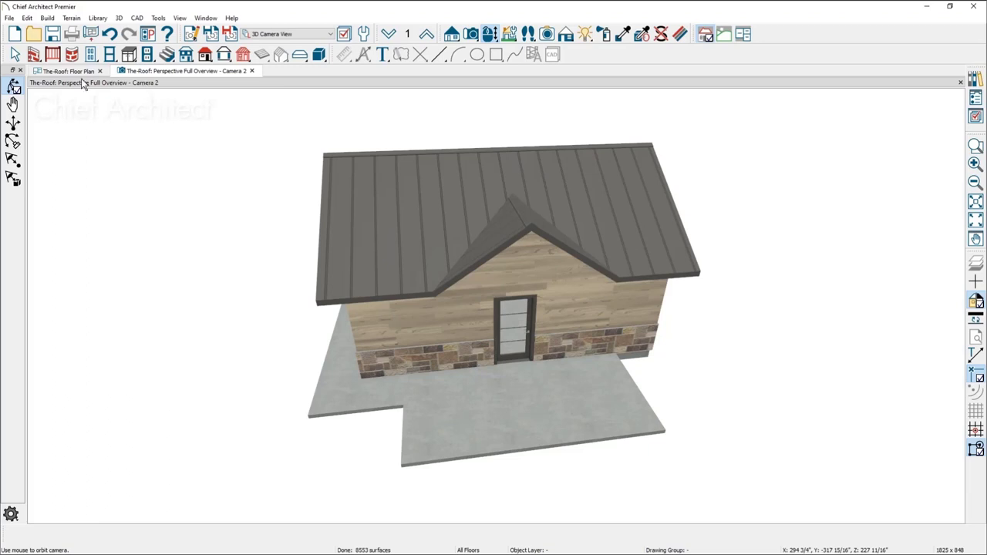
pyautogui.click(413, 335)
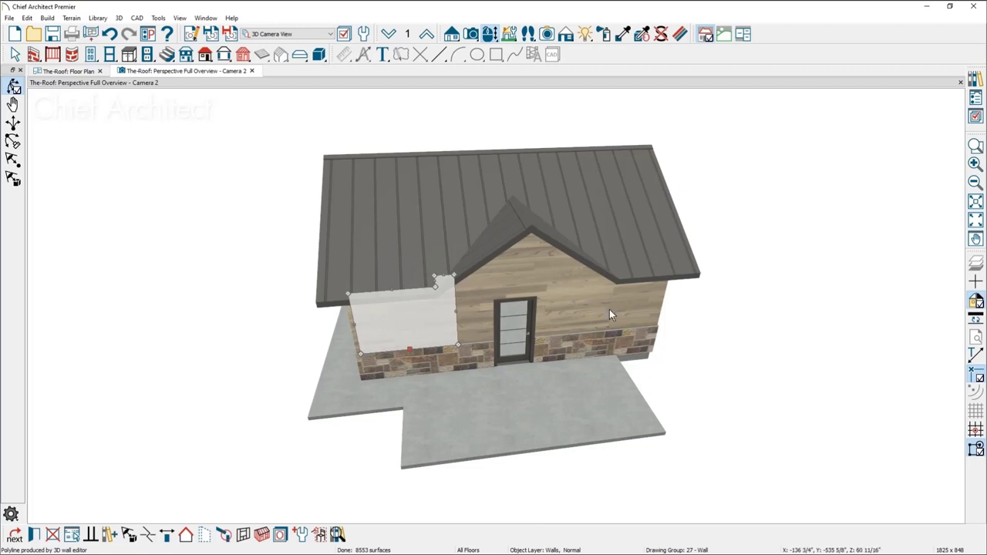
pyautogui.press('Escape')
pyautogui.click(640, 309)
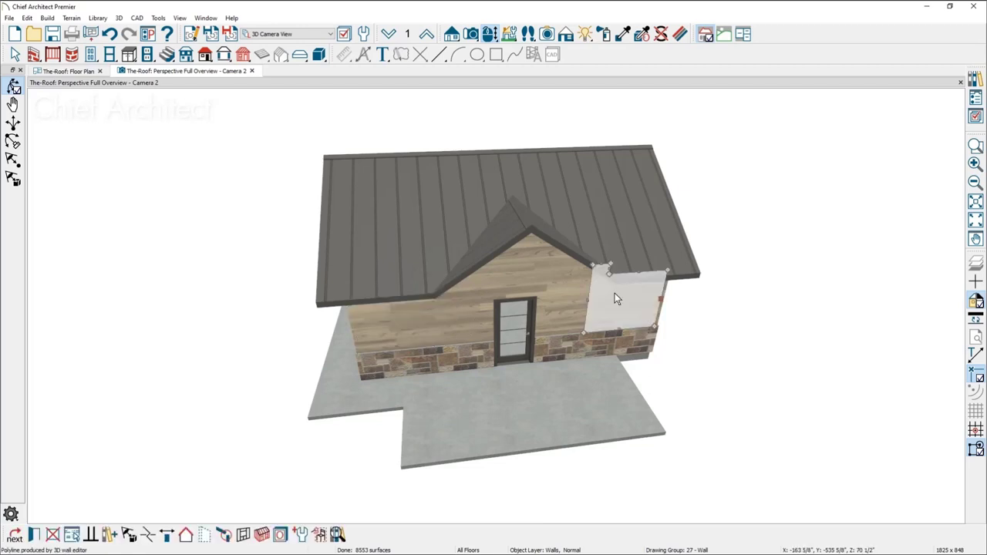
pyautogui.press('Escape')
pyautogui.click(556, 313)
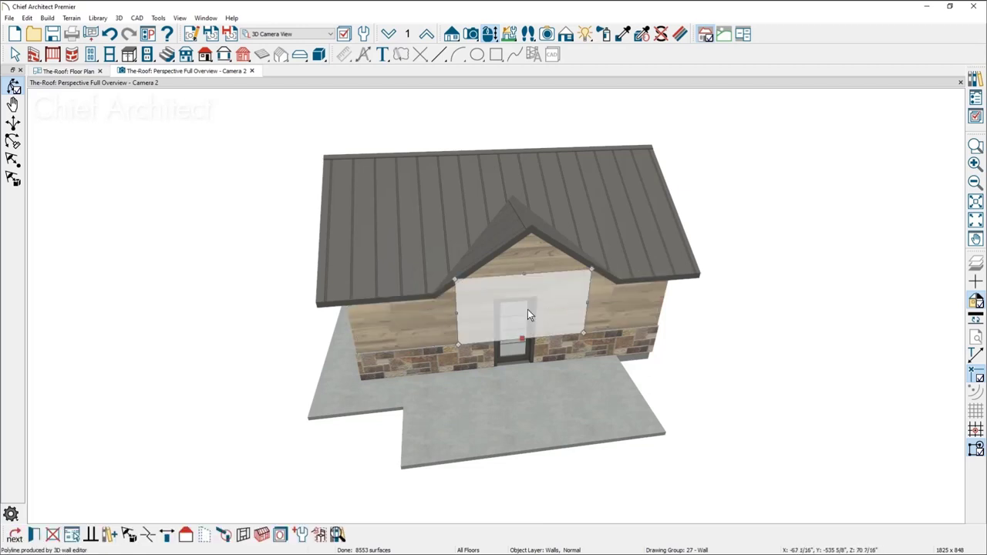
pyautogui.click(404, 318)
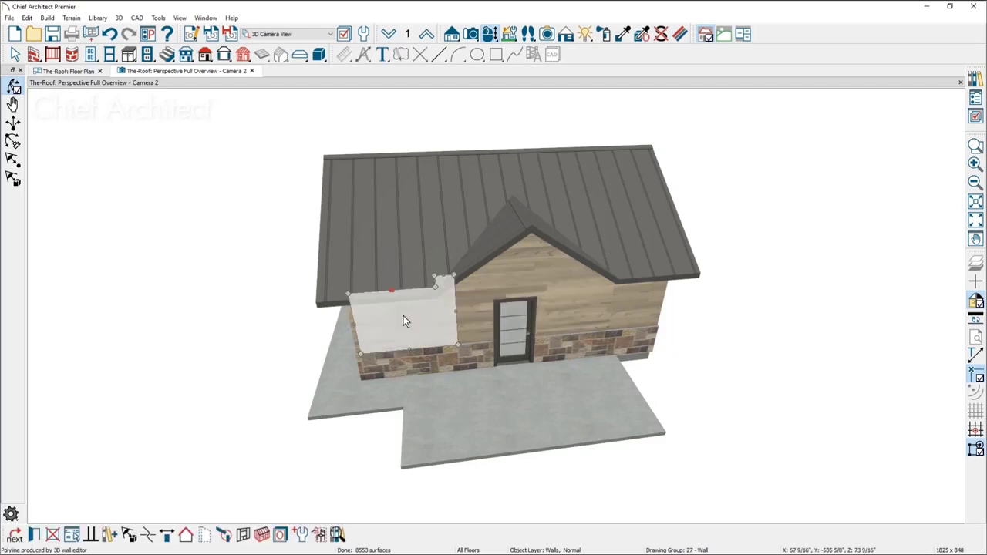
pyautogui.click(475, 314)
# - Delete the three walls of the small bump-out on the window side of the main room
pyautogui.click(67, 71)
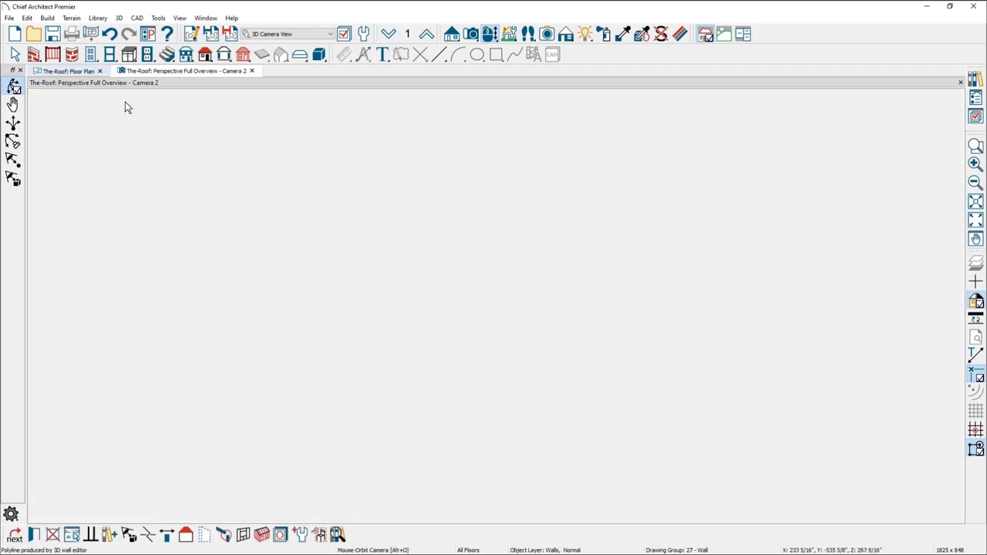
pyautogui.moveTo(485, 287); pyautogui.dragTo(463, 199, button='middle')
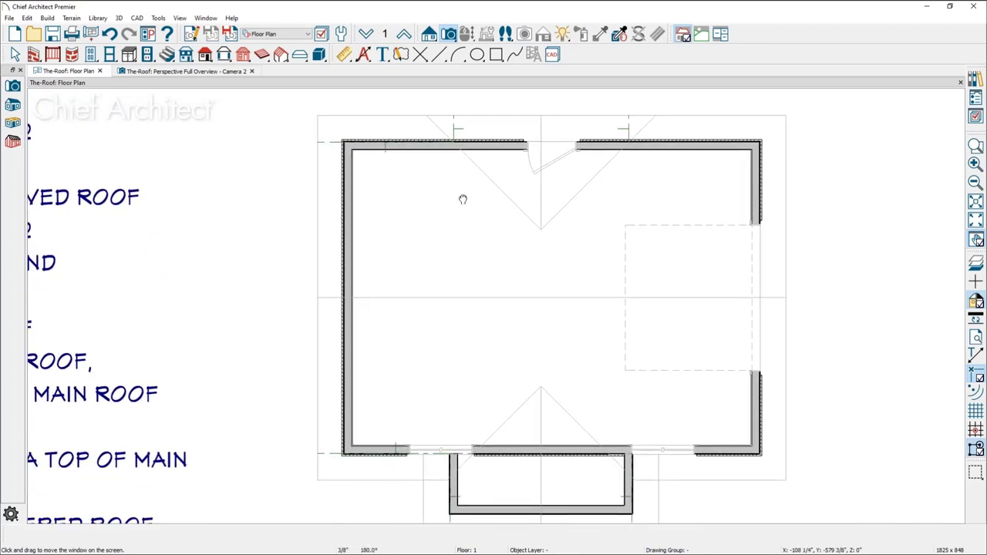
pyautogui.moveTo(462, 165); pyautogui.dragTo(445, 205, button='middle')
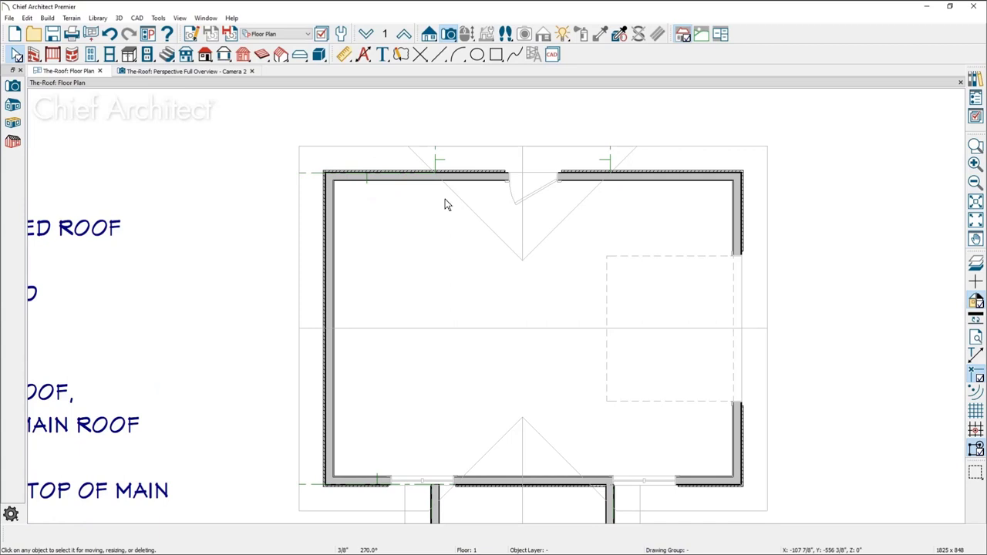
pyautogui.click(200, 71)
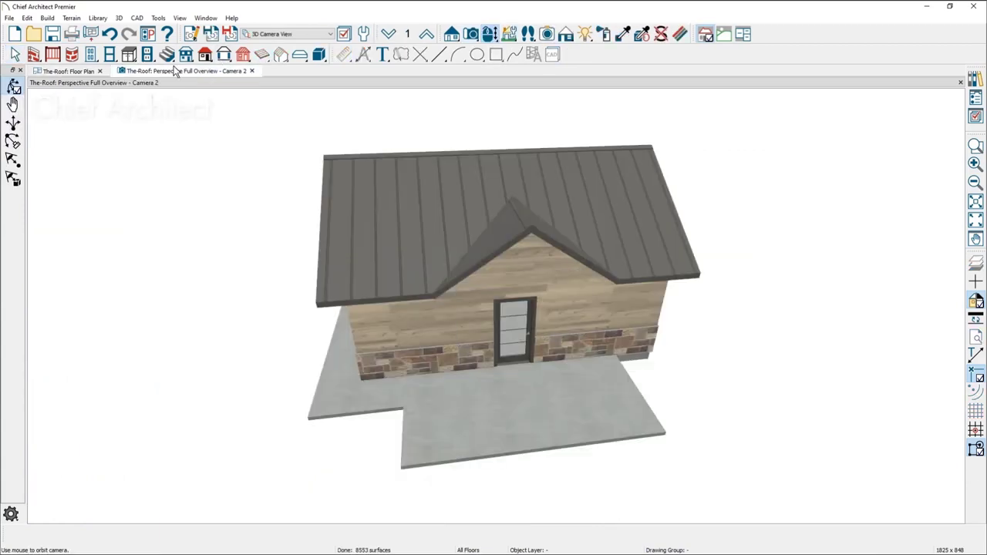
pyautogui.click(67, 71)
pyautogui.moveTo(527, 373); pyautogui.dragTo(468, 148, button='middle')
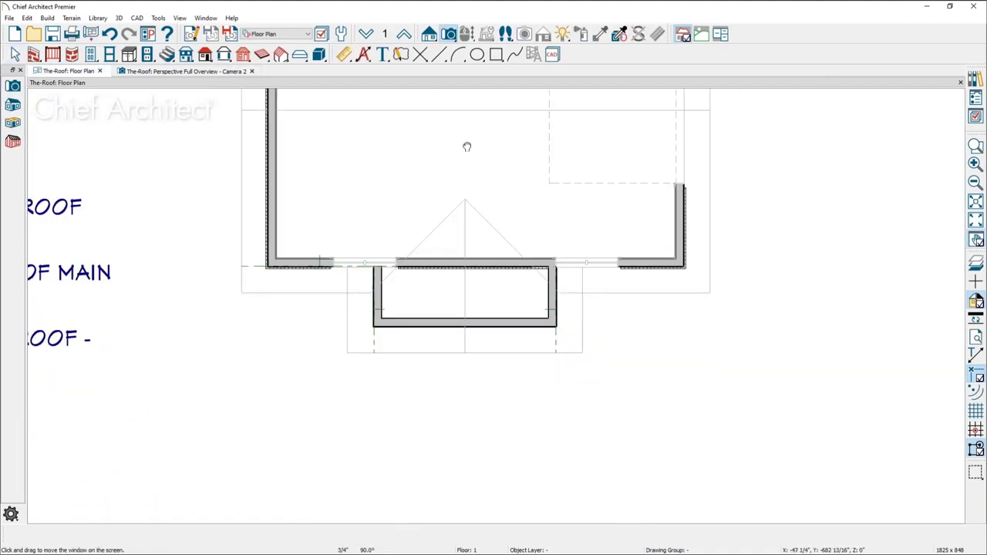
pyautogui.click(377, 297)
pyautogui.keyDown('shift'); pyautogui.click(432, 320); pyautogui.keyUp('shift')
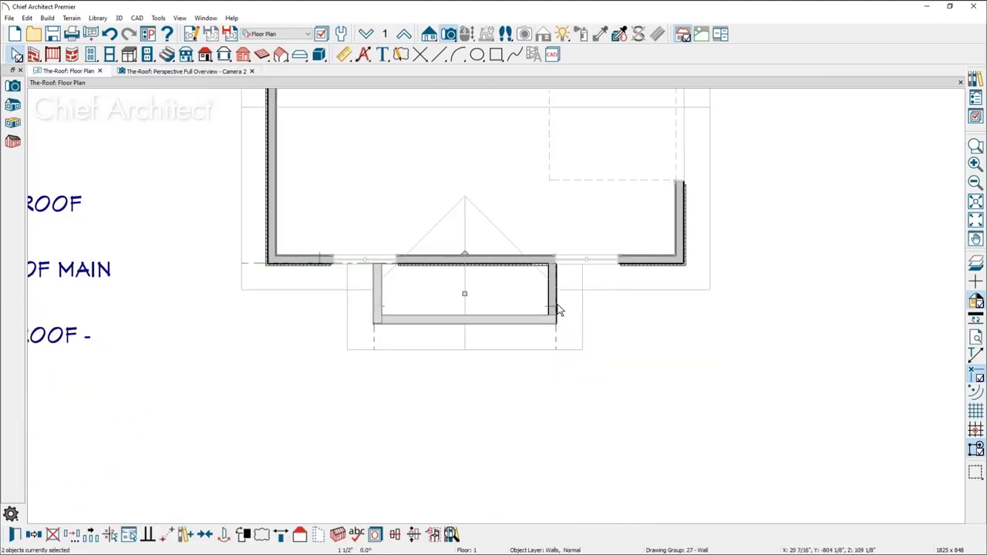
pyautogui.keyDown('shift'); pyautogui.click(553, 306); pyautogui.keyUp('shift')
pyautogui.press('Delete')
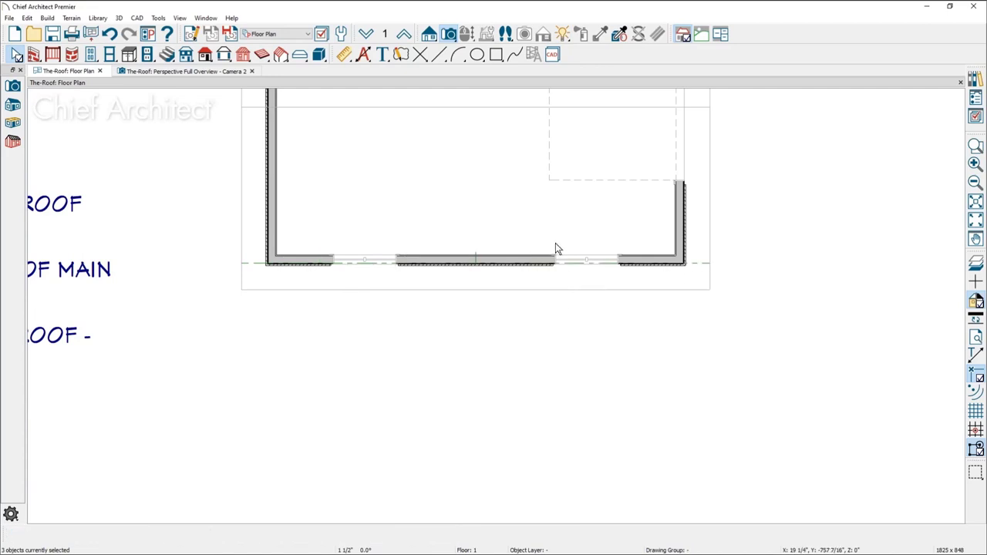
# - Draw a gable/roof line about 12'-2 1/4" long just outside the window wall, centred along the middle of the wall
pyautogui.click(206, 56)
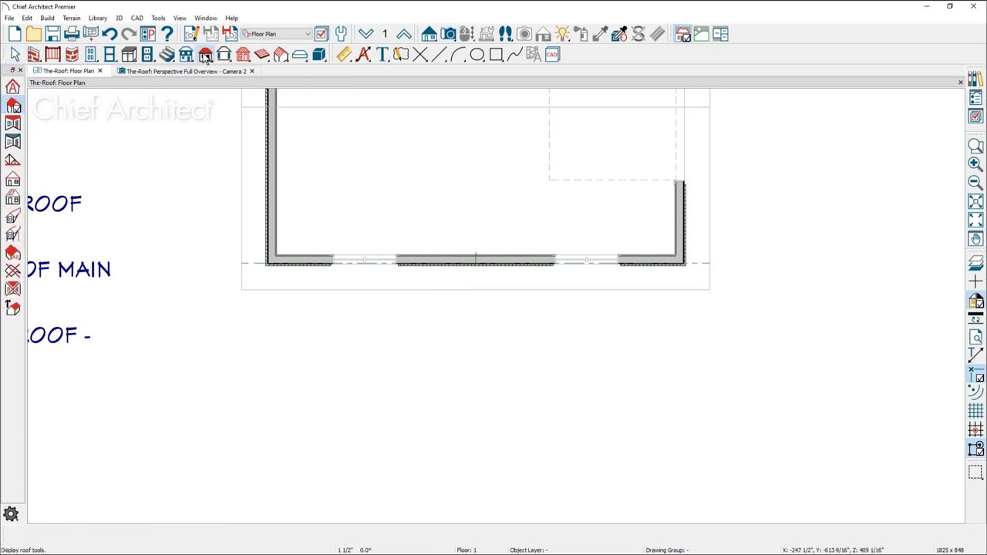
pyautogui.click(13, 179)
pyautogui.moveTo(382, 273); pyautogui.dragTo(574, 274)
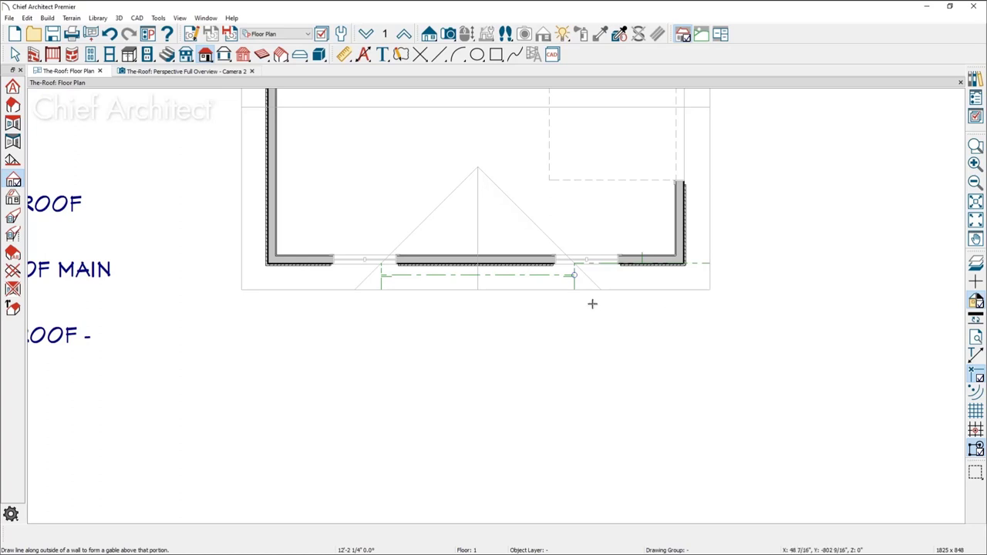
# - Extend both ends of the gable line past the middles of the windows, to about 16'-7" long overall
pyautogui.scroll(3, 543, 290)
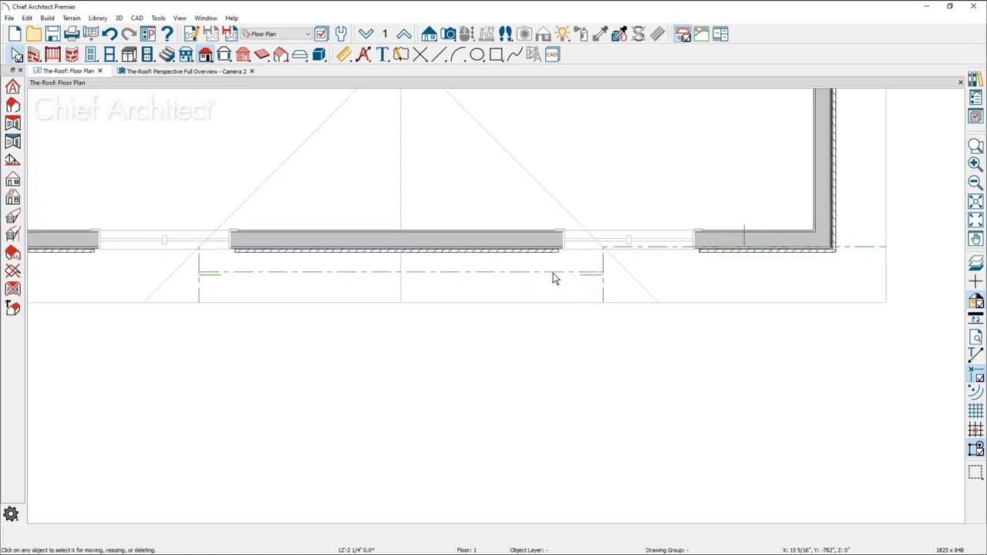
pyautogui.click(580, 272)
pyautogui.moveTo(600, 272); pyautogui.dragTo(653, 271)
pyautogui.scroll(-1, 652, 318)
pyautogui.scroll(-1, 679, 447)
pyautogui.scroll(1, 540, 432)
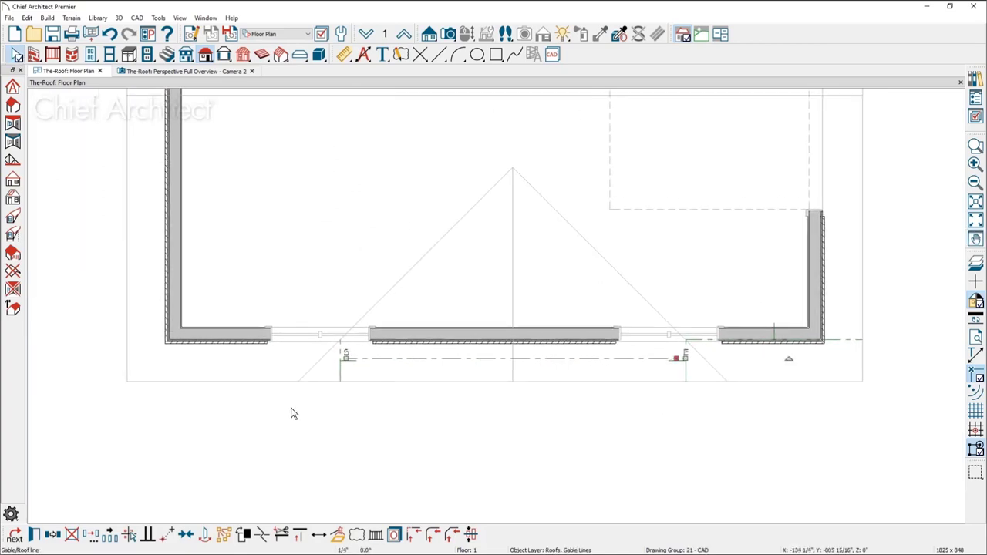
pyautogui.moveTo(345, 358); pyautogui.dragTo(272, 359)
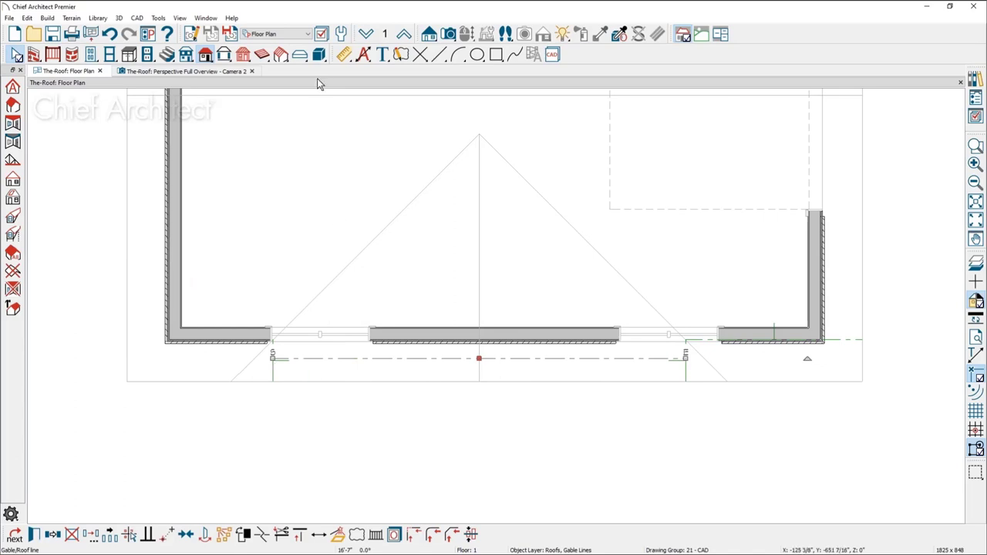
# - Examine the gable over the window wall in the floor plan and from several angles in the 3D overview
pyautogui.scroll(-1, 517, 284)
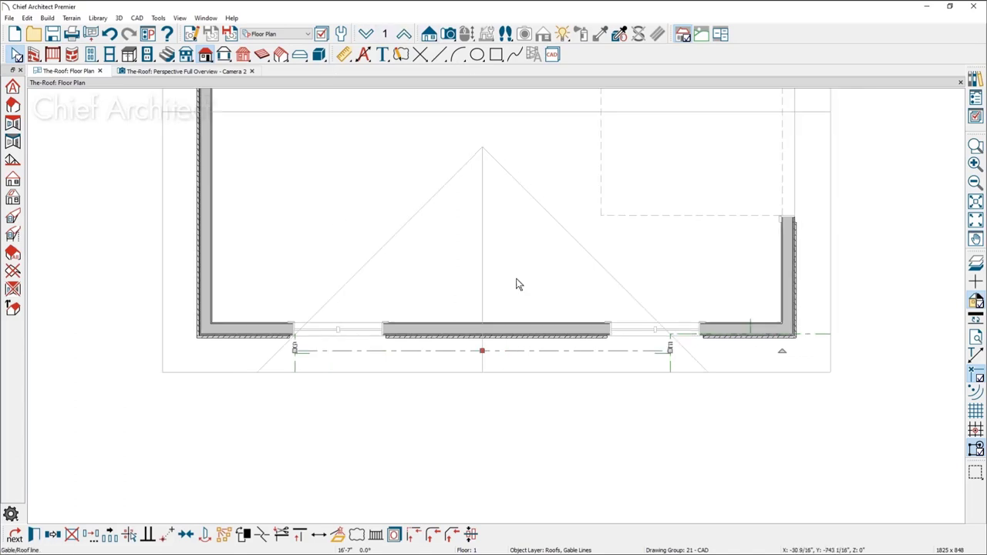
pyautogui.scroll(-1, 519, 279)
pyautogui.moveTo(520, 275)
pyautogui.mouseDown(button='middle')
pyautogui.moveTo(527, 348)
pyautogui.moveTo(517, 410)
pyautogui.mouseUp(button='middle')
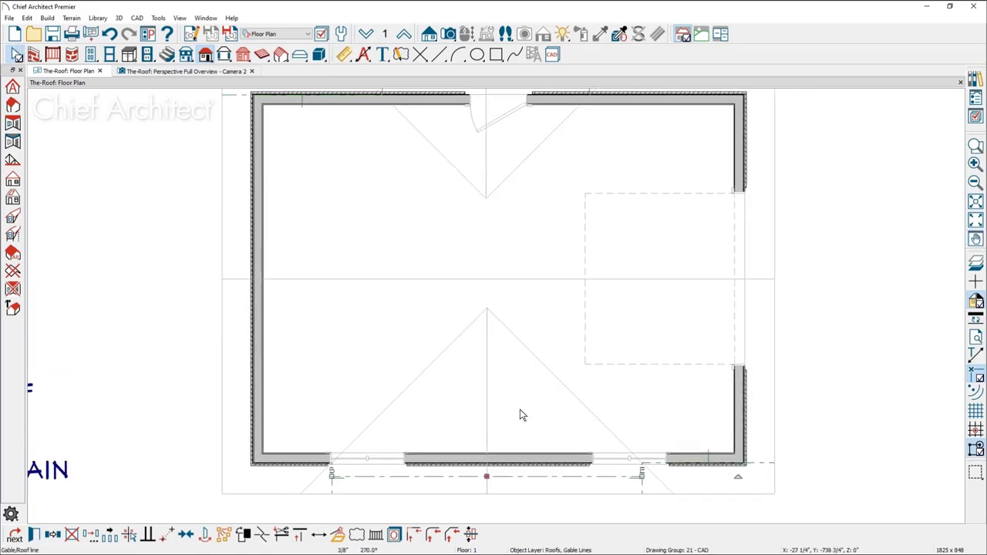
pyautogui.scroll(-1, 520, 416)
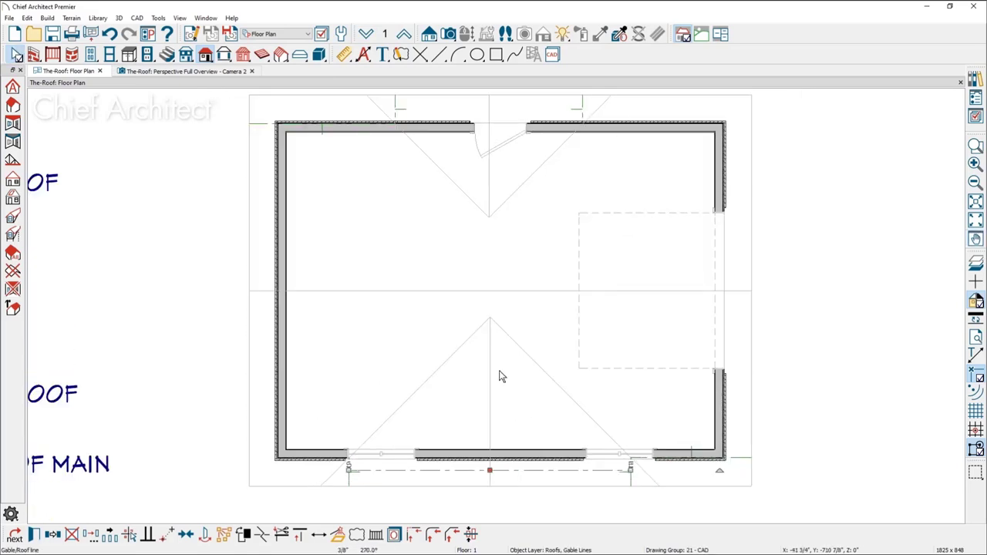
pyautogui.click(190, 72)
pyautogui.moveTo(452, 309); pyautogui.dragTo(765, 298)
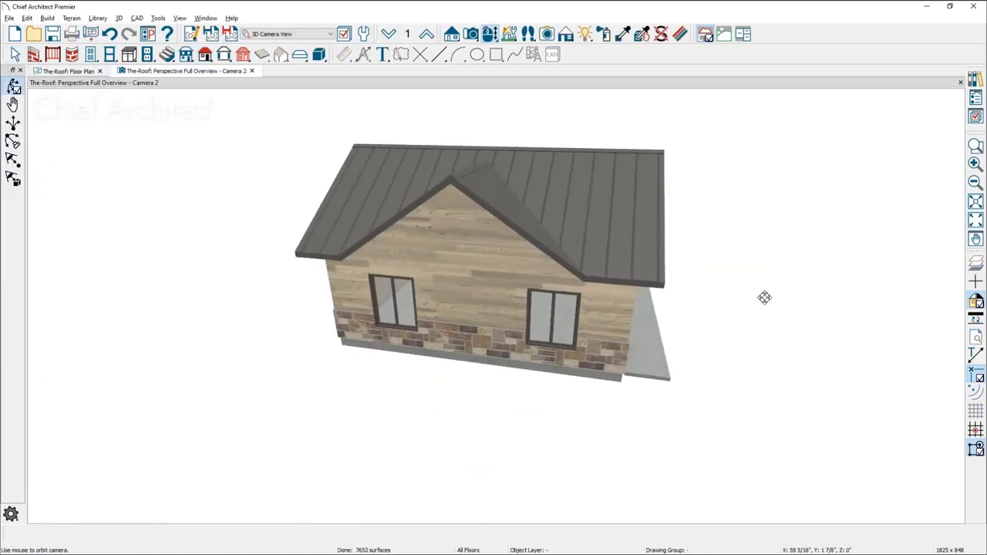
pyautogui.scroll(3, 664, 270)
pyautogui.moveTo(655, 275); pyautogui.dragTo(697, 313)
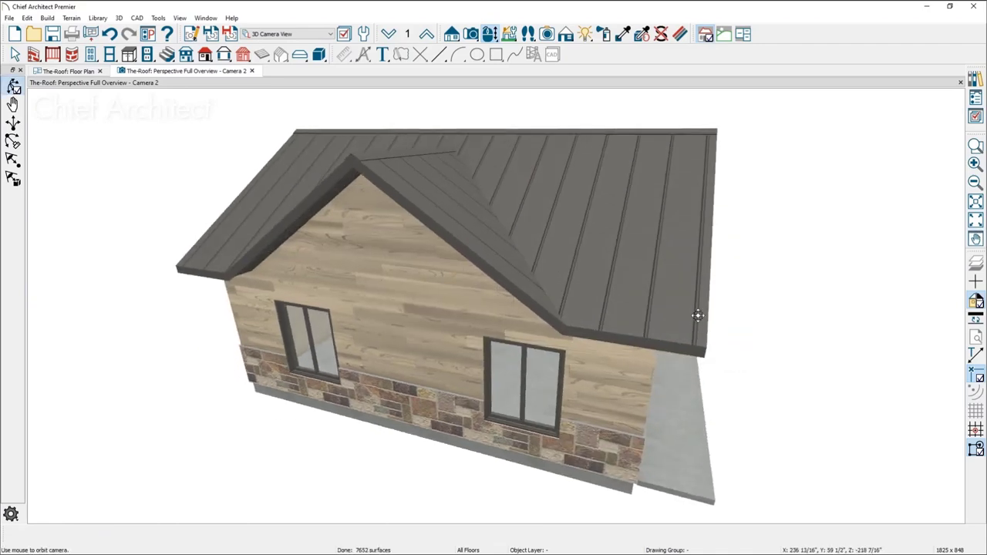
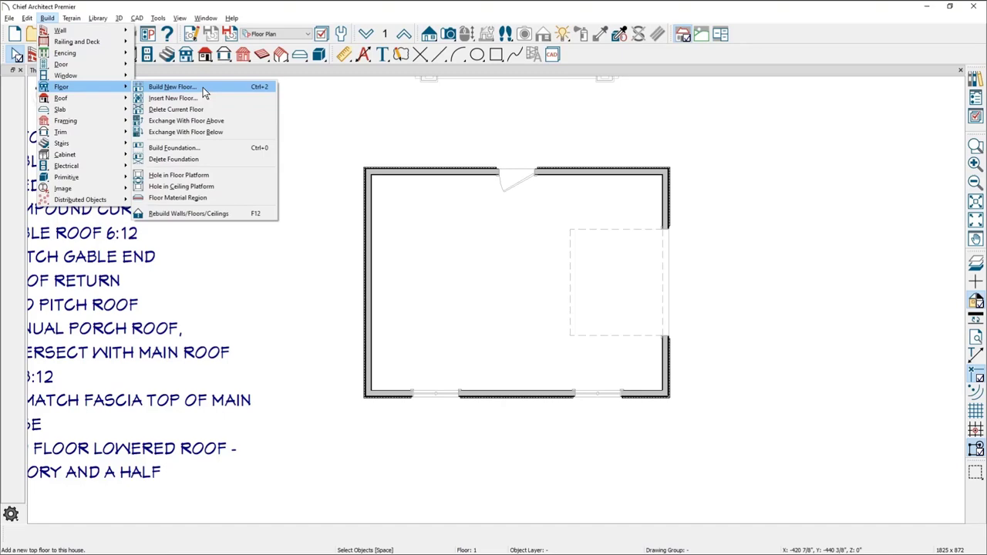
pyautogui.click(203, 87)
pyautogui.click(465, 295)
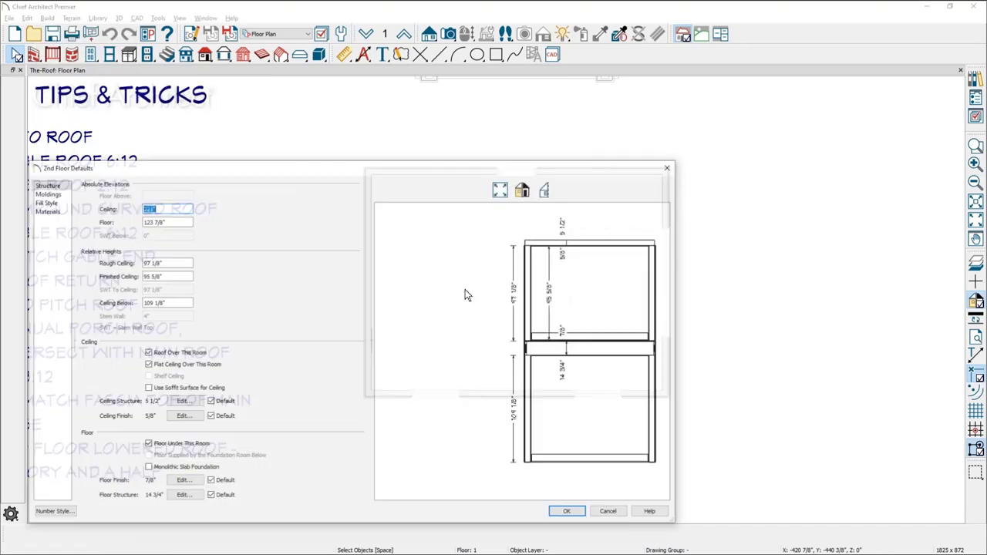
pyautogui.click(569, 513)
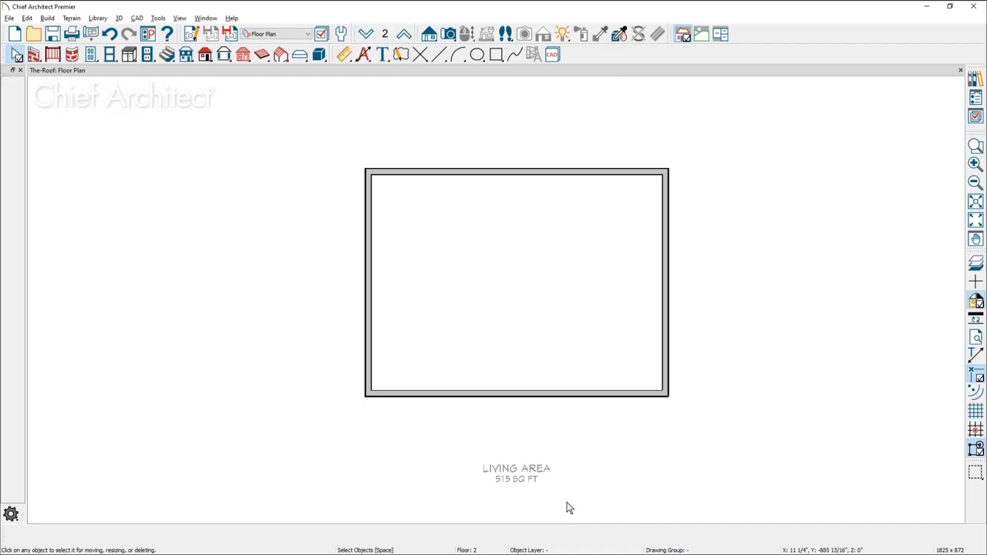
pyautogui.click(449, 36)
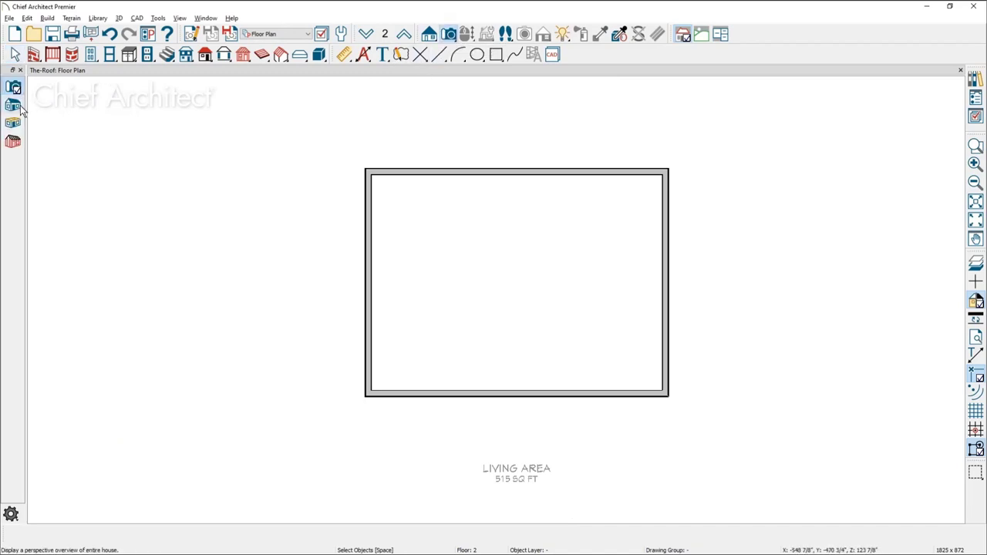
pyautogui.click(366, 35)
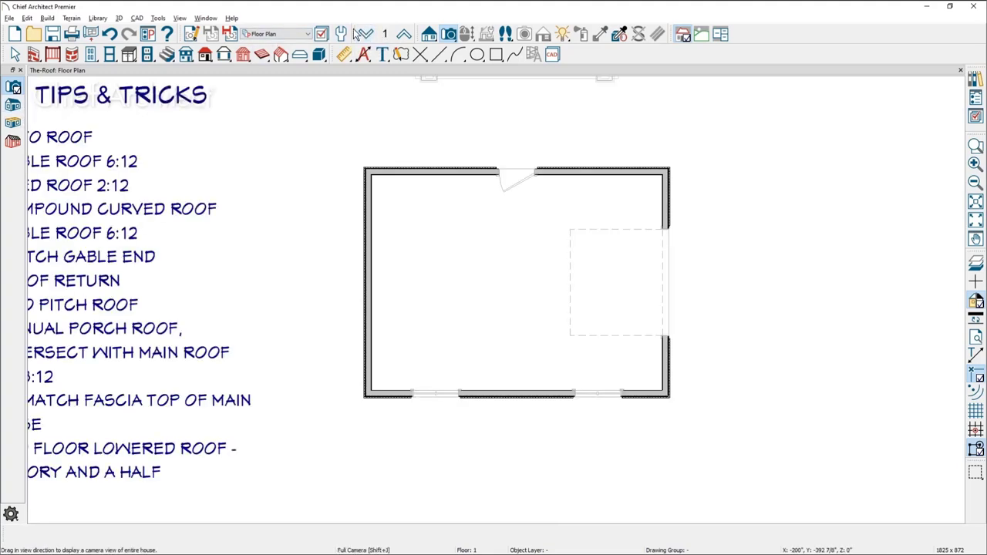
pyautogui.click(111, 34)
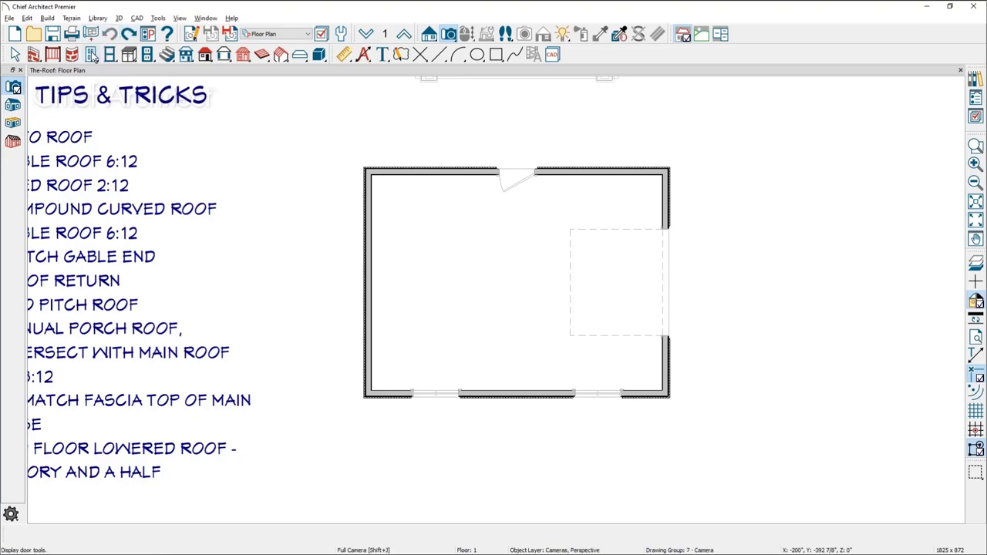
# - Draw an interior wall inside the first-floor room
pyautogui.click(33, 54)
pyautogui.click(15, 105)
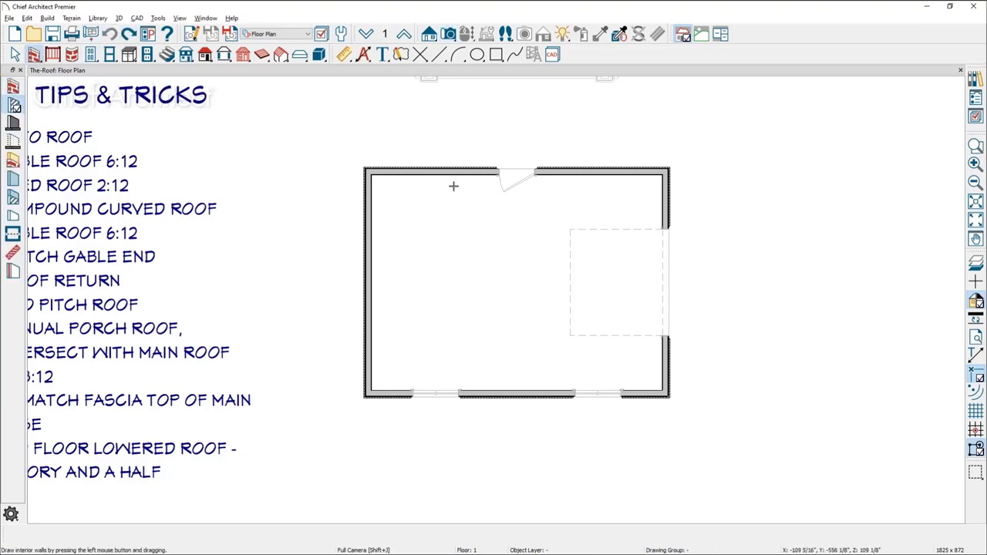
# - Draw an interior wall spanning the building between the door and the solid end wall, and raise the smaller room's ceiling by 12 inches
pyautogui.moveTo(464, 176); pyautogui.dragTo(483, 394)
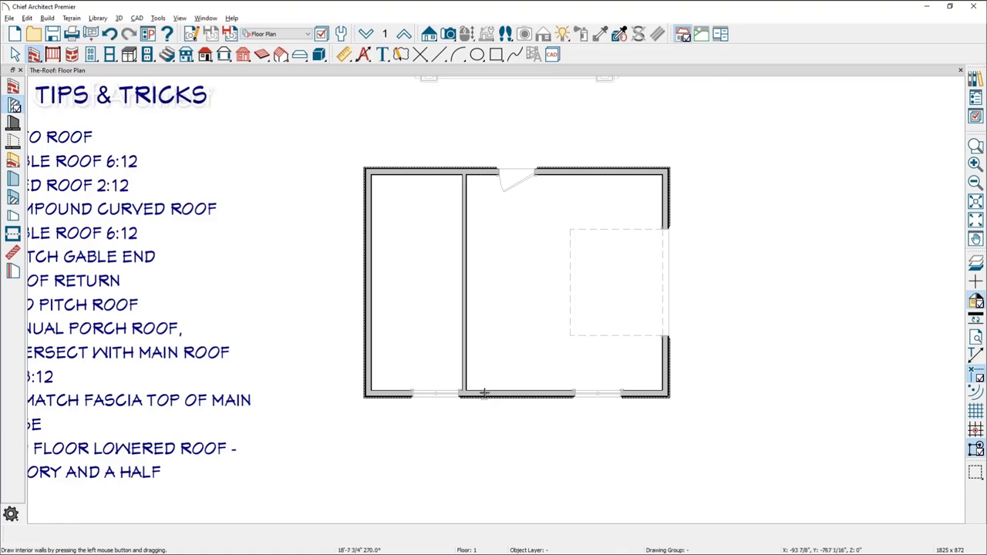
pyautogui.click(402, 326)
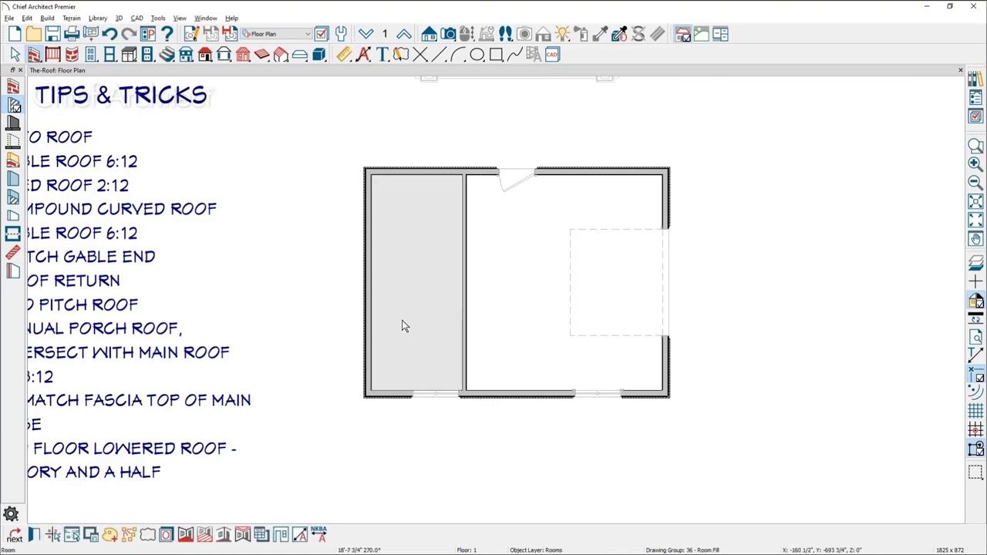
pyautogui.doubleClick(402, 327)
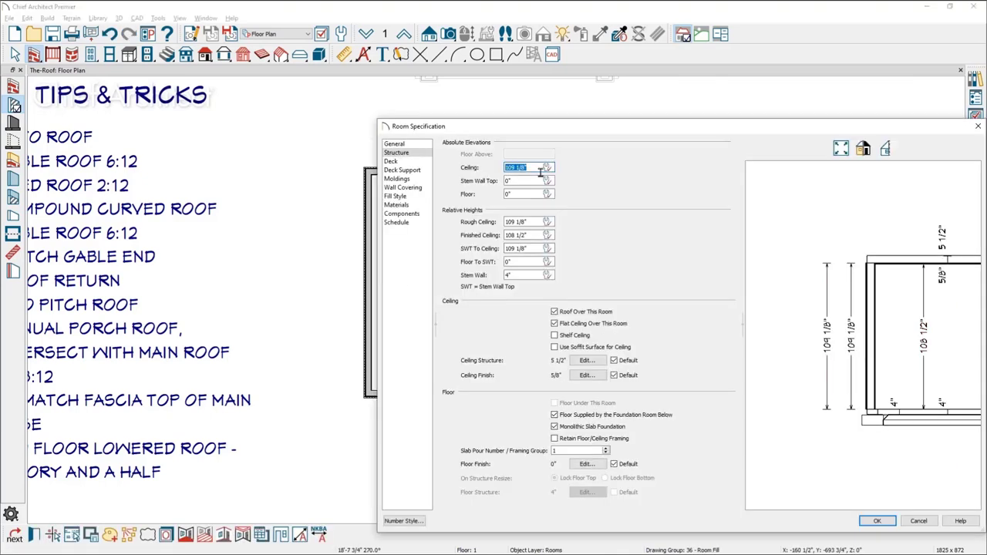
pyautogui.click(540, 172)
pyautogui.write('+12')
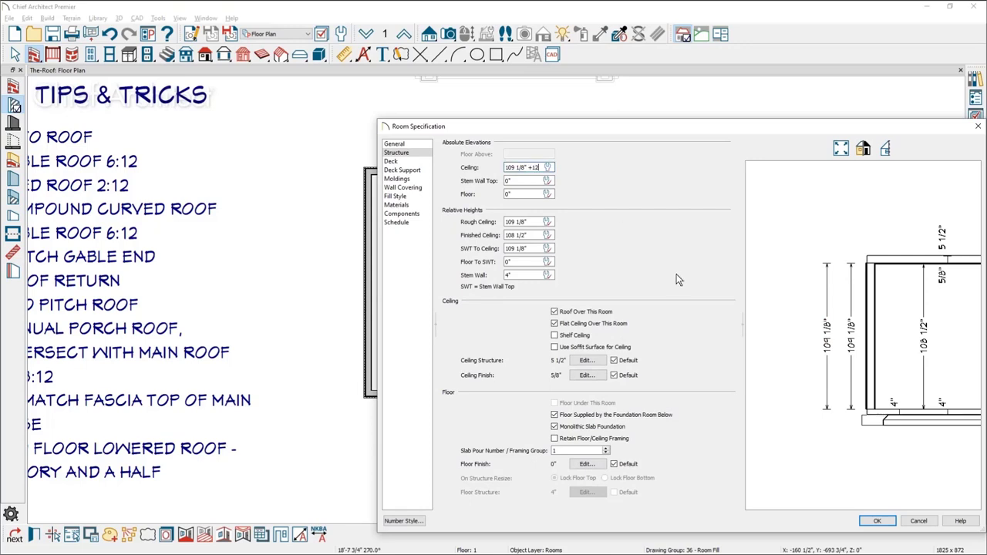
pyautogui.click(877, 521)
pyautogui.click(536, 436)
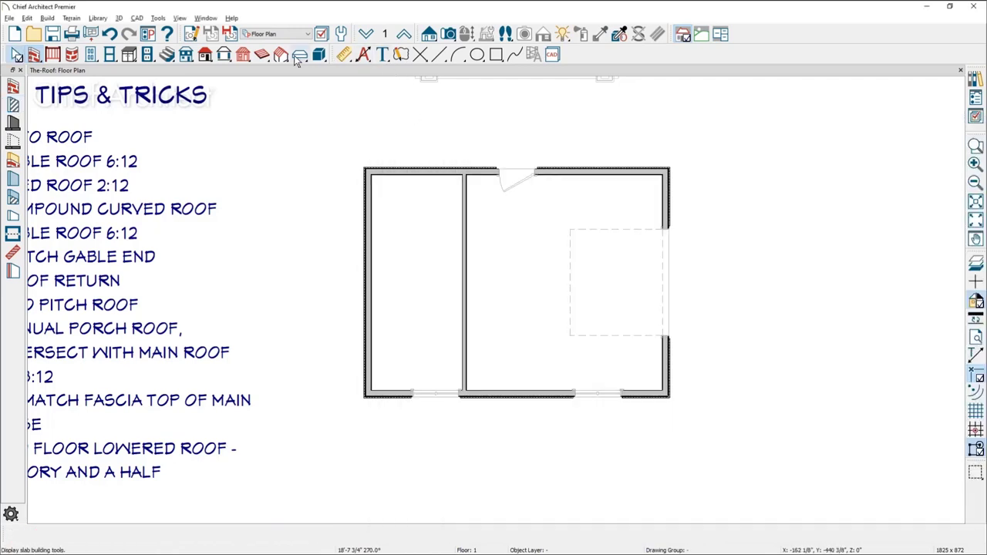
# - Create a perspective full overview of the building and examine the stepped ceilings from the two-window side
pyautogui.click(451, 35)
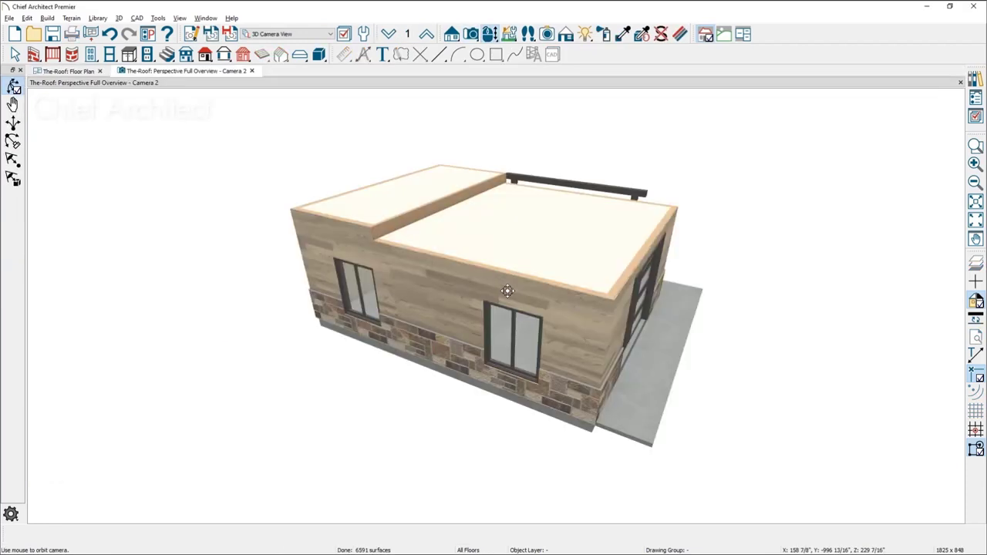
pyautogui.moveTo(504, 286); pyautogui.dragTo(525, 269)
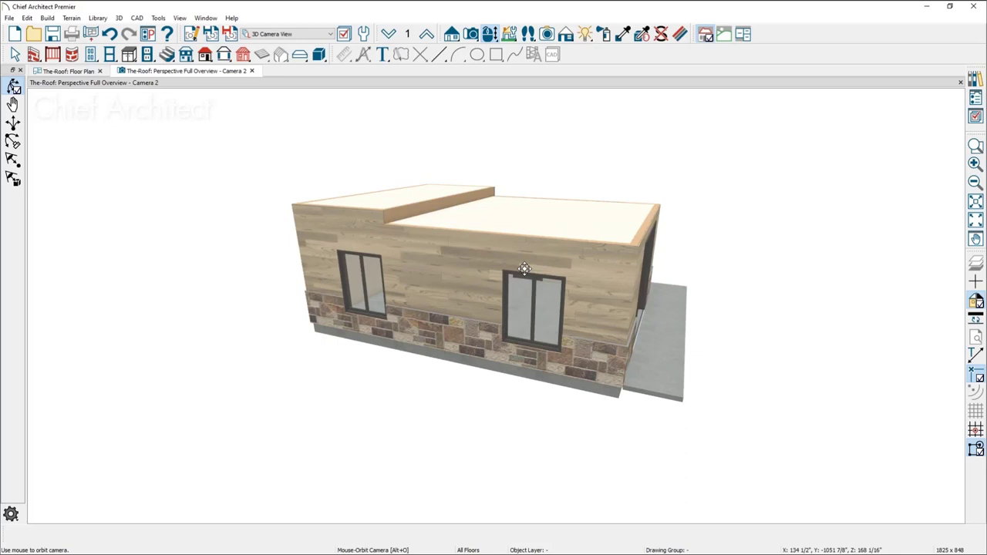
pyautogui.scroll(3, 394, 182)
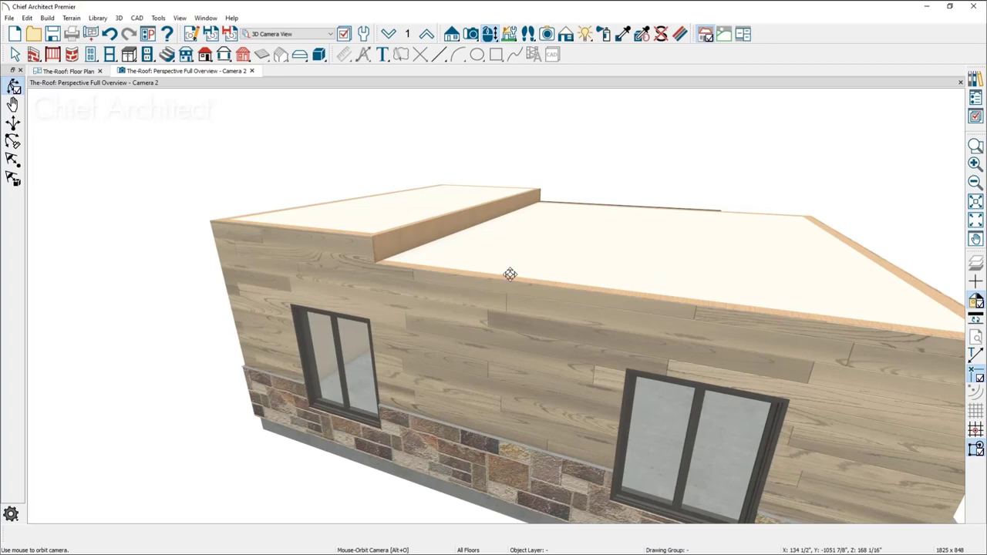
pyautogui.moveTo(555, 273); pyautogui.dragTo(441, 258)
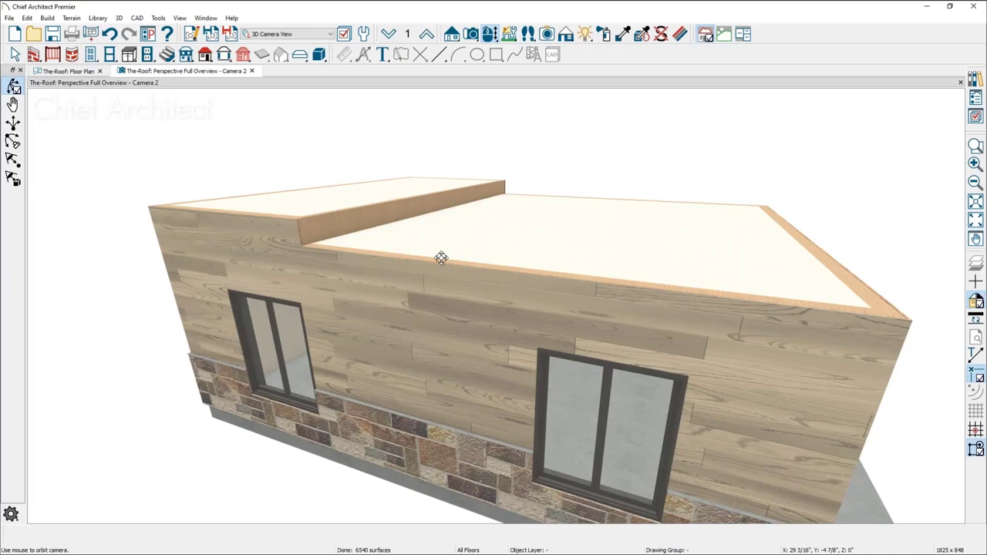
# - Build a new second floor above the current floor using the default second-floor settings
pyautogui.click(47, 17)
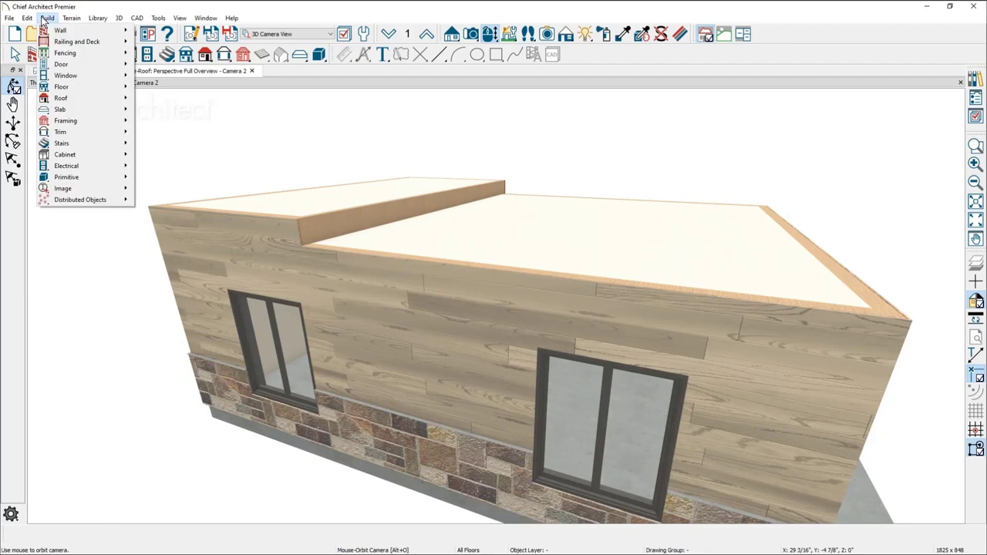
pyautogui.moveTo(66, 111)
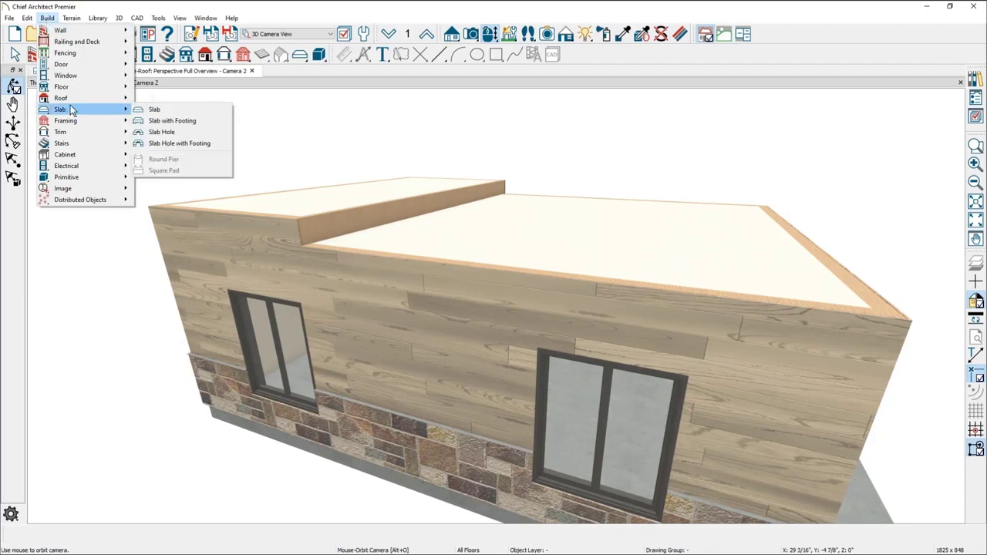
pyautogui.moveTo(80, 91)
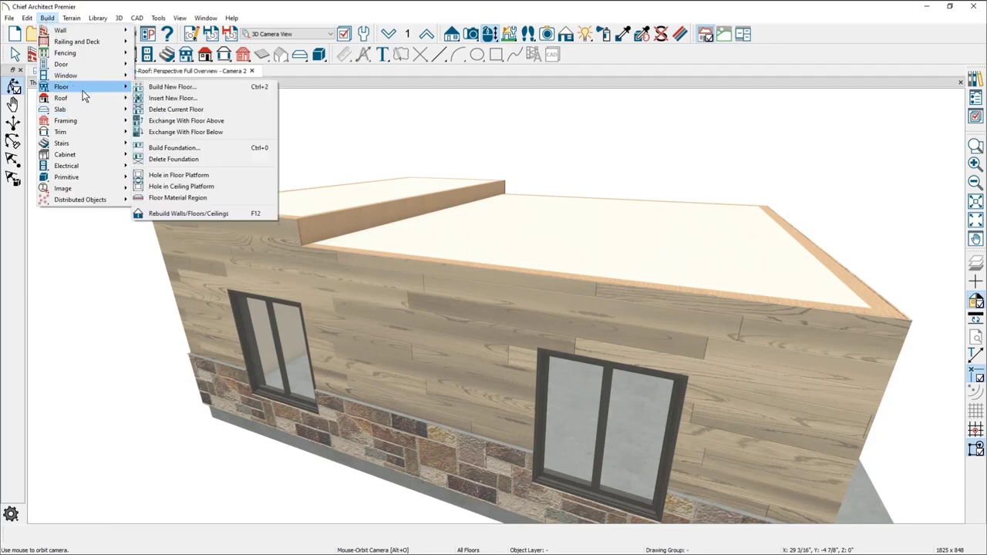
pyautogui.click(175, 89)
pyautogui.click(477, 290)
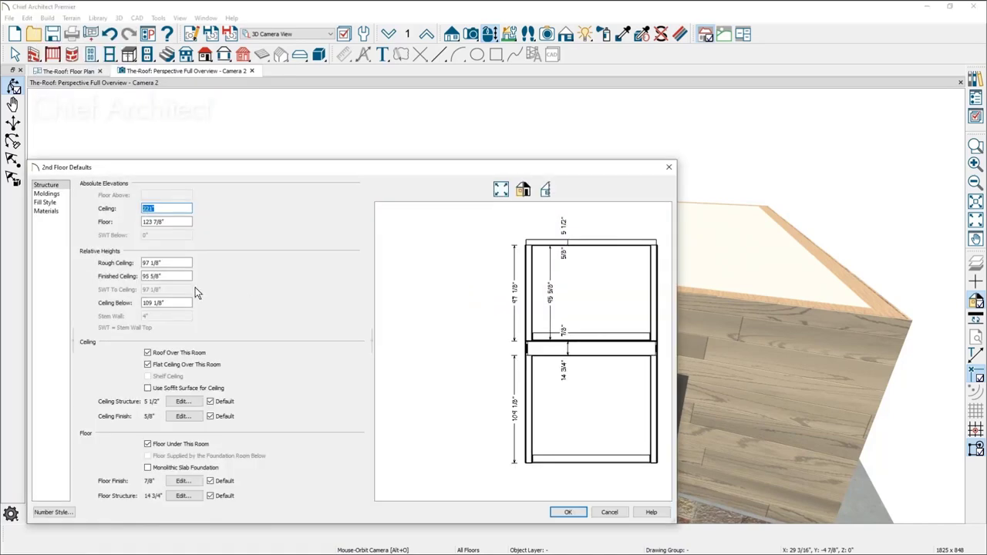
pyautogui.click(568, 512)
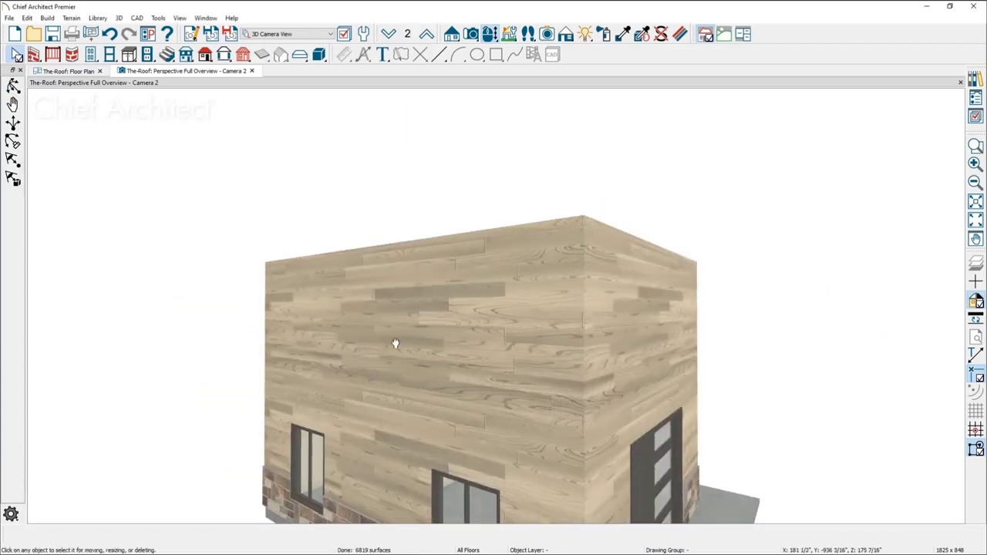
# - Build the roof with automatic rebuilding, a 6 in 12 pitch, the top floor ignored, and the roof raised 60 inches from ceiling height
pyautogui.moveTo(394, 344); pyautogui.dragTo(378, 287, button='middle')
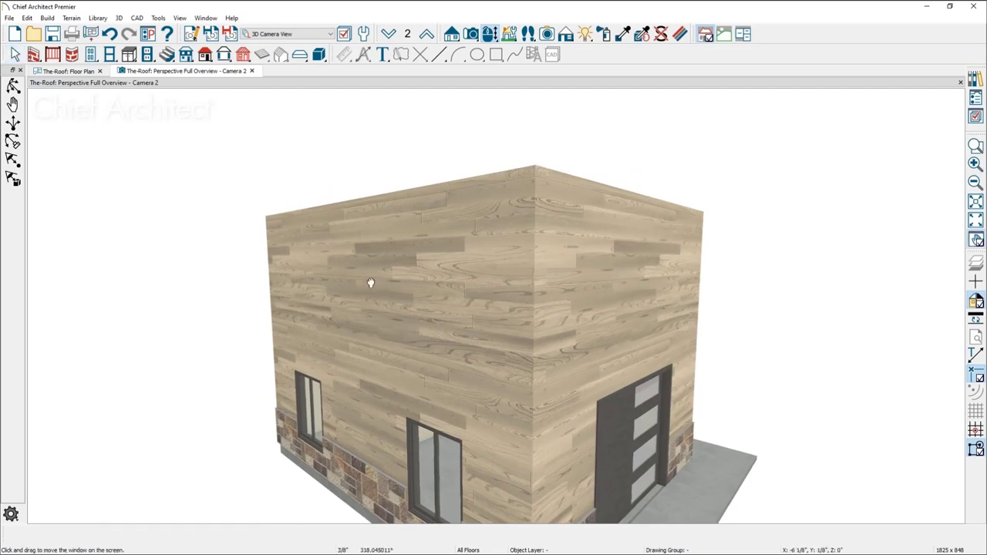
pyautogui.hotkey('ctrl', 'shift', 'r')
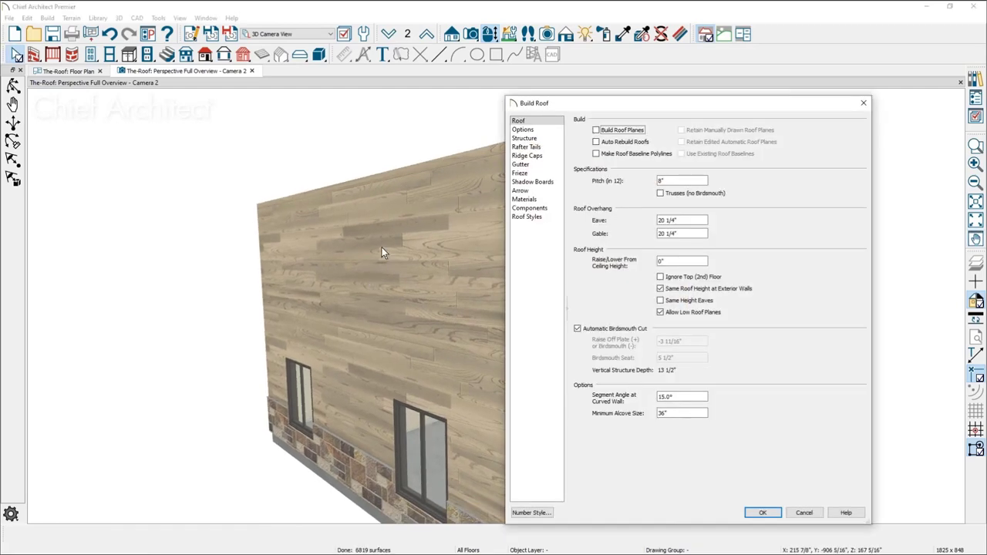
pyautogui.click(606, 144)
pyautogui.doubleClick(671, 181)
pyautogui.write('6')
pyautogui.click(661, 277)
pyautogui.doubleClick(670, 261)
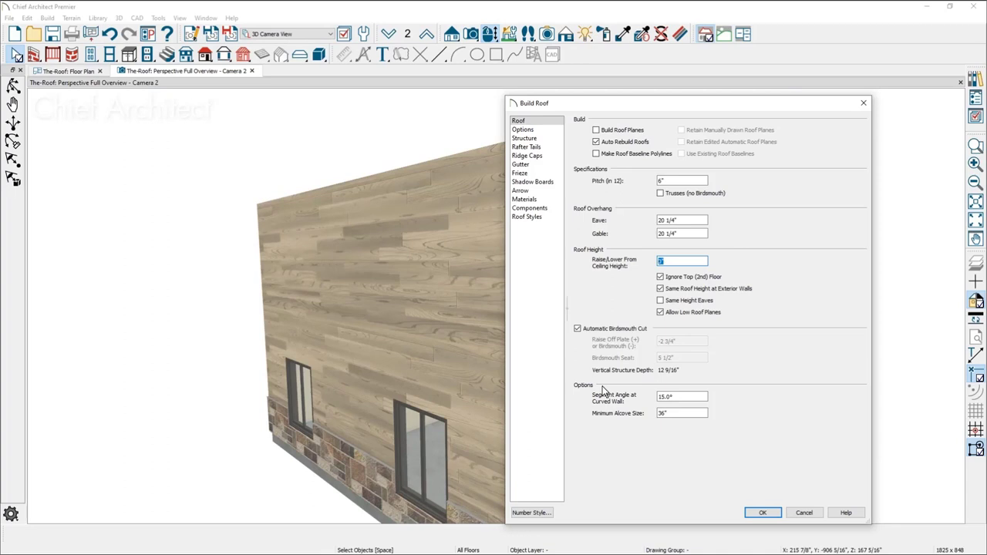
pyautogui.write('60')
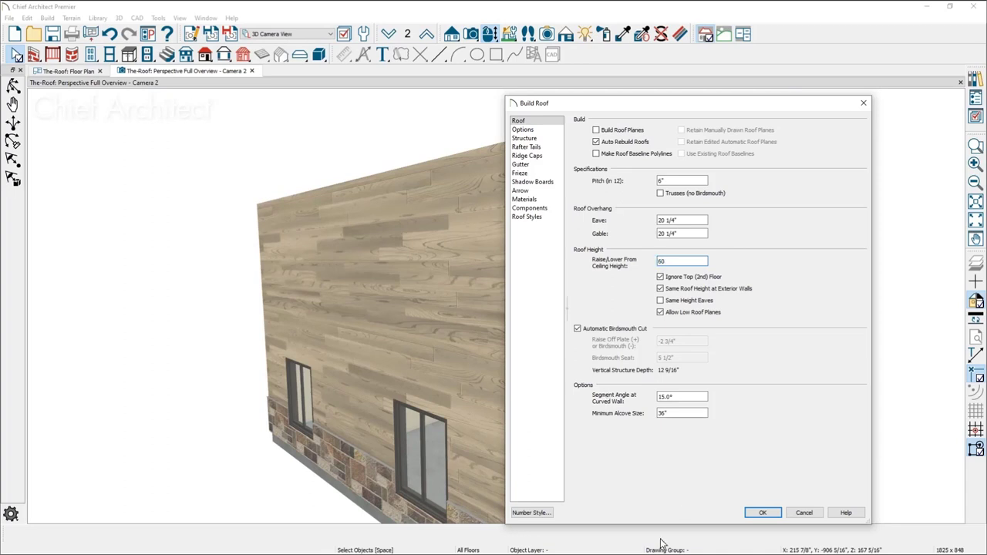
pyautogui.click(763, 513)
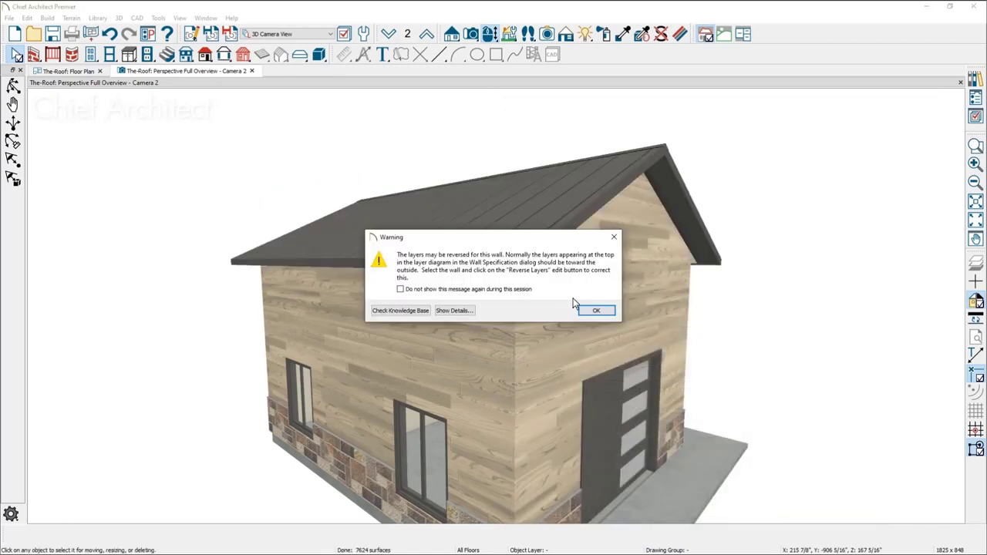
pyautogui.click(597, 311)
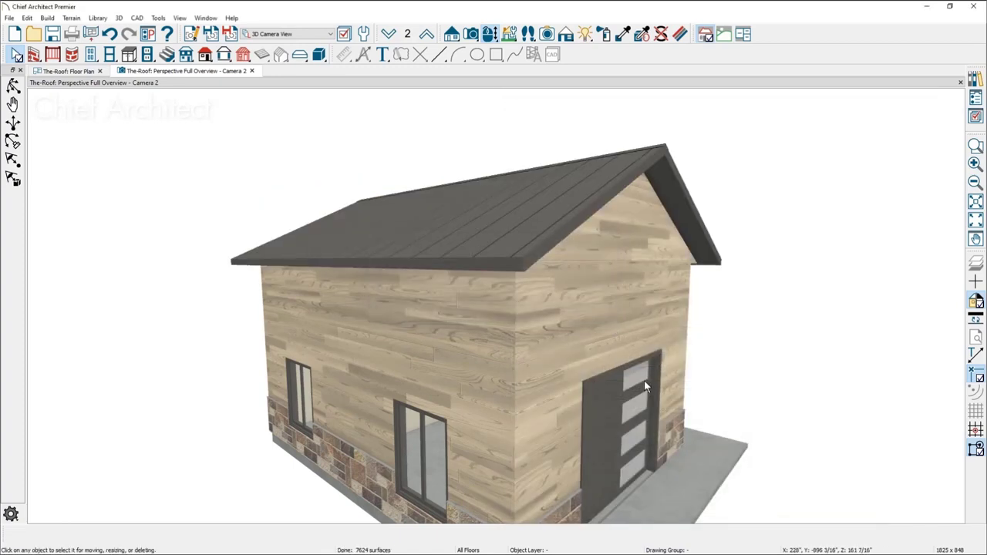
# - Inspect the garage-door gable end in Glass House rendering and switch the view to Vector View rendering
pyautogui.moveTo(642, 378); pyautogui.dragTo(624, 387, button='middle')
pyautogui.click(565, 34)
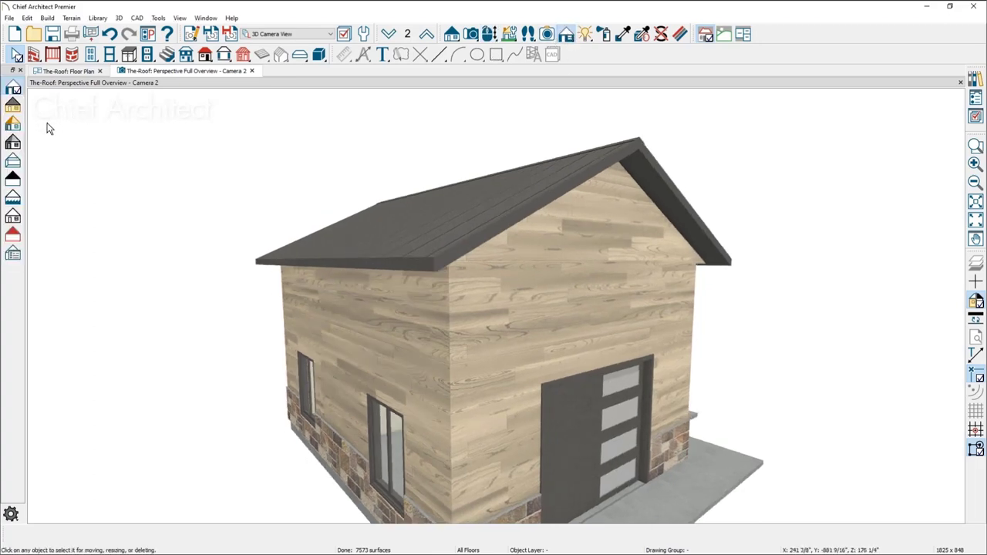
pyautogui.click(14, 162)
pyautogui.moveTo(220, 289); pyautogui.dragTo(107, 289, button='middle')
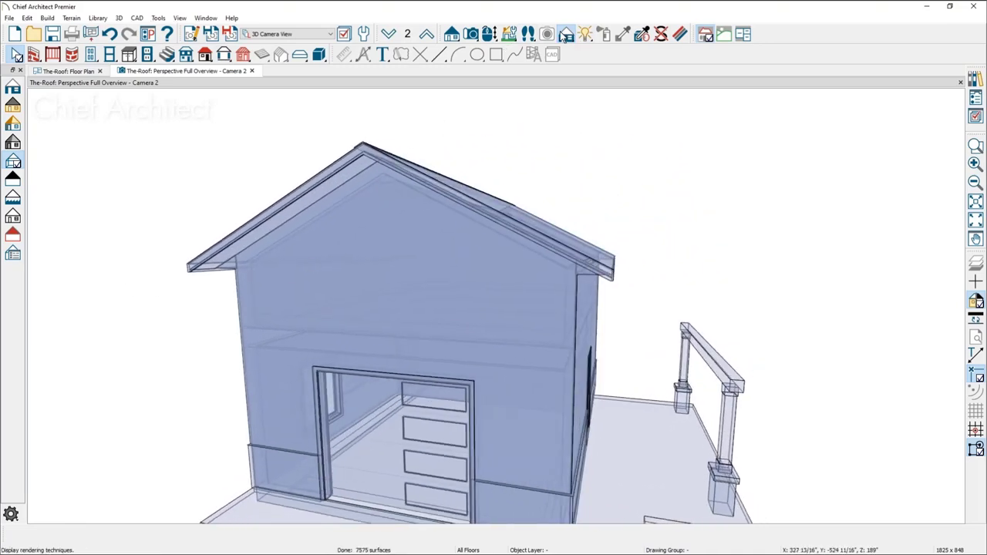
pyautogui.click(12, 105)
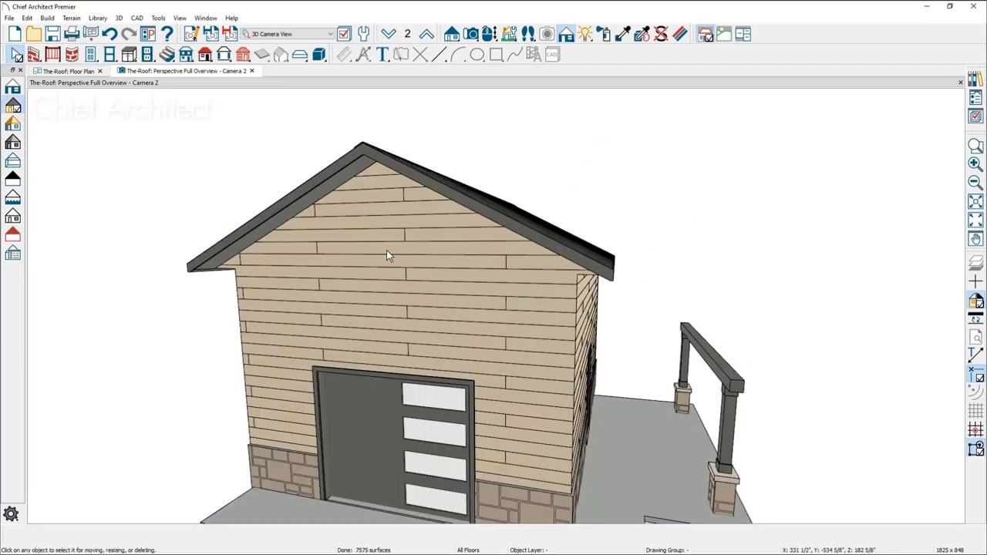
# - Try painting the upper gable wall and the adjoining upper side wall with Full Color Castle Rock in component mode, and undo both
pyautogui.click(381, 254)
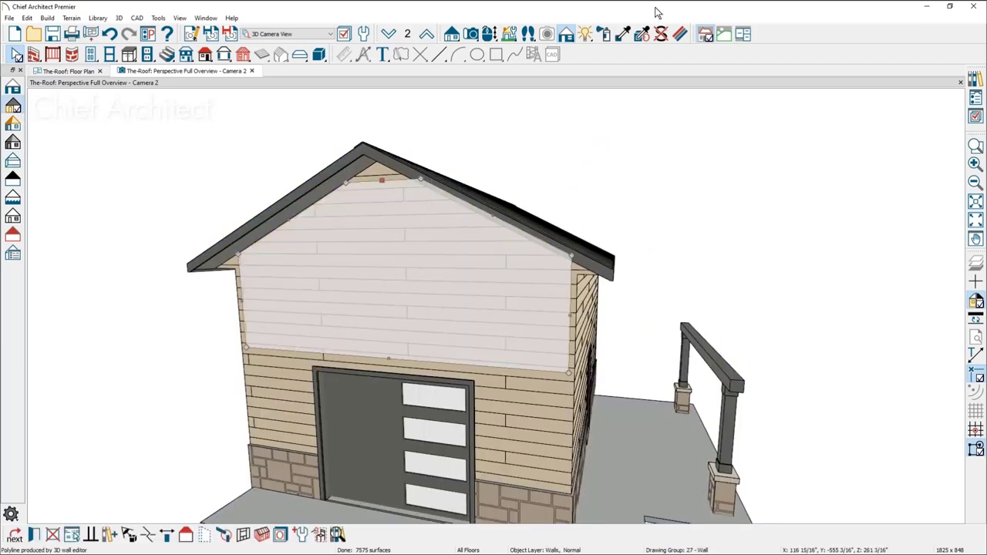
pyautogui.click(642, 34)
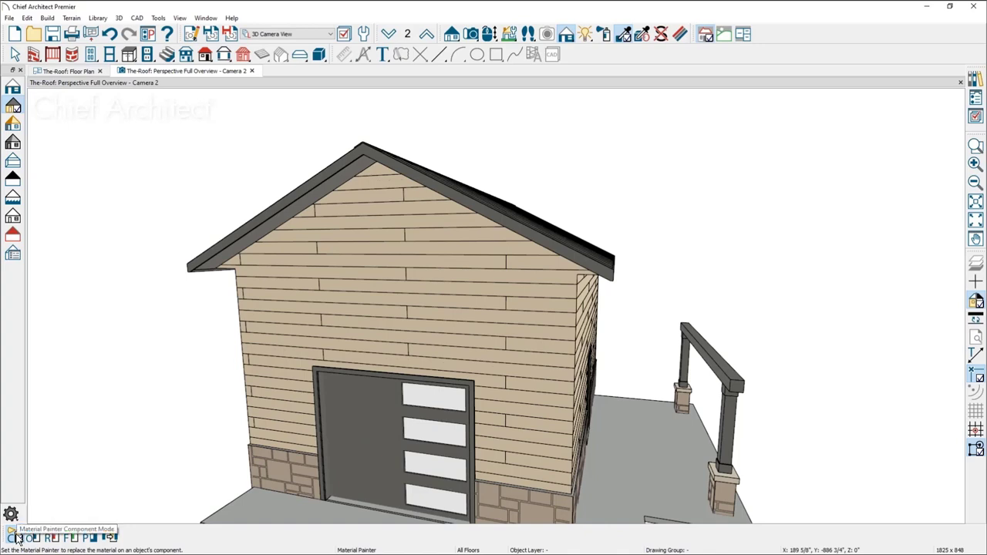
pyautogui.click(402, 280)
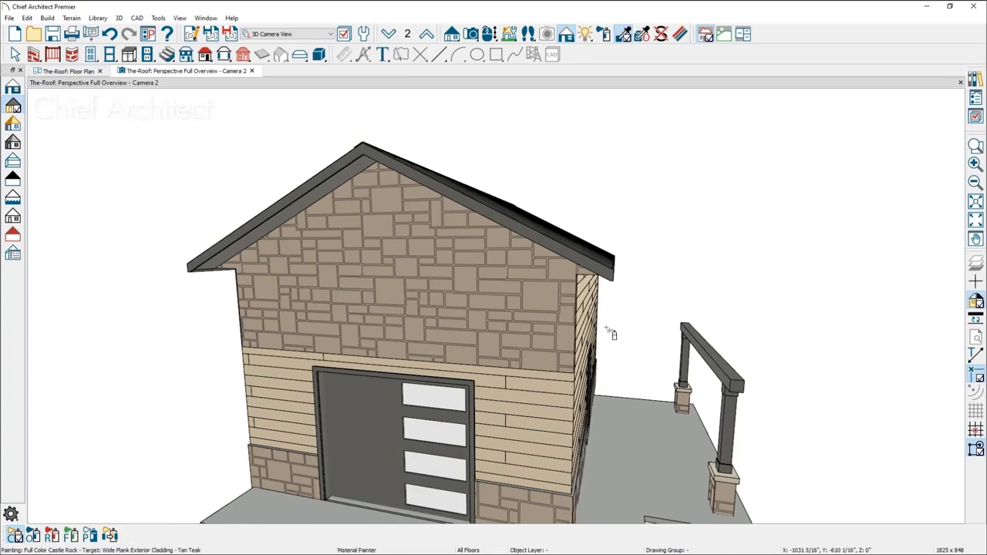
pyautogui.moveTo(613, 337); pyautogui.dragTo(549, 314, button='middle')
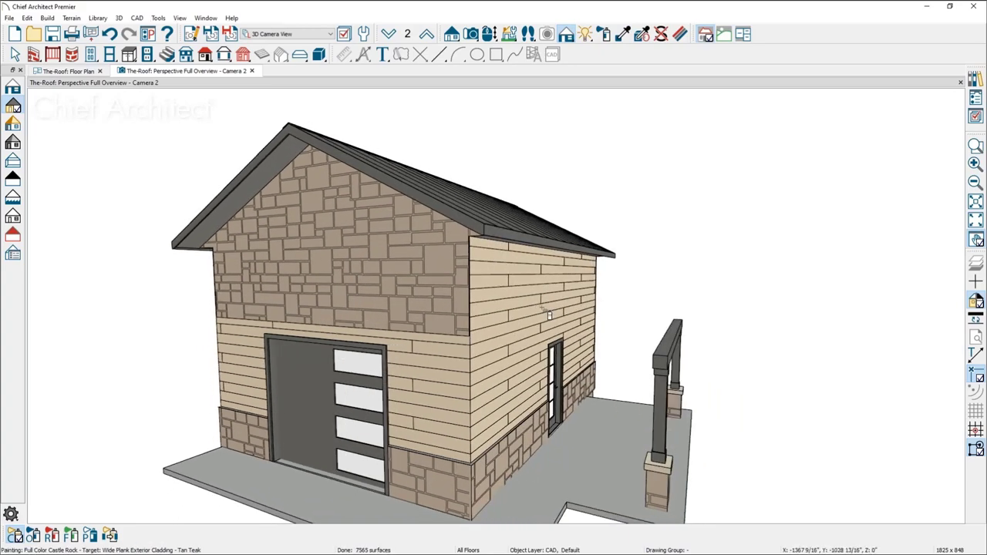
pyautogui.click(535, 316)
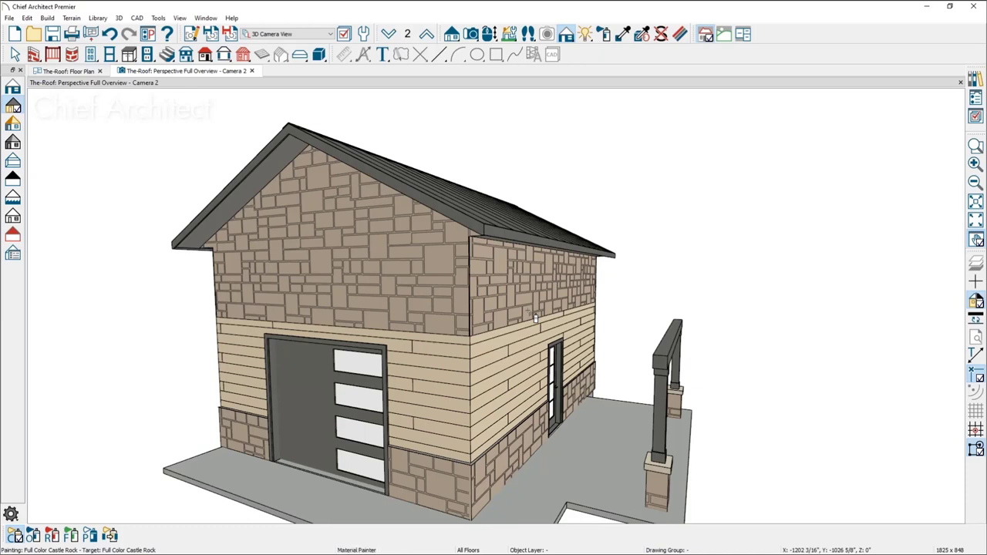
pyautogui.click(109, 35)
pyautogui.click(109, 35)
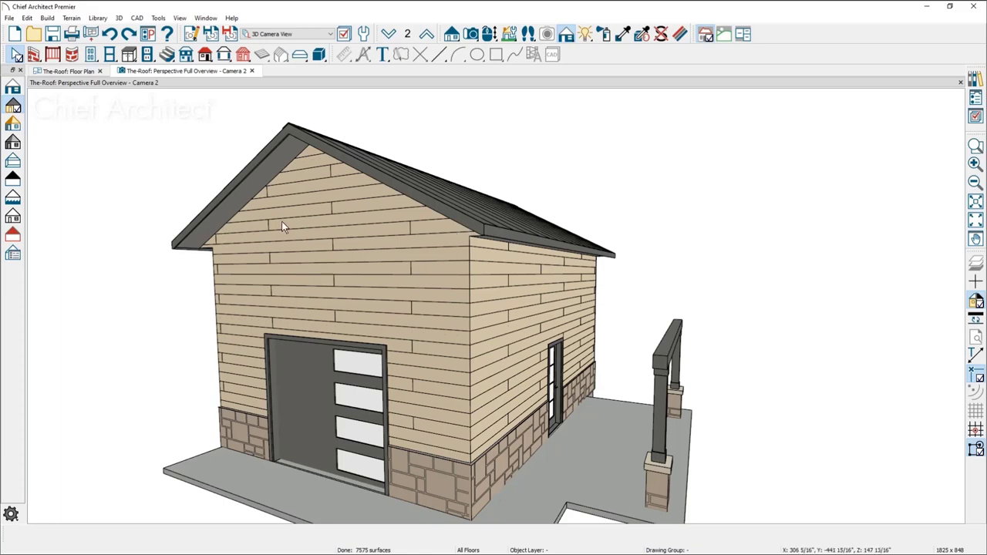
# - Create a cross section/elevation view of the garage-door end wall from the floor plan
pyautogui.click(76, 71)
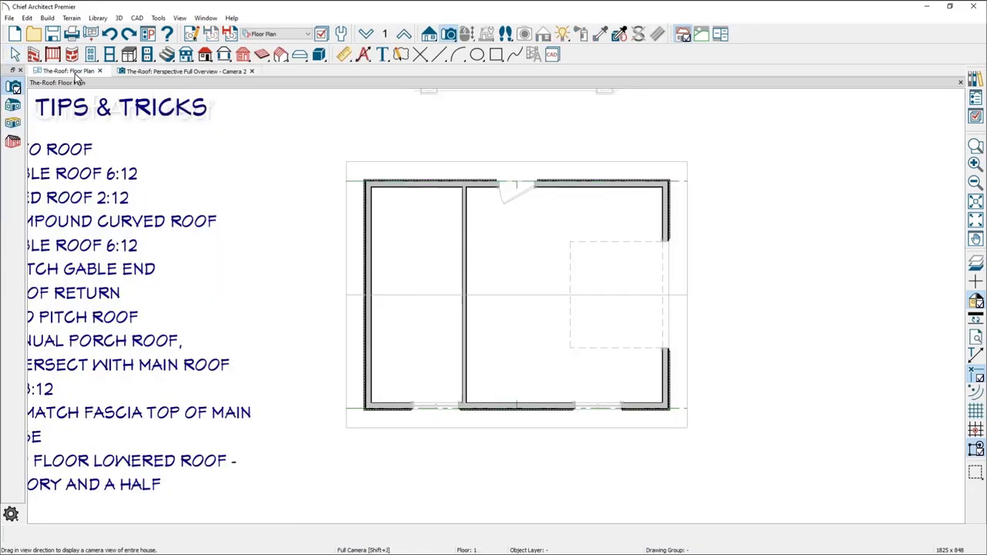
pyautogui.click(429, 34)
pyautogui.moveTo(718, 245); pyautogui.dragTo(627, 245)
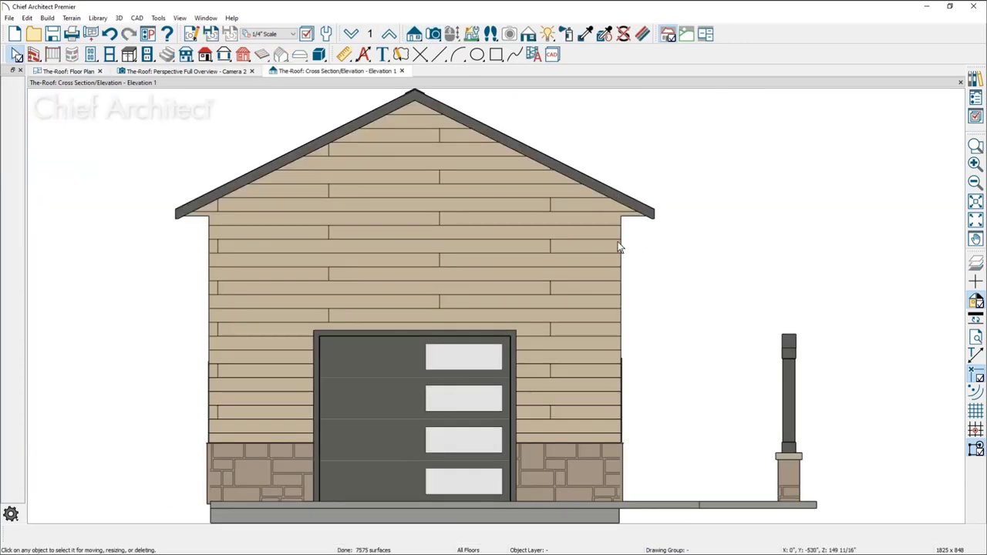
# - Draw a rectangular wall material region over the gable above the garage door, extending past the roof slopes, and select it
pyautogui.click(431, 234)
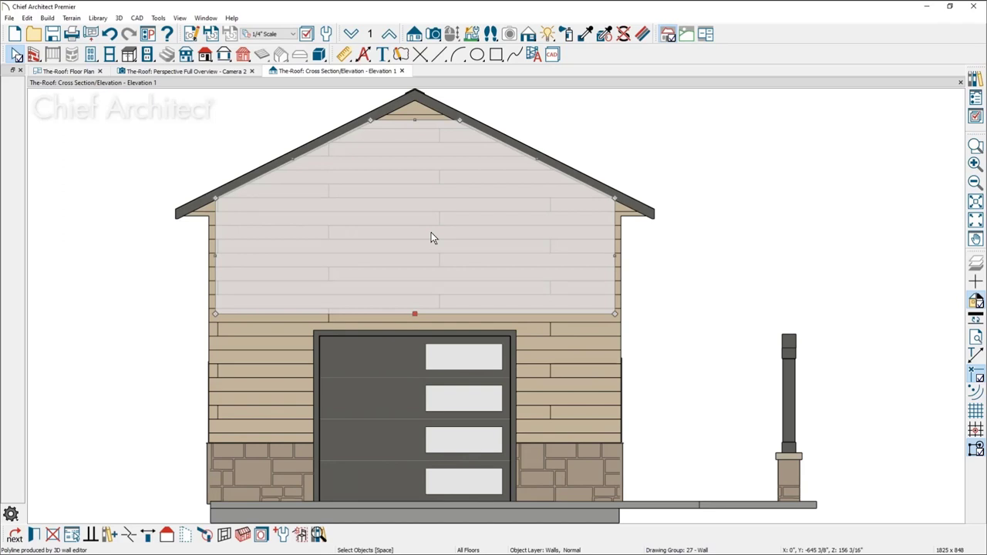
pyautogui.click(51, 18)
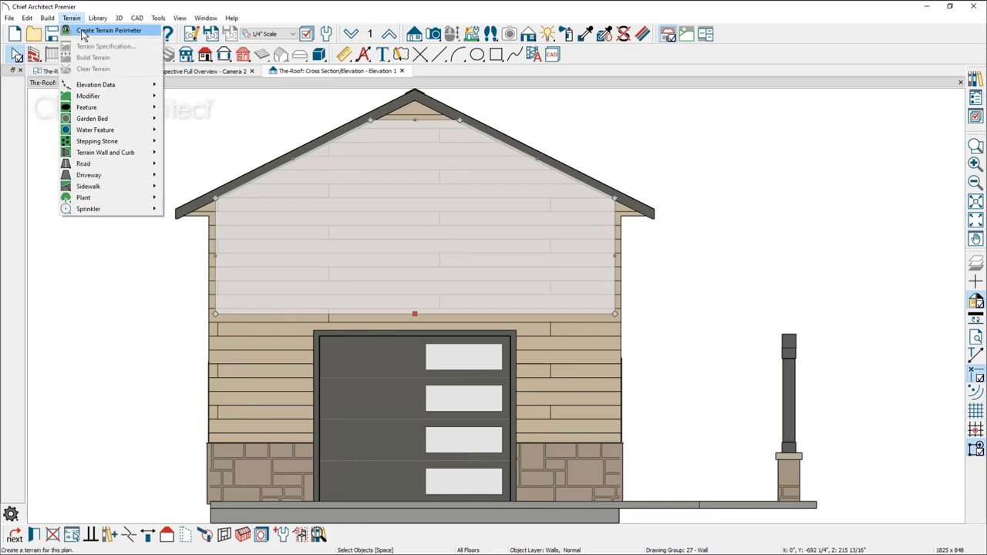
pyautogui.moveTo(62, 34)
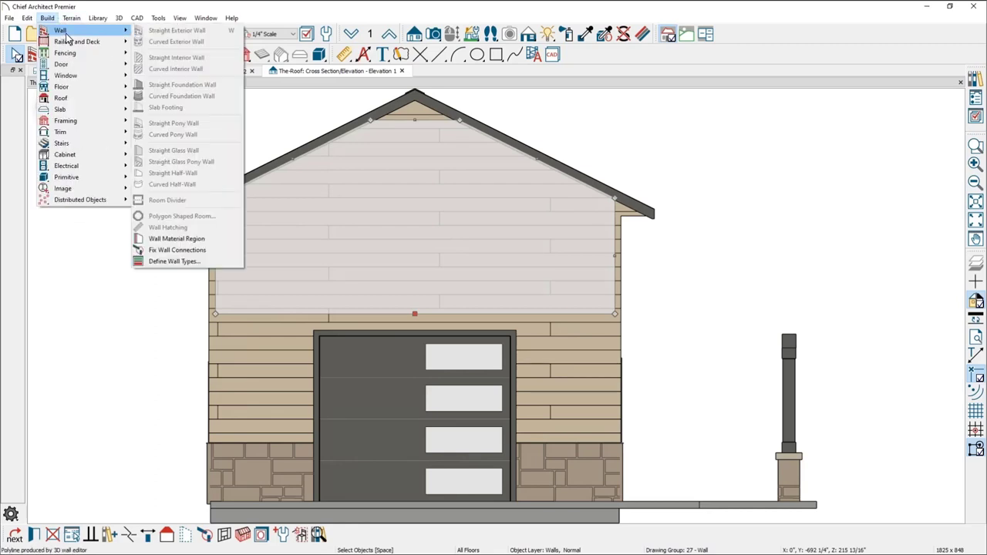
pyautogui.click(233, 242)
pyautogui.moveTo(234, 218); pyautogui.dragTo(518, 102)
pyautogui.click(423, 154)
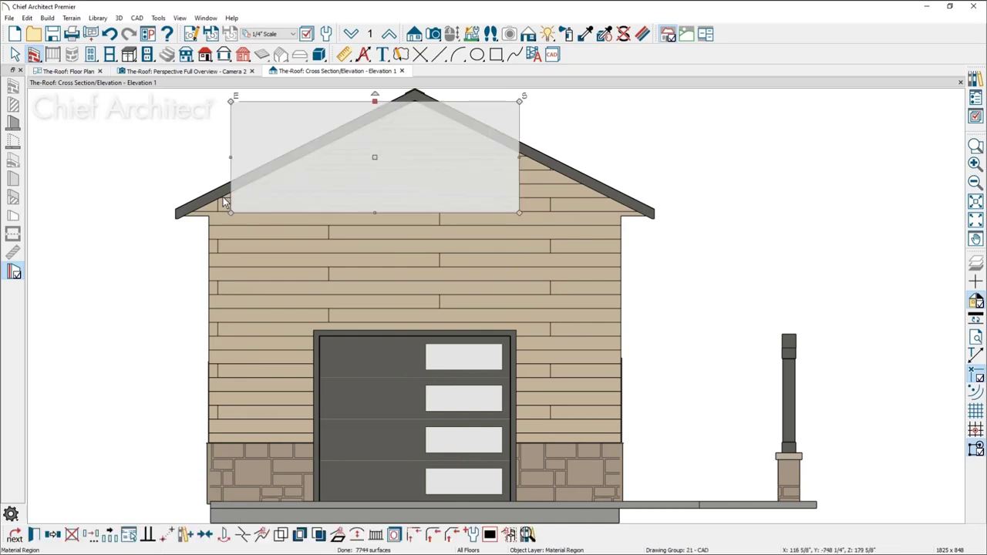
# - Stretch the gable material region's side edges out to the roof overhangs and lower its bottom edge to the eave line
pyautogui.moveTo(231, 158); pyautogui.dragTo(186, 158)
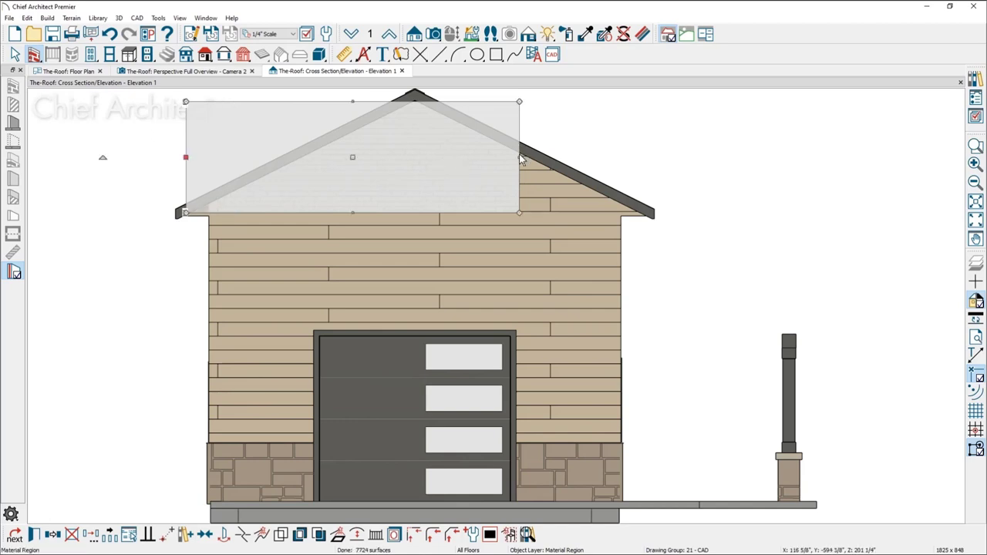
pyautogui.moveTo(517, 158); pyautogui.dragTo(665, 172)
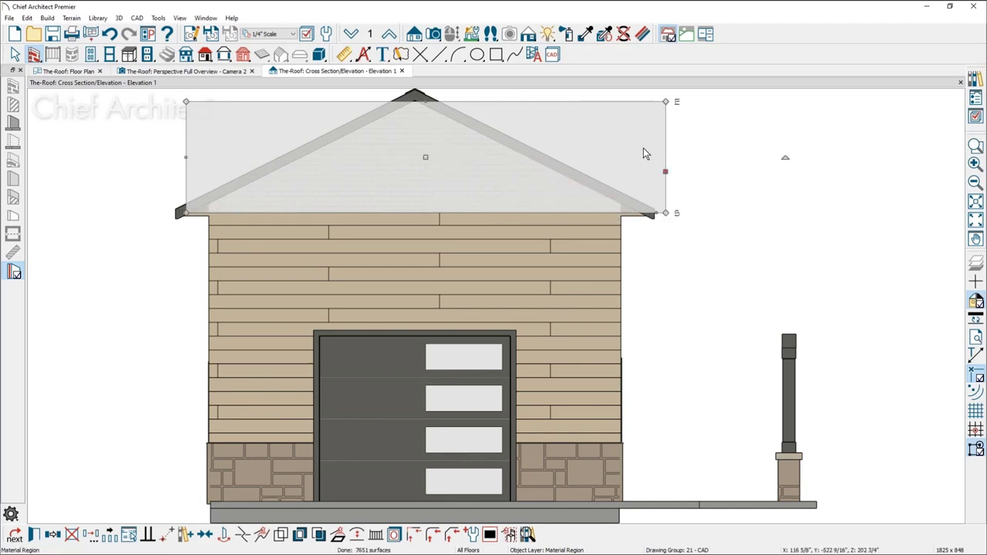
pyautogui.press('Escape')
pyautogui.click(583, 186)
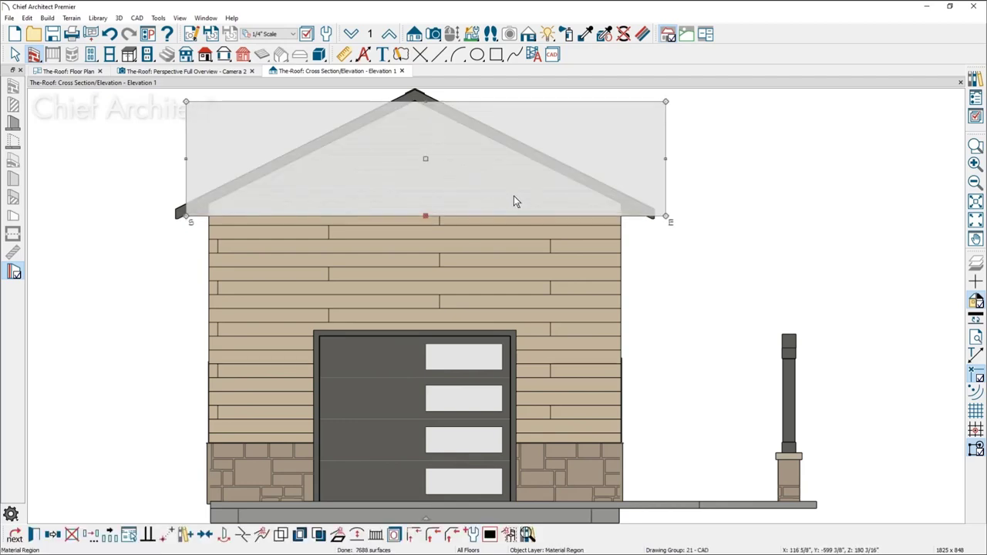
pyautogui.press('Escape')
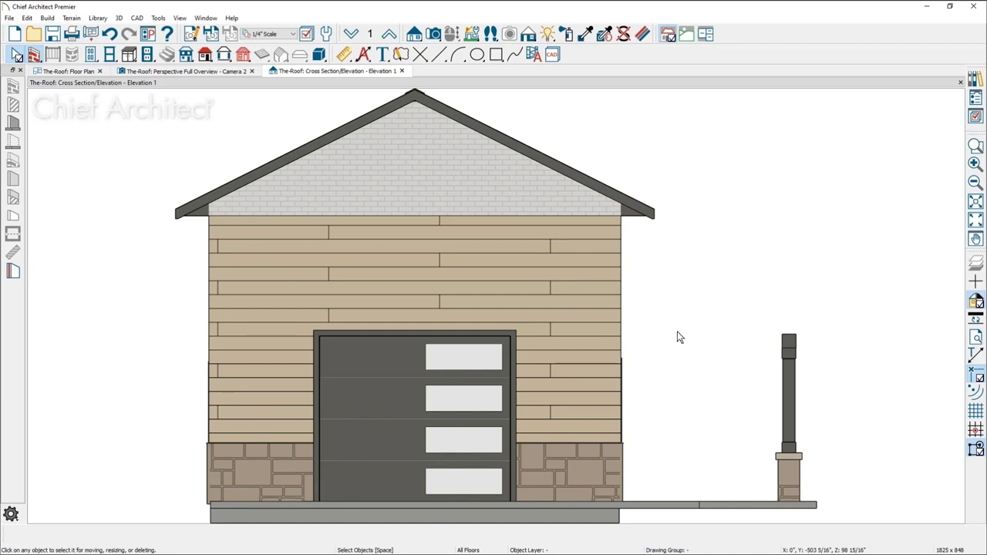
# - Draw a manual roof plane over the porch beam in the floor plan, about 24' long and 6' deep, turning off Auto Rebuild Roofs
pyautogui.click(78, 74)
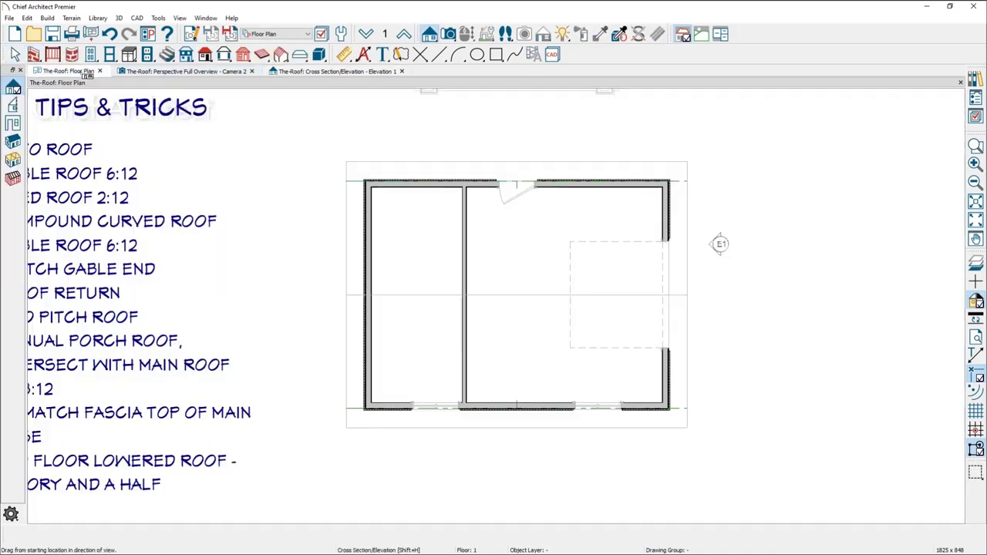
pyautogui.scroll(1, 388, 401)
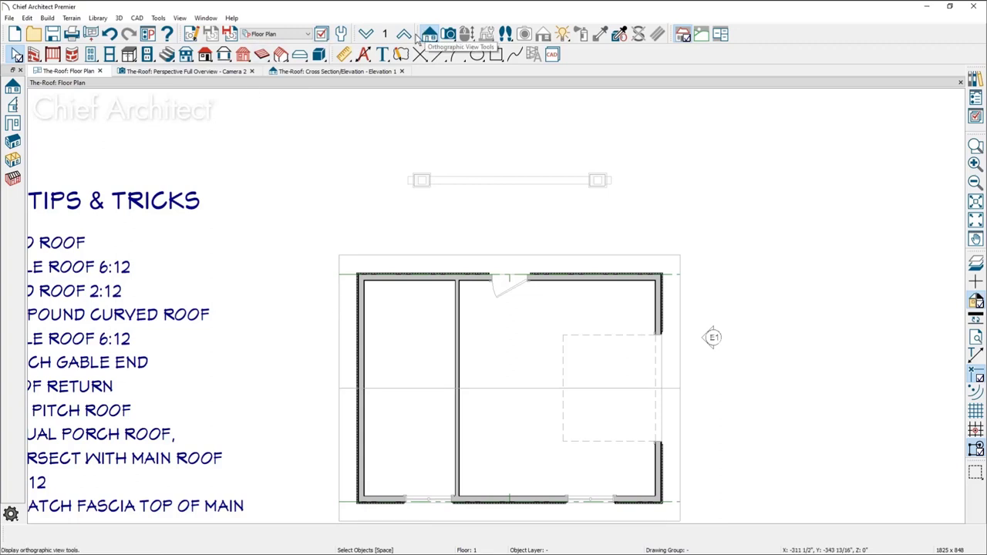
pyautogui.click(205, 55)
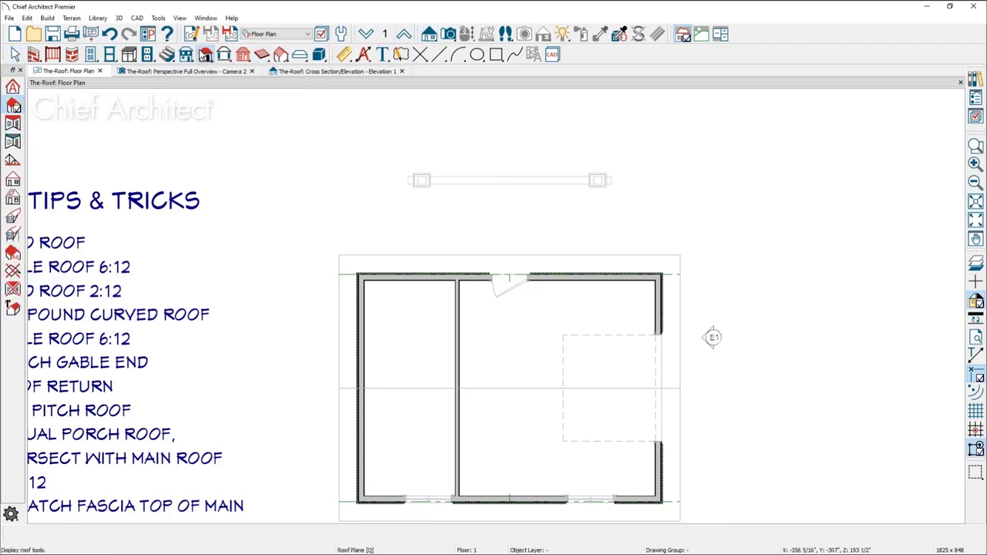
pyautogui.click(13, 106)
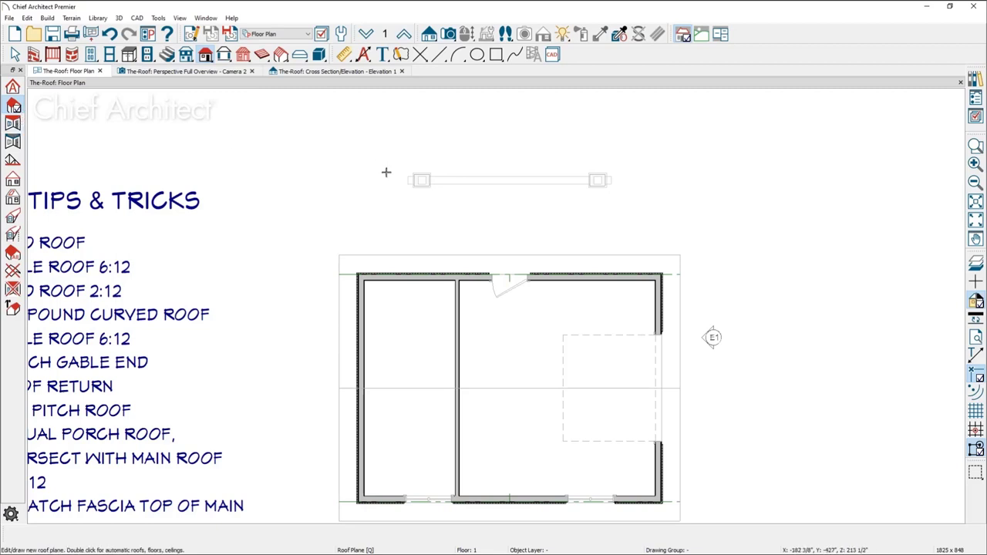
pyautogui.moveTo(366, 158); pyautogui.dragTo(646, 159)
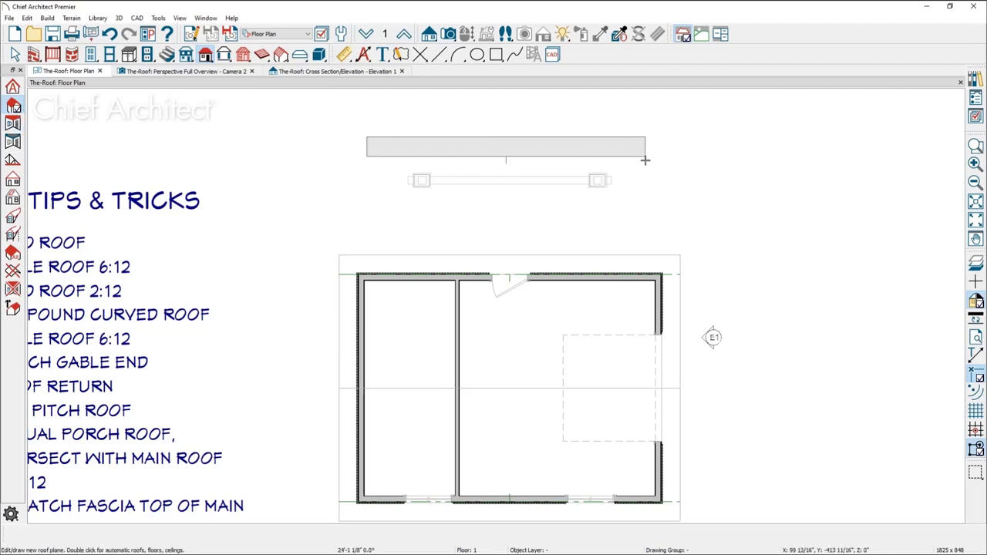
pyautogui.click(643, 233)
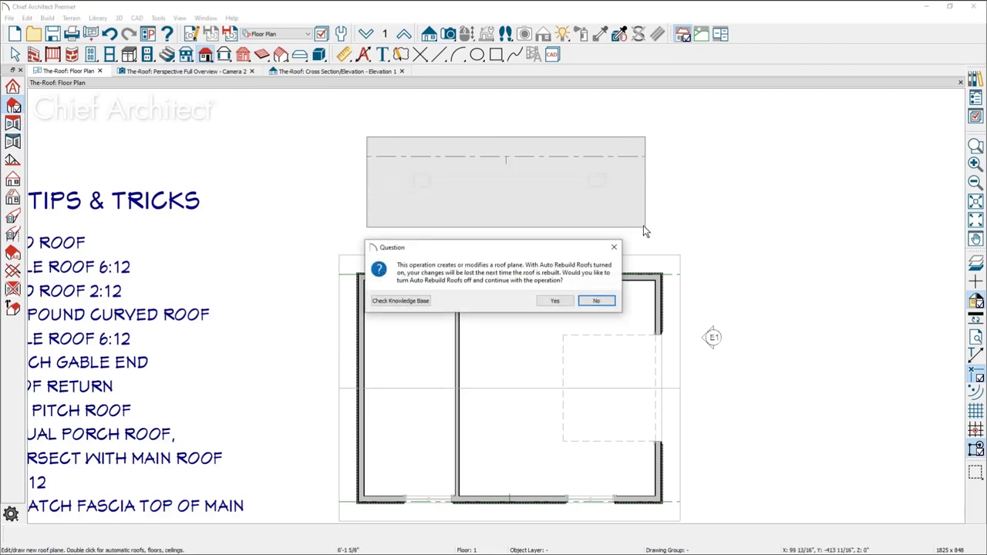
pyautogui.click(556, 302)
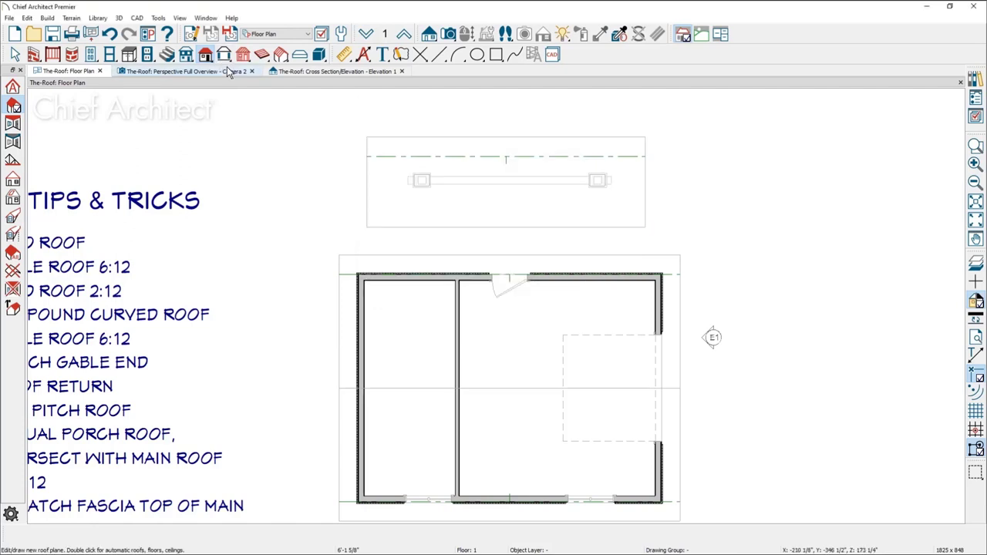
# - Make the manually drawn porch roof plane a curved roof with an Angle at Ridge of 0° in the camera view
pyautogui.click(185, 71)
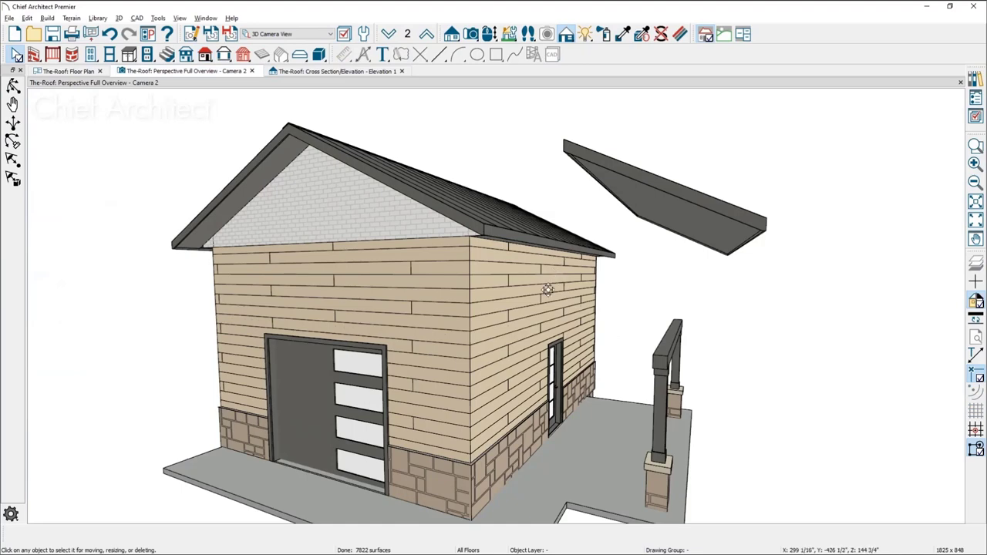
pyautogui.scroll(3, 545, 301)
pyautogui.scroll(-2, 545, 302)
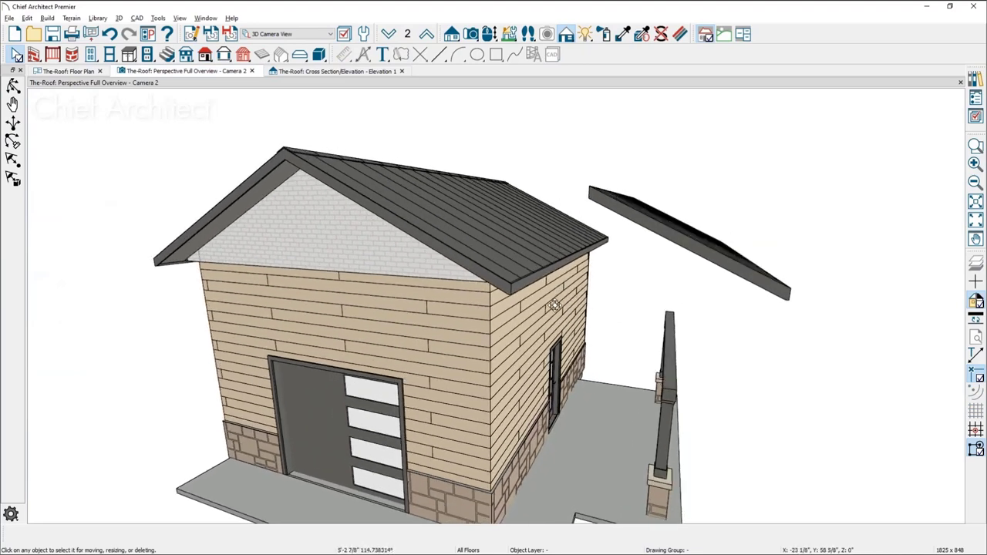
pyautogui.scroll(3, 540, 308)
pyautogui.scroll(-1, 540, 310)
pyautogui.click(672, 255)
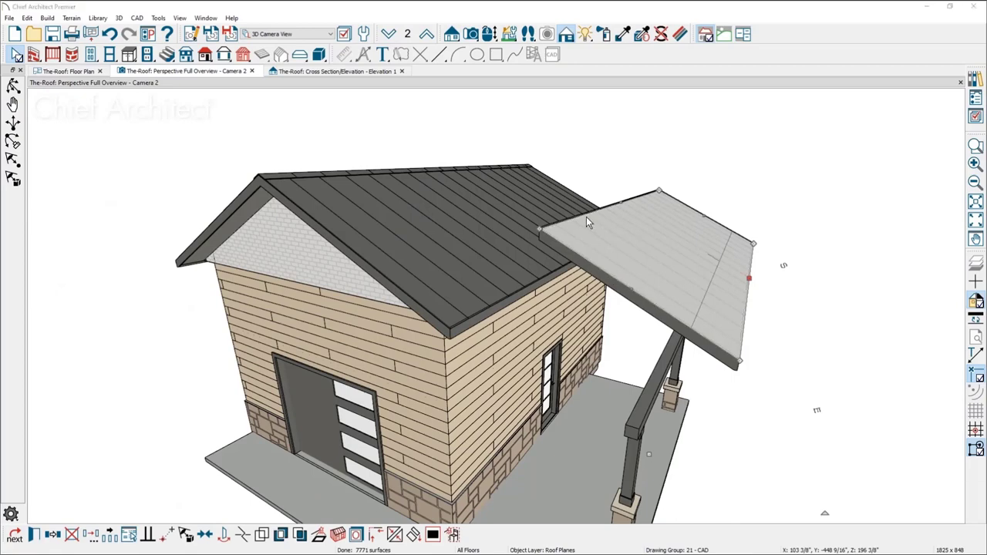
pyautogui.doubleClick(587, 217)
pyautogui.click(638, 264)
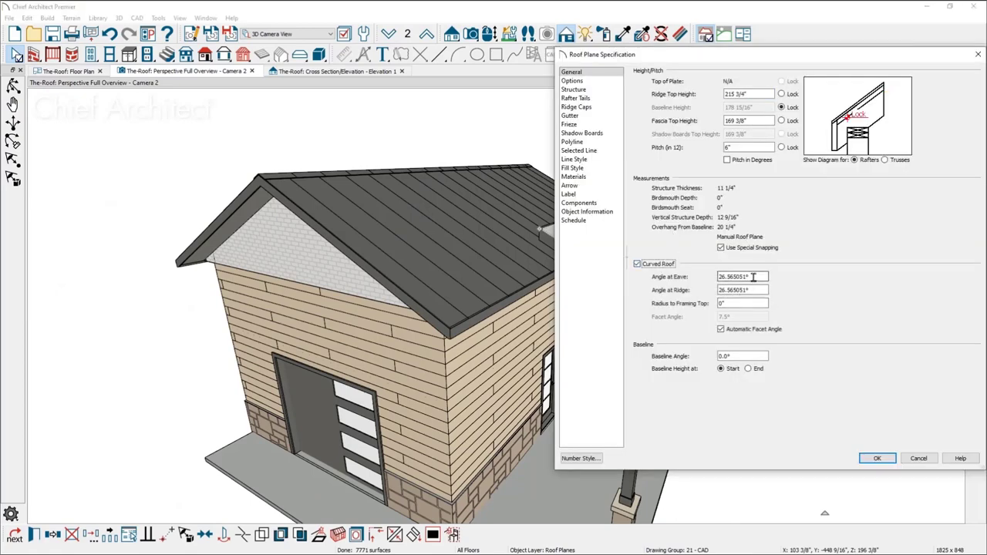
pyautogui.doubleClick(745, 290)
pyautogui.write('0')
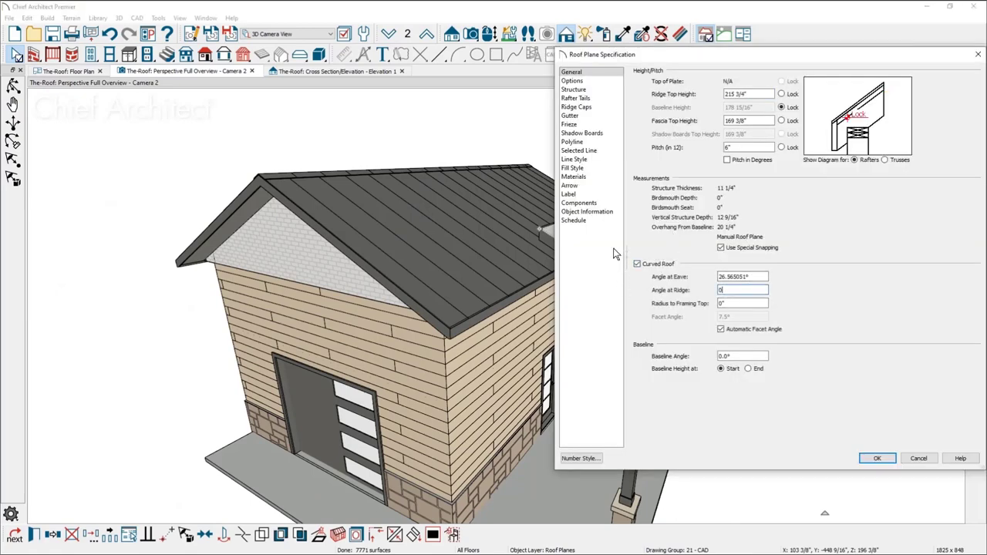
pyautogui.press('Return')
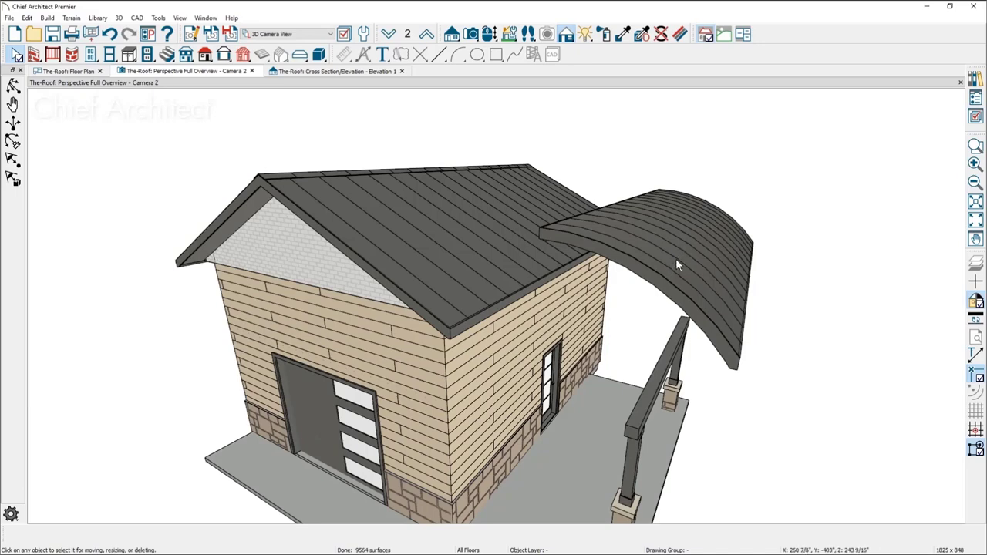
# - Build the roof planes while retaining both the manually drawn and the edited automatic roof planes
pyautogui.hotkey('ctrl', 'shift', 'r')
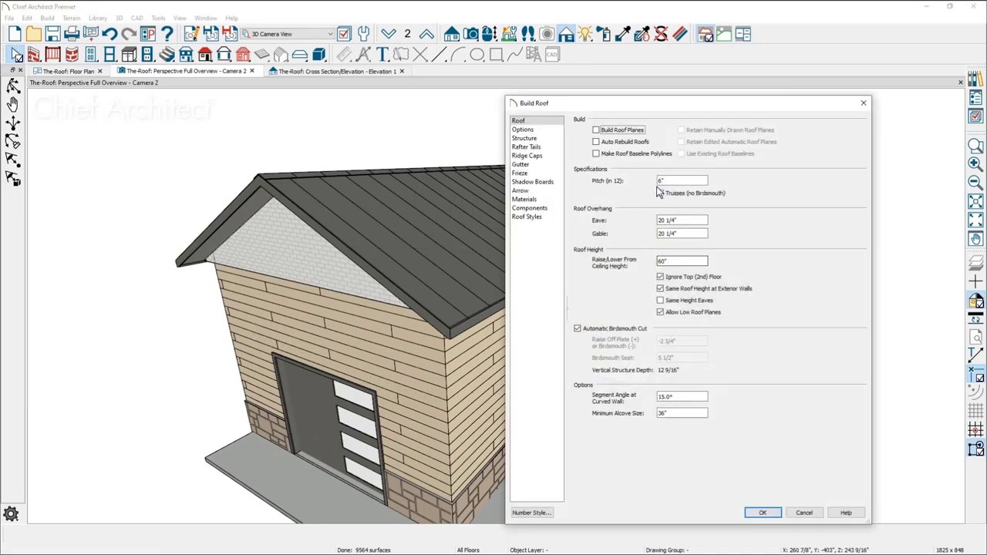
pyautogui.click(617, 131)
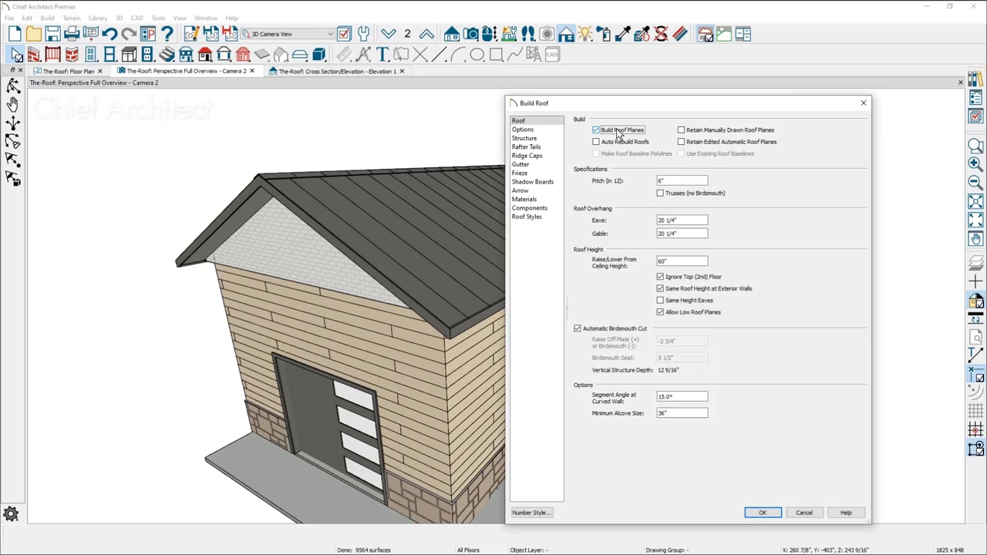
pyautogui.click(683, 132)
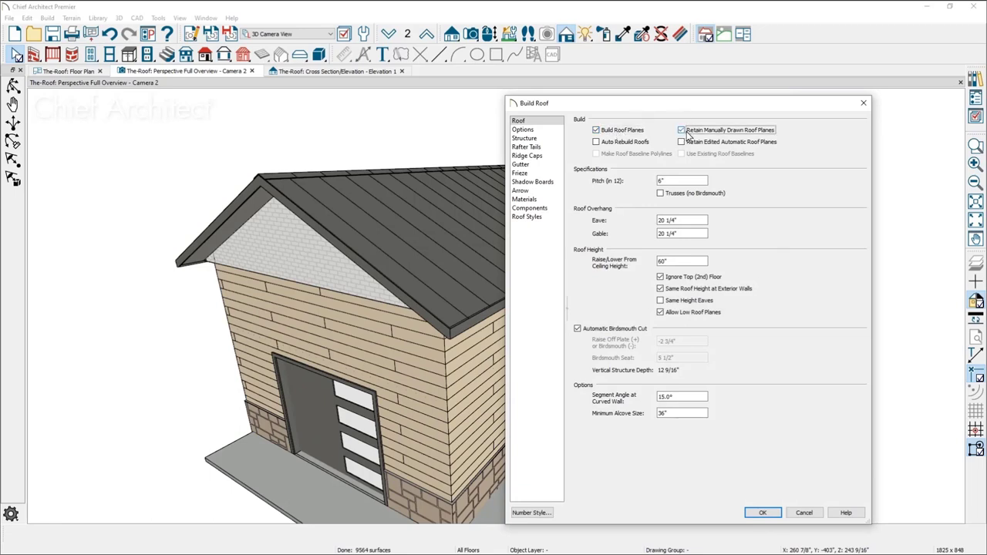
pyautogui.click(682, 142)
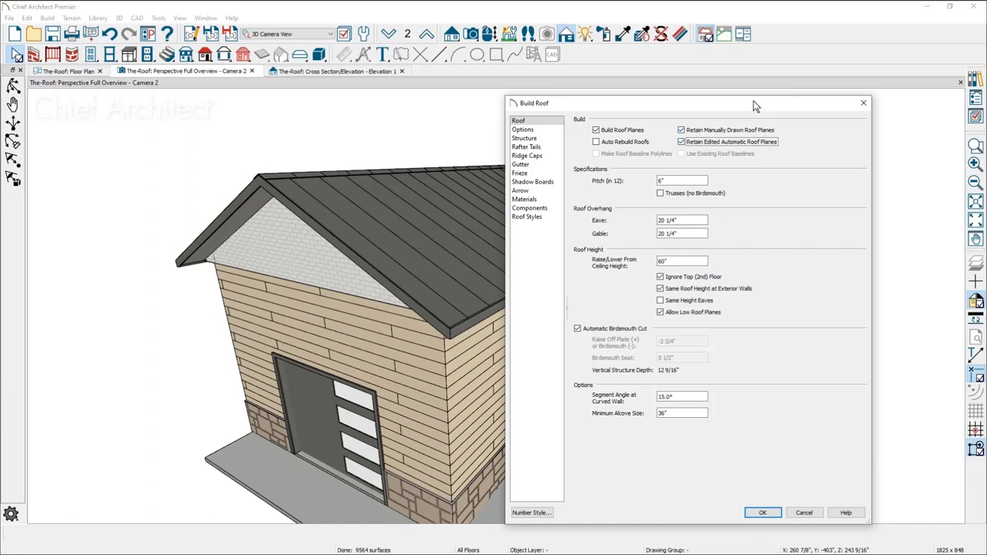
pyautogui.moveTo(753, 101); pyautogui.dragTo(535, 101)
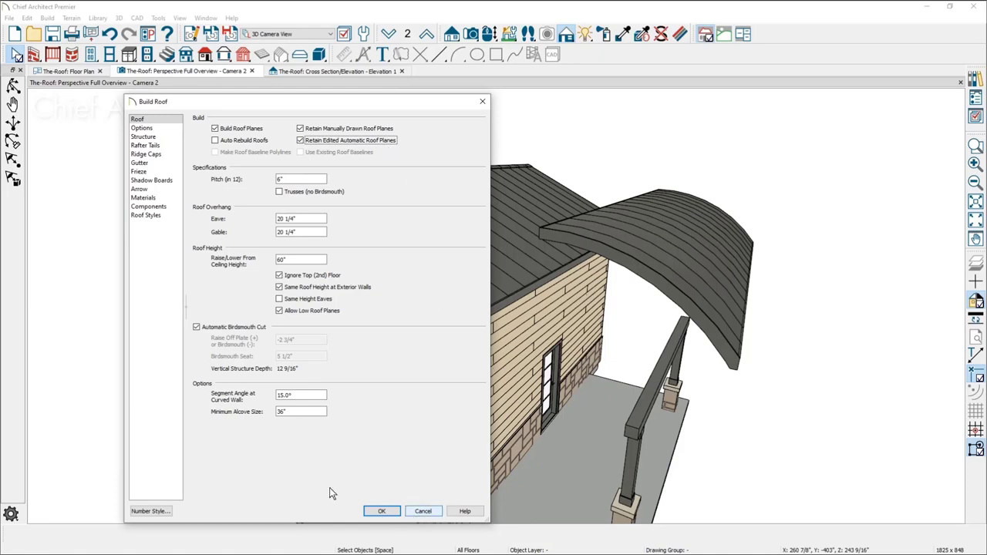
pyautogui.click(381, 512)
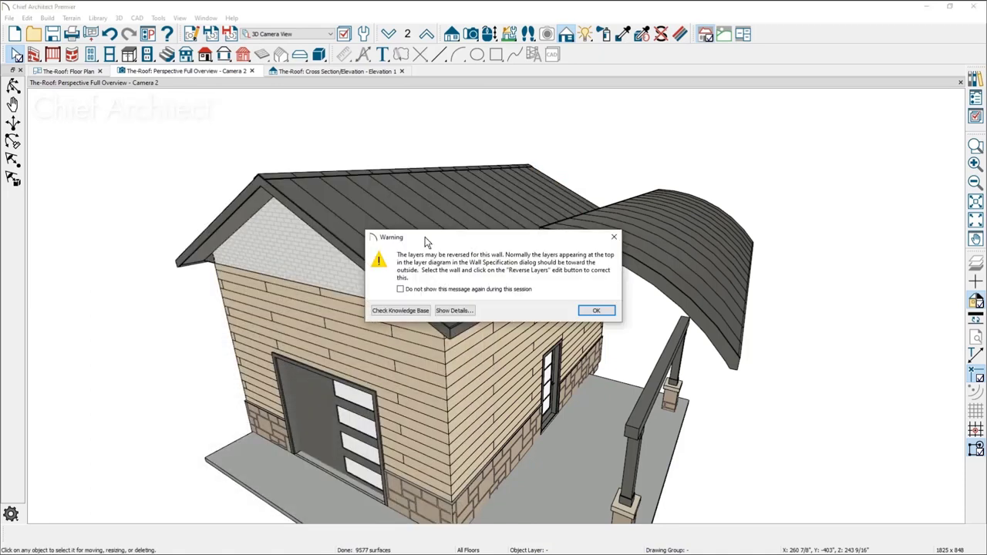
pyautogui.press('Return')
# - Set the roof pitch of the porch-side wall with the entry door to 4 in 12
pyautogui.click(402, 231)
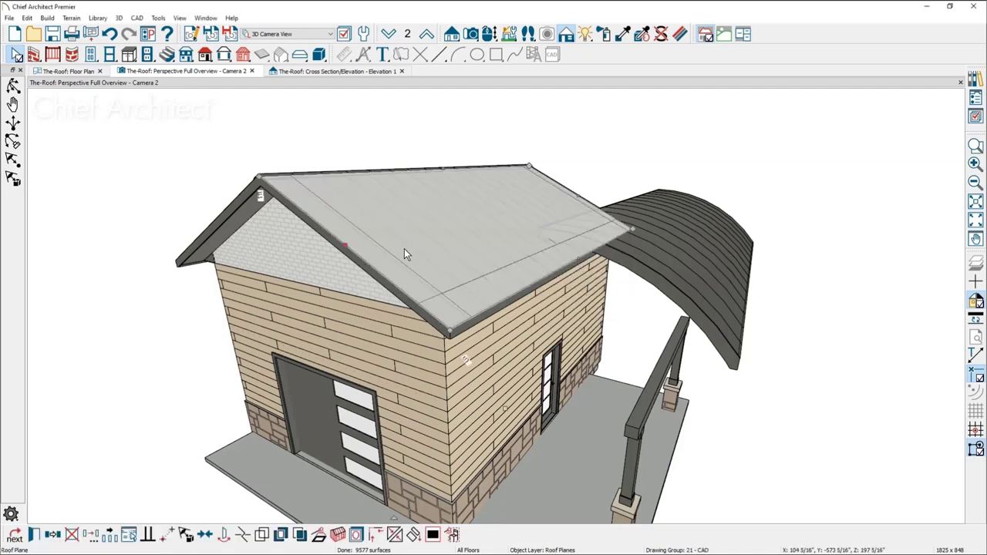
pyautogui.click(505, 388)
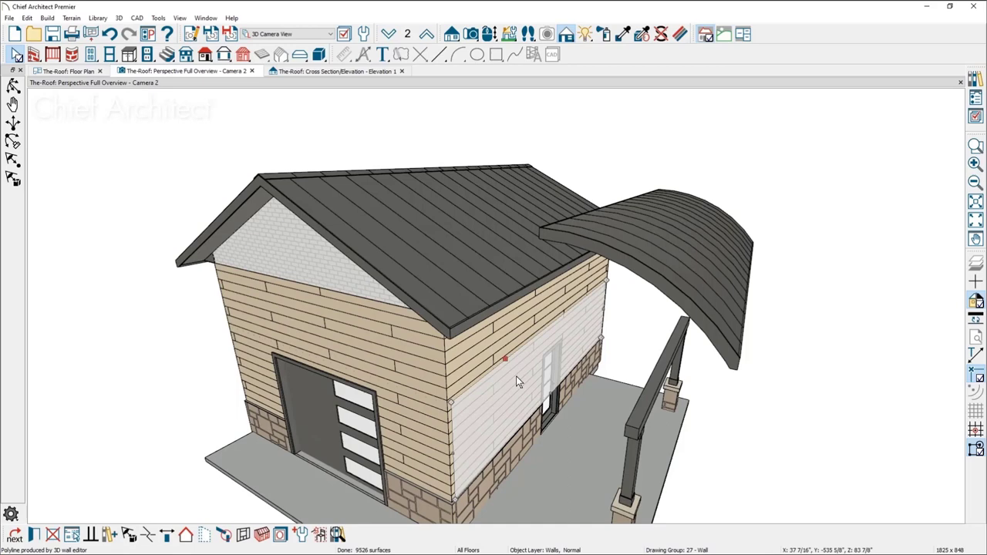
pyautogui.doubleClick(516, 376)
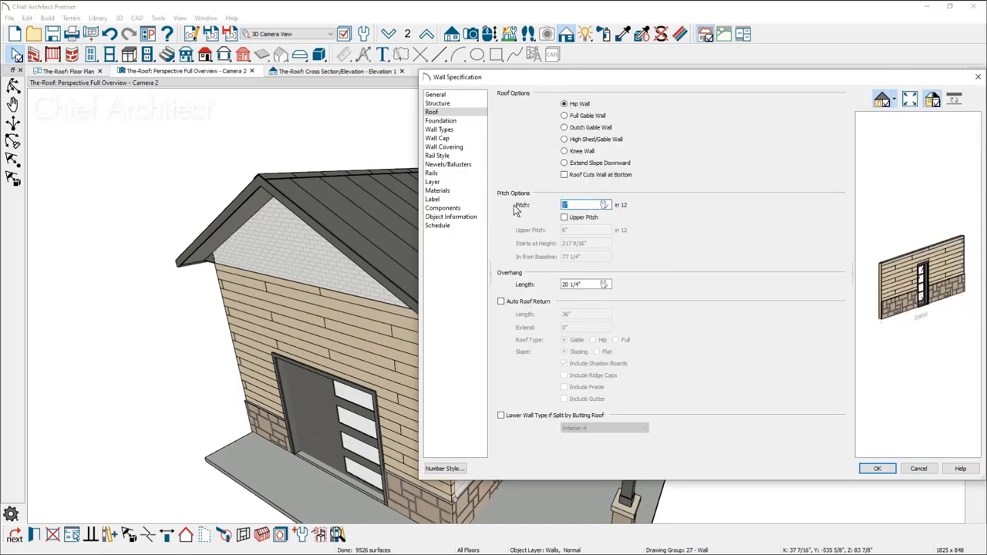
pyautogui.write('4')
pyautogui.click(878, 468)
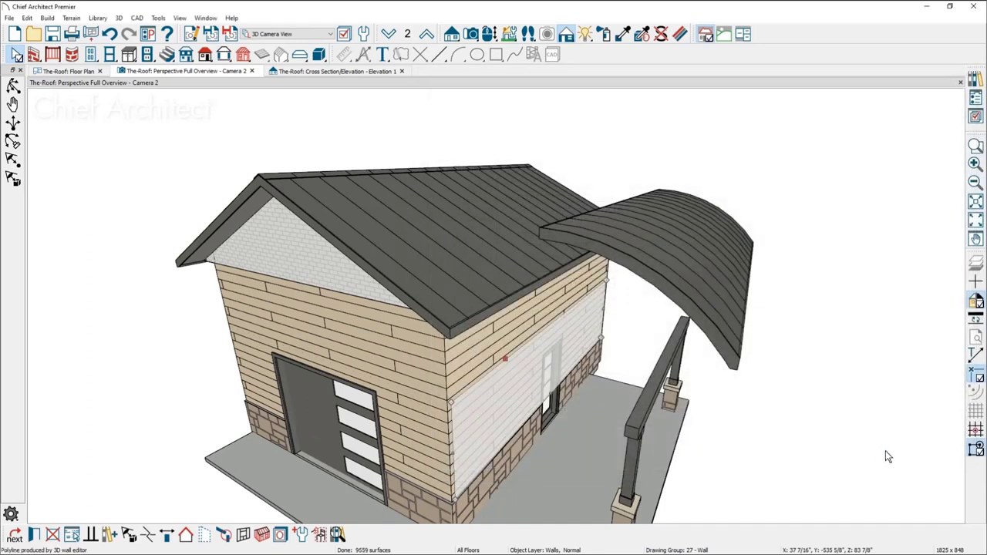
# - Rebuild the roof planes with only the manually drawn roof planes retained and dismiss the wall-layer warning
pyautogui.click(606, 154)
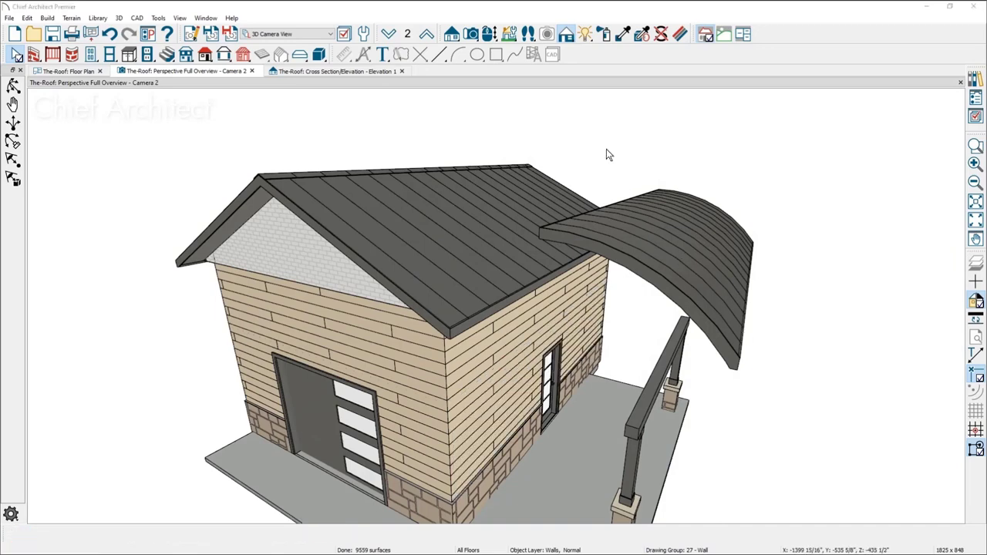
pyautogui.click(232, 129)
pyautogui.click(334, 128)
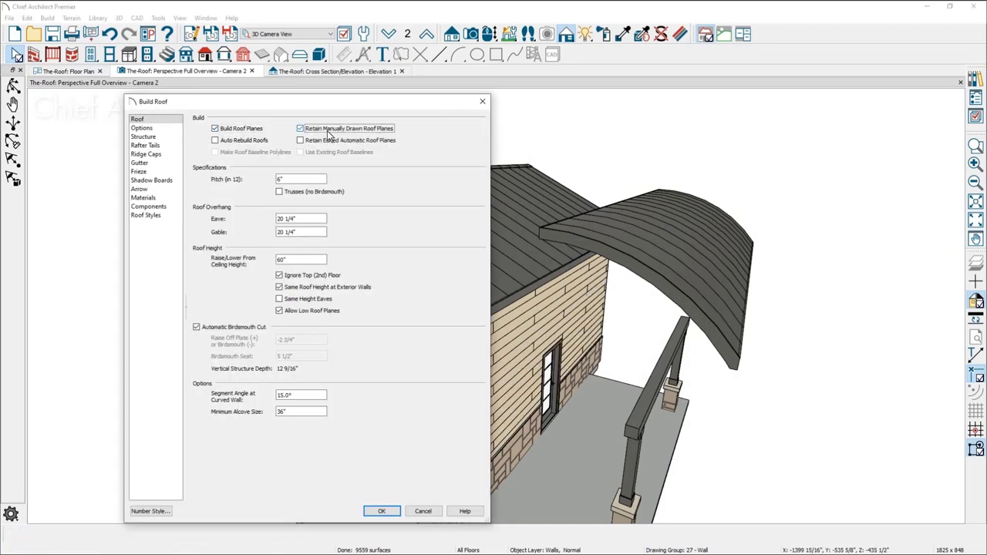
pyautogui.click(381, 511)
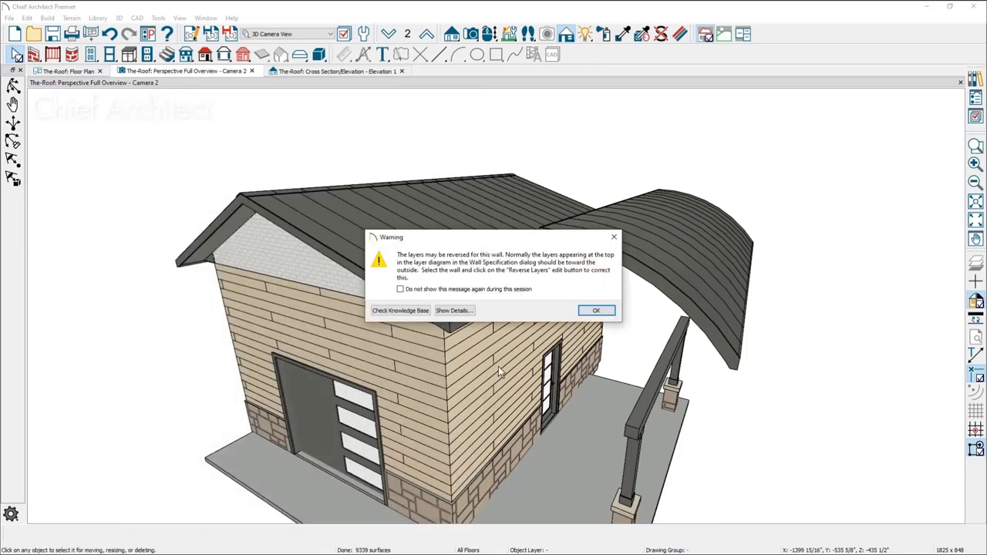
pyautogui.click(593, 311)
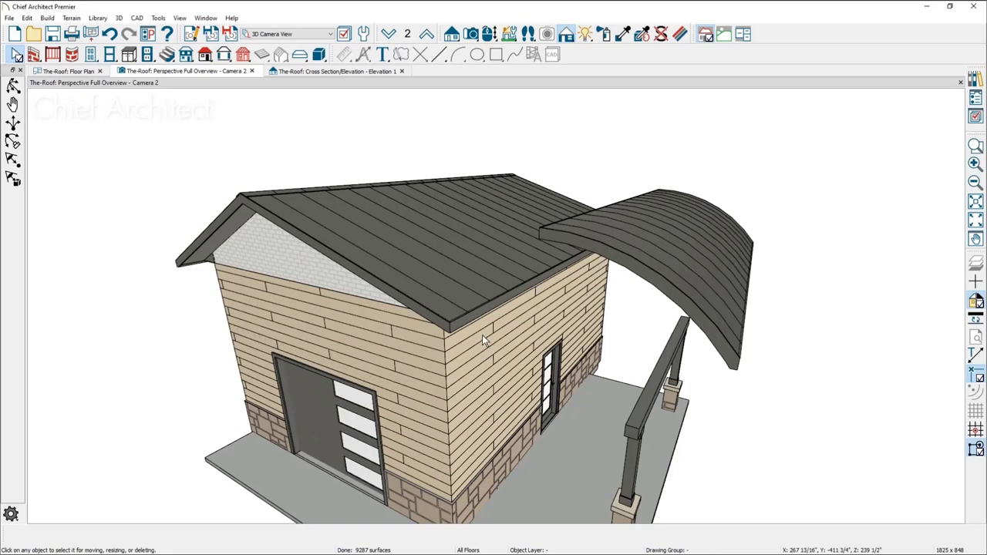
# - Run Build Roof again with Build Roof Planes and Retain Manually Drawn Roof Planes enabled
pyautogui.hotkey('alt', 'b')
pyautogui.press('r')
pyautogui.press('b')
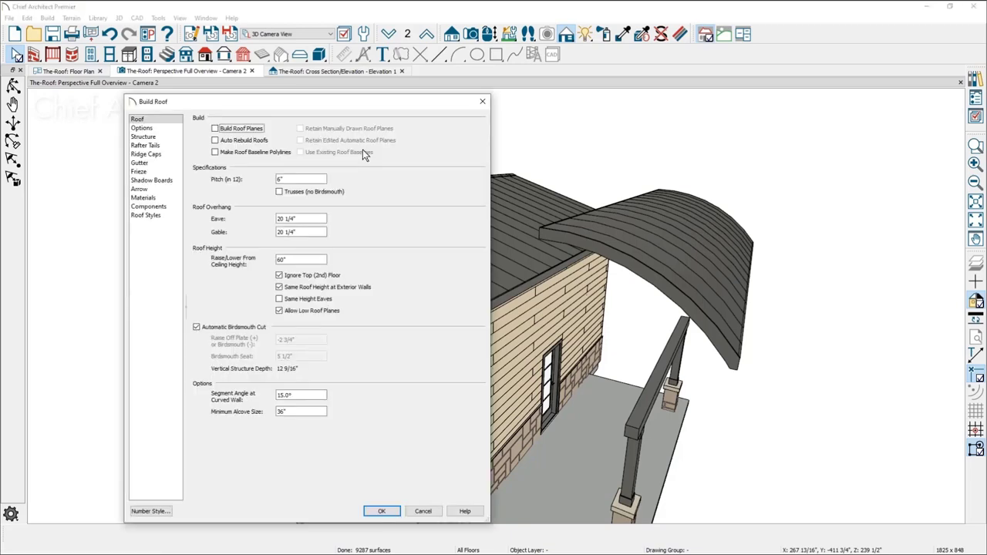
pyautogui.click(237, 131)
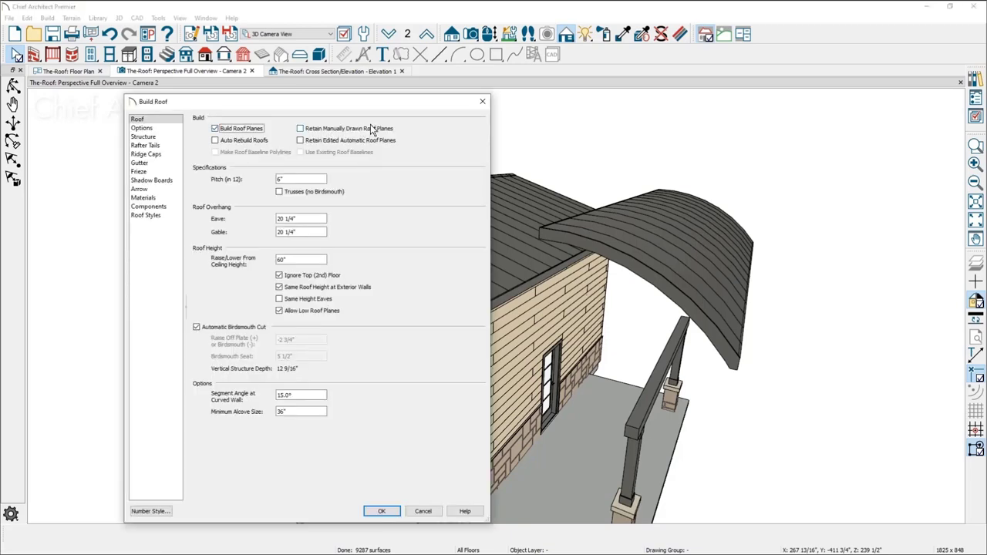
pyautogui.click(323, 131)
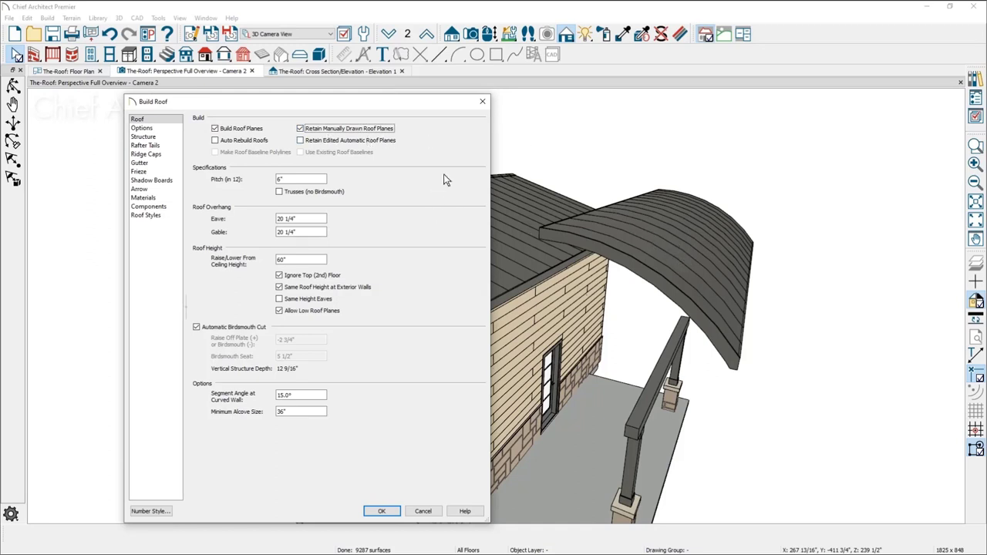
pyautogui.press('Return')
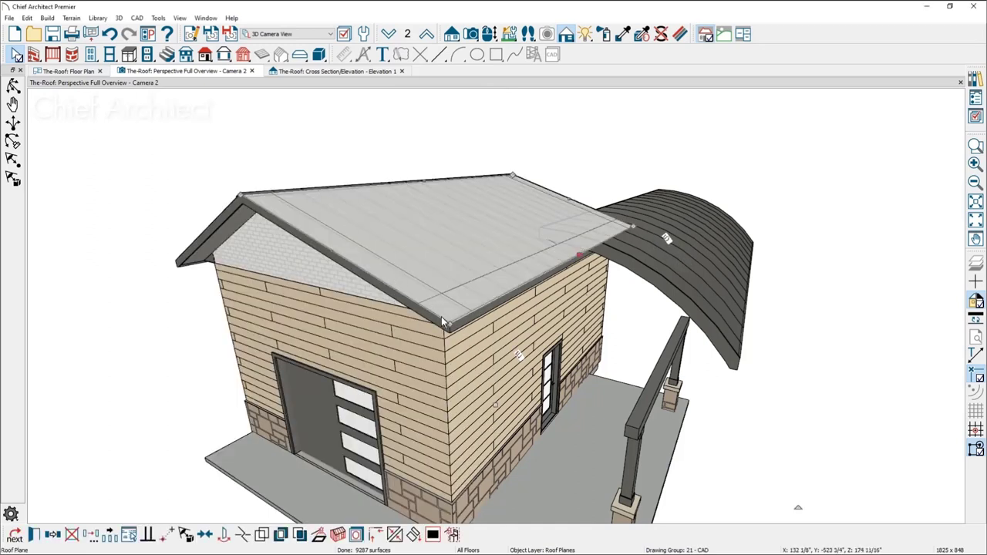
# - Pull the porch-side roof plane's front gable edge slightly inward and rebuild the roof, retaining both manually drawn and edited automatic roof planes
pyautogui.click(404, 289)
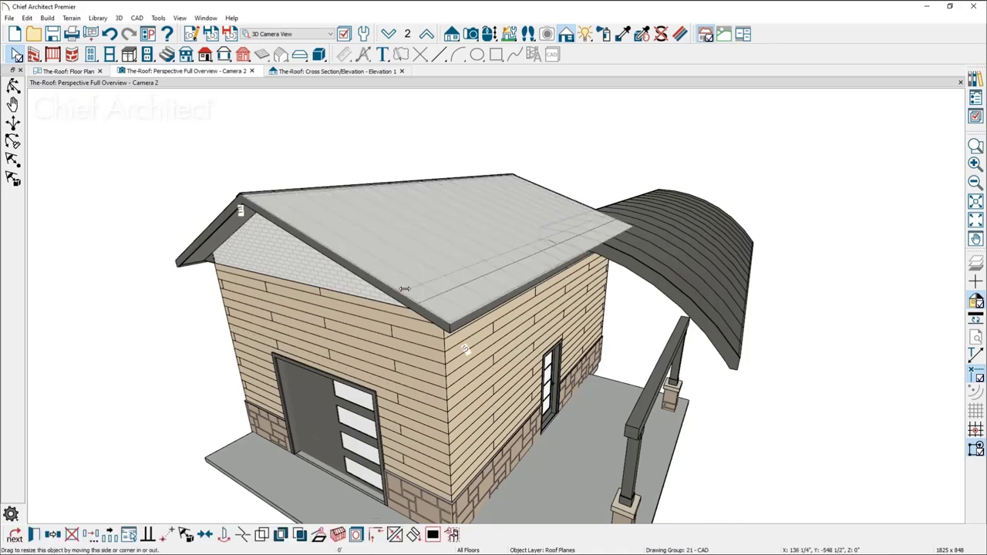
pyautogui.press('Escape')
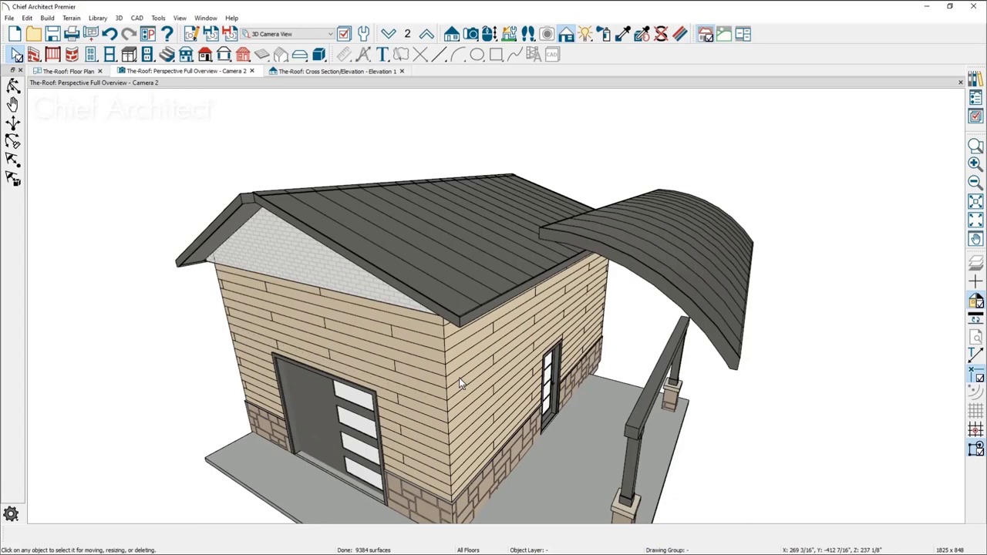
pyautogui.click(216, 128)
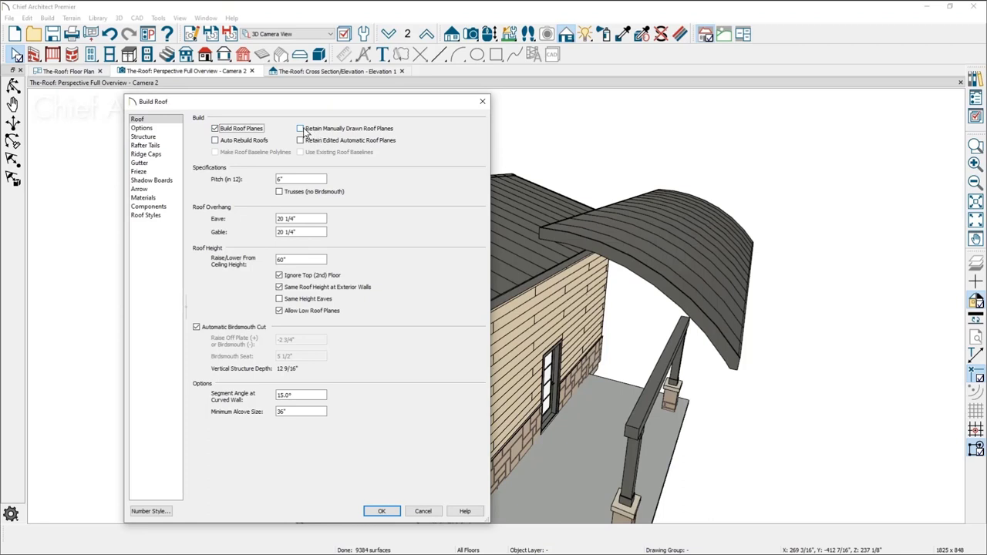
pyautogui.click(302, 128)
pyautogui.click(302, 141)
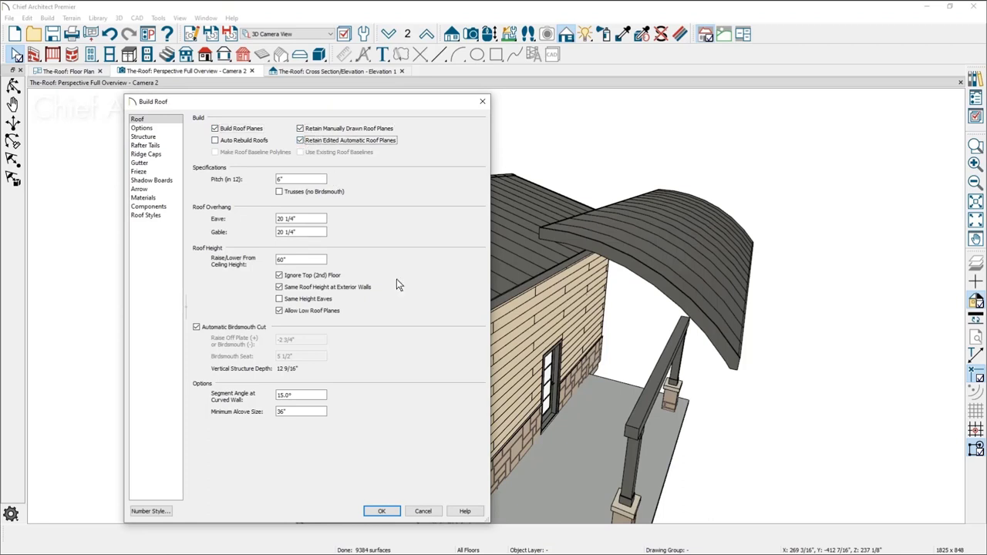
pyautogui.click(390, 511)
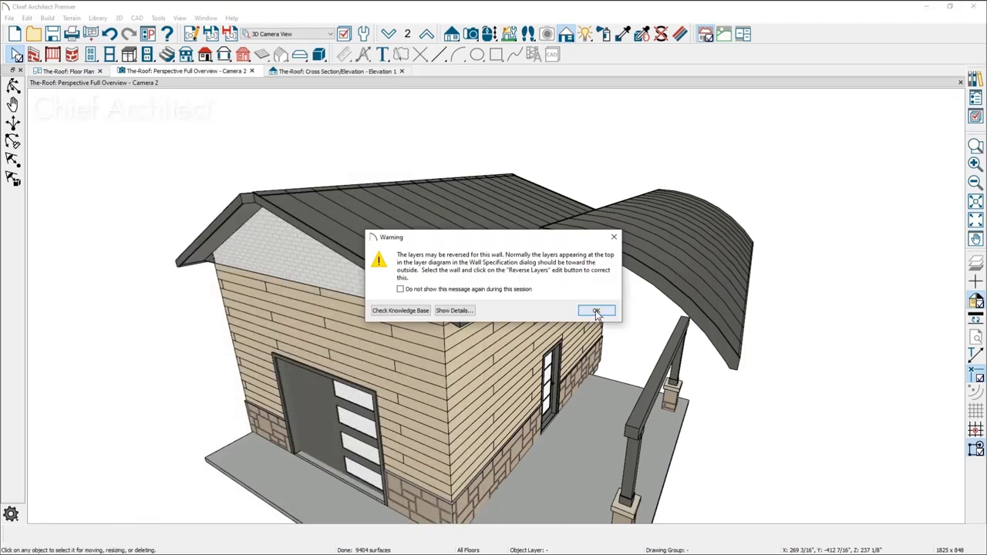
pyautogui.click(596, 311)
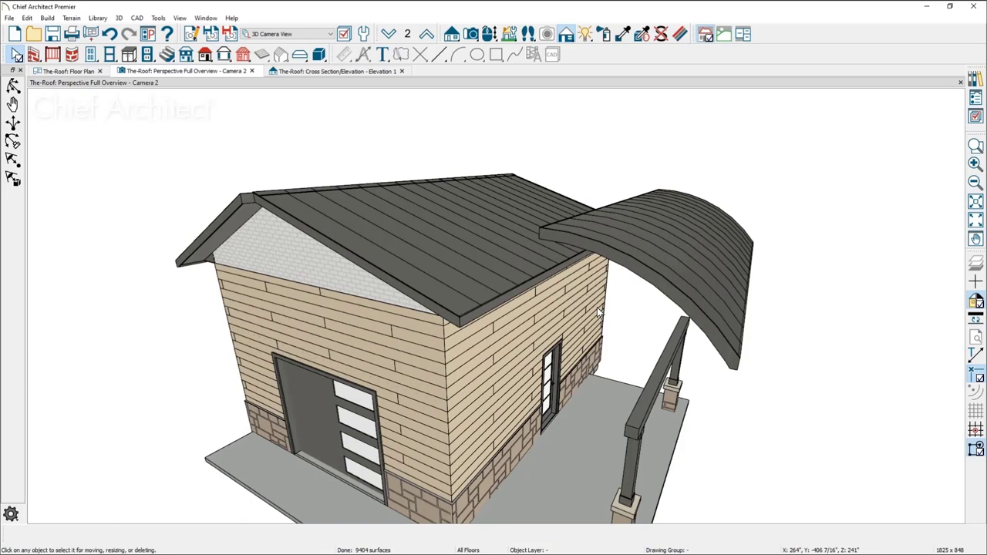
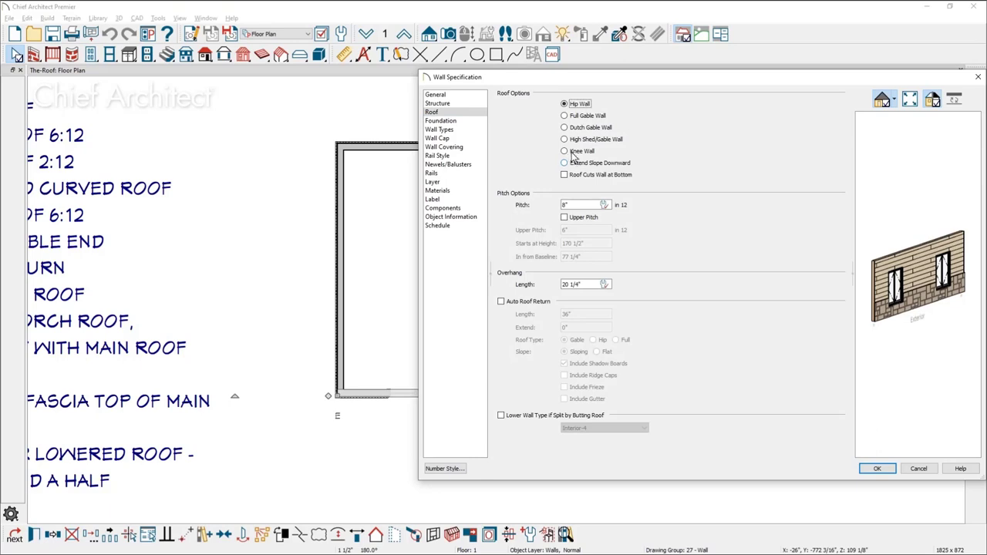
# - Make the two-window wall a High Shed/Gable Wall and build the roof at 3 in 12 pitch with Auto Rebuild Roofs enabled
pyautogui.click(566, 139)
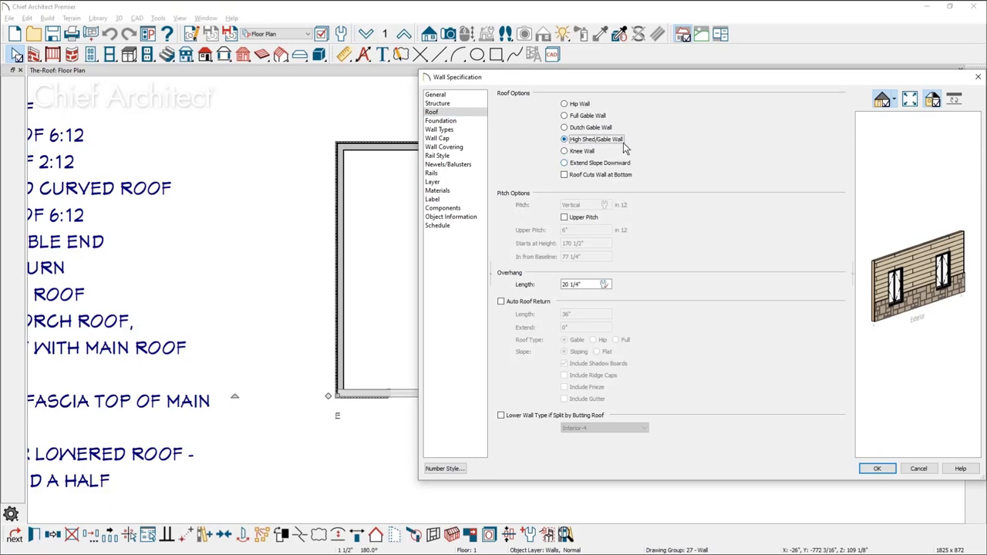
pyautogui.click(889, 468)
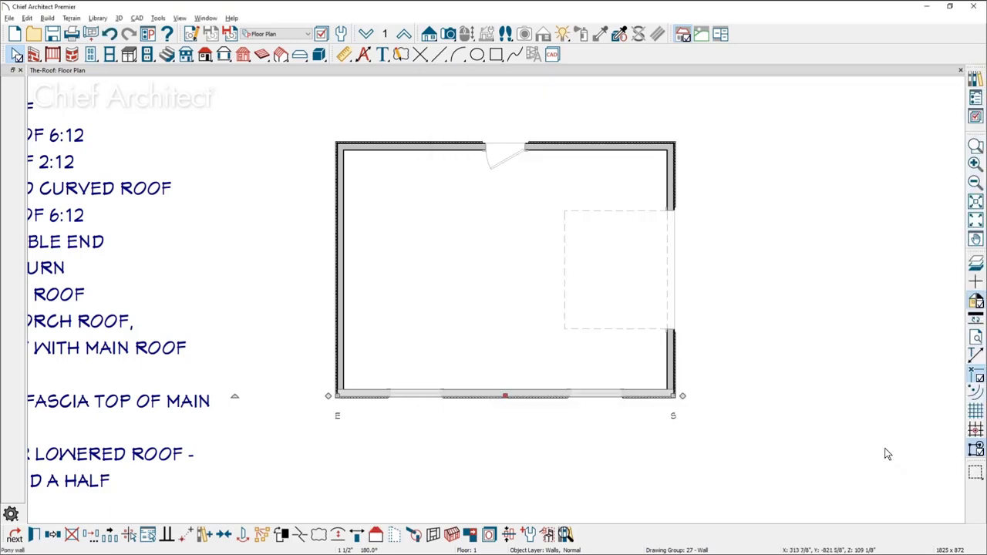
pyautogui.hotkey('ctrl', 'shift', 'r')
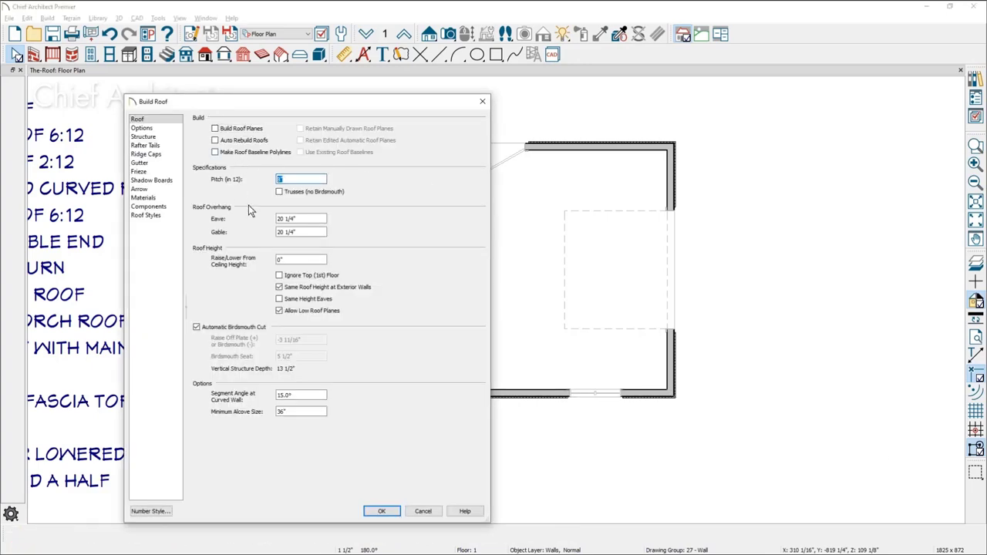
pyautogui.write('3')
pyautogui.click(241, 141)
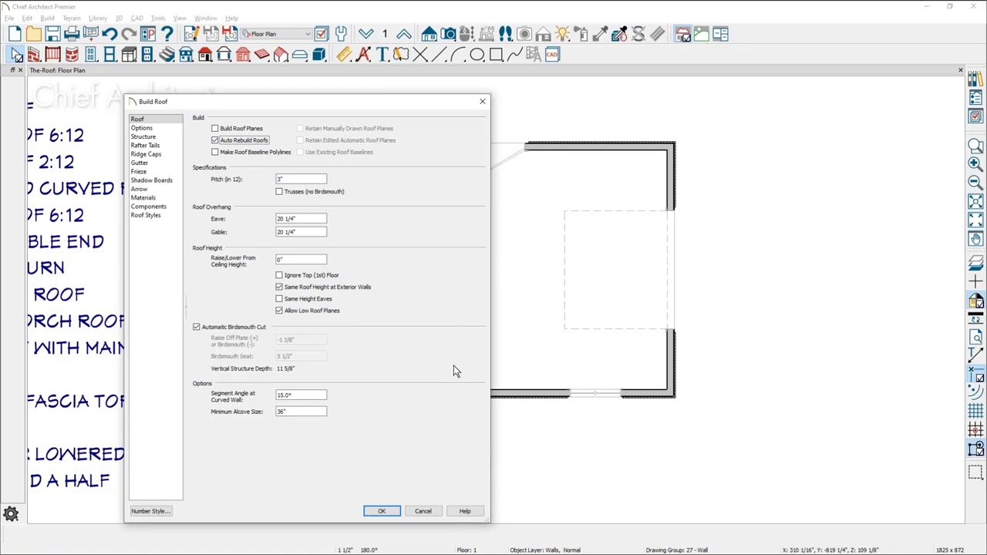
pyautogui.click(383, 512)
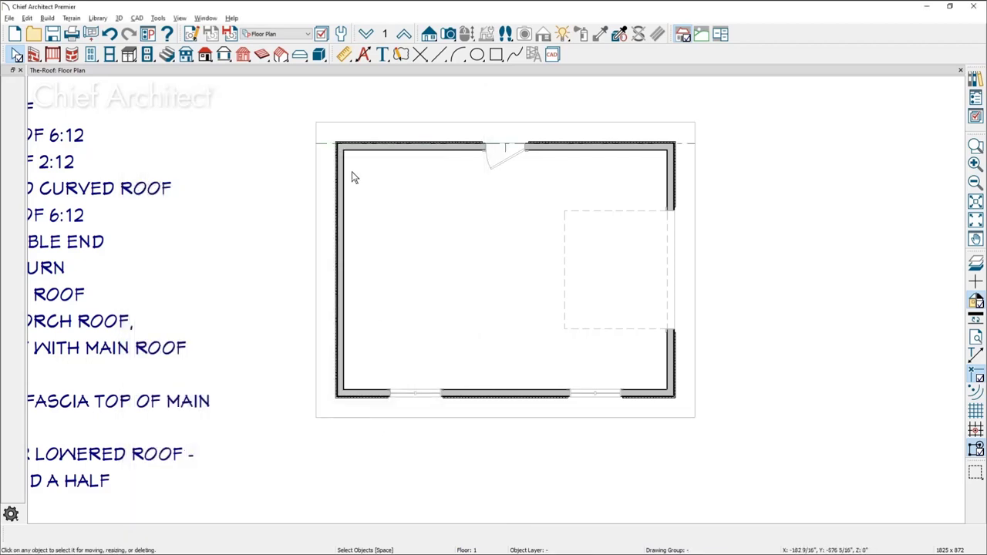
# - Create a perspective full overview of the building and orbit it to show the garage door and the porch-side eave
pyautogui.click(450, 36)
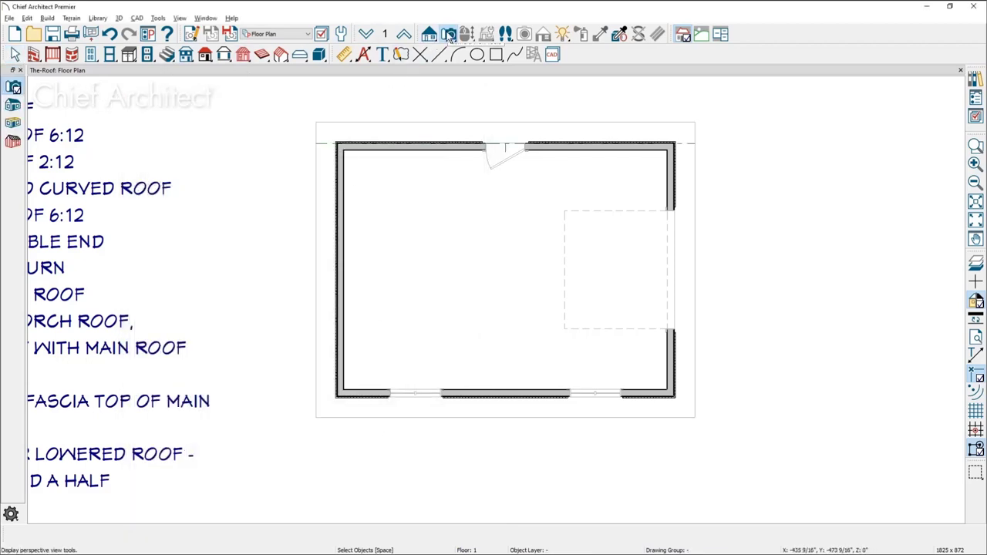
pyautogui.click(16, 105)
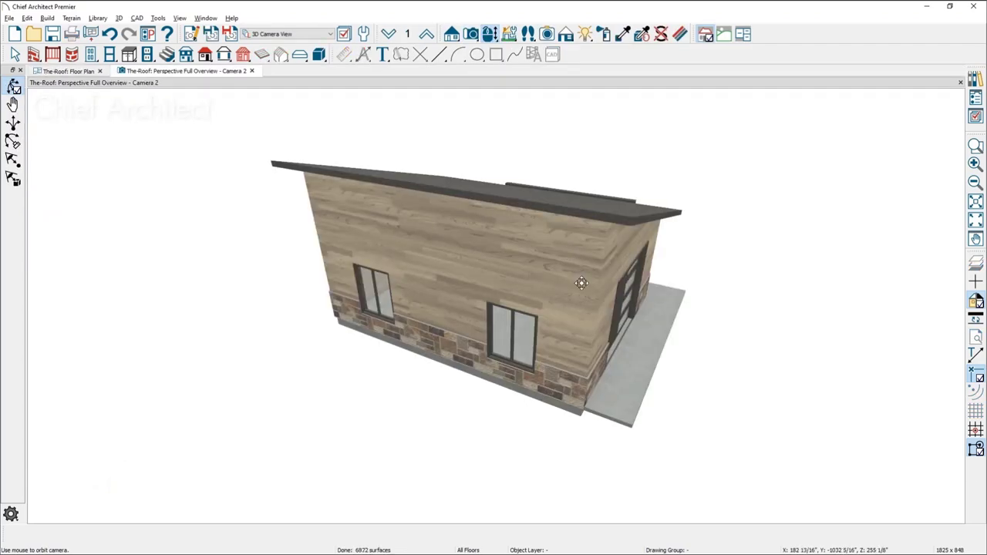
pyautogui.moveTo(579, 282); pyautogui.dragTo(477, 289)
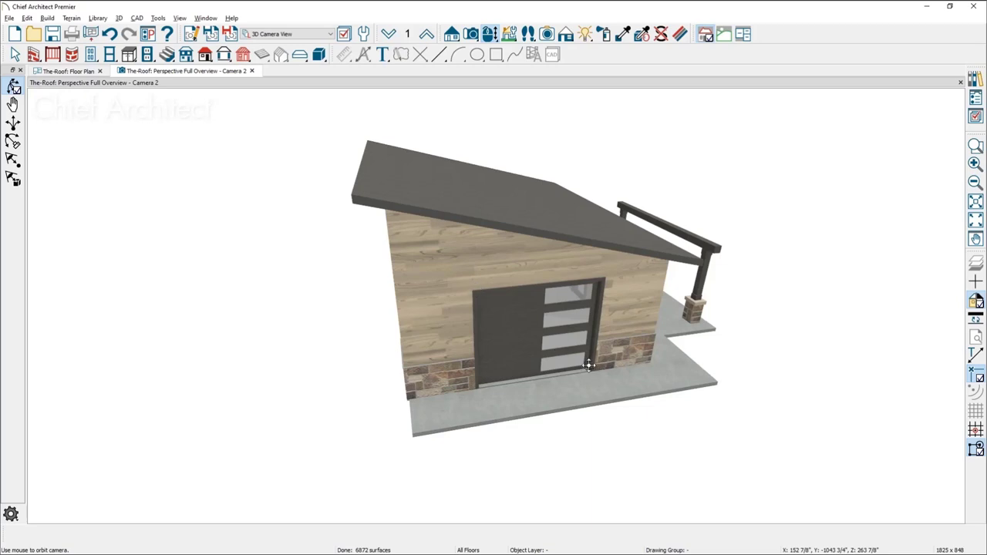
pyautogui.moveTo(583, 367); pyautogui.dragTo(523, 345)
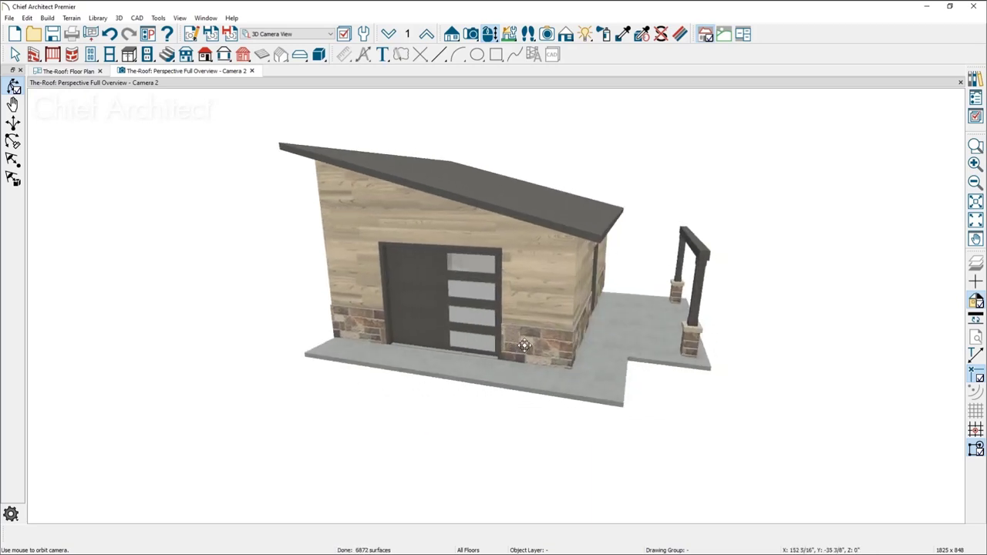
# - Set the roof pitch of the porch-side wall with the entry door to 2 in 12
pyautogui.click(588, 297)
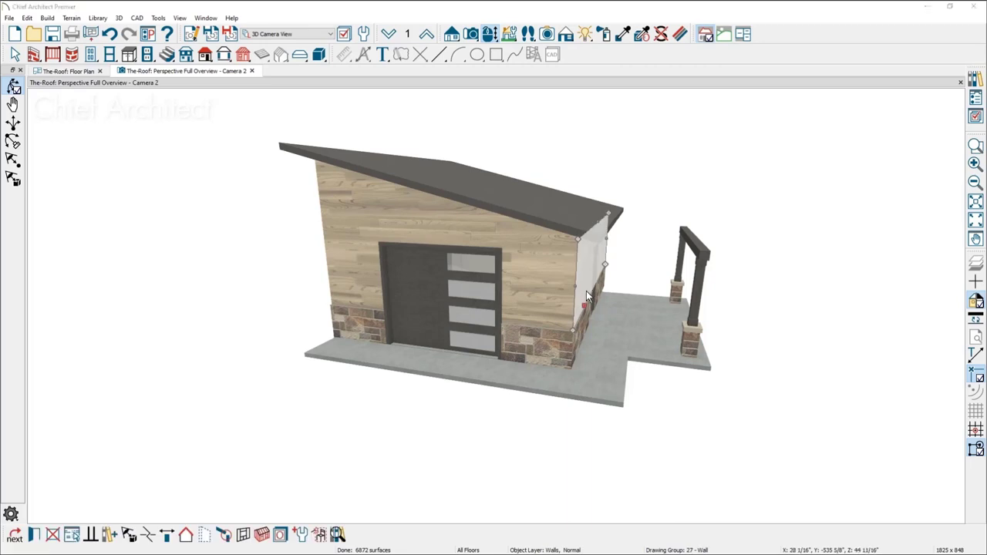
pyautogui.doubleClick(587, 293)
pyautogui.doubleClick(575, 213)
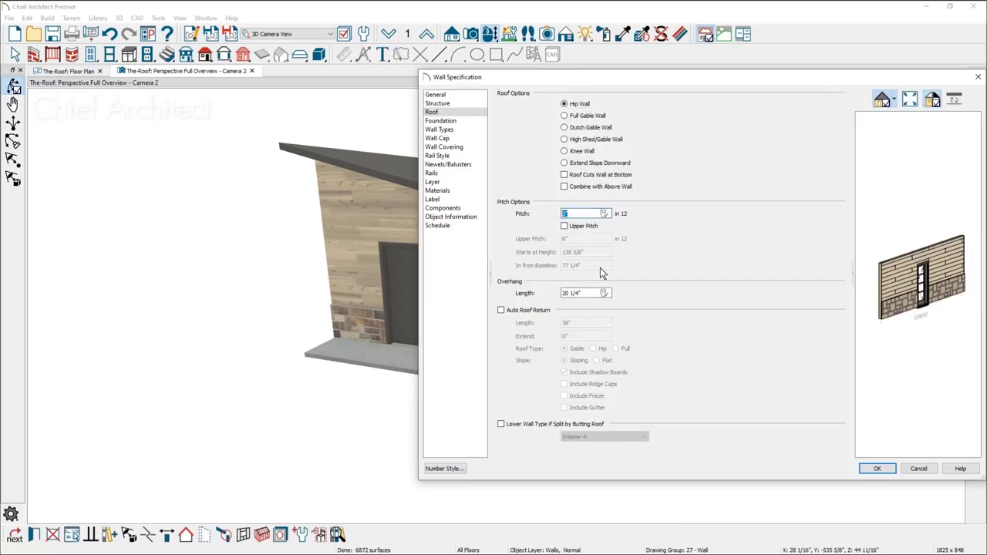
pyautogui.write('2')
pyautogui.click(876, 469)
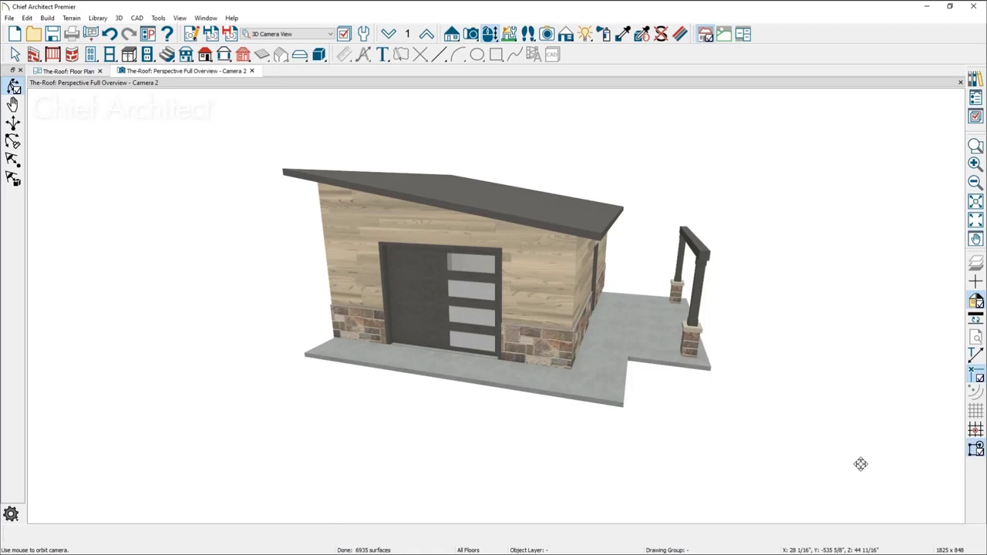
# - Open the shed roof plane's specification, try the lock on Pitch, and return the lock to Top of Plate
pyautogui.press('space')
pyautogui.click(581, 263)
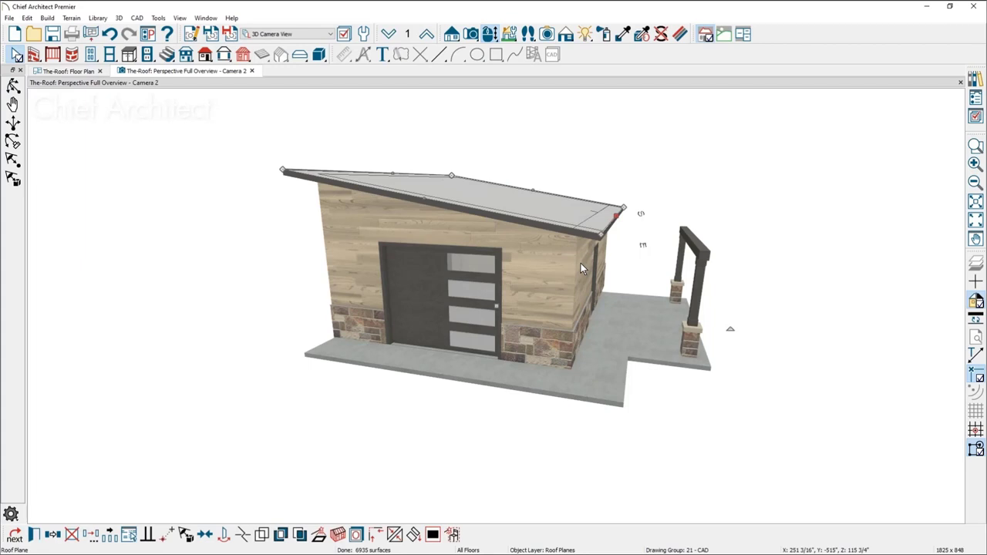
pyautogui.doubleClick(581, 263)
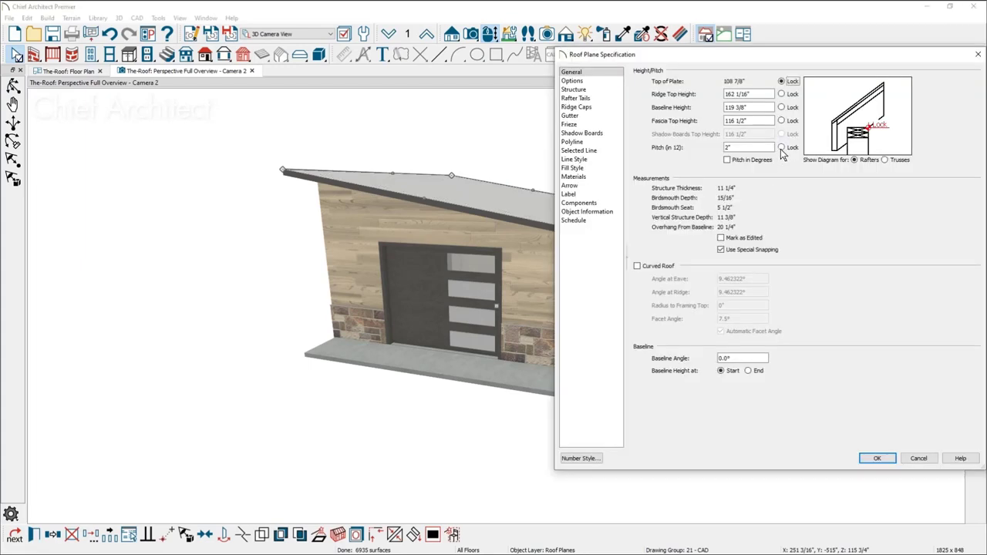
pyautogui.moveTo(727, 60); pyautogui.dragTo(222, 79)
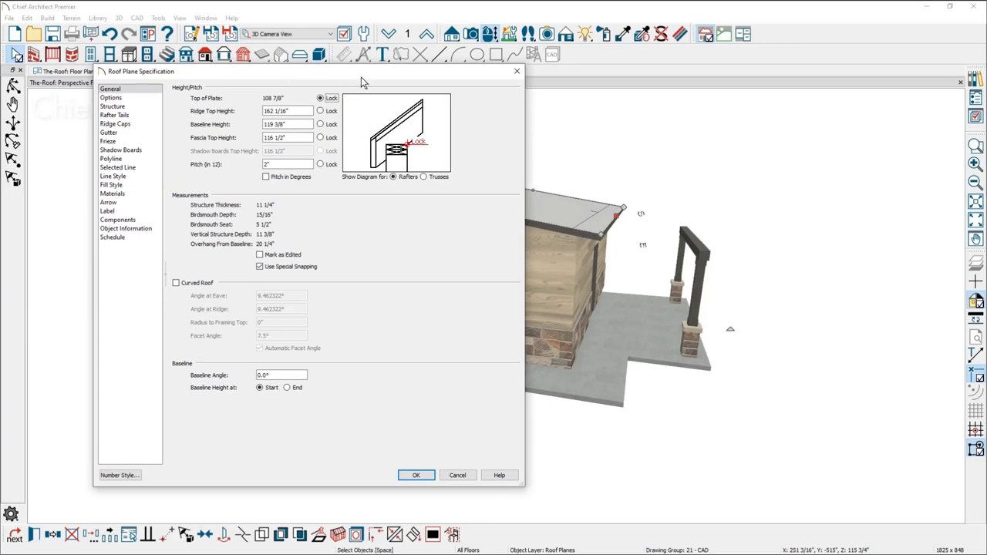
pyautogui.moveTo(361, 77); pyautogui.dragTo(466, 287)
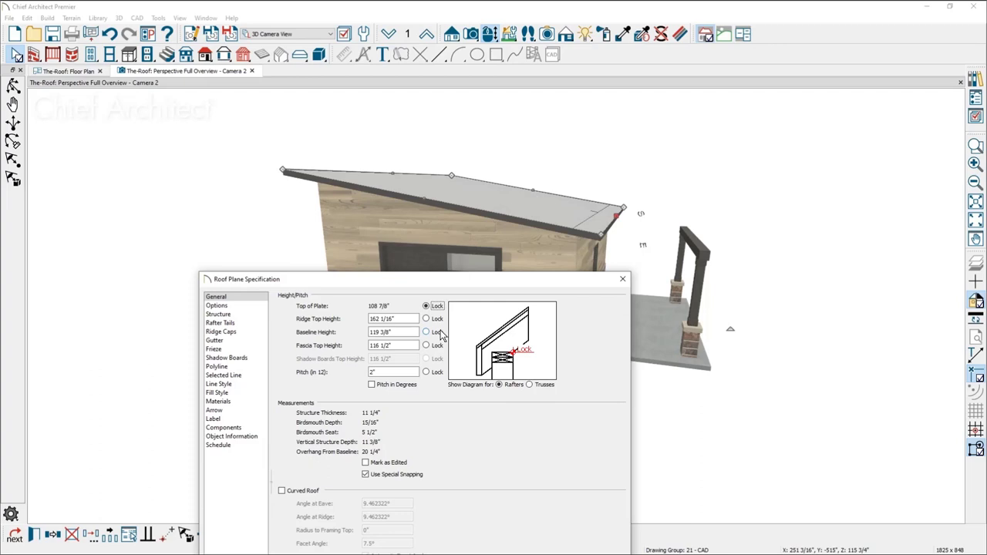
pyautogui.click(427, 373)
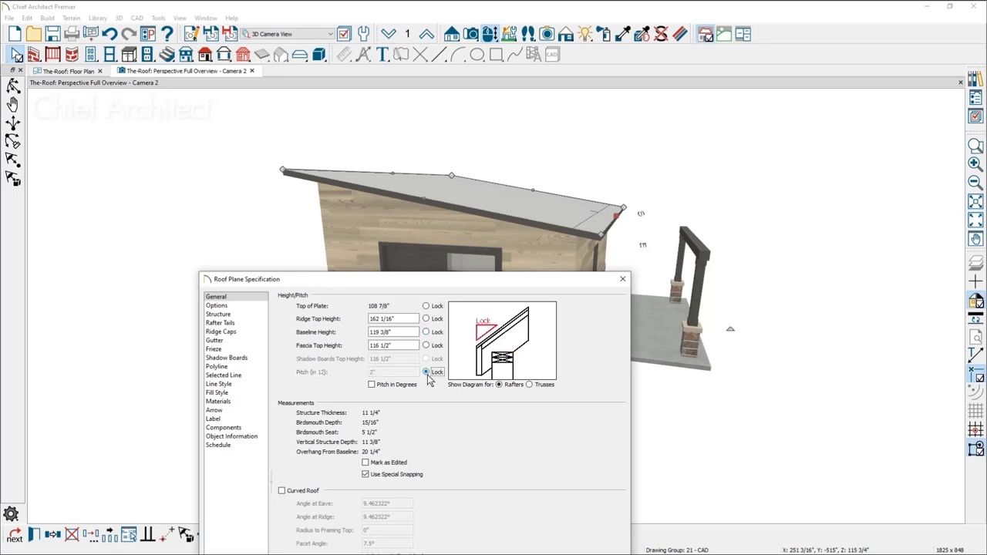
pyautogui.click(427, 306)
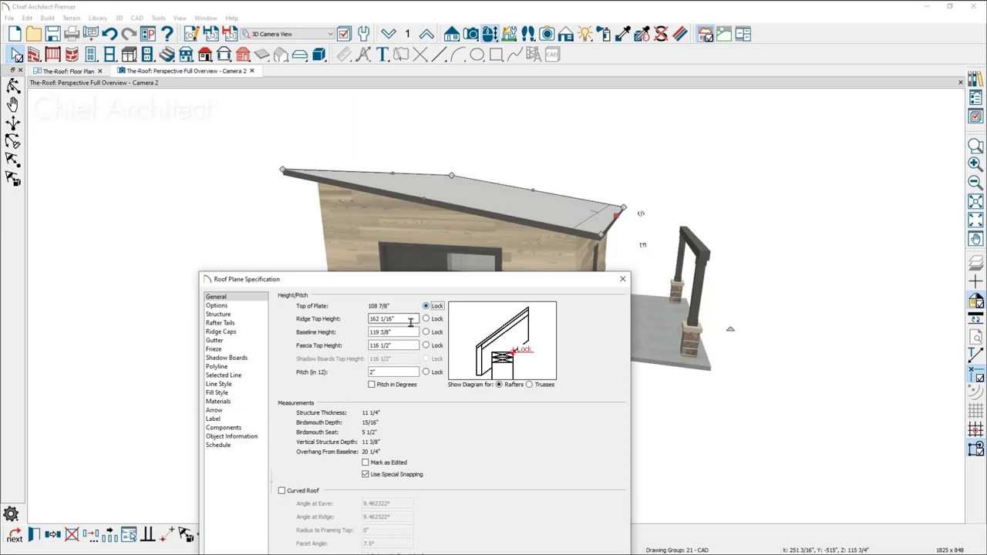
# - Set the shed roof plane's Ridge Top Height to 176" and agree to turn off Auto Rebuild Roofs
pyautogui.moveTo(411, 322); pyautogui.dragTo(342, 325)
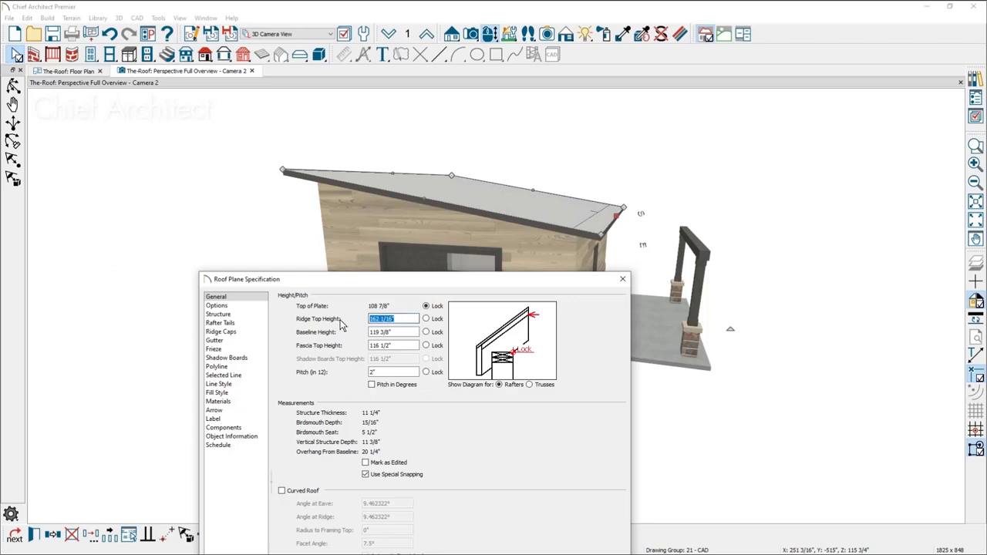
pyautogui.write('176')
pyautogui.press('Tab')
pyautogui.moveTo(395, 376); pyautogui.dragTo(364, 386)
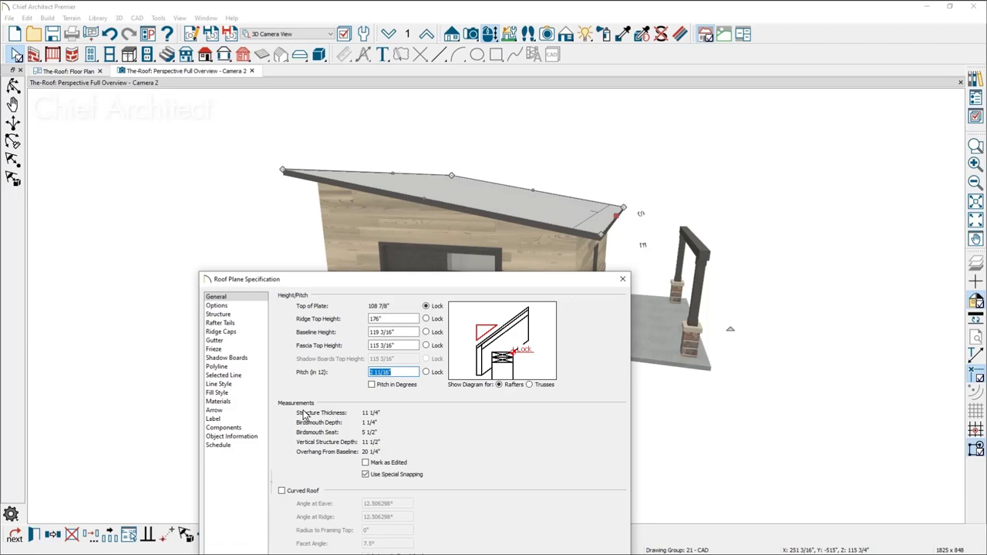
pyautogui.moveTo(521, 280); pyautogui.dragTo(358, 134)
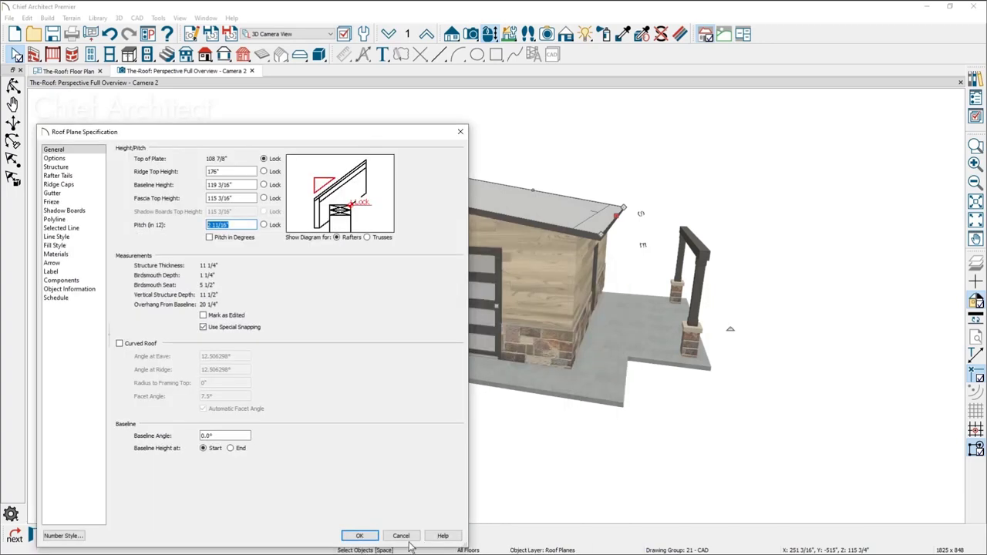
pyautogui.click(354, 535)
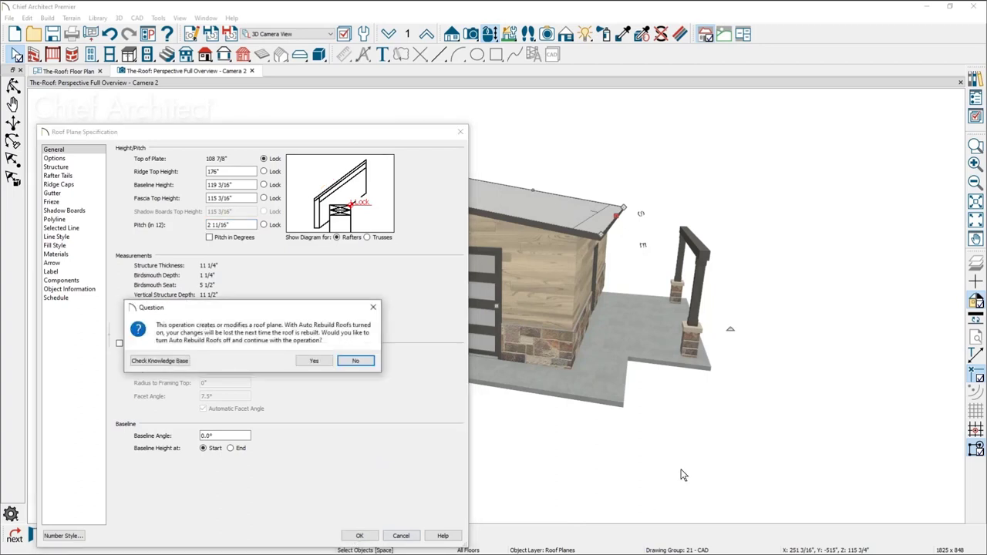
pyautogui.click(321, 363)
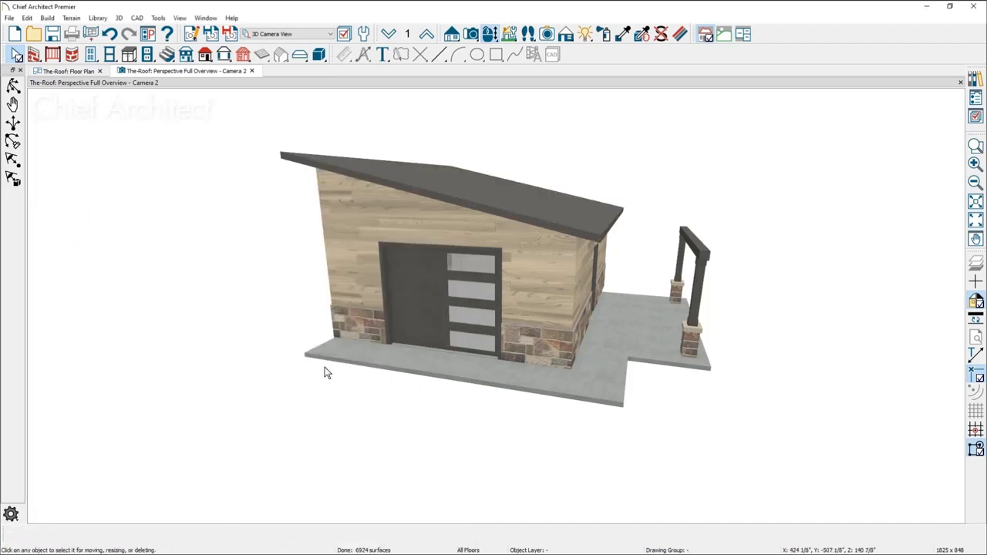
# - Review the shed roof plane's height, pitch and Mark as Edited settings in its specification, and close it without changes
pyautogui.click(481, 192)
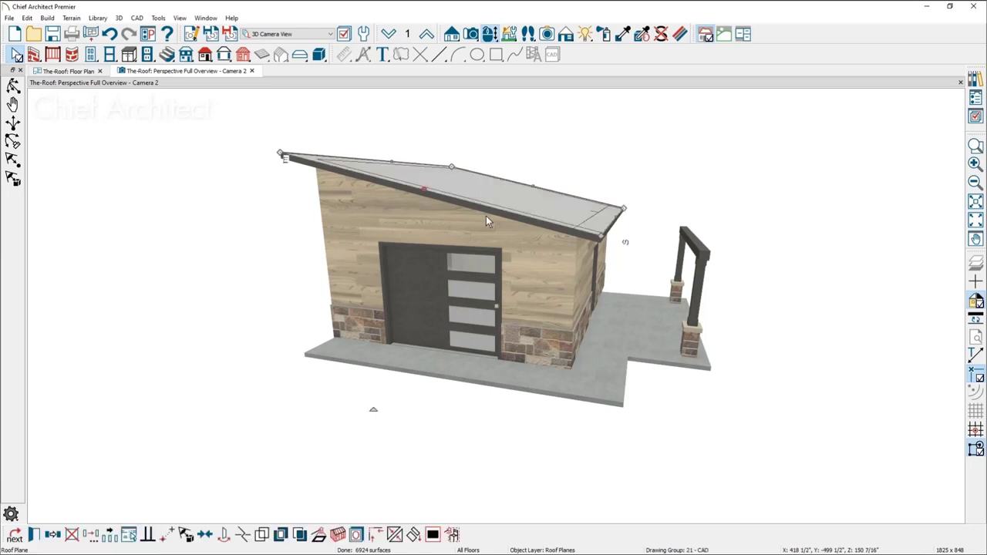
pyautogui.doubleClick(487, 220)
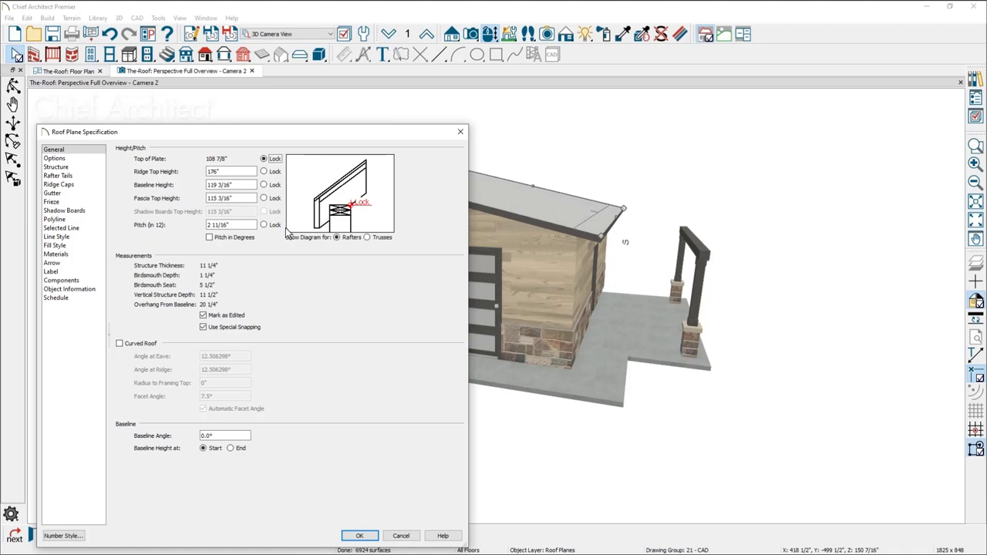
pyautogui.moveTo(261, 136); pyautogui.dragTo(415, 292)
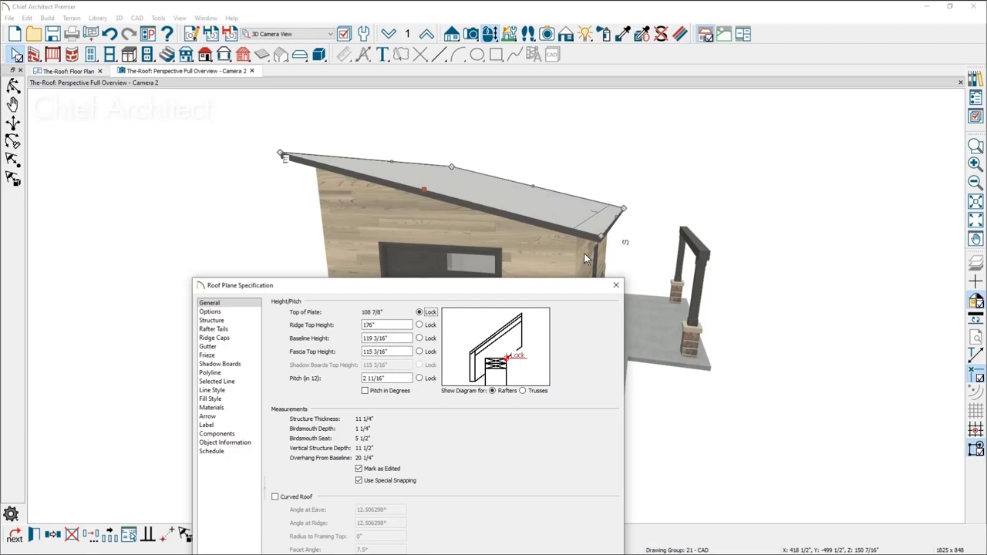
pyautogui.click(616, 286)
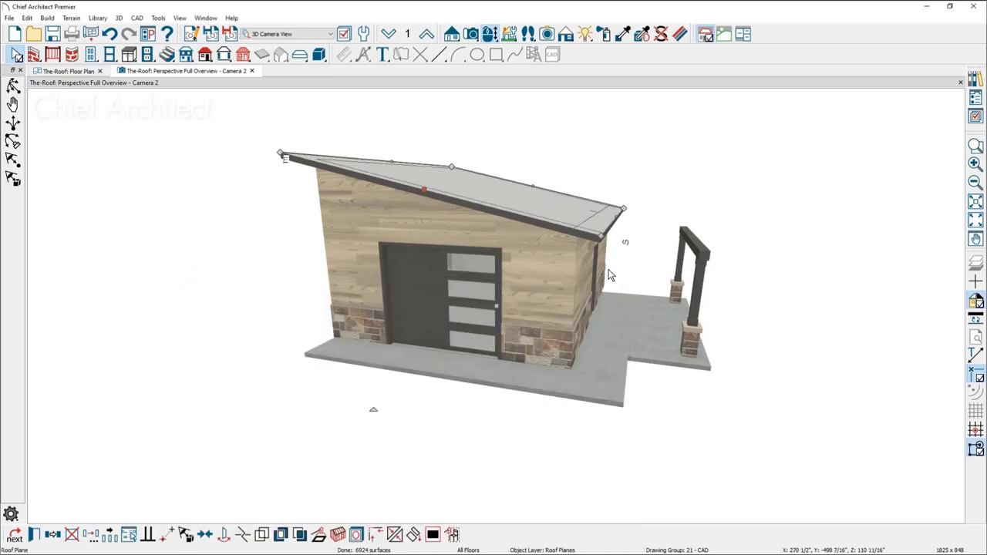
# - Turn Auto Rebuild Roofs back on in the roof build settings and accept deletion of the edited roof surfaces
pyautogui.click(356, 534)
pyautogui.click(239, 140)
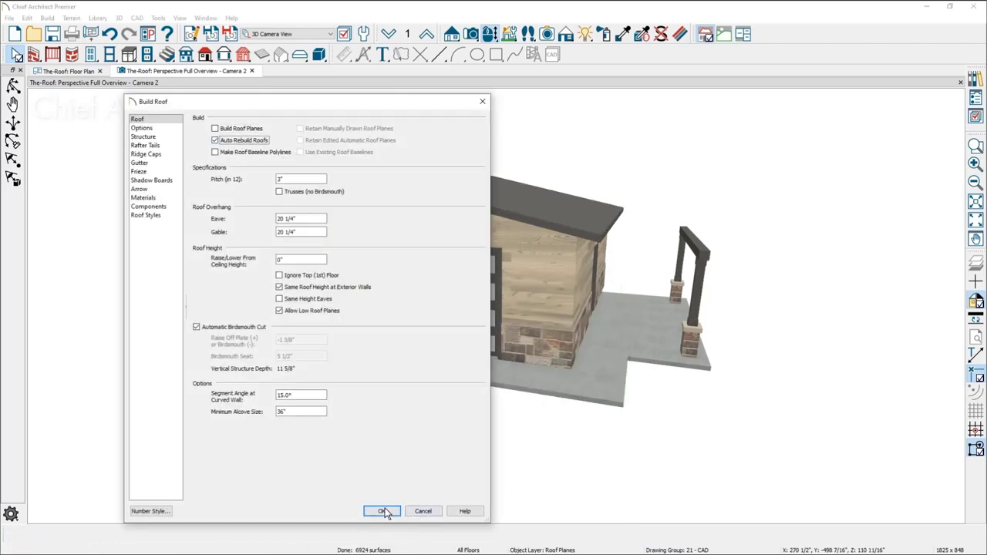
pyautogui.click(386, 513)
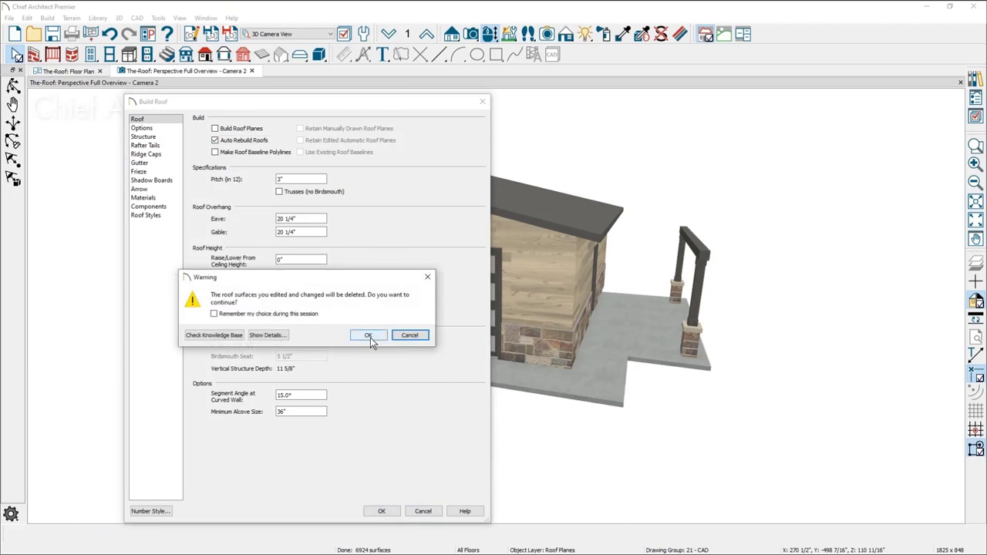
pyautogui.click(369, 335)
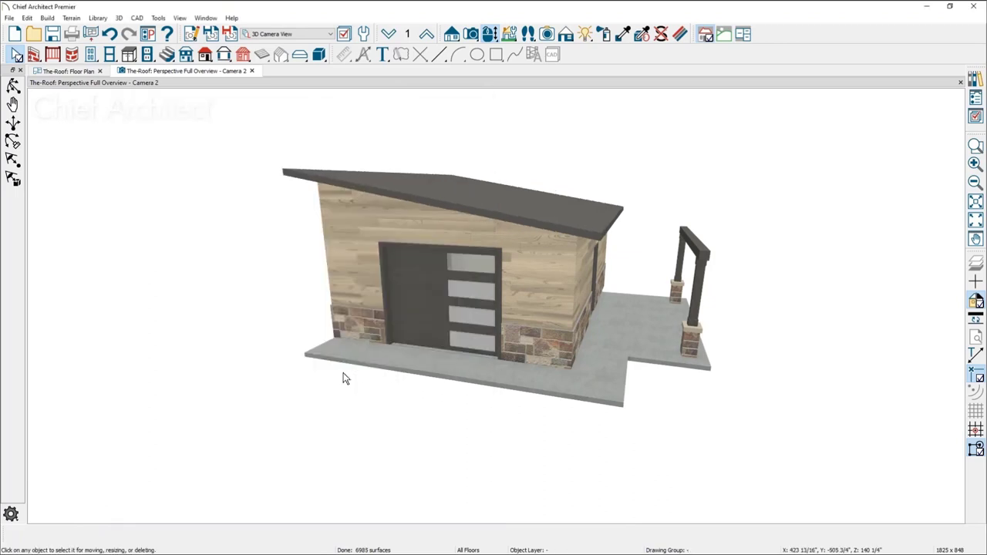
# - Review the roof options of the tall wall with the two windows in its specification and close it without changes
pyautogui.moveTo(327, 370); pyautogui.dragTo(406, 375, button='middle')
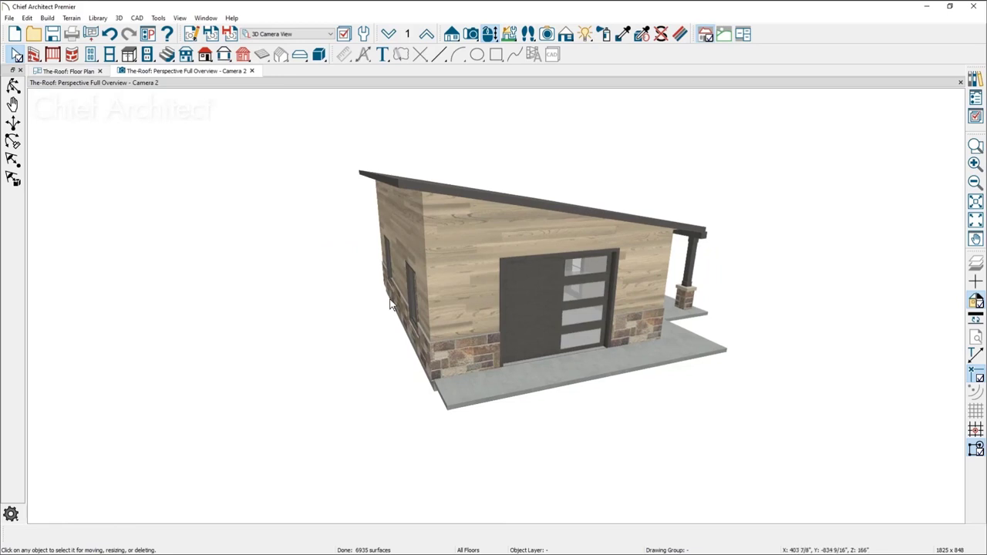
pyautogui.click(400, 240)
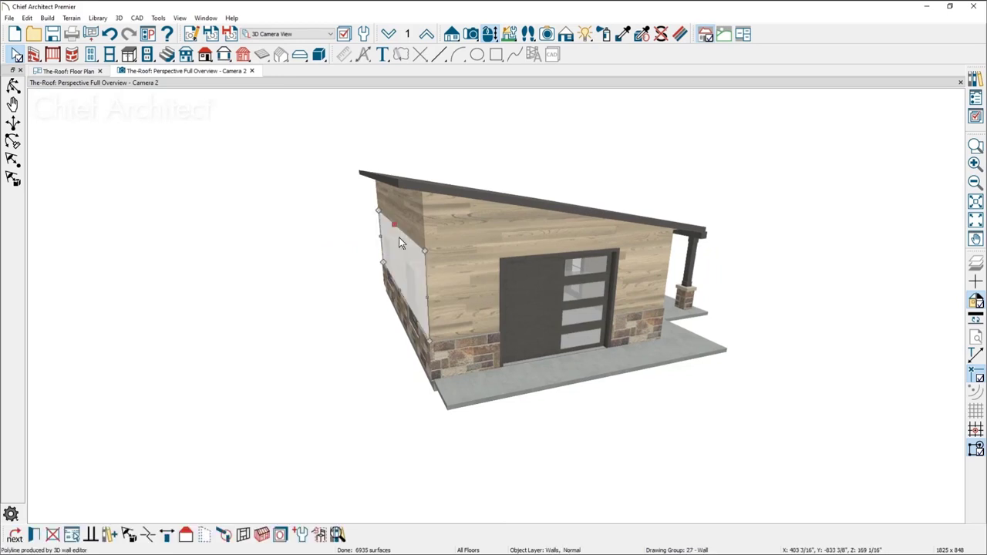
pyautogui.doubleClick(400, 240)
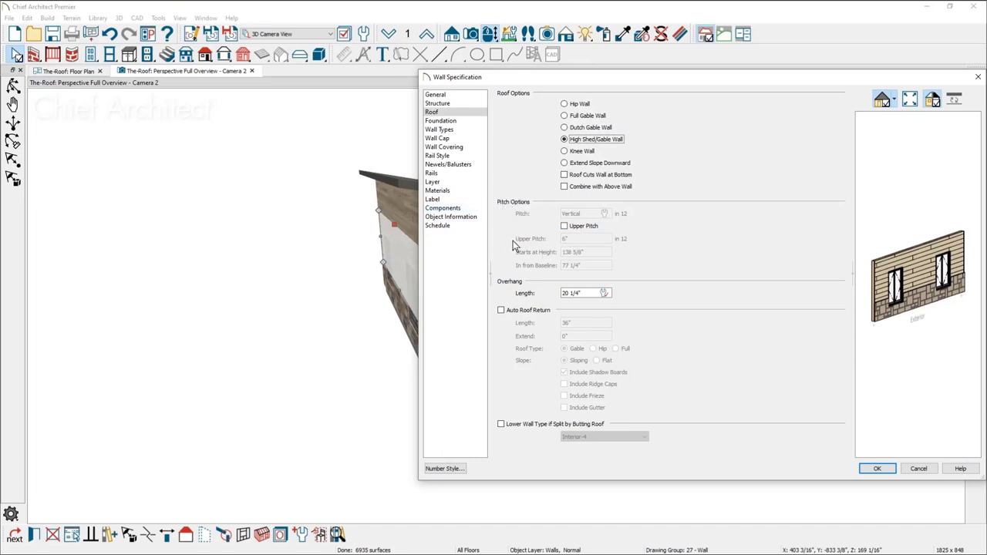
pyautogui.click(978, 77)
# - Set the roof pitch of the porch-side wall with the entry door to 4 in 12
pyautogui.moveTo(625, 362); pyautogui.dragTo(502, 317, button='middle')
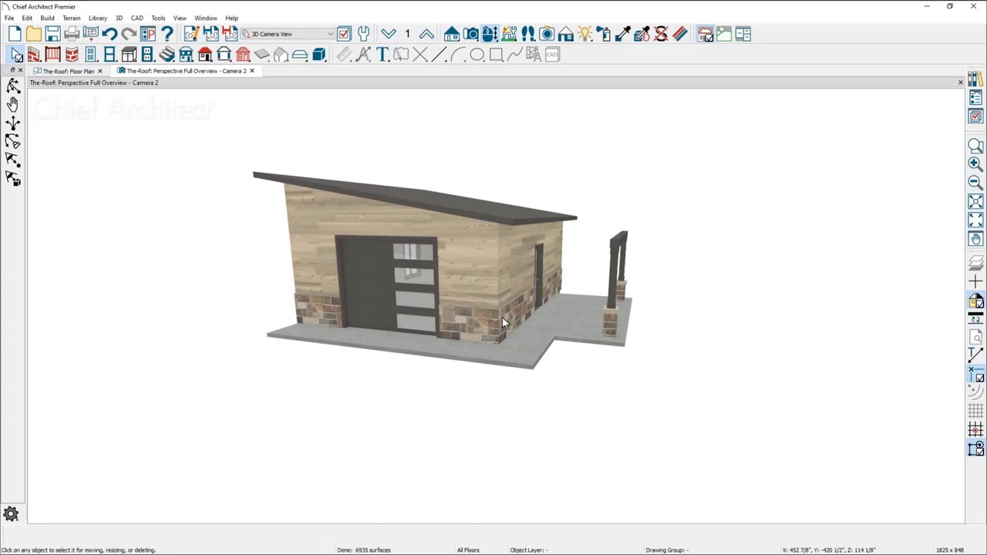
pyautogui.click(517, 268)
pyautogui.doubleClick(517, 268)
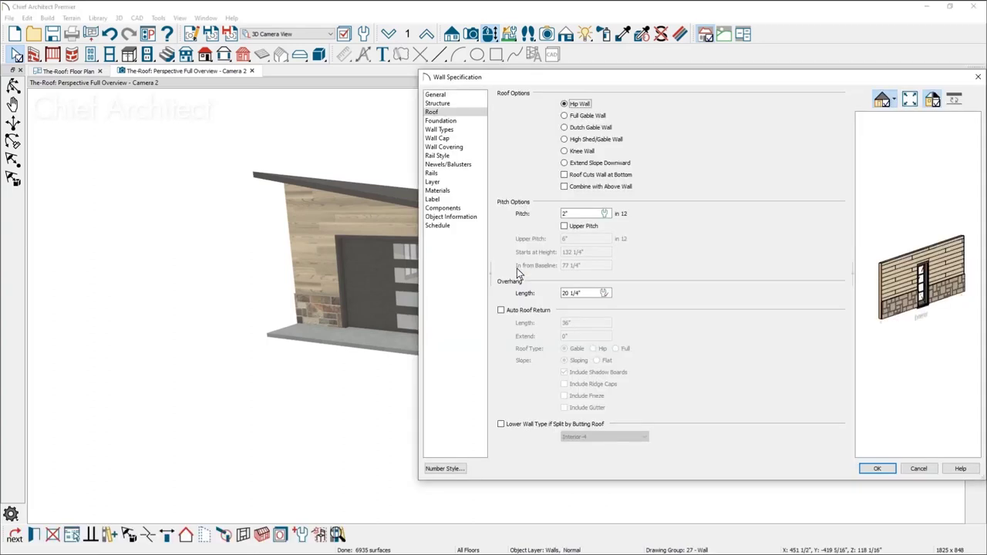
pyautogui.doubleClick(576, 214)
pyautogui.write('4')
pyautogui.click(869, 469)
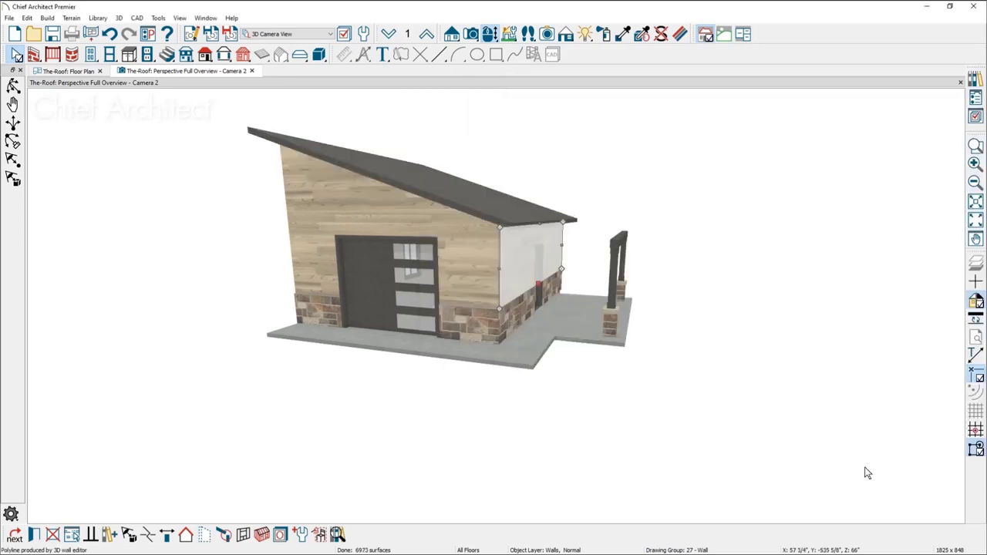
pyautogui.press('Escape')
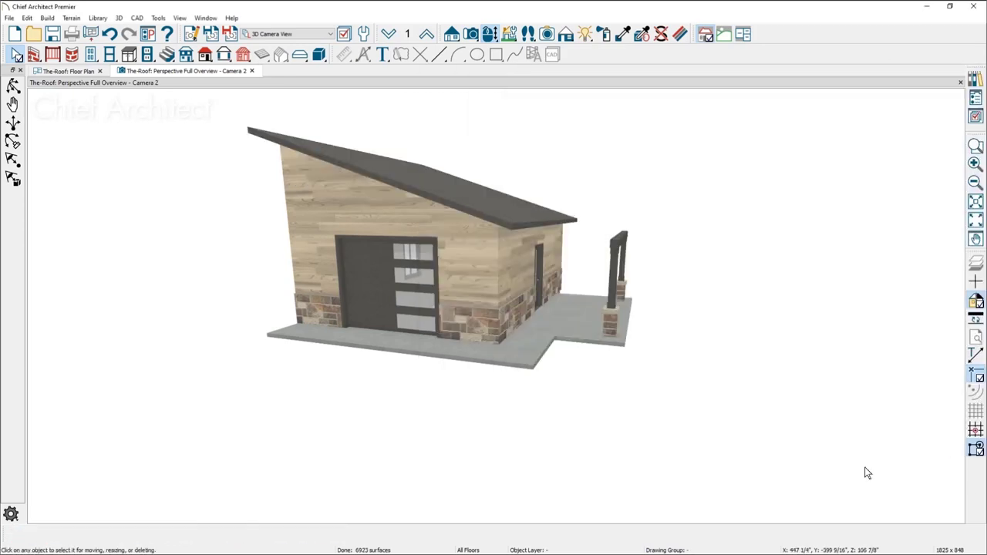
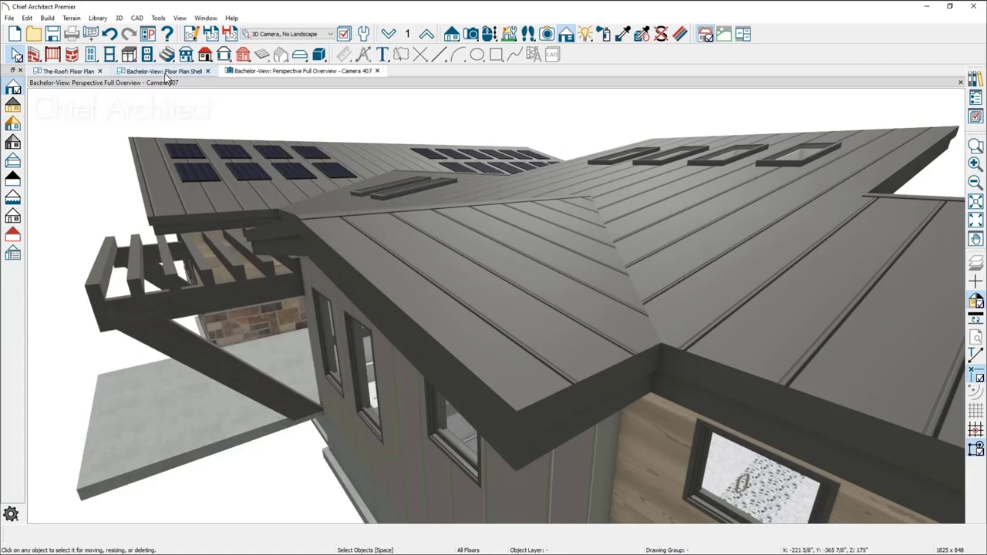
# - Switch the Bachelor-View camera view to the "3D Framing, Roof" layer set to expose the roof framing
pyautogui.click(284, 35)
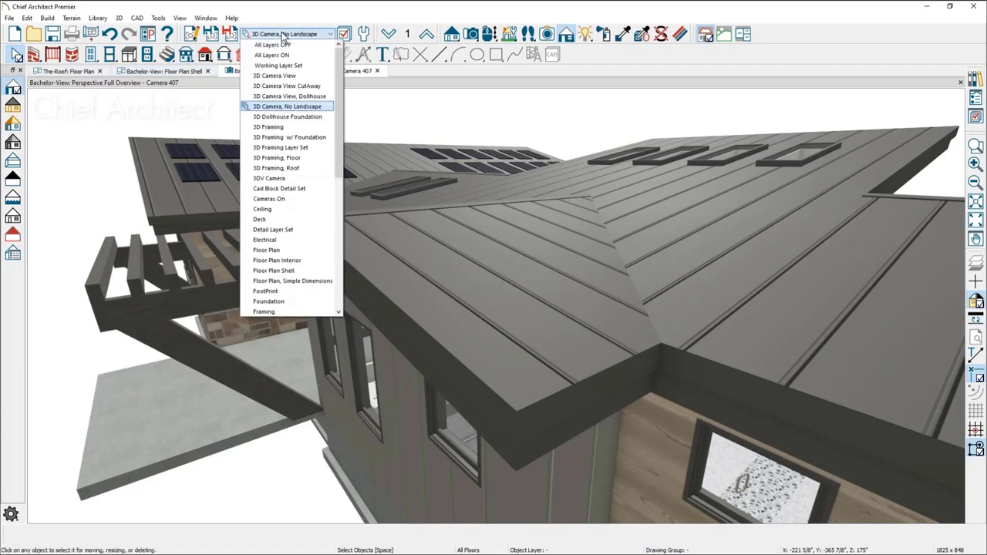
pyautogui.click(312, 168)
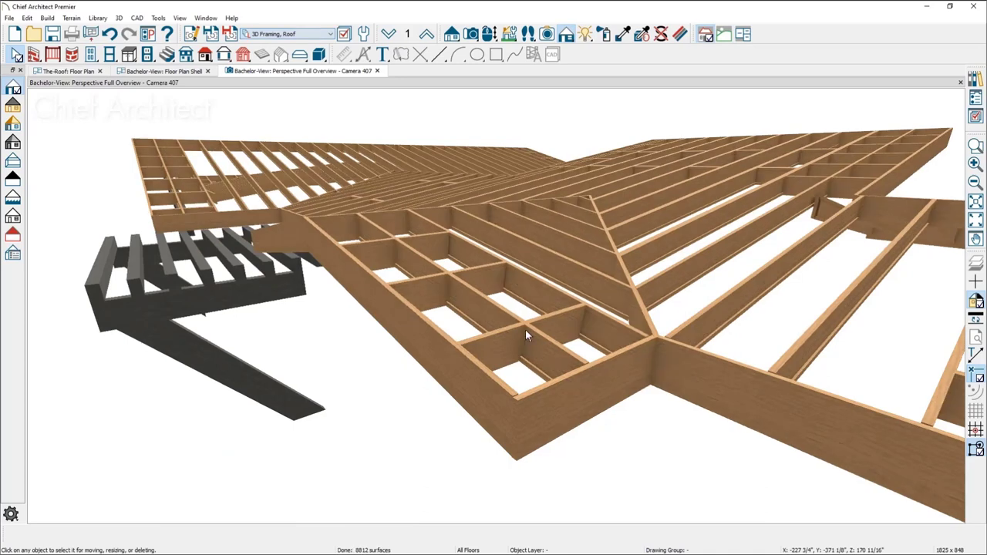
pyautogui.scroll(3, 511, 345)
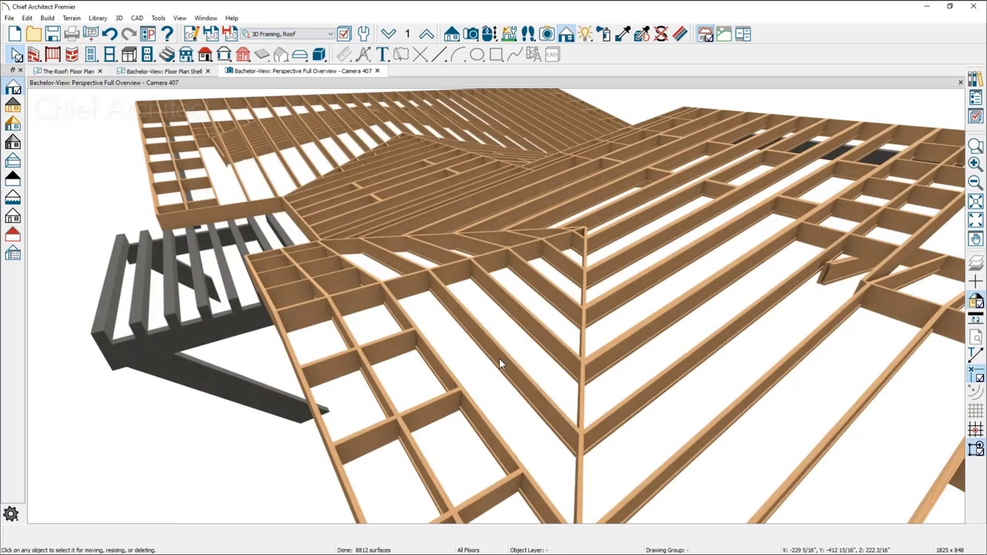
# - Open the specification of a rafter beside the valley, try turning off Automatic Height, and close it without changes
pyautogui.click(499, 359)
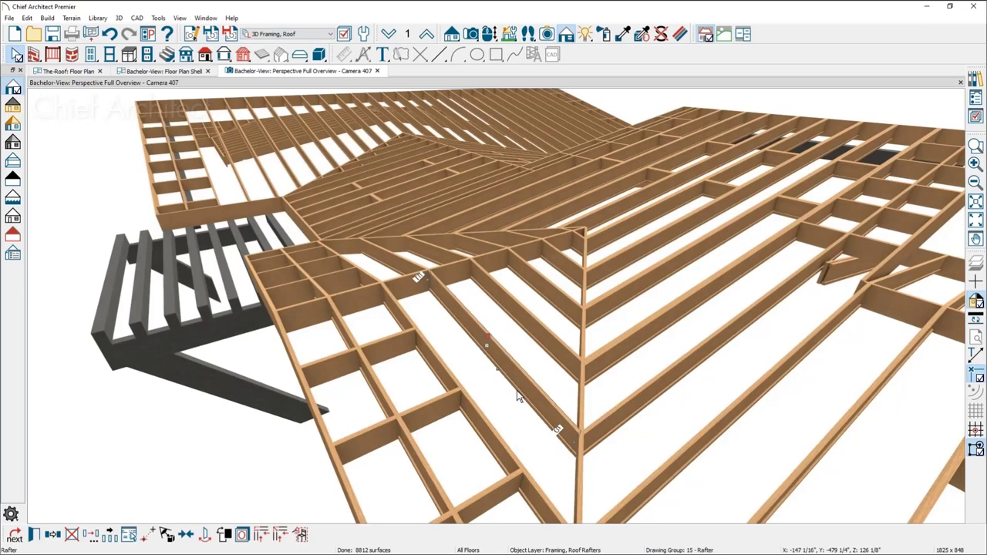
pyautogui.doubleClick(519, 396)
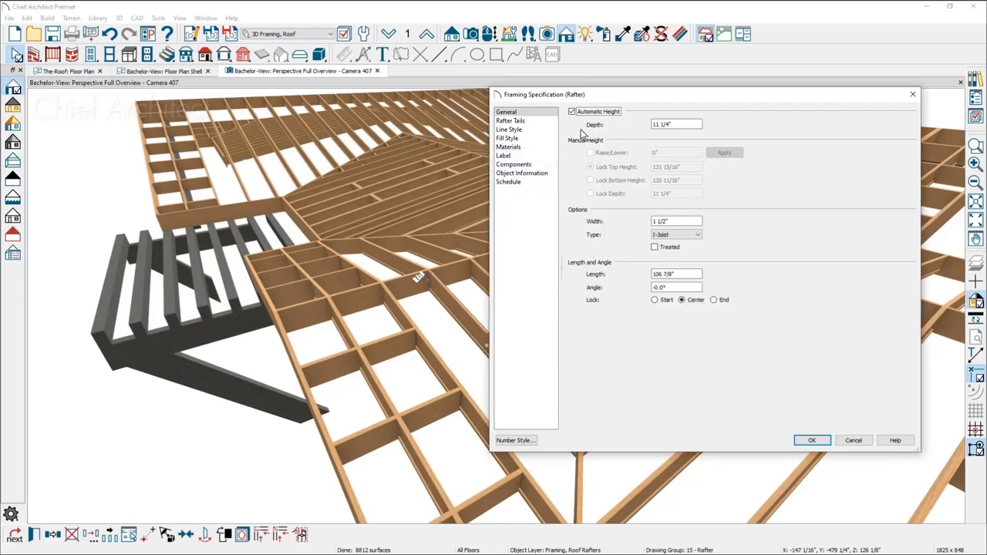
pyautogui.moveTo(604, 97); pyautogui.dragTo(626, 94)
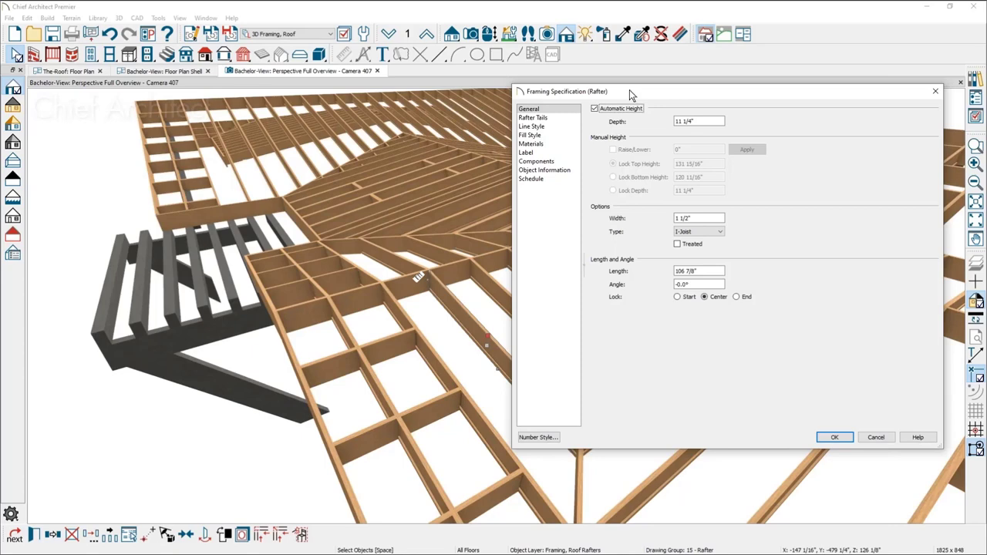
pyautogui.click(596, 109)
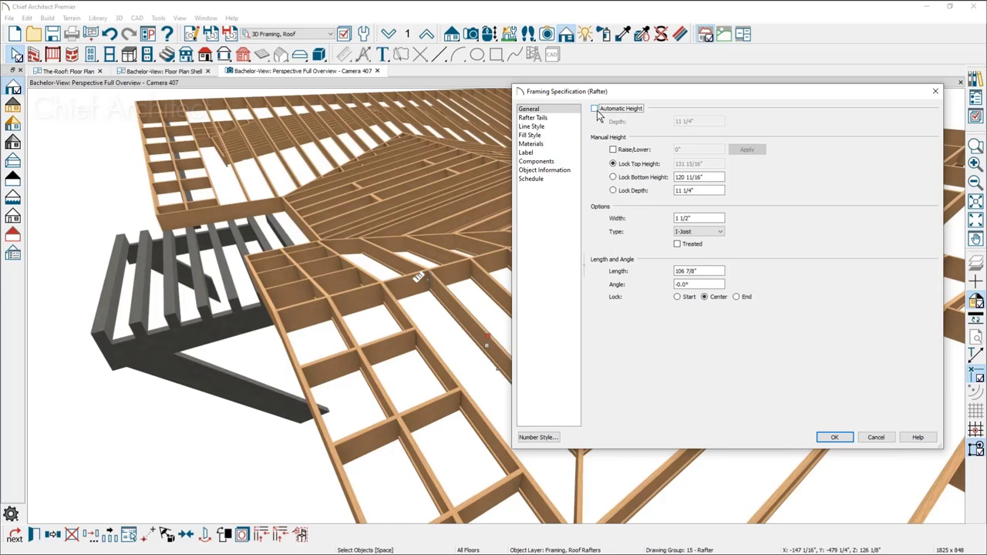
pyautogui.click(939, 93)
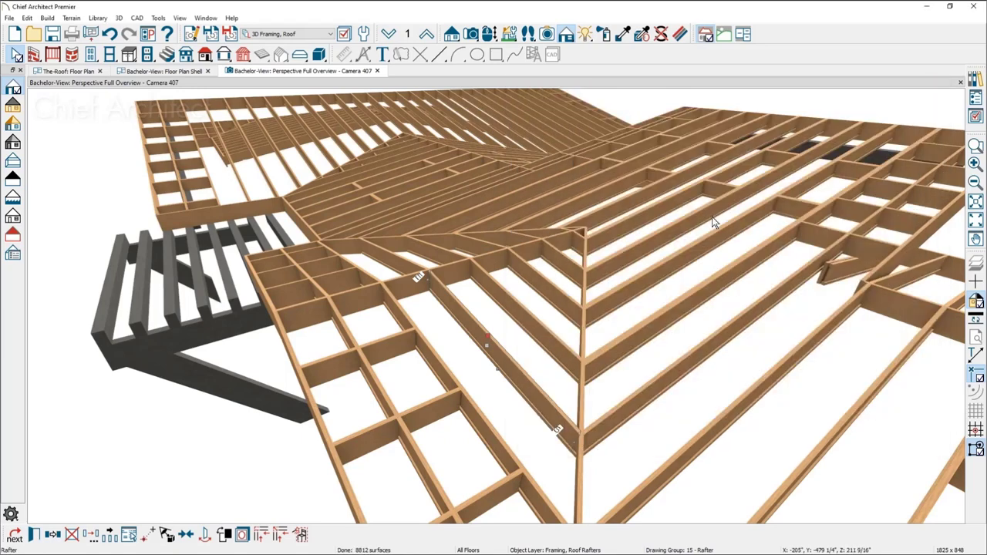
pyautogui.press('space')
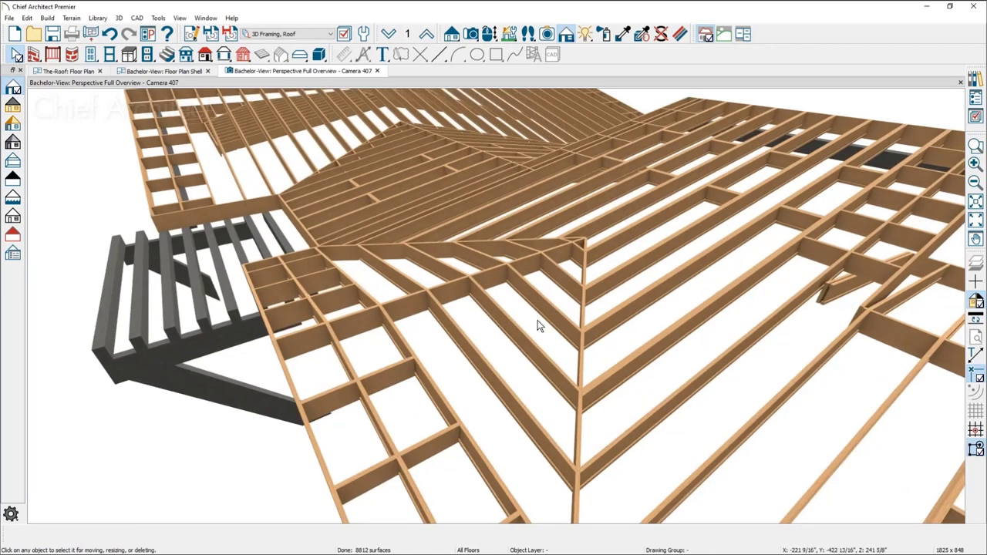
# - Turn off Automatic Height for the rafter beside the valley and apply the change
pyautogui.doubleClick(480, 363)
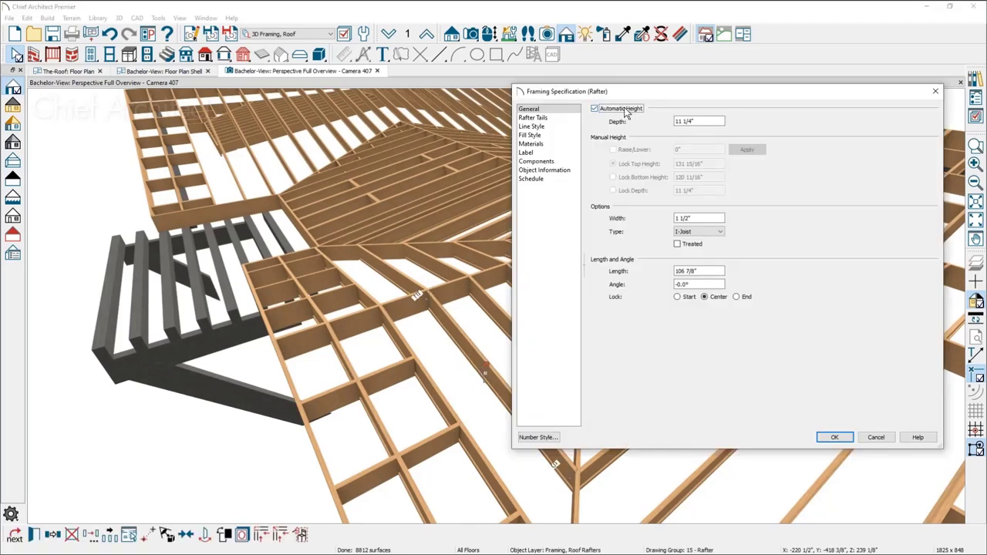
pyautogui.click(626, 112)
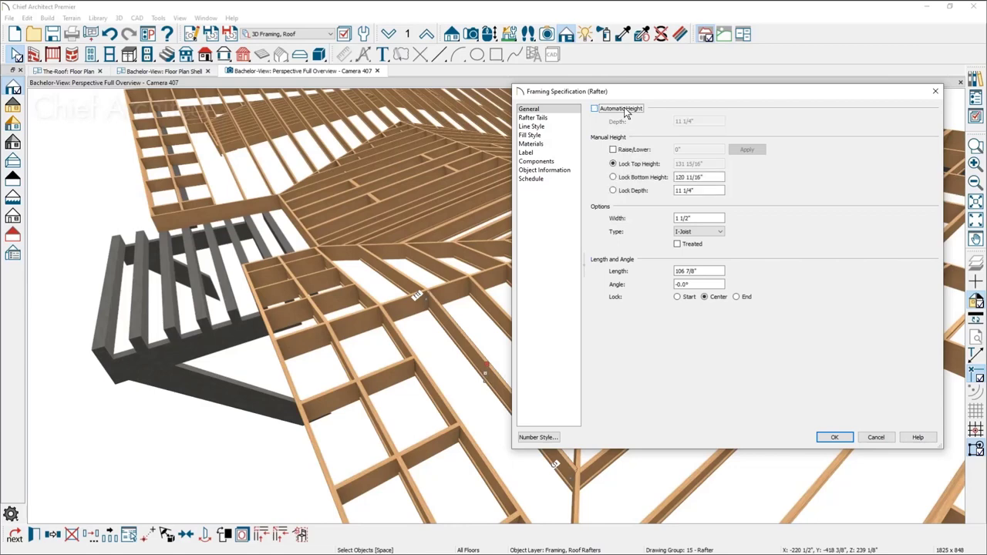
pyautogui.click(840, 438)
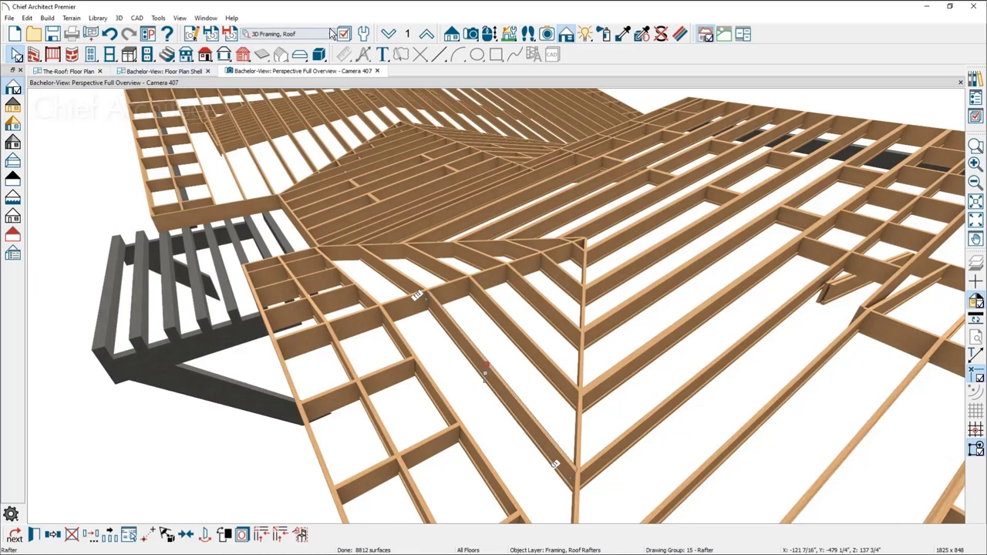
# - Switch to the Bachelor-View floor plan and display its Roof Plan view
pyautogui.click(73, 71)
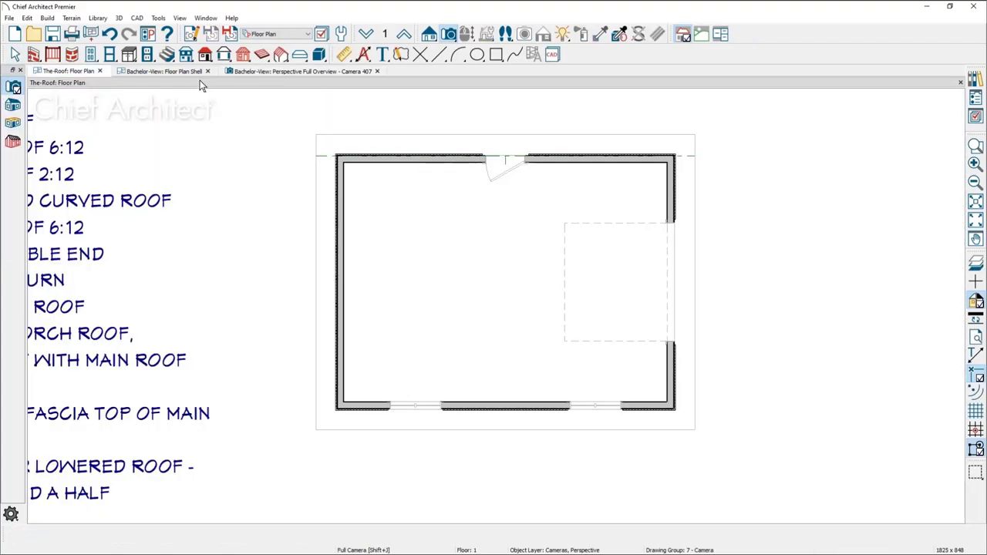
pyautogui.hotkey('ctrl', 'Tab')
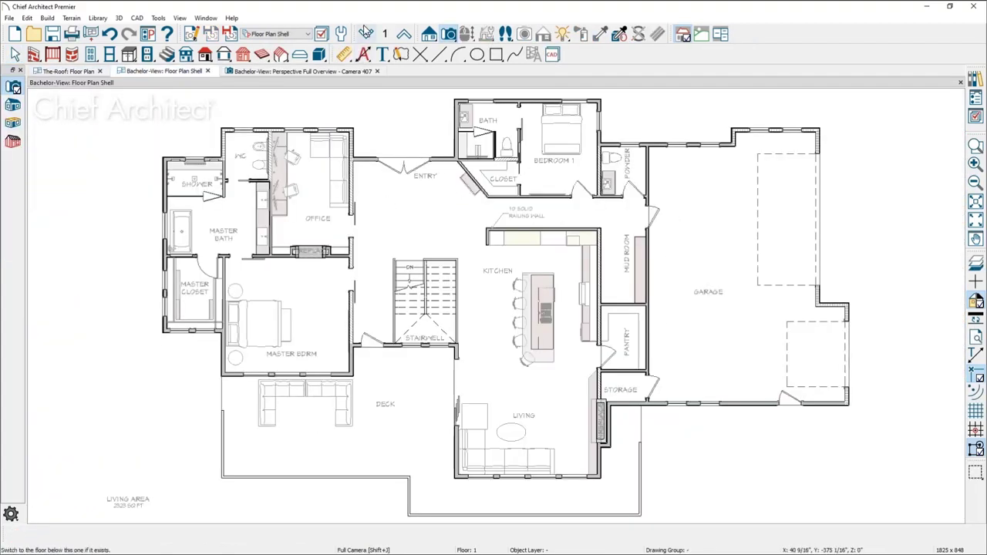
pyautogui.click(277, 35)
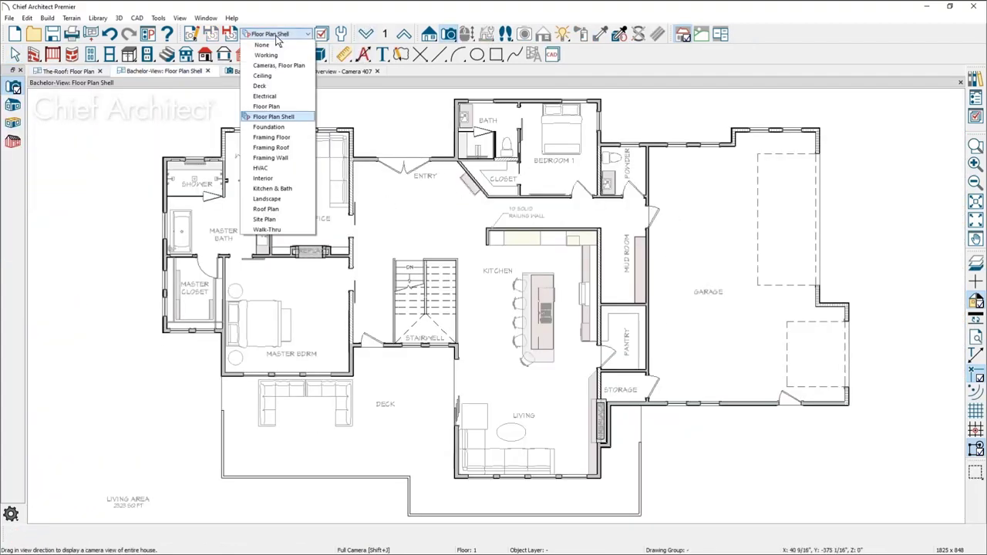
pyautogui.click(288, 210)
# - Set the pitch of both gable roof planes over the upper-left bump-out to 3 in 12 and return to the roof framing camera view
pyautogui.scroll(5, 358, 220)
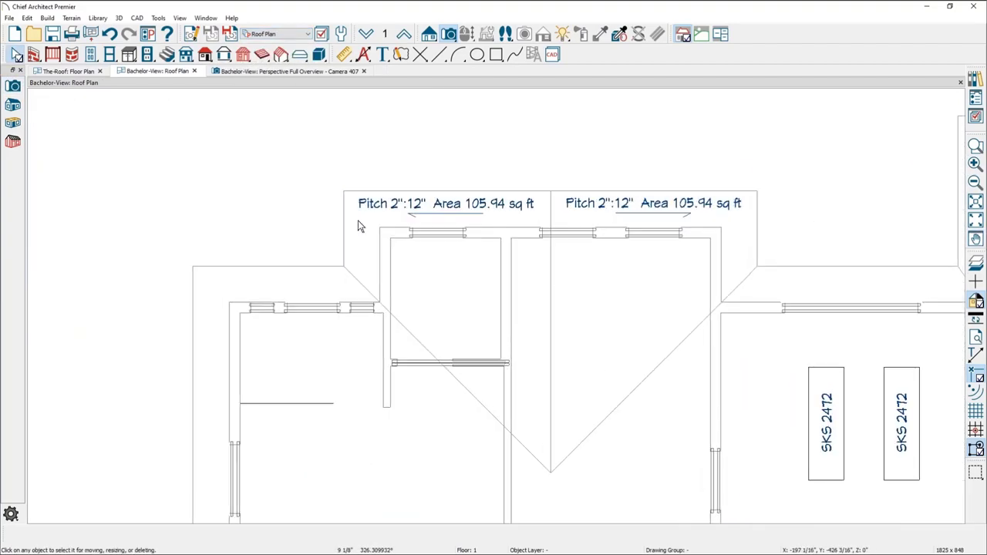
pyautogui.scroll(3, 358, 221)
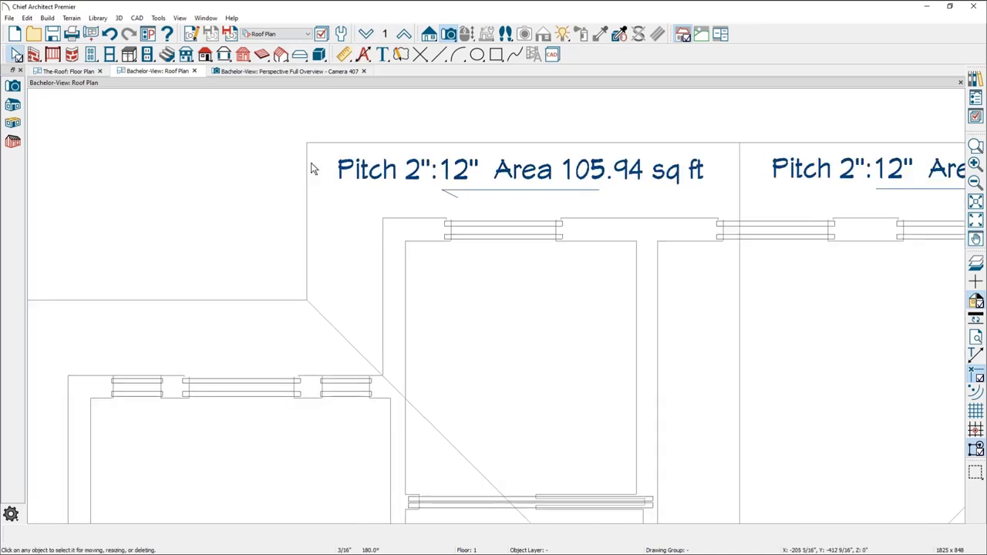
pyautogui.scroll(-3, 296, 155)
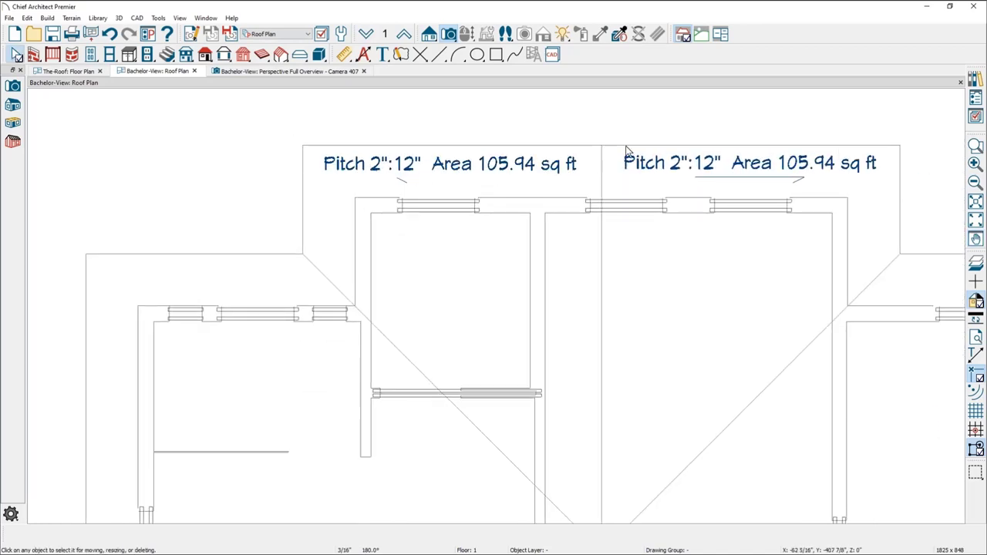
pyautogui.click(592, 145)
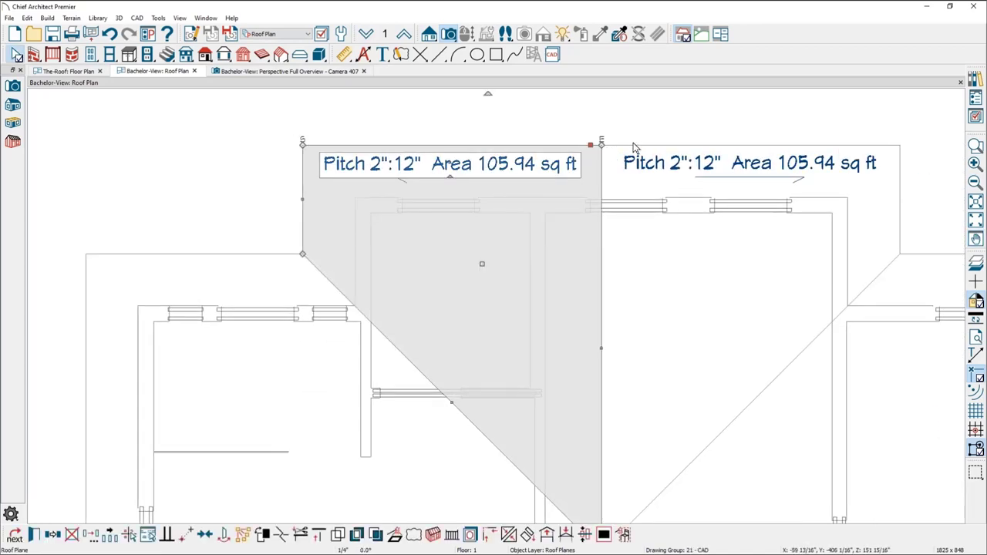
pyautogui.keyDown('shift'); pyautogui.click(695, 232); pyautogui.keyUp('shift')
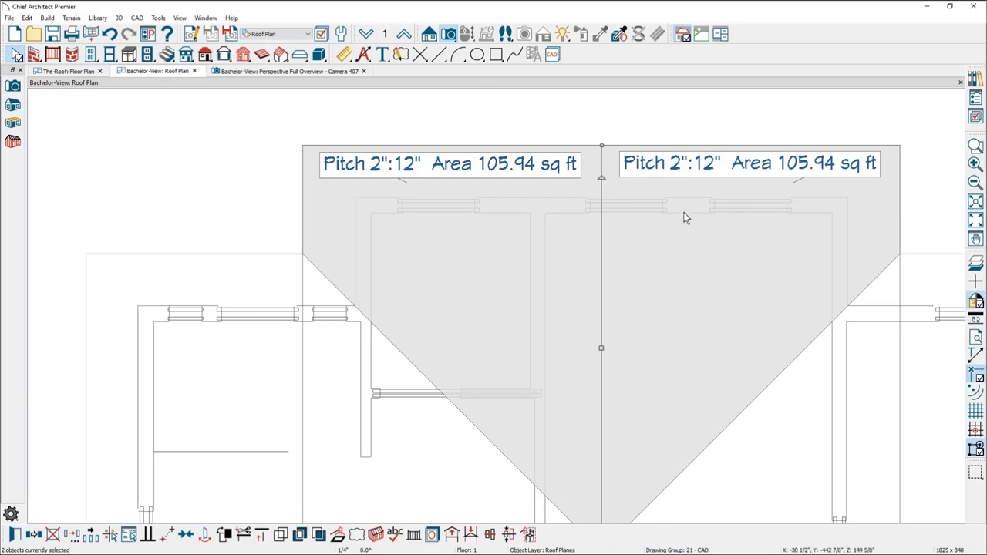
pyautogui.doubleClick(651, 189)
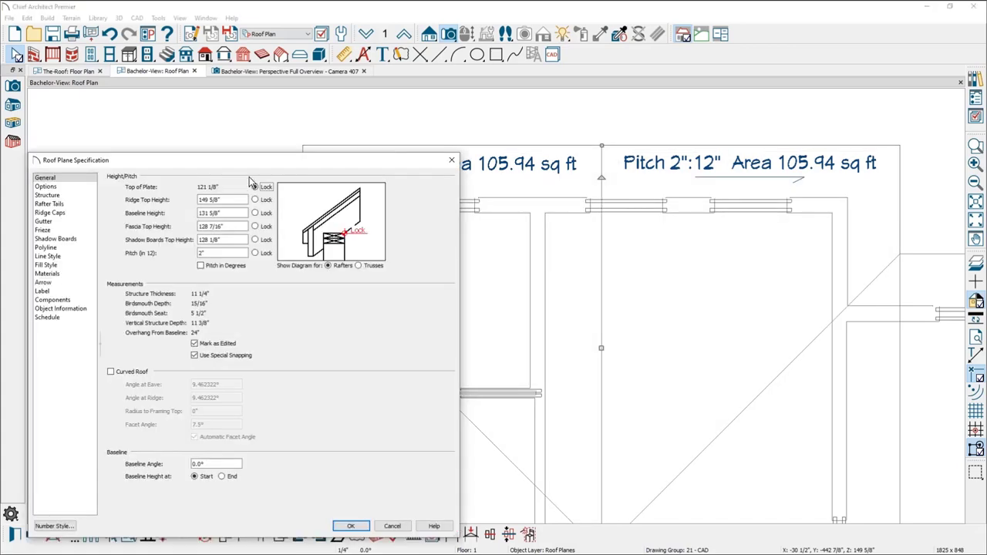
pyautogui.doubleClick(223, 253)
pyautogui.write('3')
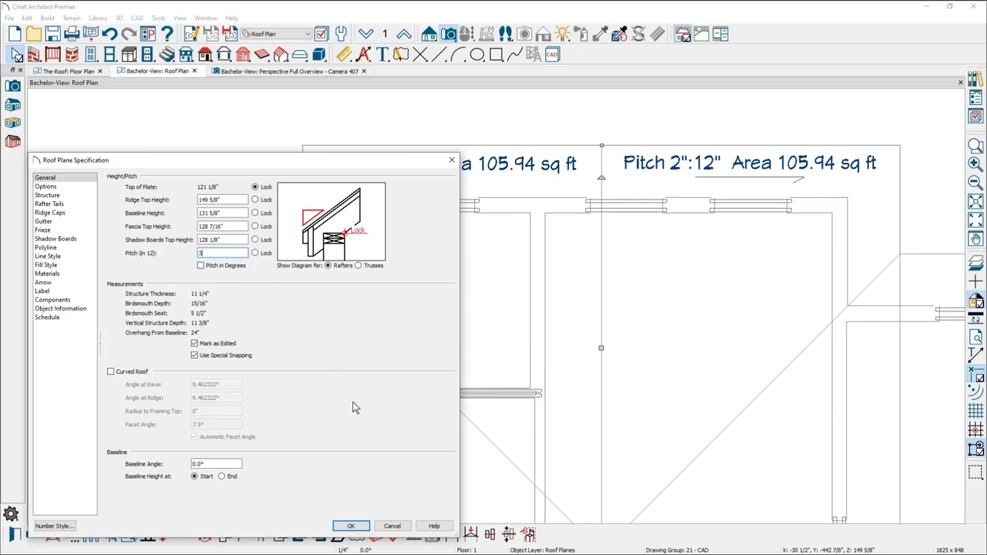
pyautogui.click(352, 527)
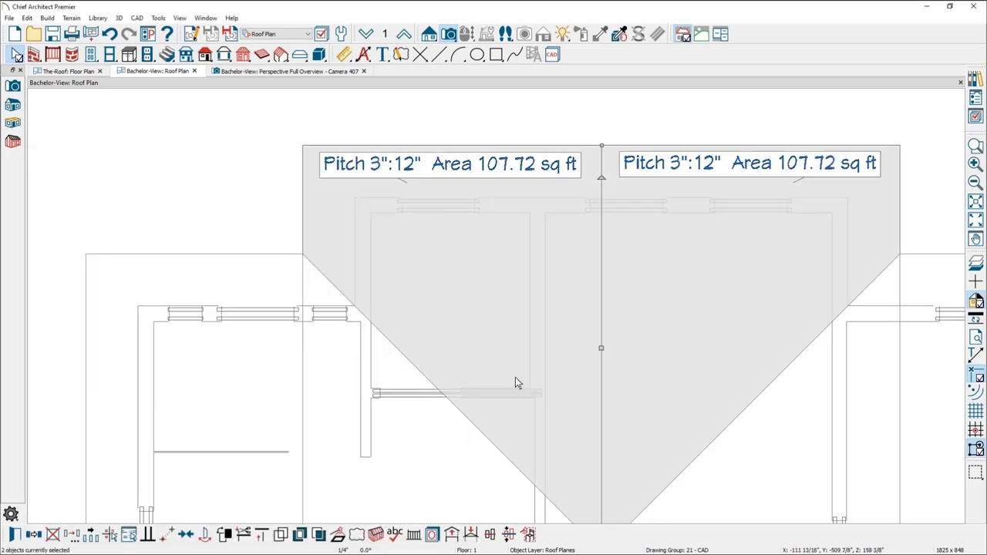
pyautogui.click(313, 72)
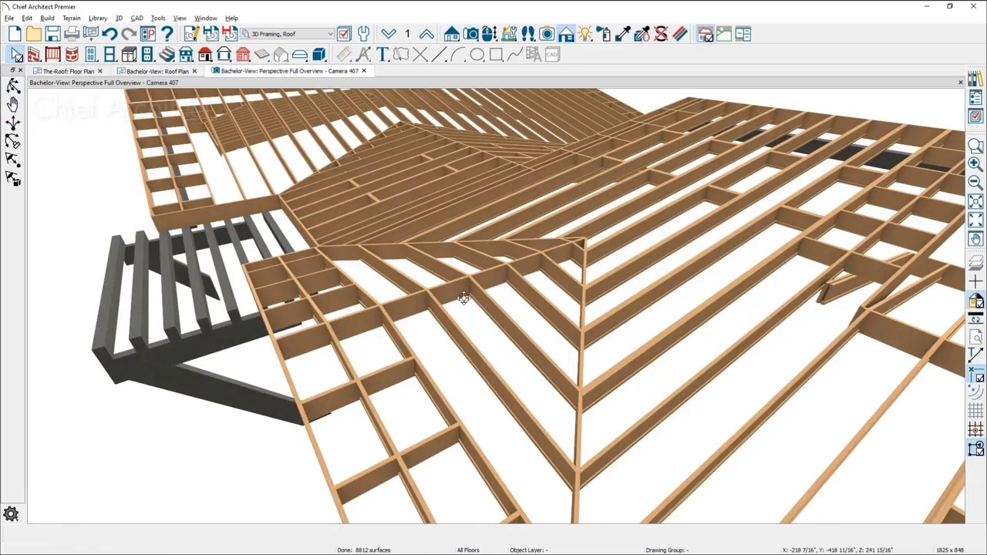
# - Extend the main roof's rafters beside the valley past the valley rafter and underneath the bump-out gable framing
pyautogui.moveTo(463, 297); pyautogui.dragTo(456, 248, button='middle')
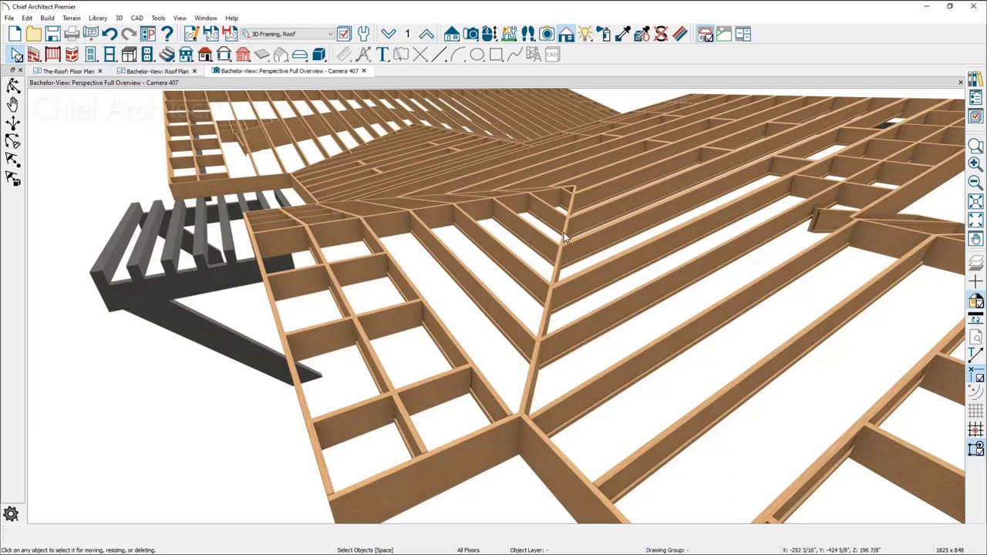
pyautogui.click(553, 296)
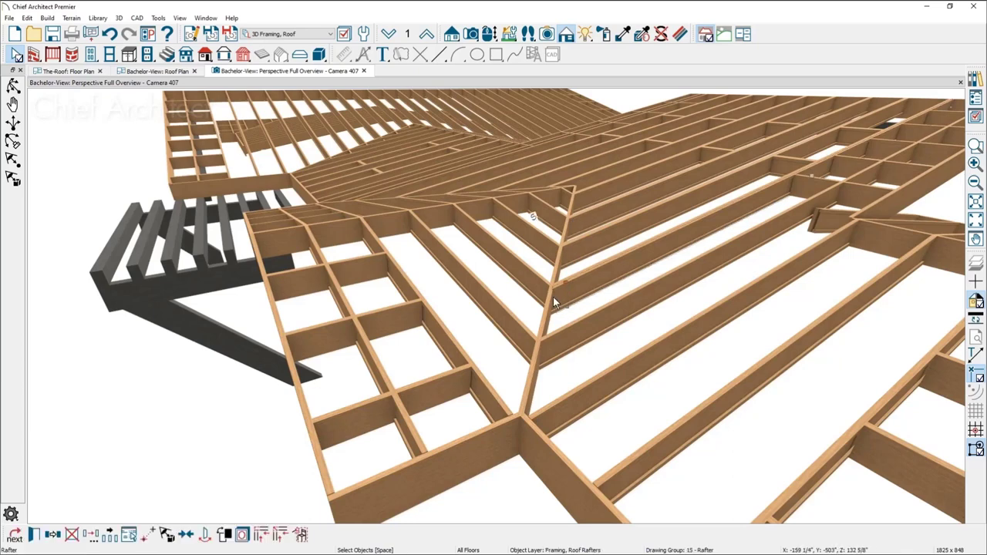
pyautogui.moveTo(488, 341); pyautogui.dragTo(471, 301)
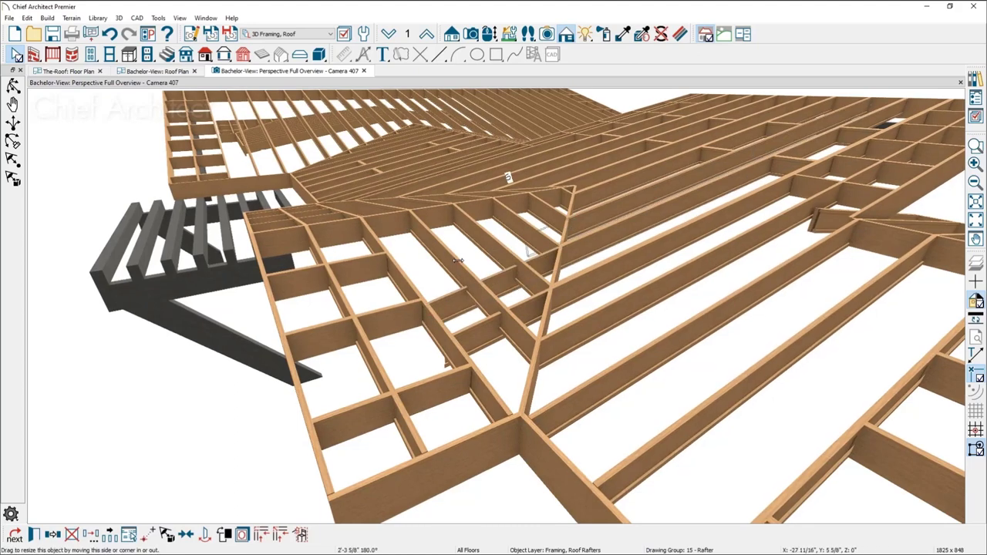
pyautogui.click(415, 270)
pyautogui.moveTo(414, 270); pyautogui.dragTo(453, 294)
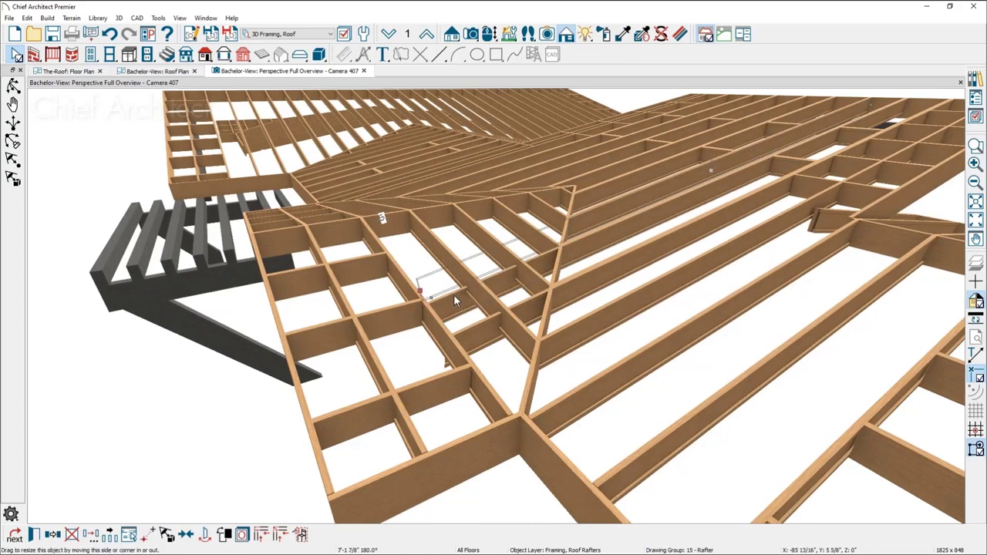
pyautogui.doubleClick(498, 310)
pyautogui.press('Escape')
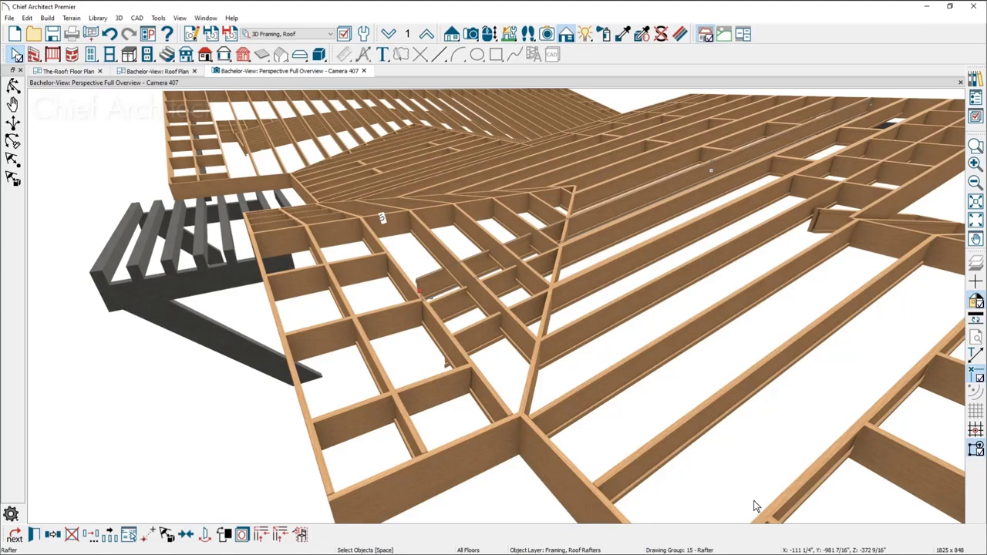
# - Return to the Bachelor-View roof plan and select both gable roof planes over the upper bump-out together
pyautogui.click(174, 73)
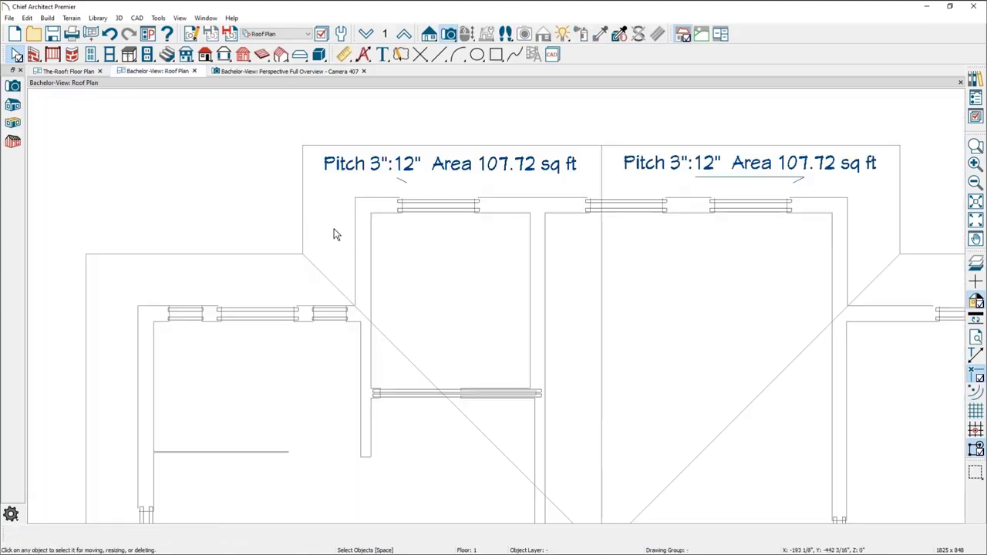
pyautogui.click(317, 149)
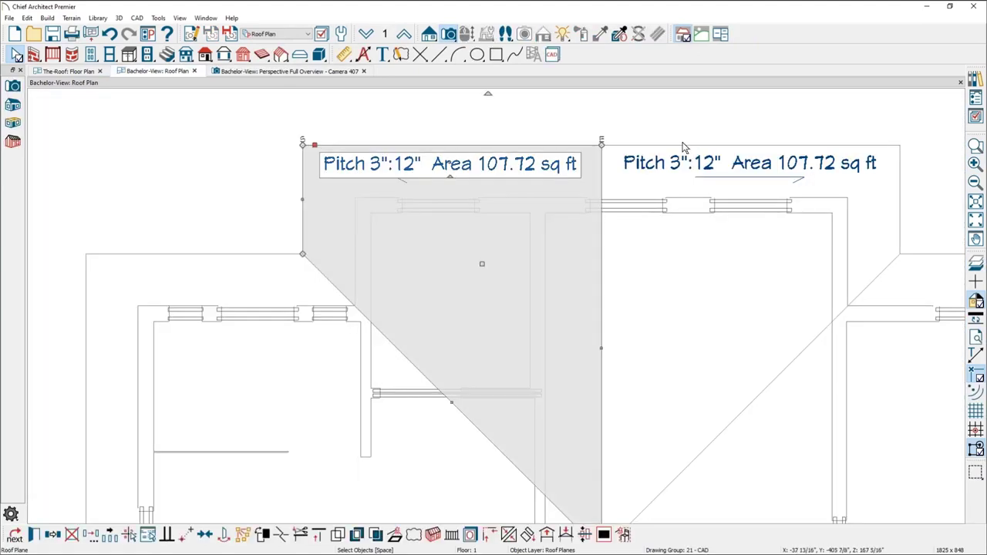
pyautogui.keyDown('shift'); pyautogui.click(683, 148); pyautogui.keyUp('shift')
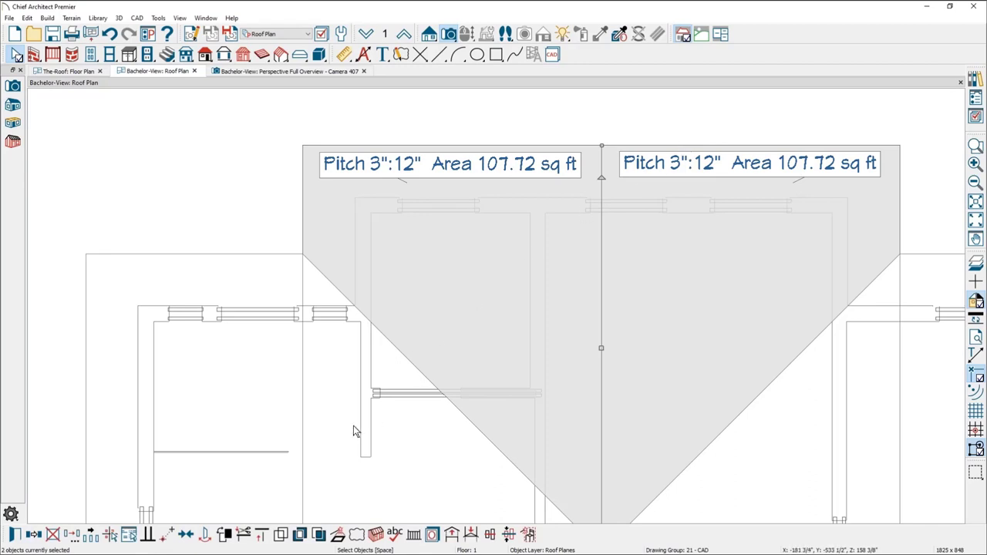
pyautogui.hotkey('ctrl', 'e')
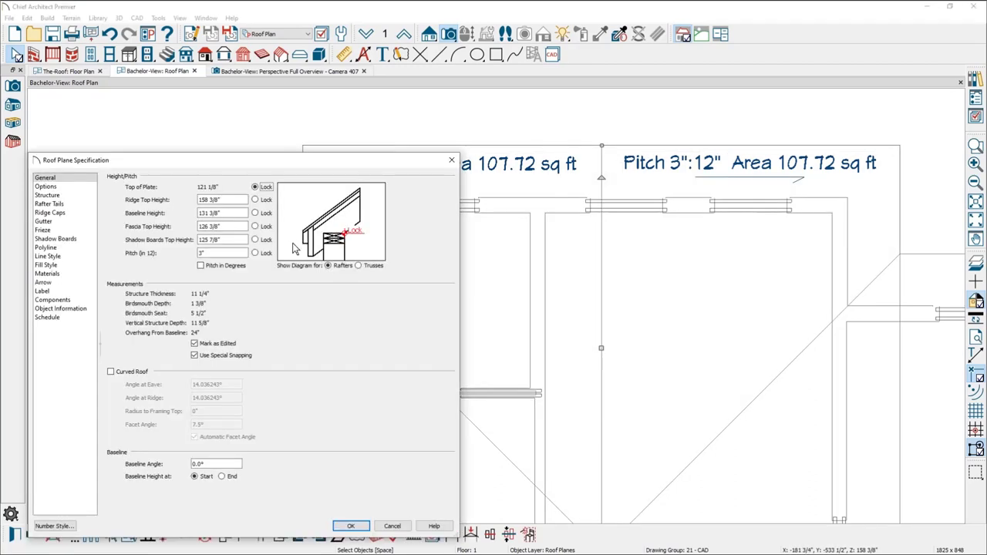
pyautogui.doubleClick(240, 257)
pyautogui.write('2')
pyautogui.click(77, 196)
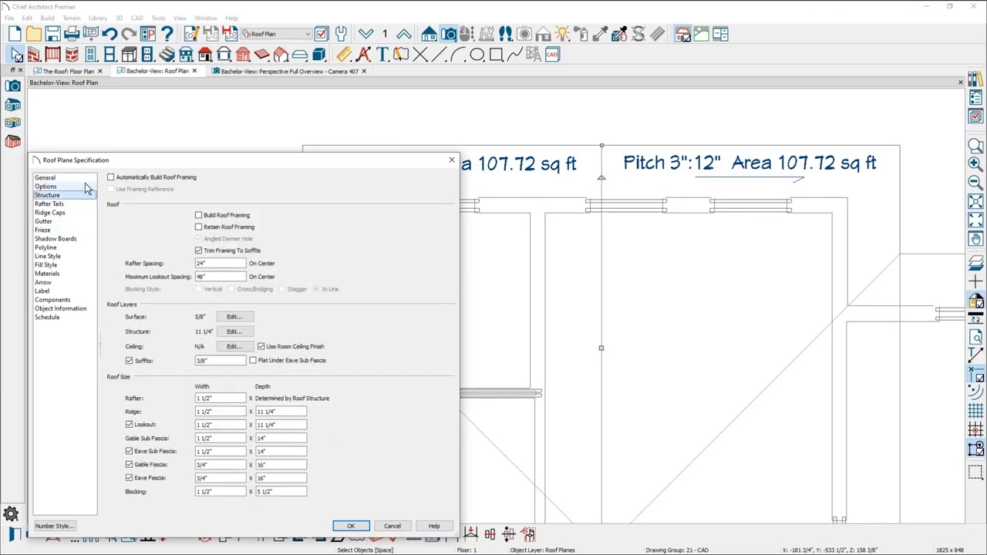
pyautogui.click(199, 227)
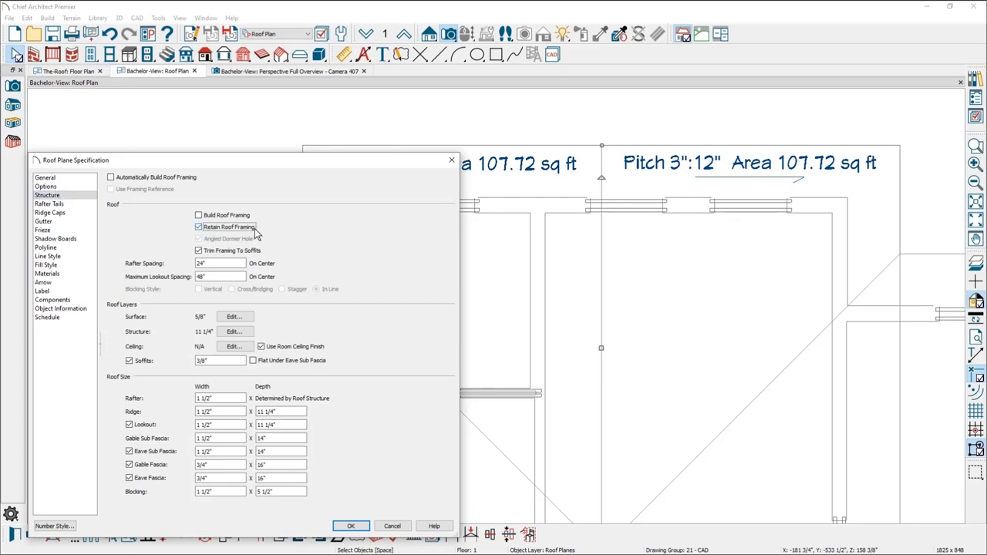
pyautogui.click(386, 527)
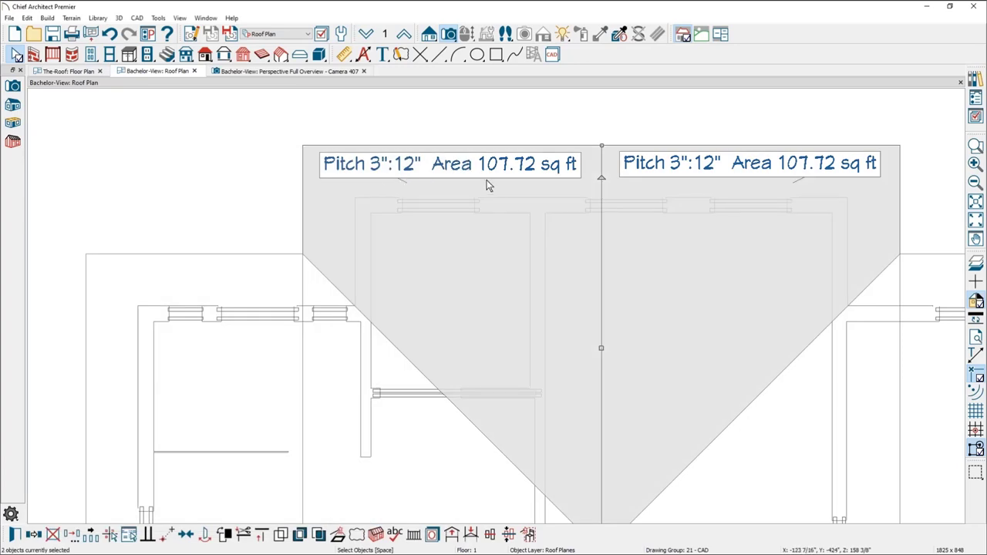
# - Set the pitch of the two selected gable roof planes to 2 in 12
pyautogui.doubleClick(469, 180)
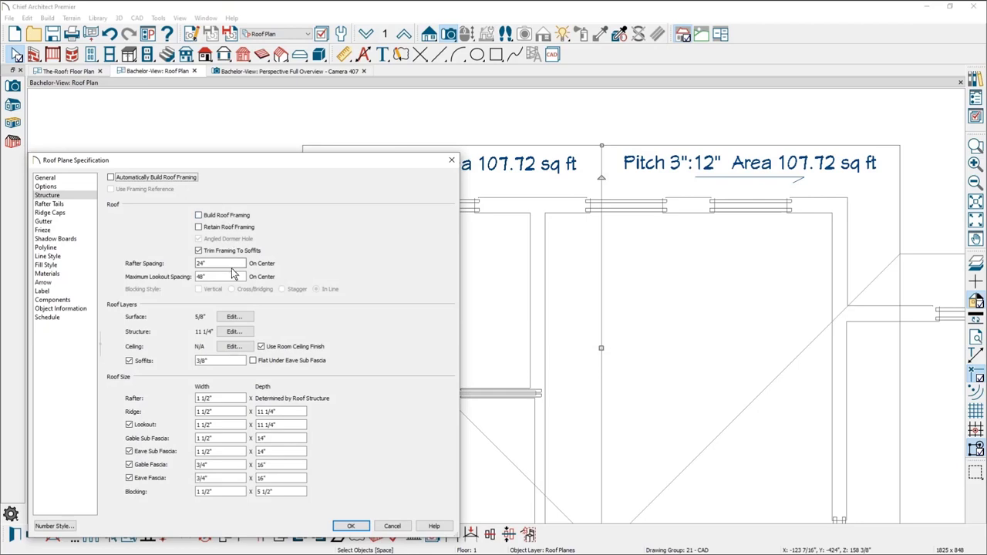
pyautogui.click(56, 178)
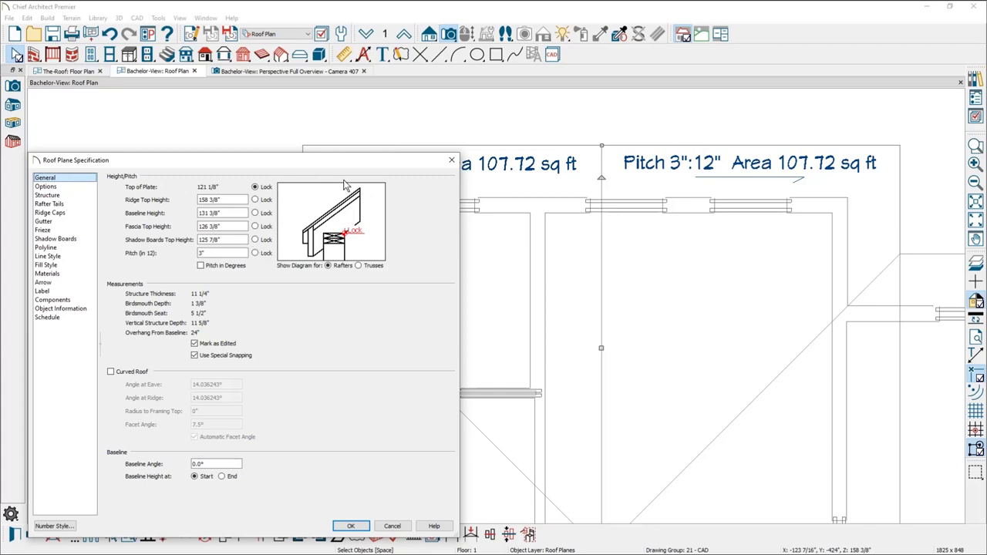
pyautogui.click(228, 253)
pyautogui.write('2')
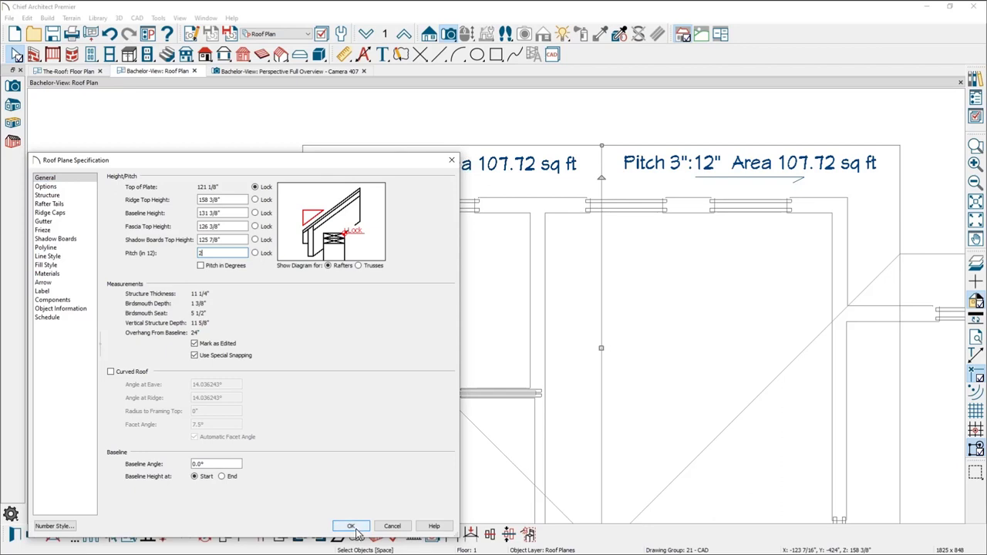
pyautogui.click(352, 527)
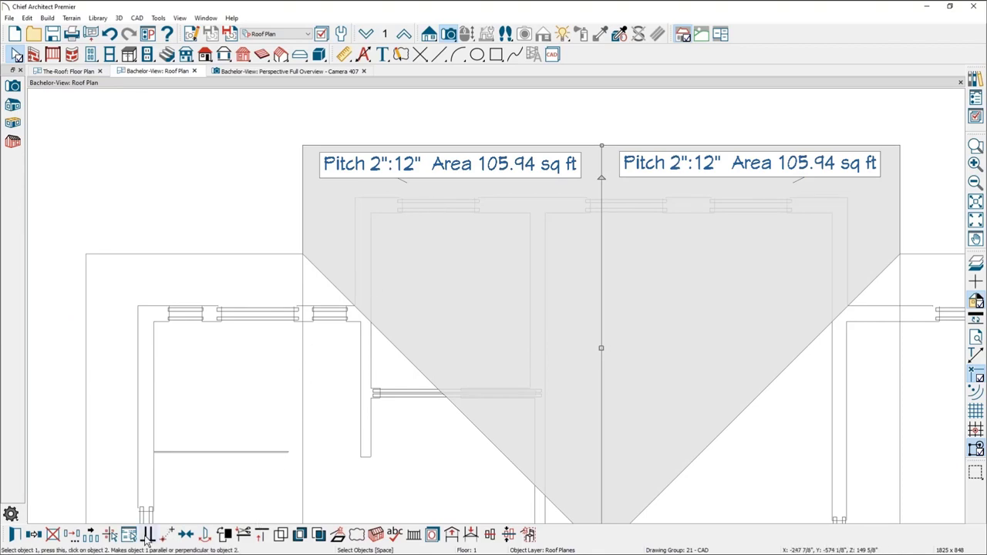
# - Raise both selected gable roof planes by 11 1/4" in Z, relative to themselves, using Transform/Replicate
pyautogui.click(71, 534)
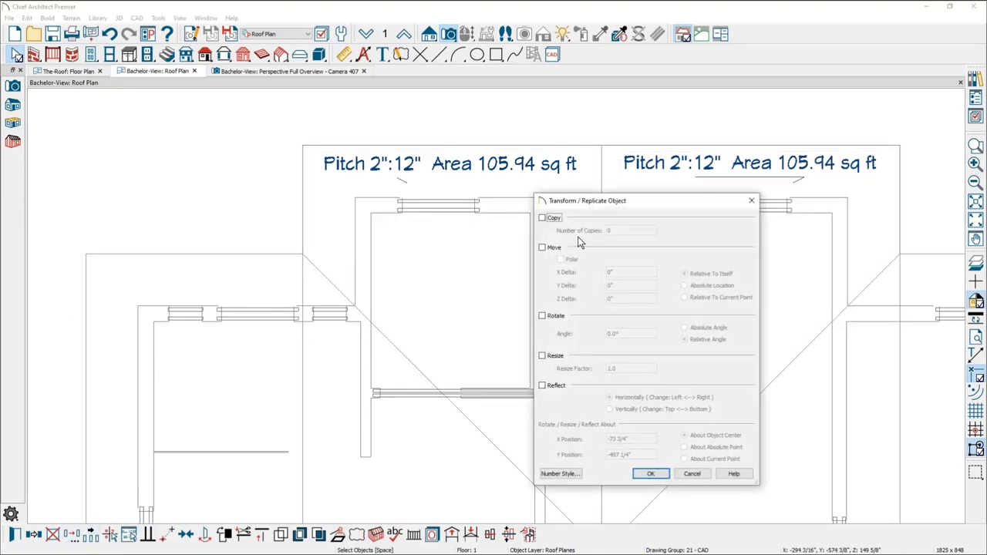
pyautogui.click(546, 247)
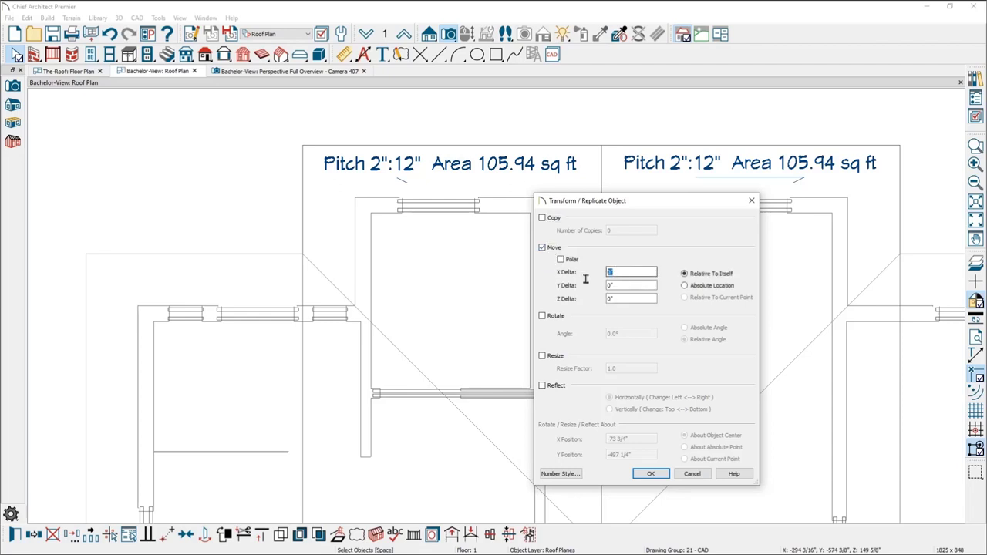
pyautogui.press('Tab')
pyautogui.press('Tab')
pyautogui.write('11.25')
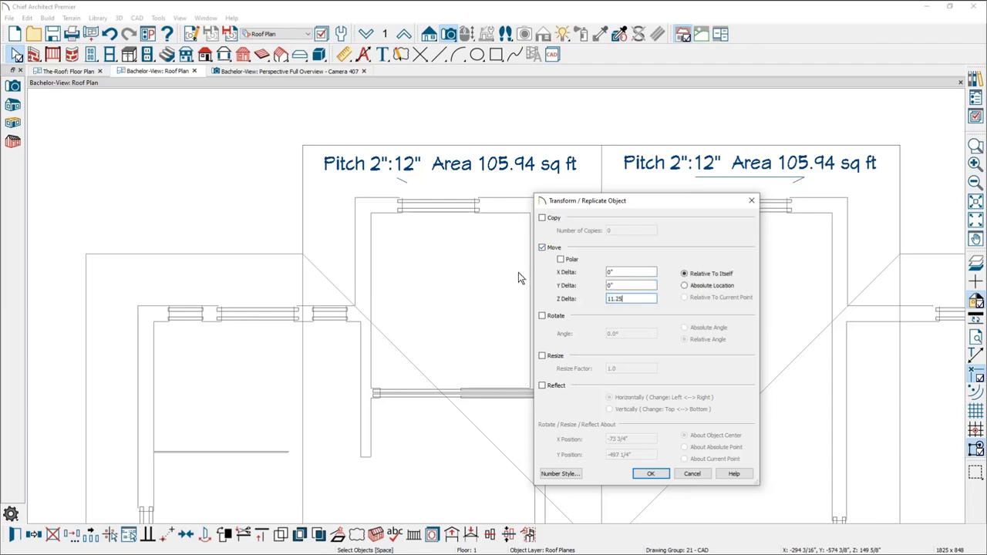
pyautogui.press('Tab')
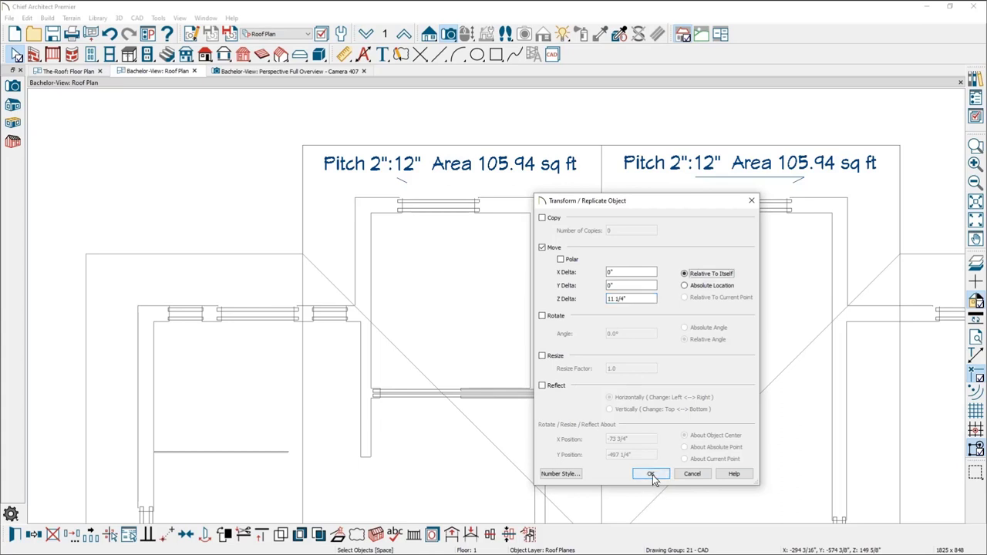
pyautogui.click(652, 476)
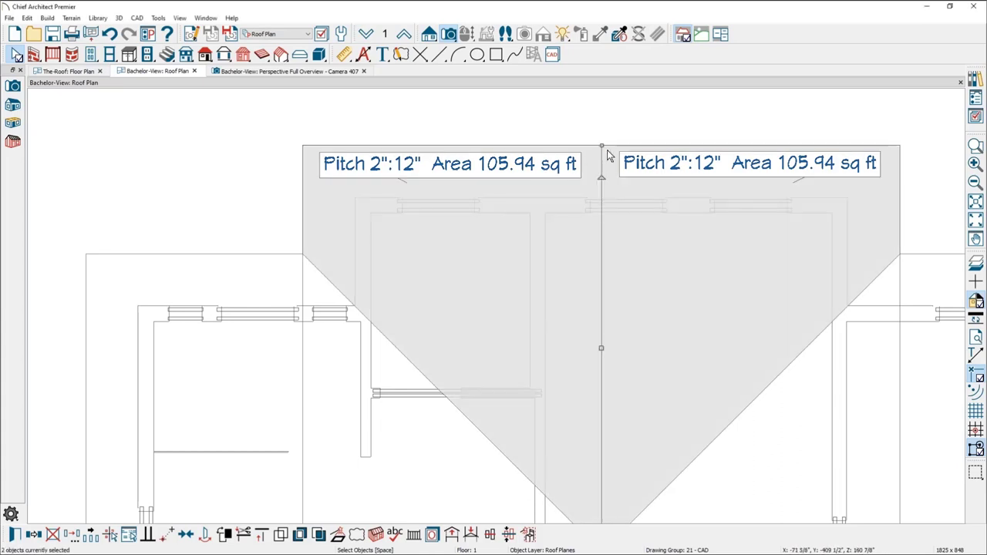
# - Build roof framing for the two selected planes without displaying the rafter layer, and inspect the valley in the framing camera view
pyautogui.click(376, 537)
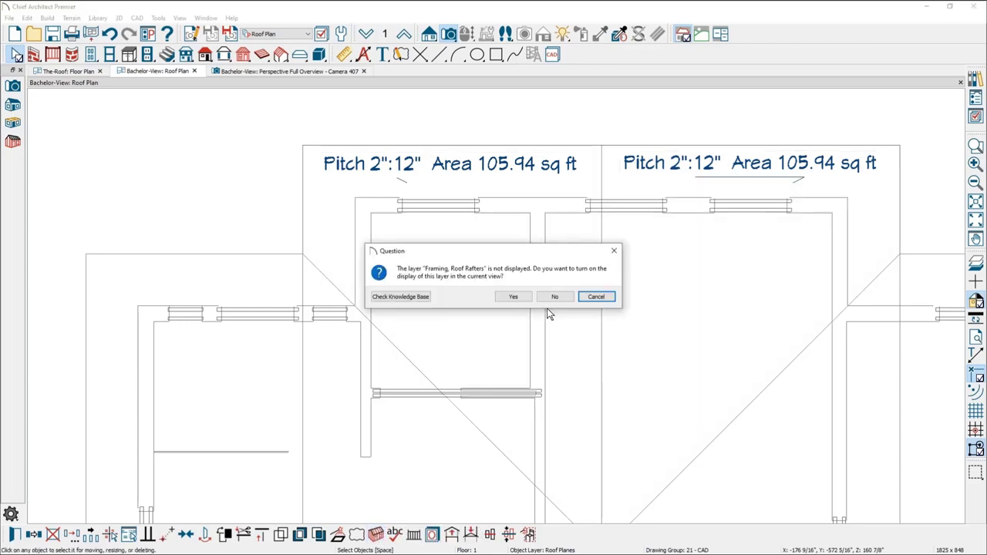
pyautogui.click(556, 298)
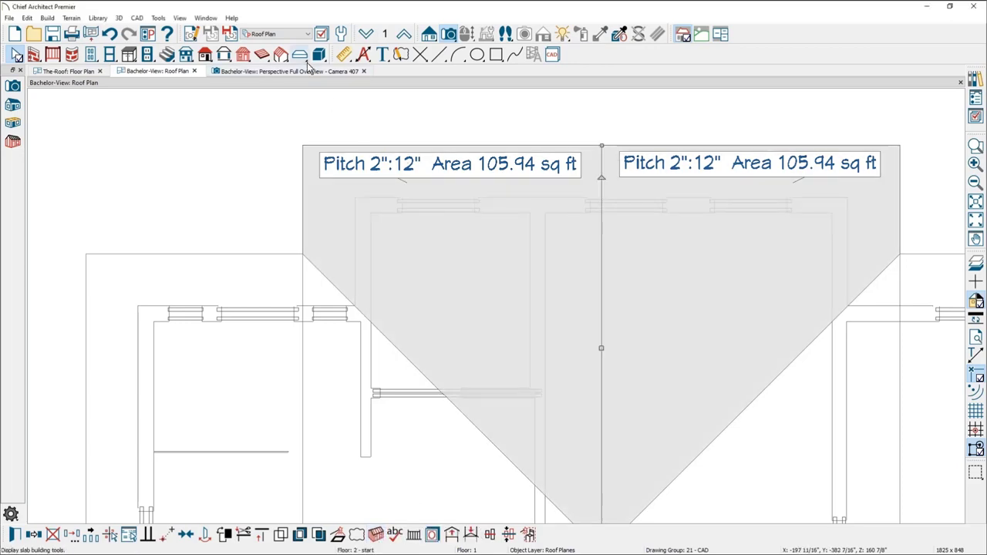
pyautogui.click(309, 71)
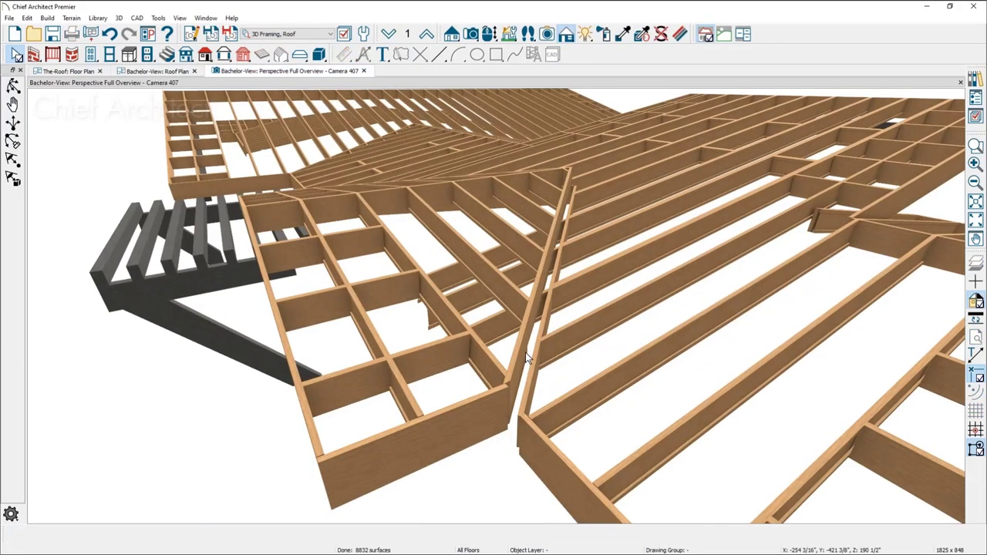
pyautogui.scroll(5, 509, 326)
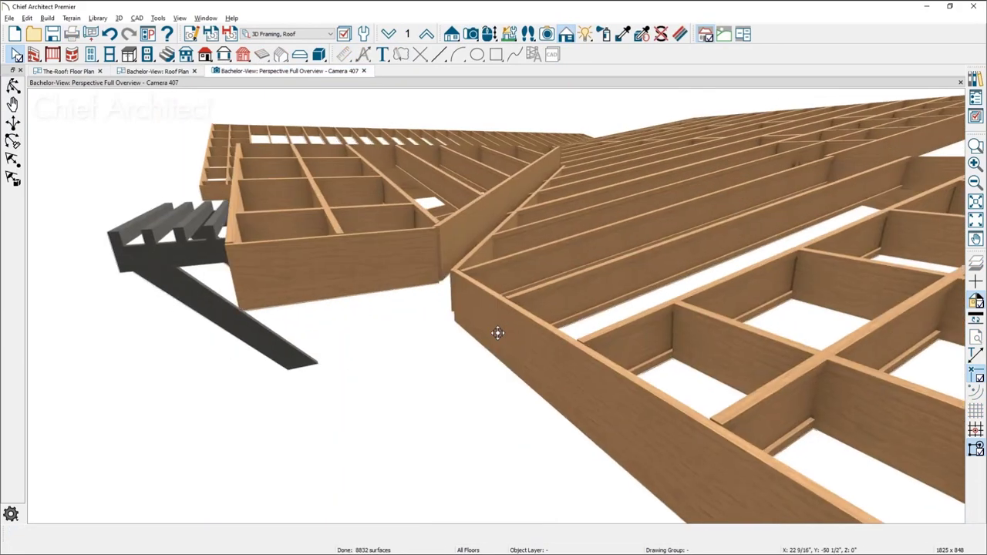
pyautogui.scroll(4, 486, 340)
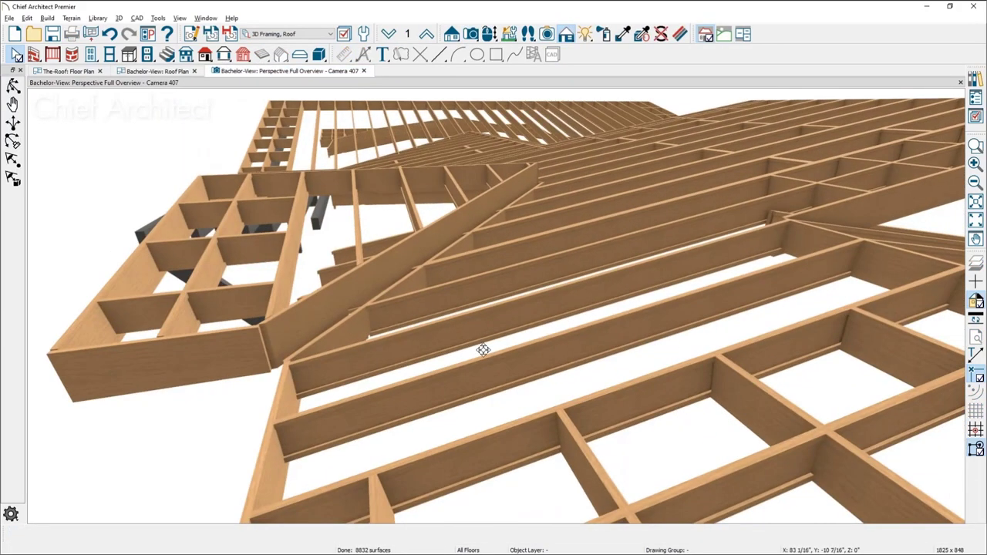
pyautogui.scroll(3, 483, 350)
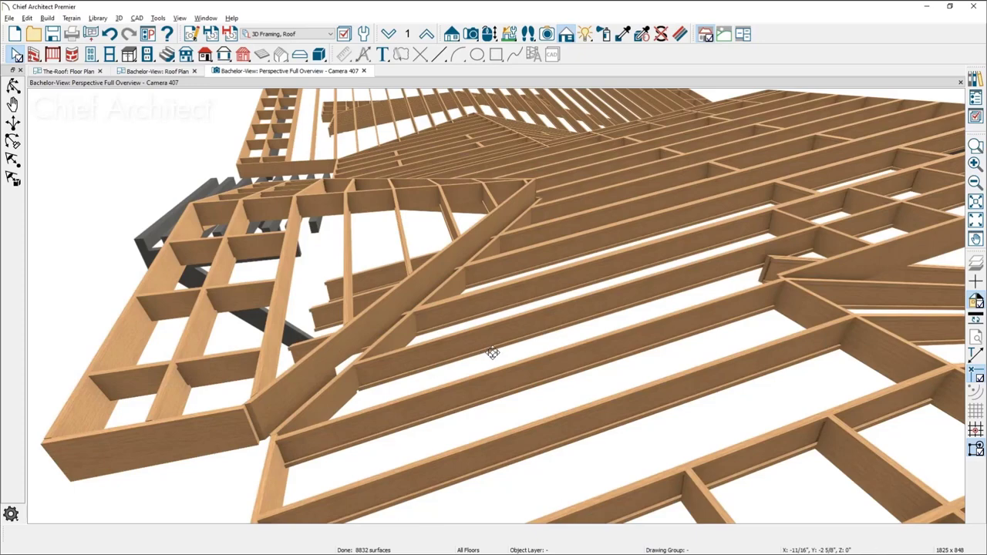
pyautogui.moveTo(493, 353); pyautogui.dragTo(501, 352)
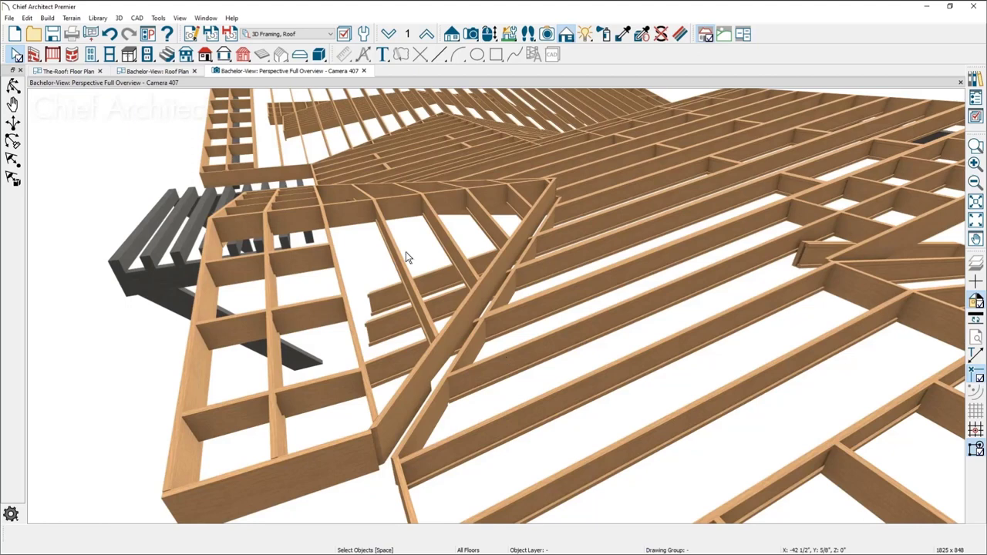
# - Try turning on Retain Roof Framing for the left gable roof plane in the roof plan, and close its specification without changes
pyautogui.click(137, 71)
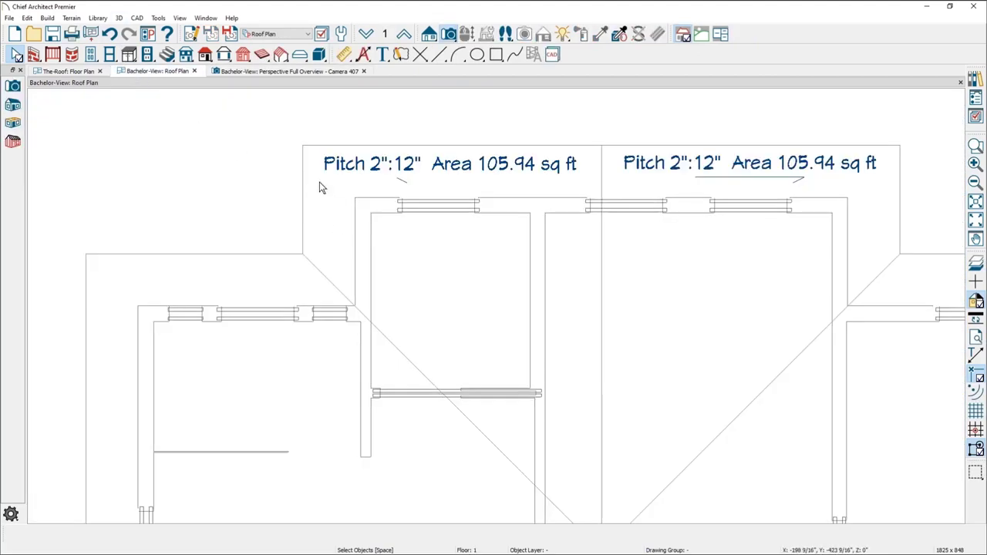
pyautogui.click(303, 177)
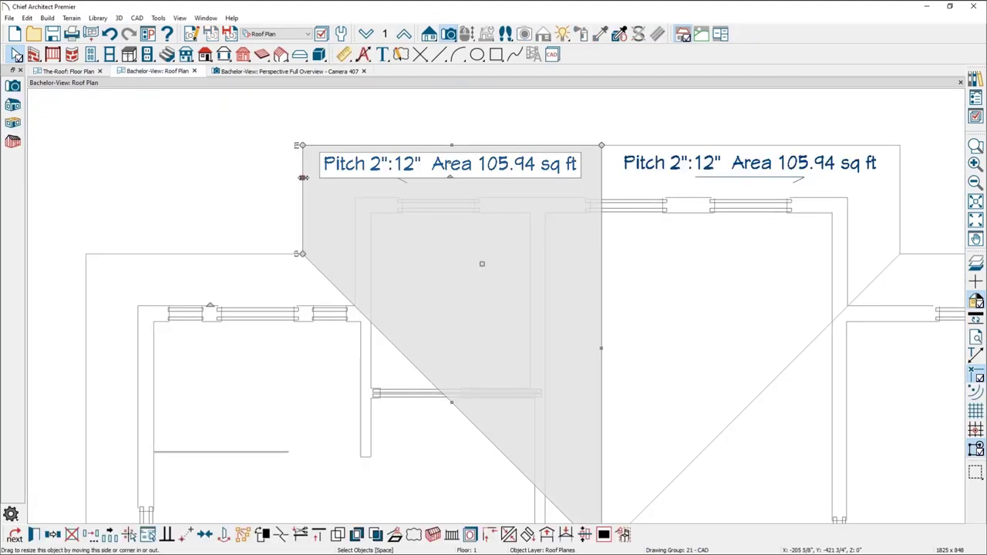
pyautogui.doubleClick(303, 178)
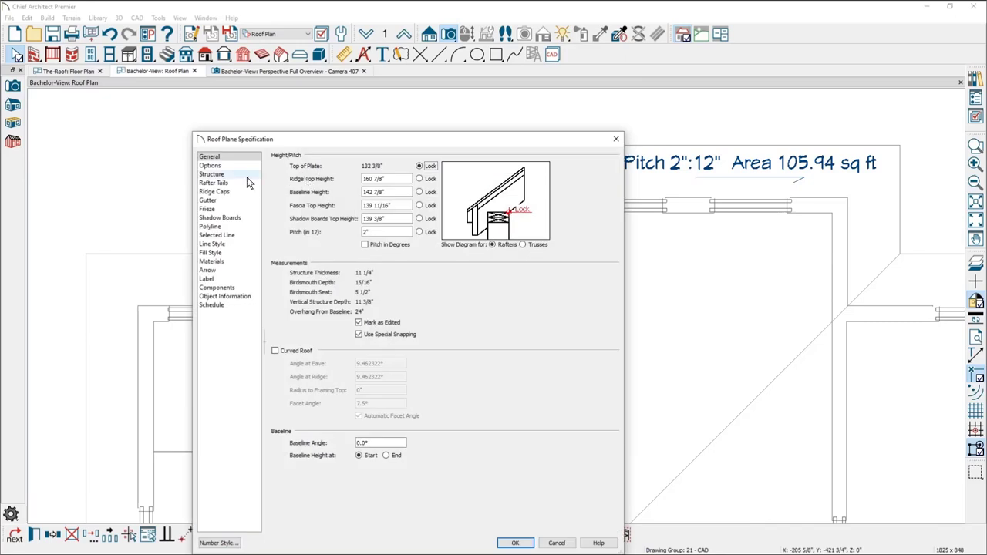
pyautogui.click(220, 174)
pyautogui.click(363, 206)
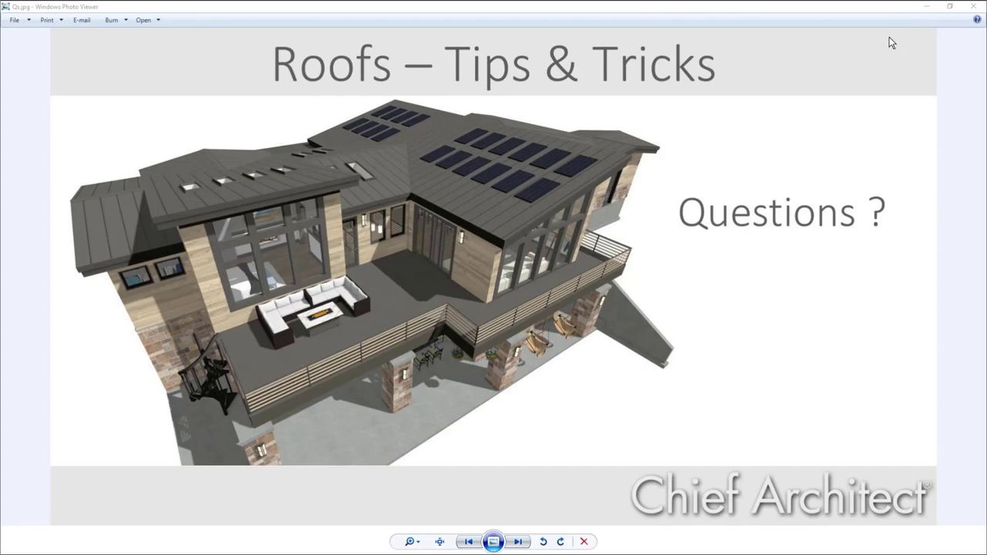
pyautogui.click(928, 8)
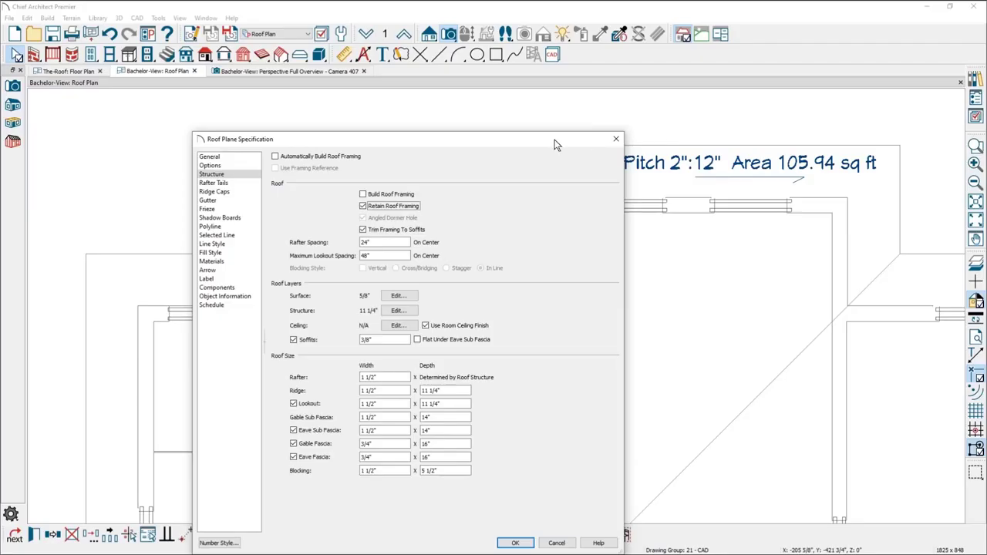
pyautogui.press('Escape')
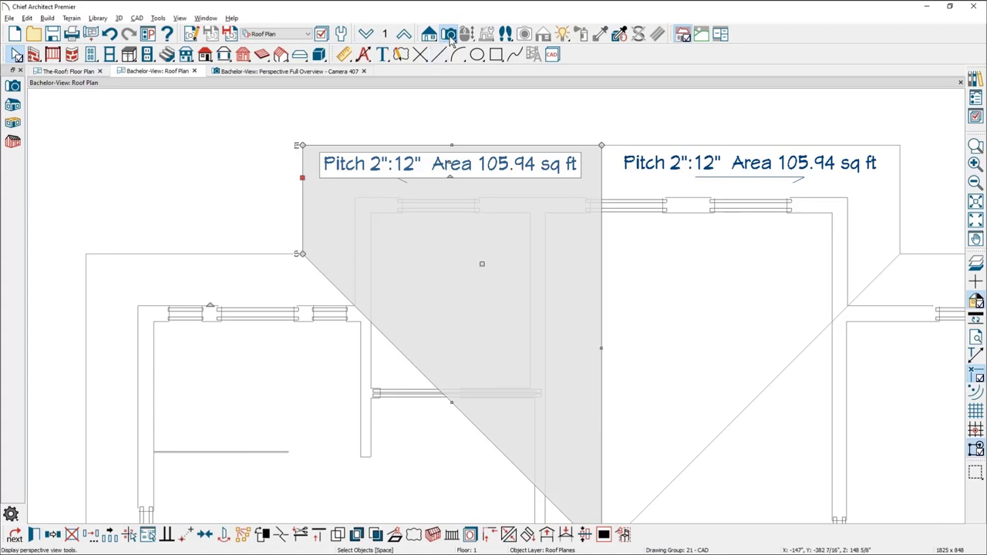
# - Create a perspective full overview of the house and frame the two-skylight roof plane where it meets the taller shed-roof wall
pyautogui.click(13, 86)
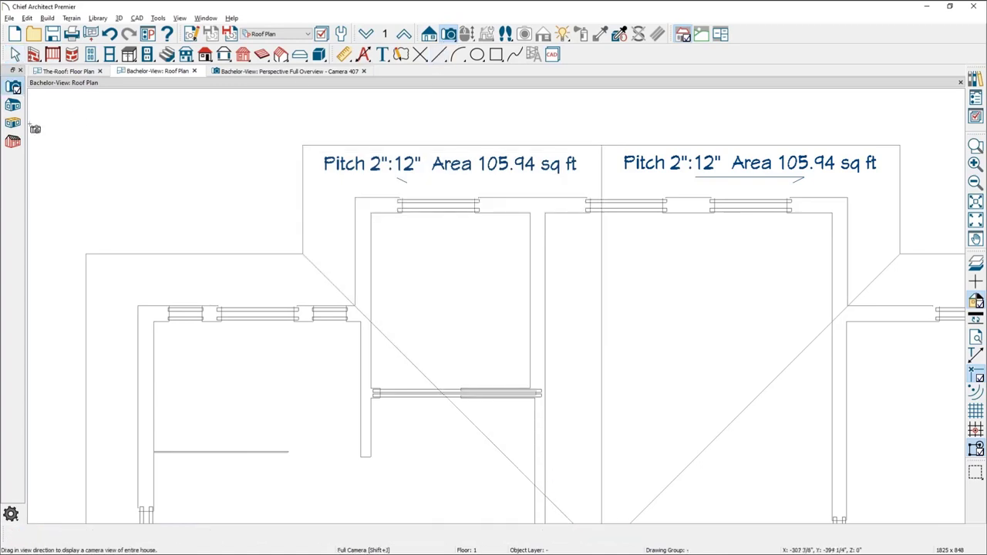
pyautogui.click(420, 218)
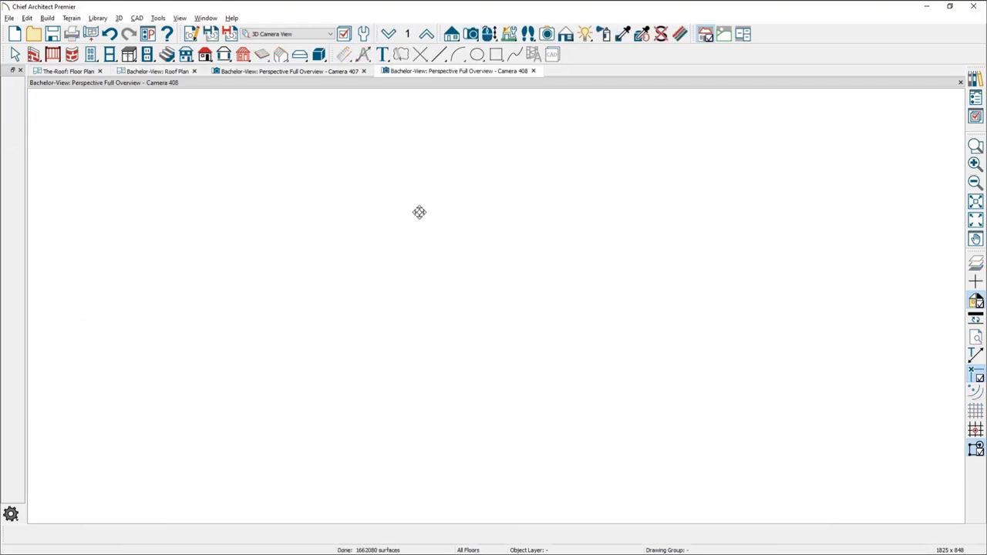
pyautogui.scroll(5, 492, 272)
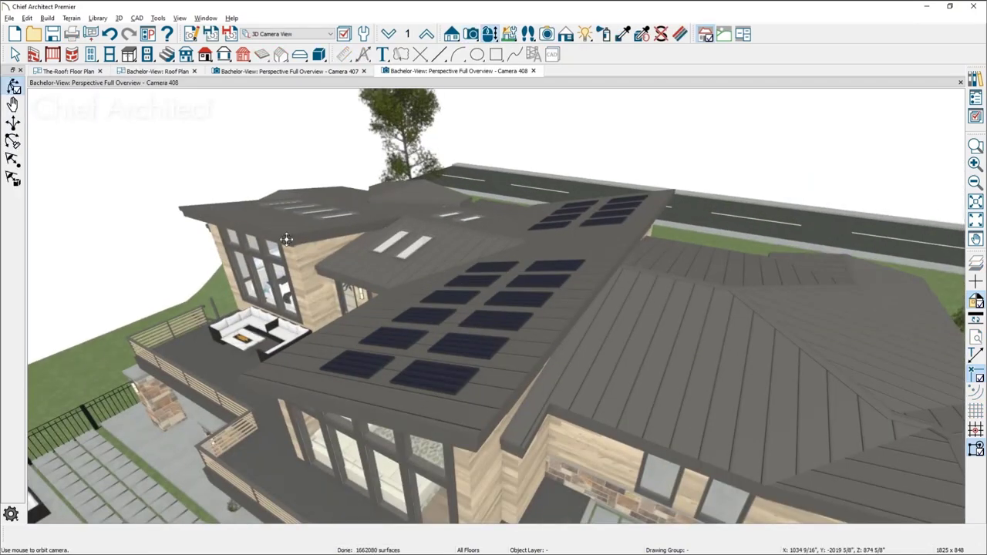
pyautogui.scroll(10, 286, 238)
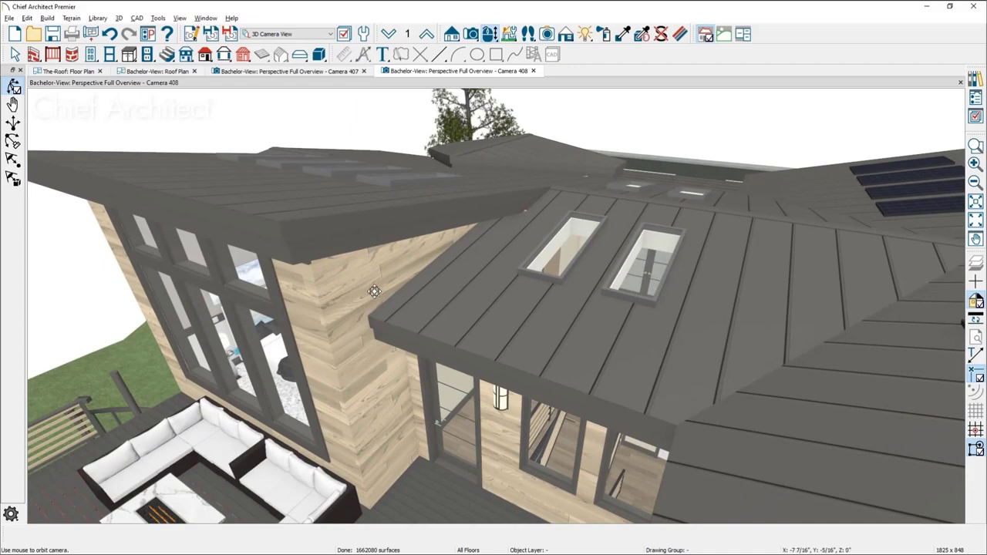
pyautogui.moveTo(374, 292); pyautogui.dragTo(433, 276)
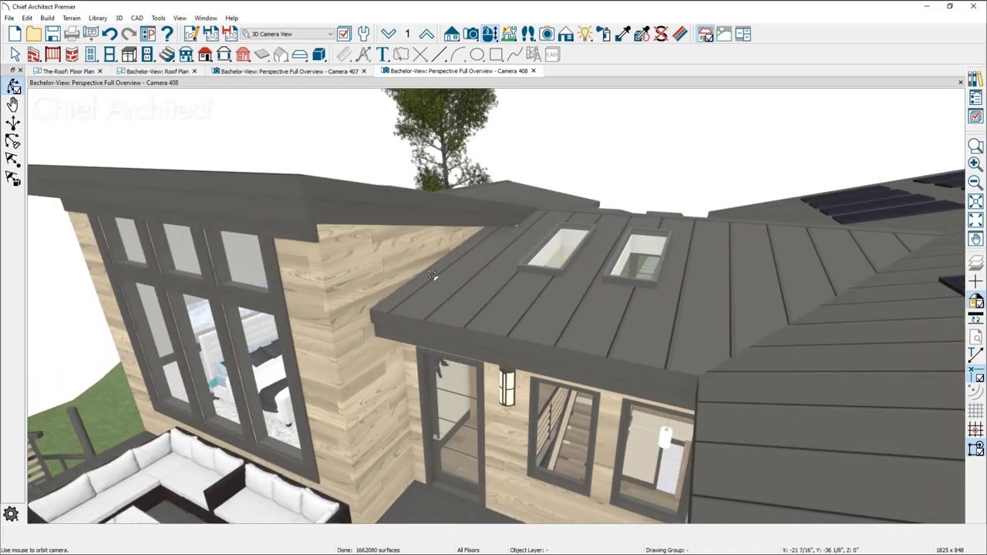
# - Pull the side edge of the two-skylight roof plane away from the taller shed-roof wall, back toward the first skylight
pyautogui.click(424, 274)
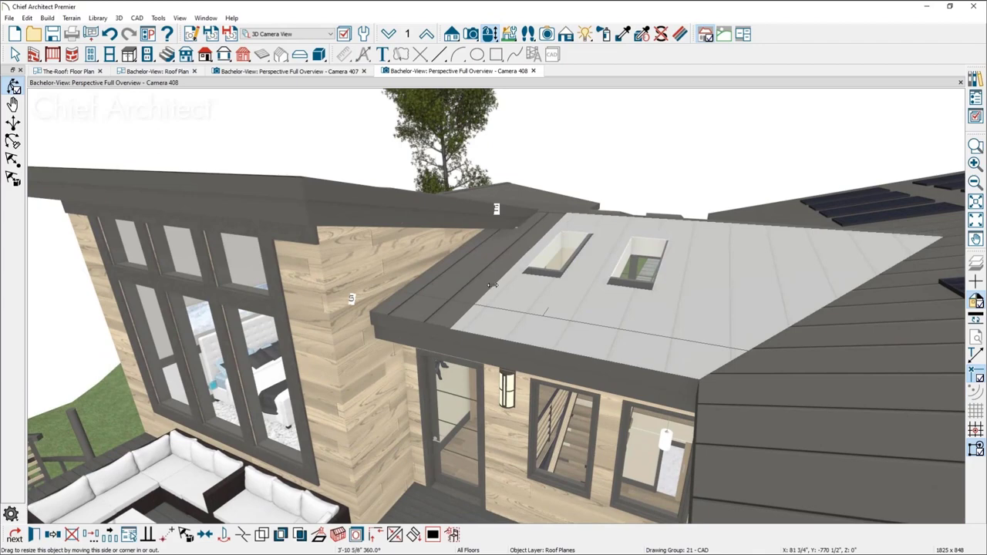
pyautogui.click(525, 340)
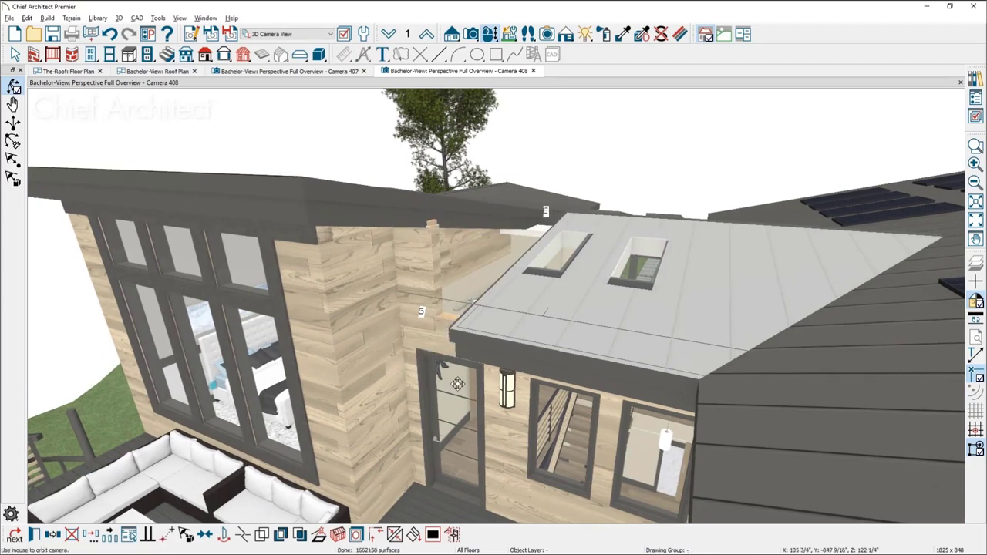
pyautogui.moveTo(457, 383); pyautogui.dragTo(497, 266)
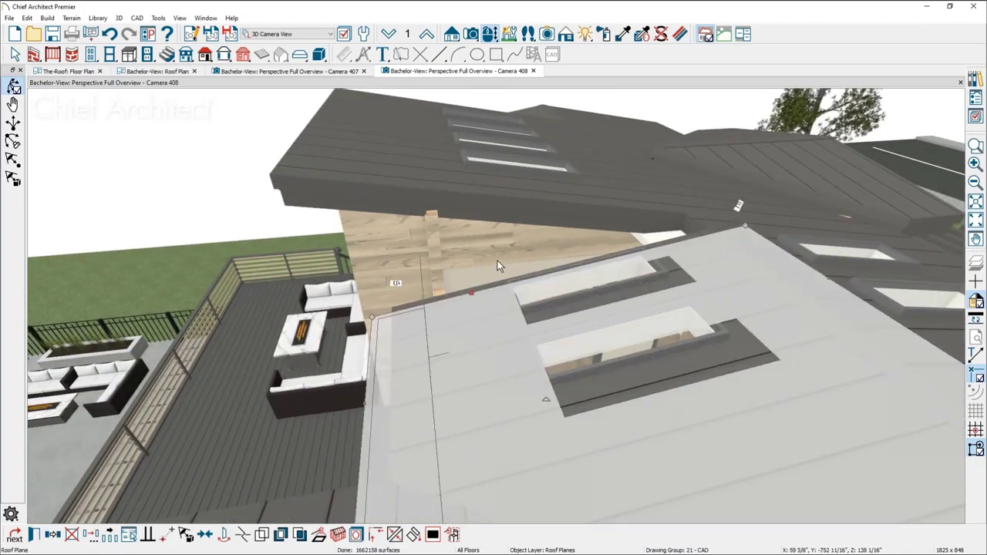
pyautogui.scroll(3, 498, 261)
pyautogui.scroll(-1, 497, 269)
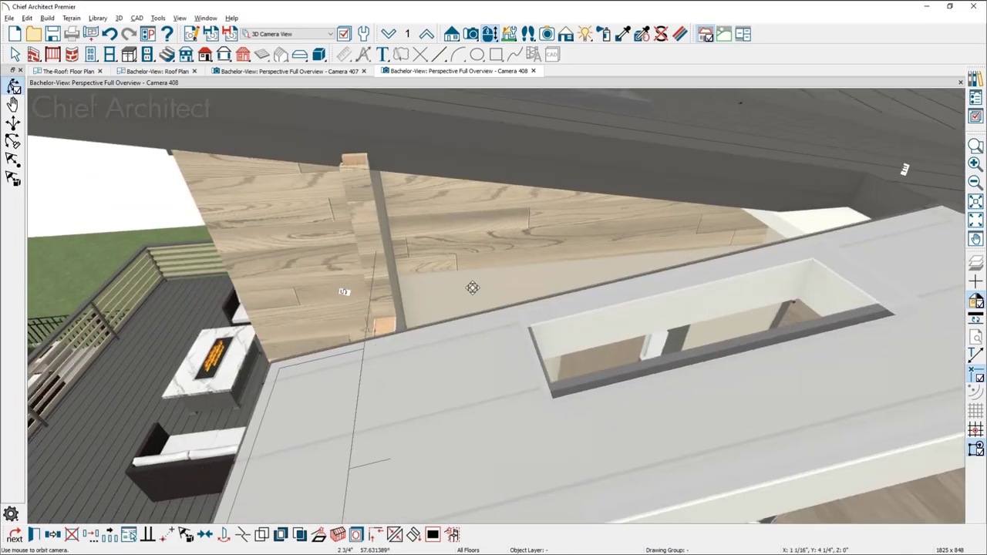
pyautogui.scroll(-3, 472, 288)
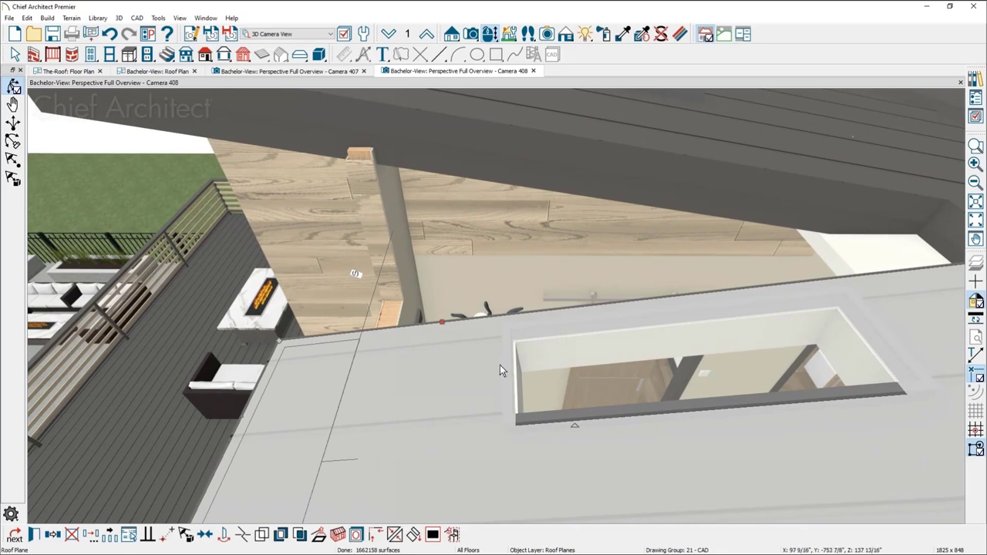
pyautogui.press('Escape')
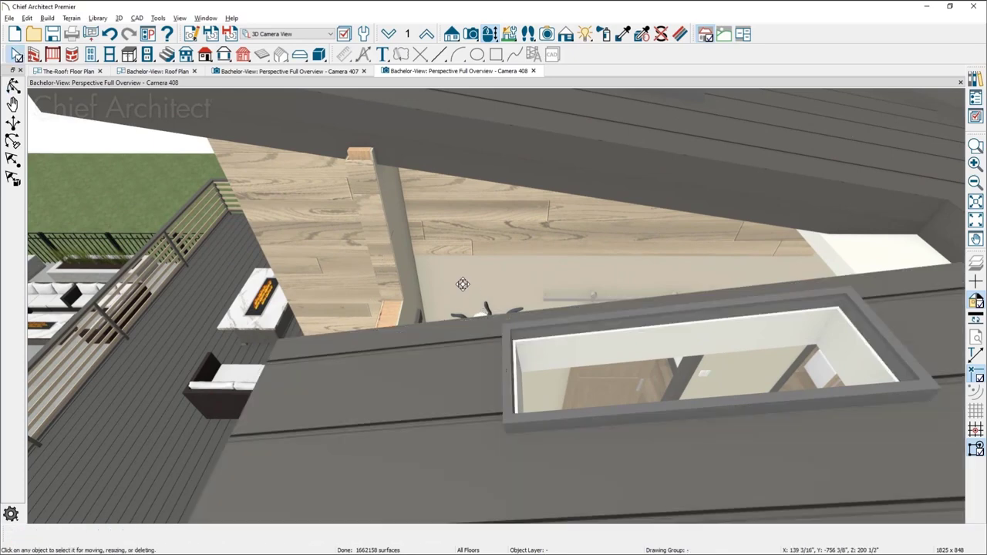
# - Examine the attic wall's roof options, including the wall types available for Lower Wall Type if Split by Butting Roof
pyautogui.moveTo(461, 278); pyautogui.dragTo(479, 238, button='middle')
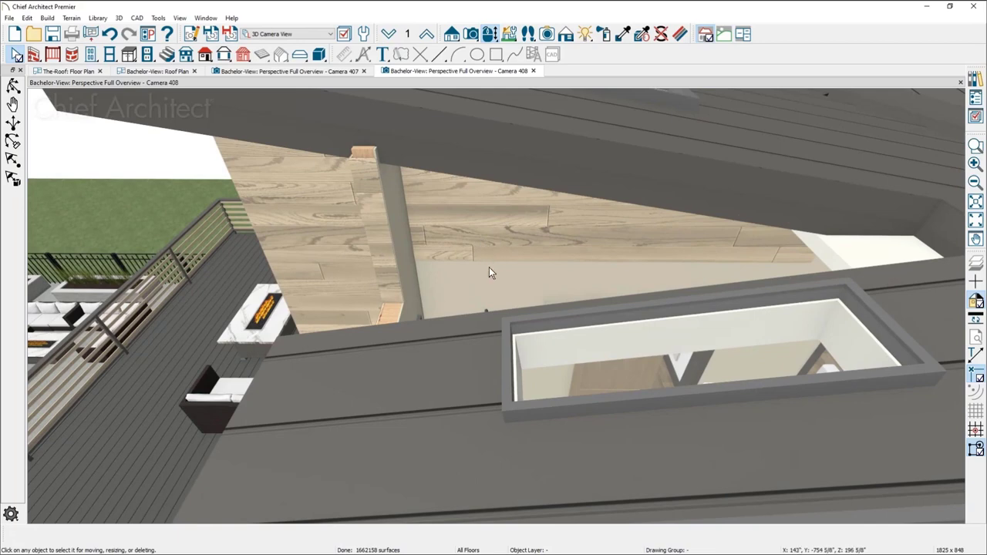
pyautogui.moveTo(489, 267); pyautogui.dragTo(455, 366, button='middle')
pyautogui.click(455, 365)
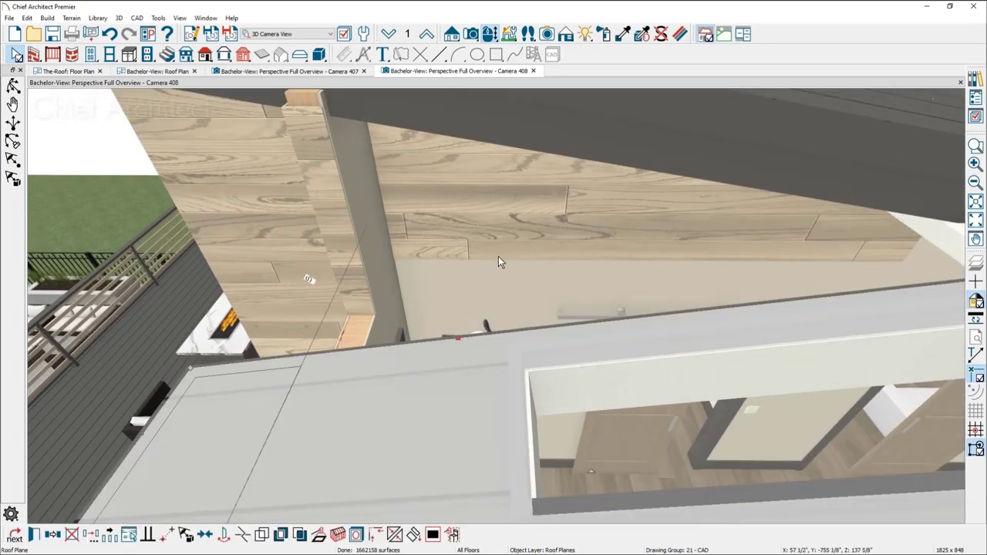
pyautogui.click(498, 226)
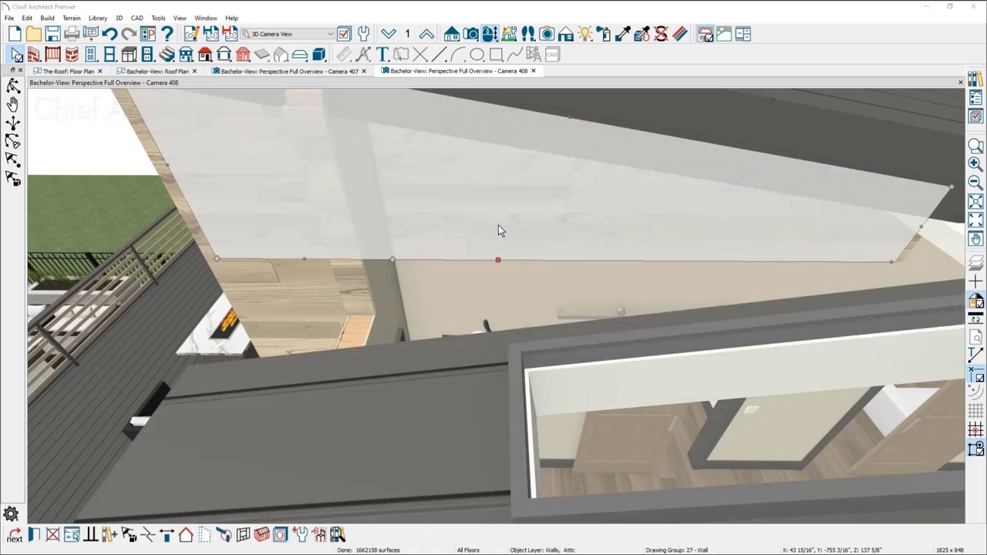
pyautogui.doubleClick(498, 224)
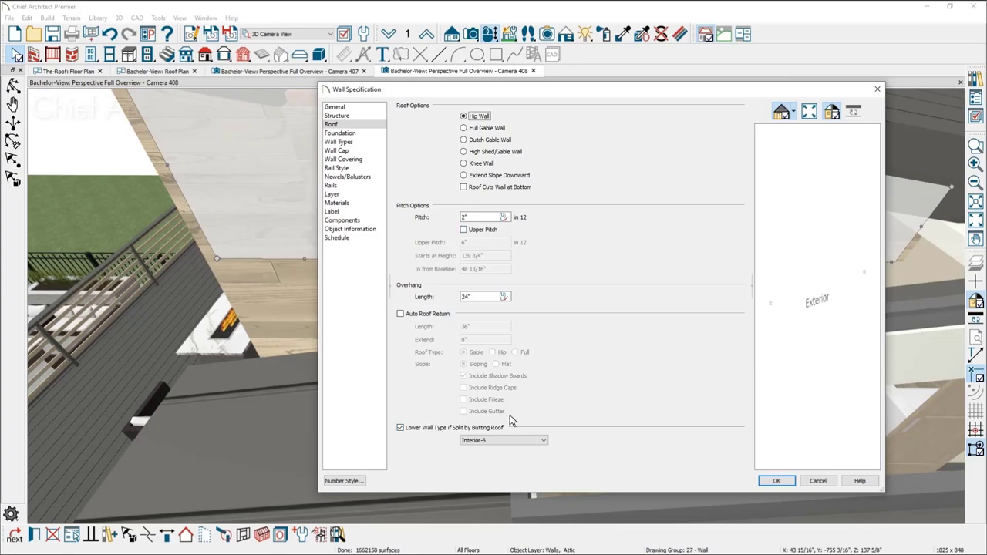
pyautogui.moveTo(505, 89); pyautogui.dragTo(725, 101)
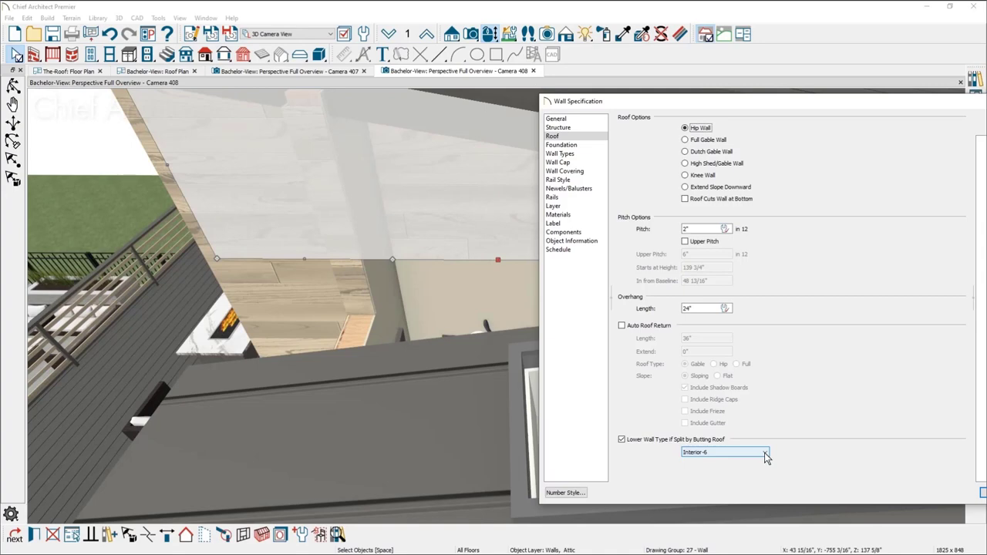
pyautogui.click(766, 455)
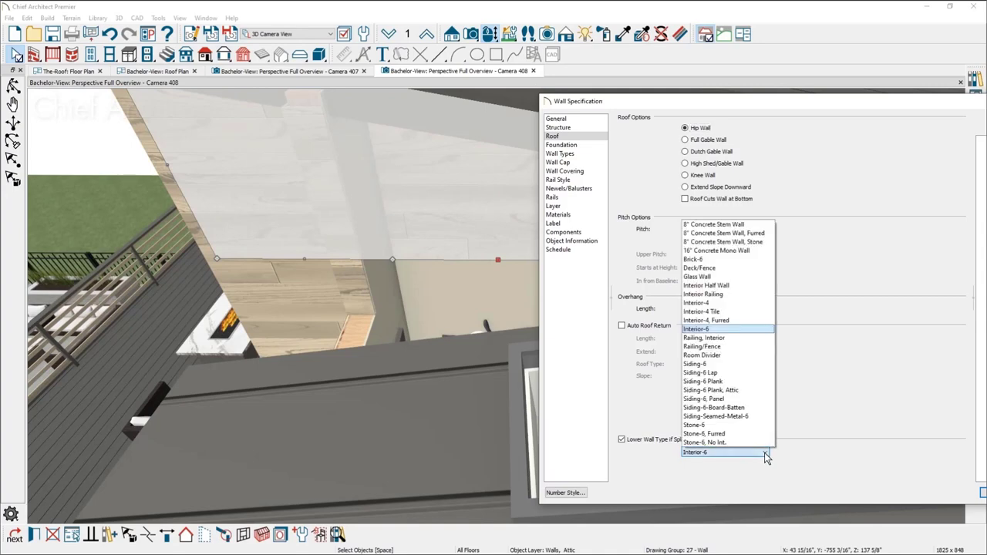
pyautogui.click(766, 456)
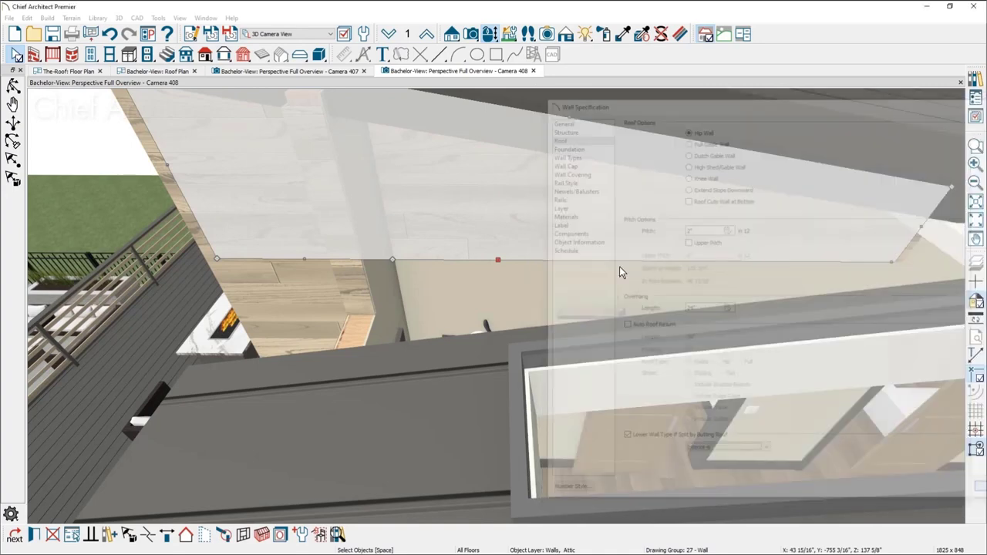
# - Switch to The-Roof floor plan and set the wall with the two windows, opposite the door, to Hip Wall
pyautogui.click(69, 71)
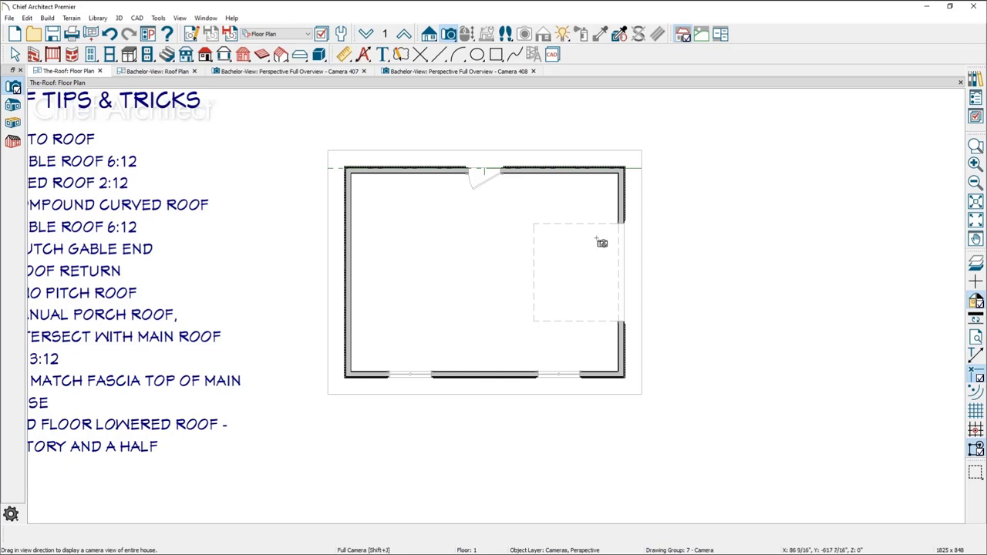
pyautogui.press('space')
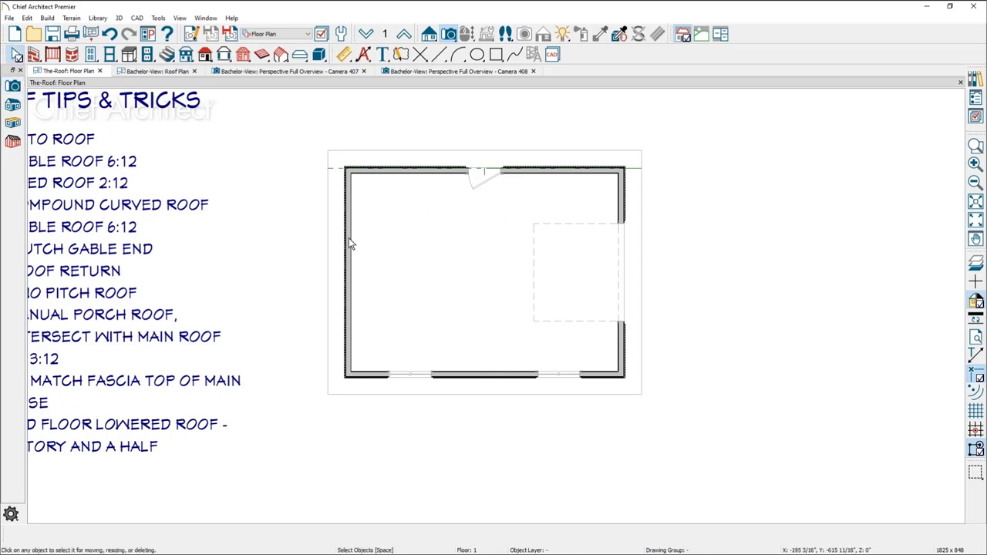
pyautogui.click(348, 241)
pyautogui.keyDown('shift'); pyautogui.click(622, 216); pyautogui.keyUp('shift')
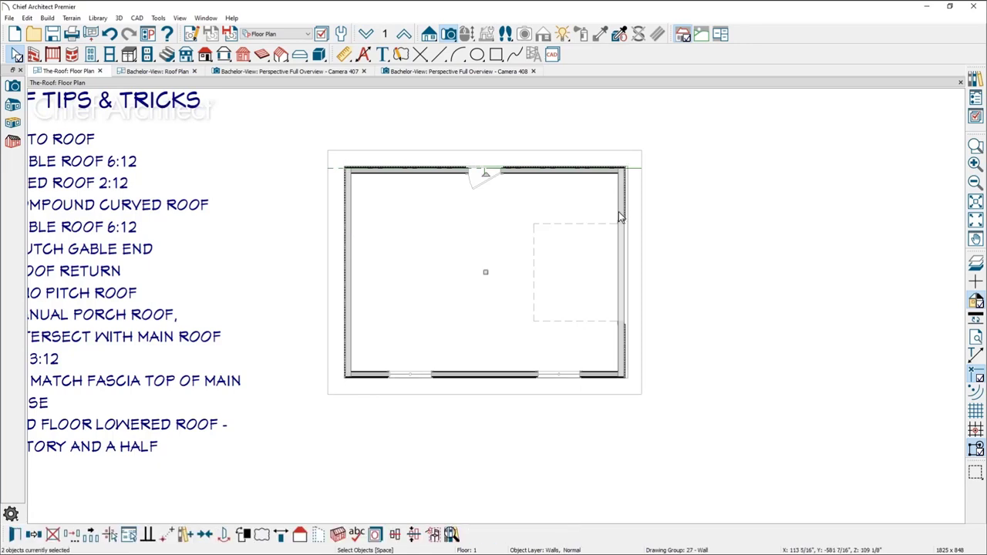
pyautogui.click(492, 376)
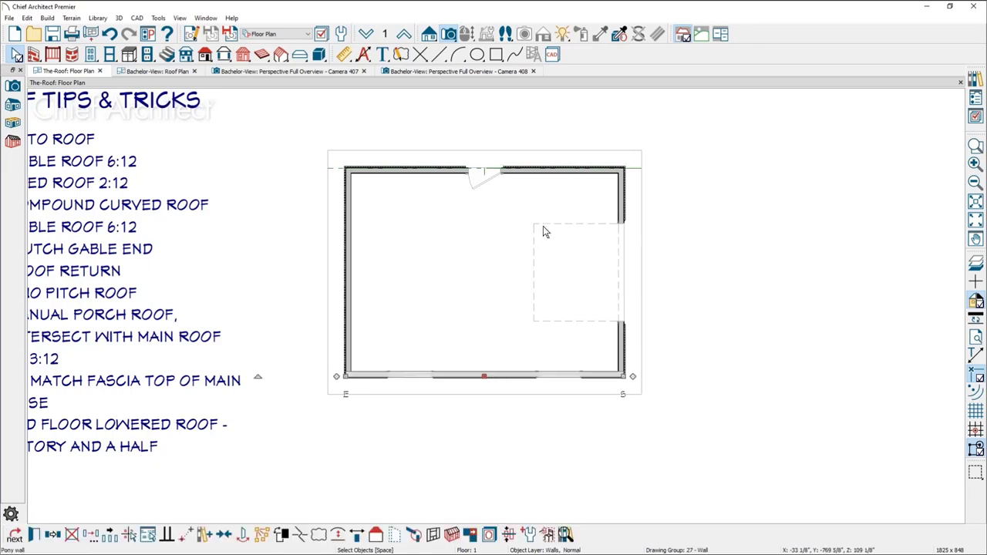
pyautogui.press('Return')
pyautogui.click(582, 128)
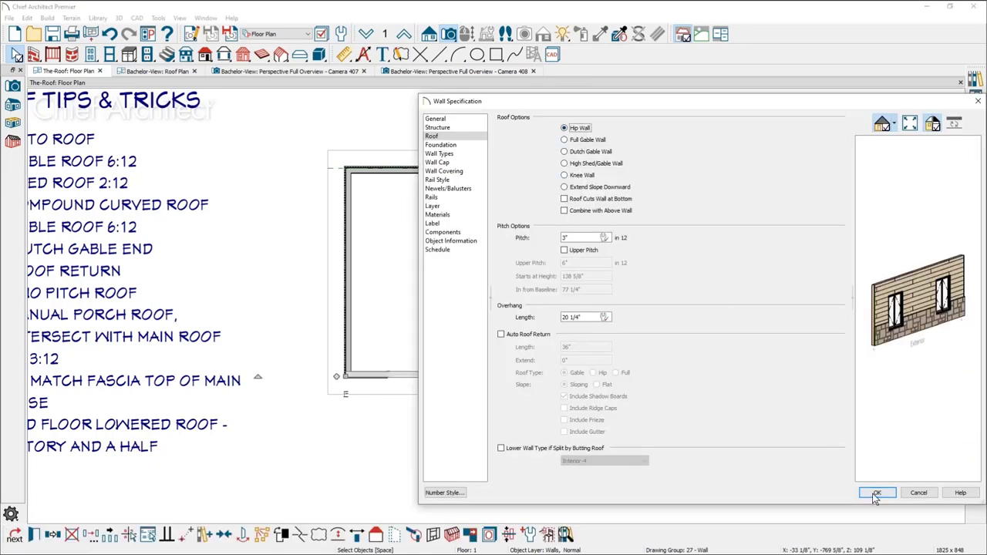
pyautogui.click(877, 494)
pyautogui.click(601, 385)
# - Draw a gable roof line about 11'-8" long outside the two-window wall and turn on display of the Roofs, Gable Lines layer
pyautogui.scroll(2, 596, 378)
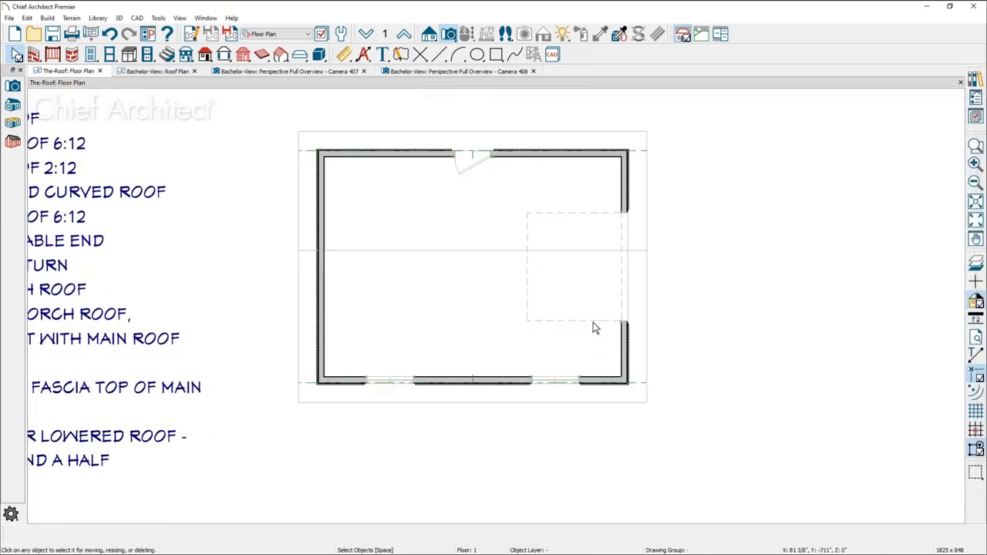
pyautogui.scroll(1, 594, 328)
pyautogui.moveTo(589, 322); pyautogui.dragTo(584, 348, button='middle')
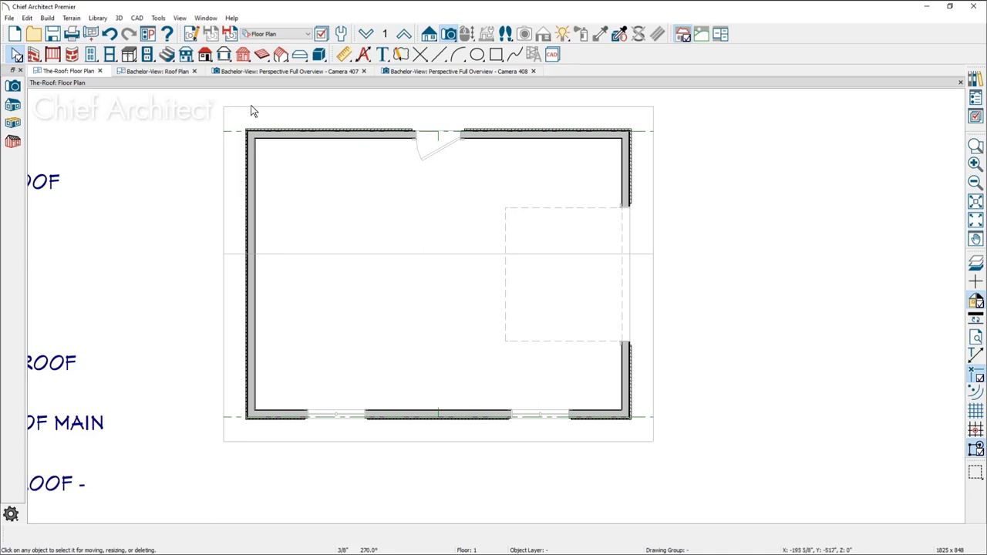
pyautogui.click(206, 57)
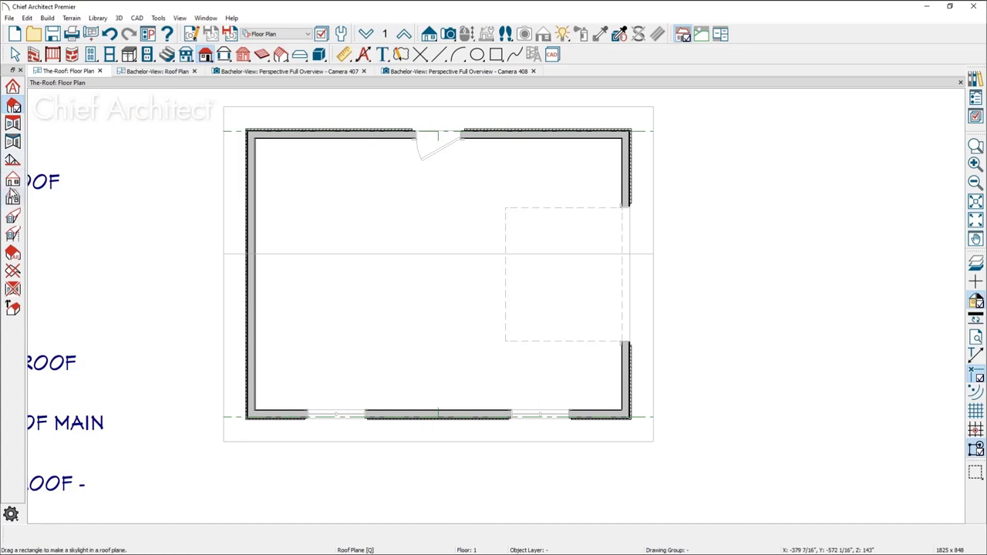
pyautogui.click(12, 183)
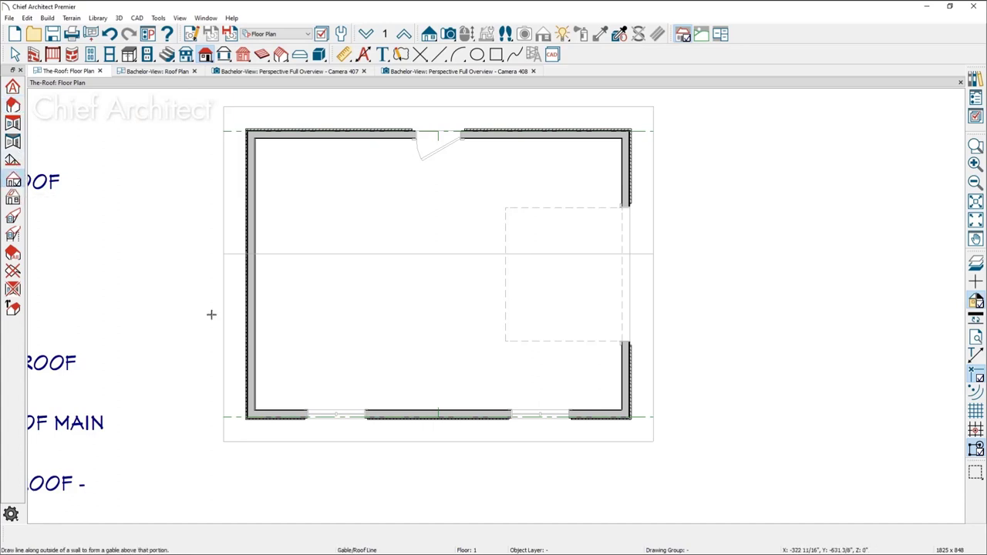
pyautogui.moveTo(357, 432); pyautogui.dragTo(589, 439)
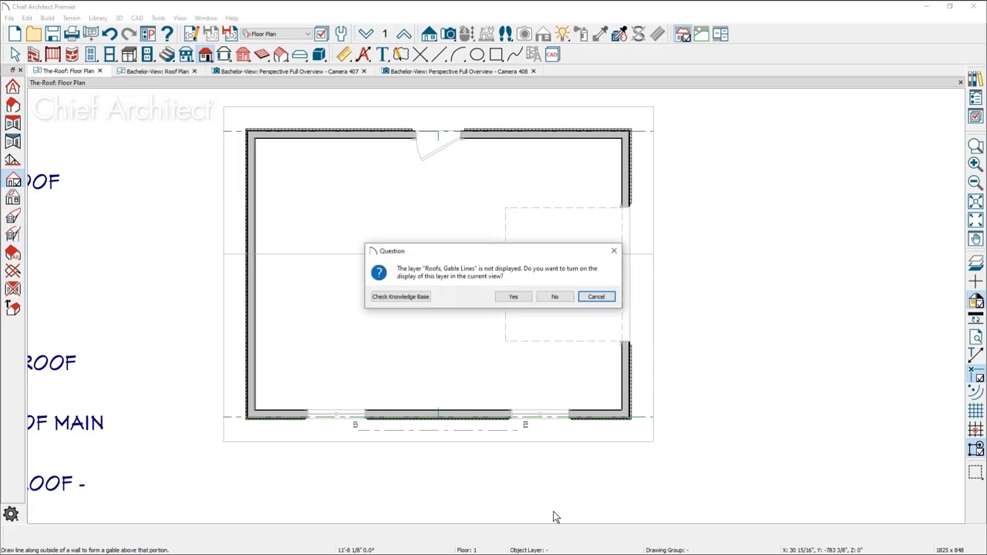
pyautogui.click(517, 295)
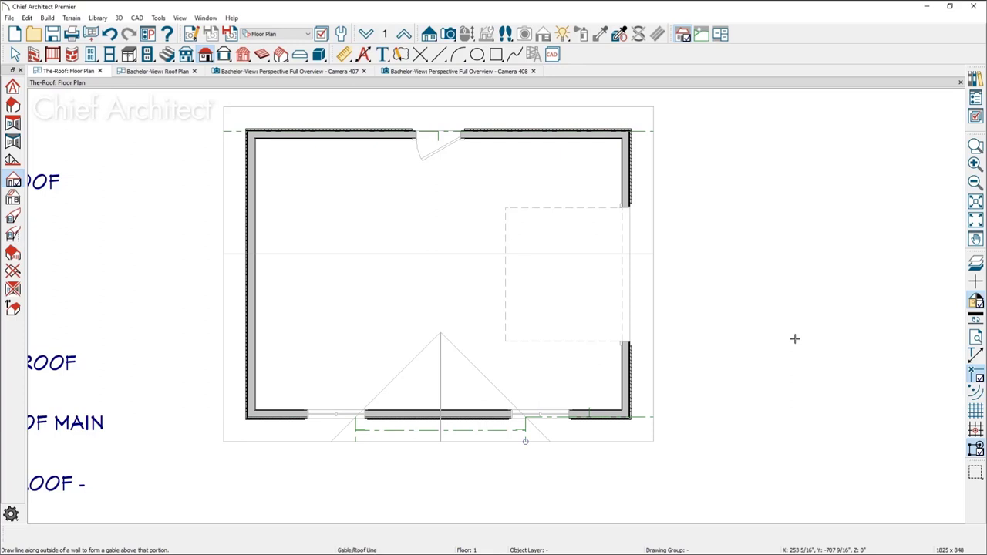
pyautogui.press('space')
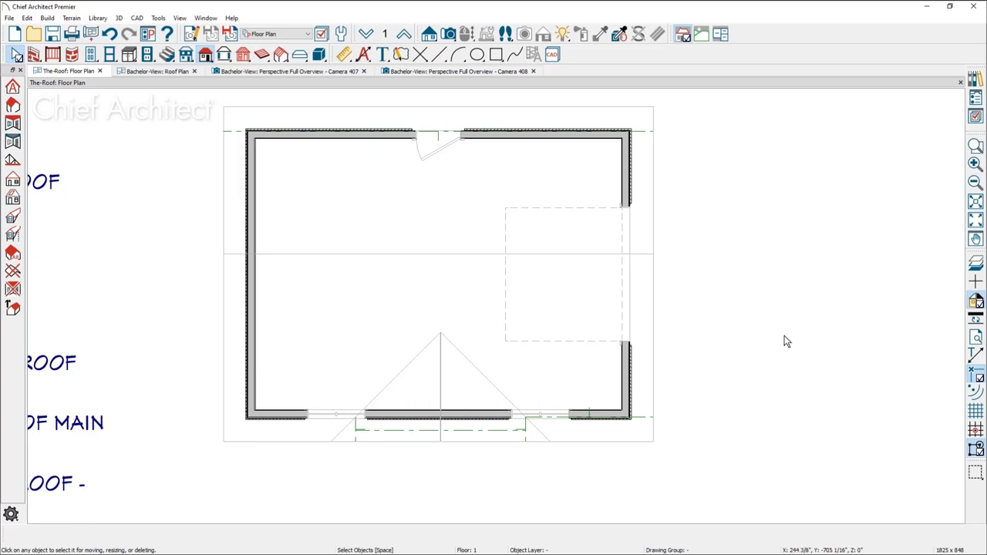
# - Turn off Flat Ceiling Over This Room in the room's structure settings
pyautogui.moveTo(849, 361); pyautogui.dragTo(833, 357, button='middle')
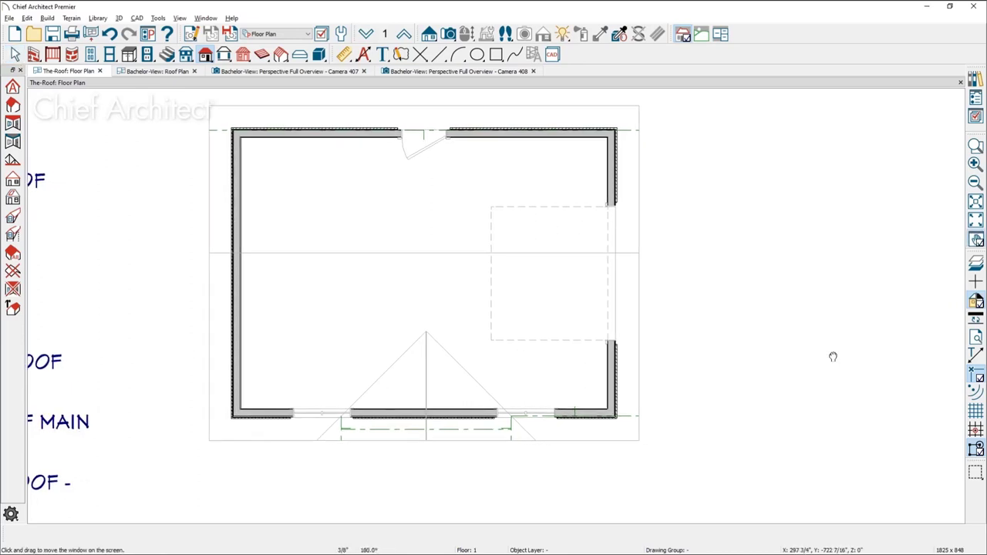
pyautogui.doubleClick(445, 299)
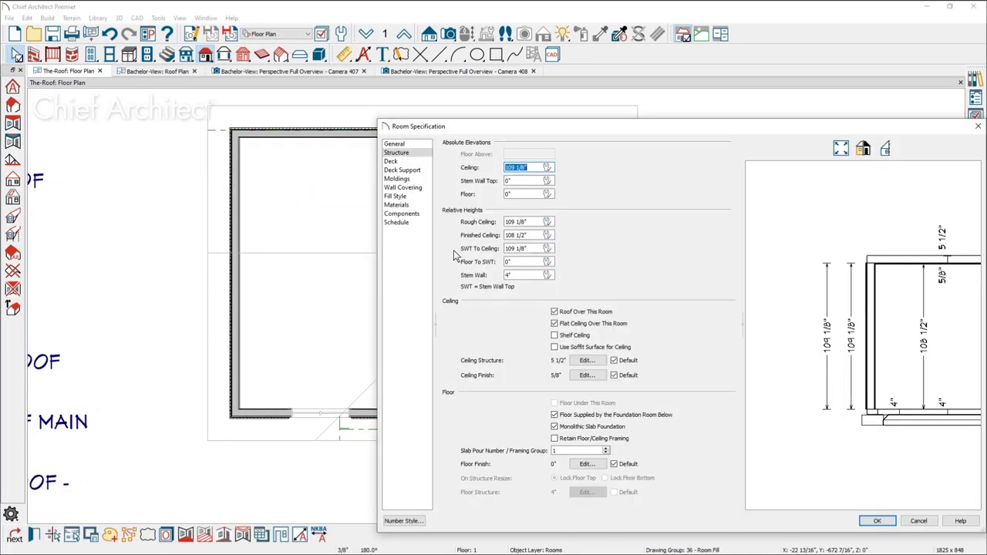
pyautogui.click(555, 324)
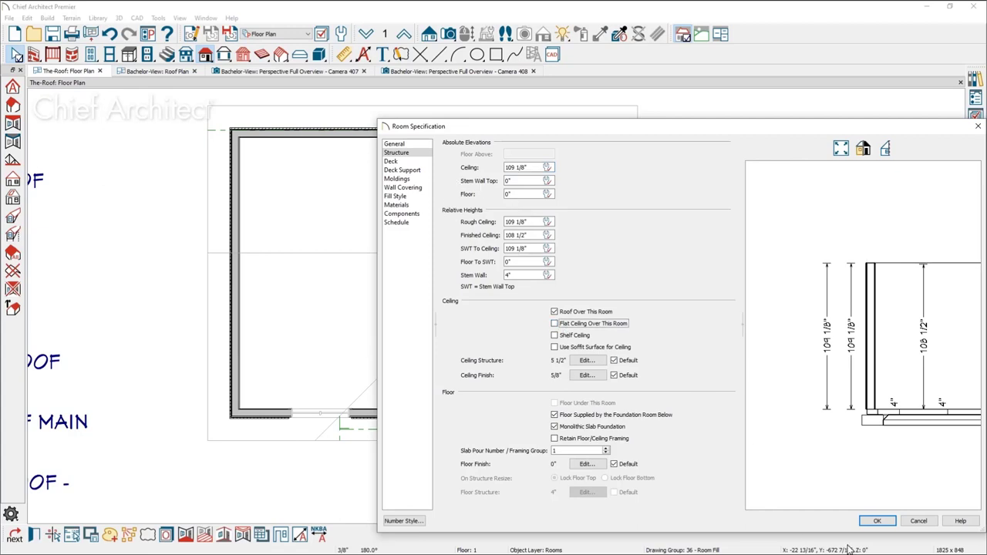
pyautogui.click(886, 523)
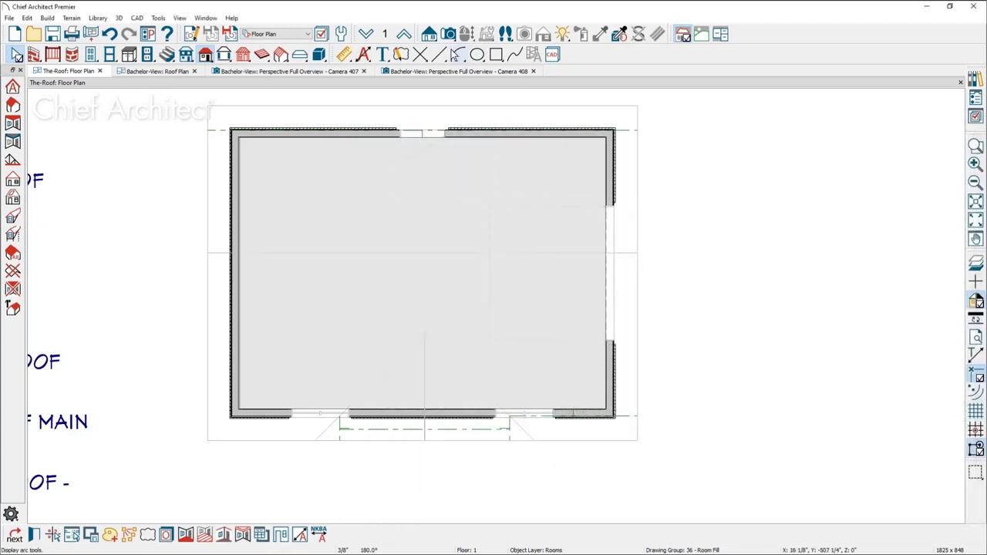
# - Create a backclipped cross section through the room, looking toward the wall without openings
pyautogui.click(449, 34)
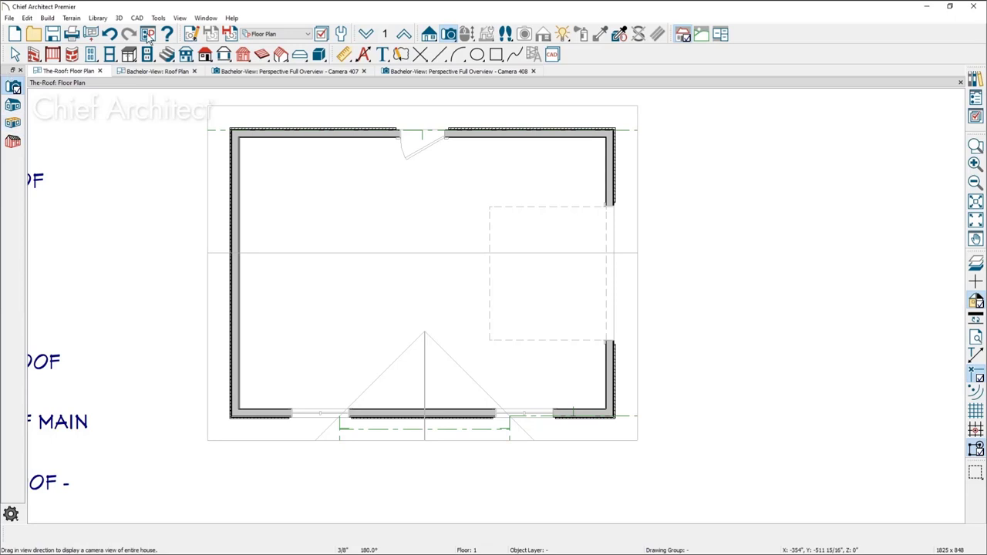
pyautogui.click(430, 35)
pyautogui.click(13, 106)
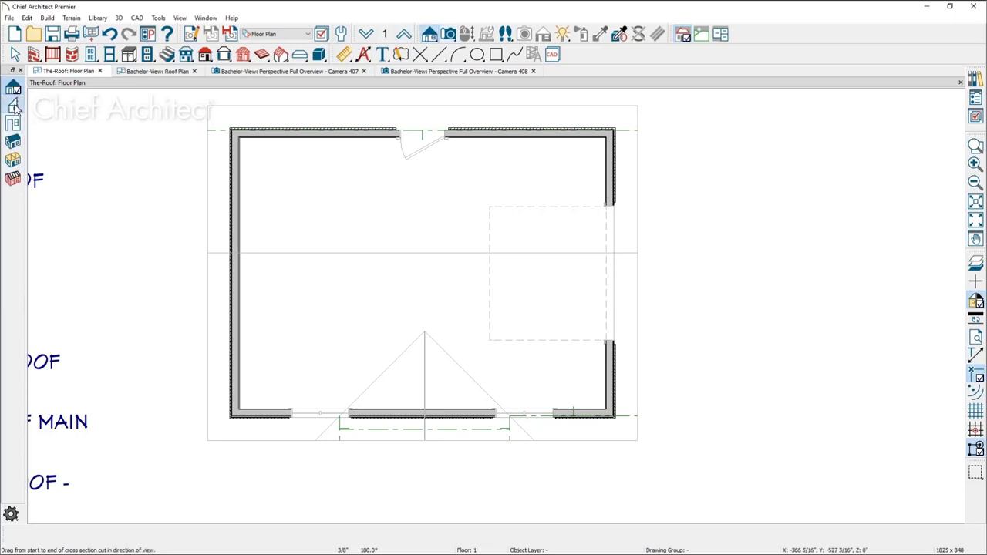
pyautogui.moveTo(340, 293); pyautogui.dragTo(311, 295)
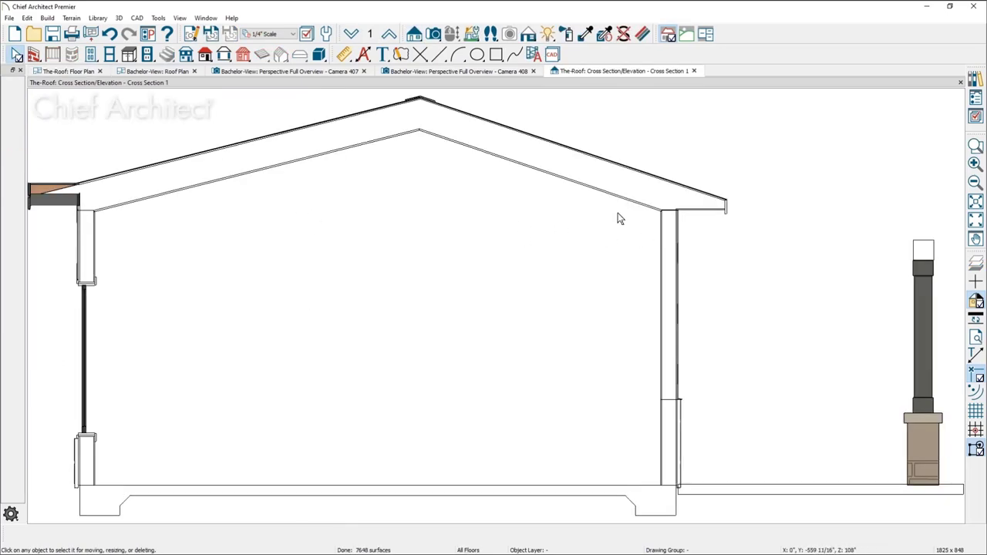
# - In the floor plan, place a soffit spanning from the door wall to the window wall, display the Cabinets, Soffits layer, and view it in section
pyautogui.click(69, 71)
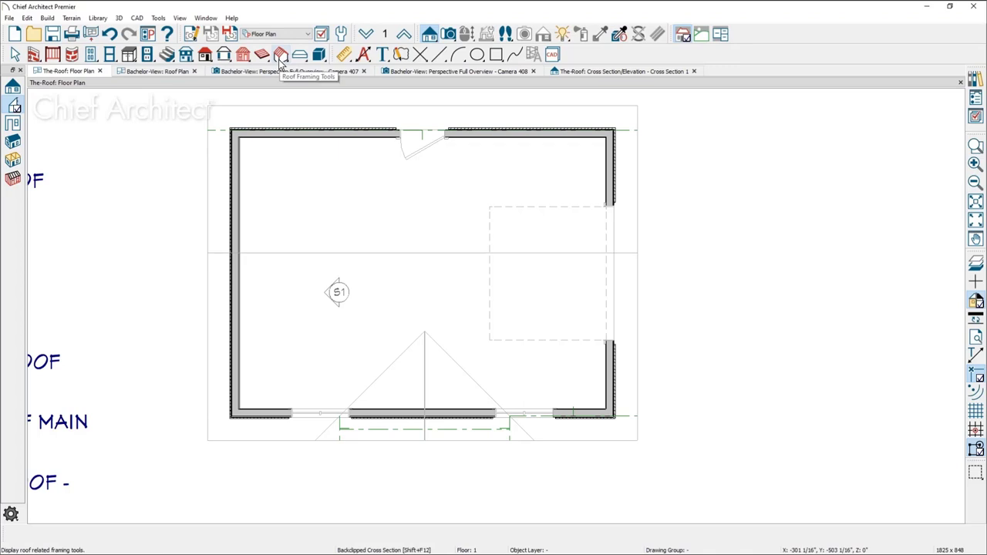
pyautogui.click(205, 54)
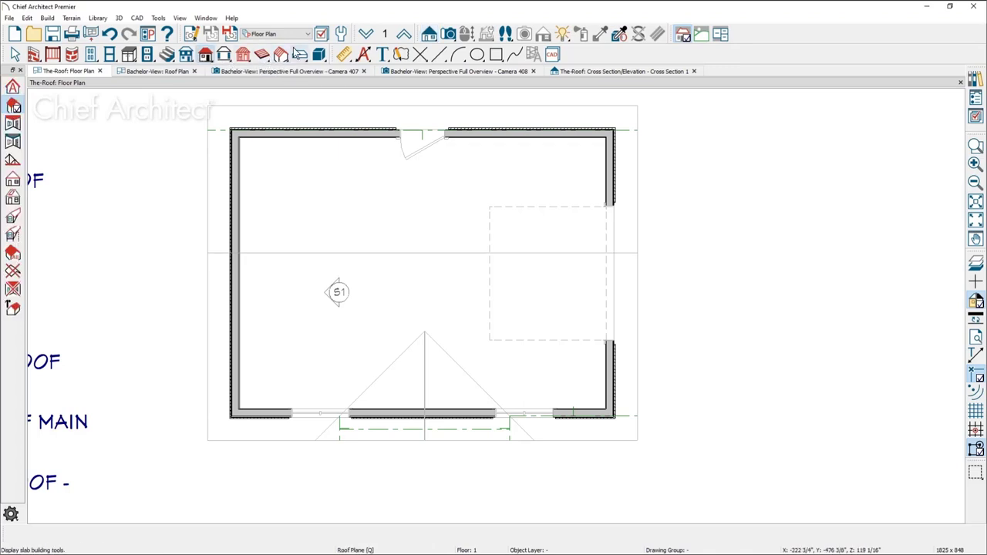
pyautogui.click(129, 56)
pyautogui.click(13, 201)
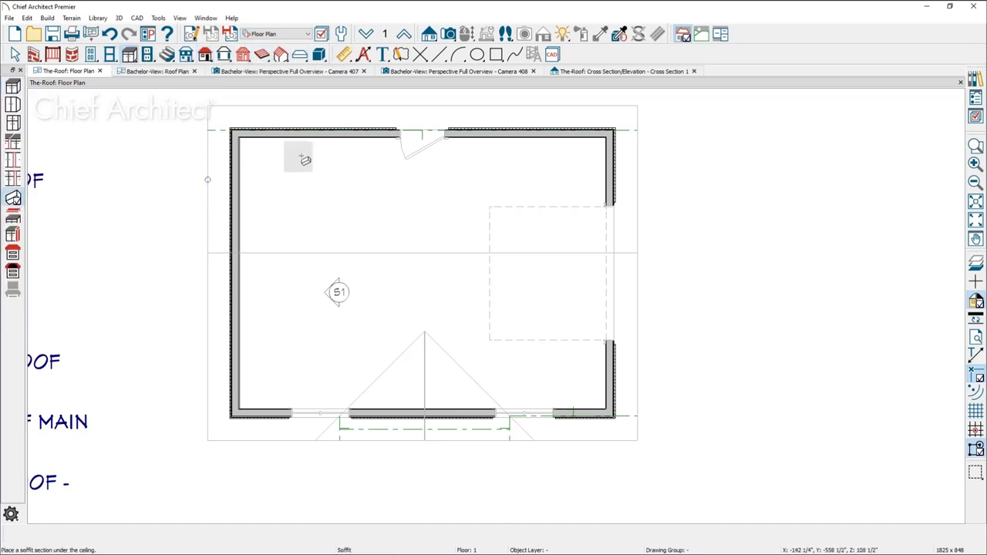
pyautogui.click(309, 150)
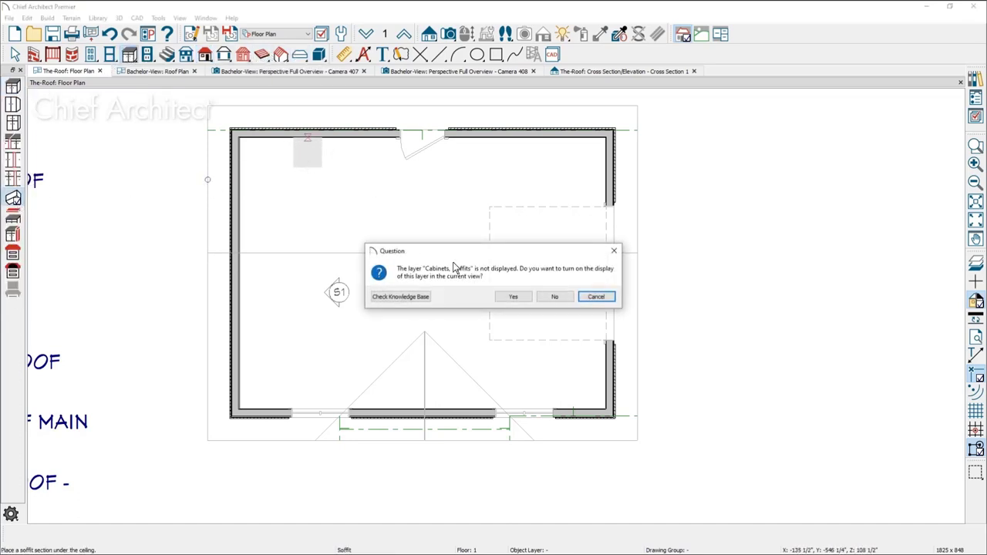
pyautogui.click(522, 300)
pyautogui.moveTo(307, 163); pyautogui.dragTo(323, 413)
pyautogui.doubleClick(339, 294)
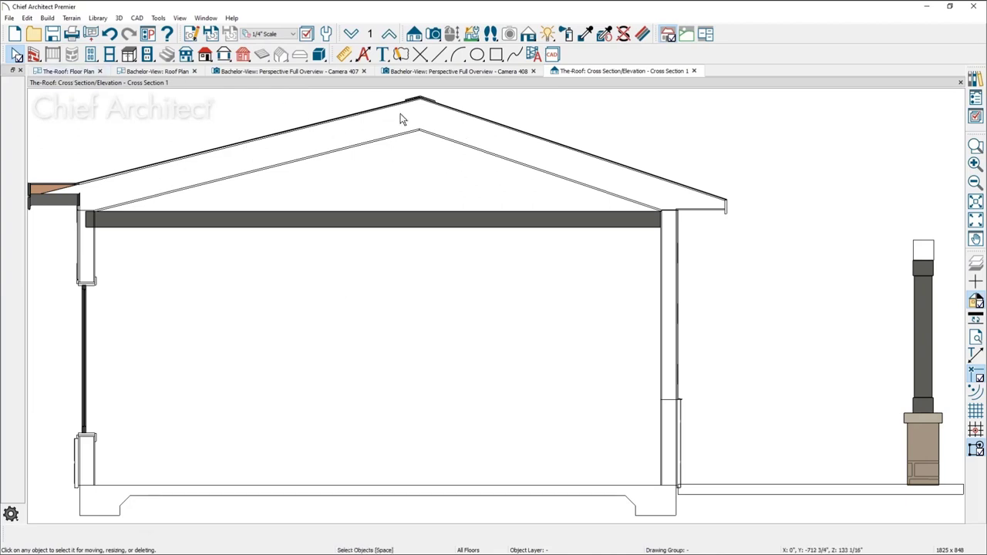
# - Return to the floor plan and delete the soffit spanning the room
pyautogui.click(87, 72)
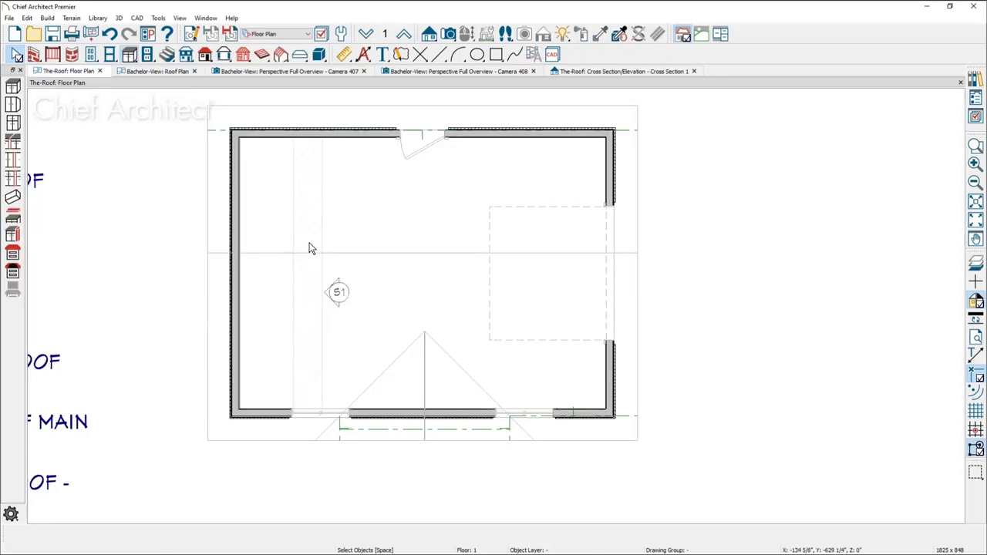
pyautogui.click(308, 230)
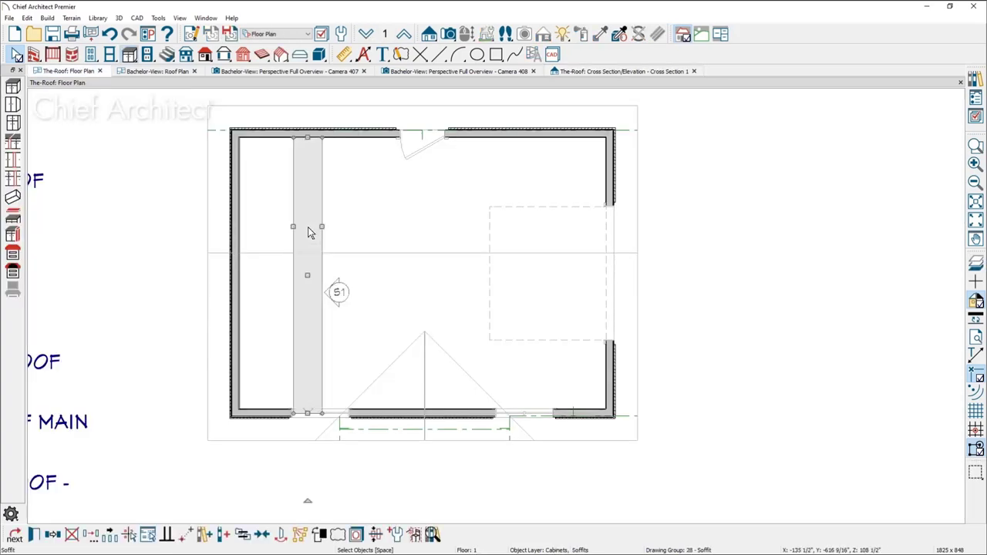
pyautogui.press('Delete')
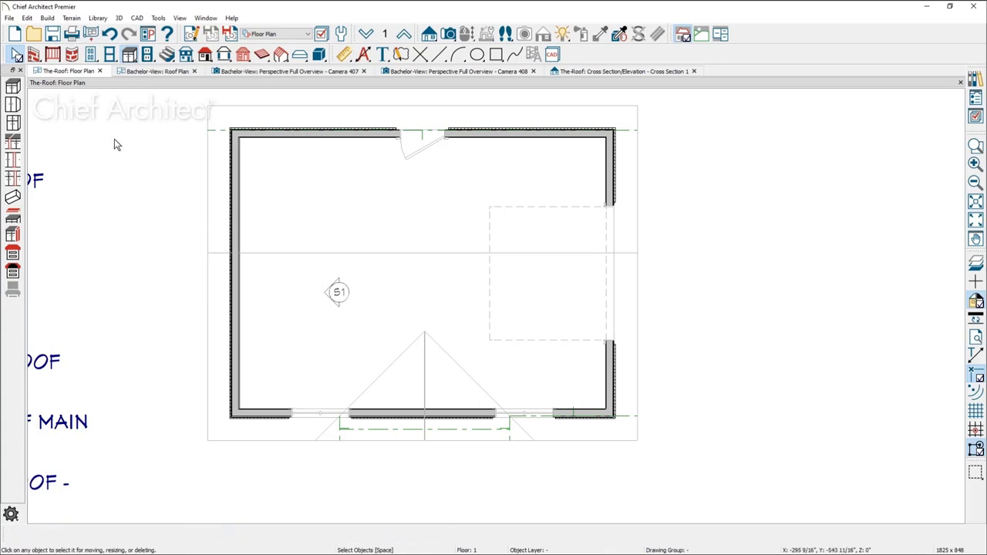
# - Draw a roof beam about 23'-4" long across the room, display the Framing, Roof Beams layer, and check the cross section
pyautogui.click(276, 56)
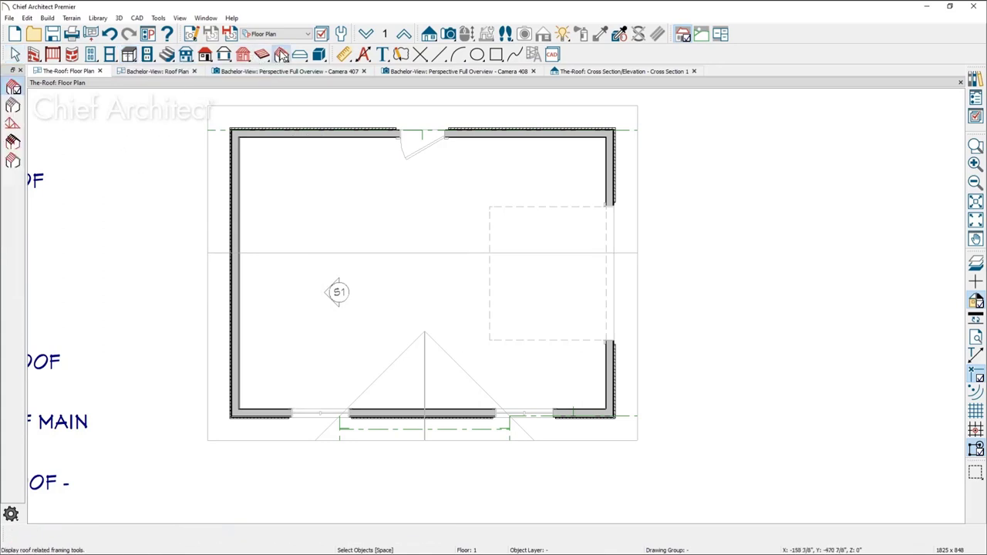
pyautogui.click(13, 143)
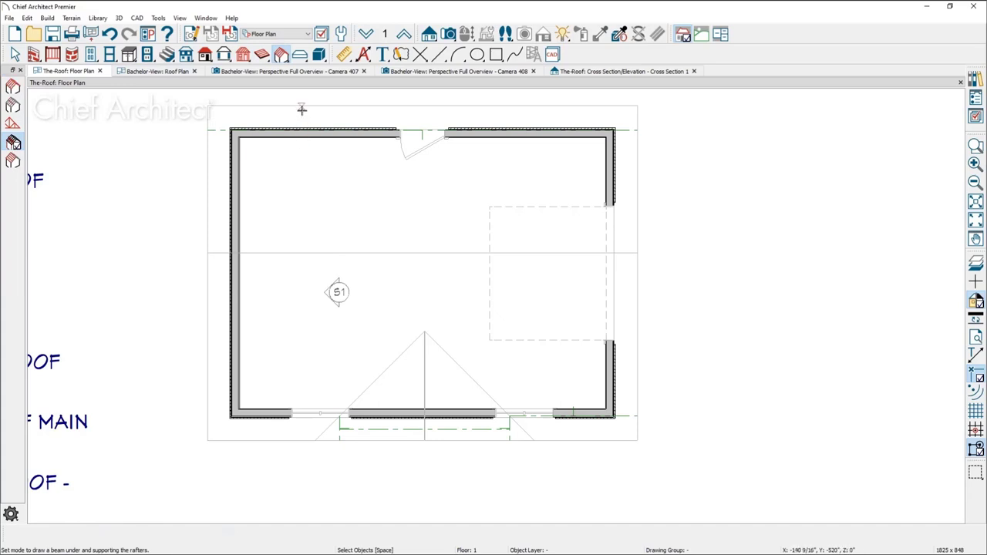
pyautogui.moveTo(300, 107); pyautogui.dragTo(284, 446)
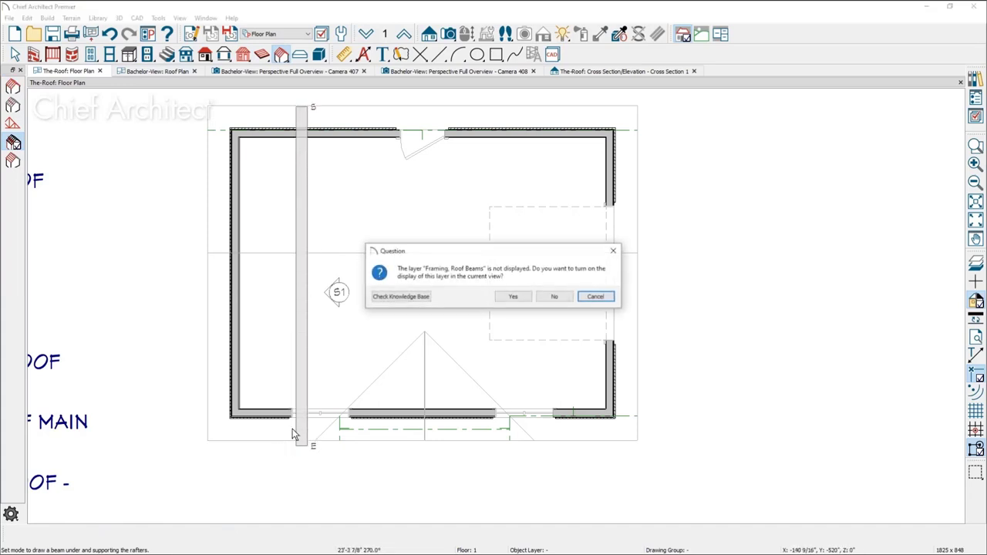
pyautogui.click(511, 294)
pyautogui.press('Escape')
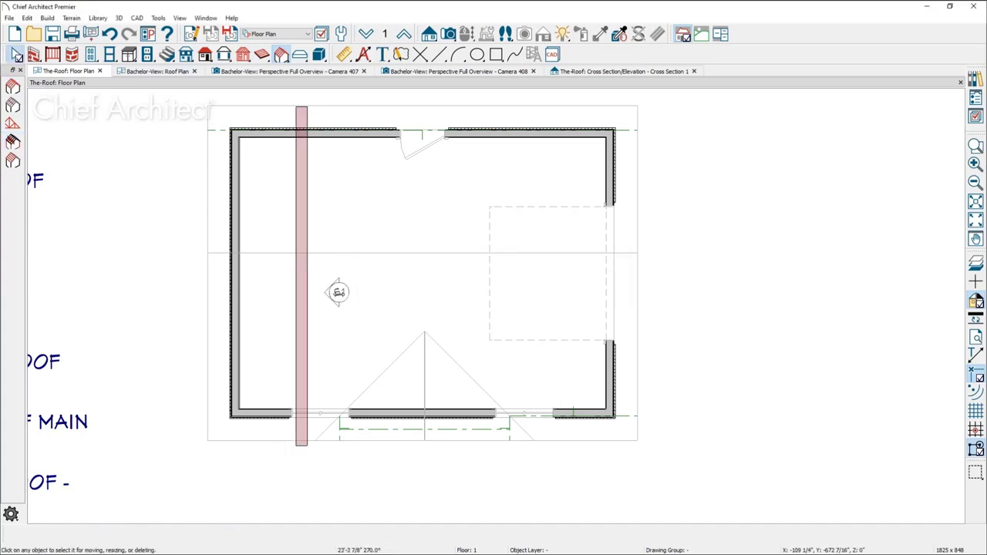
pyautogui.hotkey('ctrl', 'Tab')
pyautogui.scroll(-1, 343, 300)
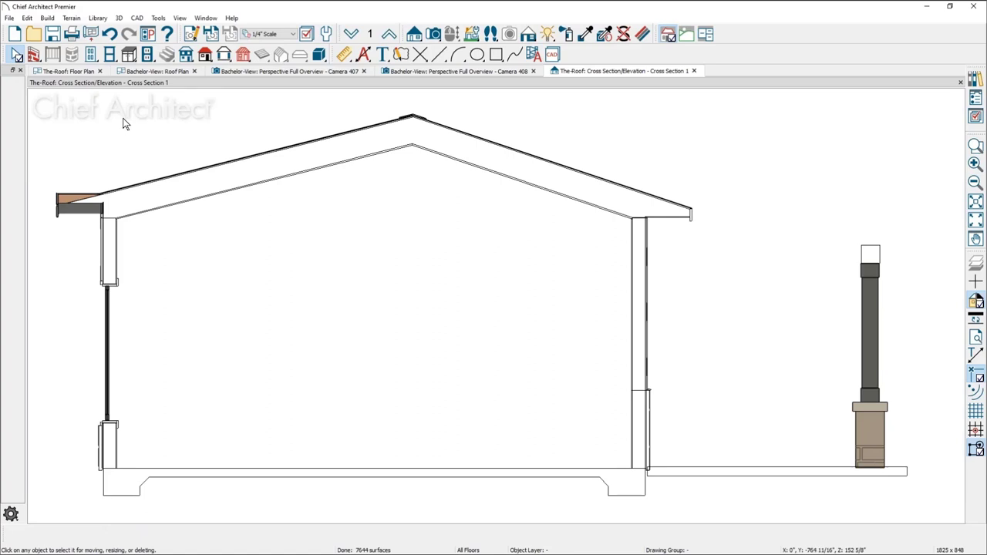
# - Examine the wall between the upper and lower roofs in the Bachelor-View Camera 408 perspective
pyautogui.click(486, 70)
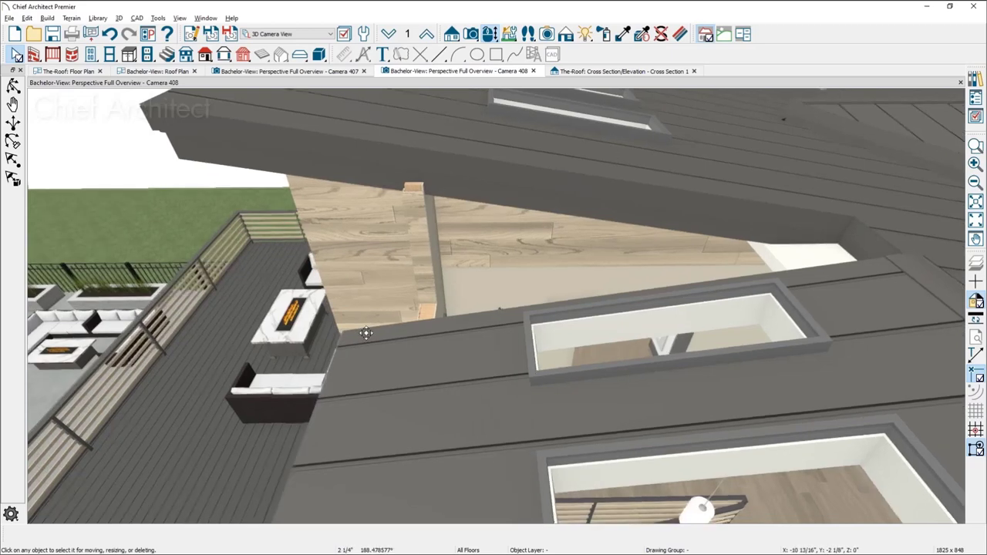
pyautogui.moveTo(366, 333); pyautogui.dragTo(392, 320, button='middle')
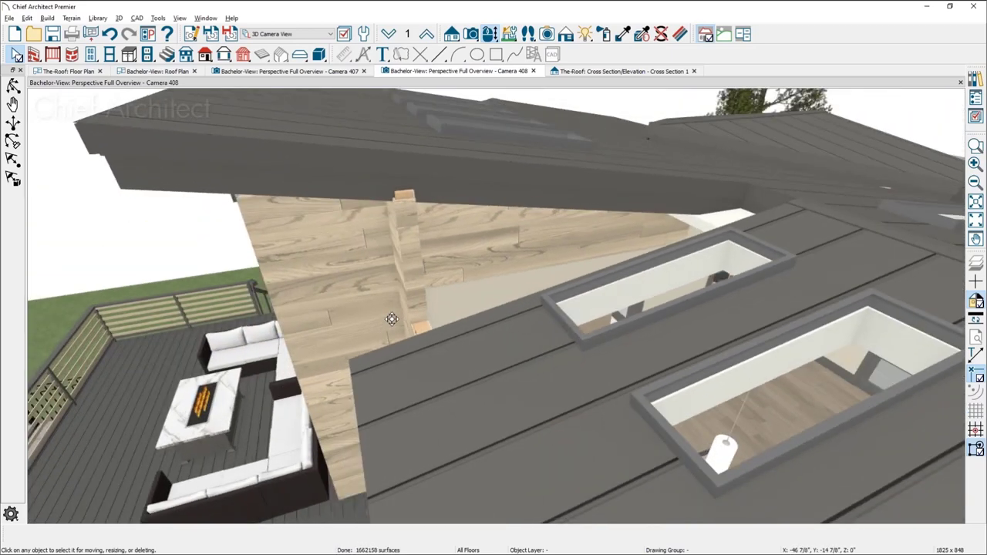
pyautogui.scroll(8, 395, 318)
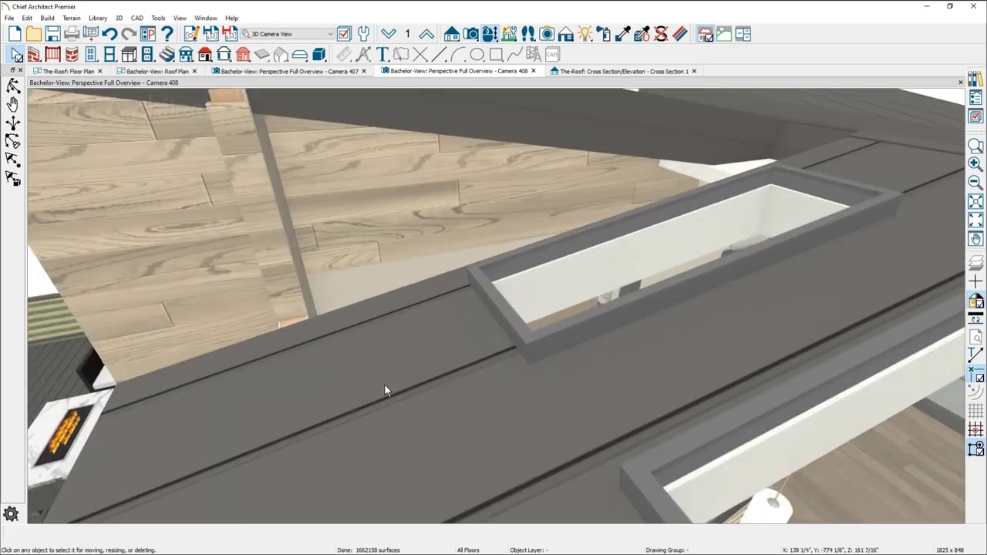
# - Return to The-Roof floor plan and delete the roof beam crossing the room
pyautogui.click(57, 72)
pyautogui.click(302, 198)
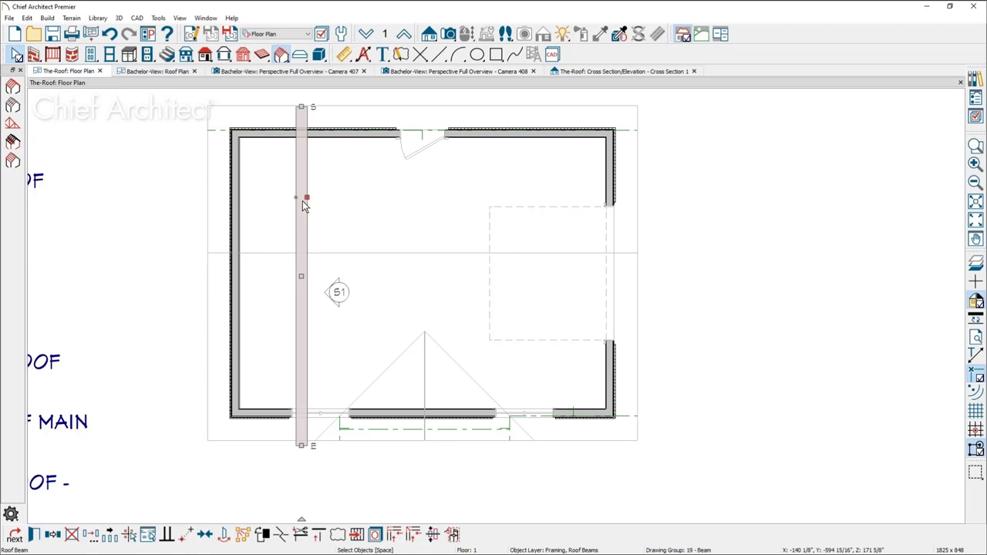
pyautogui.press('Delete')
# - Draw a beam about 22'-2" long across the room as a general framing member, and turn on display of the Framing, General layer
pyautogui.click(263, 54)
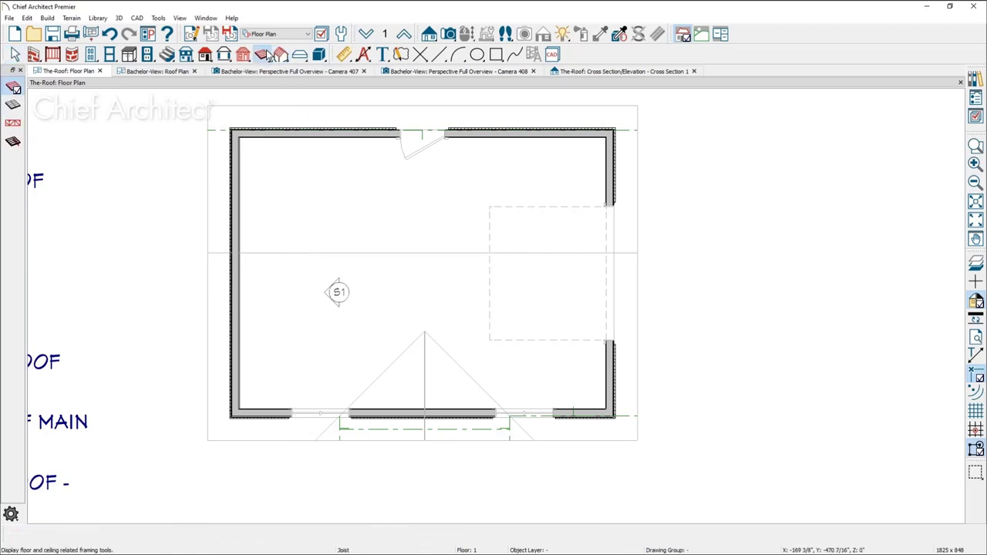
pyautogui.click(12, 142)
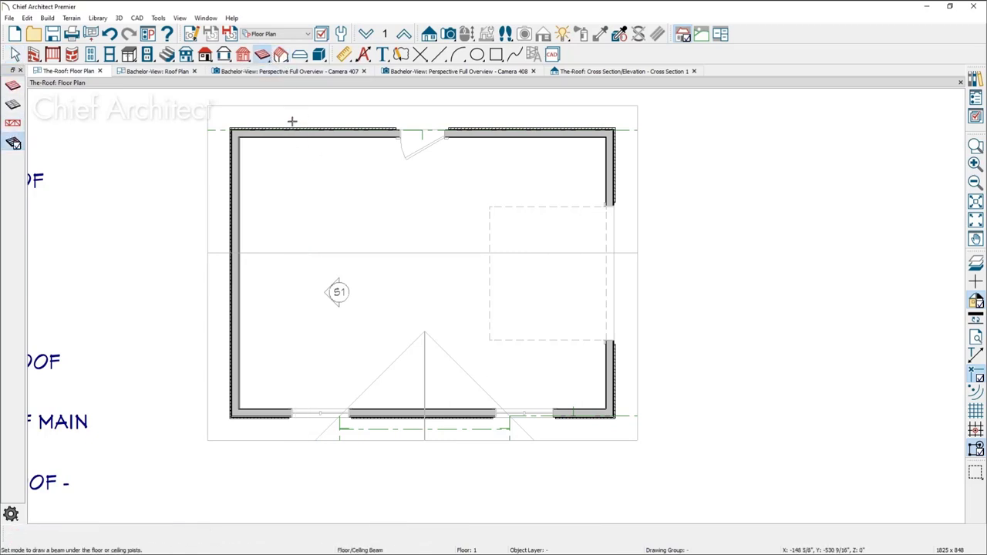
pyautogui.moveTo(297, 116); pyautogui.dragTo(304, 430)
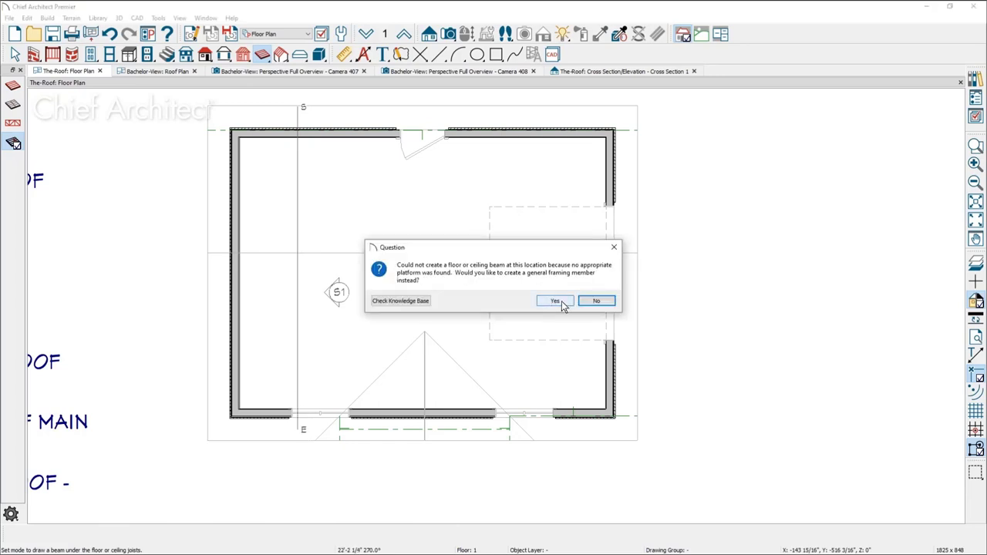
pyautogui.click(556, 301)
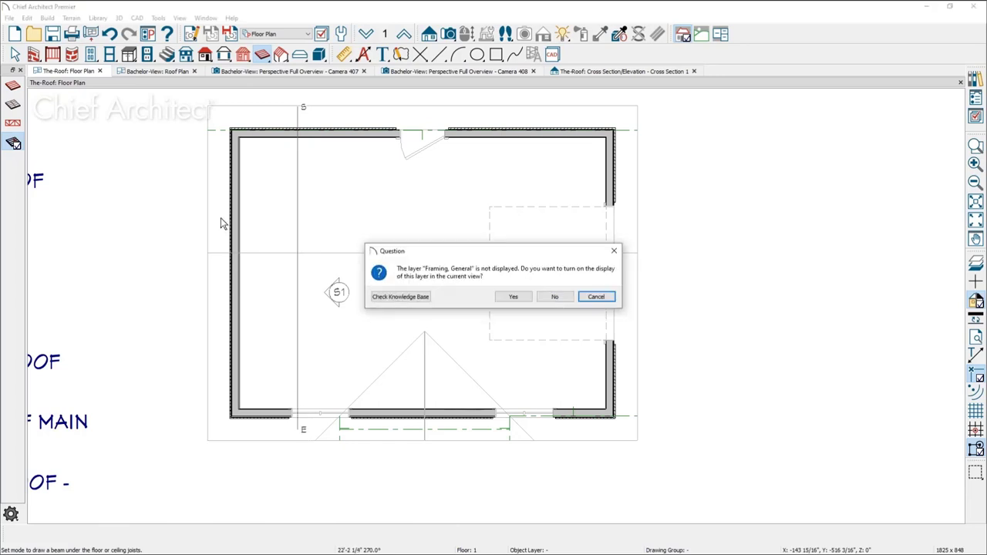
pyautogui.click(514, 297)
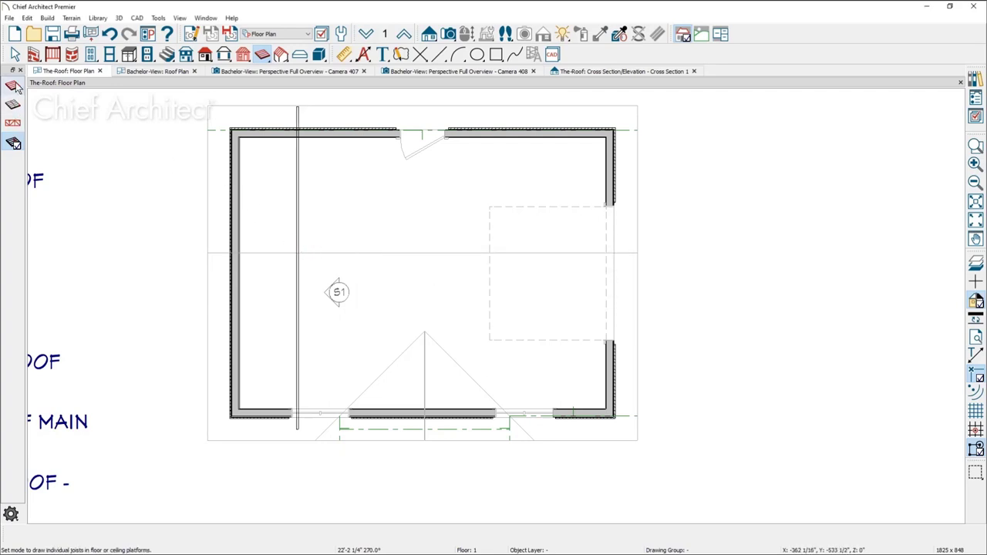
pyautogui.press('space')
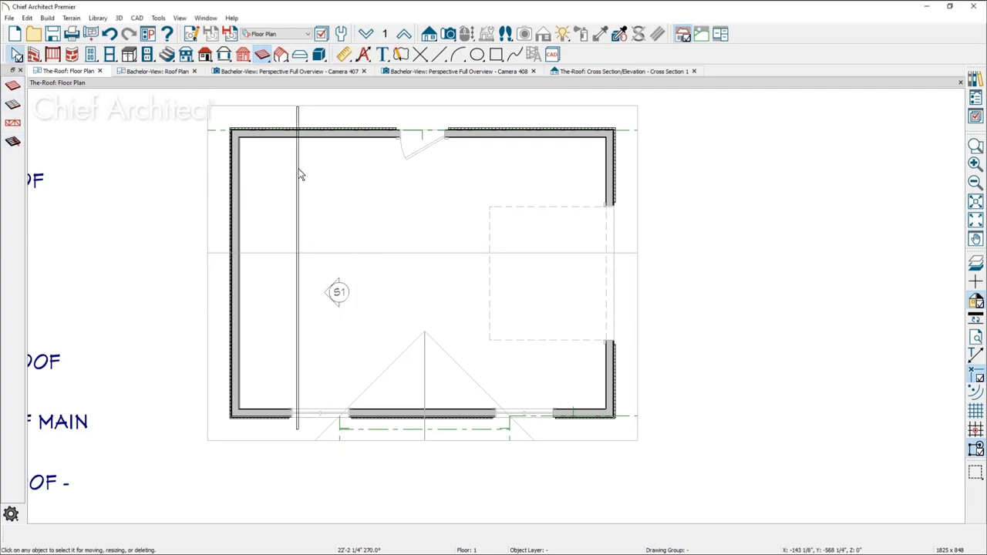
# - Lock the depth of the general framing member and set its top height to 109"
pyautogui.click(299, 171)
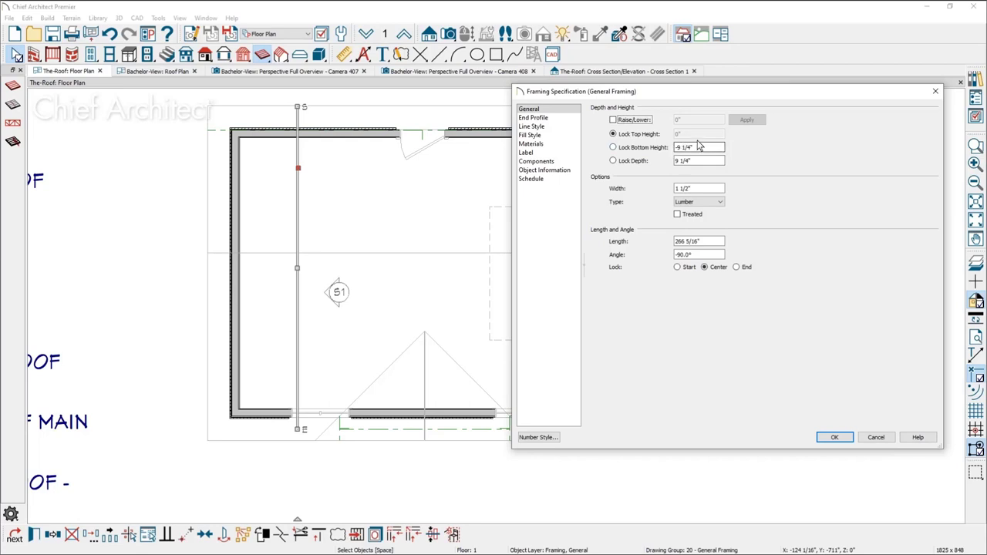
pyautogui.click(623, 161)
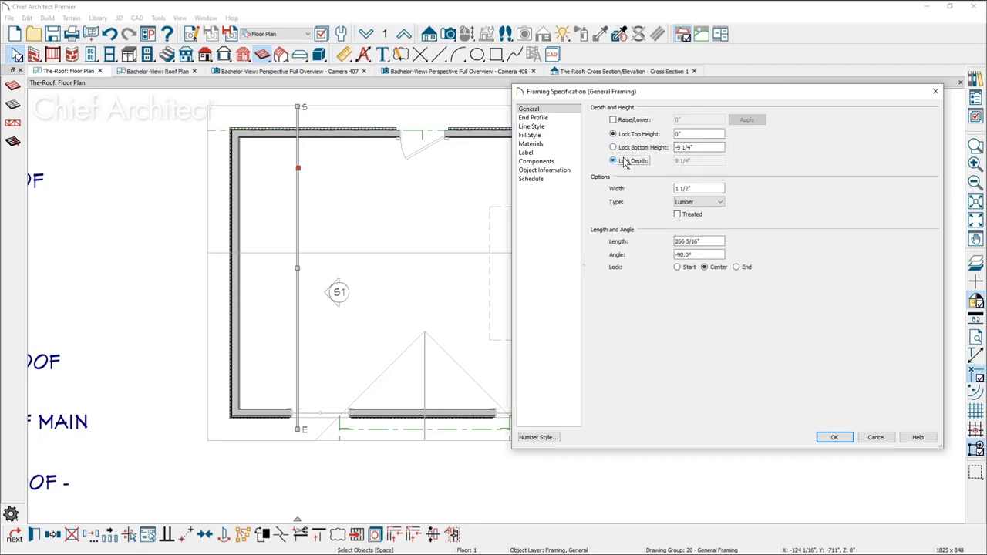
pyautogui.doubleClick(697, 135)
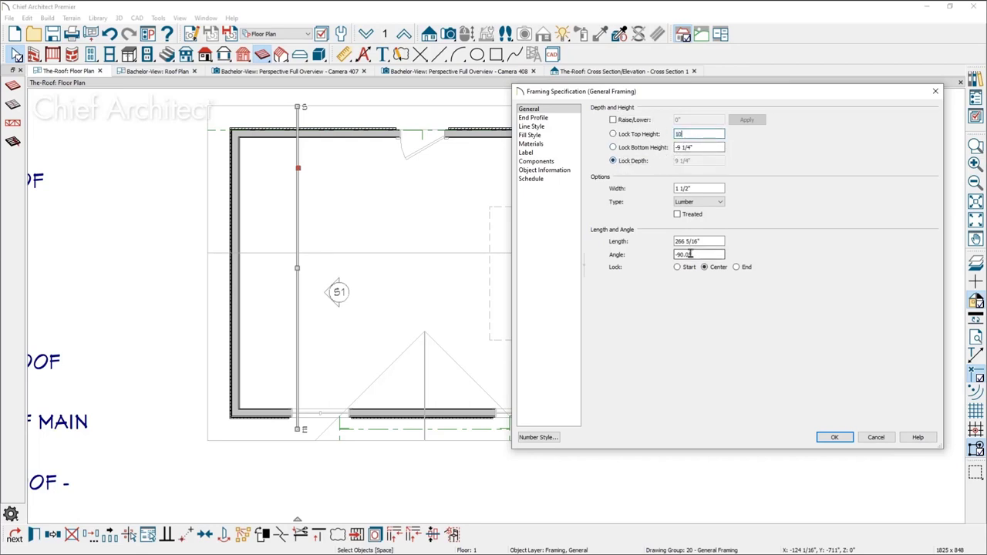
pyautogui.write('109')
pyautogui.press('Tab')
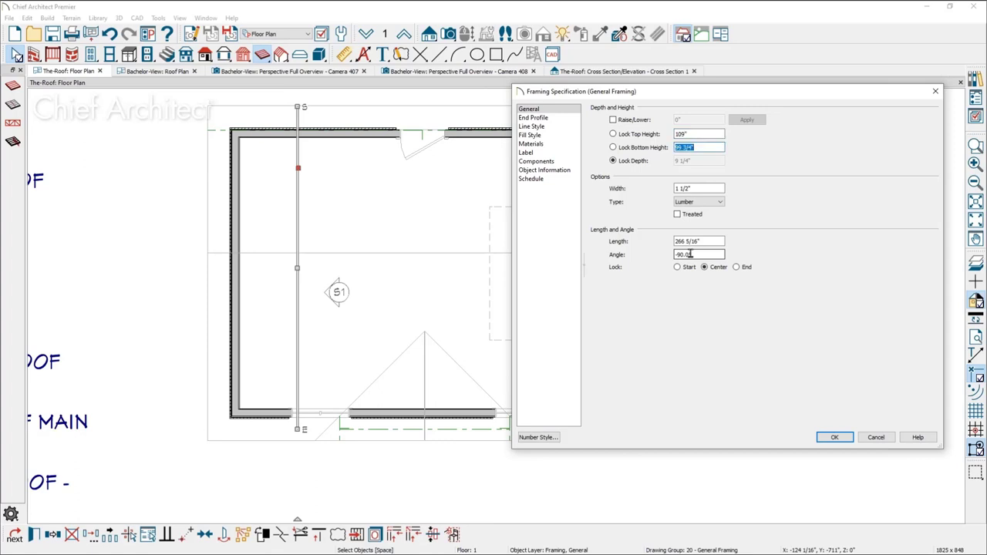
pyautogui.click(834, 439)
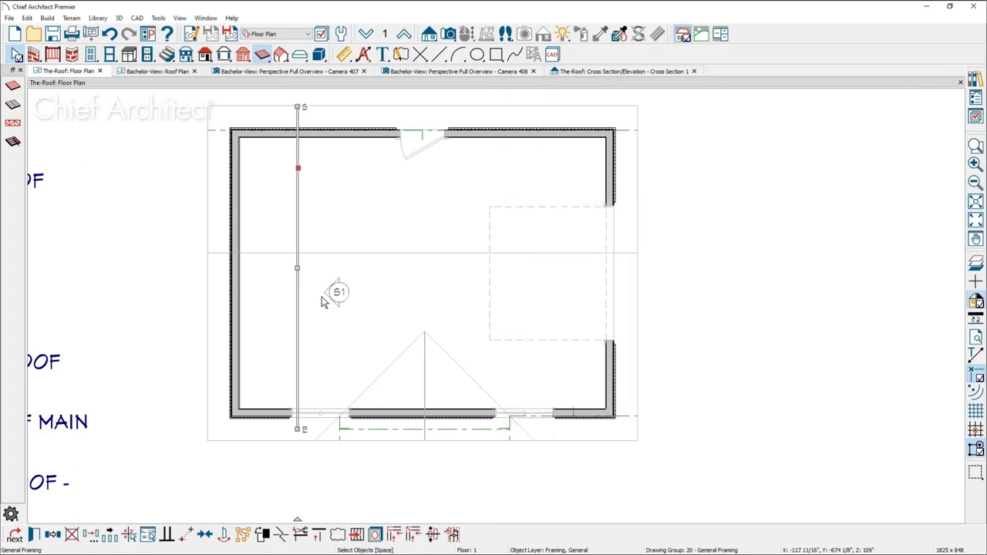
# - Open the cross section and filter its Section View layer list by FRAMING
pyautogui.doubleClick(337, 293)
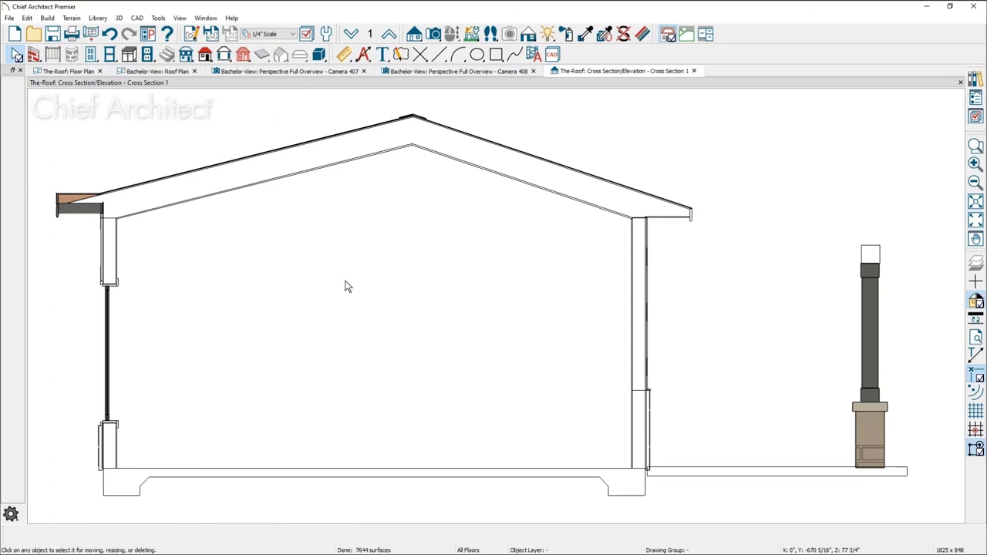
pyautogui.click(976, 116)
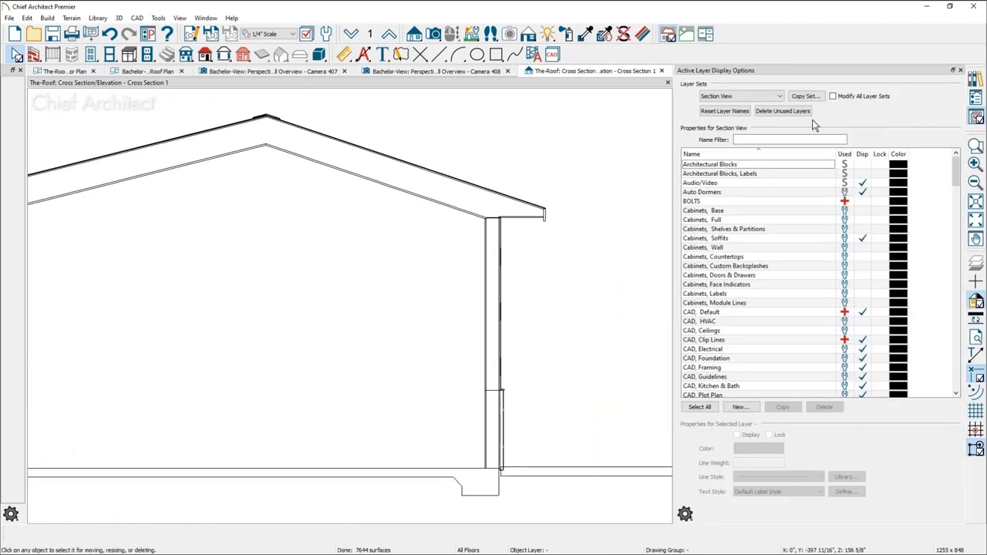
pyautogui.write('FR')
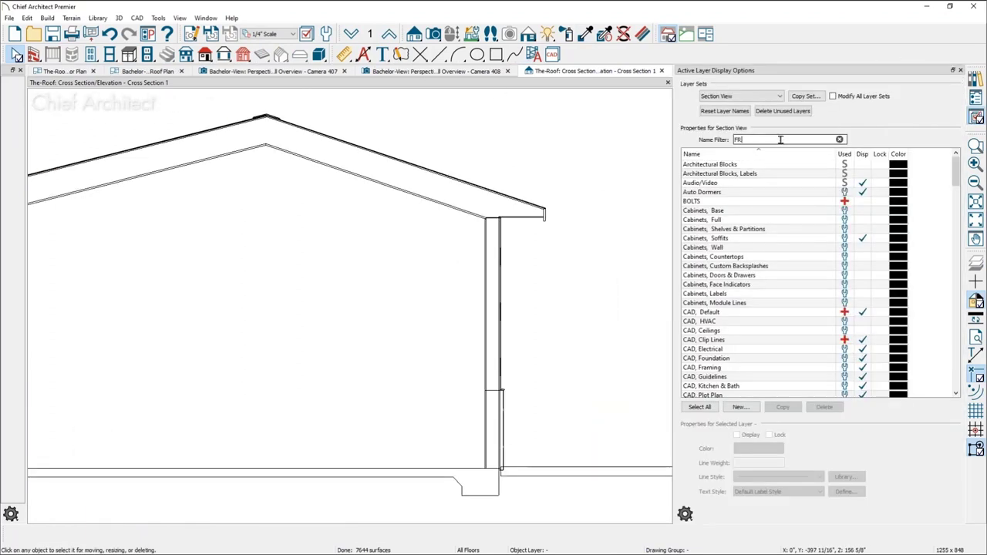
pyautogui.write('AMING')
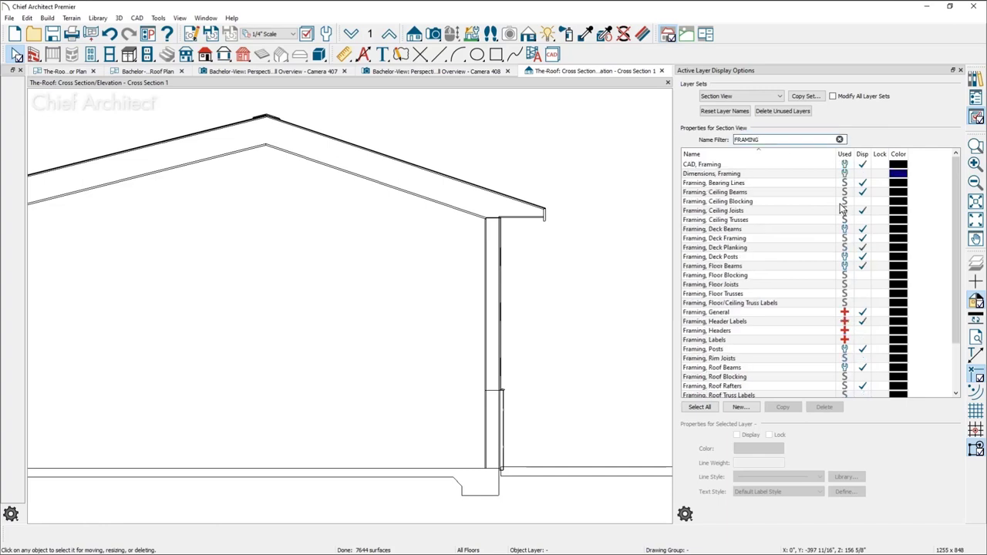
# - Turn on display of all the filtered framing layers in the Section View layer set
pyautogui.click(771, 332)
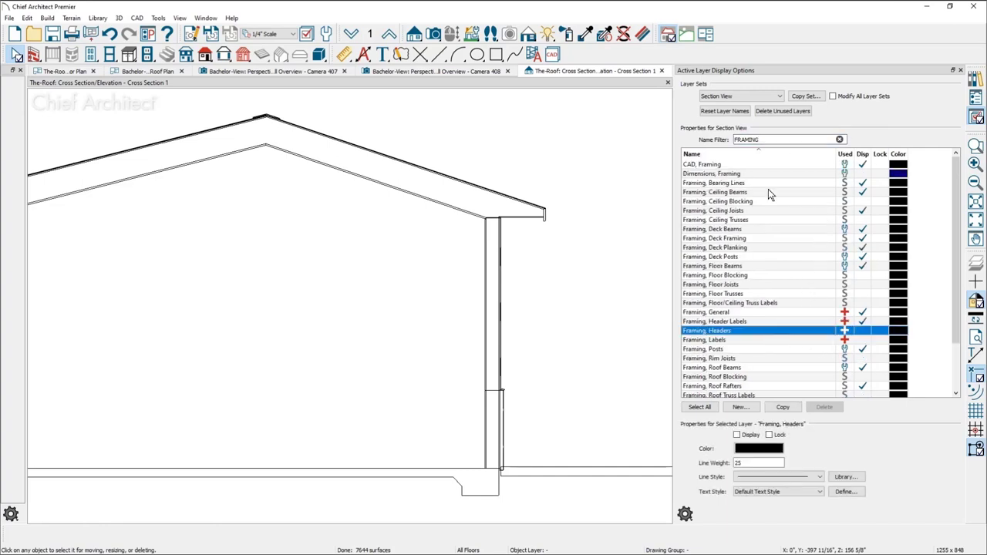
pyautogui.click(710, 409)
pyautogui.click(737, 435)
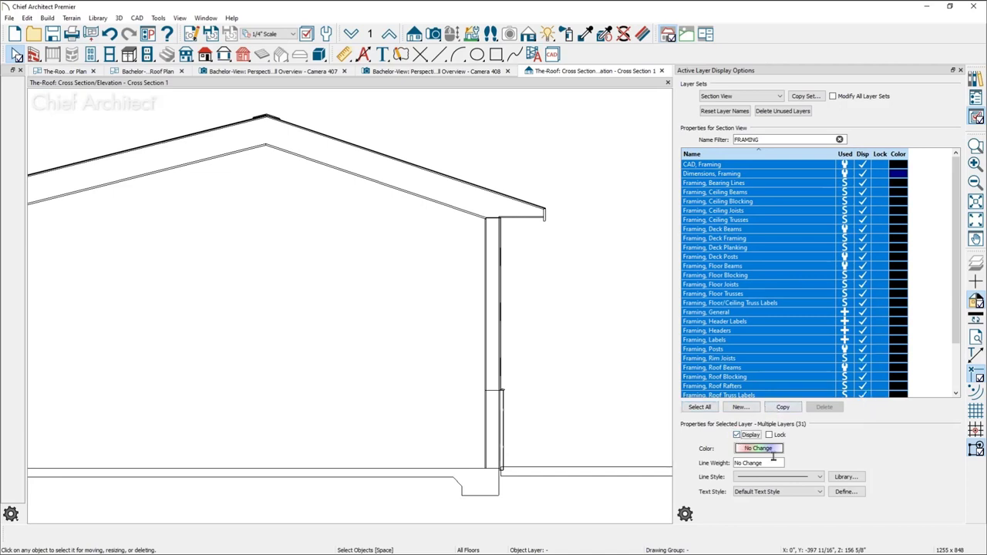
pyautogui.moveTo(425, 286); pyautogui.dragTo(532, 278, button='middle')
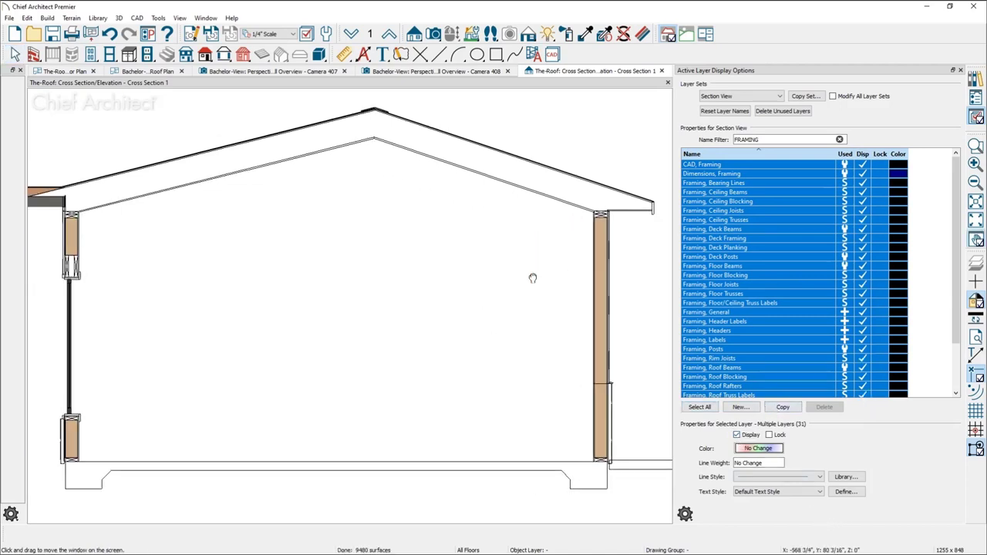
pyautogui.moveTo(216, 223); pyautogui.dragTo(232, 238, button='middle')
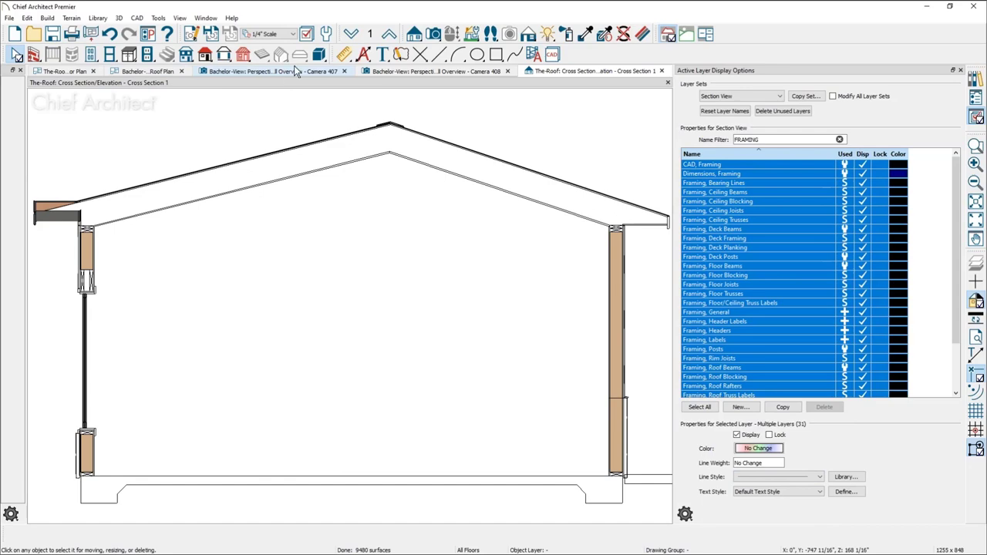
# - Close the two Bachelor-View perspective camera views
pyautogui.click(423, 72)
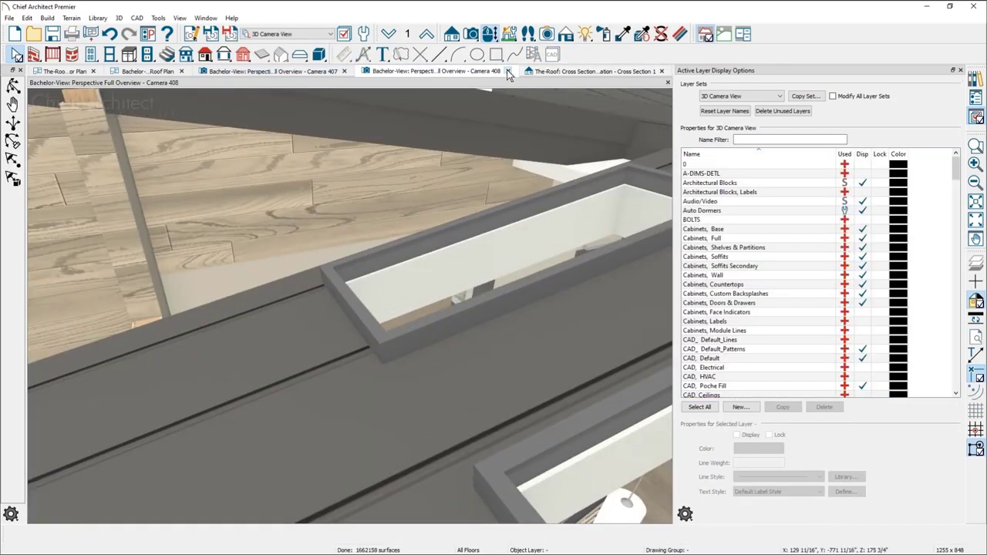
pyautogui.click(508, 71)
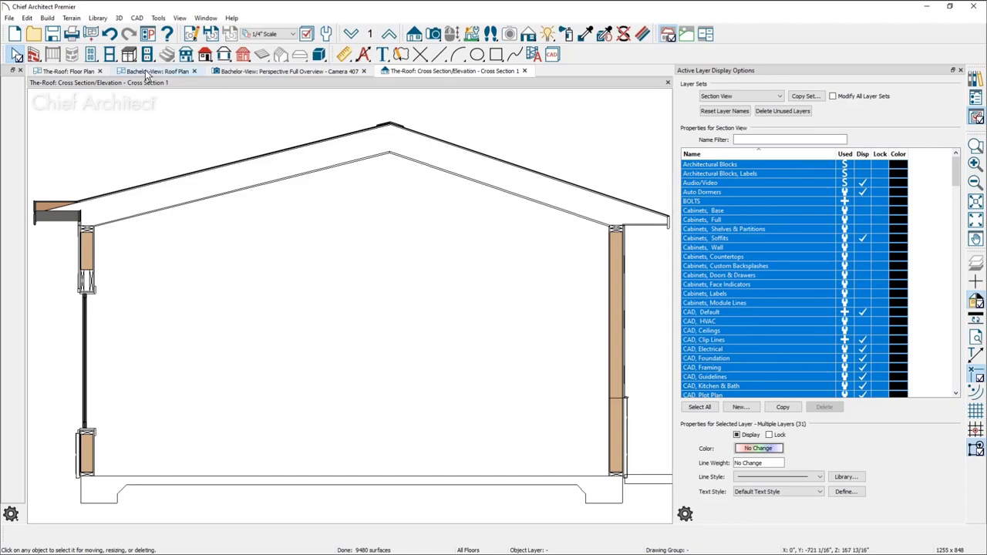
pyautogui.click(311, 70)
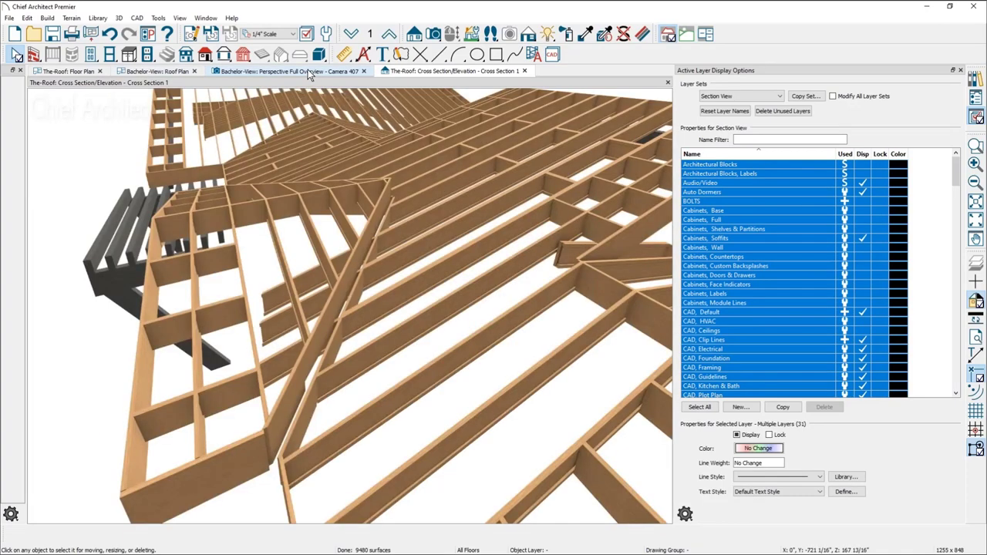
pyautogui.hotkey('ctrl', 'w')
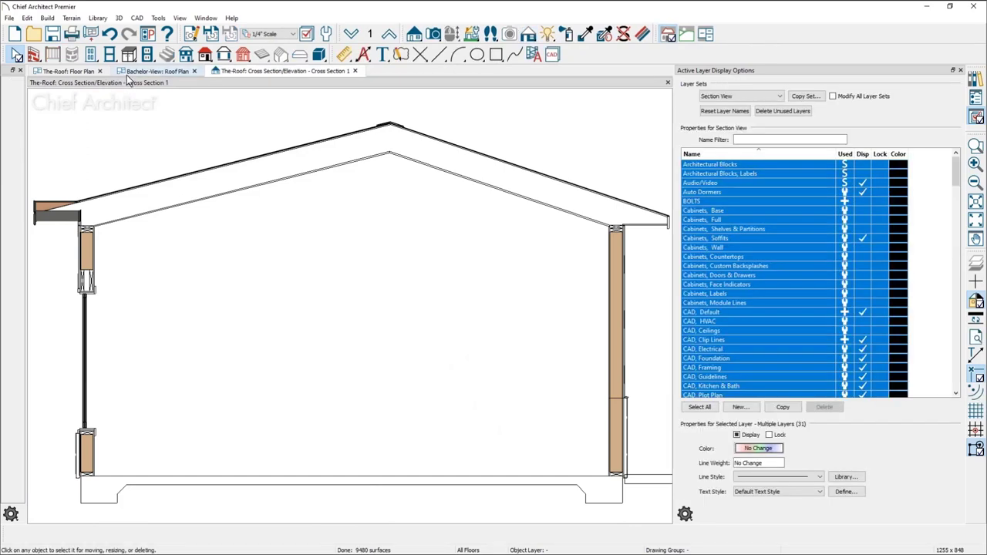
# - In The-Roof floor plan, move the general framing member toward the cross-section camera, and open the Cross Section 1 view
pyautogui.click(80, 72)
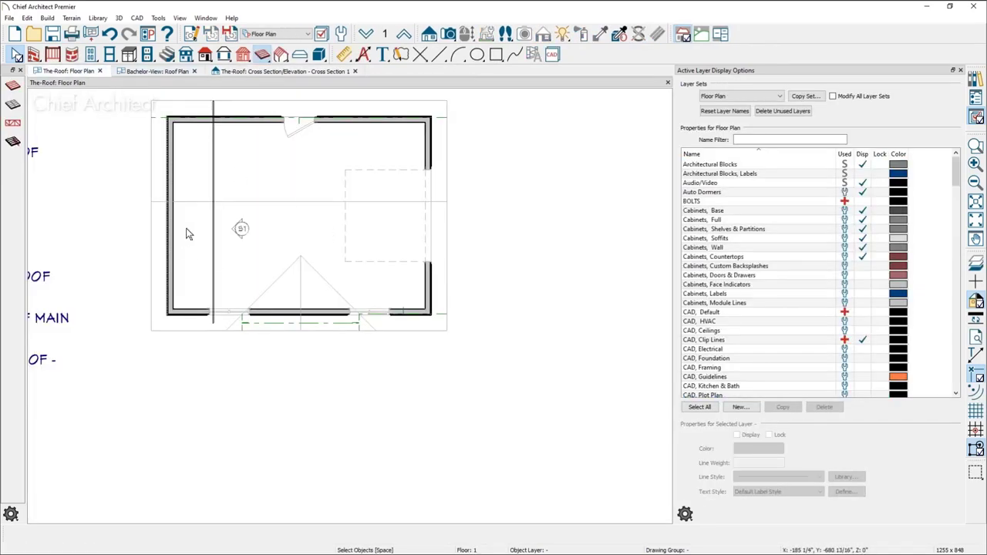
pyautogui.scroll(2, 188, 231)
pyautogui.click(240, 195)
pyautogui.moveTo(240, 195); pyautogui.dragTo(268, 195)
pyautogui.click(298, 235)
pyautogui.doubleClick(297, 233)
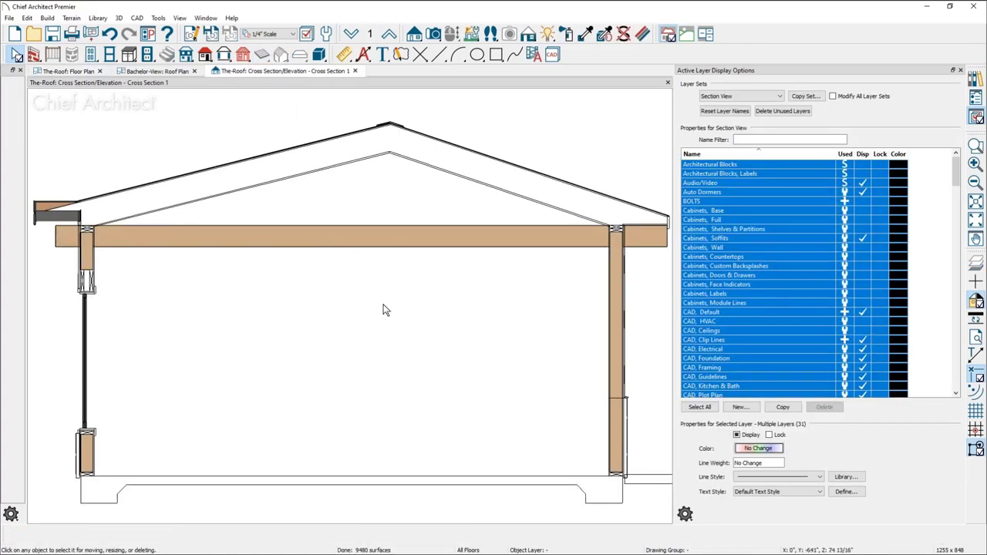
# - Raise the framing beam onto the wall top plates in the cross section and change its type to Steel-I
pyautogui.click(500, 235)
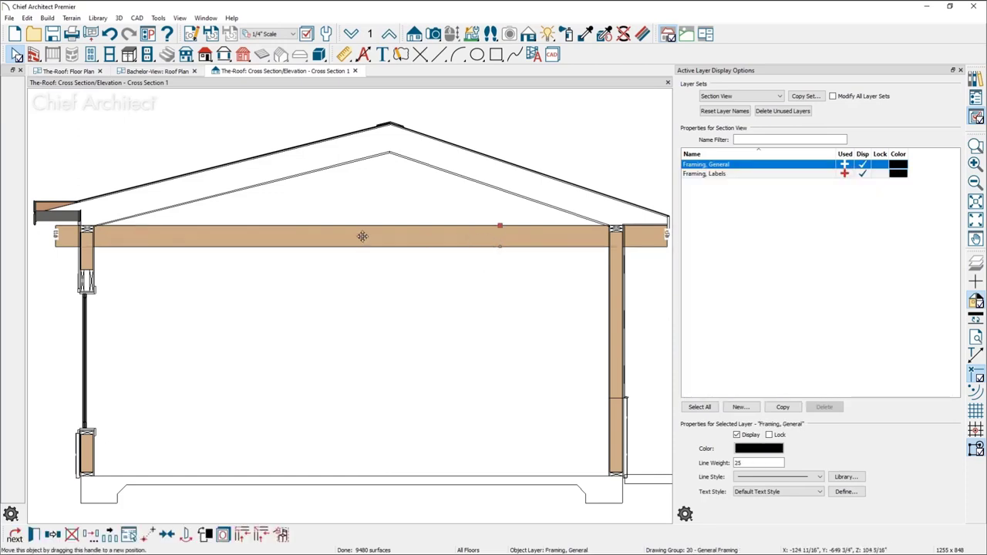
pyautogui.moveTo(363, 236); pyautogui.dragTo(363, 214)
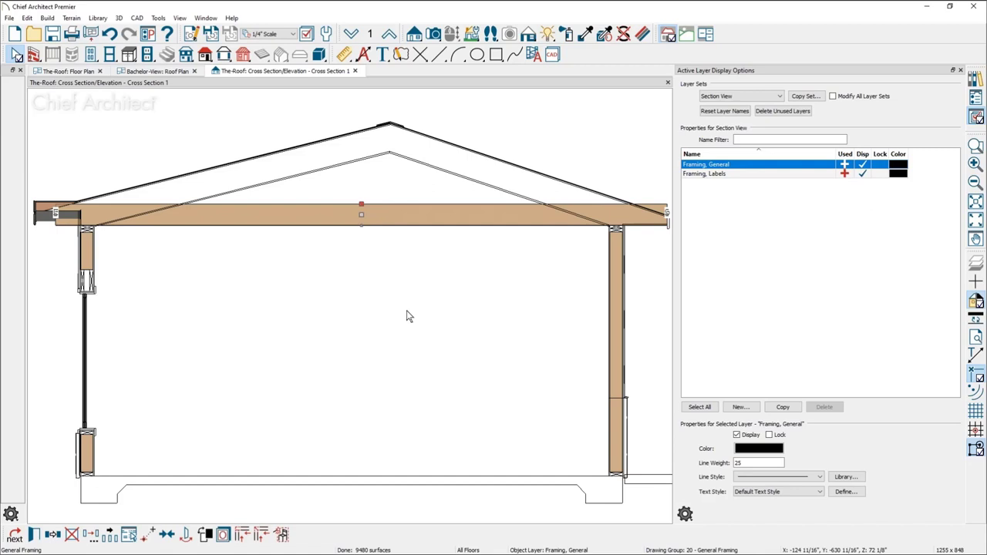
pyautogui.press('Return')
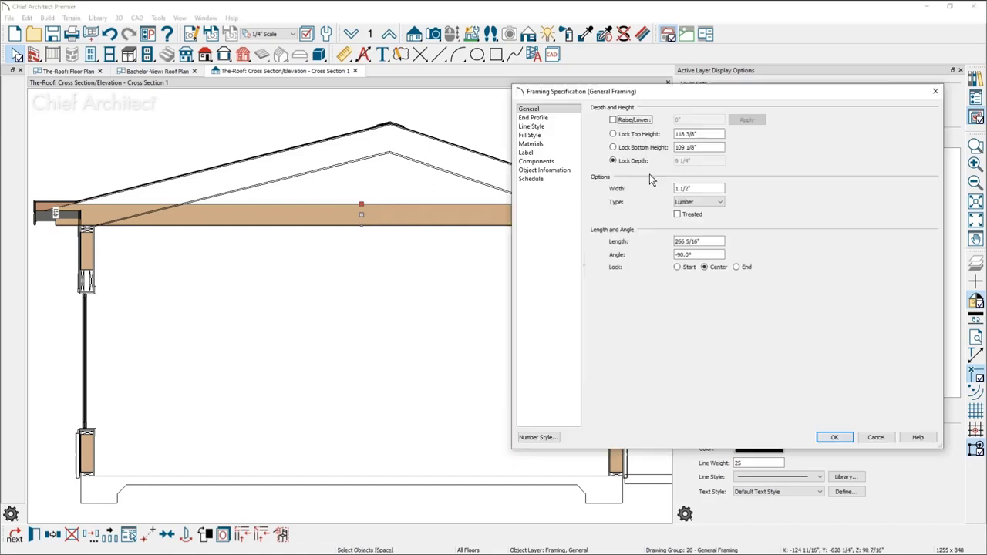
pyautogui.click(706, 202)
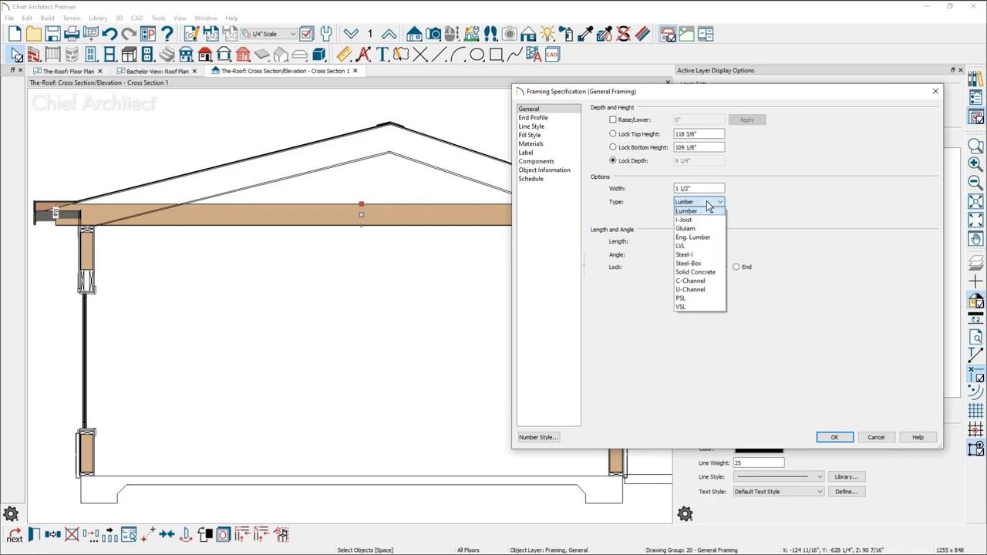
pyautogui.click(689, 255)
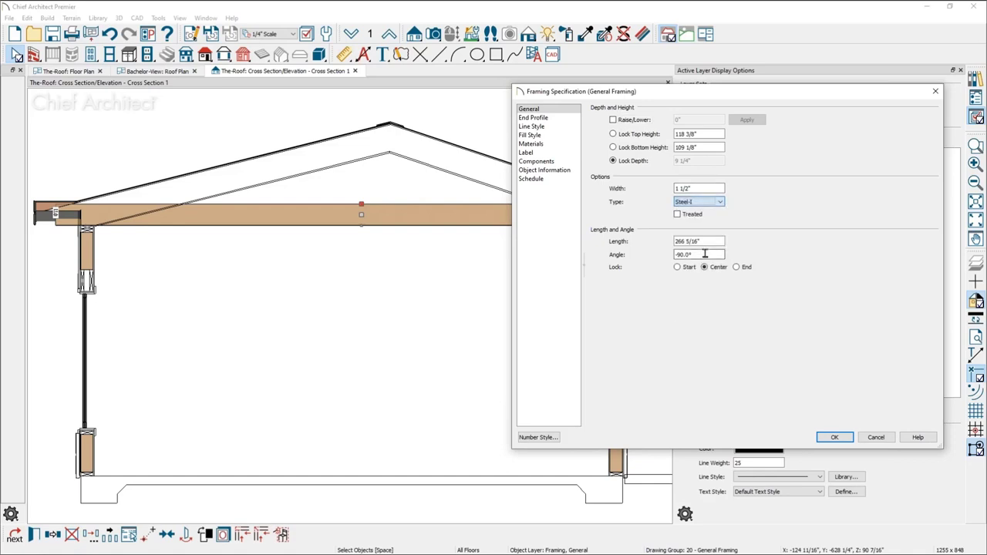
pyautogui.click(830, 436)
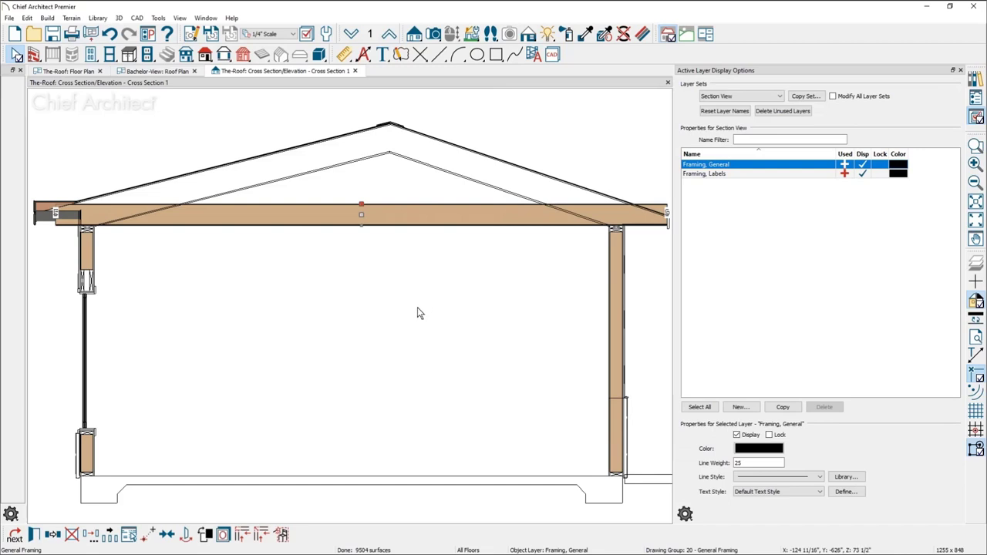
pyautogui.click(417, 324)
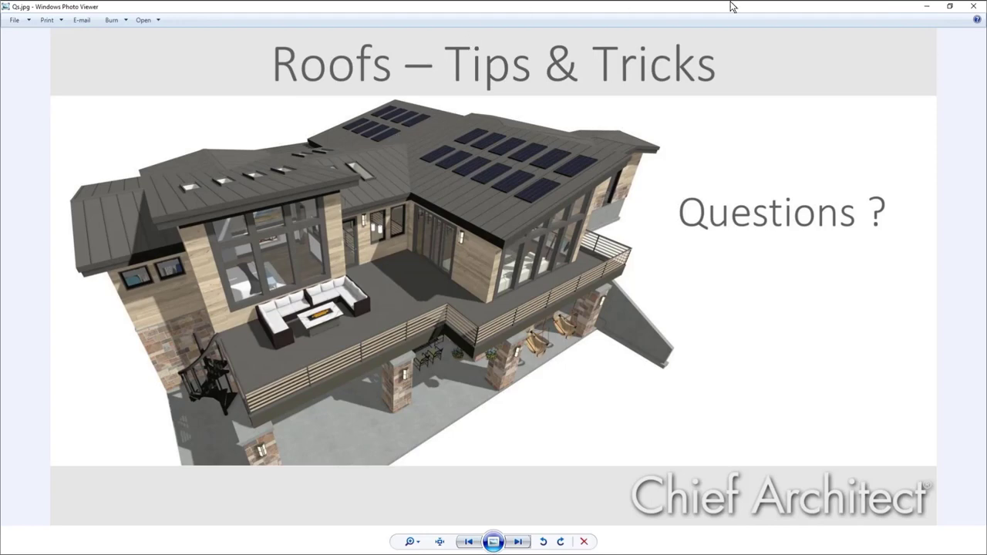
# - Minimize the Questions slide and close The-Roof and Bachelor-View plans without saving
pyautogui.click(927, 6)
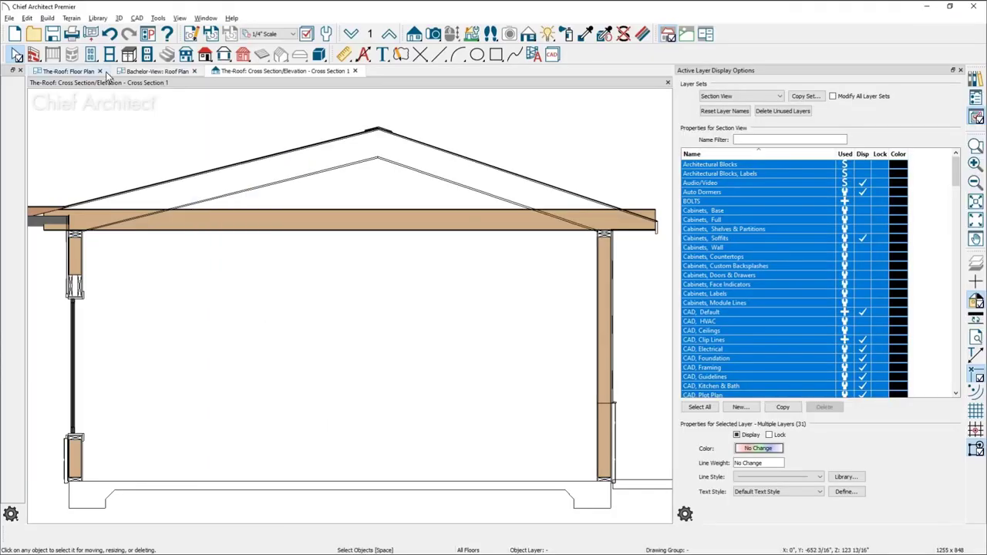
pyautogui.click(100, 71)
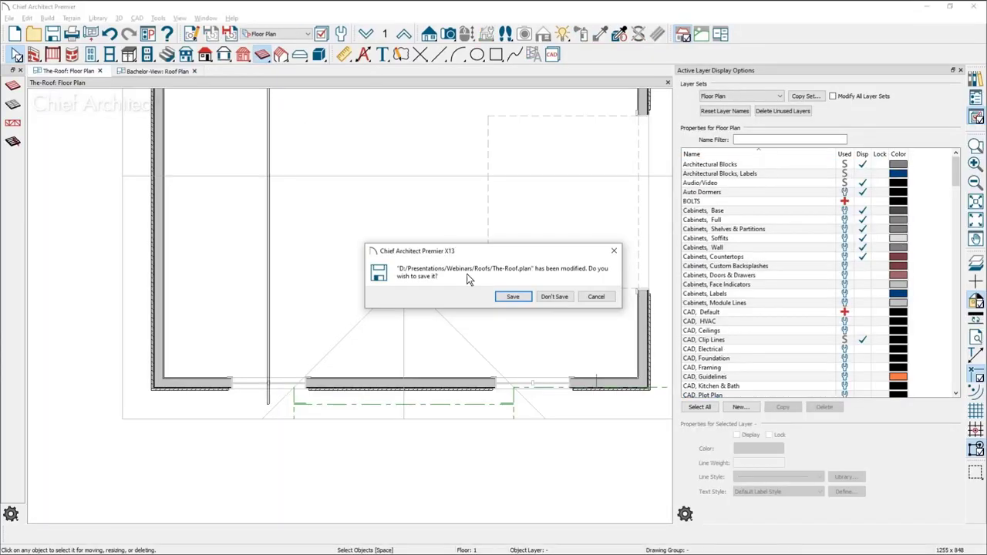
pyautogui.click(554, 297)
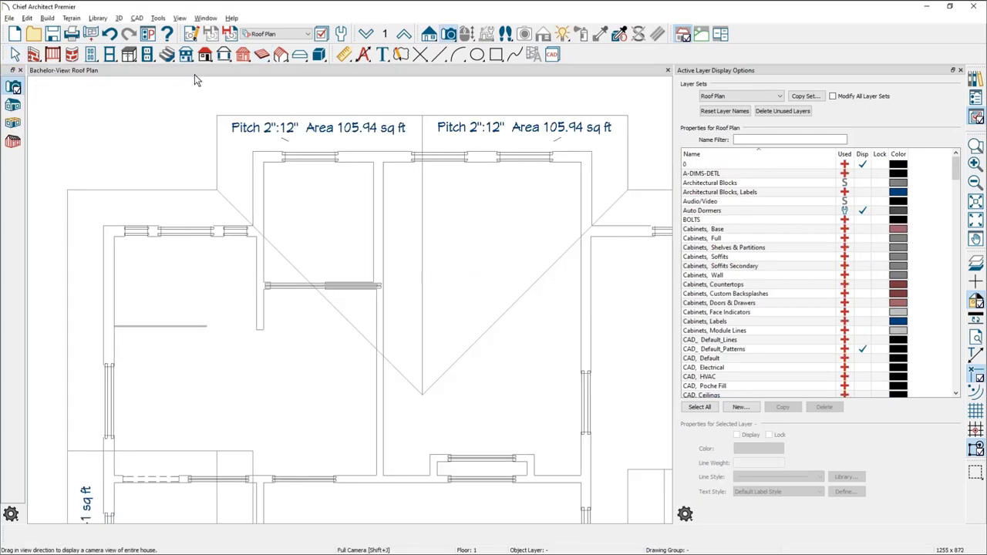
pyautogui.click(668, 71)
pyautogui.click(567, 299)
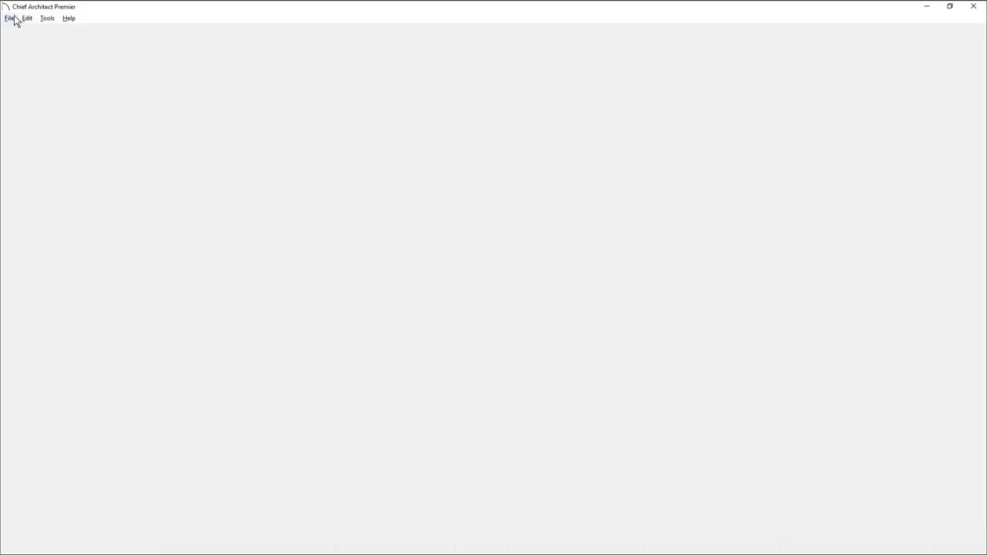
# - Reopen The-Roof.plan from the recent files
pyautogui.click(9, 18)
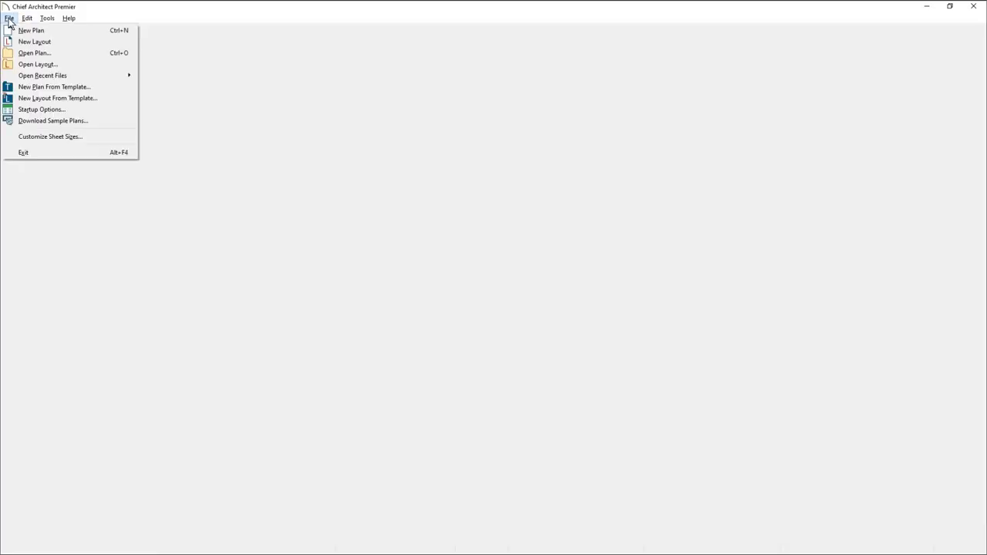
pyautogui.moveTo(64, 80)
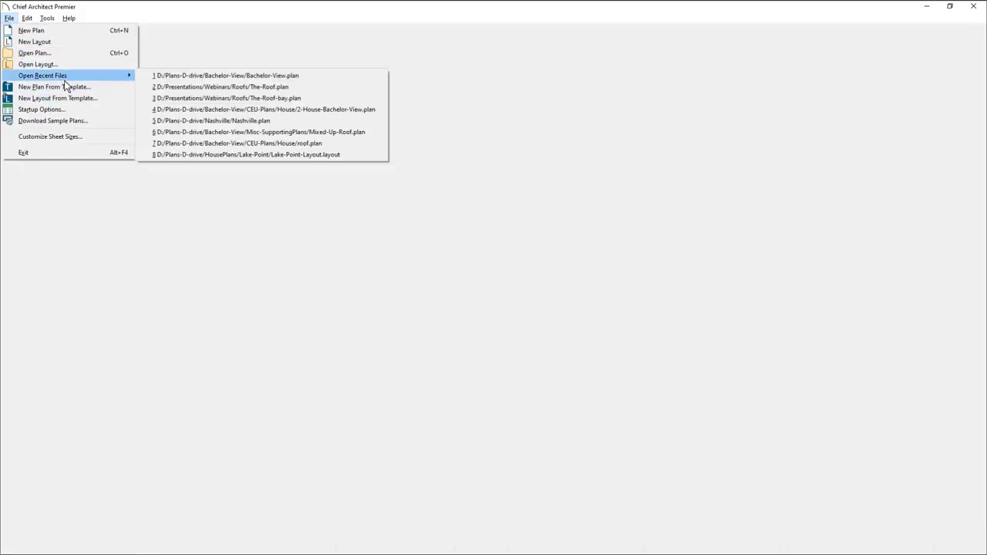
pyautogui.click(314, 88)
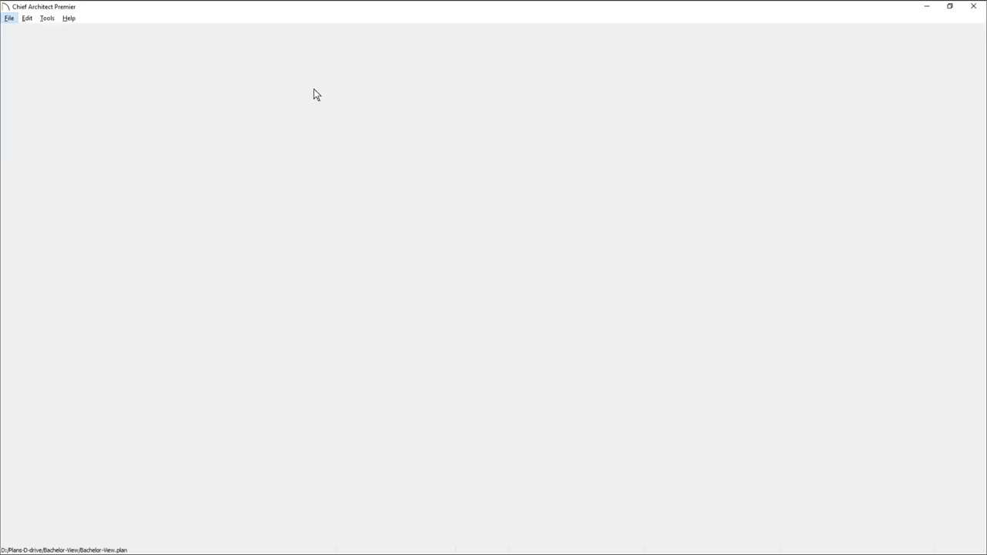
# - Delete the railing and its two posts drawn above the building in the floor plan
pyautogui.scroll(2, 347, 132)
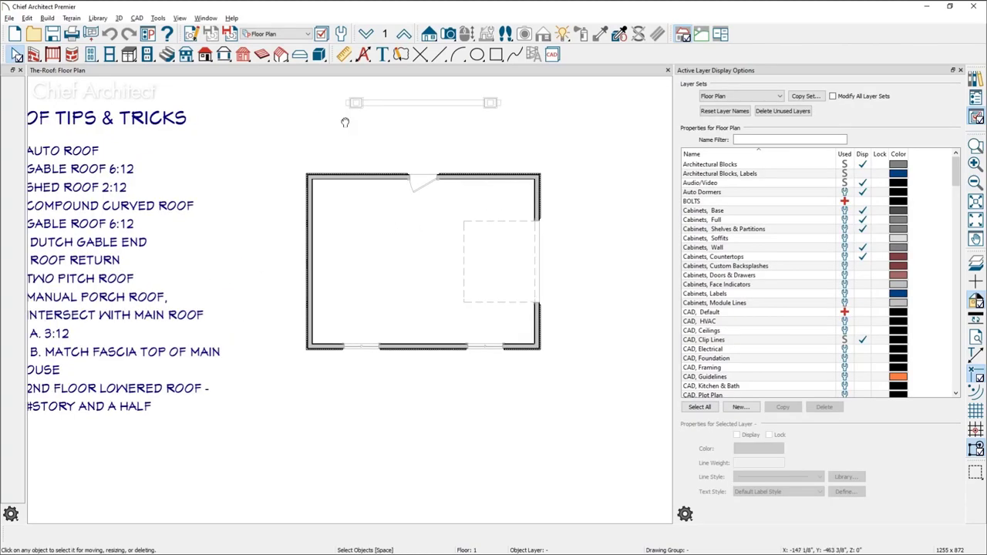
pyautogui.moveTo(347, 133); pyautogui.dragTo(358, 173, button='middle')
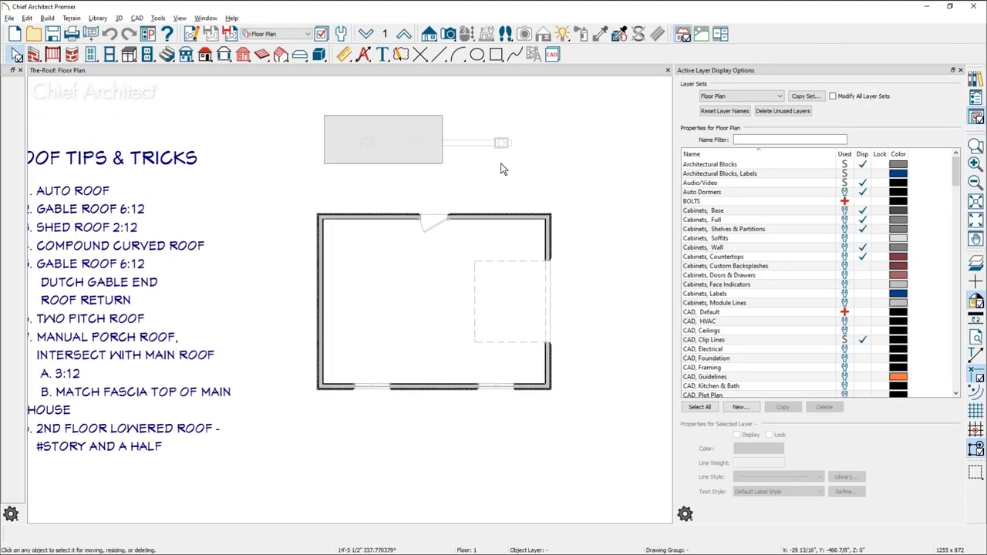
pyautogui.click(582, 171)
pyautogui.scroll(1, 563, 197)
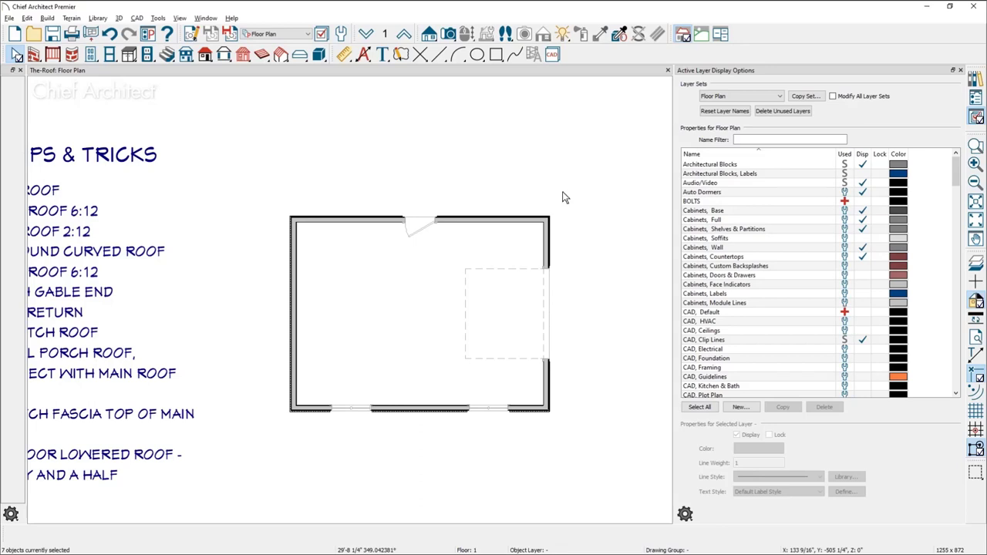
pyautogui.scroll(1, 564, 196)
pyautogui.moveTo(564, 195); pyautogui.dragTo(566, 137, button='middle')
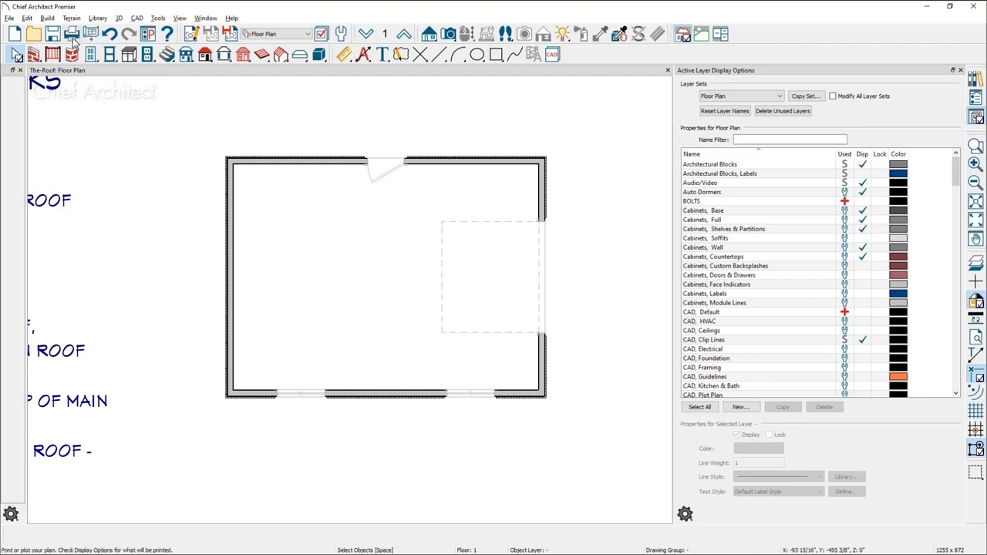
# - Build a new 2nd floor derived from the 1st floor plan, accepting the 2nd floor defaults
pyautogui.click(47, 18)
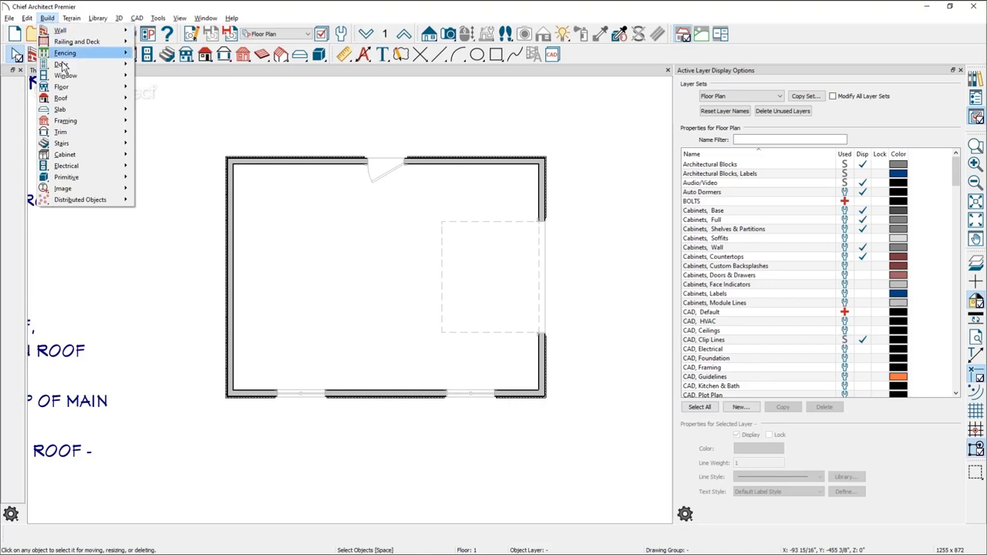
pyautogui.moveTo(77, 88)
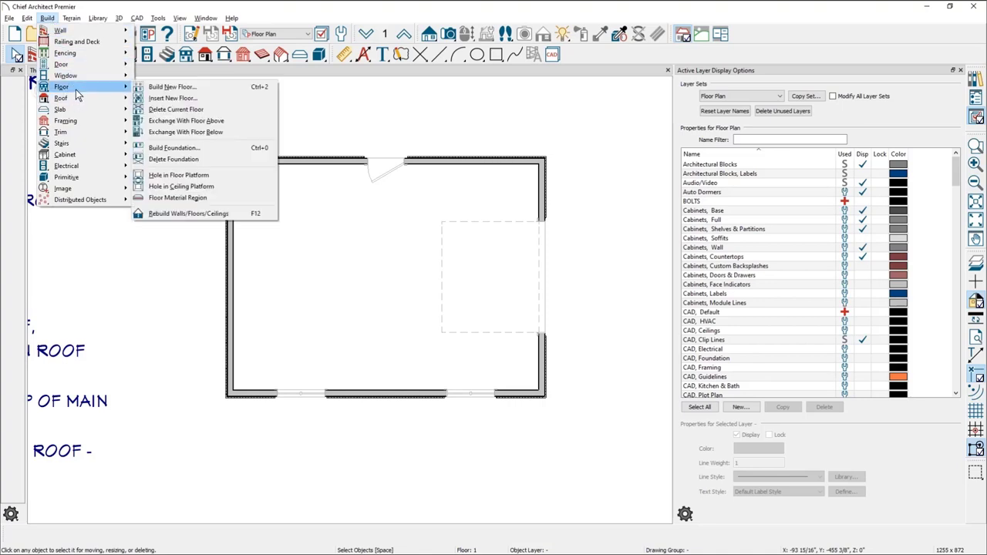
pyautogui.click(202, 90)
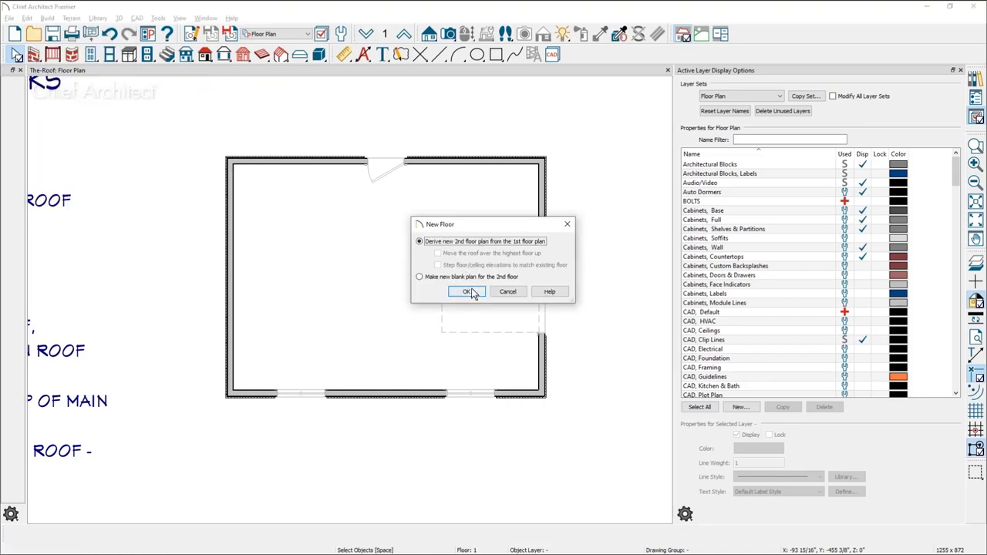
pyautogui.click(471, 291)
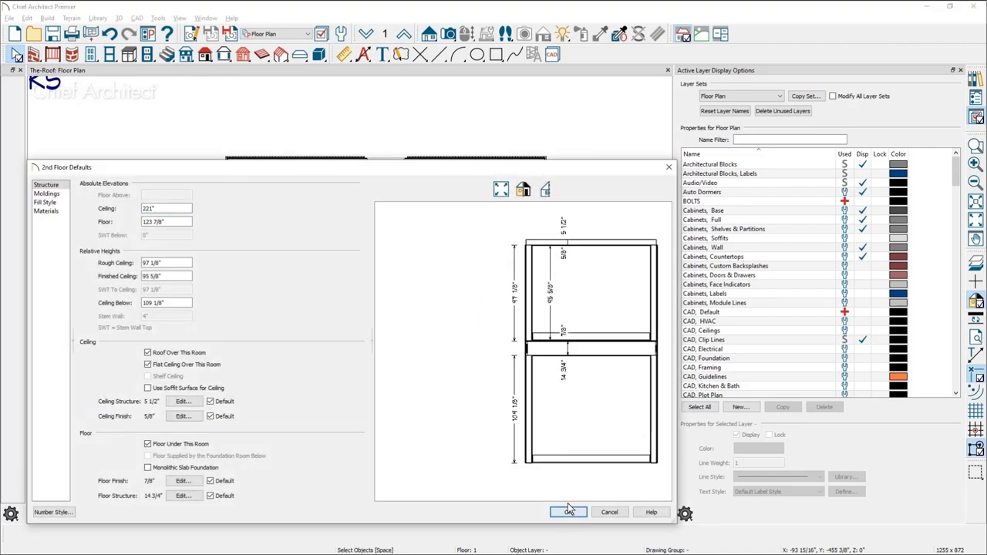
pyautogui.click(567, 513)
# - For the floor 1 roof build, ignore the top (2nd) floor and set Raise/Lower From Ceiling Height to 60"
pyautogui.click(366, 34)
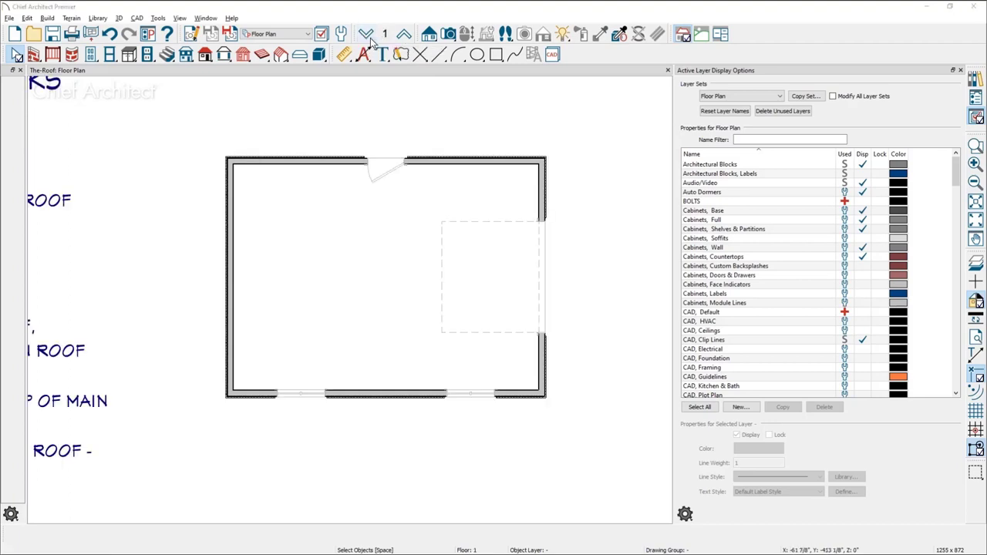
pyautogui.hotkey('ctrl', 'shift', 'r')
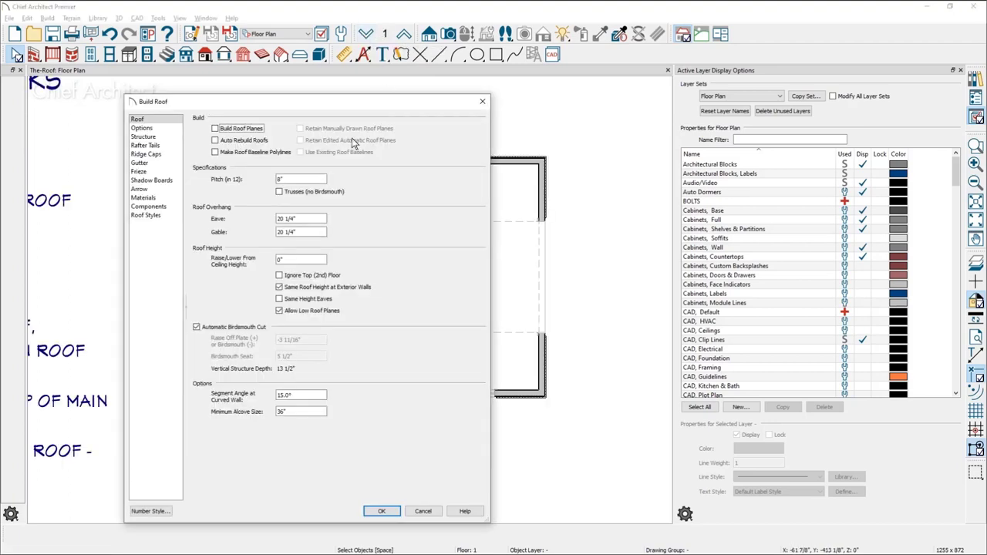
pyautogui.click(284, 277)
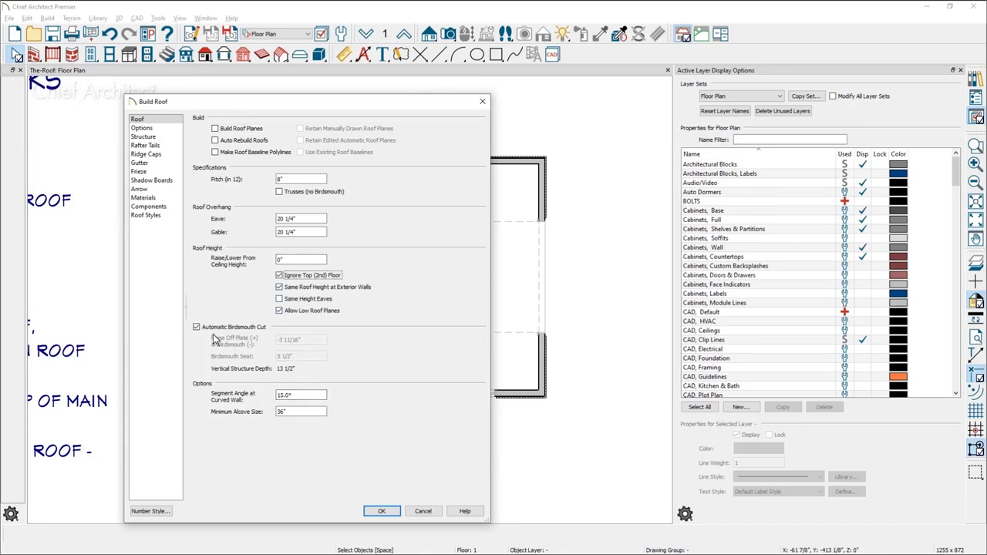
pyautogui.doubleClick(290, 260)
pyautogui.write('6')
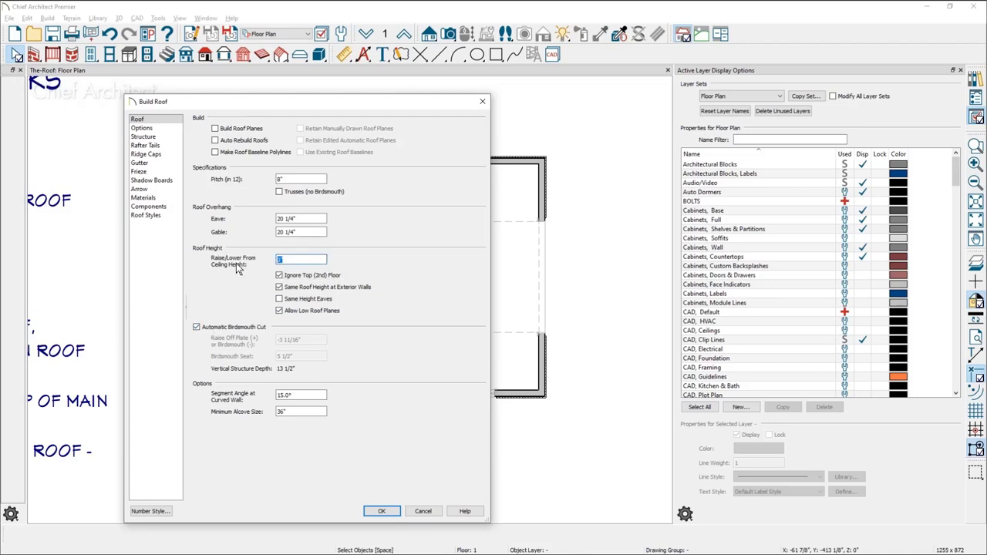
pyautogui.write('0')
pyautogui.click(383, 512)
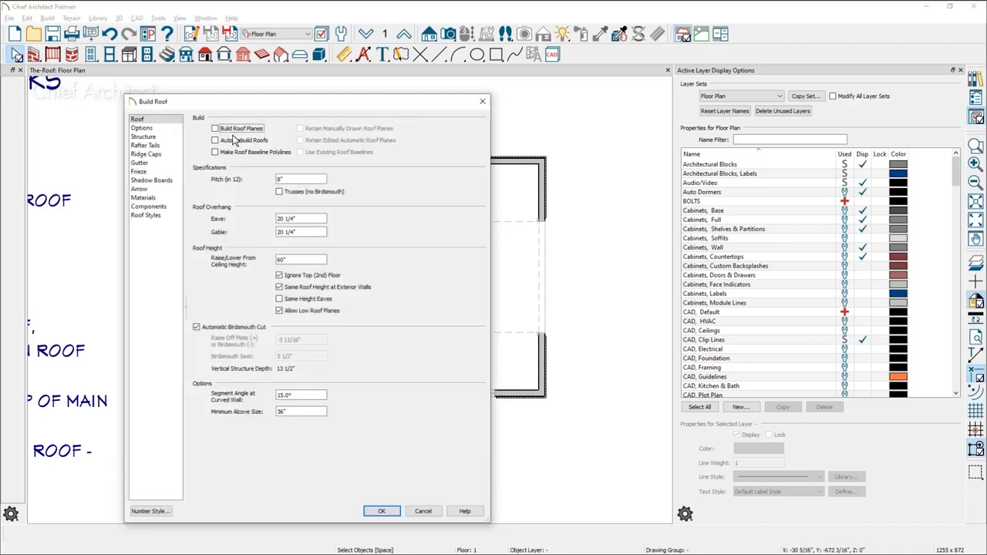
# - Turn on Auto Rebuild Roofs to generate the roof planes, and compare the floor 1 and floor 2 plans
pyautogui.click(230, 141)
pyautogui.click(382, 513)
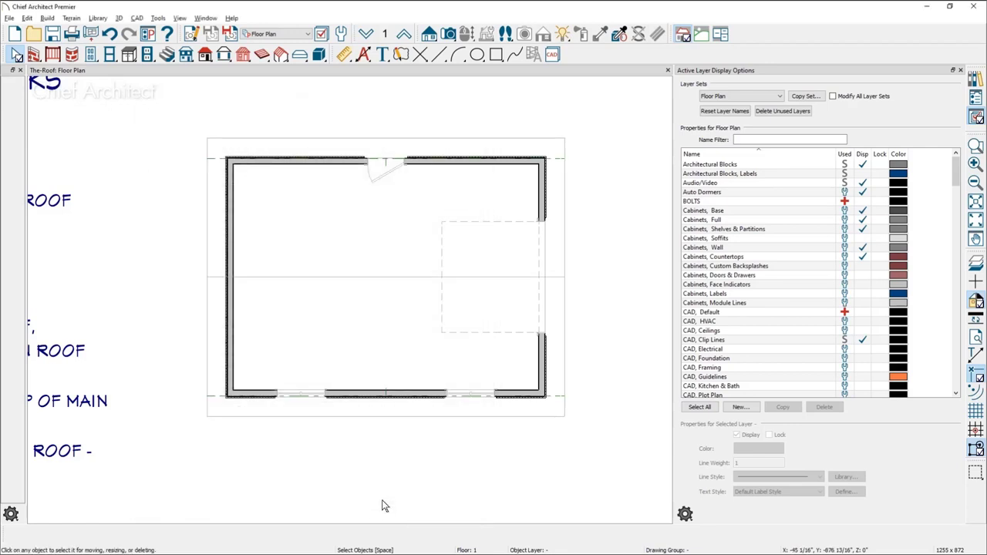
pyautogui.click(404, 35)
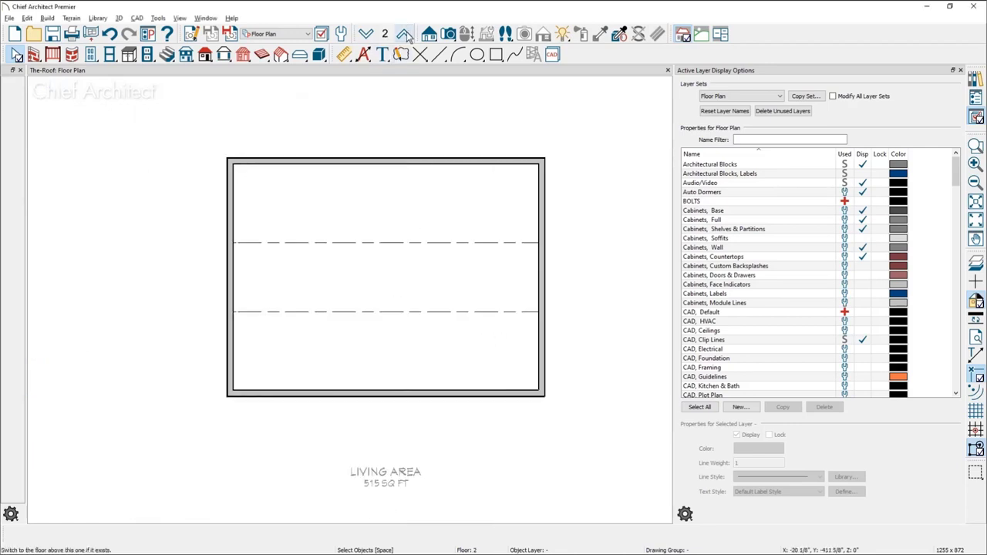
pyautogui.click(367, 35)
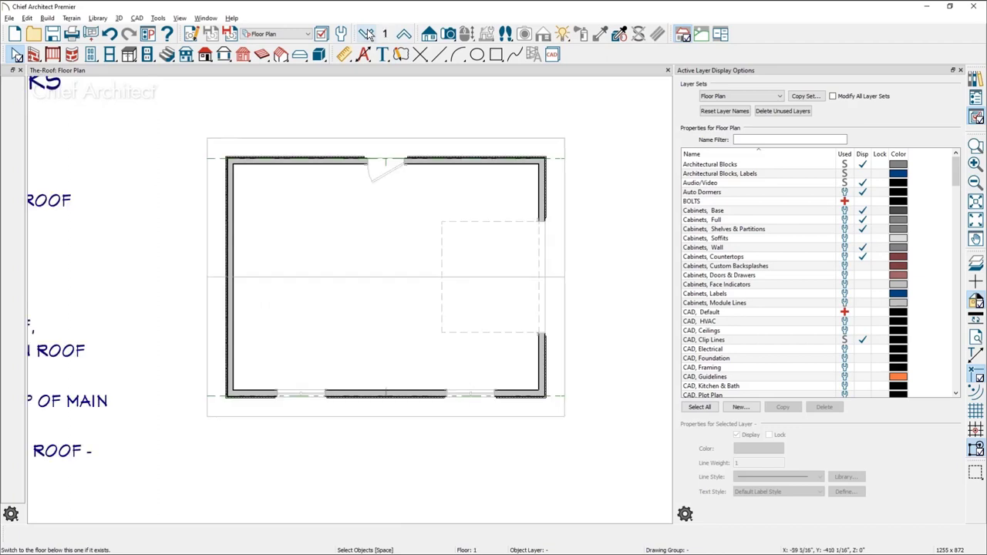
# - Move both roof planes from floor 1 to floor 2, turning off Auto Rebuild Roofs, and select the upper plane there
pyautogui.click(389, 138)
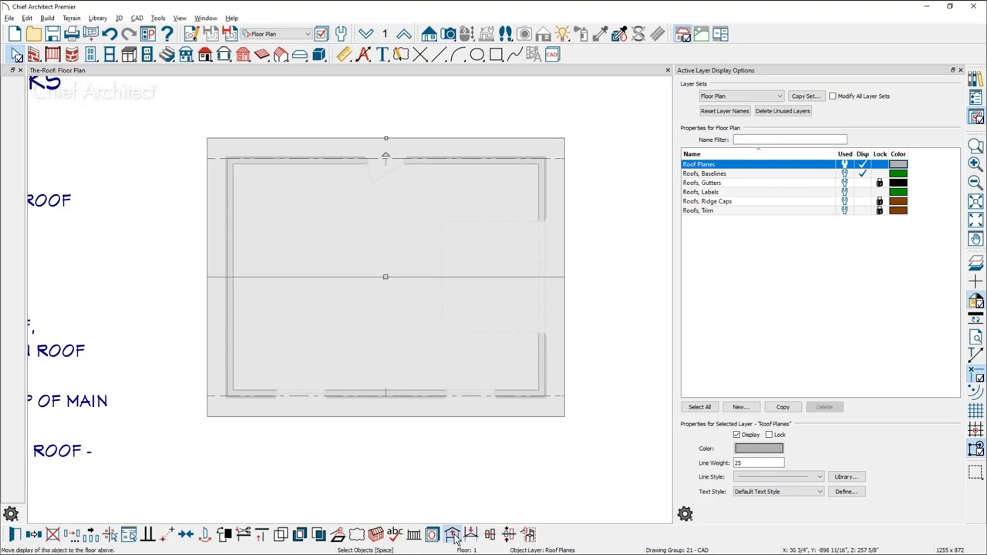
pyautogui.click(453, 534)
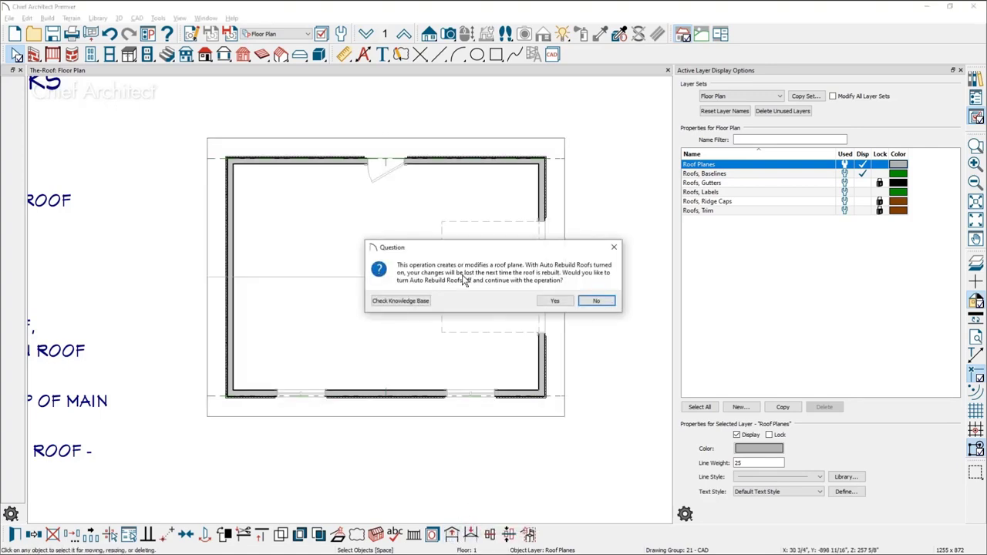
pyautogui.click(555, 301)
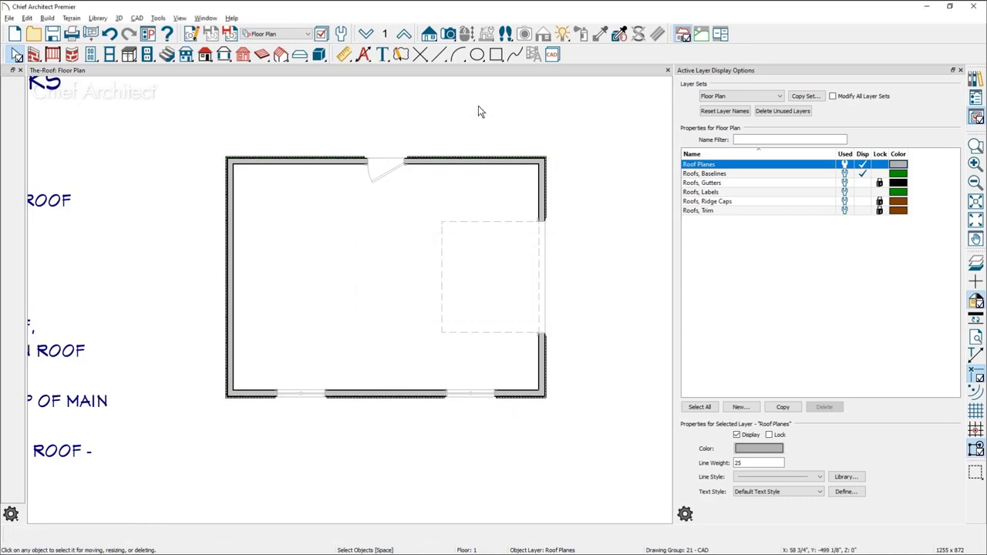
pyautogui.click(406, 36)
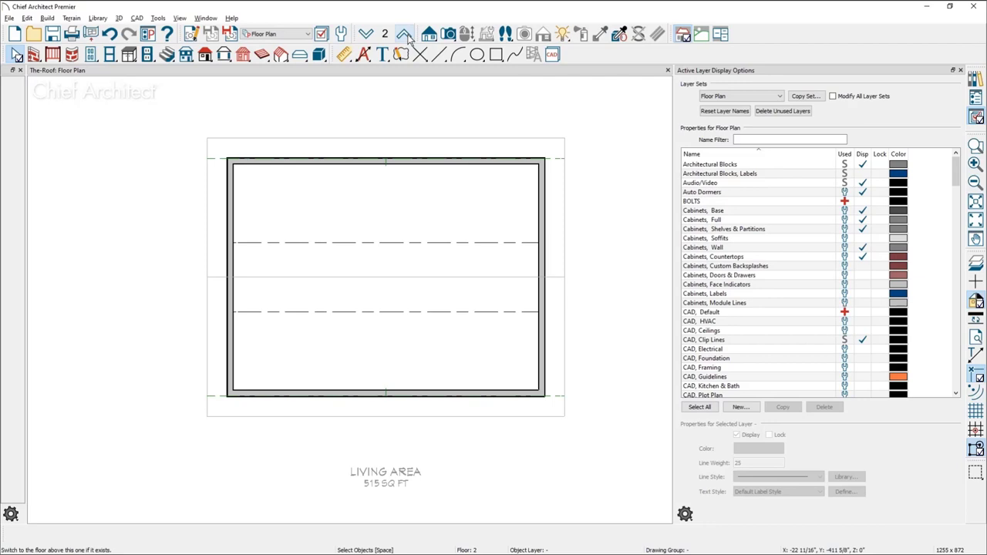
pyautogui.click(460, 149)
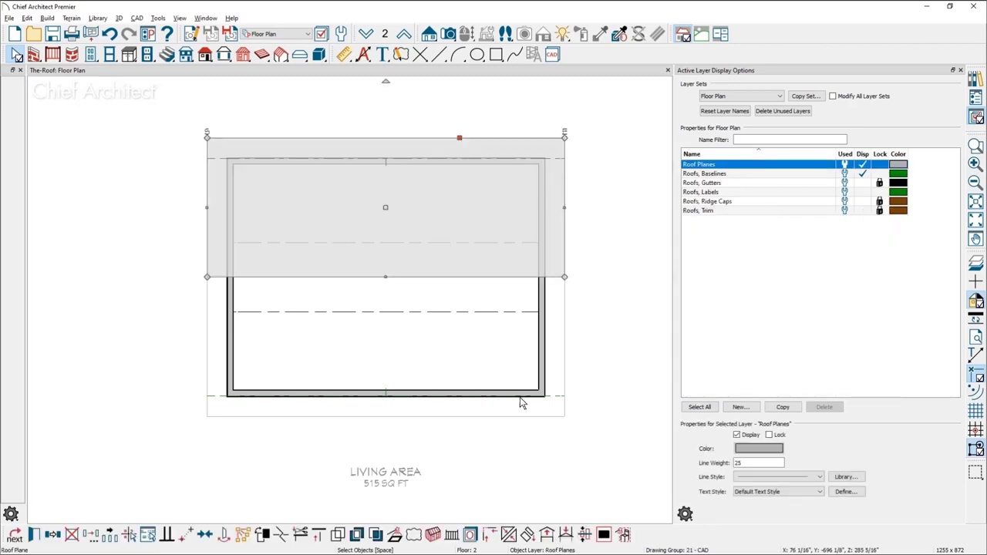
pyautogui.click(547, 535)
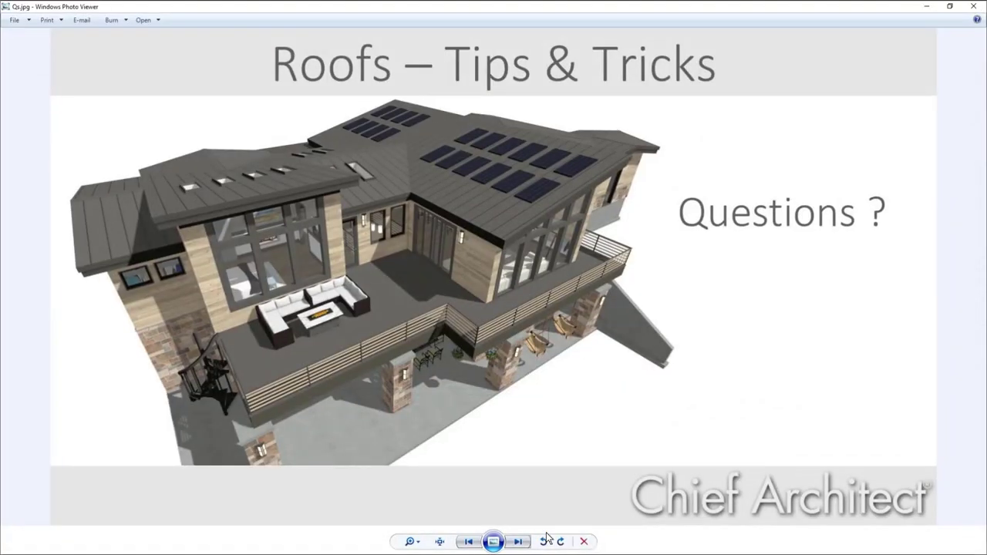
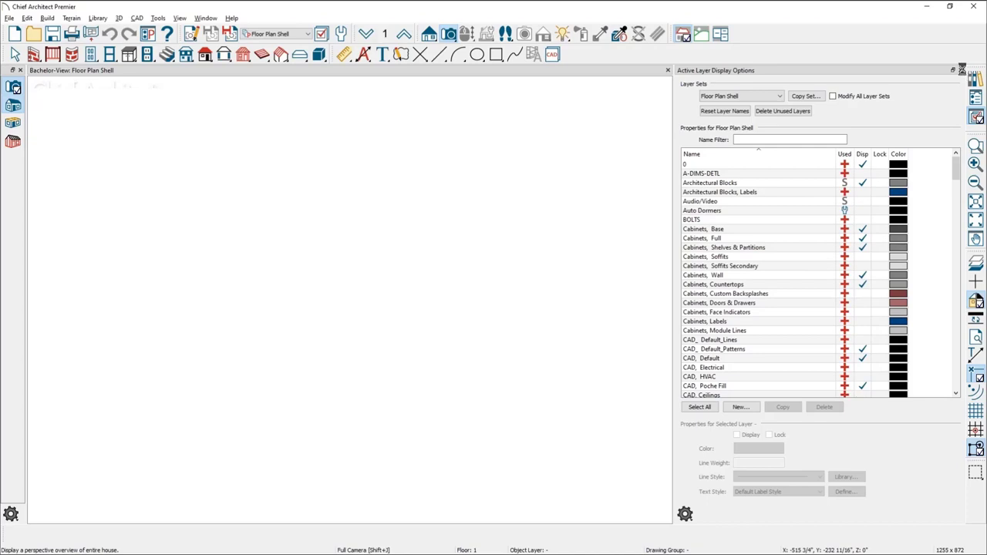
# - Close the layer display options and examine where the middle roof's eave meets the bedroom side wall in the Bachelor-View perspective overview
pyautogui.click(960, 71)
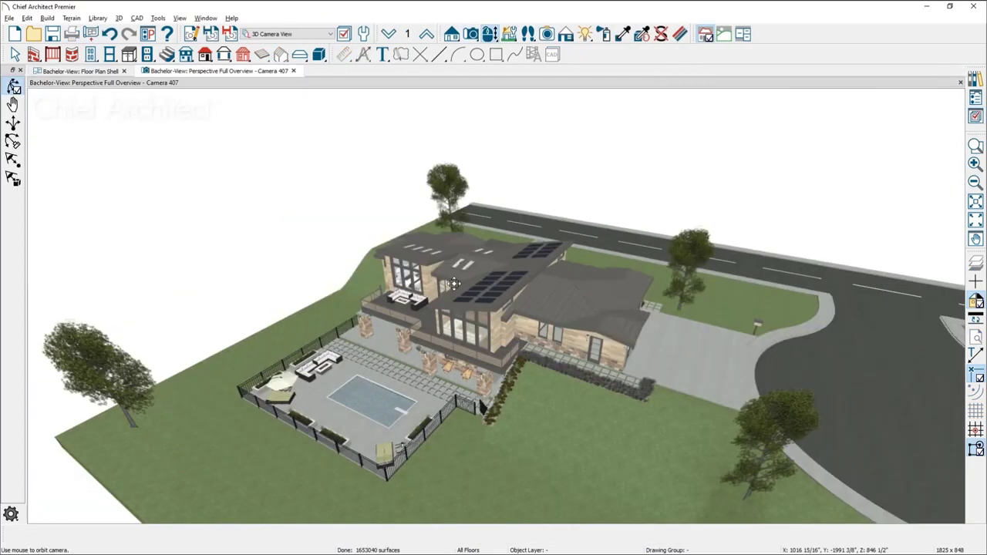
pyautogui.scroll(5, 475, 321)
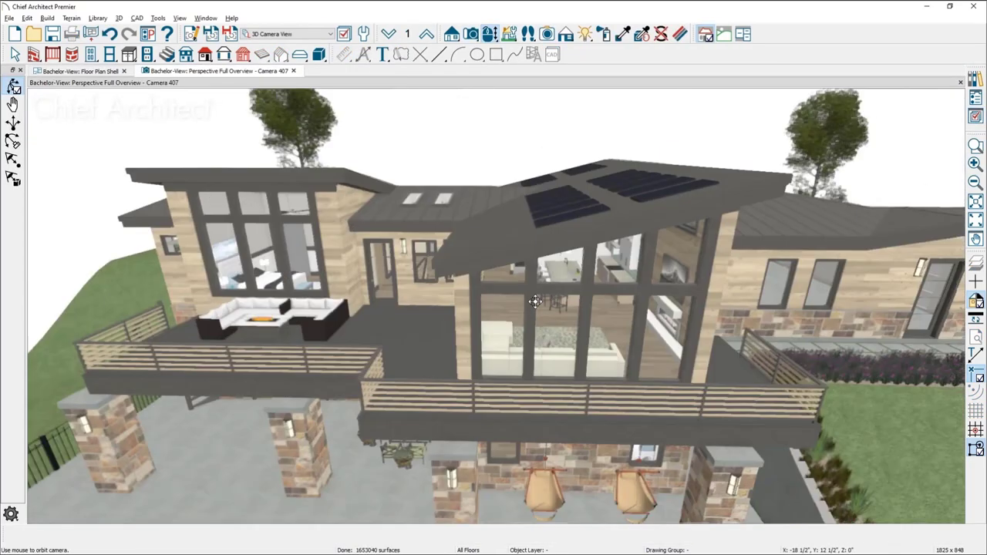
pyautogui.scroll(5, 331, 225)
pyautogui.moveTo(331, 225); pyautogui.dragTo(319, 232)
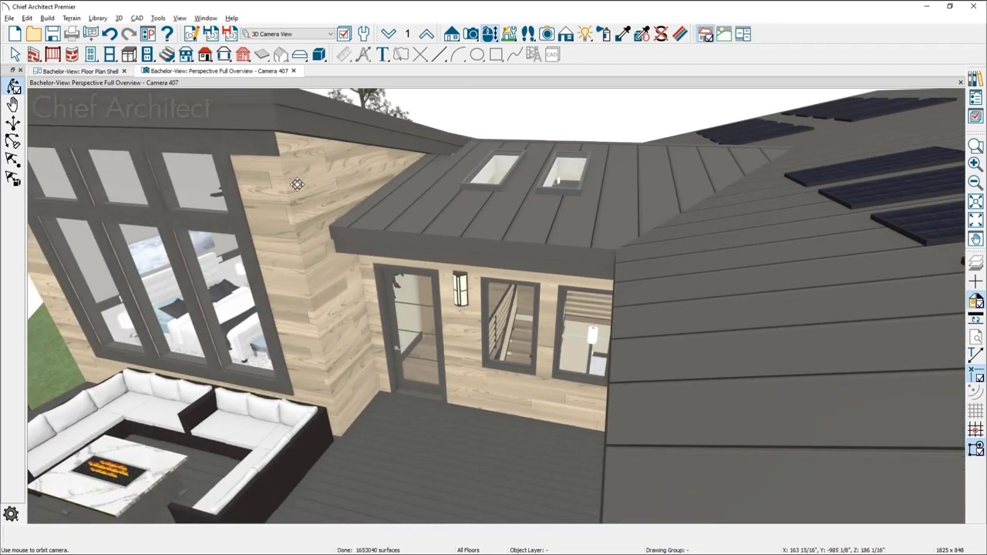
pyautogui.click(337, 186)
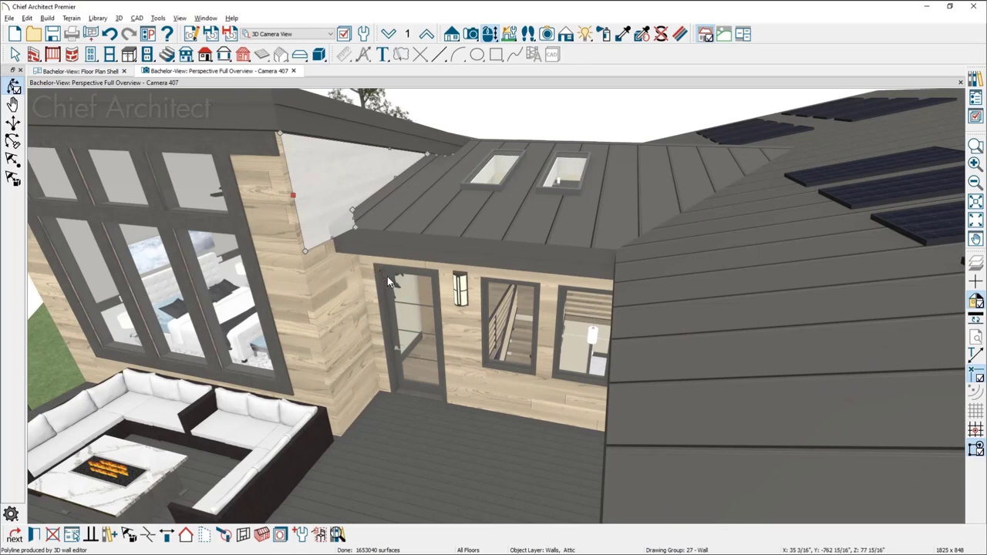
pyautogui.press('Escape')
pyautogui.scroll(5, 387, 276)
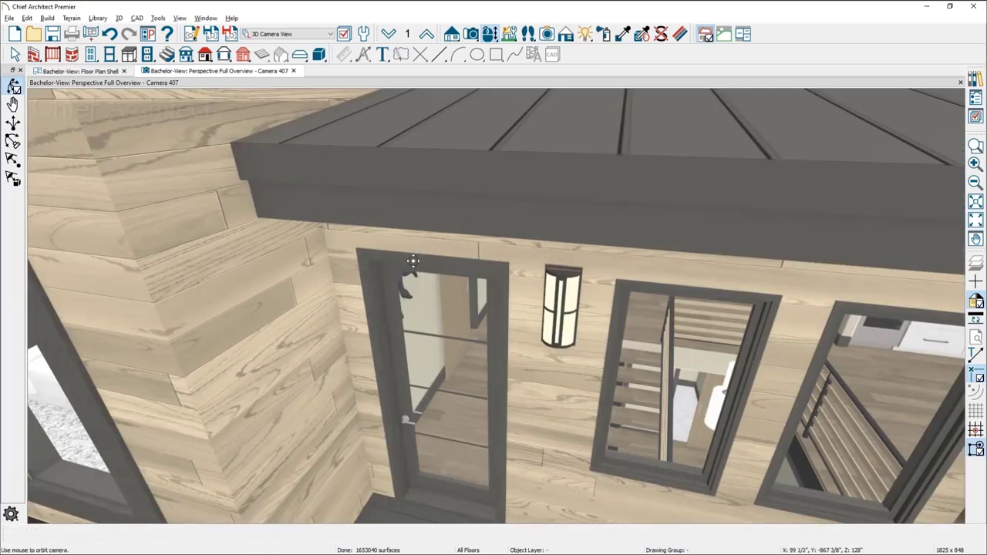
pyautogui.press('space')
pyautogui.scroll(3, 383, 282)
pyautogui.moveTo(383, 282); pyautogui.dragTo(353, 324, button='middle')
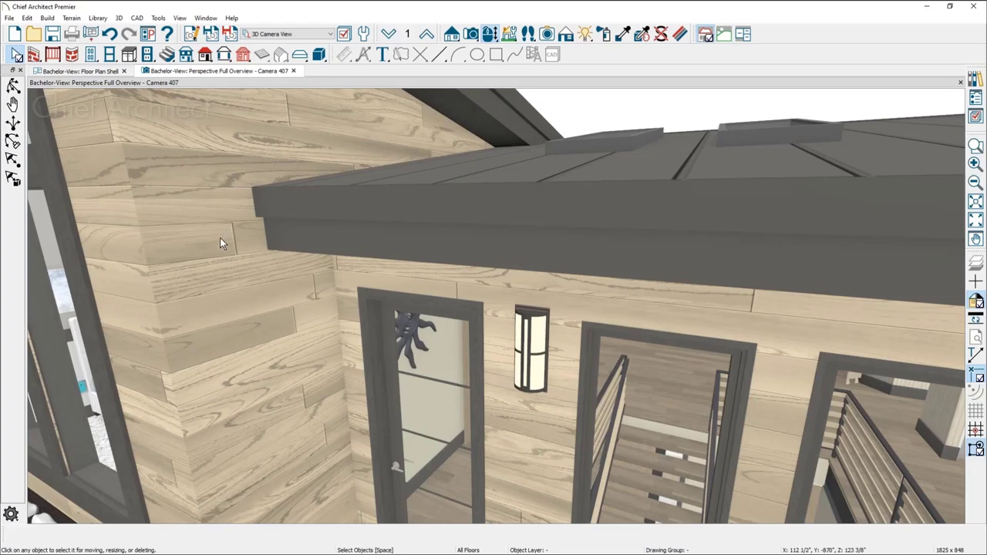
pyautogui.moveTo(257, 299); pyautogui.dragTo(269, 326, button='middle')
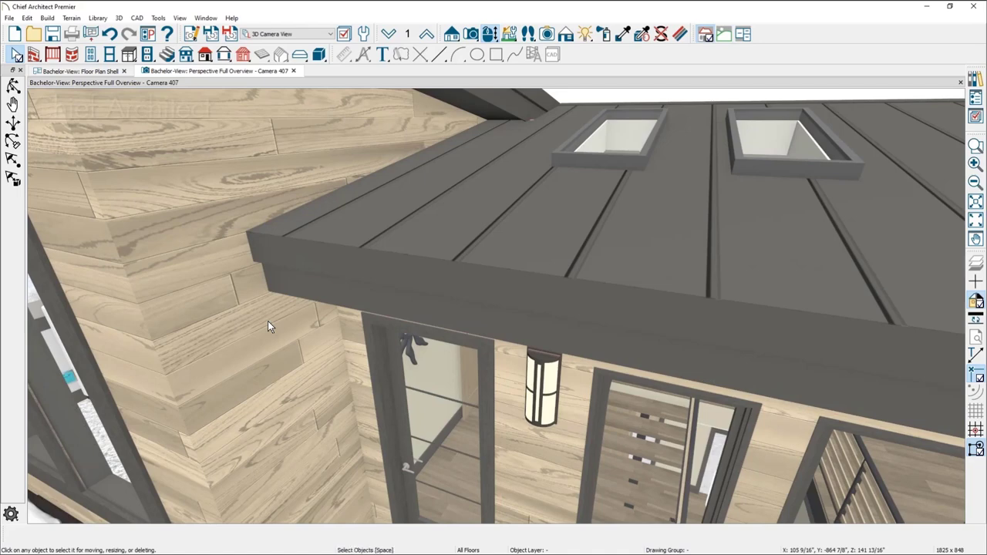
# - Return to the Bachelor-View floor plan, switch it to the Roof Plan view, and select the middle roof plane containing two skylights
pyautogui.click(35, 71)
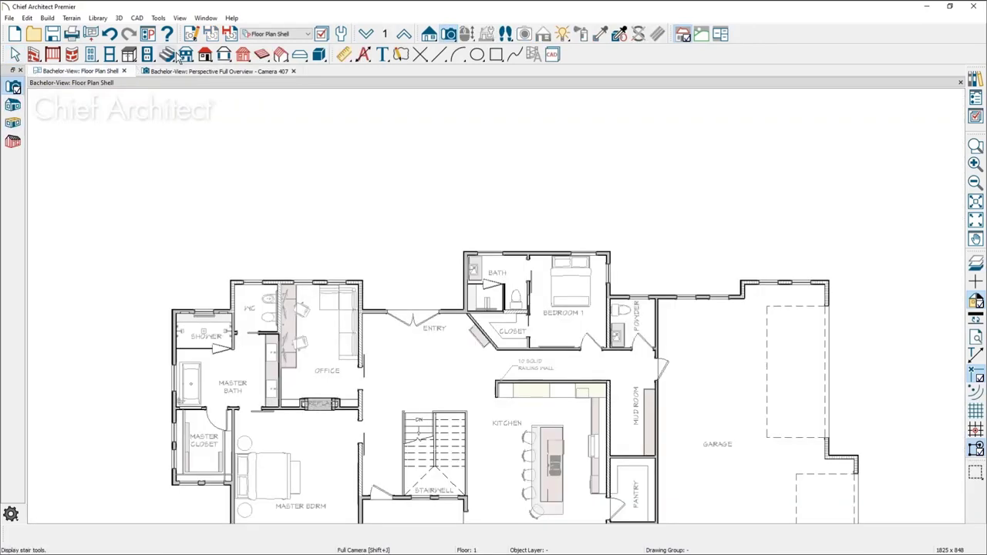
pyautogui.click(266, 35)
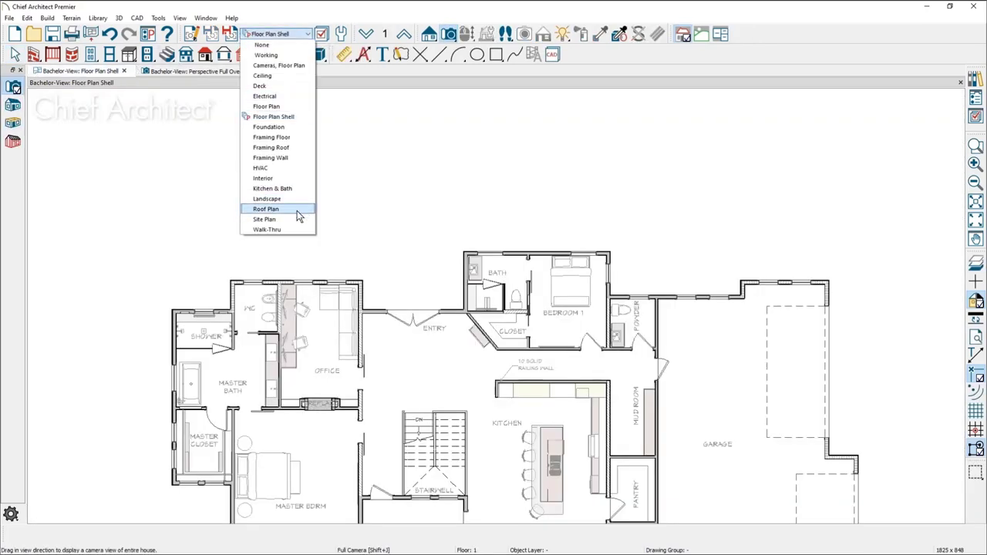
pyautogui.click(266, 210)
pyautogui.scroll(5, 452, 341)
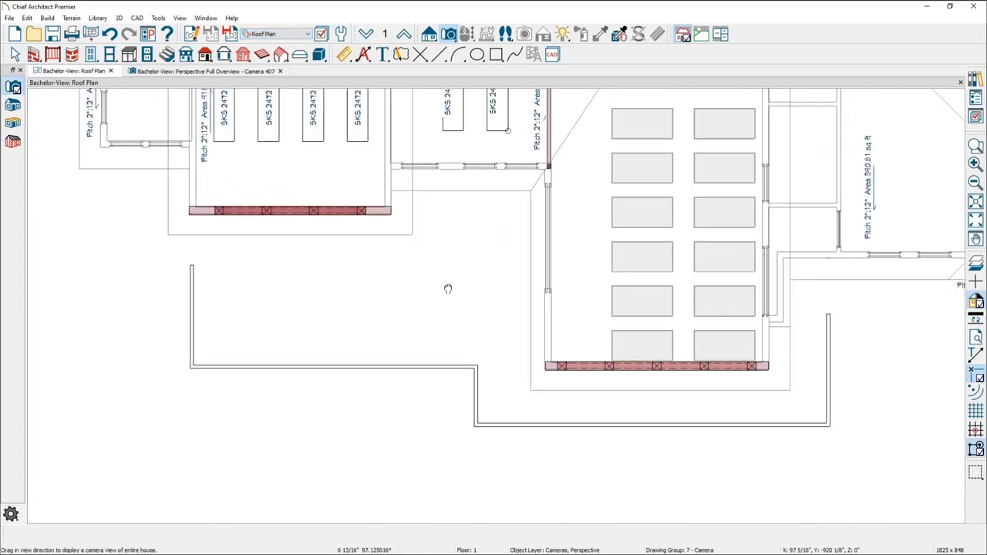
pyautogui.moveTo(447, 288); pyautogui.dragTo(504, 452, button='middle')
pyautogui.scroll(4, 458, 366)
pyautogui.click(502, 344)
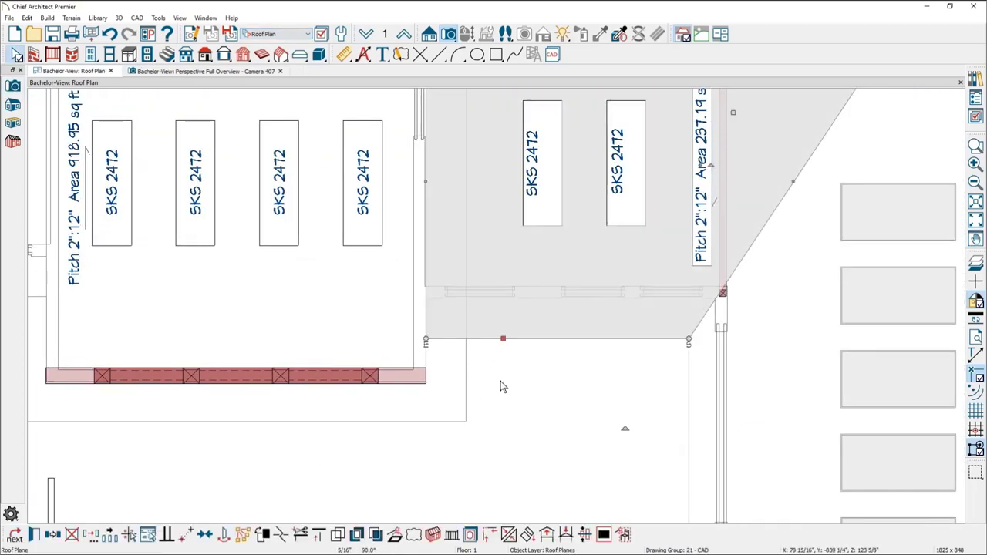
# - Turn on display of the "Walls, Layers" layer for the bedroom side wall next to the middle roof plane
pyautogui.click(417, 325)
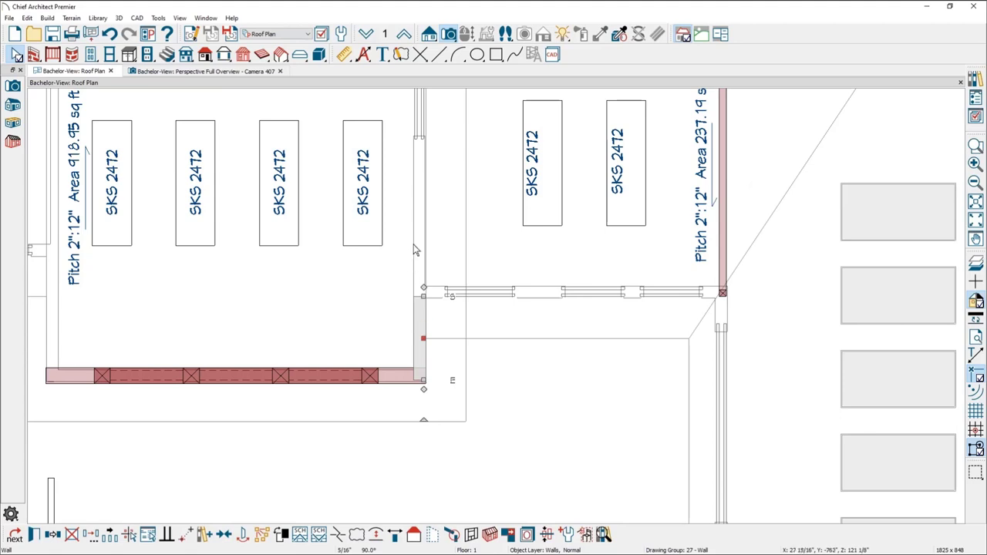
pyautogui.click(527, 534)
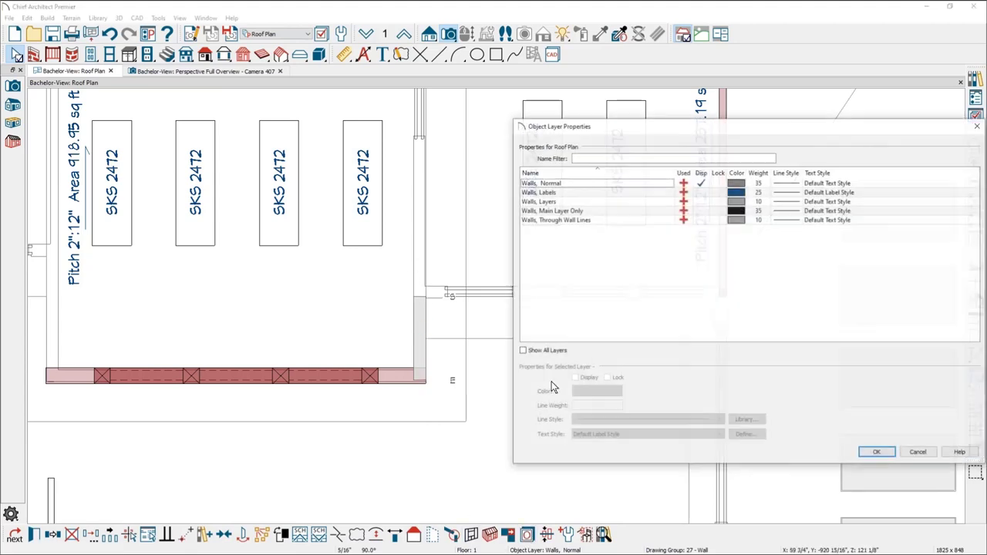
pyautogui.click(702, 201)
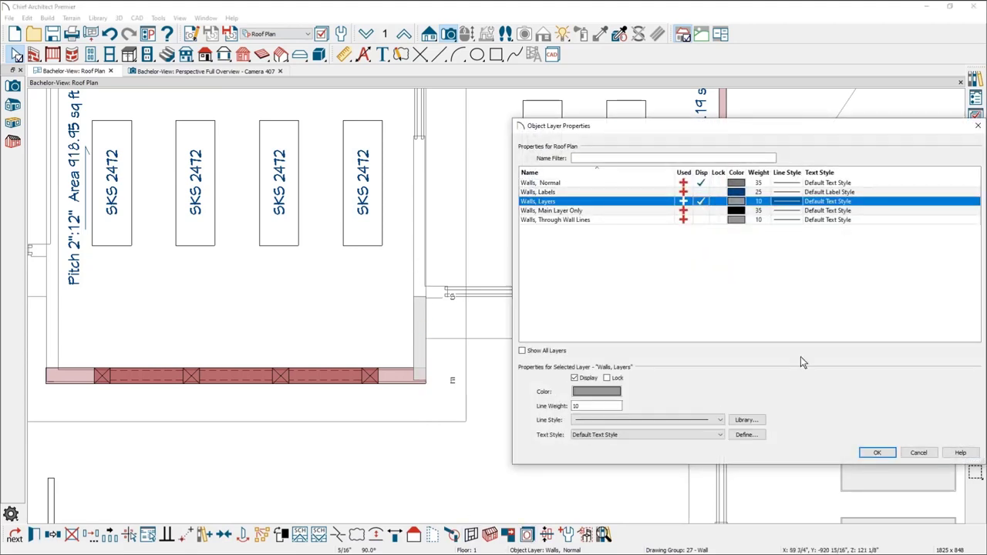
pyautogui.click(877, 453)
# - Select the middle roof plane at its eave corner beside the bedroom side wall in the roof plan
pyautogui.scroll(1, 374, 336)
pyautogui.scroll(1, 380, 324)
pyautogui.scroll(2, 502, 368)
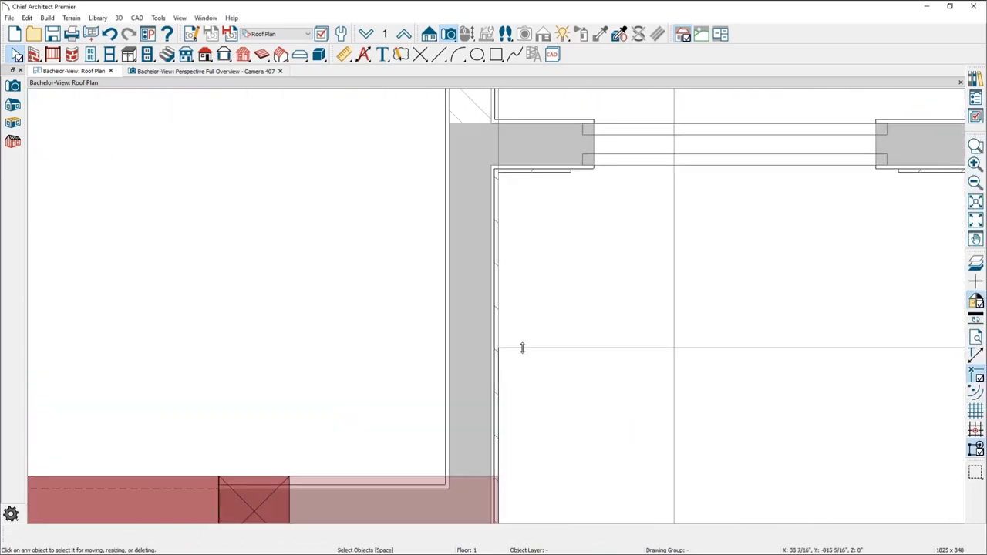
pyautogui.click(524, 354)
pyautogui.scroll(2, 514, 386)
pyautogui.moveTo(524, 381); pyautogui.dragTo(523, 444, button='middle')
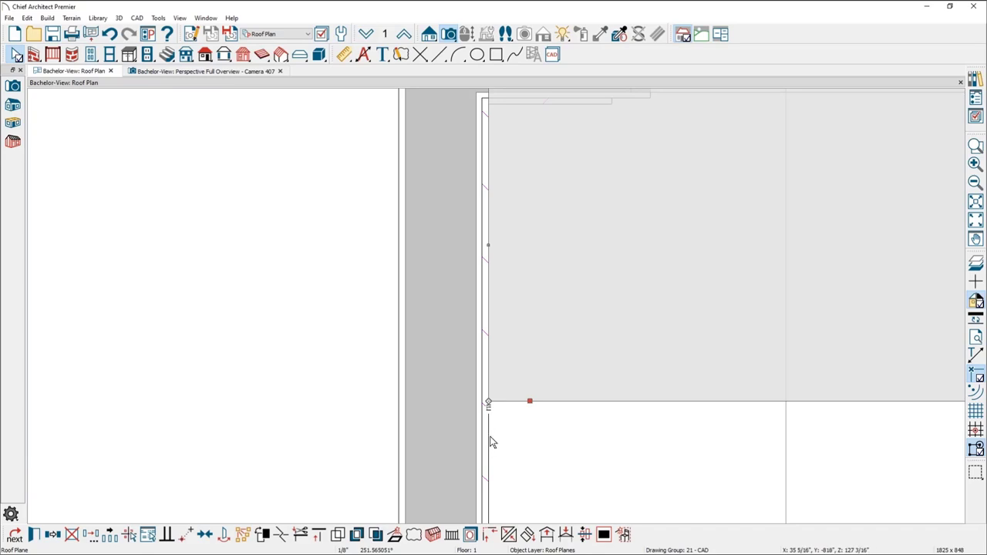
# - Try to extend the middle roof plane's side edge through the siding layers to the bedroom side wall's main layer
pyautogui.click(481, 247)
pyautogui.moveTo(481, 248); pyautogui.dragTo(478, 248)
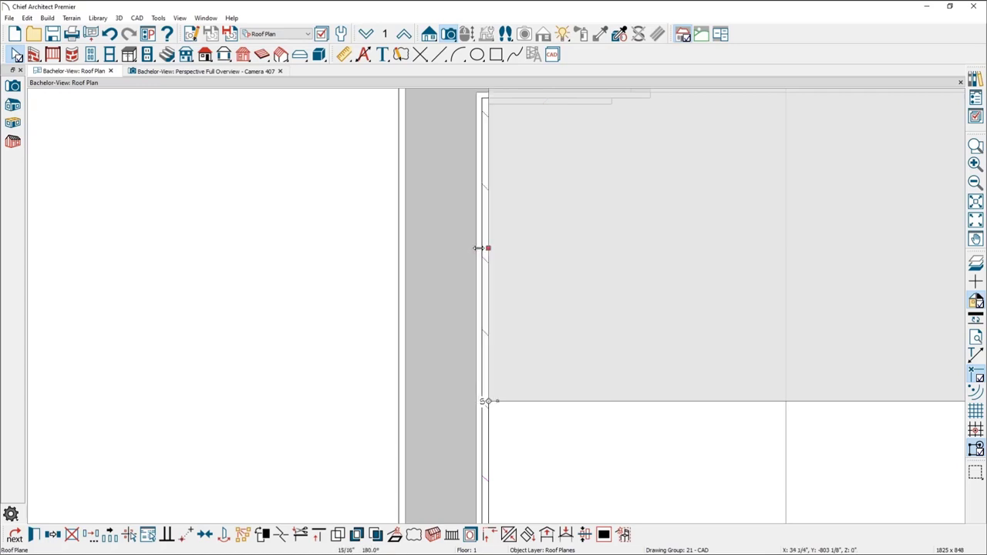
pyautogui.scroll(-2, 510, 311)
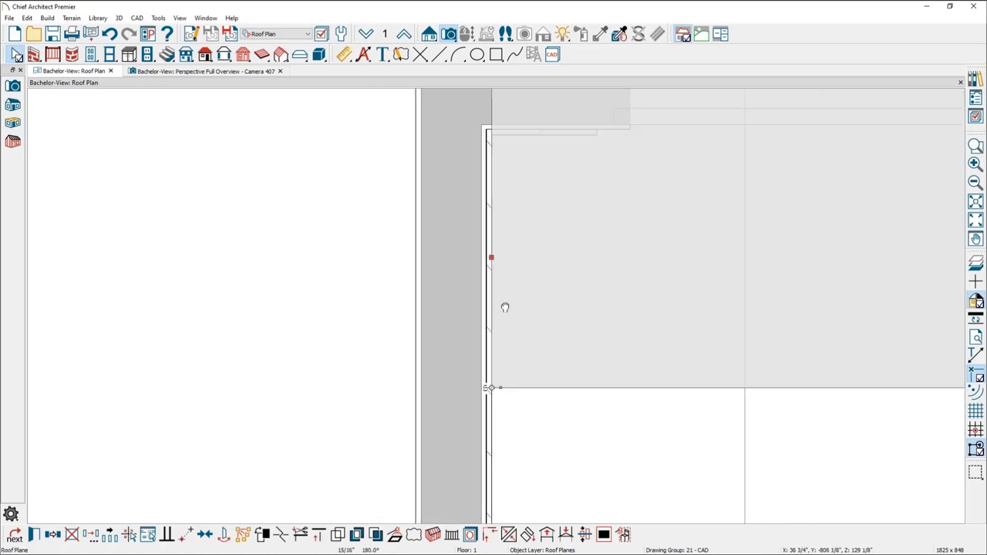
pyautogui.scroll(-3, 492, 365)
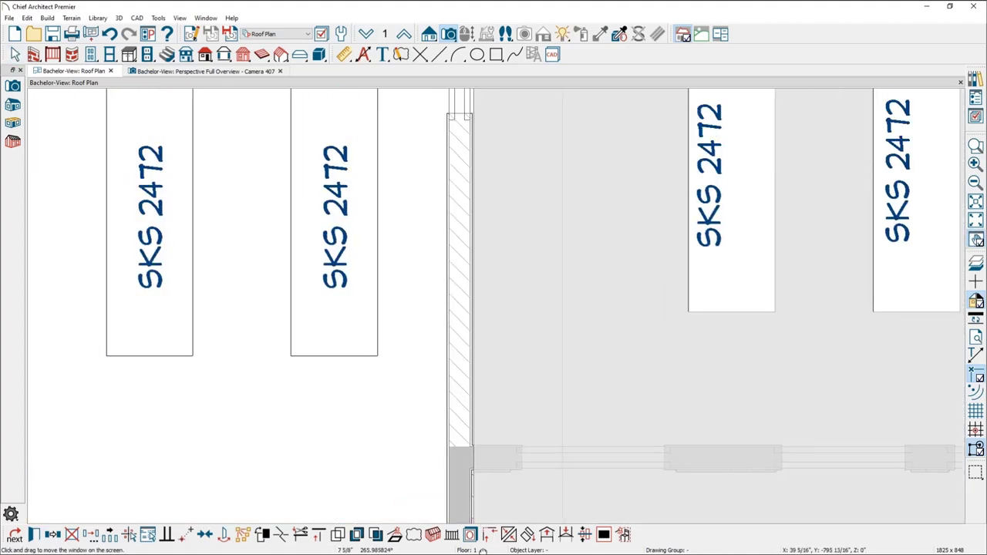
pyautogui.scroll(4, 483, 424)
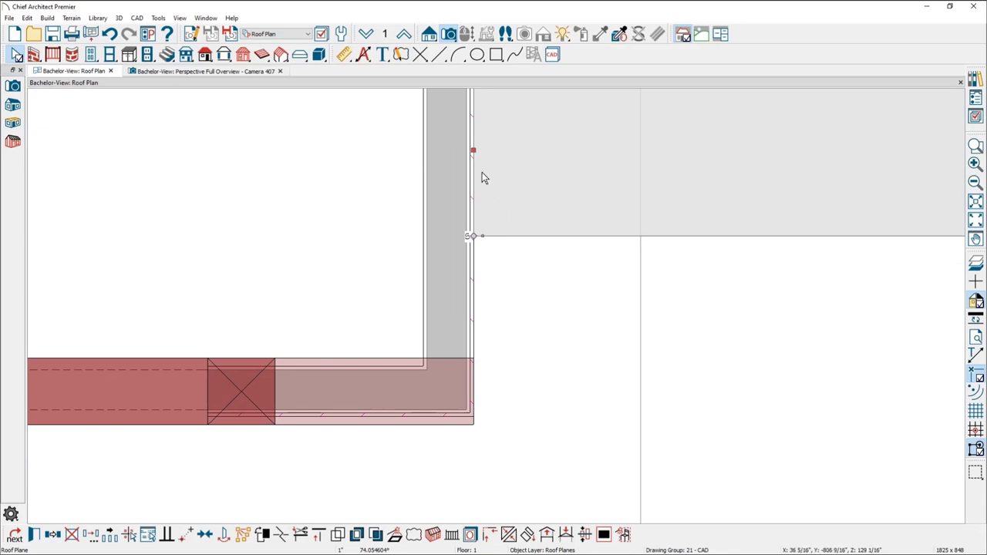
pyautogui.scroll(1, 478, 163)
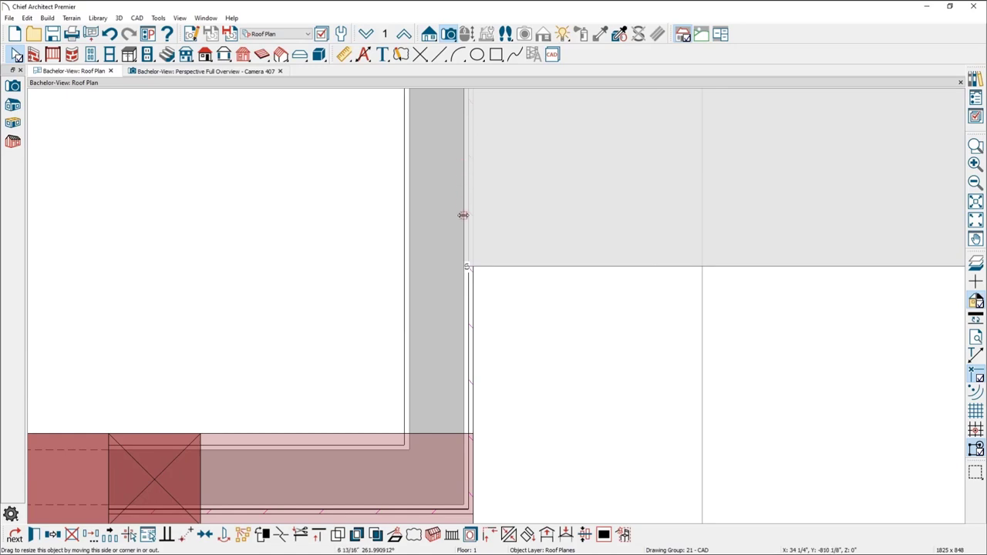
pyautogui.click(483, 247)
pyautogui.scroll(1, 466, 289)
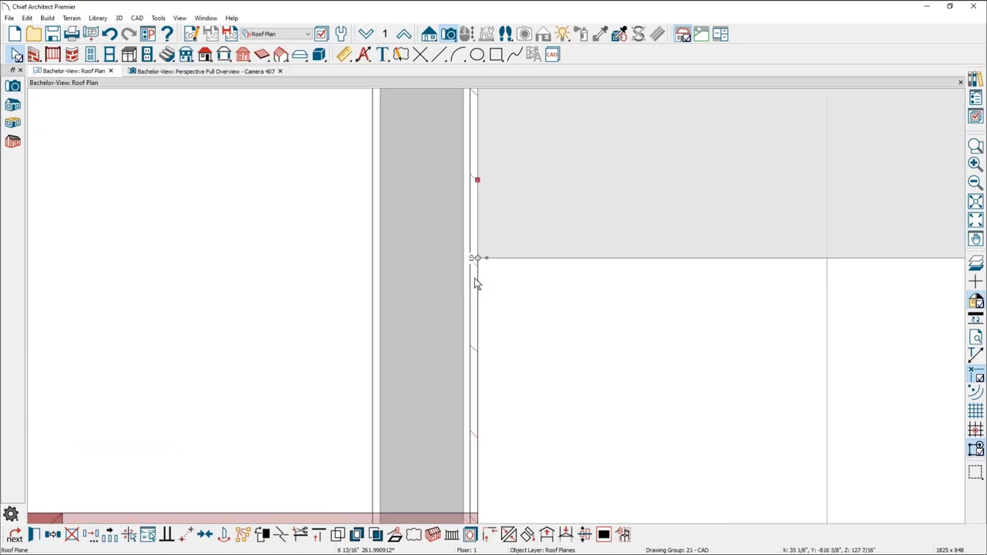
# - Check the eave corner in the perspective overview, then reselect the middle roof plane in the roof plan to compare its edge with the wall layers
pyautogui.click(235, 72)
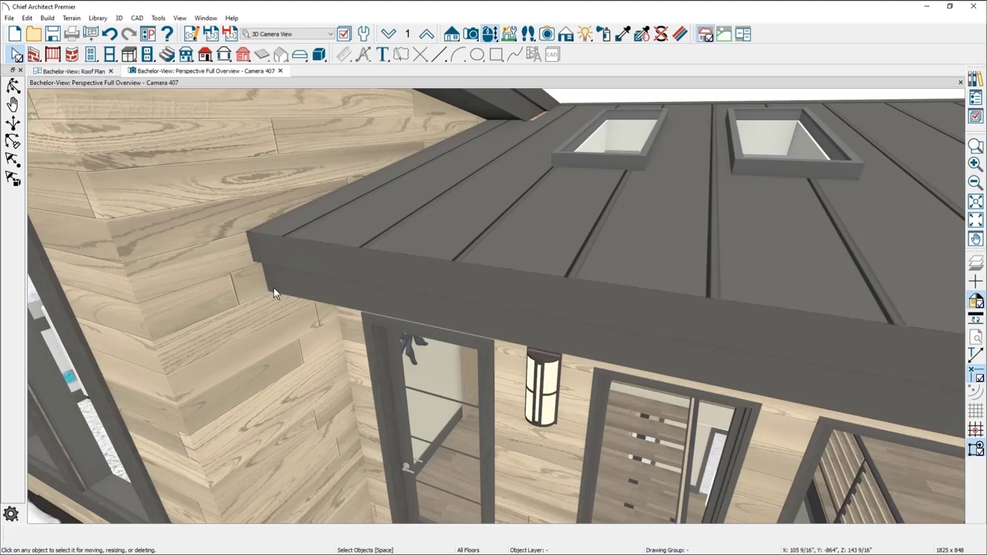
pyautogui.click(85, 71)
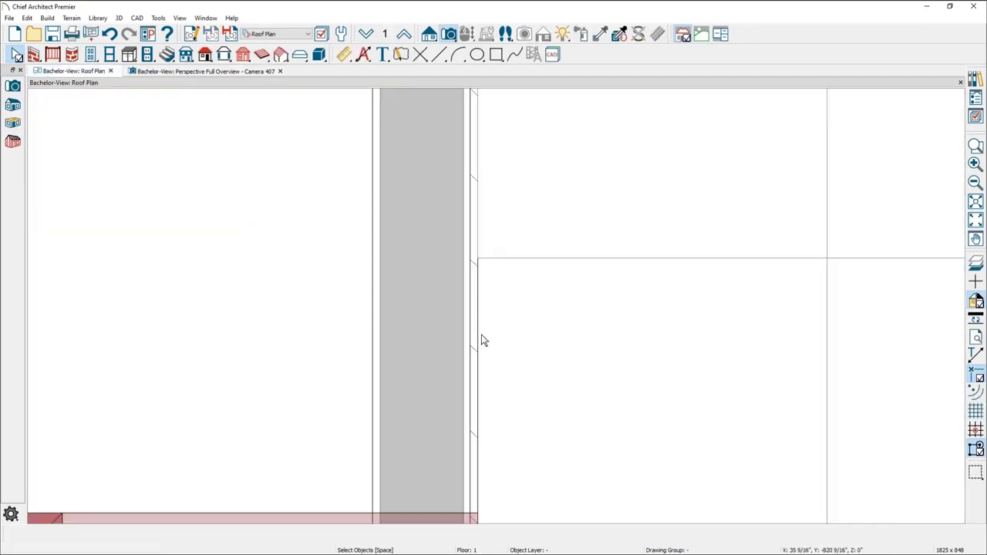
pyautogui.scroll(-2, 481, 324)
pyautogui.click(522, 273)
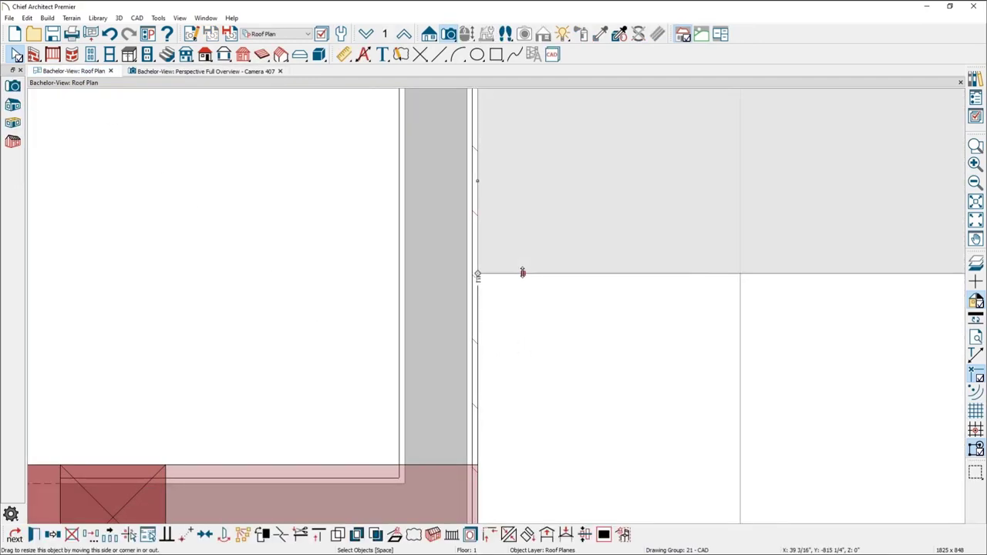
pyautogui.scroll(2, 469, 215)
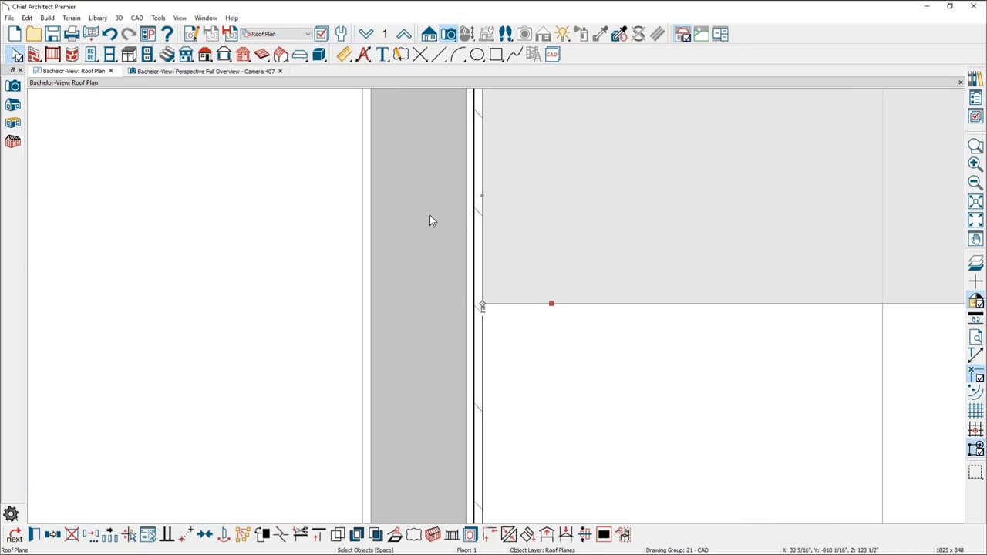
pyautogui.scroll(1, 456, 197)
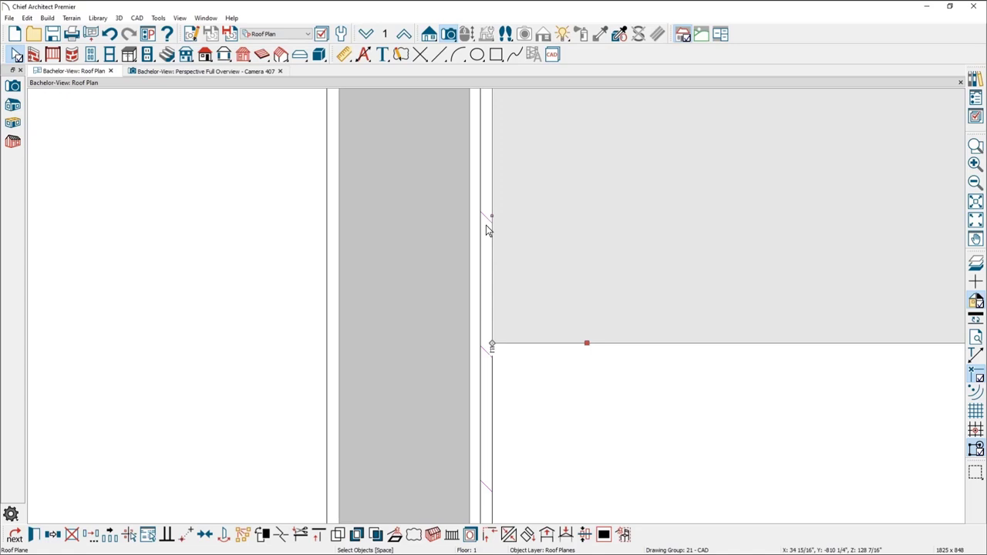
# - Return to the perspective overview and examine the middle roof's junction with the bedroom wall and the surrounding roofs
pyautogui.click(252, 71)
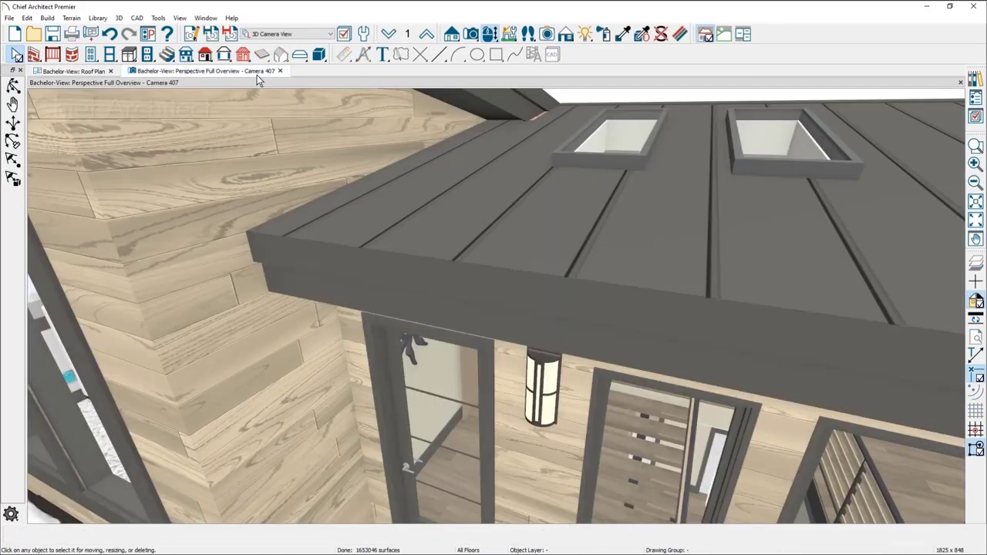
pyautogui.scroll(-3, 389, 190)
pyautogui.moveTo(390, 193); pyautogui.dragTo(599, 269, button='middle')
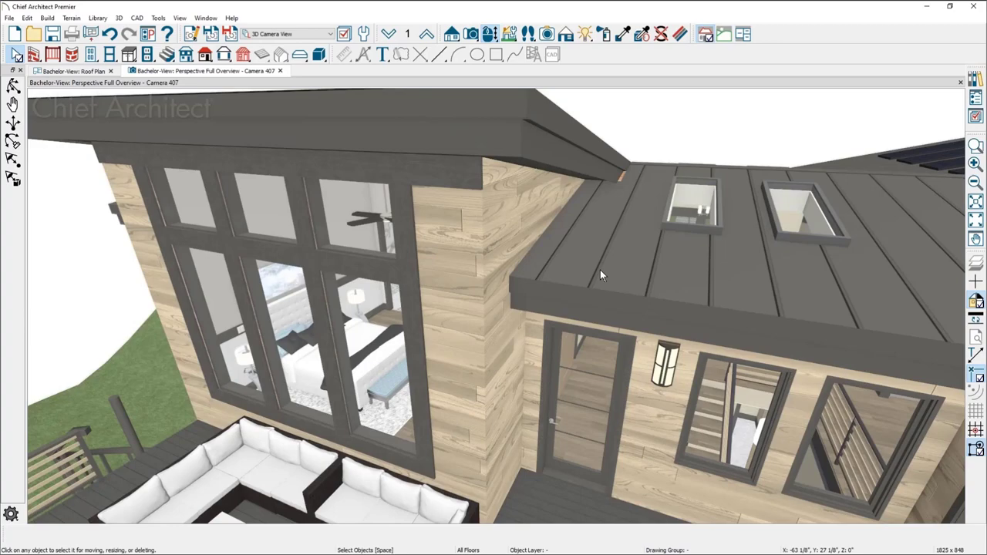
pyautogui.scroll(-3, 600, 270)
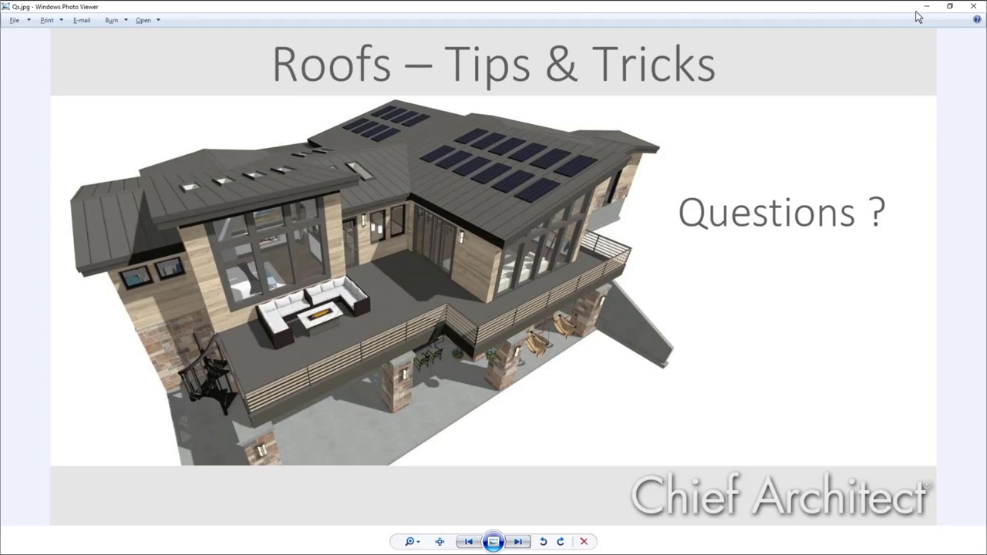
# - Switch to Windows Photo Viewer and browse the roof presentation images, ending on Intro-April1.JPG
pyautogui.press('alt')
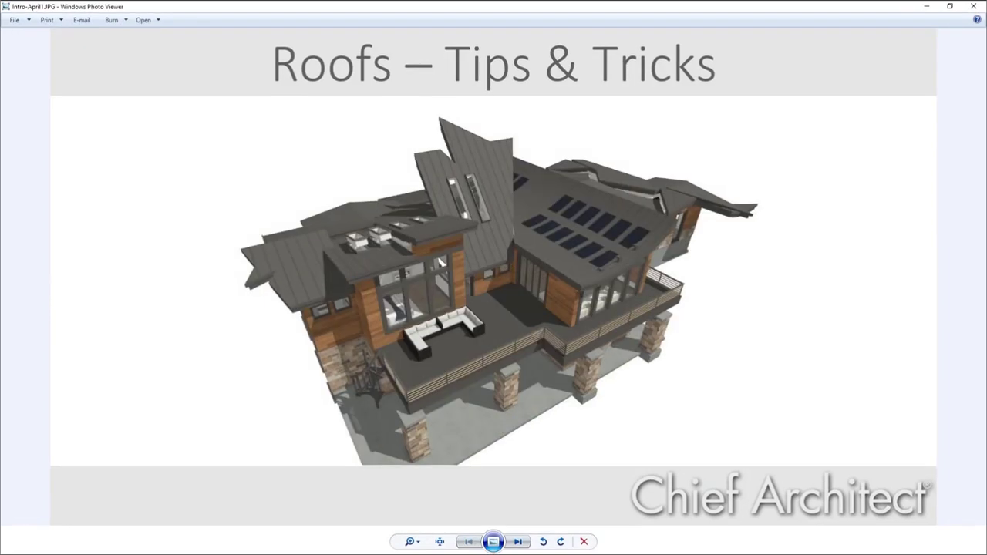
pyautogui.press('Right')
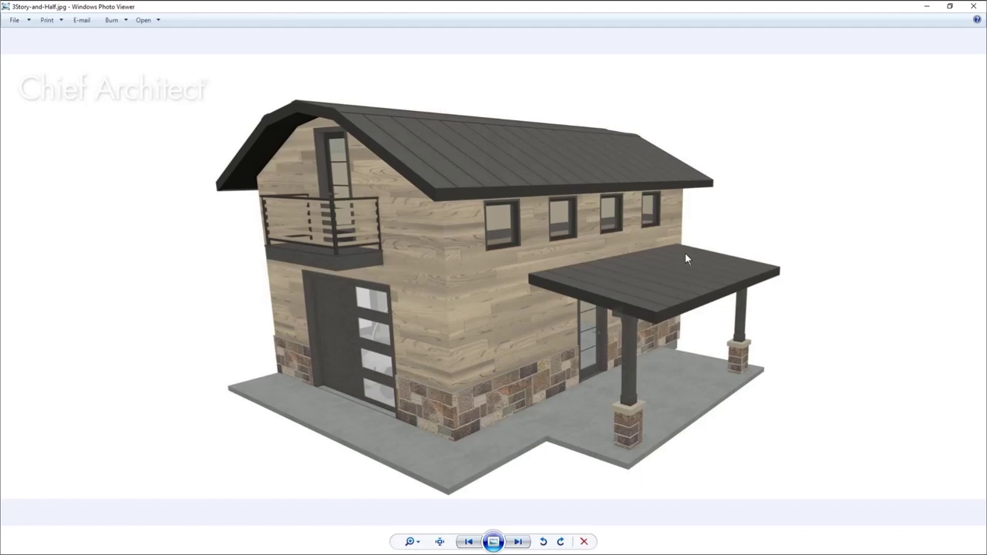
pyautogui.click(467, 543)
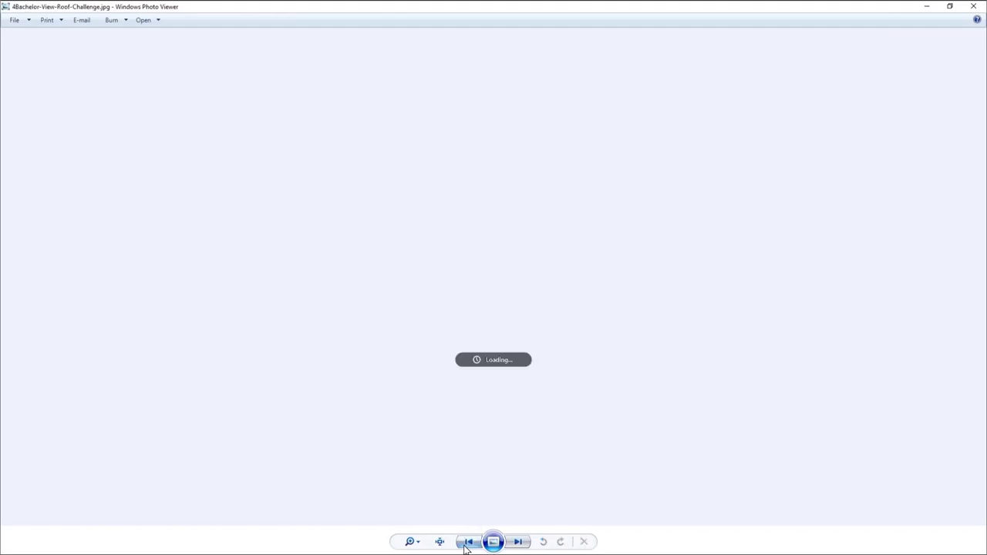
pyautogui.click(466, 543)
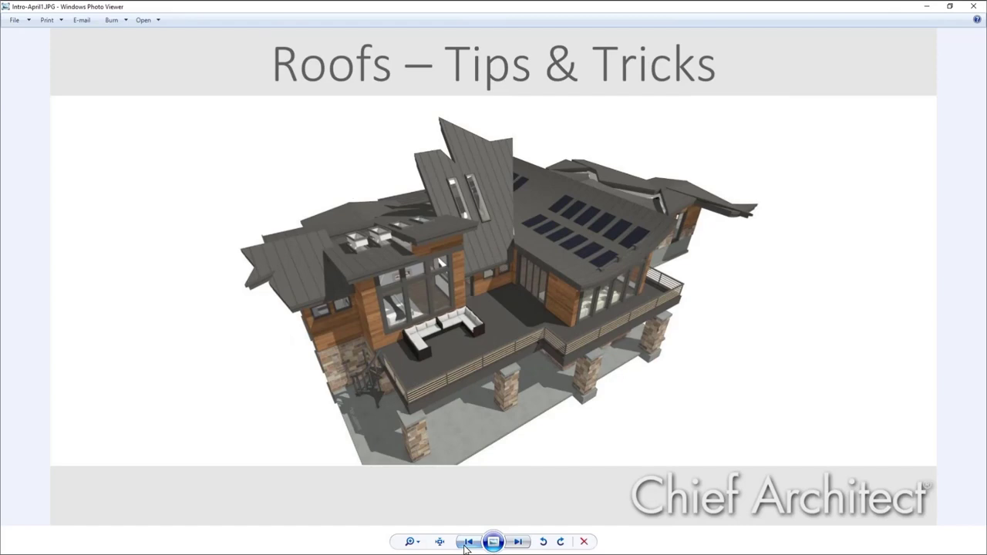
# - View the remaining roof presentation images through the Questions slide and close Windows Photo Viewer to return to Chief Architect
pyautogui.click(519, 543)
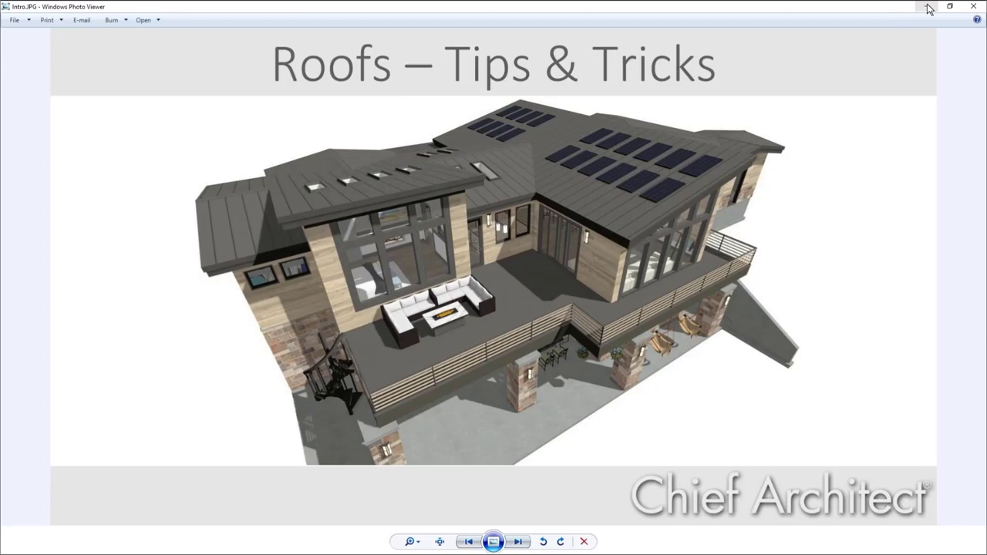
pyautogui.press('Right')
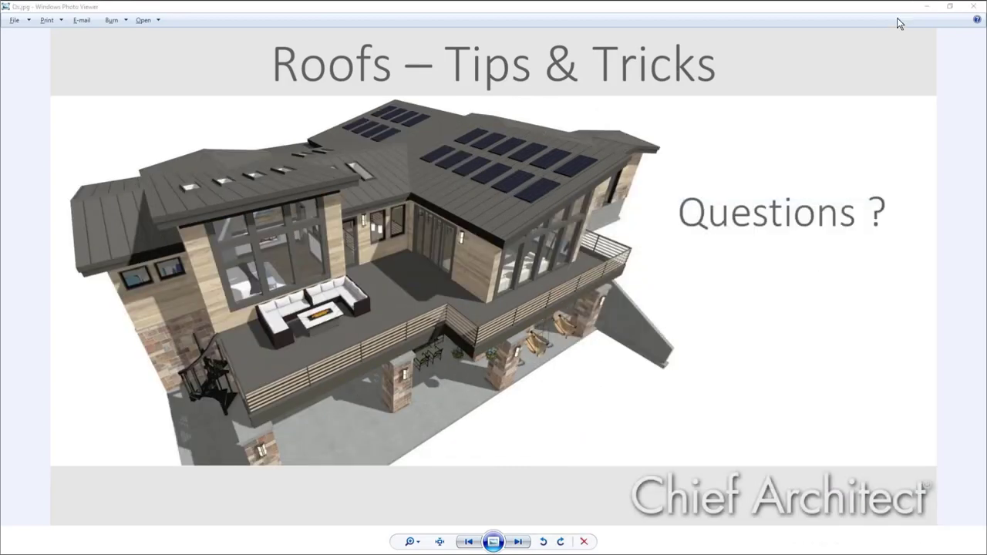
pyautogui.click(974, 6)
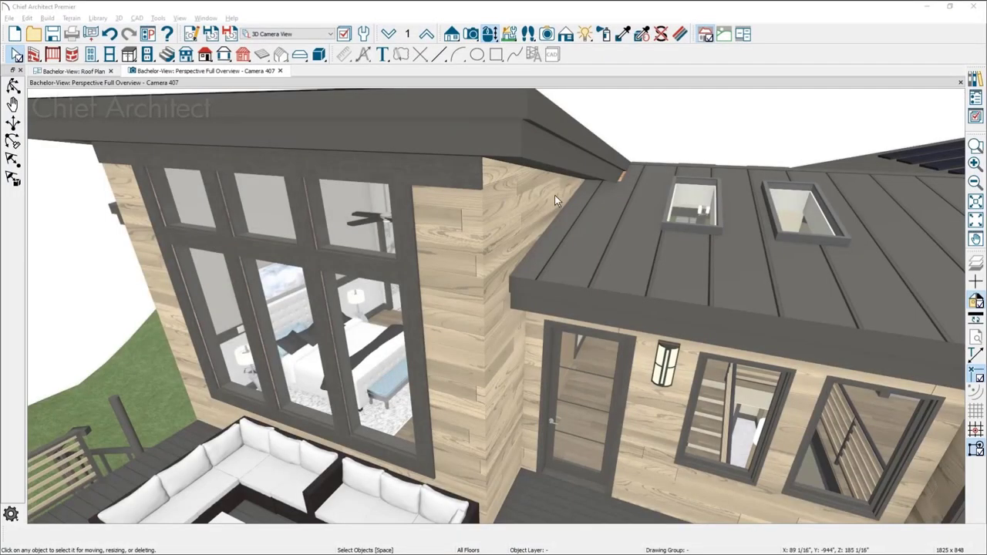
# - Close the perspective camera view and the Bachelor-View roof plan without saving the changes
pyautogui.click(281, 71)
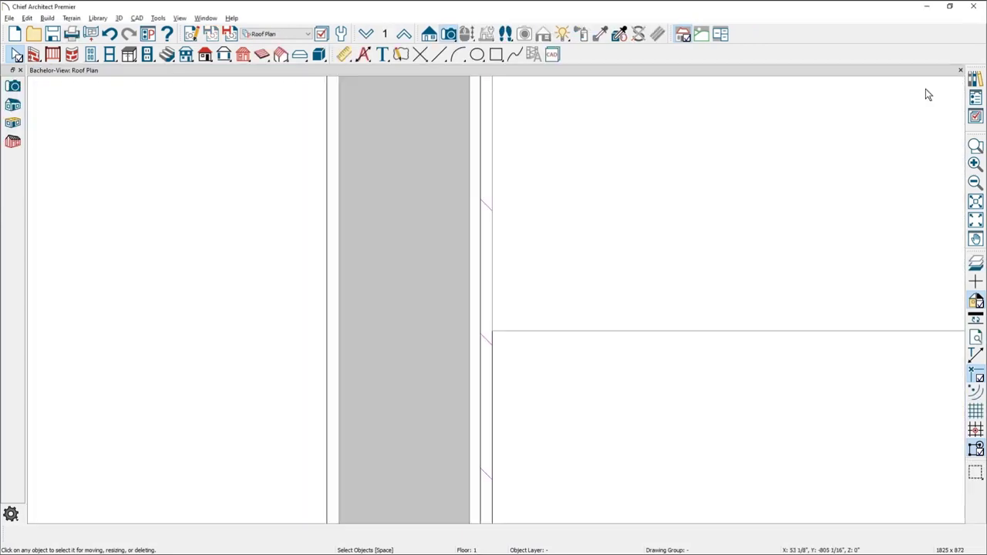
pyautogui.click(961, 71)
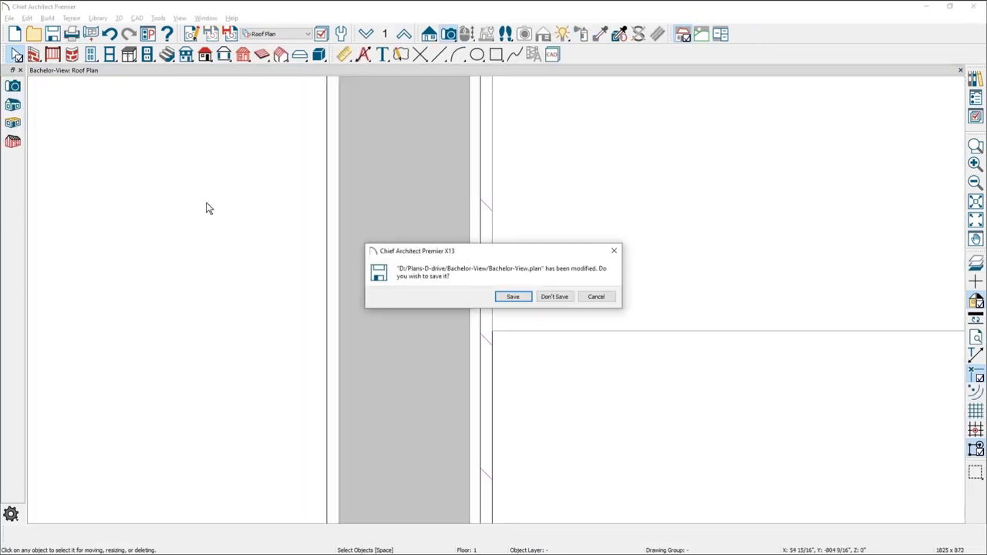
pyautogui.click(557, 300)
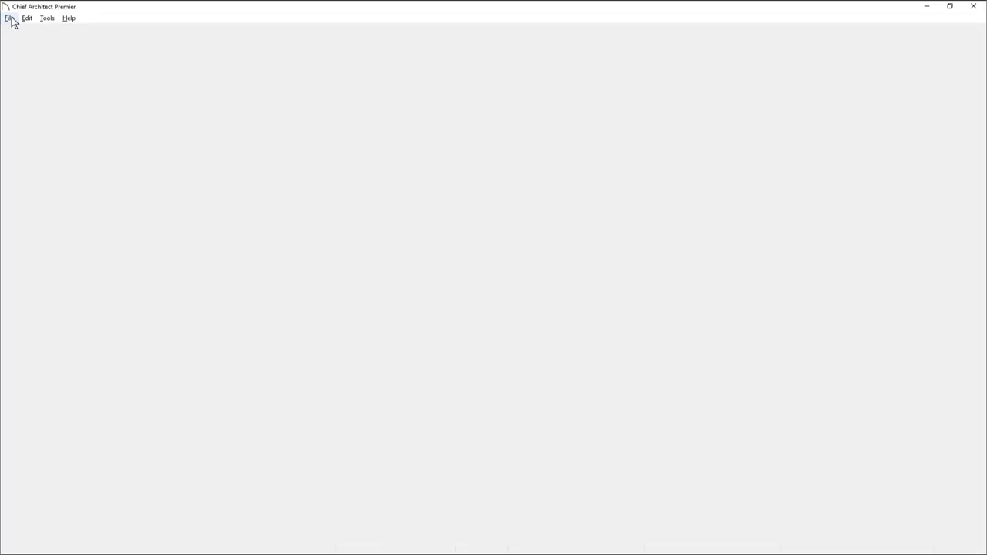
# - Open the recently used plan The-Roof.plan from the Webinars/Roofs folder
pyautogui.click(10, 18)
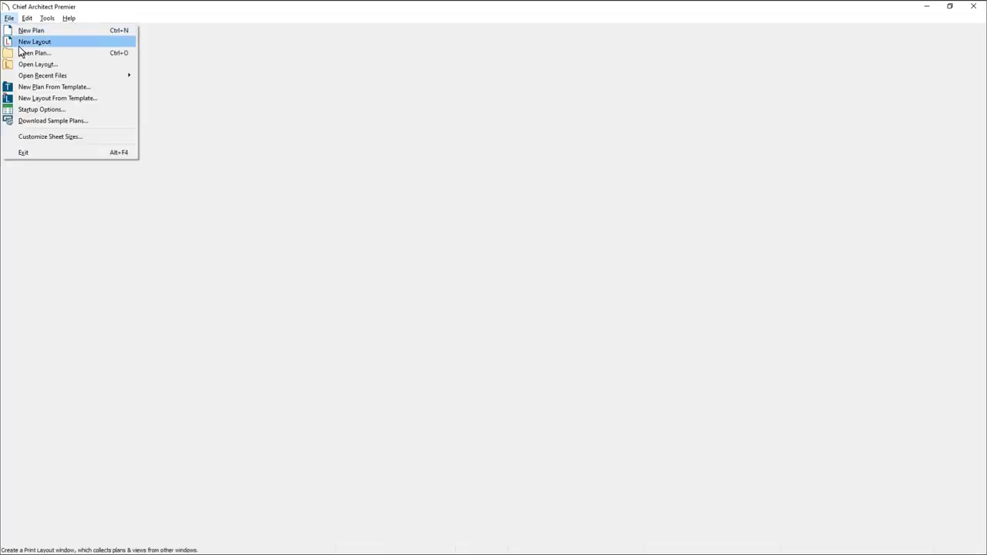
pyautogui.moveTo(118, 76)
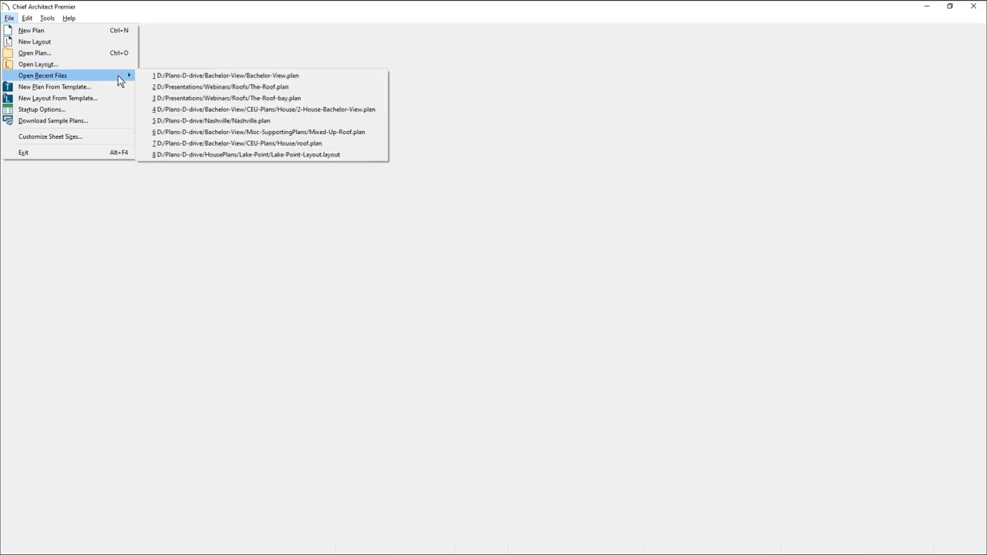
pyautogui.click(320, 86)
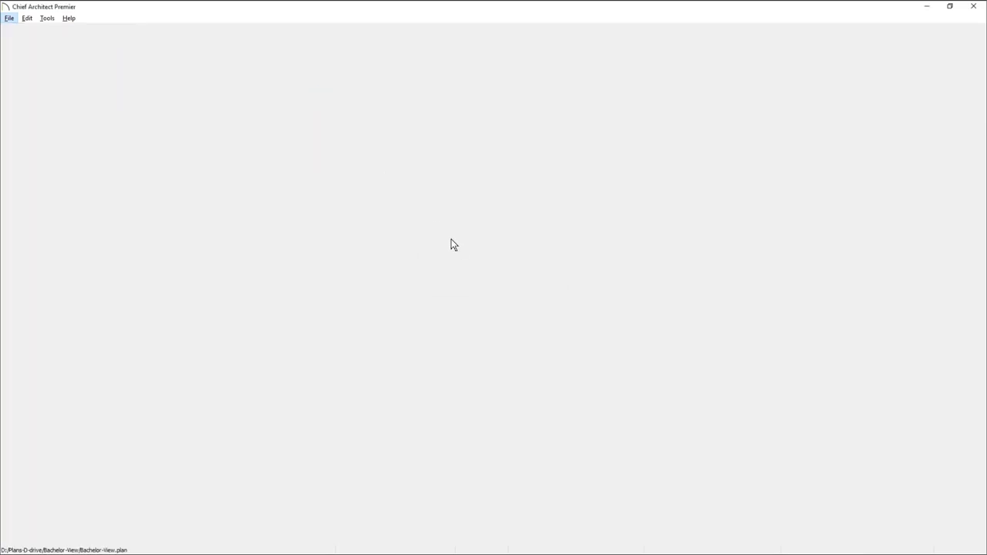
# - Delete the beam and its two columns in front of the door wall
pyautogui.scroll(2, 530, 274)
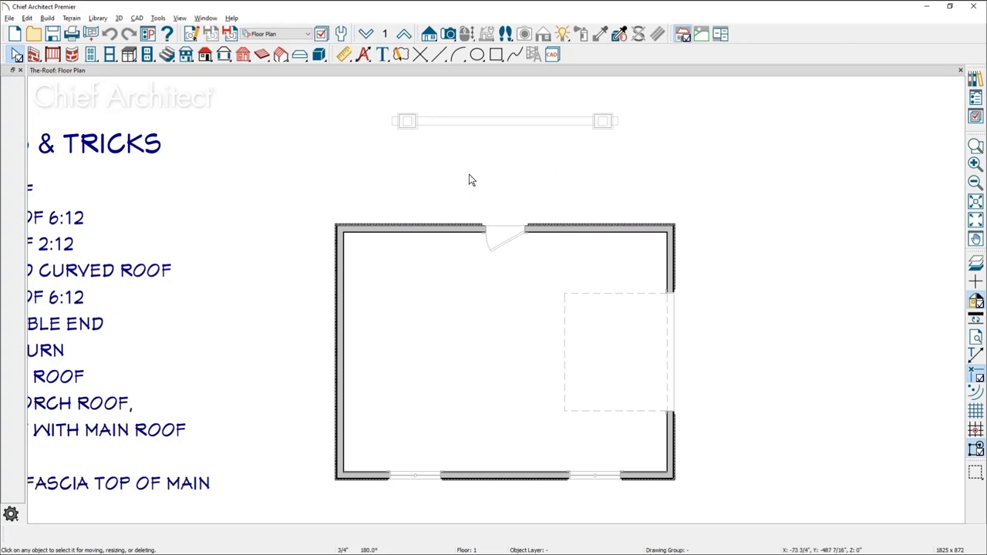
pyautogui.moveTo(370, 95); pyautogui.dragTo(656, 141)
pyautogui.press('Delete')
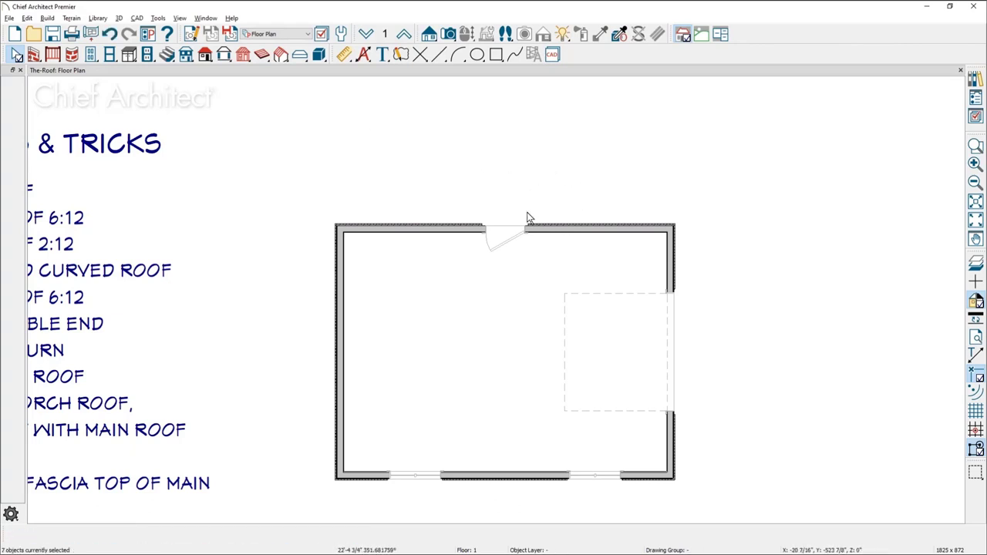
# - Undo the beam deletion and draw room dividers enclosing a rectangle about 5'-5" deep outside the door, displaying the "Walls, Invisible" layer
pyautogui.scroll(3, 527, 210)
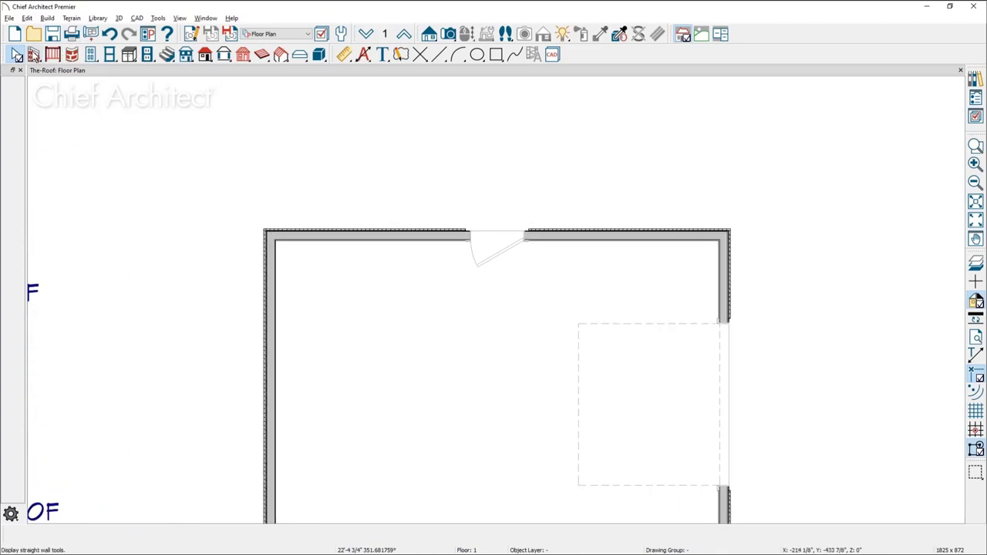
pyautogui.click(34, 54)
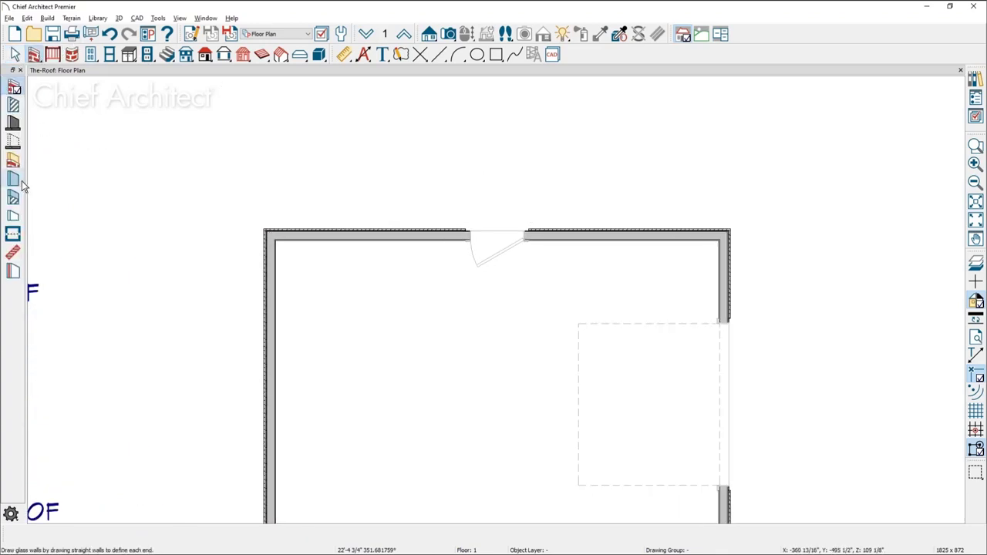
pyautogui.click(13, 236)
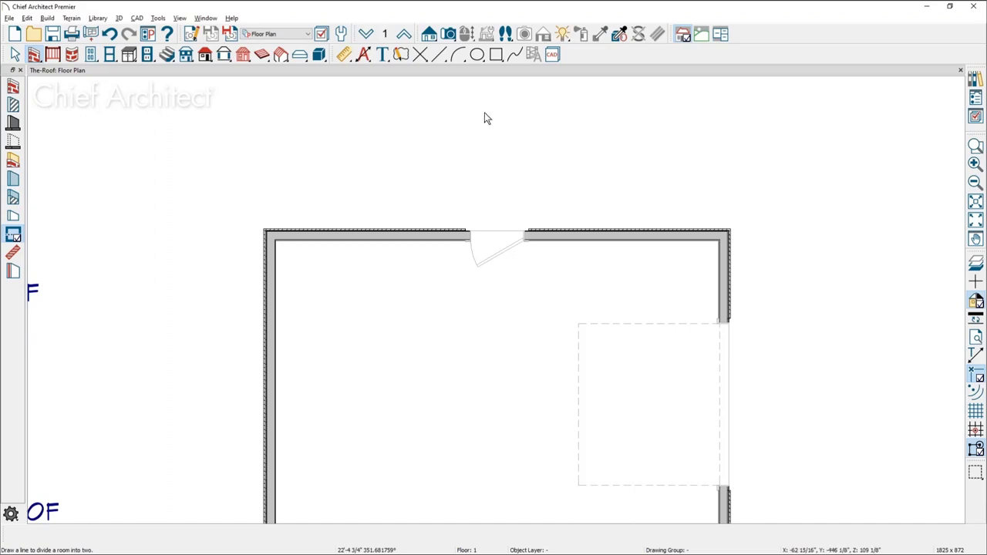
pyautogui.click(108, 33)
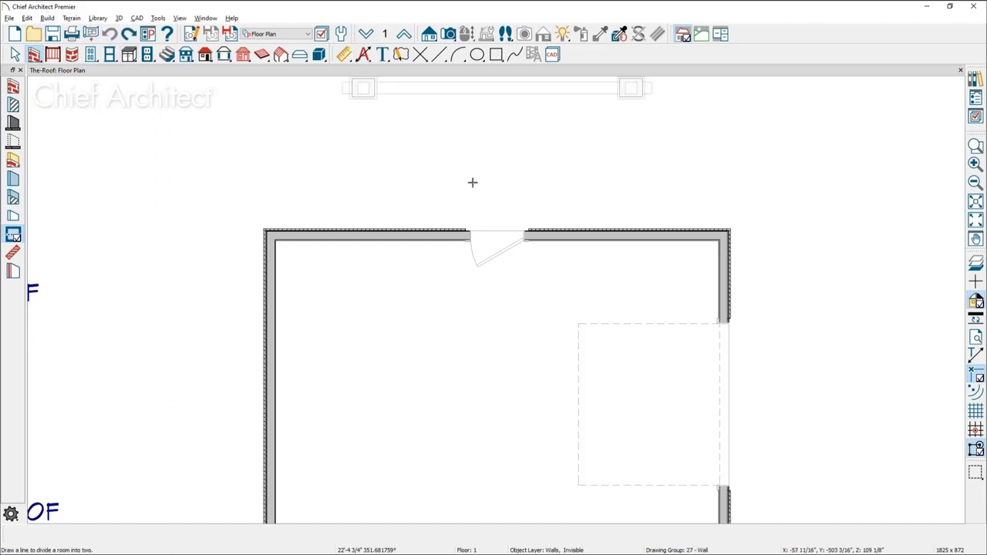
pyautogui.moveTo(641, 232); pyautogui.dragTo(640, 141)
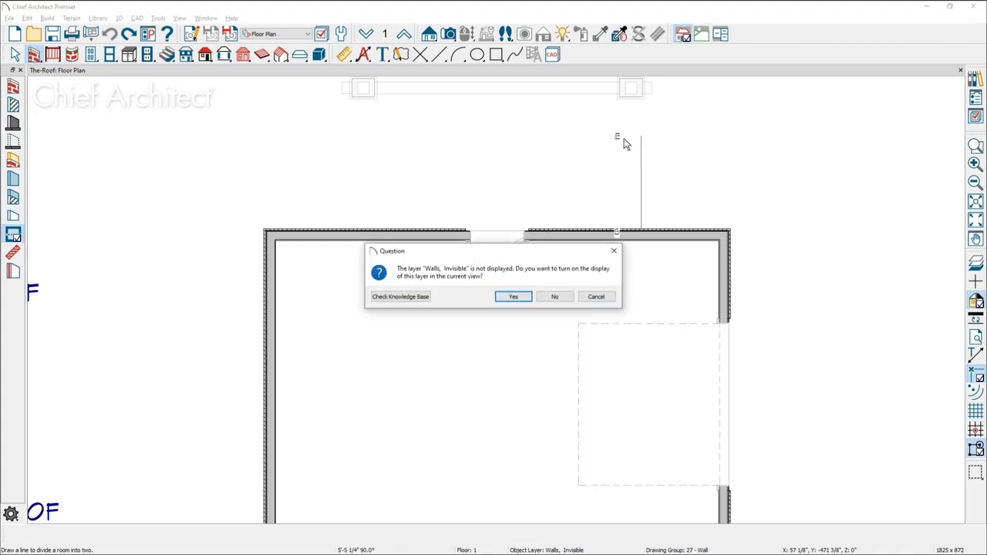
pyautogui.click(502, 301)
pyautogui.moveTo(640, 135)
pyautogui.mouseDown()
pyautogui.moveTo(392, 137)
pyautogui.moveTo(395, 231)
pyautogui.mouseUp()
# - Raise the absolute ceiling elevation of the new room outside the door by 12" to 121 1/8"
pyautogui.press('space')
pyautogui.click(515, 191)
pyautogui.doubleClick(514, 187)
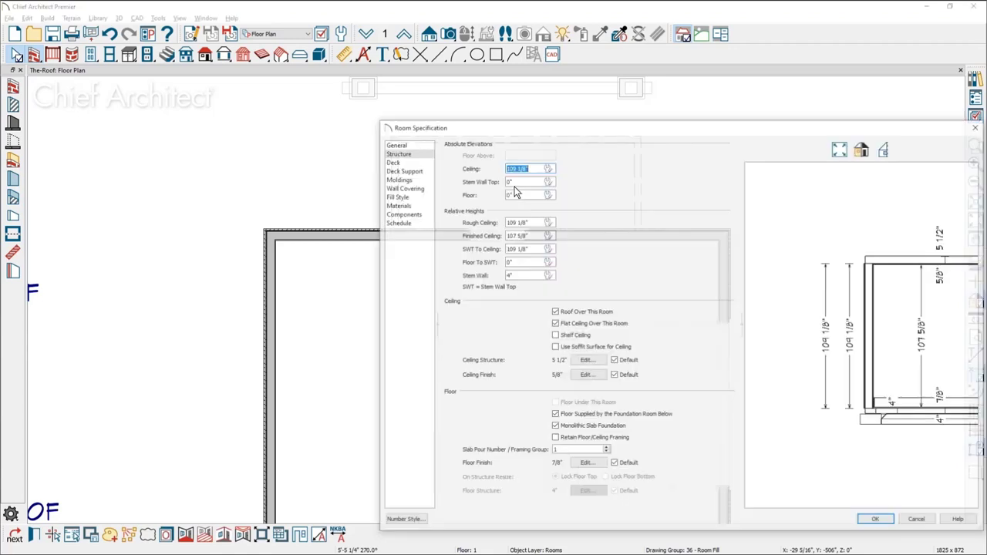
pyautogui.click(532, 168)
pyautogui.write('+12')
pyautogui.press('Tab')
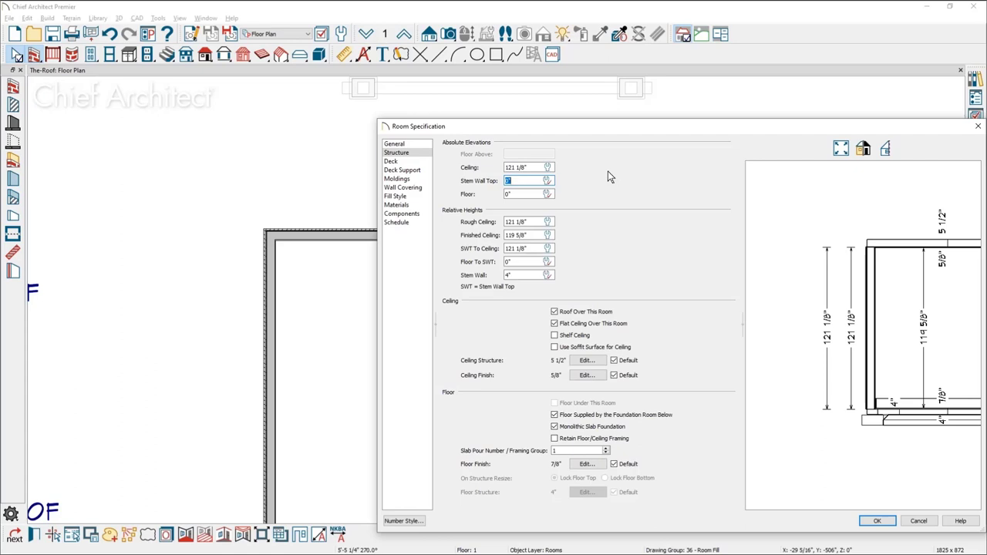
# - Set the new room's type to Porch and turn off the flat ceiling over this room
pyautogui.click(394, 143)
pyautogui.click(552, 155)
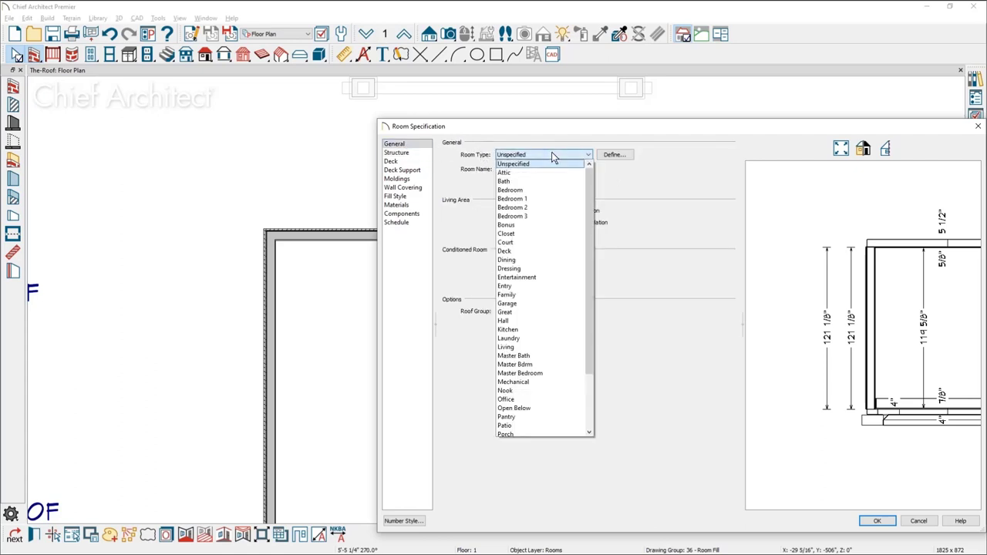
pyautogui.press('p')
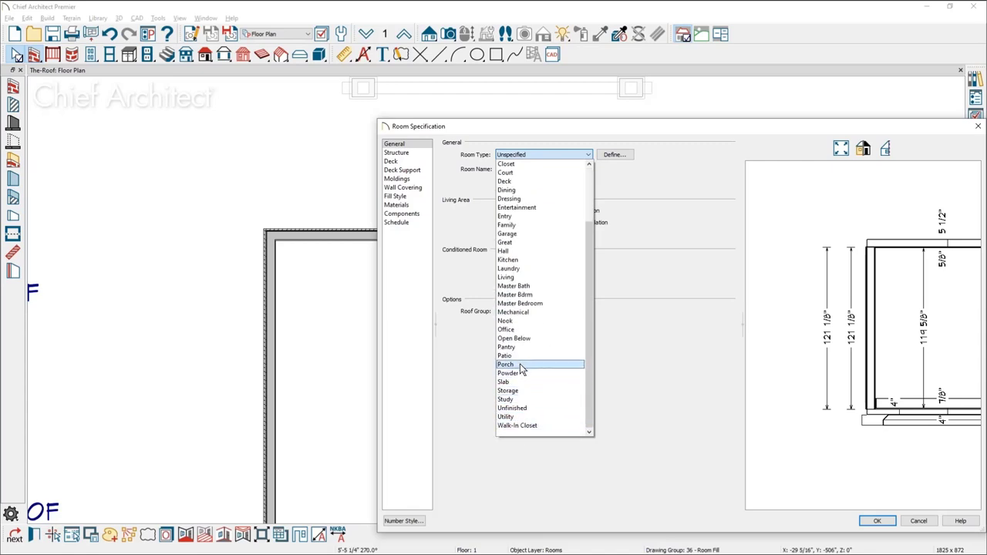
pyautogui.click(521, 364)
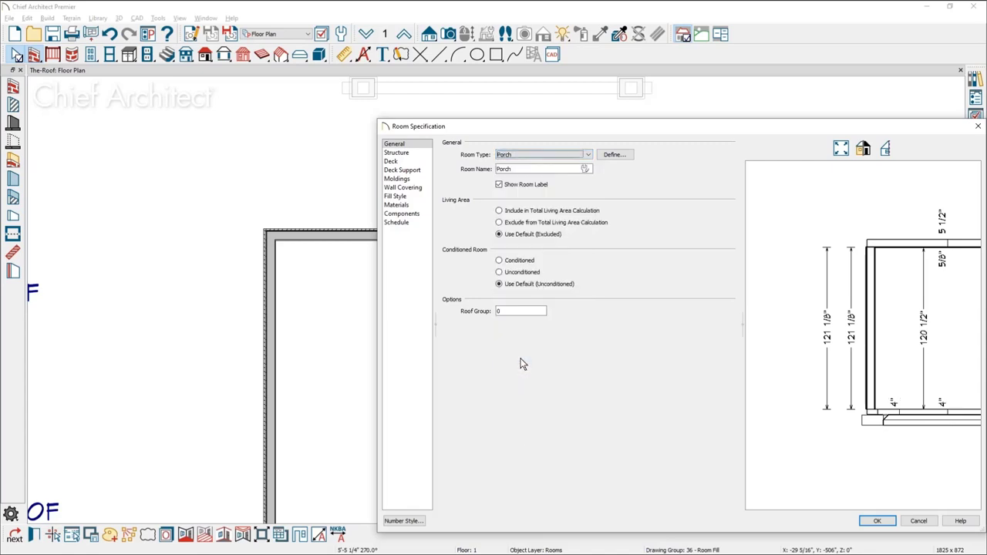
pyautogui.click(397, 153)
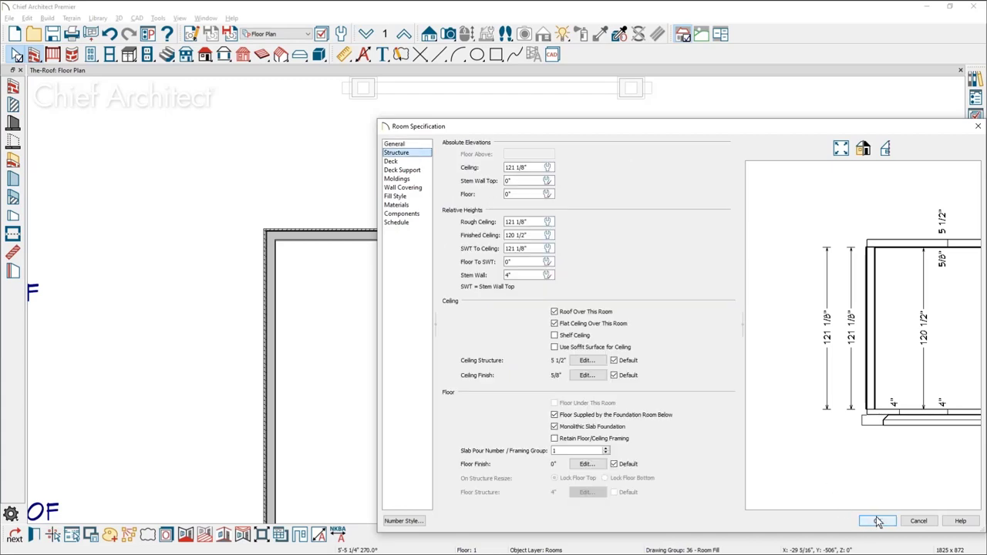
pyautogui.click(595, 324)
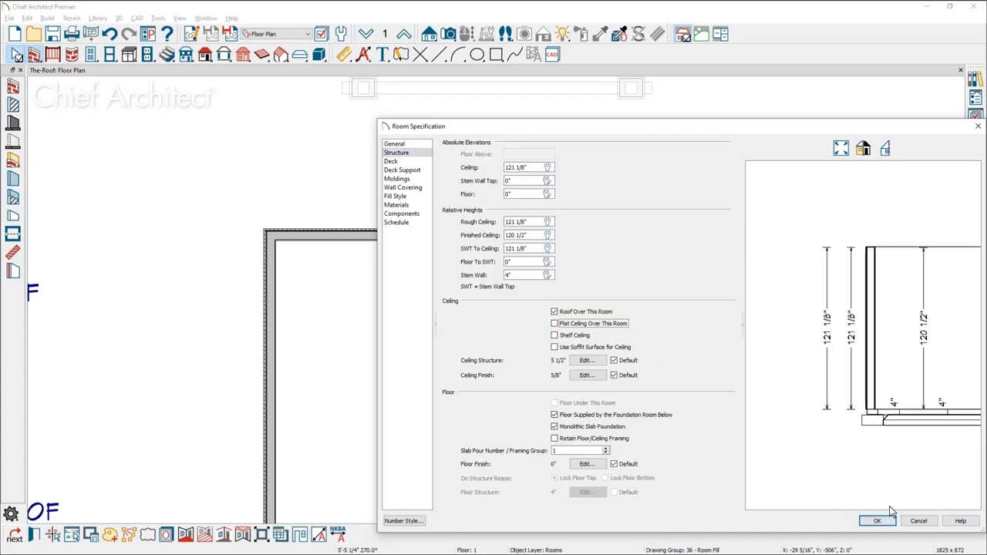
pyautogui.click(892, 521)
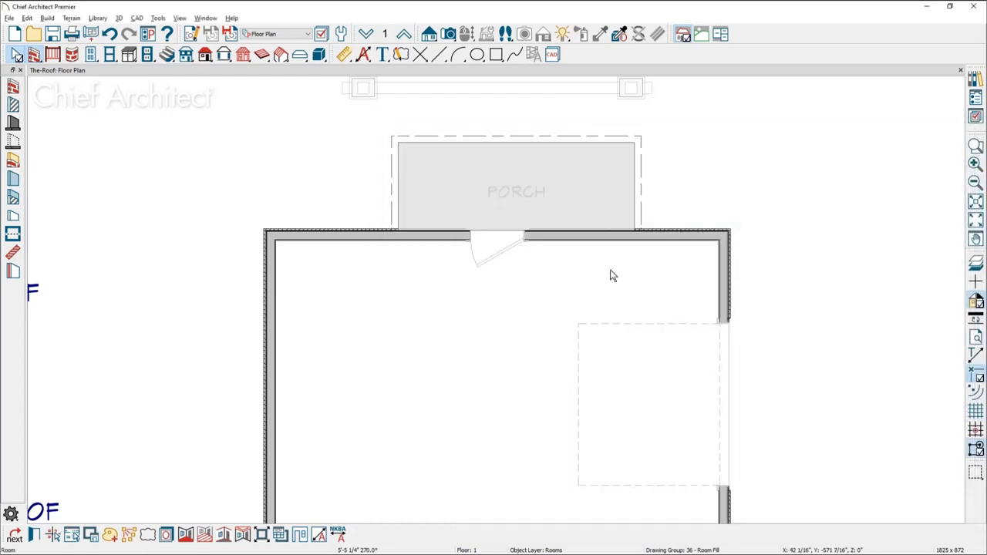
# - Make the porch's front wall a gable wall and build the roof with Auto Rebuild Roofs turned on
pyautogui.moveTo(543, 247); pyautogui.dragTo(533, 285, button='middle')
pyautogui.click(509, 180)
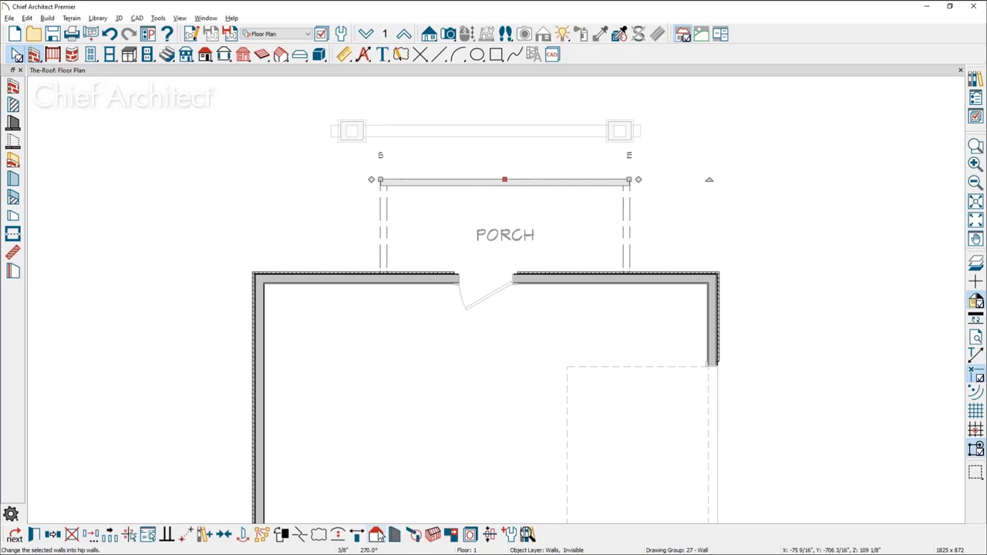
pyautogui.click(378, 534)
pyautogui.click(243, 141)
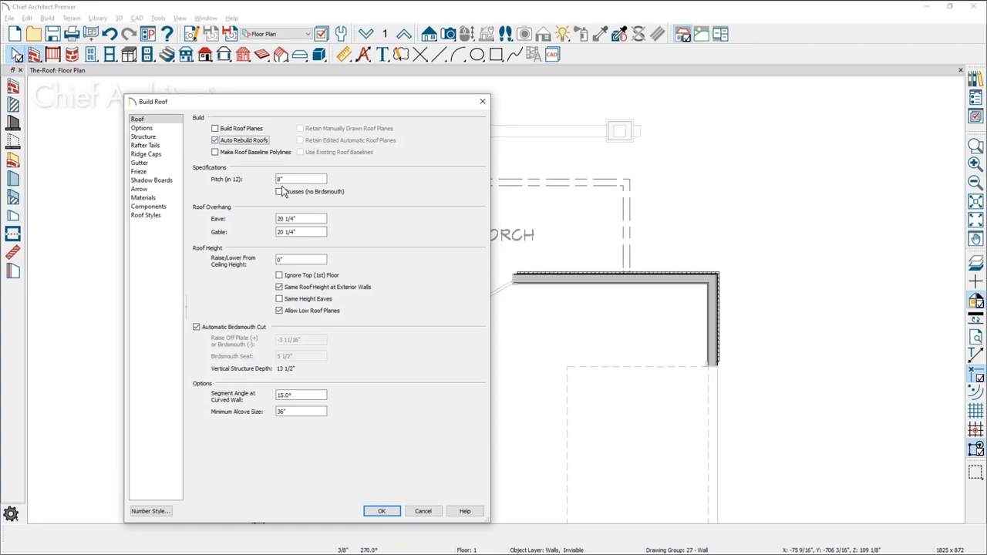
pyautogui.click(381, 511)
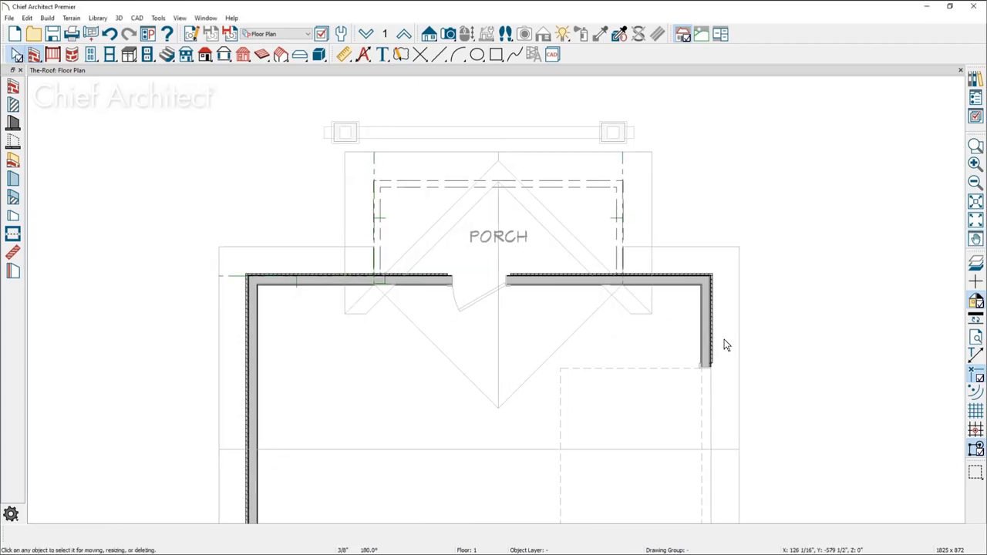
# - Check the main room's ceiling elevation in its room specification
pyautogui.scroll(-2, 717, 332)
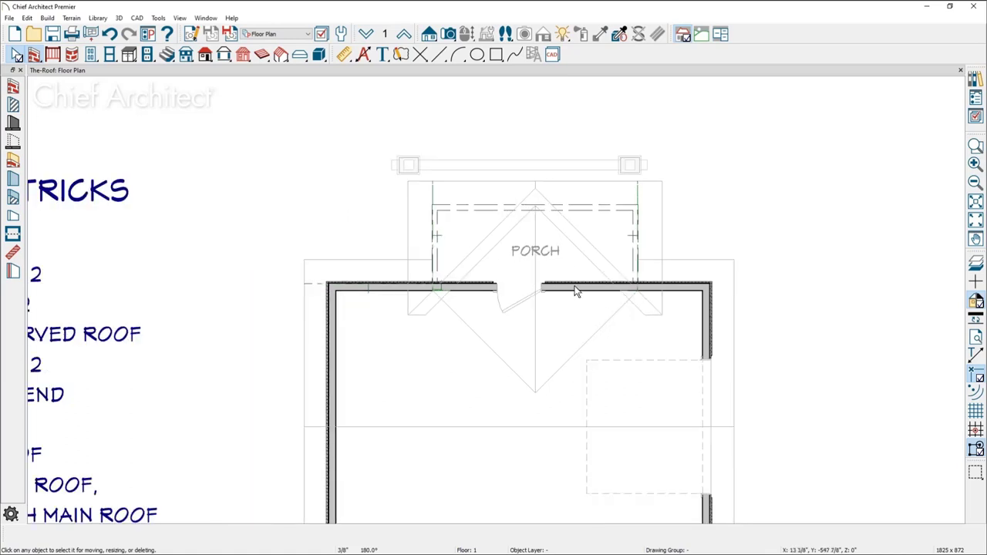
pyautogui.click(619, 330)
pyautogui.doubleClick(618, 328)
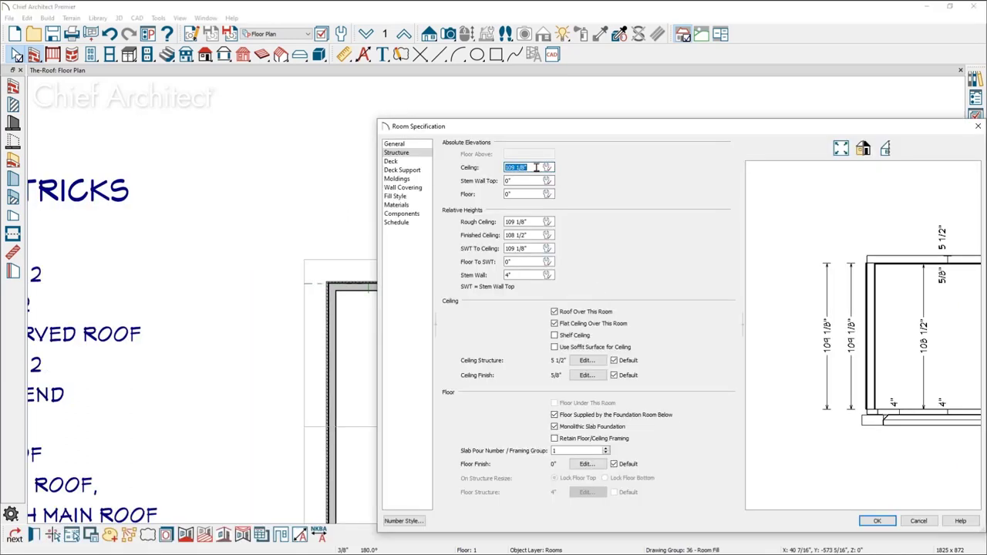
pyautogui.click(536, 167)
pyautogui.press('Return')
pyautogui.click(715, 212)
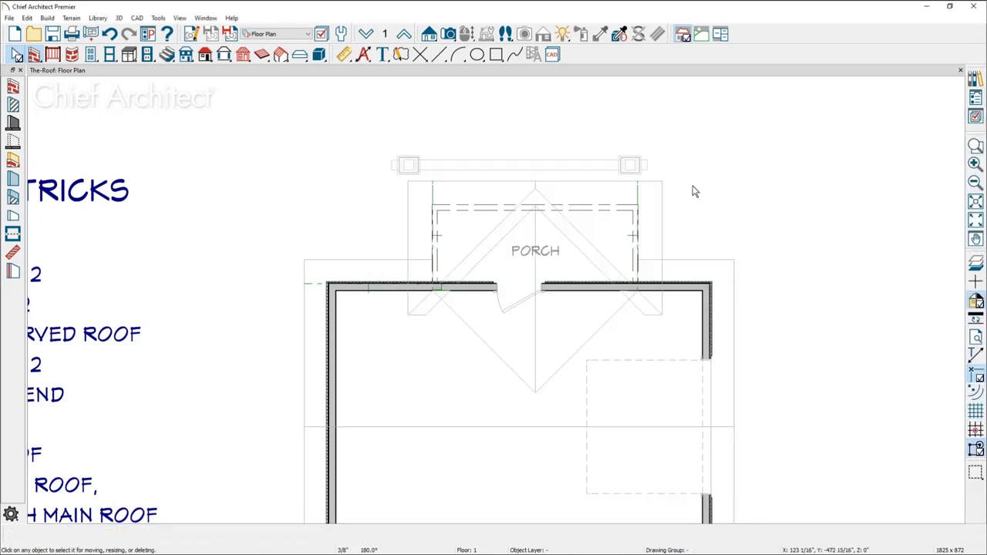
# - Create a perspective full overview of the building and view the porch roof where it meets the main roof
pyautogui.click(449, 34)
pyautogui.click(13, 106)
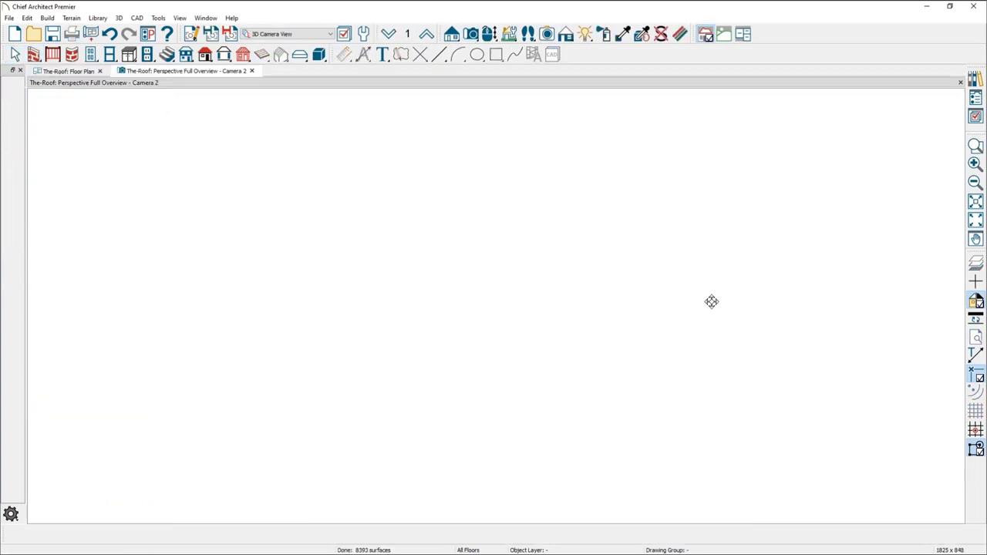
pyautogui.moveTo(710, 306); pyautogui.dragTo(371, 232)
pyautogui.scroll(5, 566, 214)
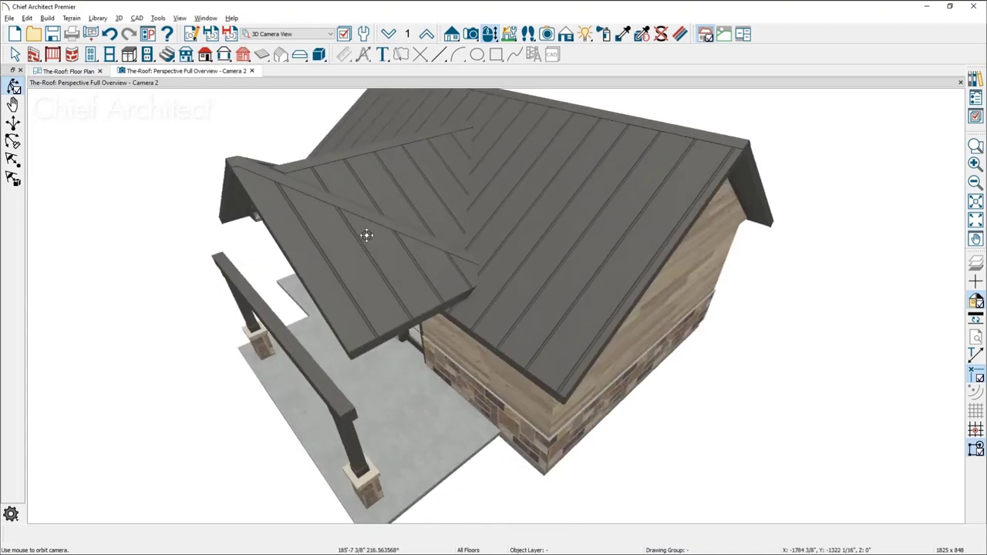
# - Try to delete the porch roof plane that runs into the main roof
pyautogui.press('space')
pyautogui.click(383, 181)
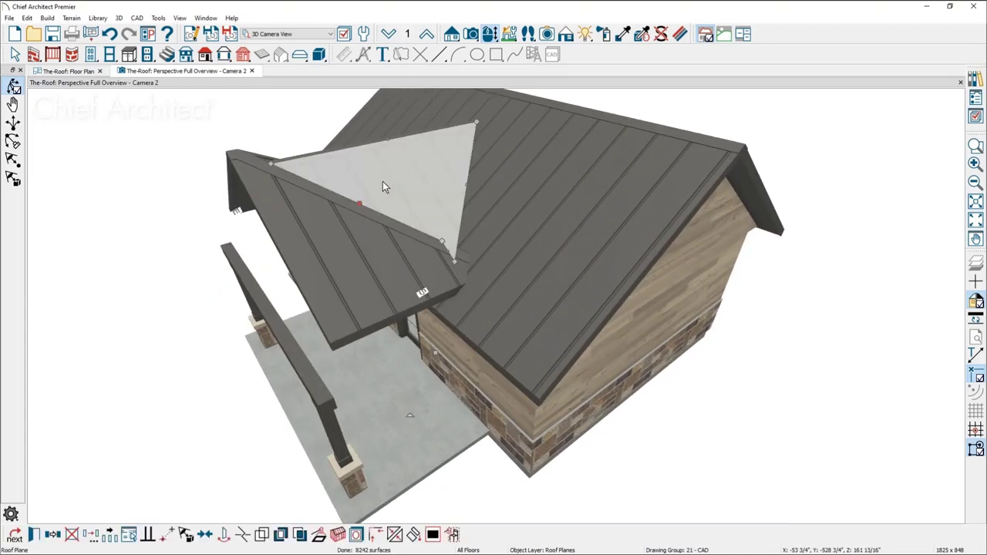
pyautogui.press('Delete')
pyautogui.click(596, 301)
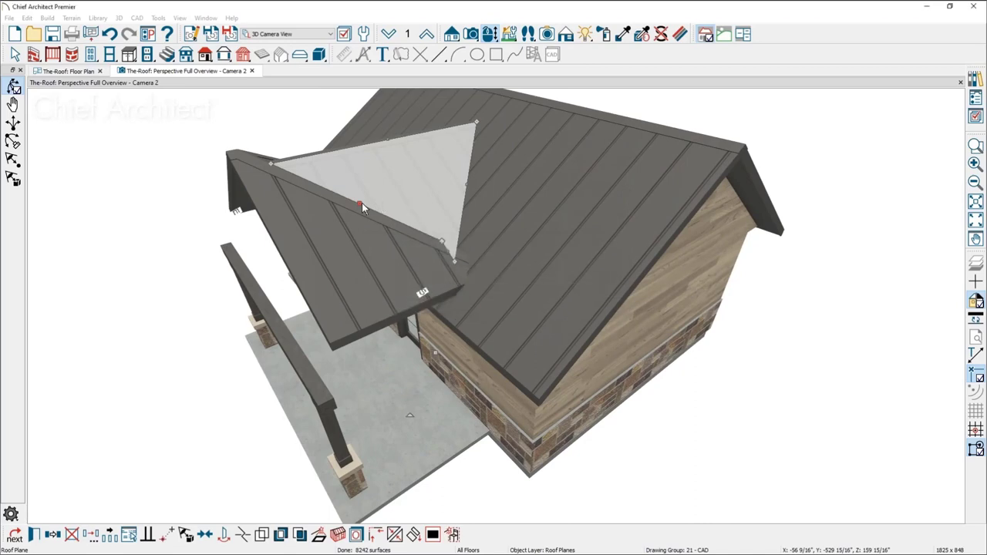
pyautogui.click(395, 261)
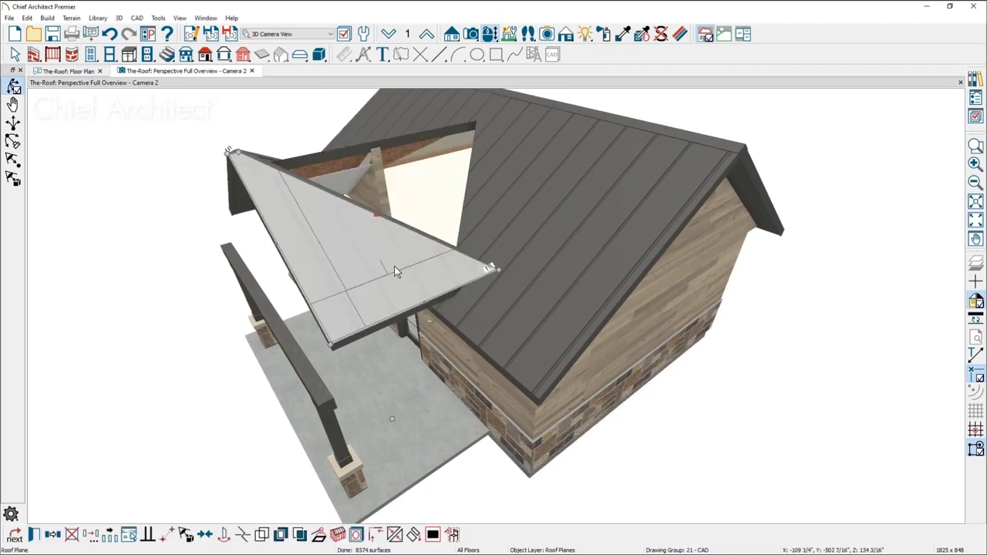
pyautogui.press('space')
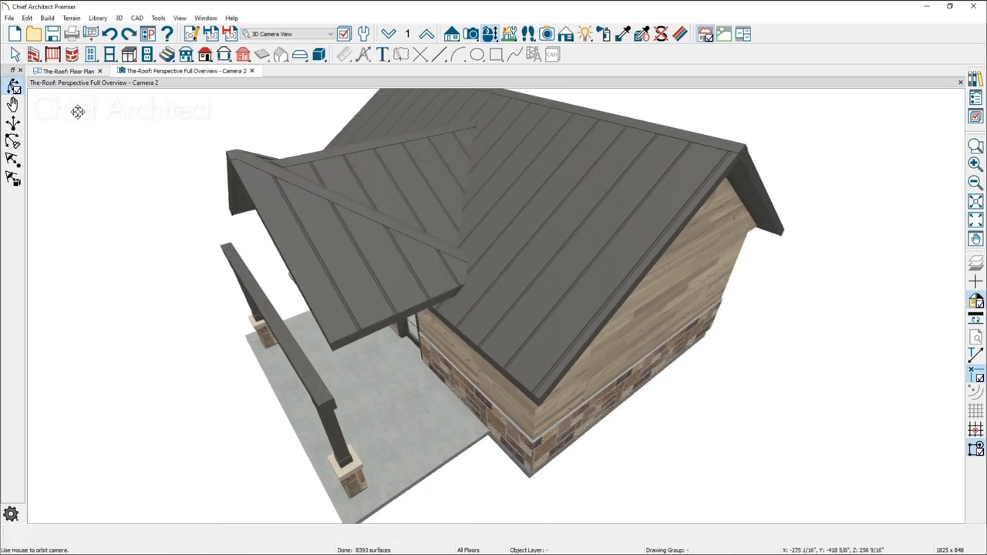
# - In the floor plan, change the porch's front wall from a gable wall to a hip wall
pyautogui.click(70, 71)
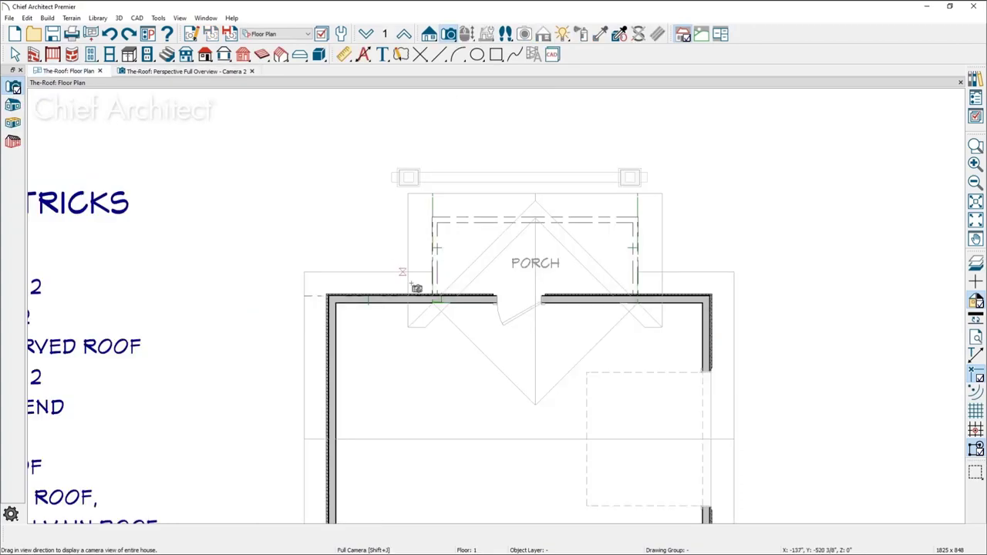
pyautogui.click(466, 219)
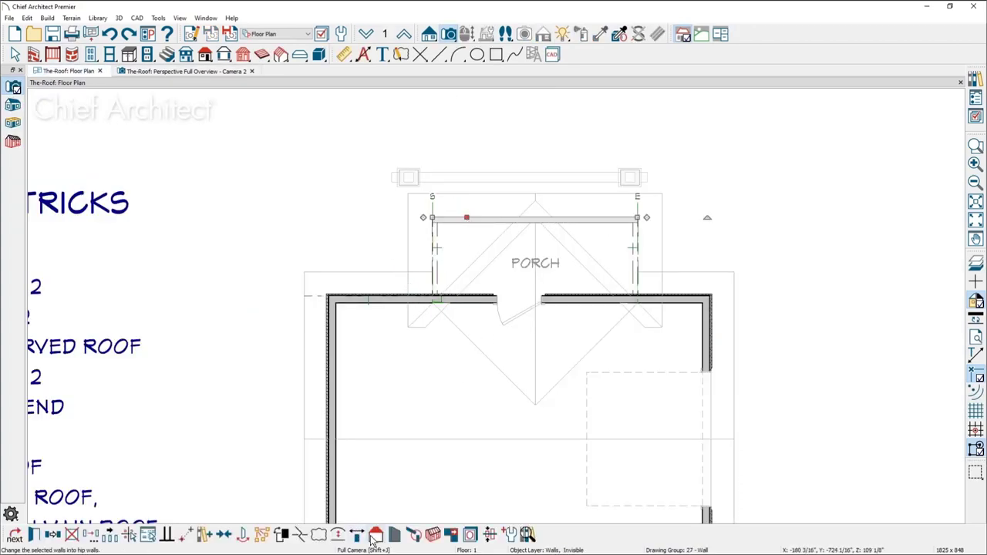
pyautogui.click(377, 535)
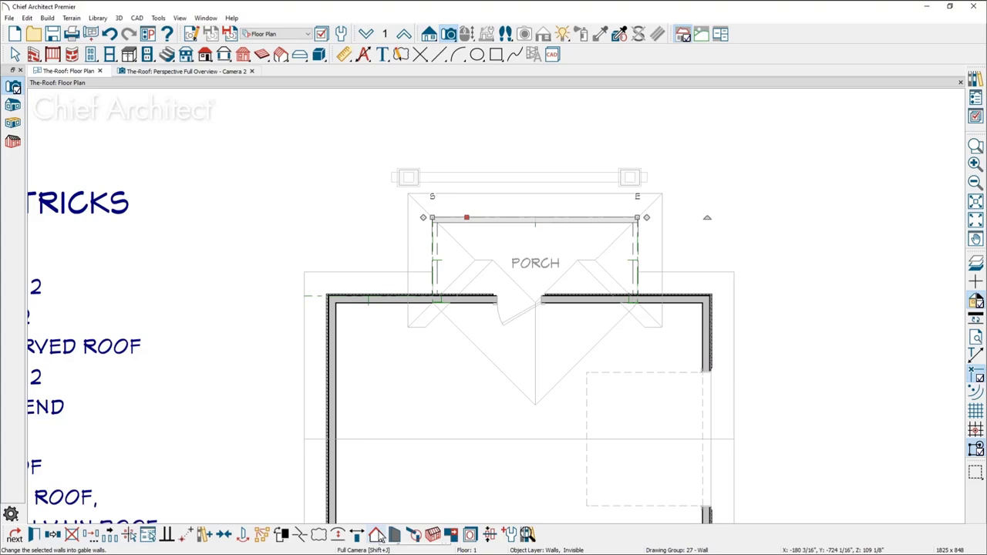
# - Set the porch room's absolute ceiling elevation to 109 1/8" in its room specification
pyautogui.click(530, 240)
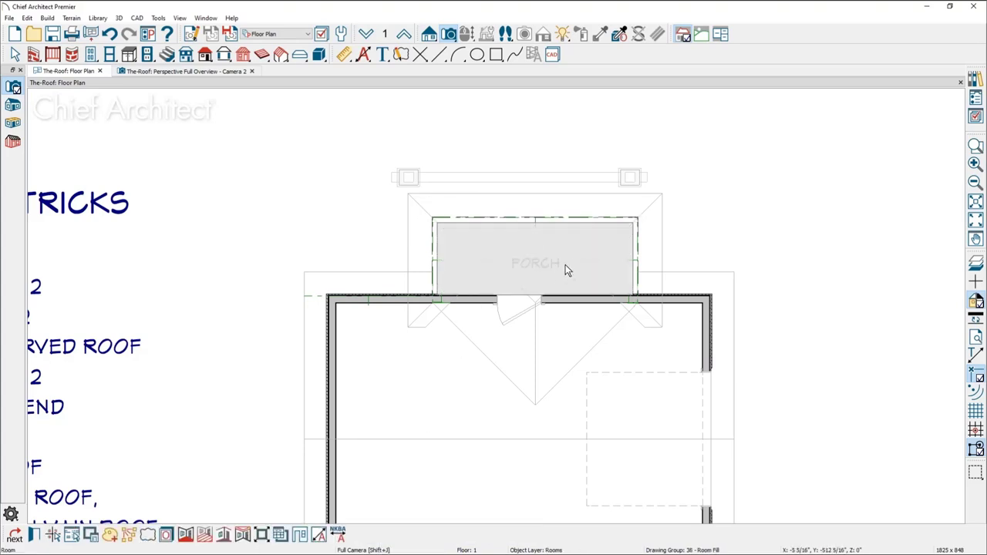
pyautogui.doubleClick(568, 223)
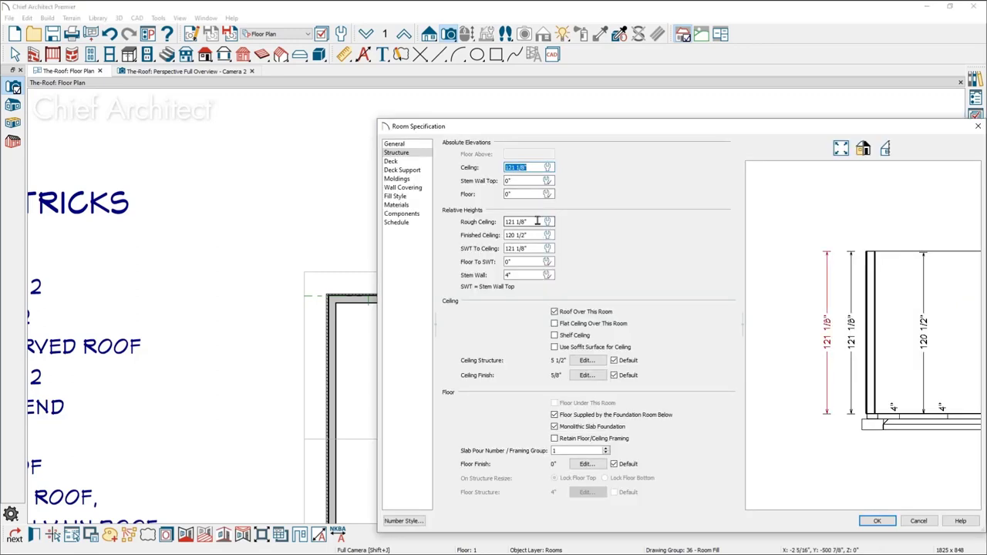
pyautogui.write('109 1/8')
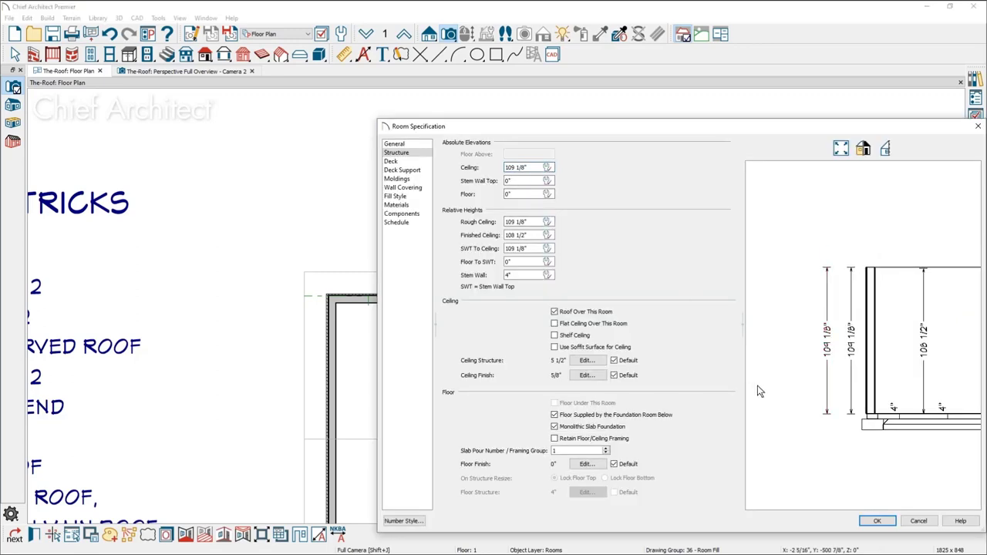
pyautogui.click(877, 522)
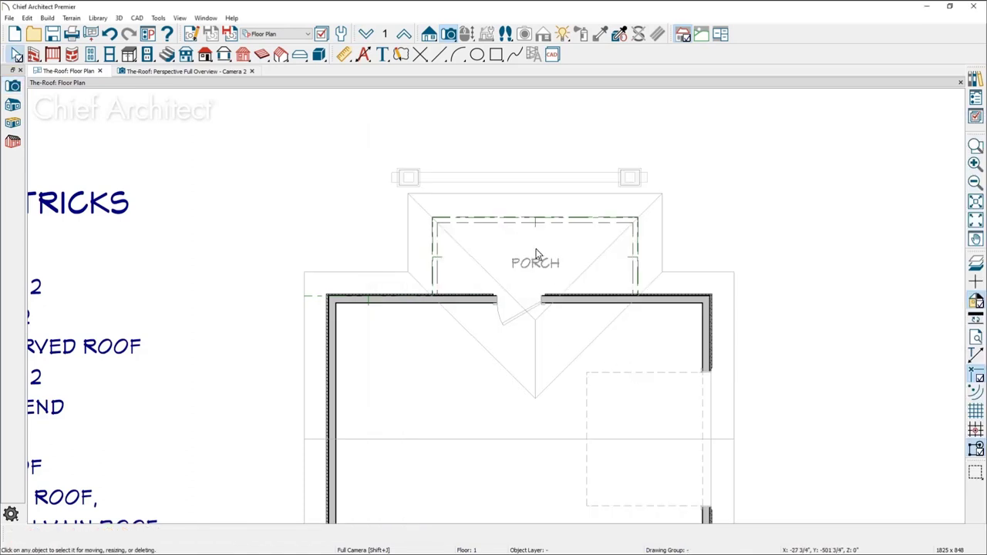
pyautogui.scroll(2, 539, 246)
pyautogui.moveTo(338, 126); pyautogui.dragTo(691, 208)
pyautogui.moveTo(517, 169); pyautogui.dragTo(537, 165)
pyautogui.click(686, 169)
pyautogui.scroll(2, 684, 176)
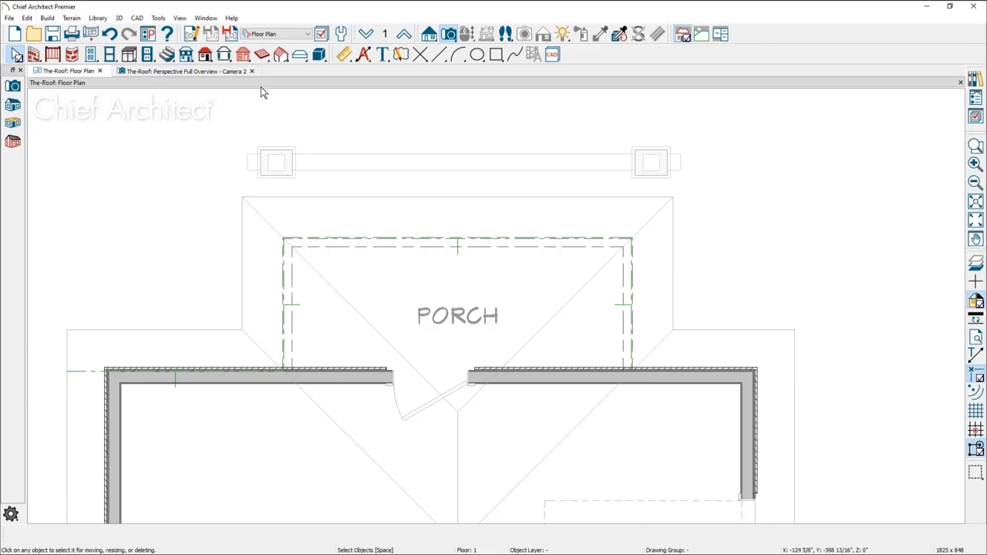
pyautogui.click(276, 162)
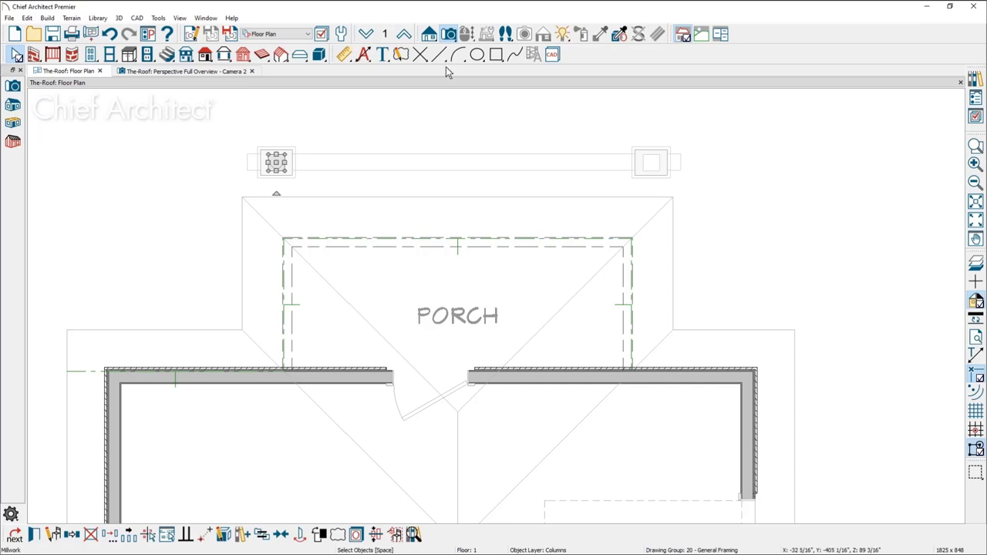
pyautogui.click(271, 116)
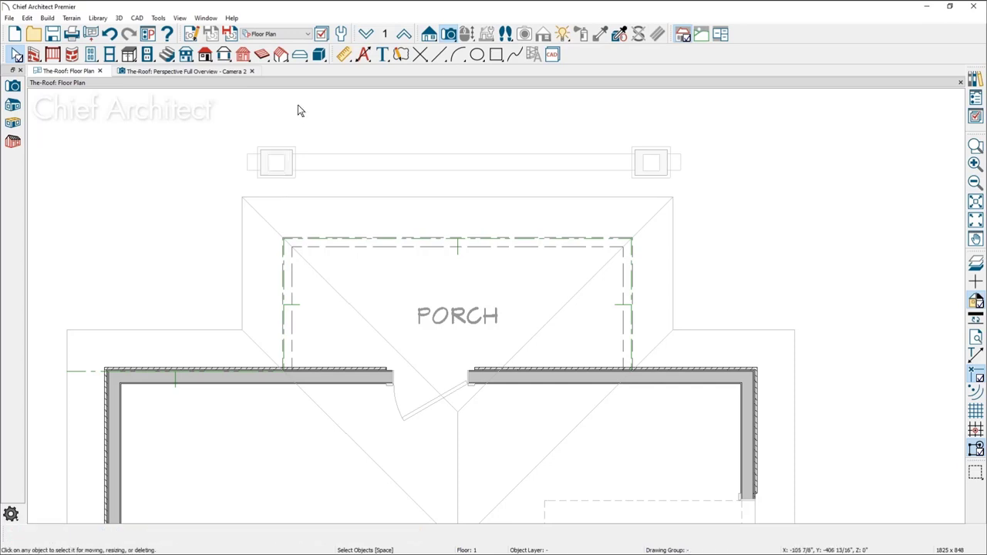
# - Place a framing post near the porch's front-left corner and turn on display of the Framing, Posts layer
pyautogui.click(244, 55)
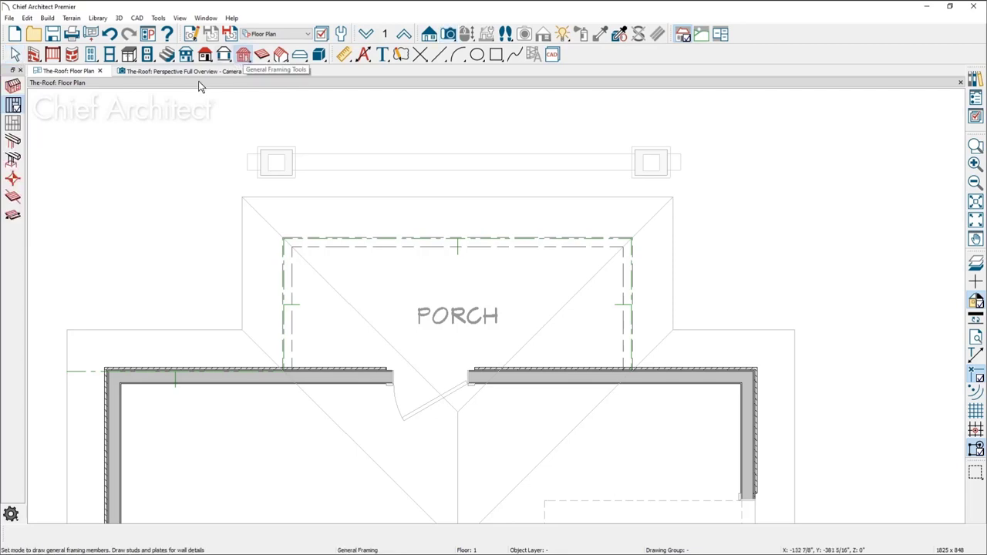
pyautogui.click(13, 142)
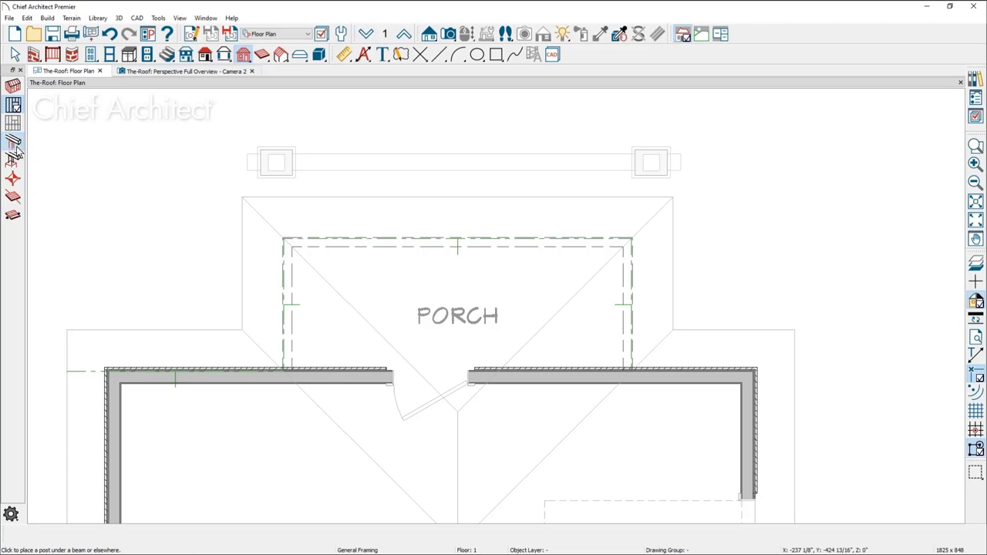
pyautogui.click(324, 216)
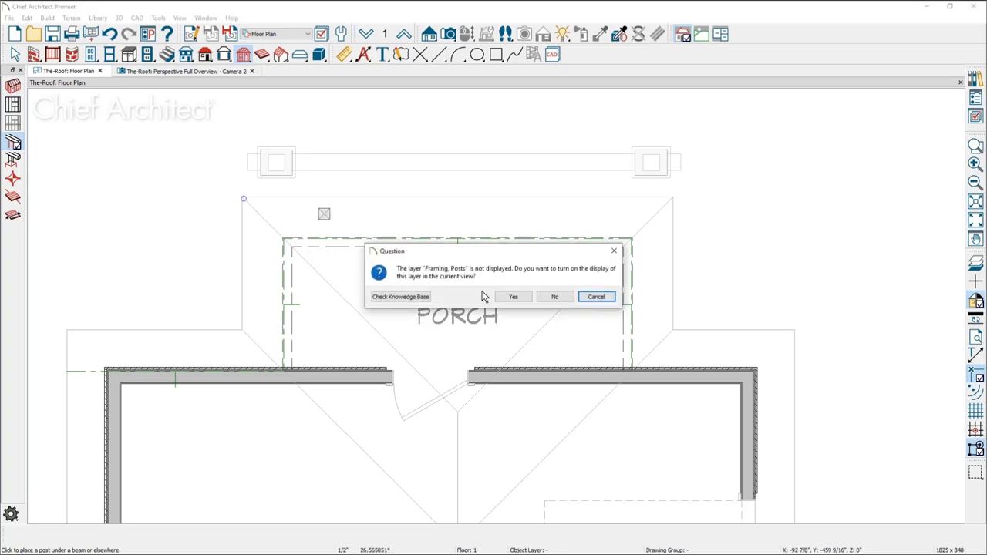
pyautogui.click(579, 297)
pyautogui.scroll(2, 346, 251)
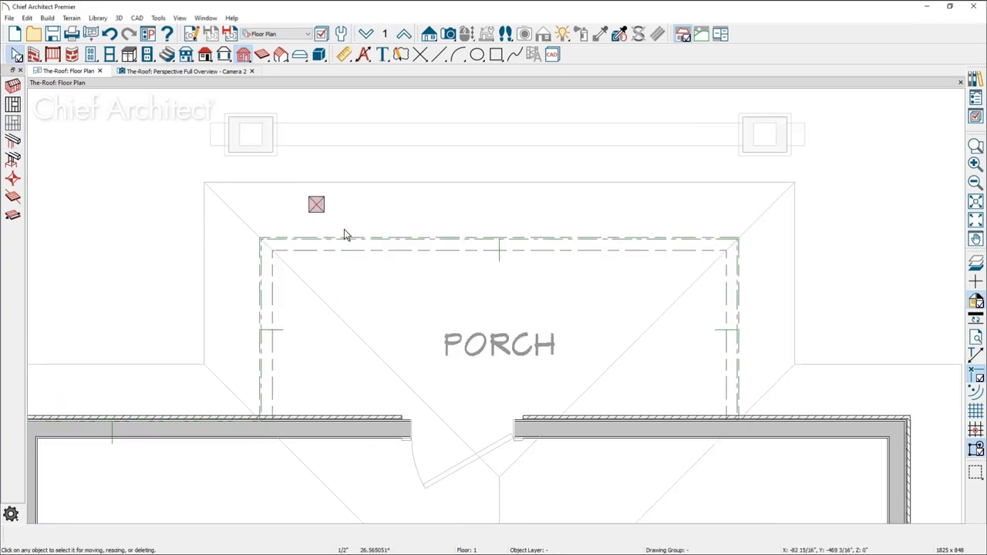
# - Set the post's Width 1 and Width 2 to 9 1/4" and move it onto the porch's front-left corner
pyautogui.click(321, 209)
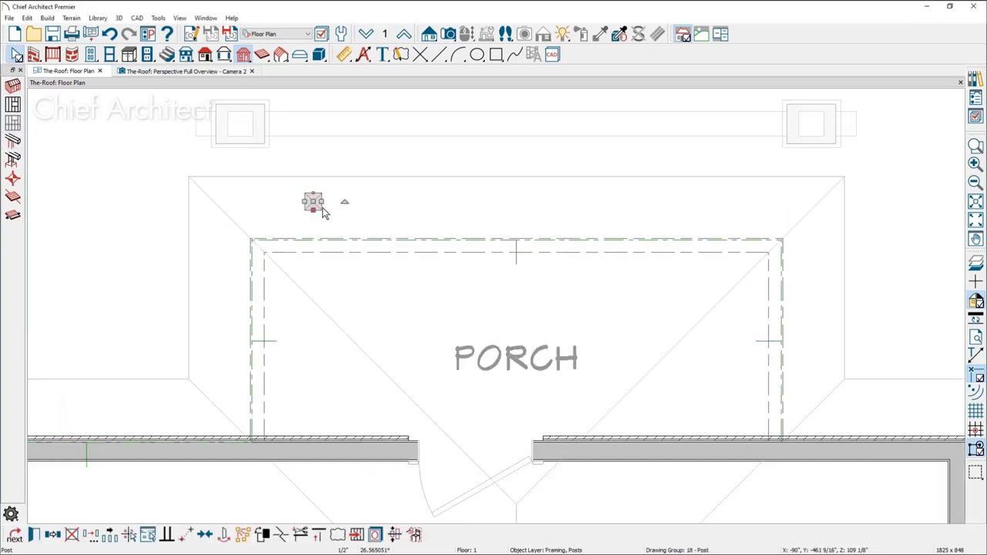
pyautogui.doubleClick(323, 205)
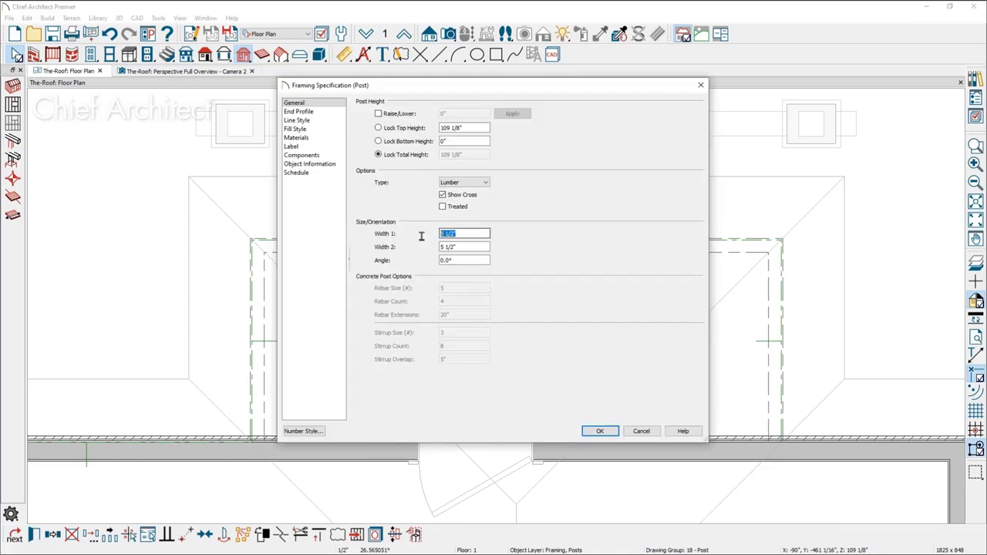
pyautogui.write('9 1/4')
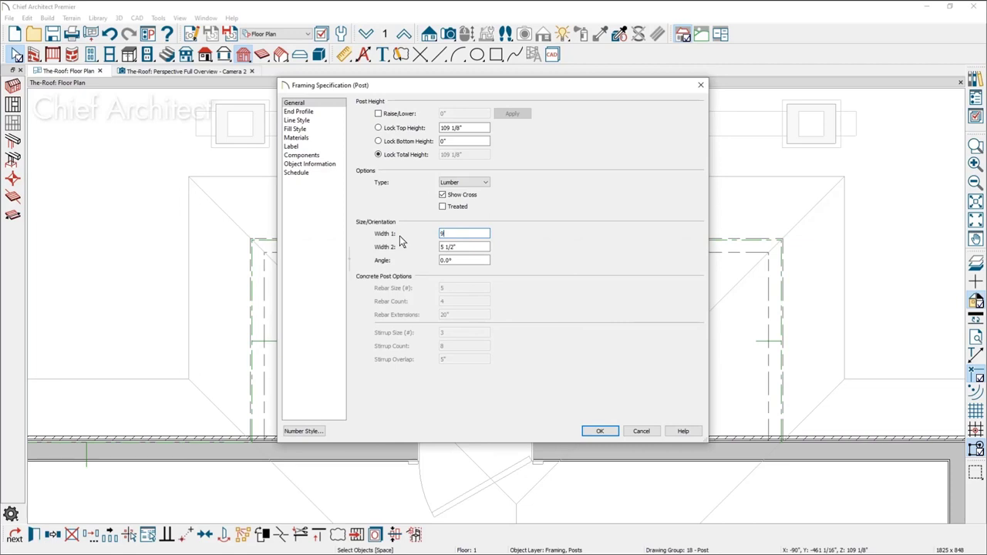
pyautogui.press('Tab')
pyautogui.write('9.25')
pyautogui.press('Tab')
pyautogui.click(601, 431)
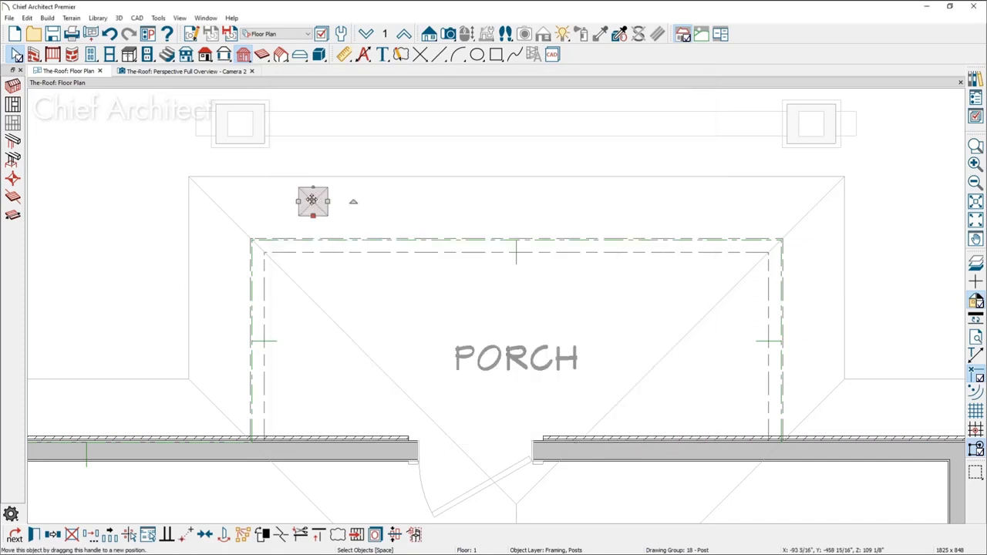
pyautogui.moveTo(311, 202); pyautogui.dragTo(260, 247)
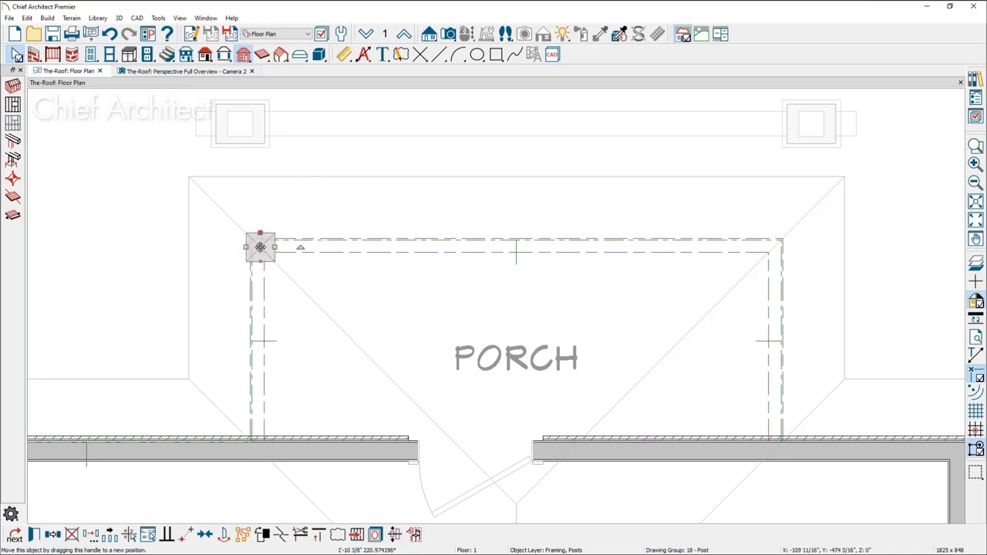
# - Create a cross section/elevation view through the porch looking toward the new corner post
pyautogui.click(449, 35)
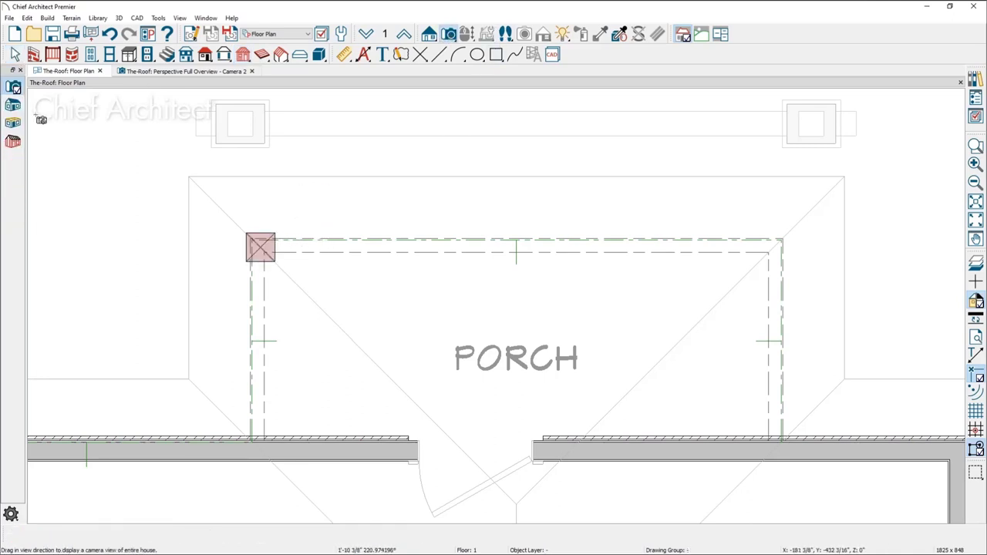
pyautogui.click(431, 35)
pyautogui.click(13, 108)
pyautogui.moveTo(342, 276)
pyautogui.mouseDown()
pyautogui.moveTo(111, 277)
pyautogui.moveTo(110, 287)
pyautogui.mouseUp()
pyautogui.scroll(5, 670, 210)
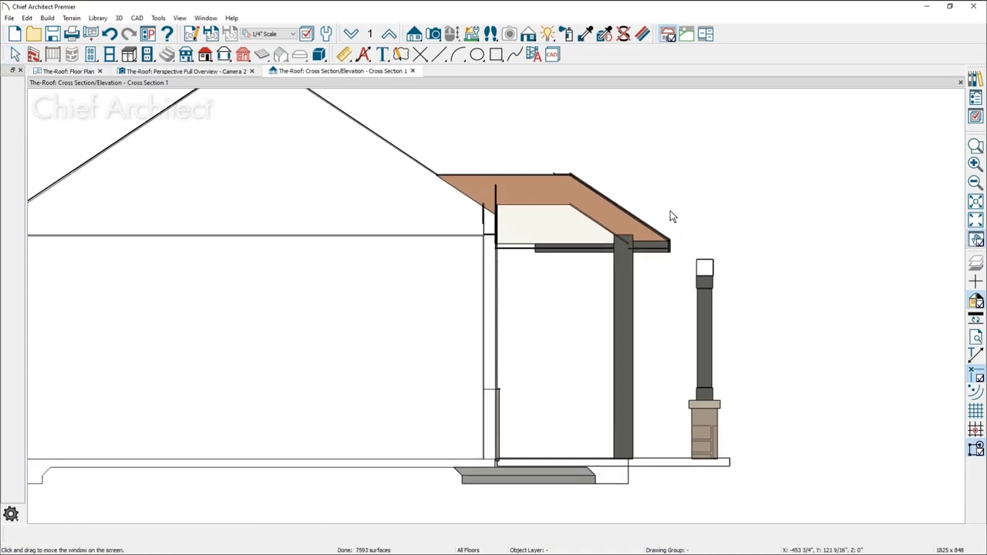
# - Lower the top of the porch post to the underside of the porch roof's eave
pyautogui.scroll(1, 634, 294)
pyautogui.click(617, 286)
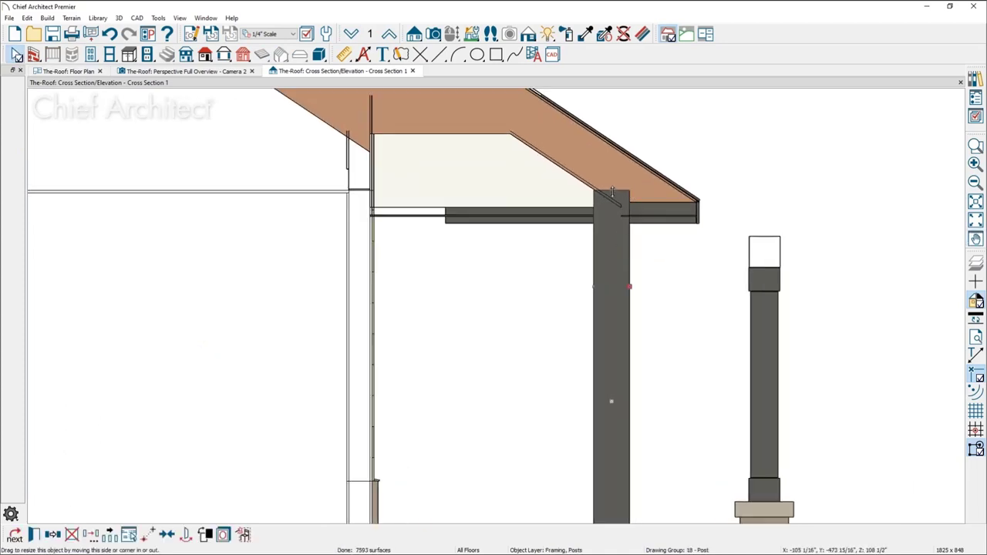
pyautogui.moveTo(608, 223); pyautogui.dragTo(608, 225)
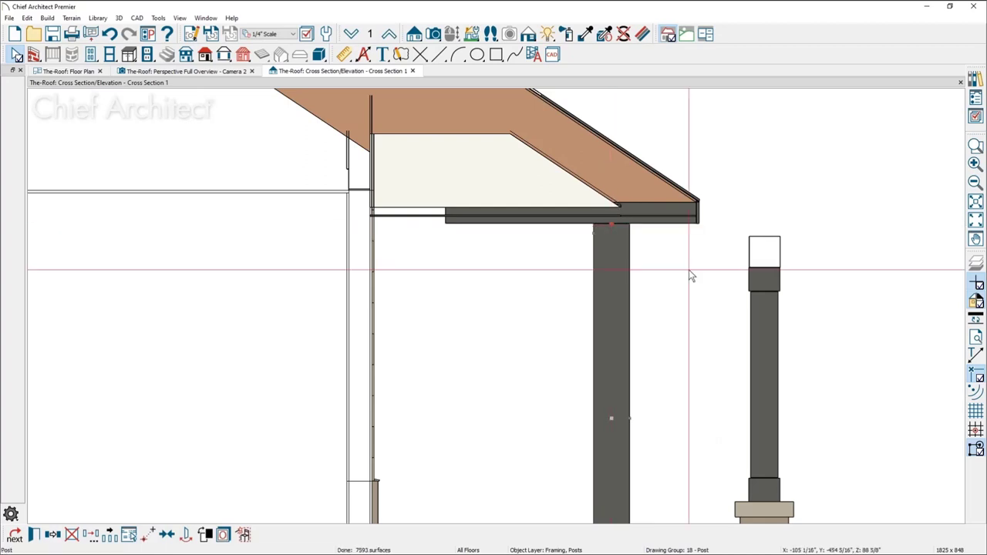
pyautogui.click(633, 275)
pyautogui.moveTo(622, 235); pyautogui.dragTo(575, 189, button='middle')
# - In the floor plan, mirror a copy of the post about the porch's center to the opposite front corner
pyautogui.click(77, 71)
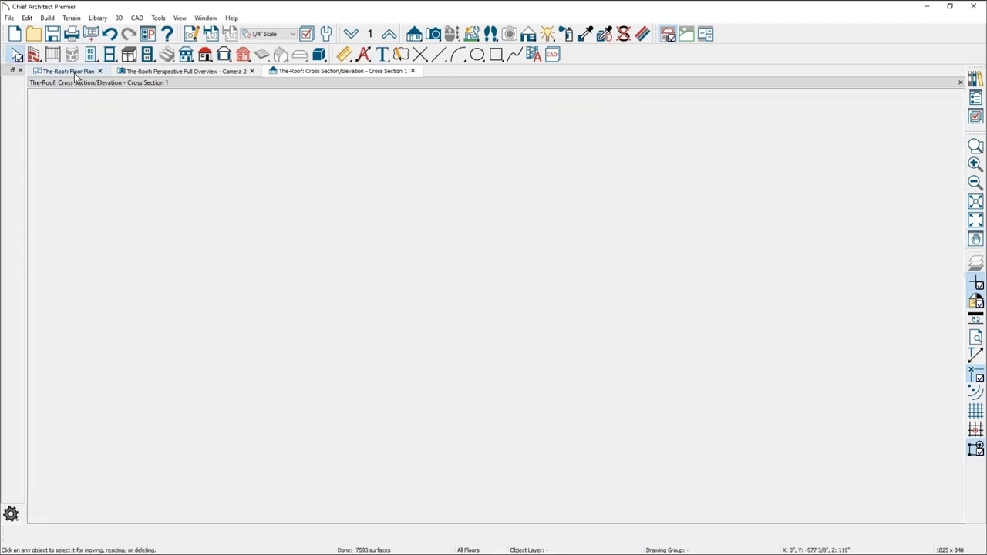
pyautogui.moveTo(225, 209); pyautogui.dragTo(294, 270)
pyautogui.click(33, 535)
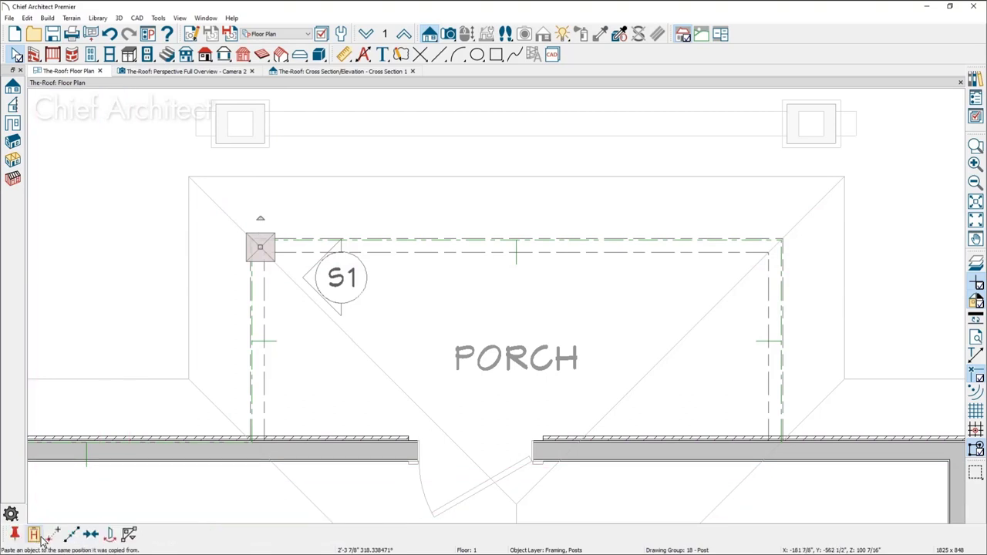
pyautogui.click(110, 535)
pyautogui.click(437, 298)
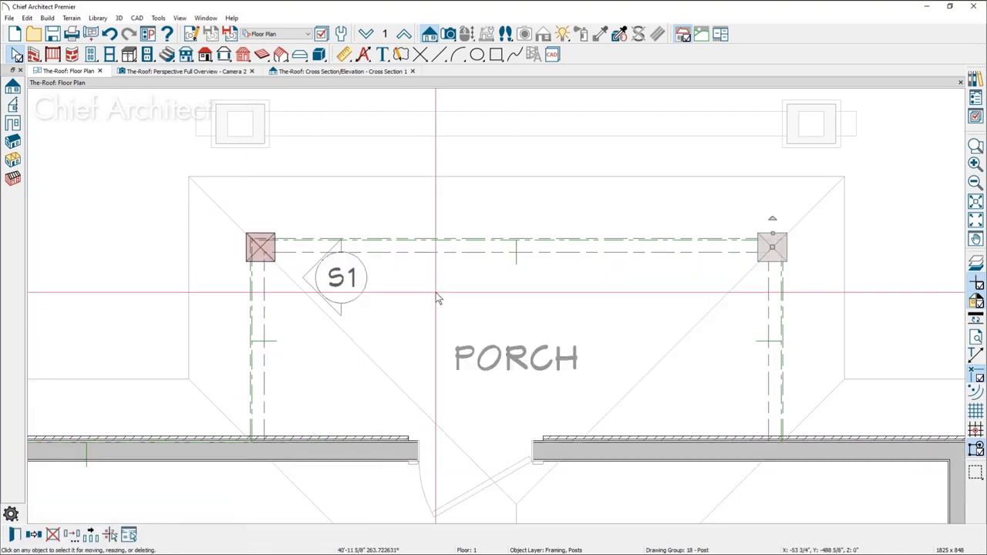
pyautogui.press('Escape')
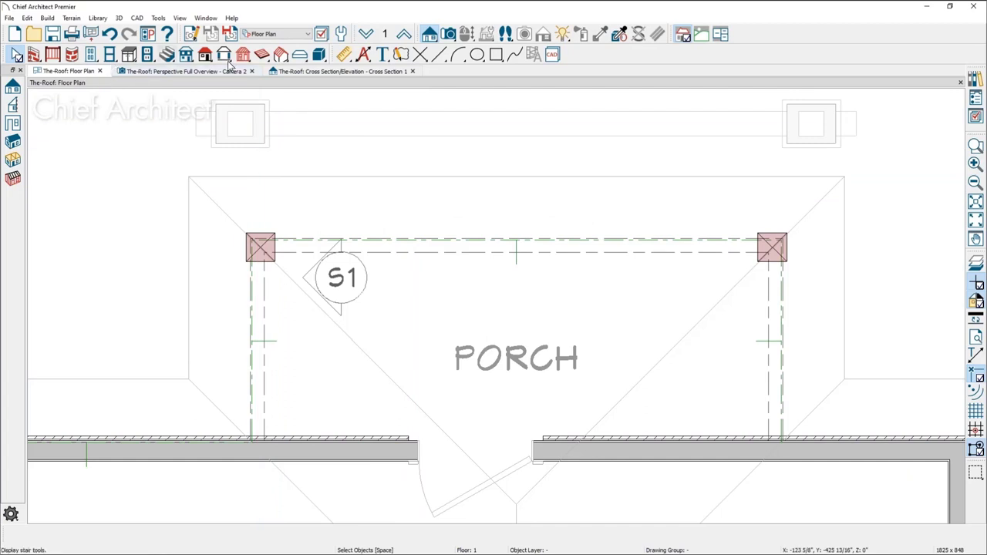
# - In the 3D view, raise the three porch roof planes together with a move of 12 in the Z direction
pyautogui.click(185, 71)
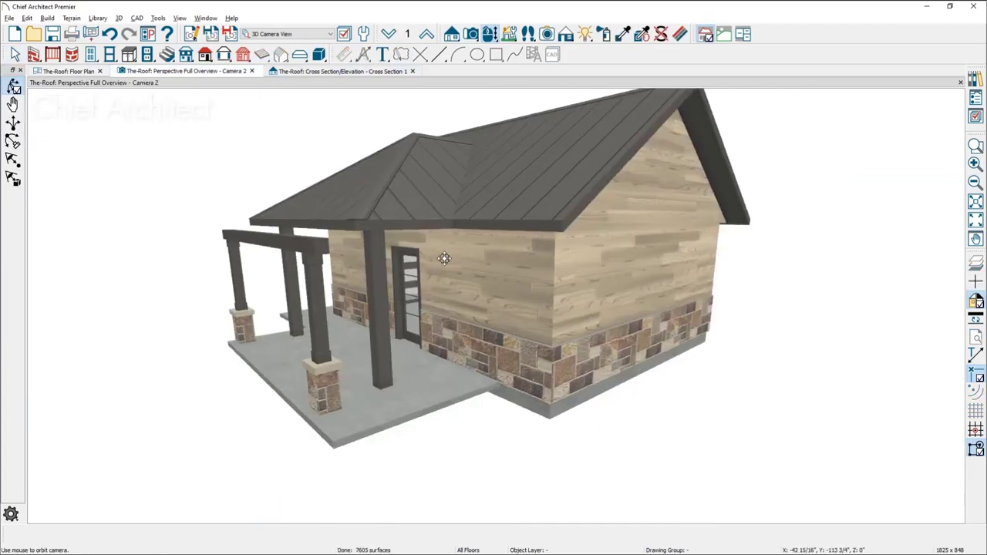
pyautogui.scroll(5, 412, 168)
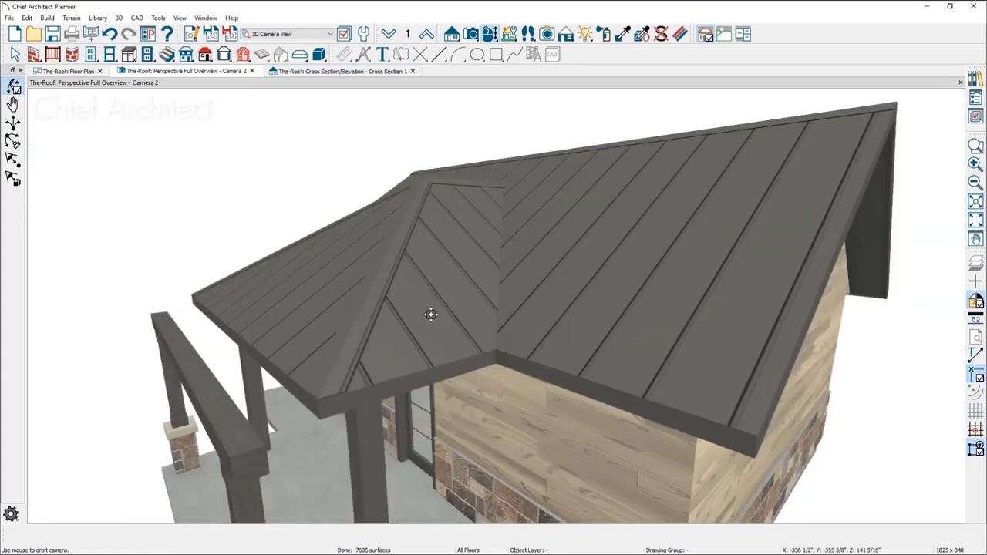
pyautogui.moveTo(431, 314); pyautogui.dragTo(507, 341)
pyautogui.click(507, 341)
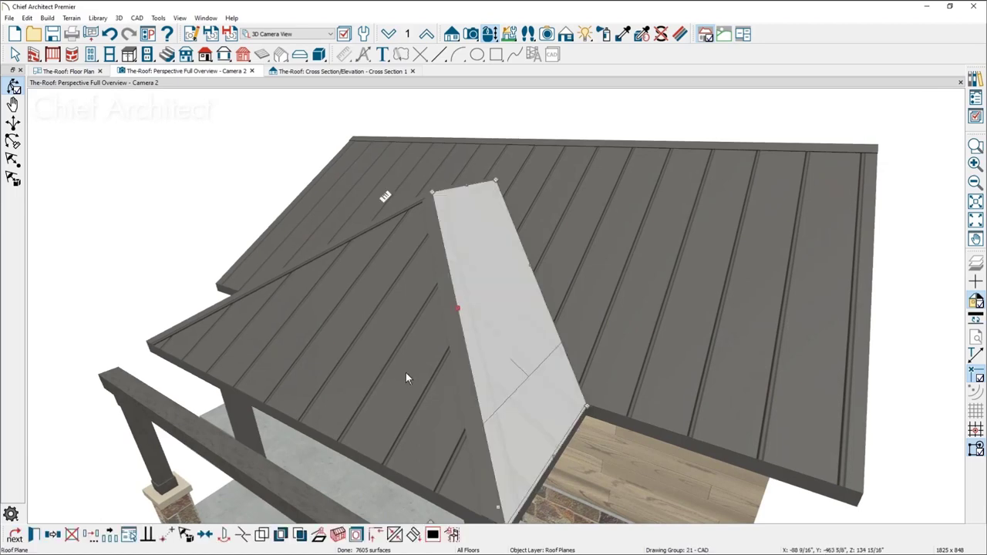
pyautogui.moveTo(441, 386); pyautogui.dragTo(524, 390)
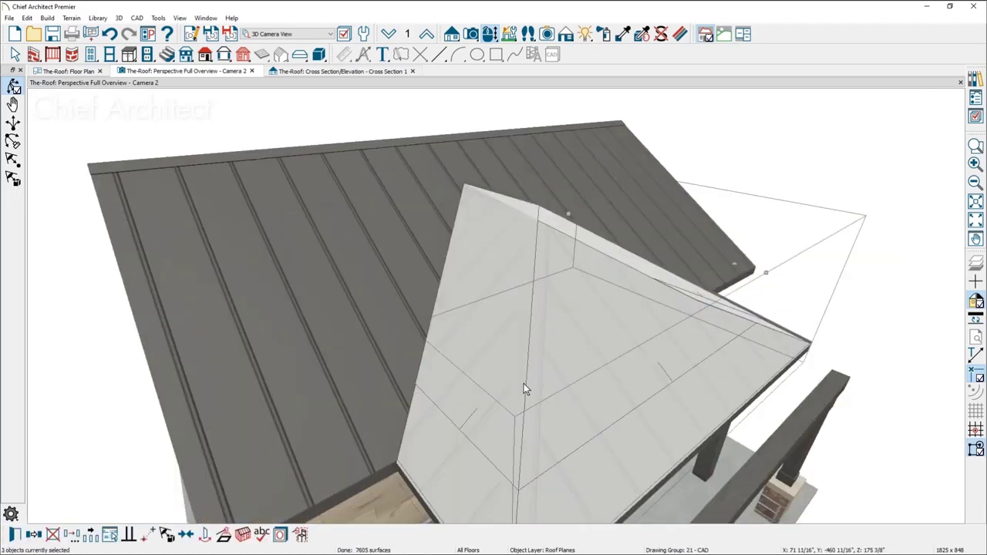
pyautogui.doubleClick(524, 389)
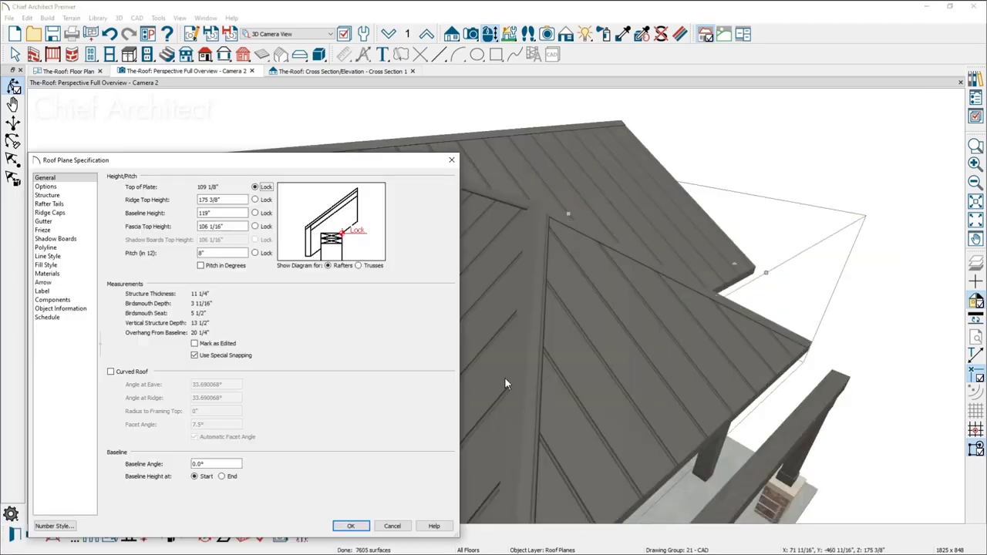
pyautogui.press('Escape')
pyautogui.click(72, 535)
pyautogui.click(554, 301)
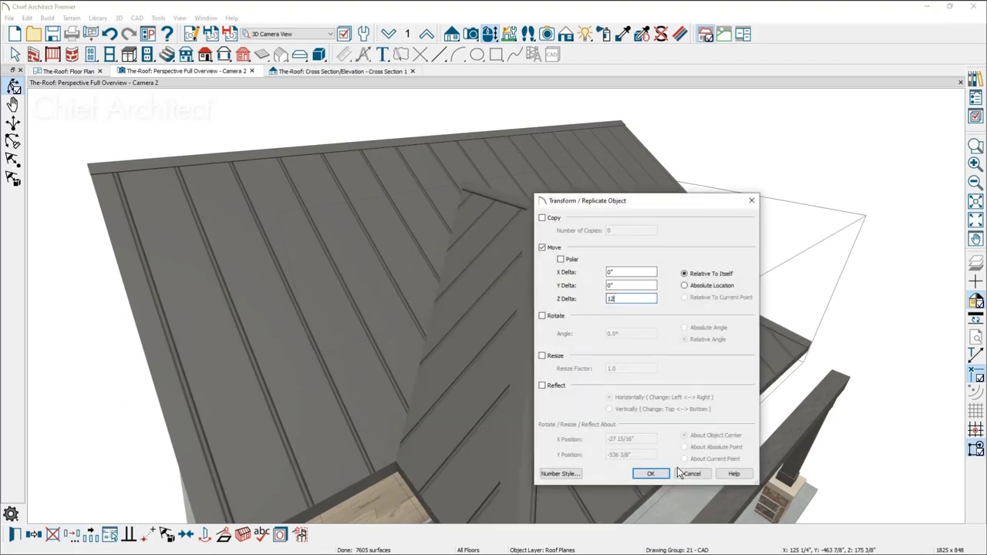
pyautogui.click(652, 475)
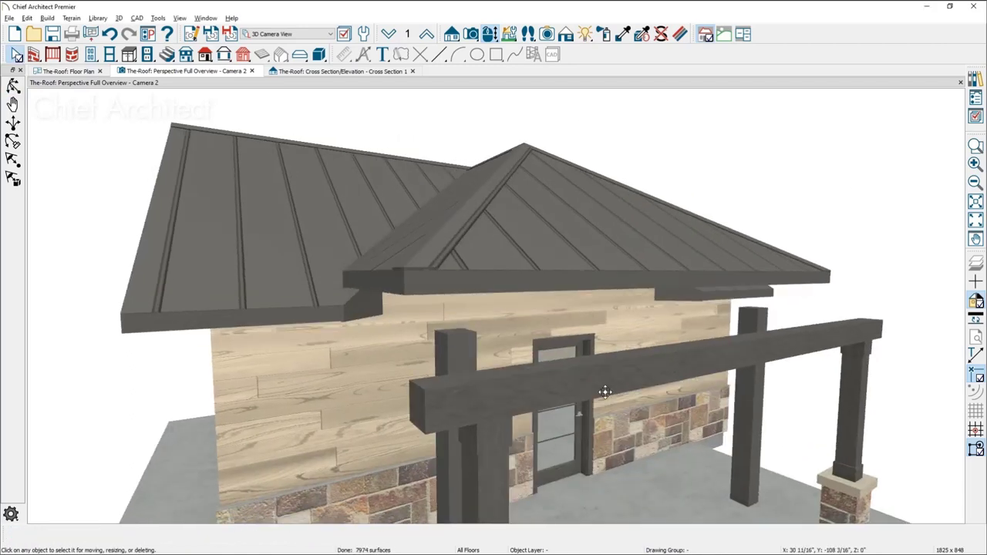
pyautogui.moveTo(598, 393); pyautogui.dragTo(477, 399, button='middle')
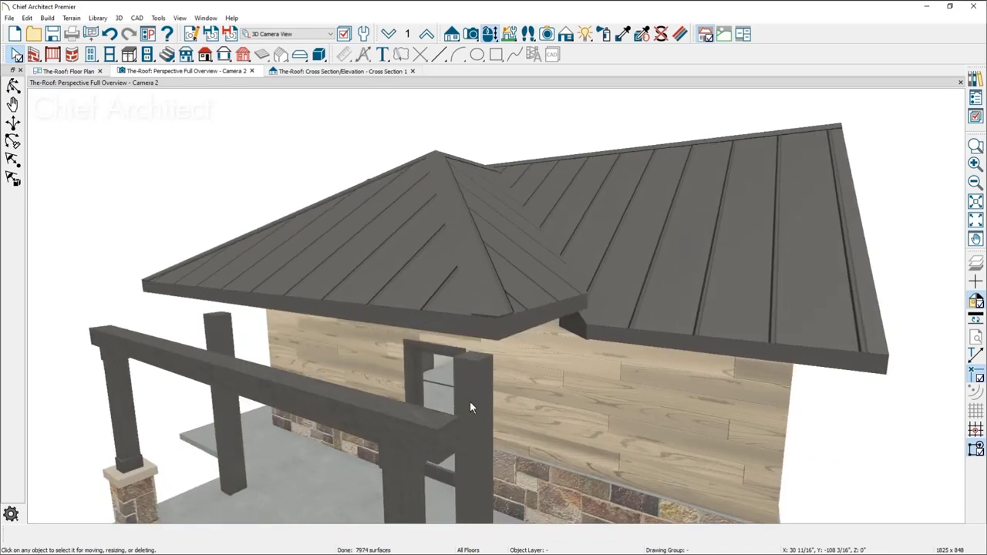
# - In the floor plan, draw a horizontal general framing member about 17'-4 3/8" long across the porch front and display its layer
pyautogui.click(438, 454)
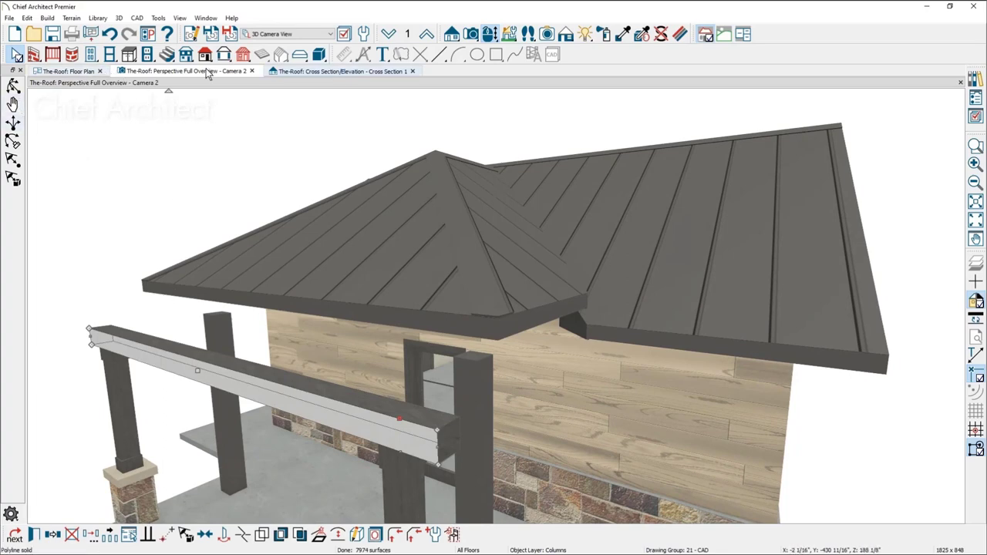
pyautogui.click(70, 71)
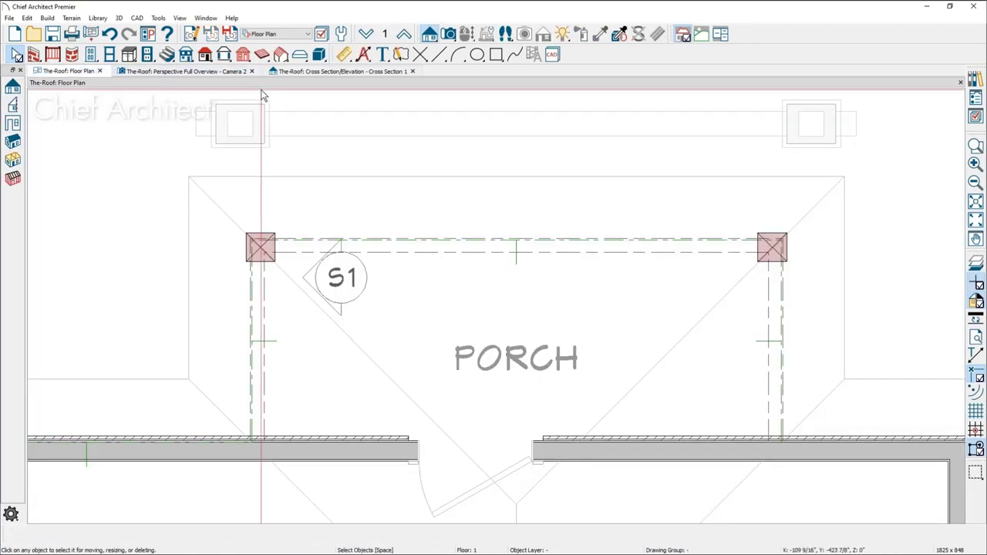
pyautogui.scroll(1, 274, 123)
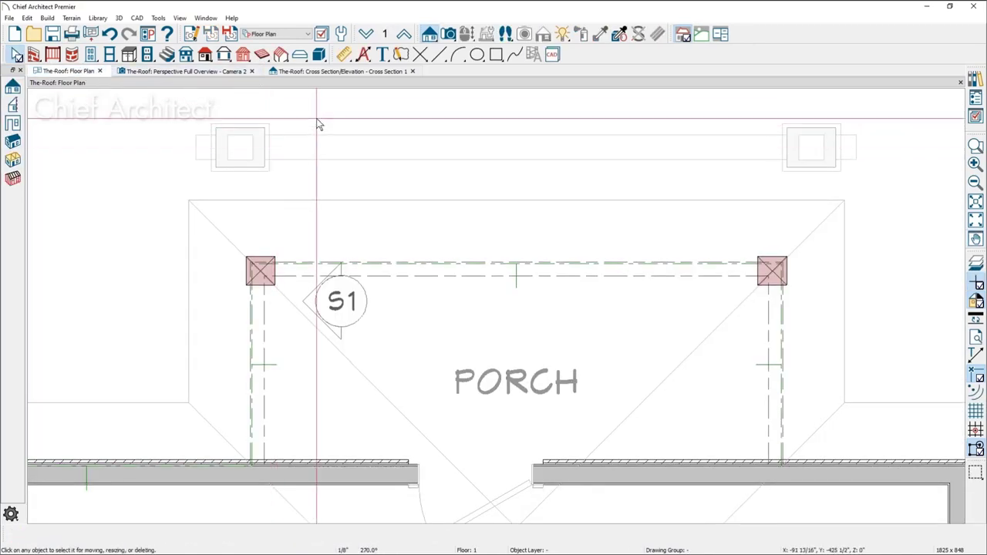
pyautogui.click(262, 54)
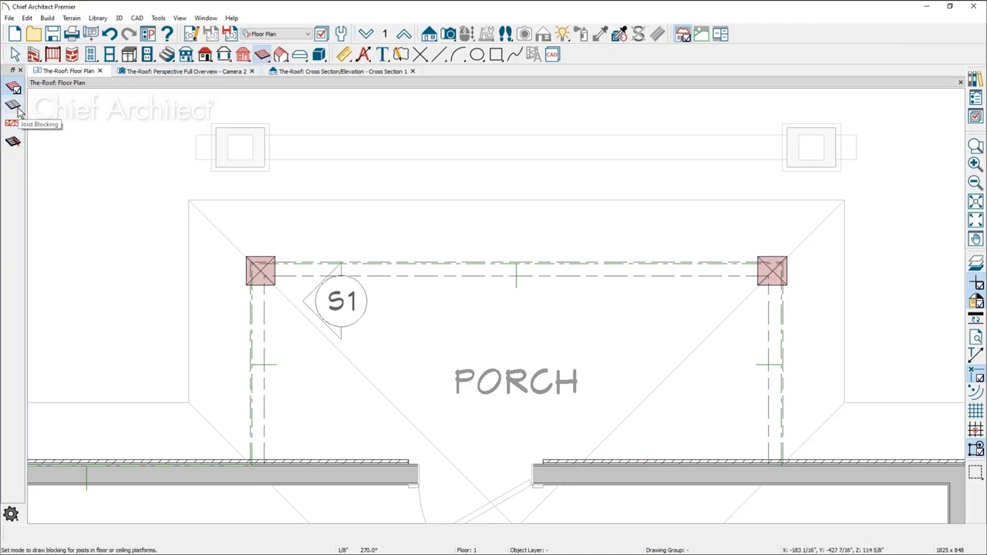
pyautogui.click(243, 54)
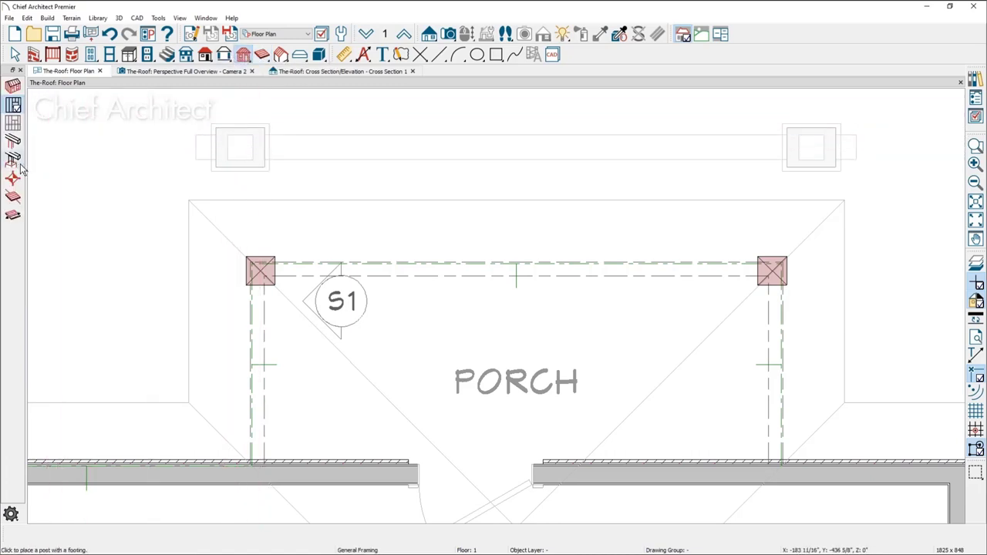
pyautogui.click(14, 108)
pyautogui.moveTo(190, 227); pyautogui.dragTo(843, 228)
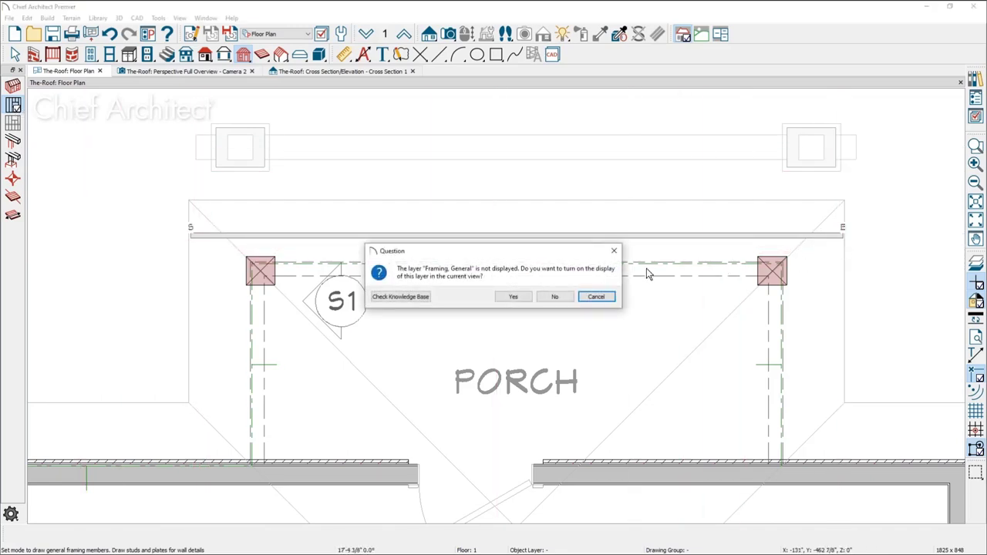
pyautogui.click(513, 297)
# - Move the S1 cross section camera to the right of the porch and view the porch from there in the section
pyautogui.click(498, 236)
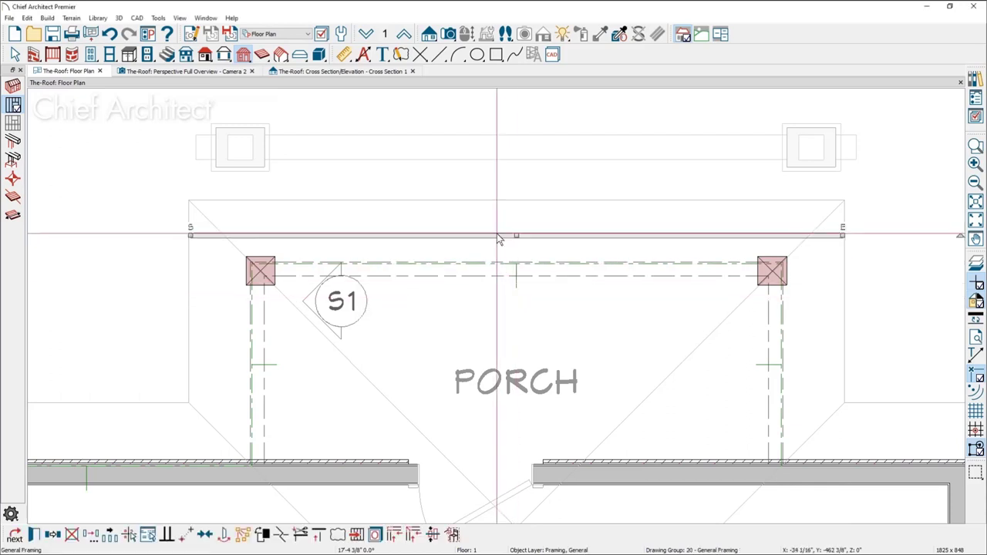
pyautogui.hotkey('ctrl', 'e')
pyautogui.moveTo(109, 301); pyautogui.dragTo(225, 300)
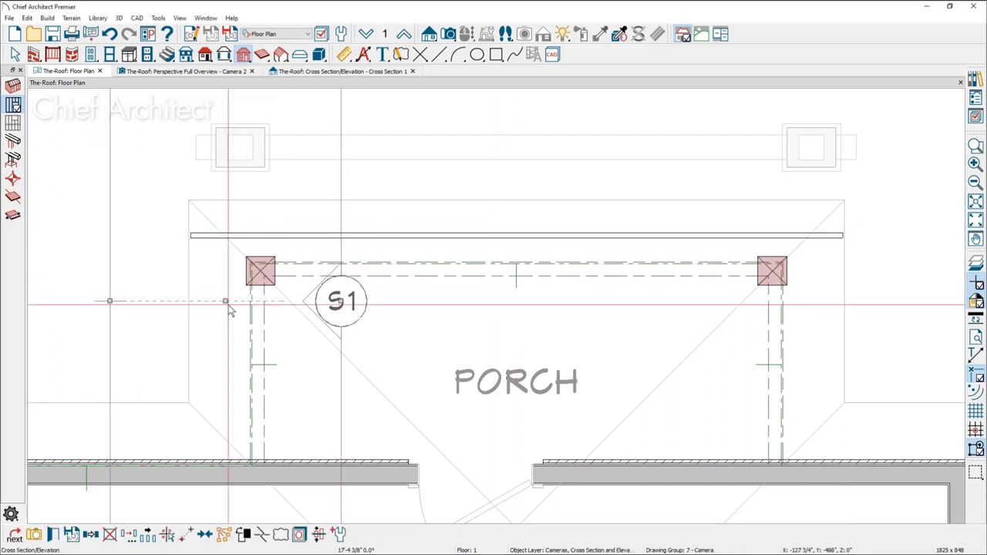
pyautogui.moveTo(340, 308)
pyautogui.mouseDown()
pyautogui.moveTo(332, 303)
pyautogui.moveTo(921, 299)
pyautogui.mouseUp()
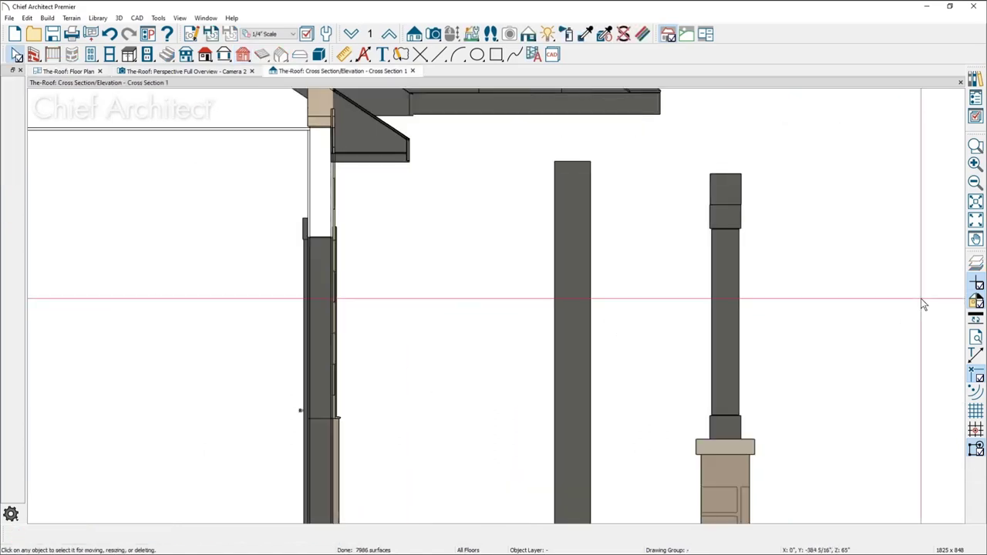
pyautogui.scroll(-2, 561, 262)
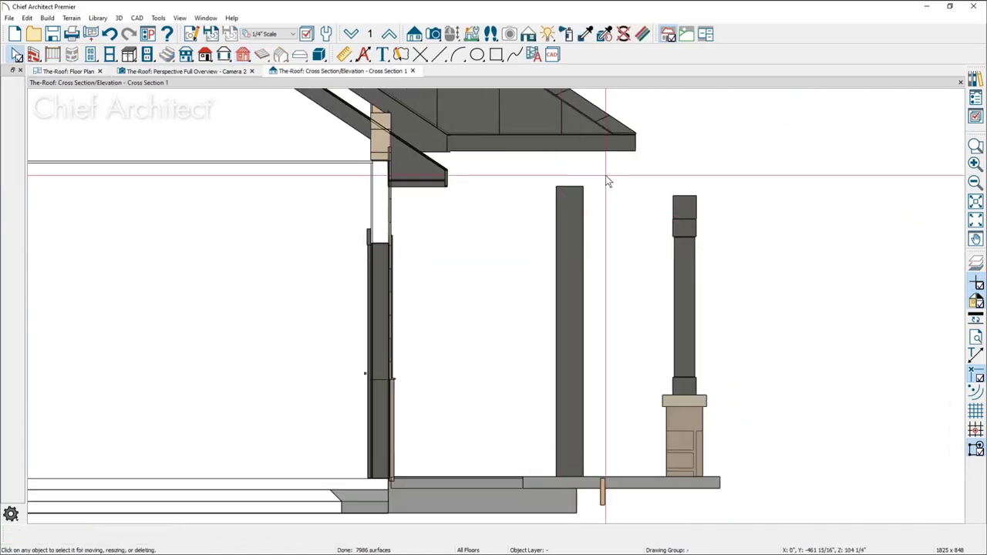
# - Filter the section view's layer display options by "FRA" to check the framing layers
pyautogui.click(976, 115)
pyautogui.click(749, 139)
pyautogui.write('FRA')
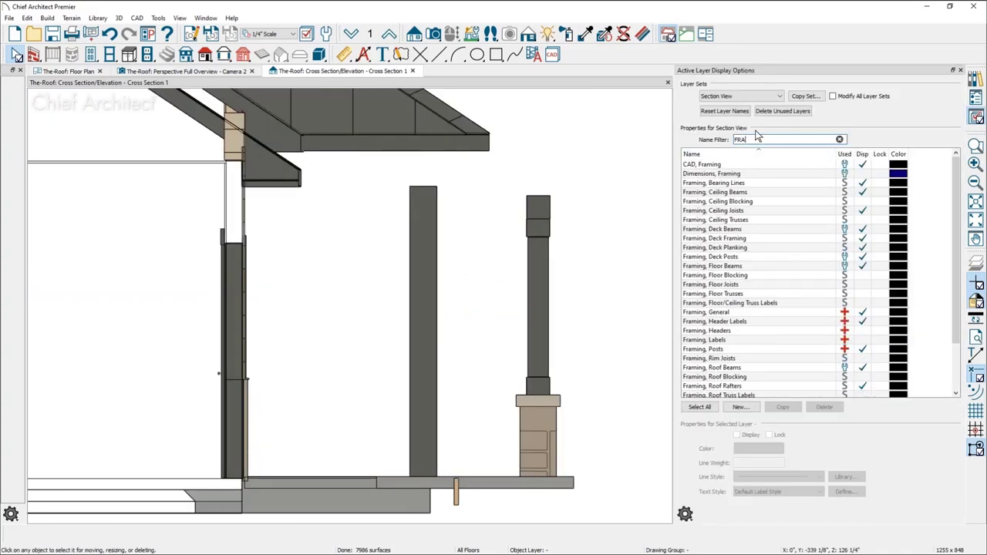
# - Raise the framing beam from the slab to the underside of the porch eave and widen it to match the post
pyautogui.click(428, 224)
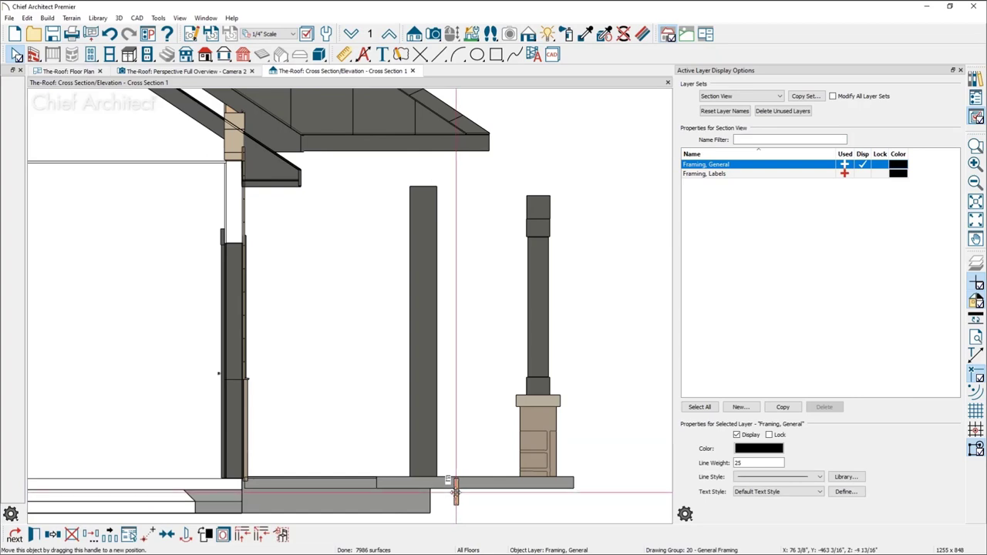
pyautogui.moveTo(432, 220); pyautogui.dragTo(432, 185)
pyautogui.scroll(4, 432, 185)
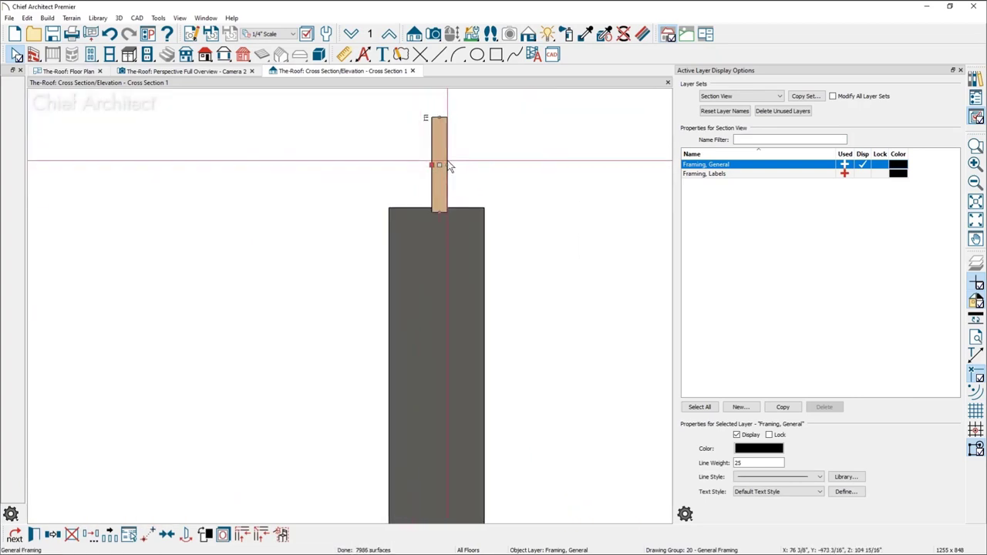
pyautogui.moveTo(448, 164); pyautogui.dragTo(440, 142)
pyautogui.scroll(-1, 443, 177)
# - Adjust the top of the porch post to meet the beam's underside and check the porch in the 3D view
pyautogui.click(441, 229)
pyautogui.moveTo(441, 202); pyautogui.dragTo(440, 178)
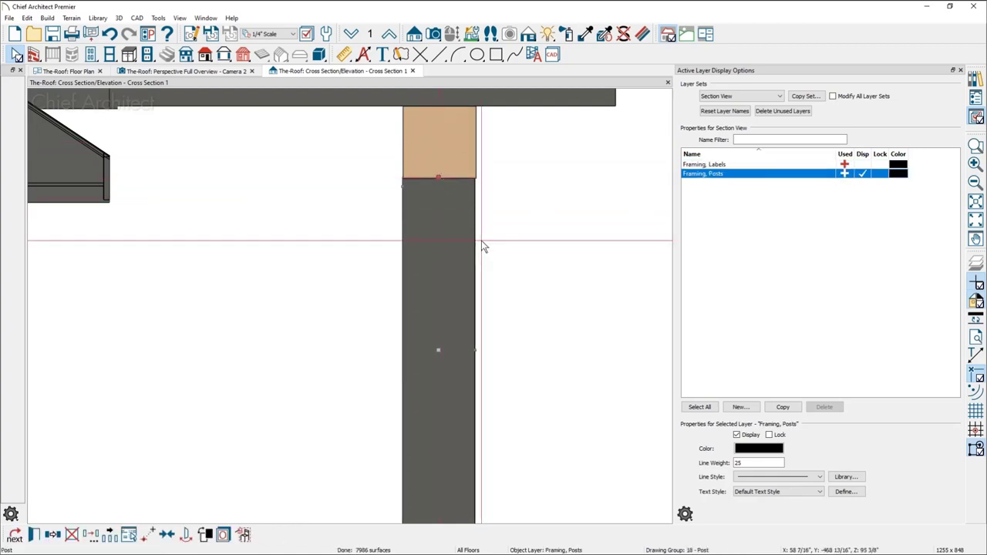
pyautogui.click(485, 246)
pyautogui.scroll(-4, 485, 246)
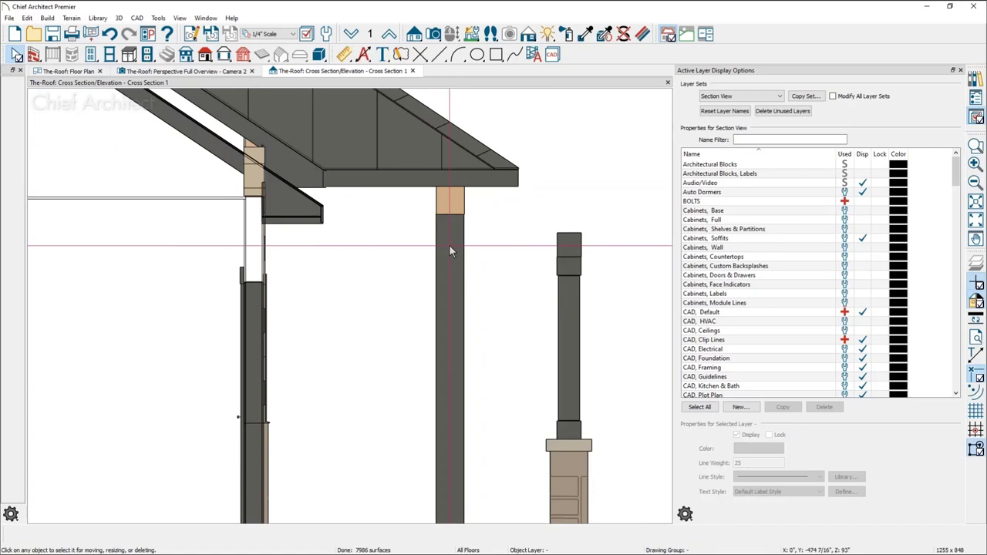
pyautogui.click(209, 71)
pyautogui.scroll(4, 297, 378)
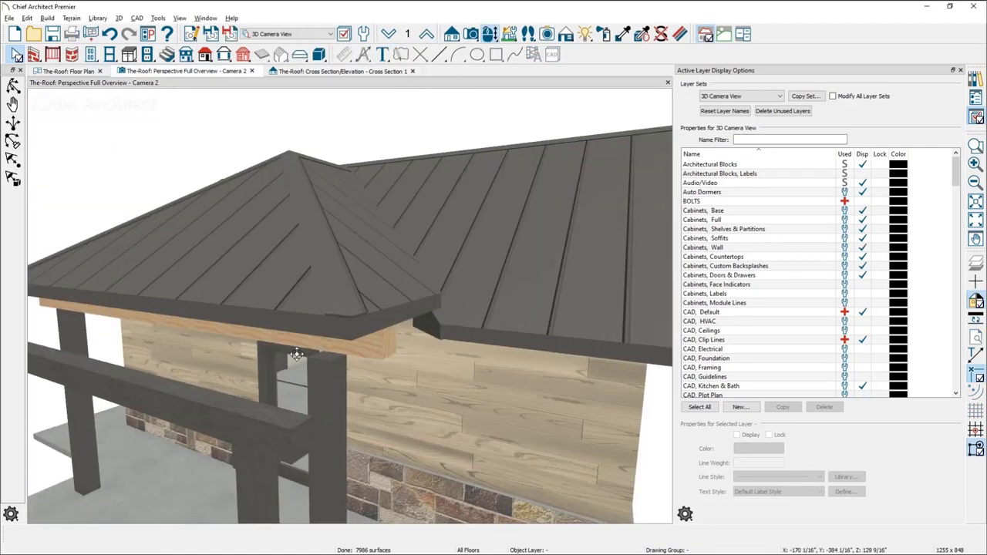
pyautogui.moveTo(335, 354); pyautogui.dragTo(416, 313, button='middle')
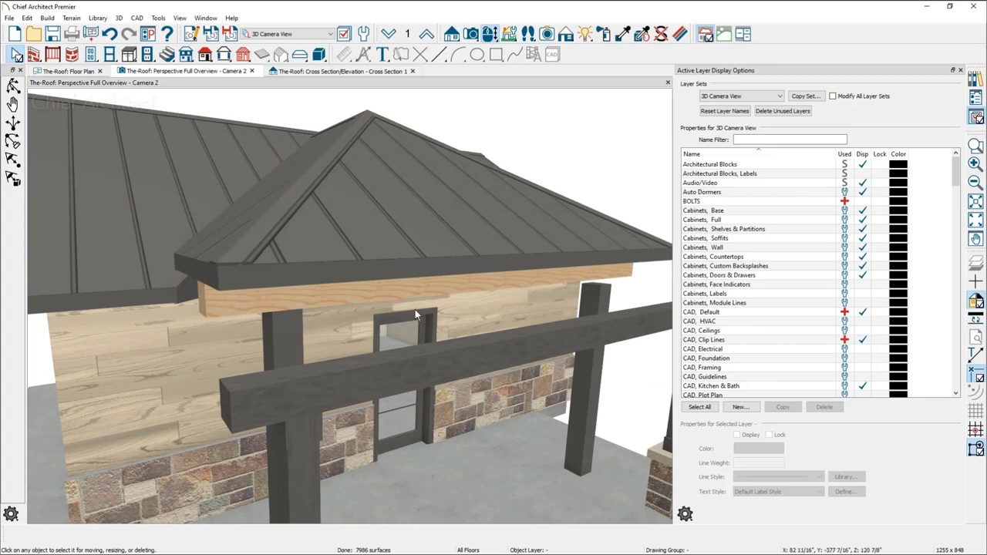
pyautogui.scroll(-3, 415, 309)
pyautogui.moveTo(415, 309); pyautogui.dragTo(384, 302, button='middle')
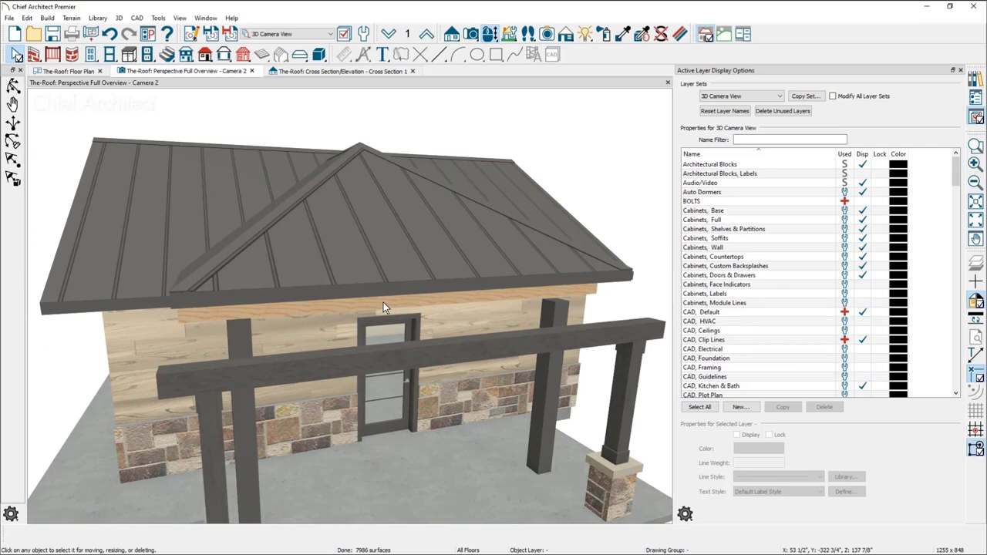
# - In the floor plan, paste a copy of the front beam and turn it perpendicular along the porch's right side
pyautogui.click(77, 73)
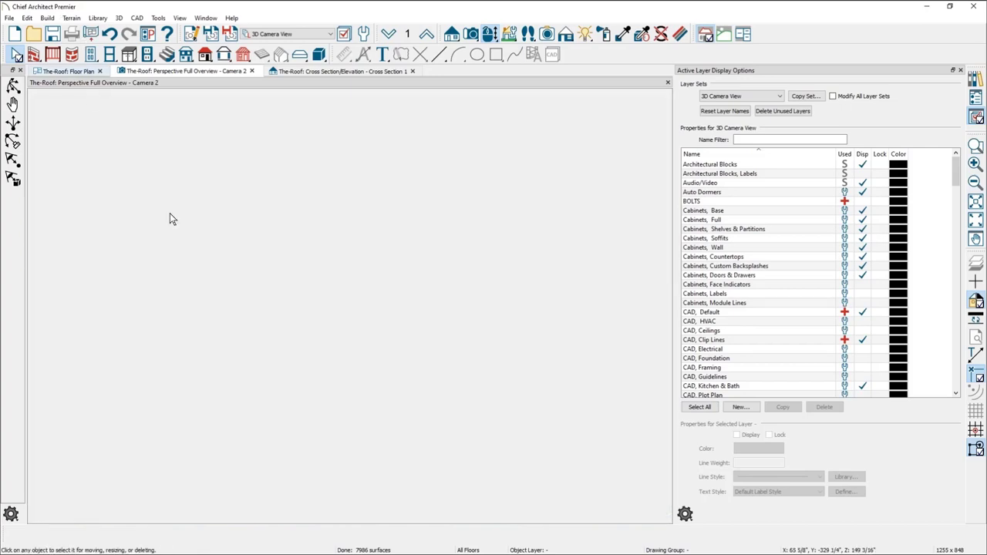
pyautogui.click(169, 221)
pyautogui.hotkey('ctrl', 'c')
pyautogui.hotkey('ctrl', 'v')
pyautogui.scroll(-1, 382, 167)
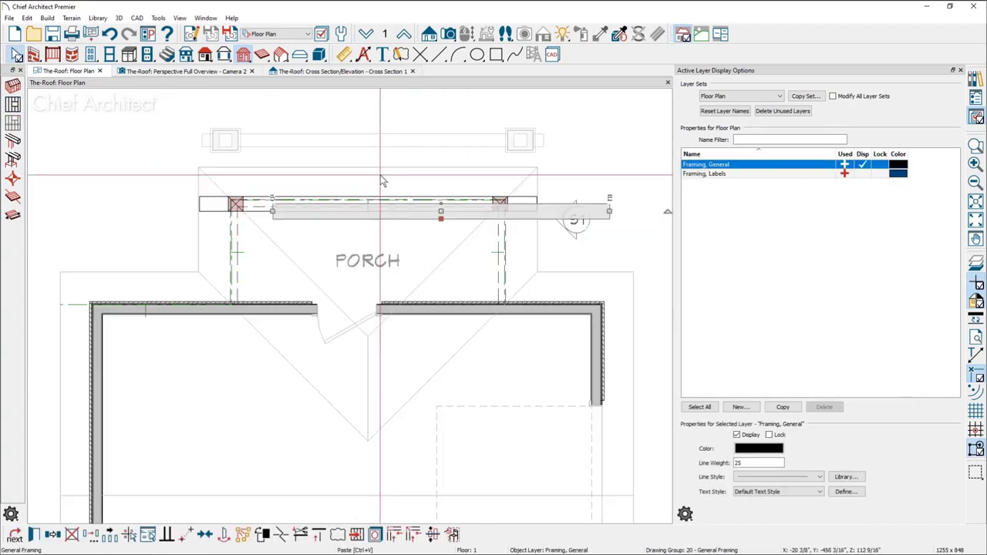
pyautogui.moveTo(440, 219); pyautogui.dragTo(501, 145)
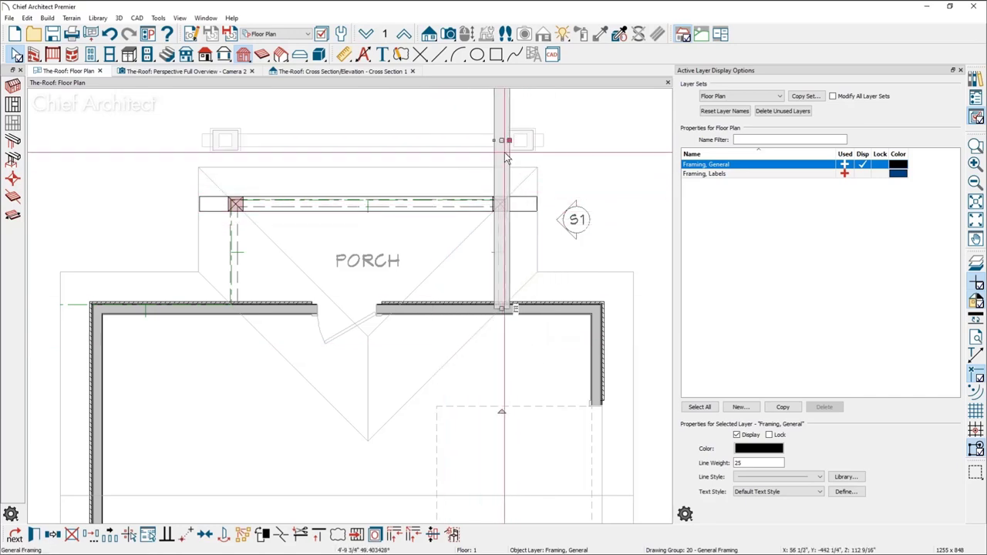
# - Shorten the copied side beam so it runs only from the house wall to the front beam
pyautogui.scroll(-3, 503, 154)
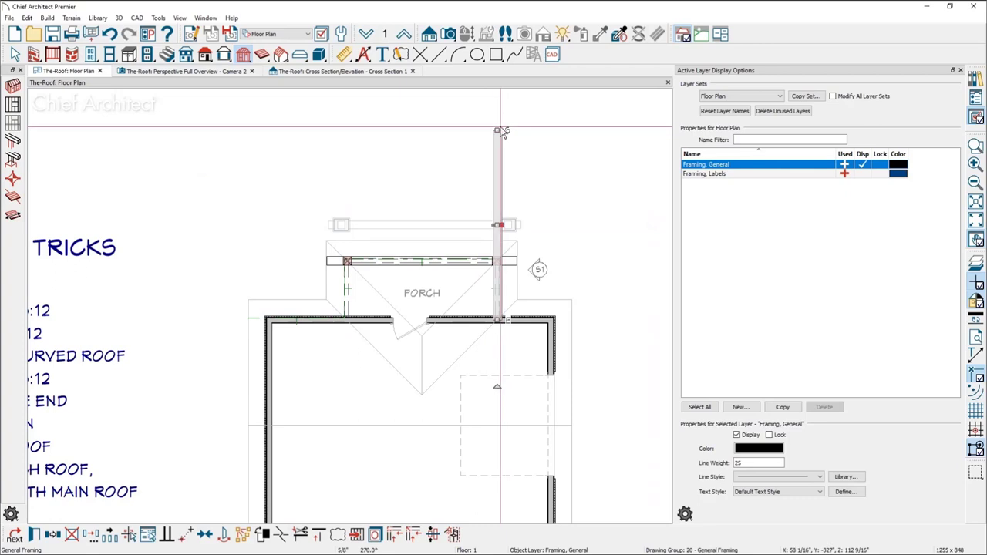
pyautogui.moveTo(498, 317); pyautogui.dragTo(496, 263)
pyautogui.press('Delete')
# - Examine how the side beam meets the front beam, wall and roof in the cross section and 3D views
pyautogui.hotkey('ctrl', 'Tab')
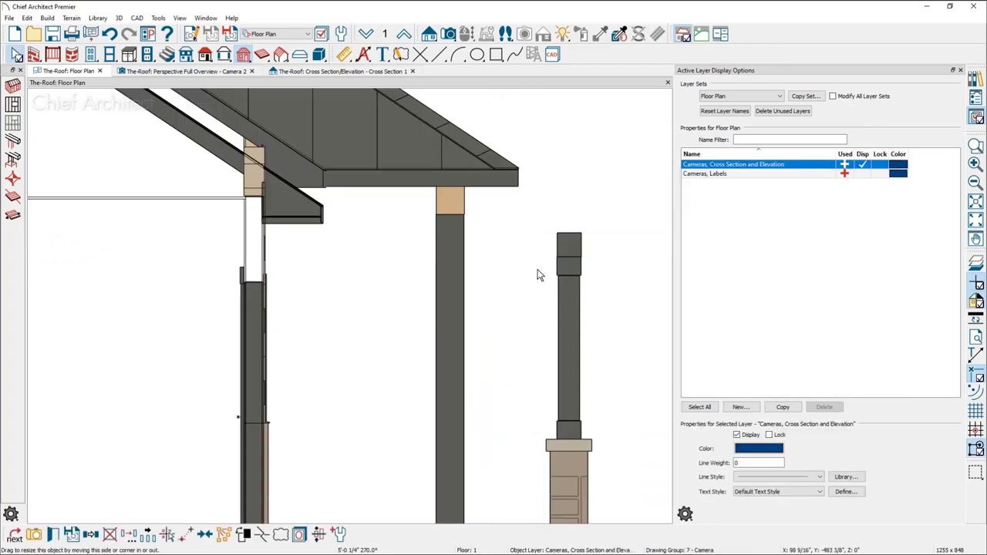
pyautogui.moveTo(403, 344); pyautogui.dragTo(396, 354)
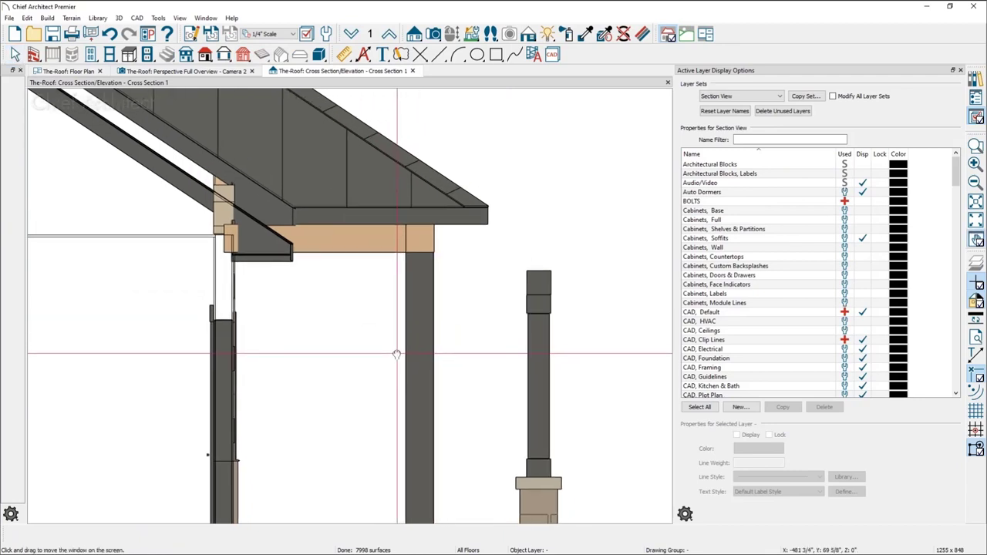
pyautogui.press('space')
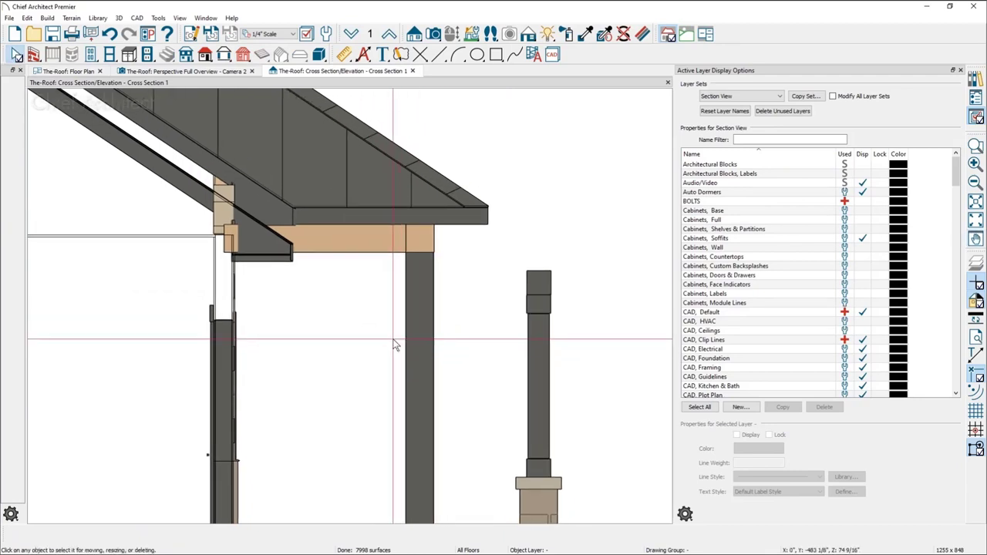
pyautogui.click(202, 70)
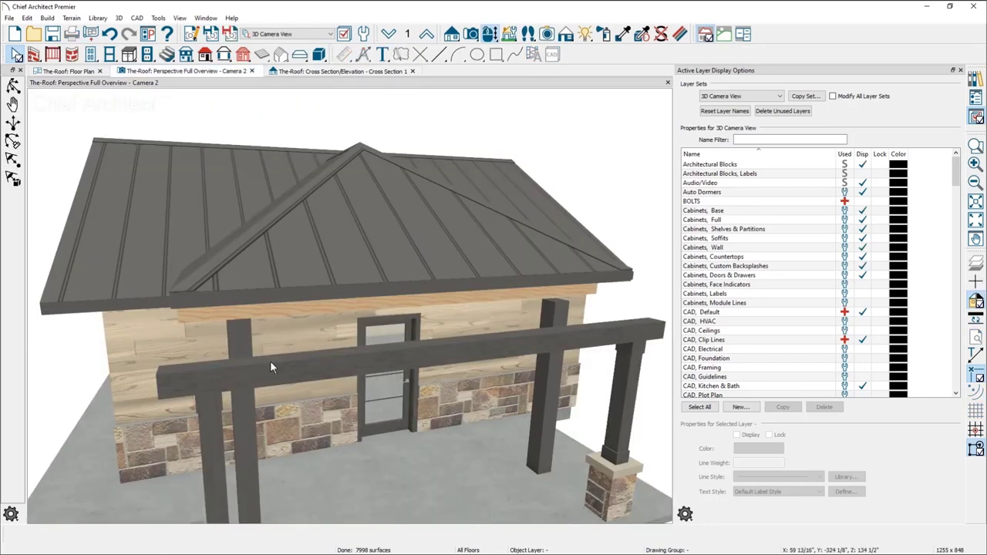
pyautogui.scroll(-3, 270, 360)
pyautogui.moveTo(270, 360); pyautogui.dragTo(307, 351, button='middle')
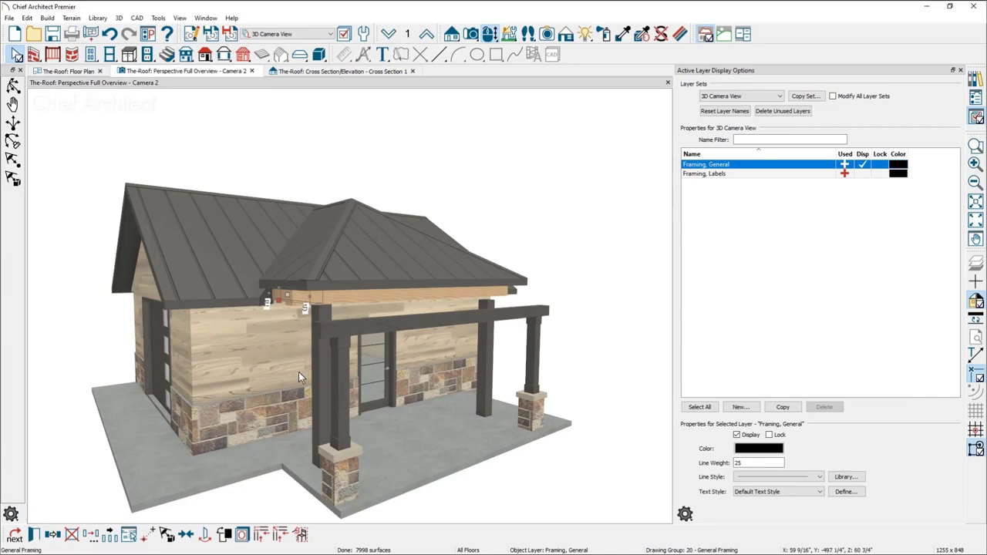
# - Examine the porch posts, beams and hip roof from several angles in the 3D view
pyautogui.moveTo(297, 368); pyautogui.dragTo(384, 312, button='middle')
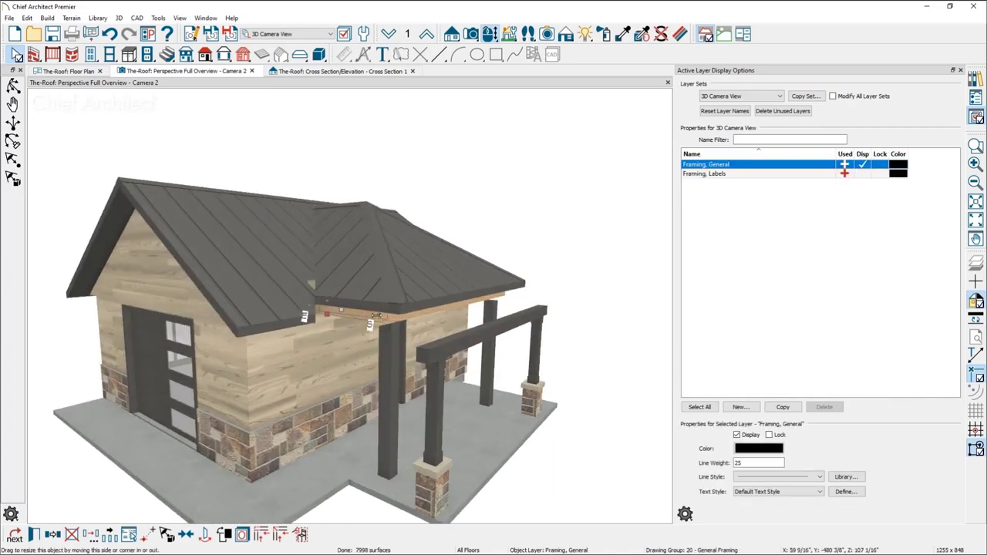
pyautogui.press('Escape')
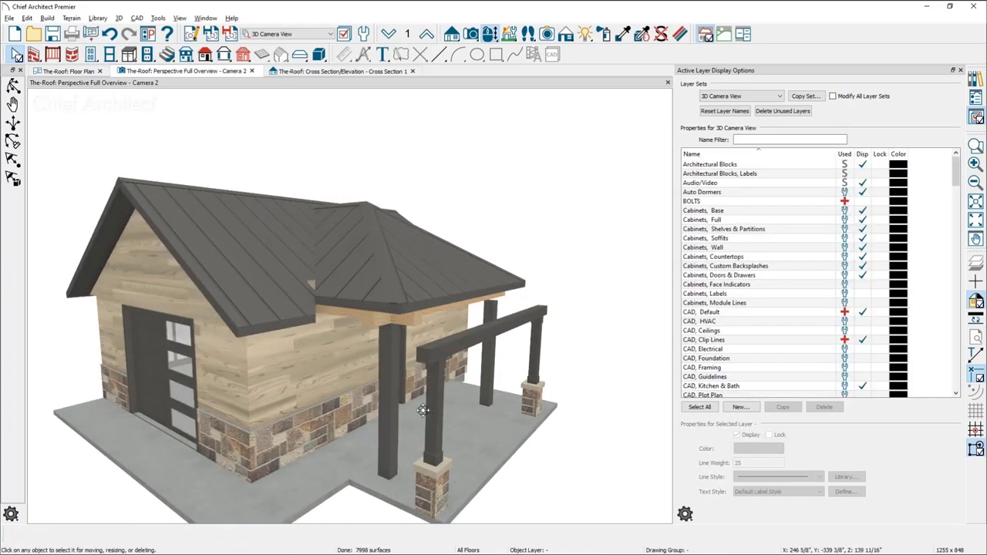
pyautogui.moveTo(422, 411); pyautogui.dragTo(418, 416, button='middle')
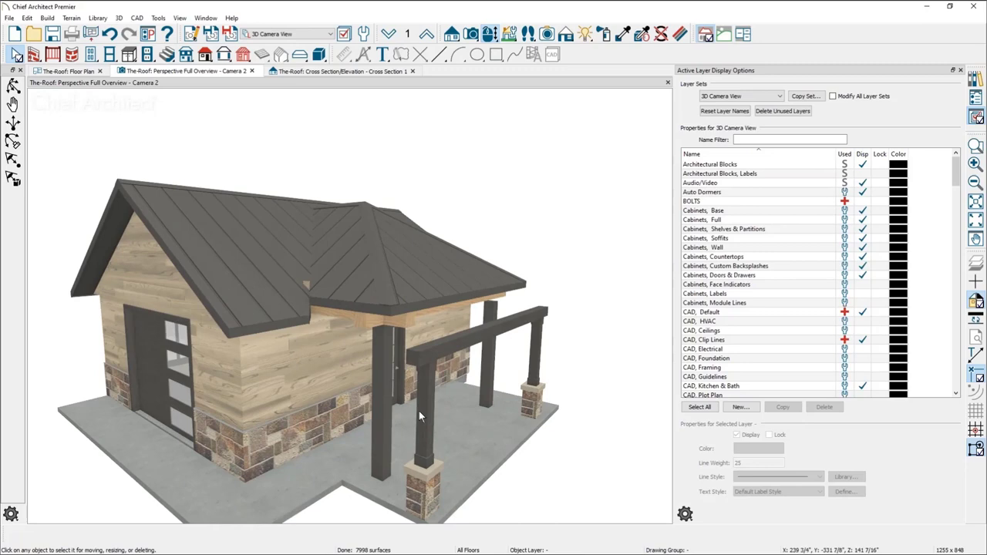
pyautogui.click(456, 343)
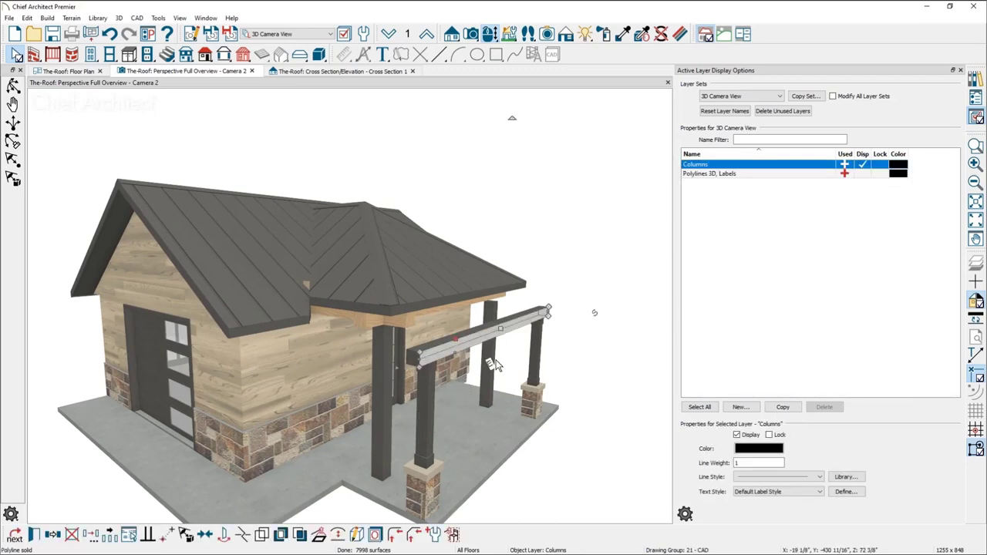
pyautogui.scroll(2, 438, 410)
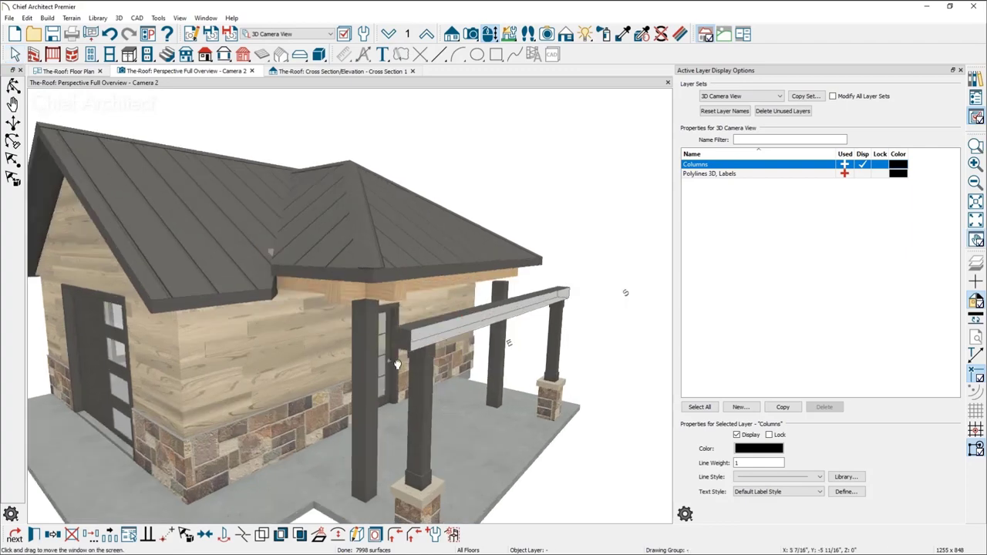
pyautogui.moveTo(441, 413); pyautogui.dragTo(364, 304, button='middle')
pyautogui.press('Escape')
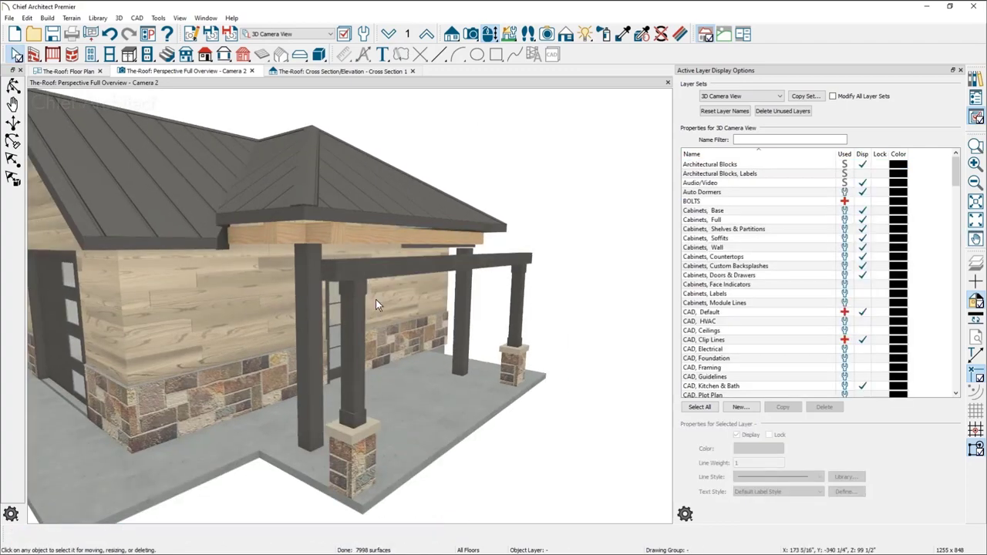
pyautogui.moveTo(434, 344); pyautogui.dragTo(429, 350, button='middle')
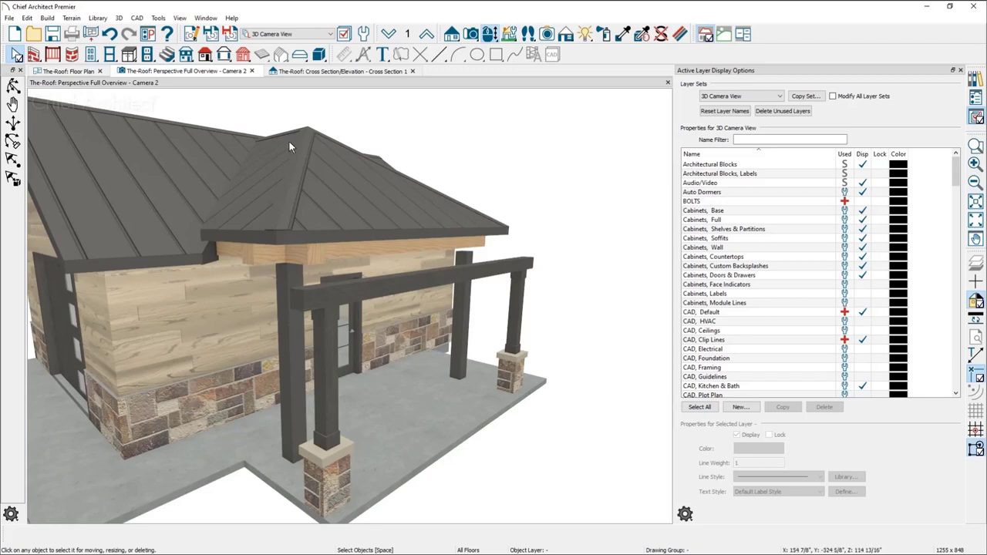
# - Open the recent Bachelor-View plan and create a Perspective Full Overview focused on the front entry trellis
pyautogui.click(10, 18)
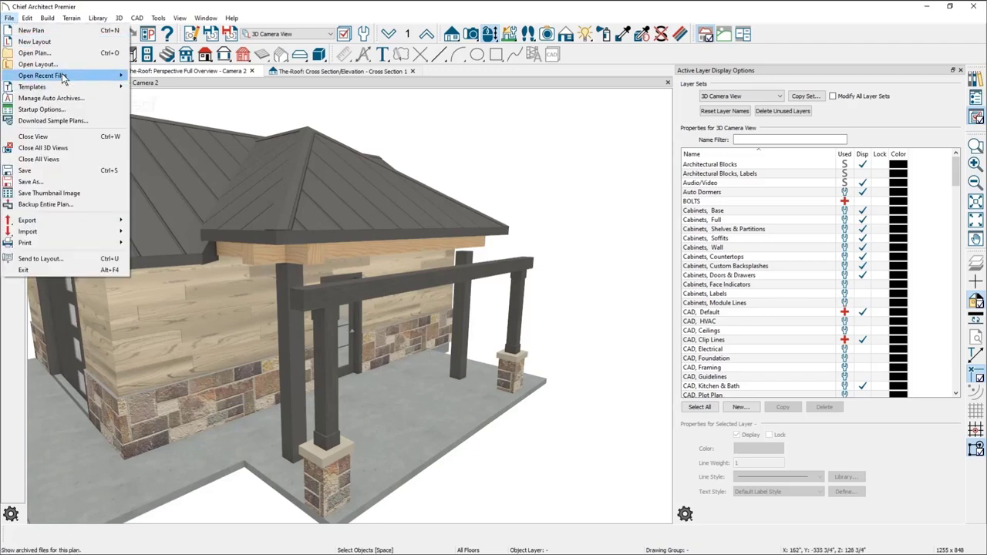
pyautogui.moveTo(64, 77)
pyautogui.click(282, 87)
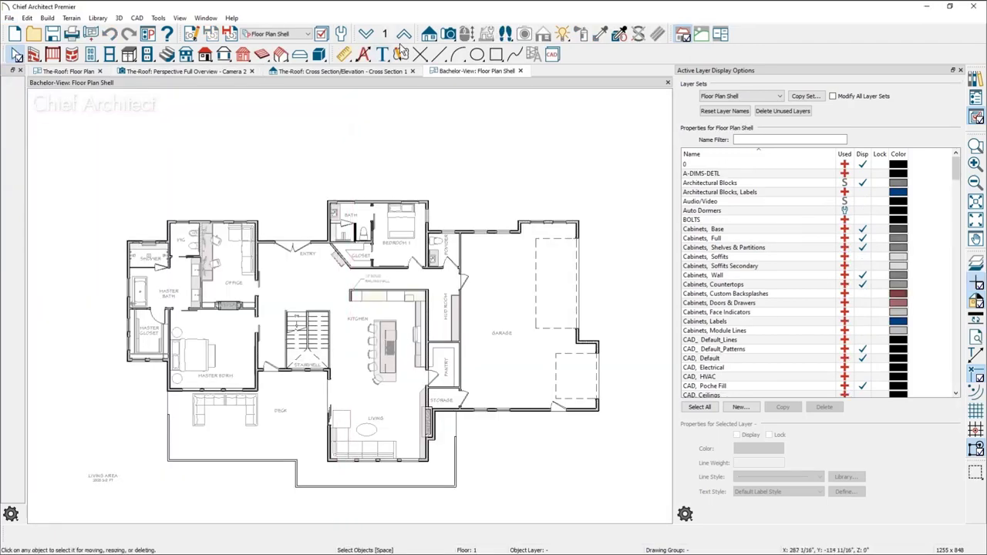
pyautogui.click(453, 36)
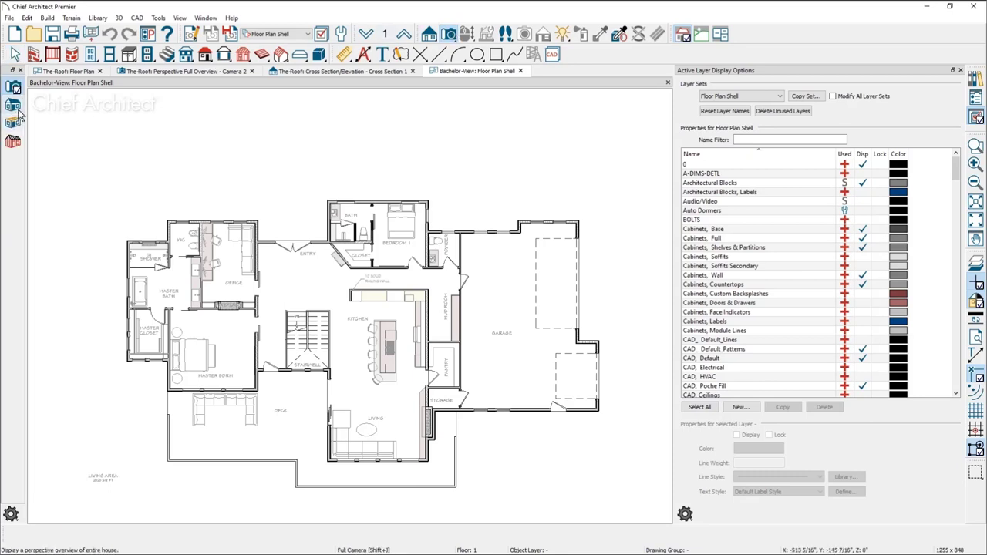
pyautogui.click(409, 240)
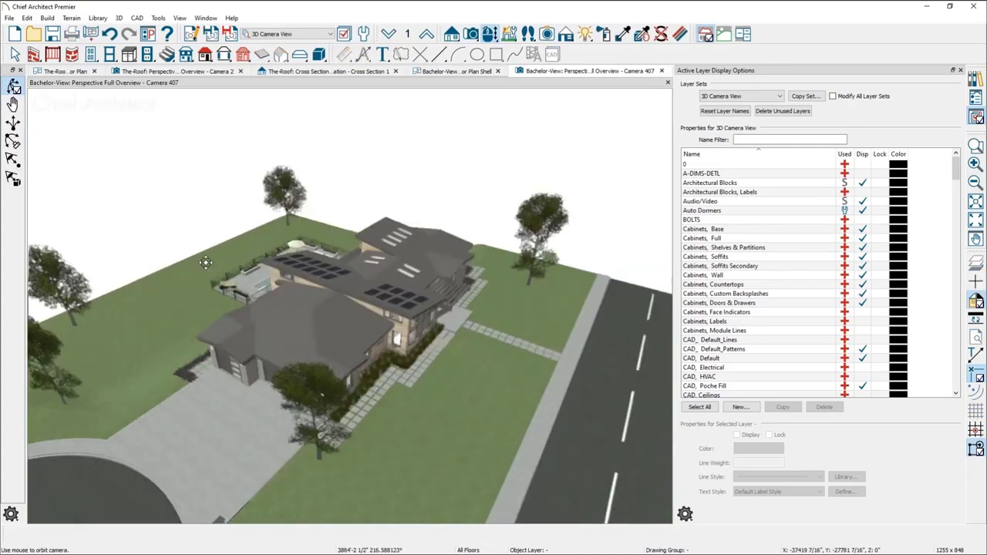
pyautogui.moveTo(469, 241); pyautogui.dragTo(326, 308)
pyautogui.scroll(3, 277, 324)
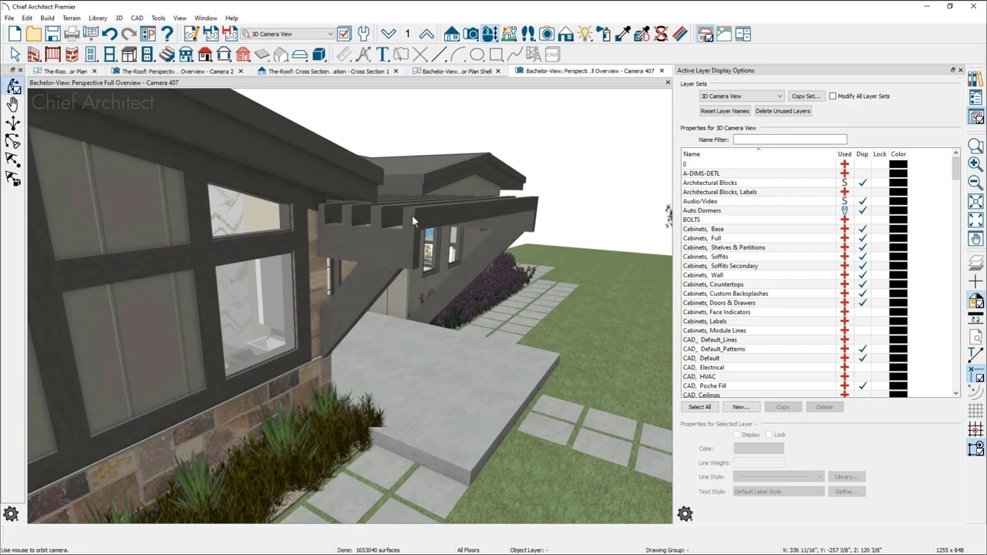
# - Inspect the entry trellis joists, angled brace and patio slab, and how the trellis fits between the surrounding roofs
pyautogui.click(413, 220)
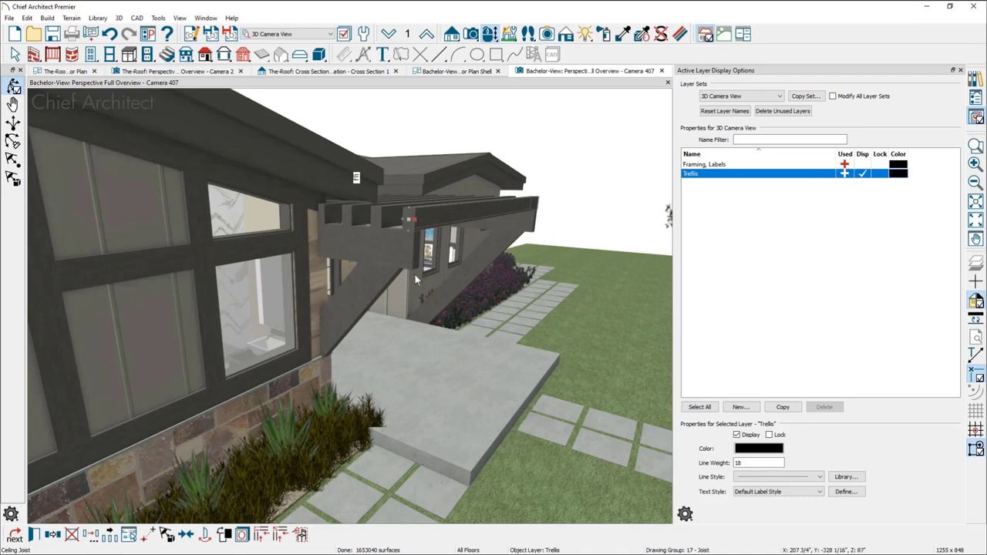
pyautogui.click(377, 285)
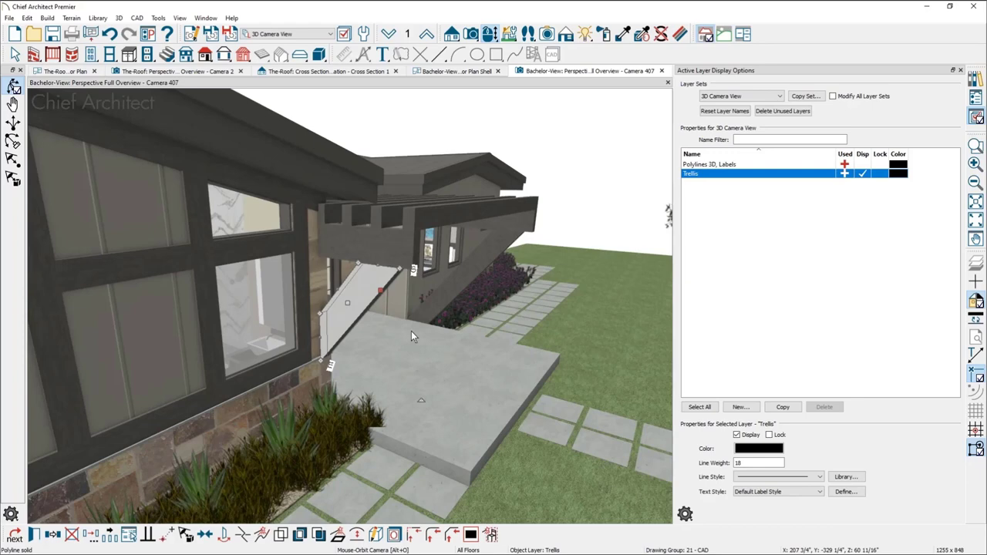
pyautogui.press('Escape')
pyautogui.moveTo(412, 333); pyautogui.dragTo(402, 352, button='middle')
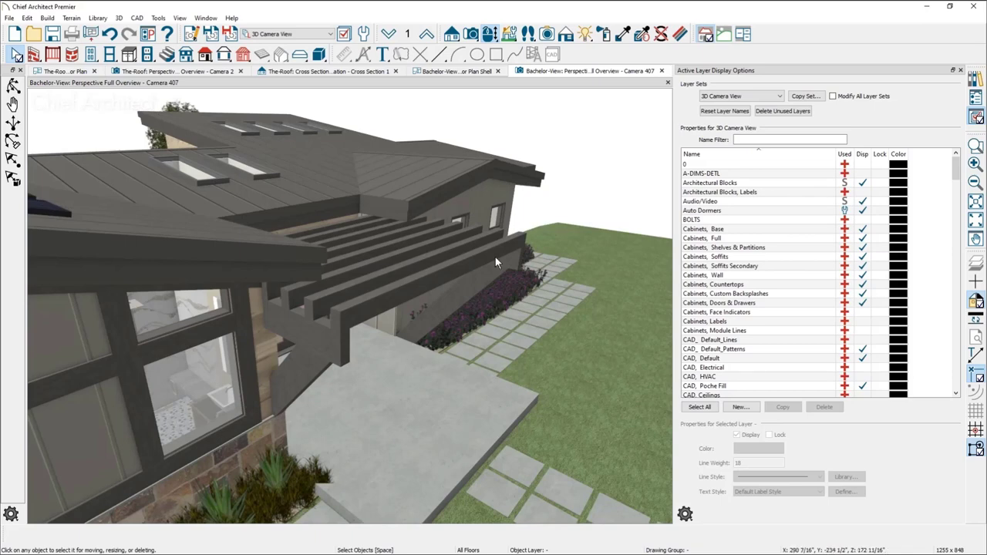
pyautogui.moveTo(489, 254); pyautogui.dragTo(396, 238, button='middle')
pyautogui.press('space')
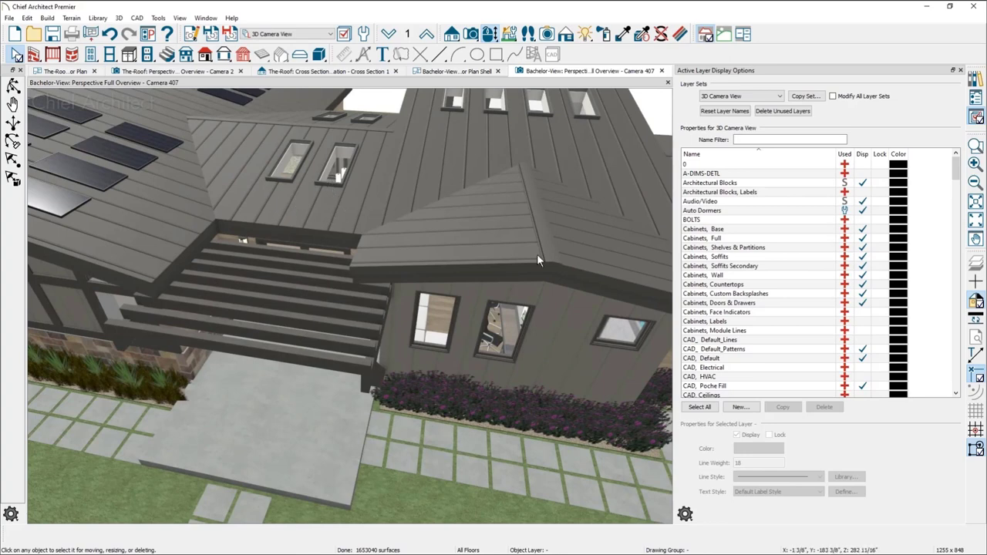
pyautogui.scroll(1, 309, 361)
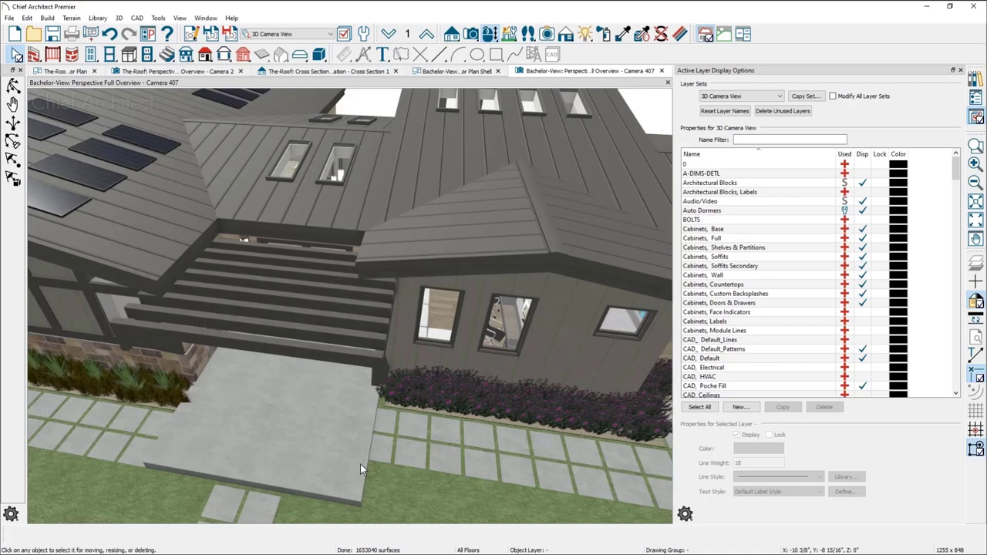
pyautogui.moveTo(361, 464); pyautogui.dragTo(345, 444, button='middle')
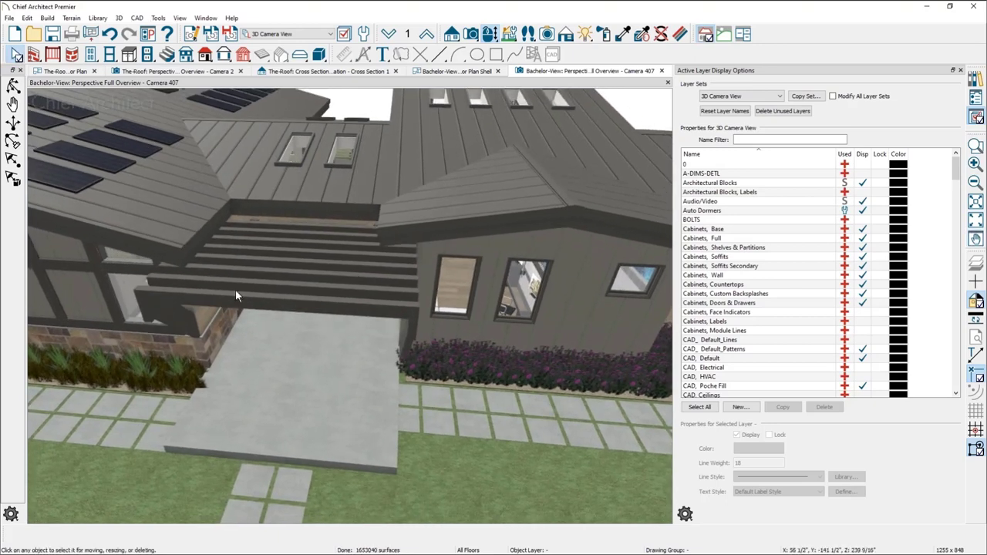
pyautogui.click(346, 427)
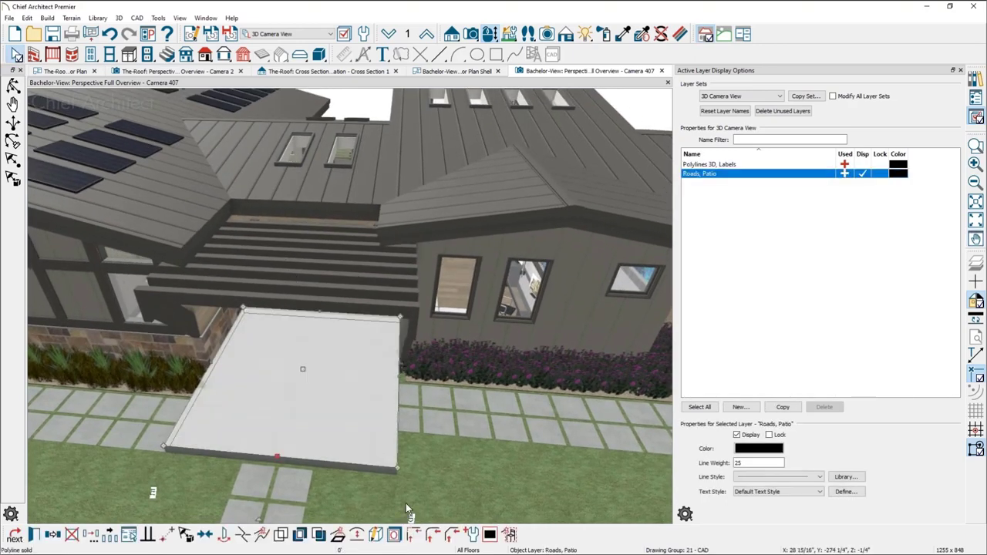
pyautogui.press('Escape')
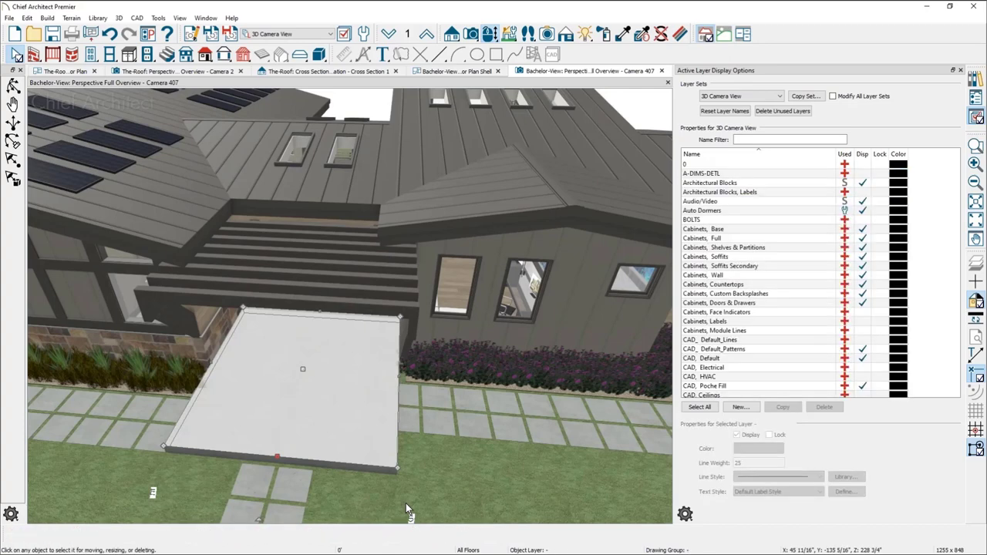
pyautogui.moveTo(445, 478); pyautogui.dragTo(452, 524, button='middle')
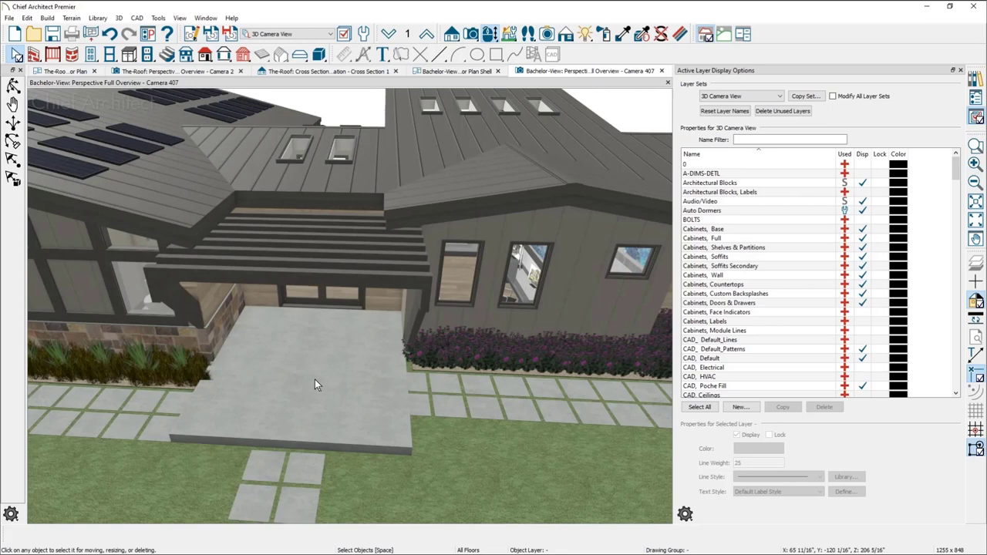
# - In the Bachelor-View floor plan, apply the Floor Plan saved view and open the S2 ENTRY SECTION cross section
pyautogui.click(74, 72)
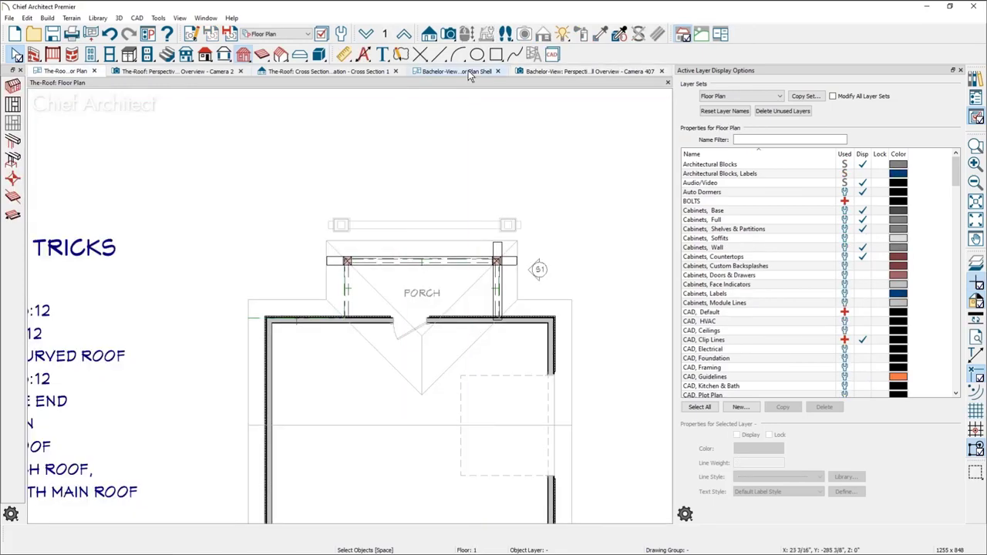
pyautogui.click(468, 72)
pyautogui.click(277, 34)
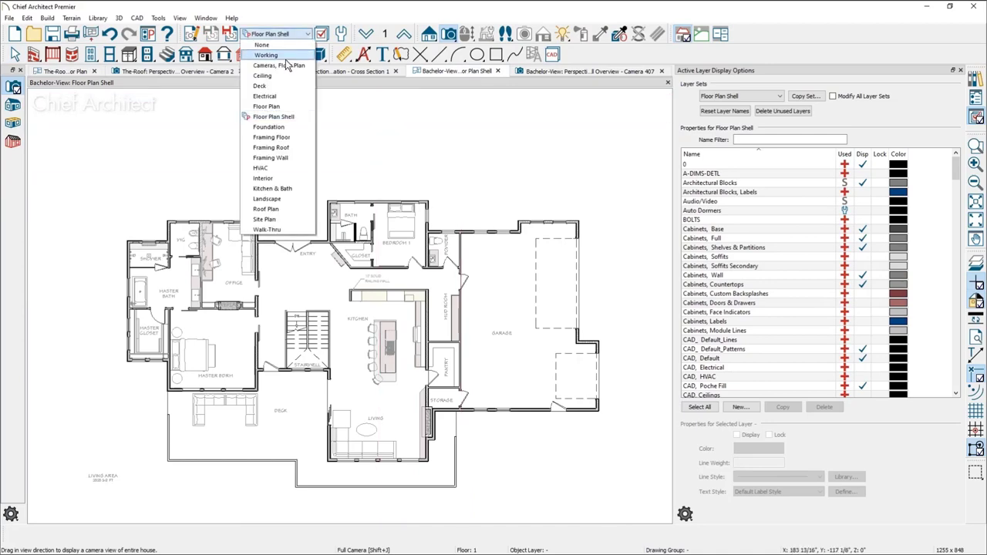
pyautogui.click(285, 106)
pyautogui.scroll(3, 282, 212)
pyautogui.press('space')
pyautogui.click(304, 210)
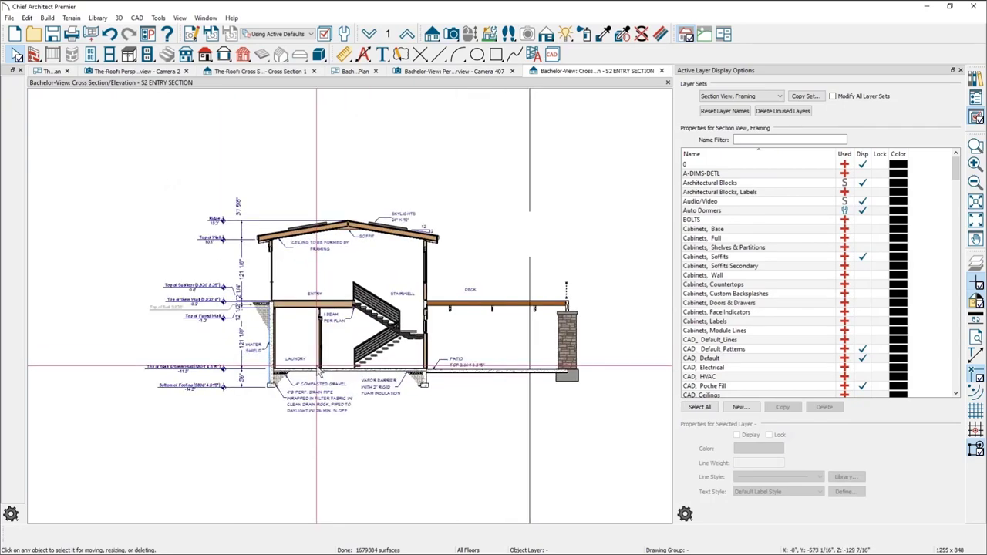
# - Filter the section's layers by "TRE" and turn on display of the Trellis layer in the Section View, Framing layer set
pyautogui.scroll(5, 318, 373)
pyautogui.moveTo(385, 160); pyautogui.dragTo(334, 204, button='middle')
pyautogui.click(772, 139)
pyautogui.write('TRE')
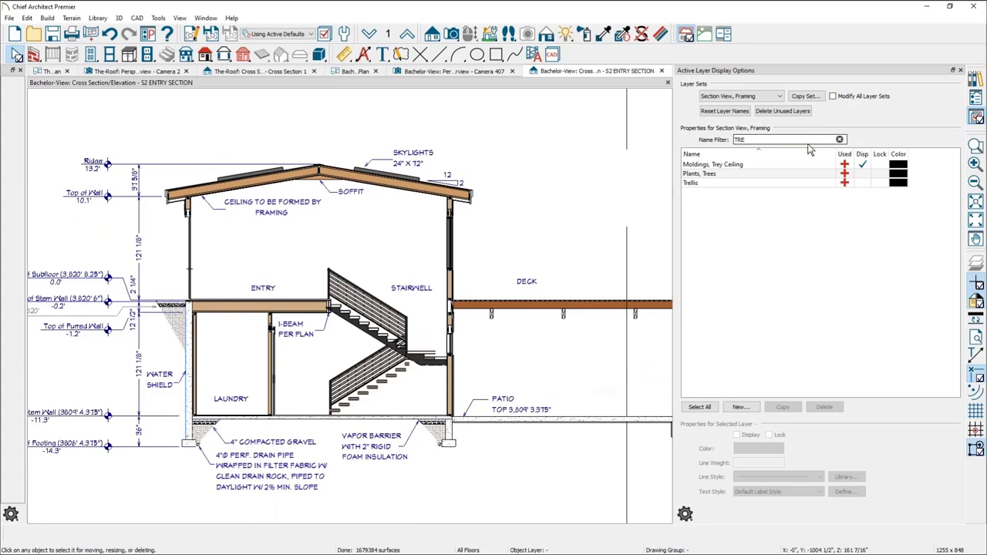
pyautogui.click(862, 183)
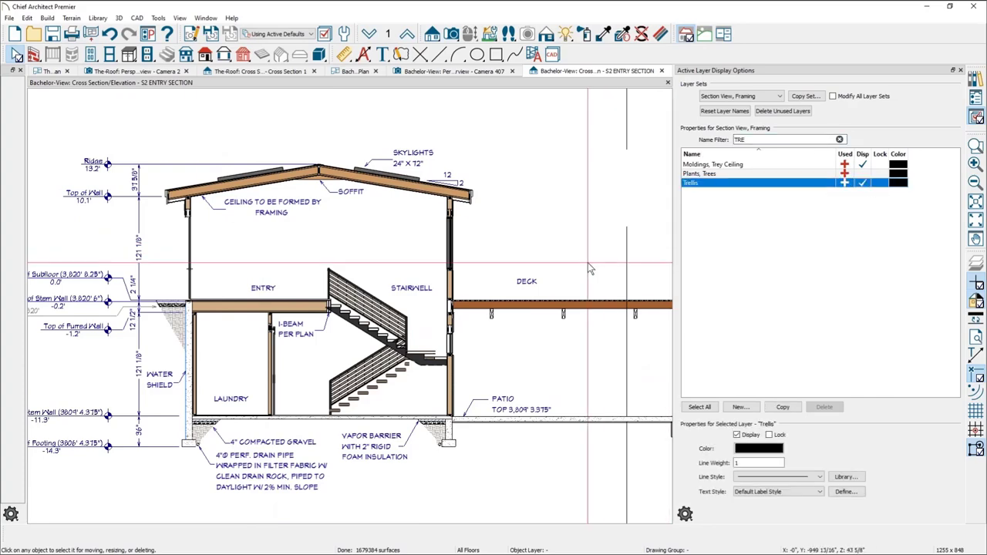
# - Examine the trellis members outside the entry wall and the slab, gravel and soil detail at the stem wall
pyautogui.scroll(5, 244, 255)
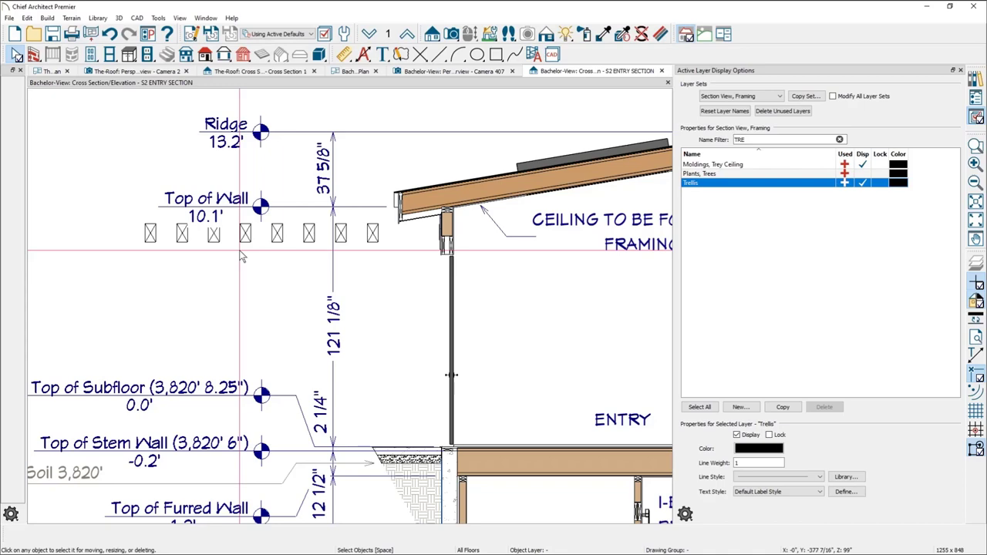
pyautogui.scroll(-1, 241, 257)
pyautogui.moveTo(234, 216); pyautogui.dragTo(234, 178, button='middle')
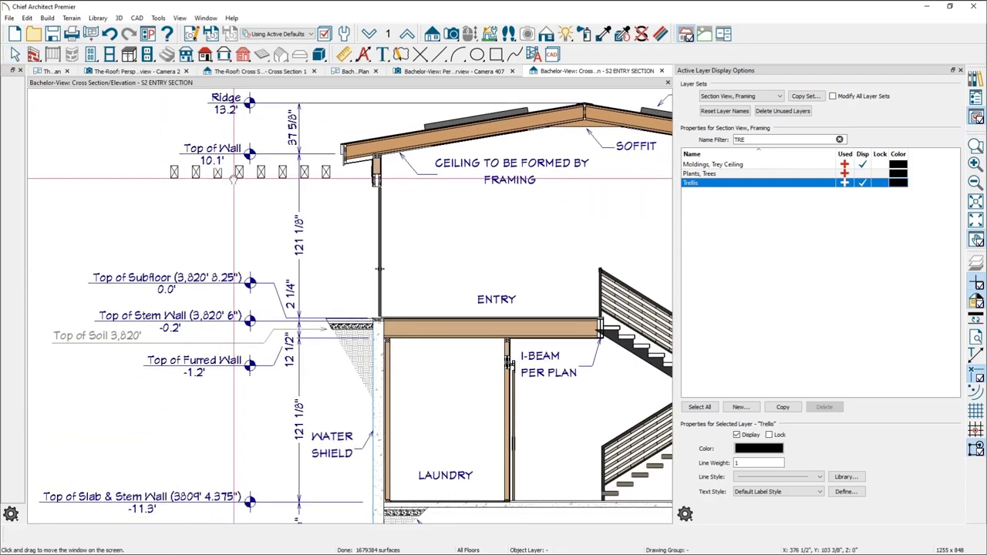
pyautogui.scroll(5, 354, 302)
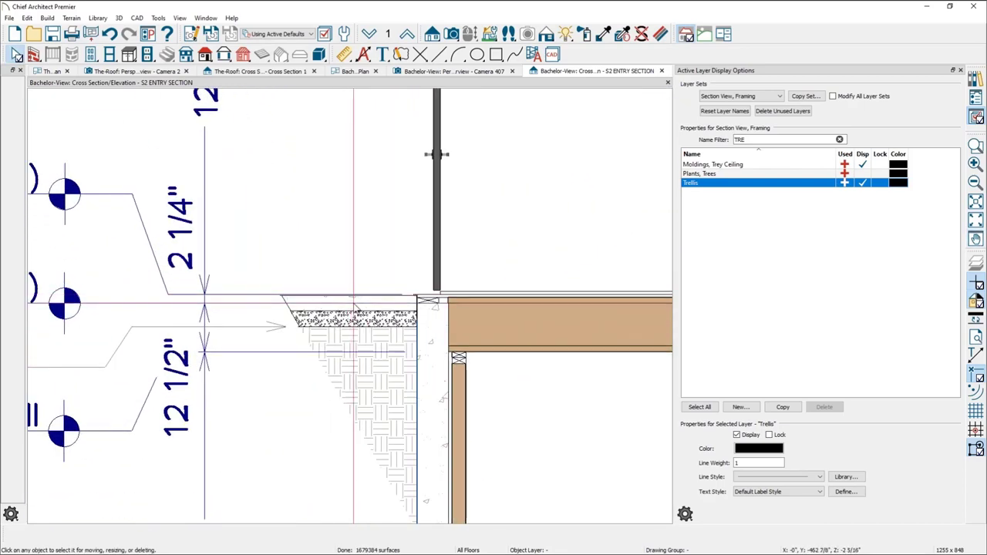
pyautogui.scroll(3, 353, 302)
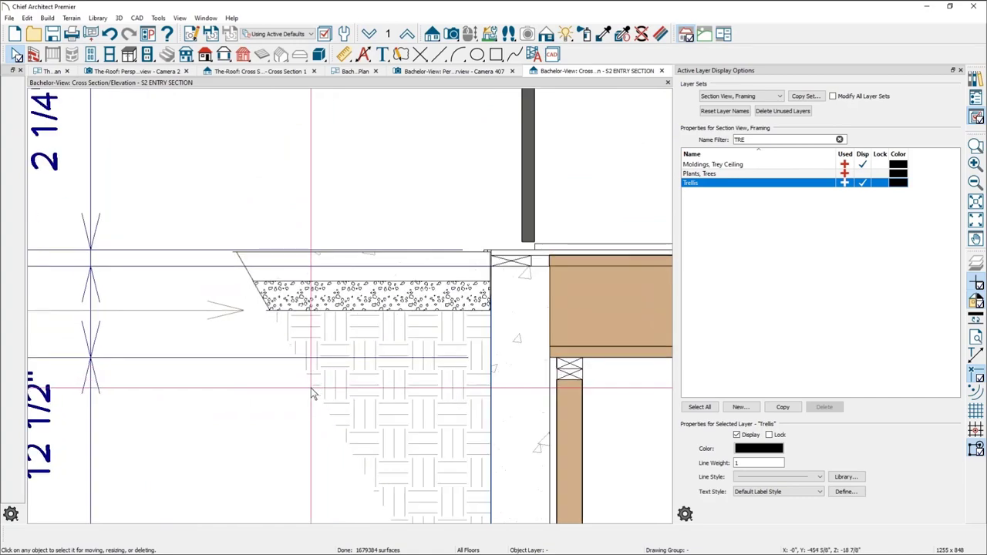
pyautogui.scroll(-5, 312, 391)
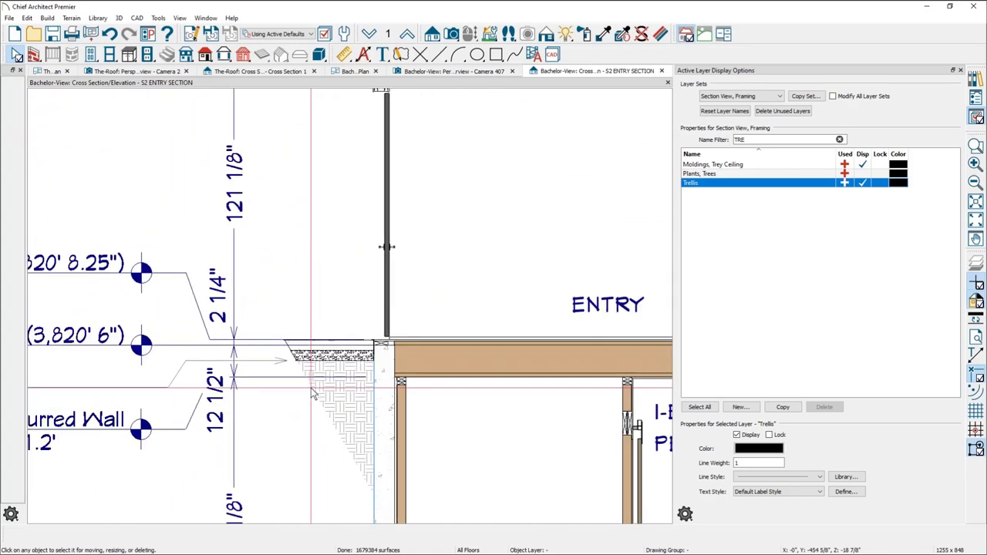
pyautogui.scroll(-2, 314, 392)
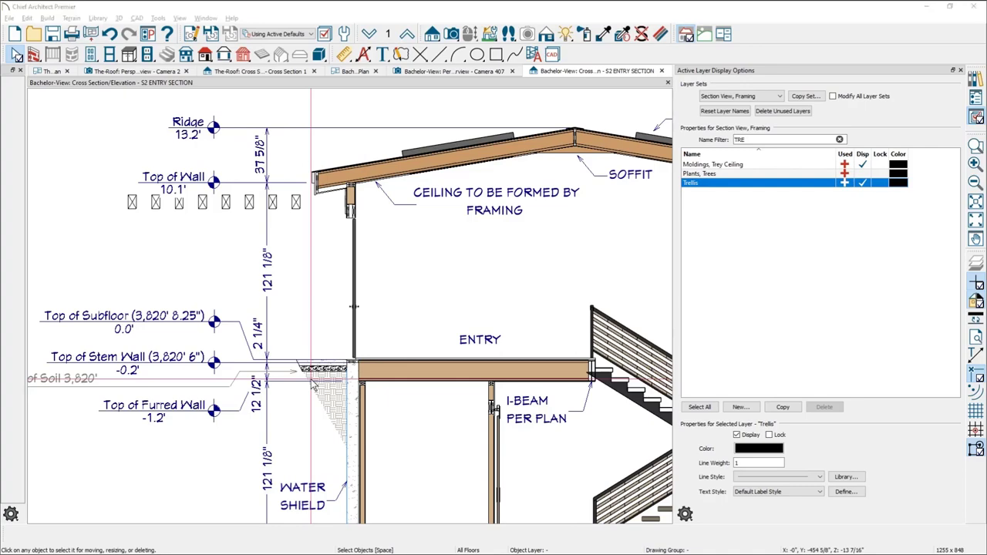
# - Switch to Windows Photo Viewer and look closely at the rod-supported entry canopy in Front-Std-NoLandscape.png
pyautogui.hotkey('alt', 'Tab')
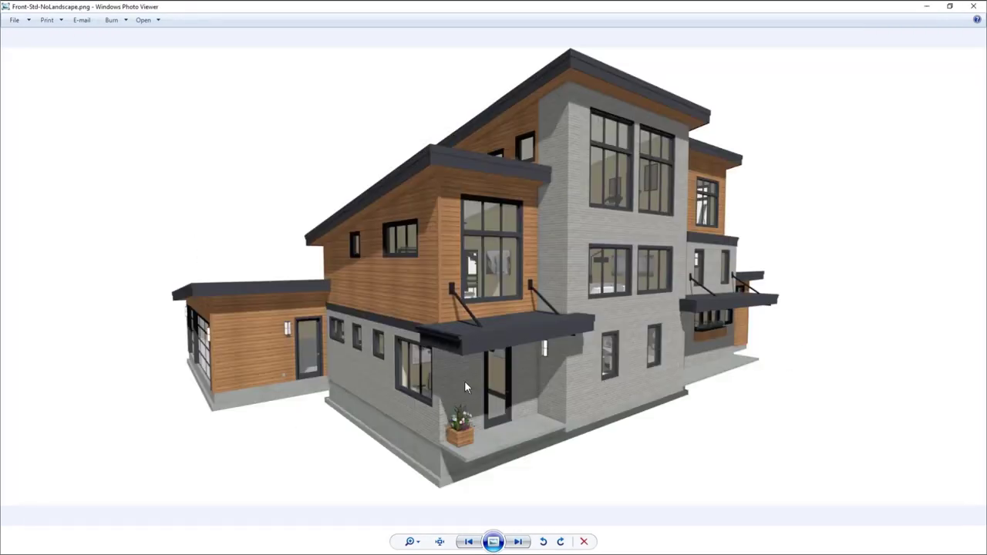
pyautogui.scroll(1, 466, 359)
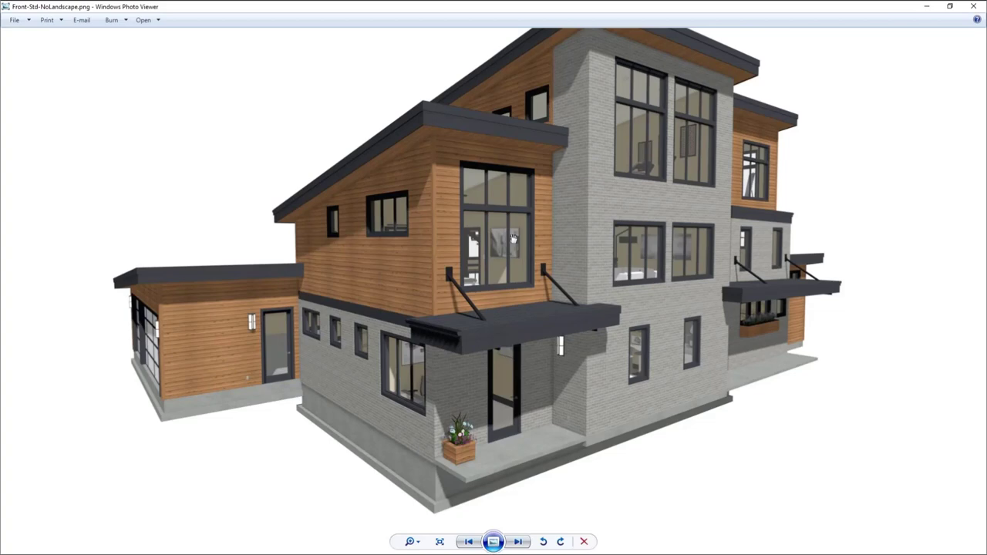
pyautogui.scroll(3, 492, 308)
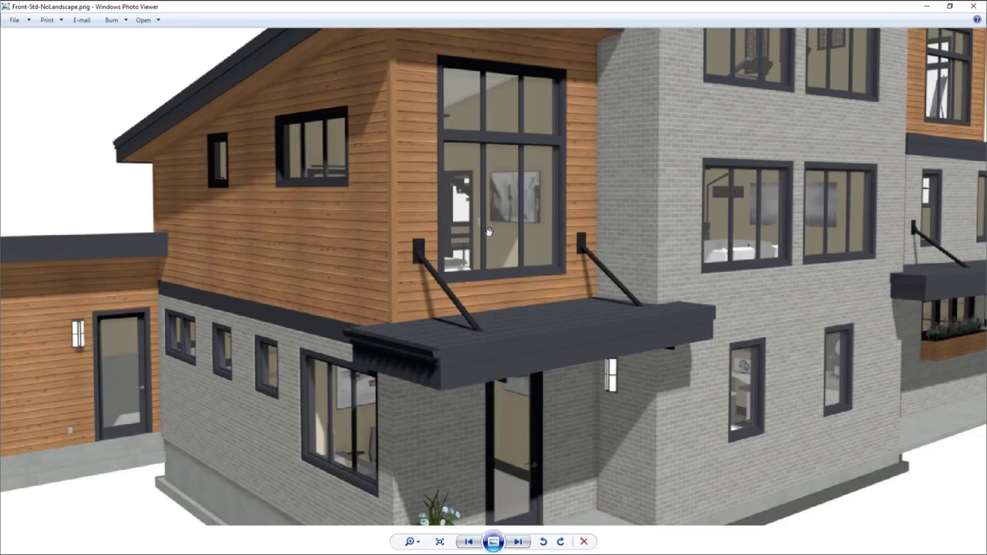
# - Examine the entry canopy's support rods and wall brackets within the house rendering, and close both open pictures
pyautogui.scroll(2, 411, 273)
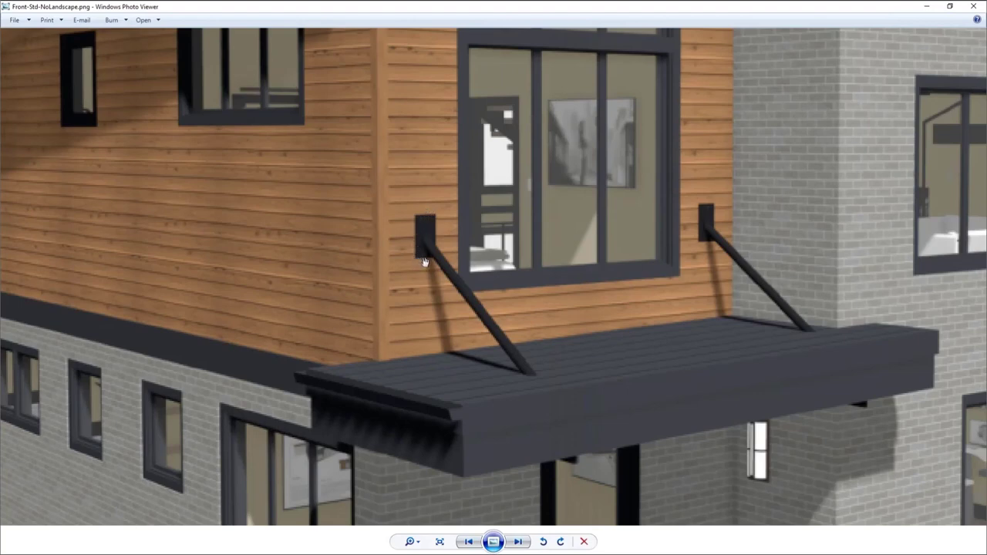
pyautogui.scroll(-2, 424, 262)
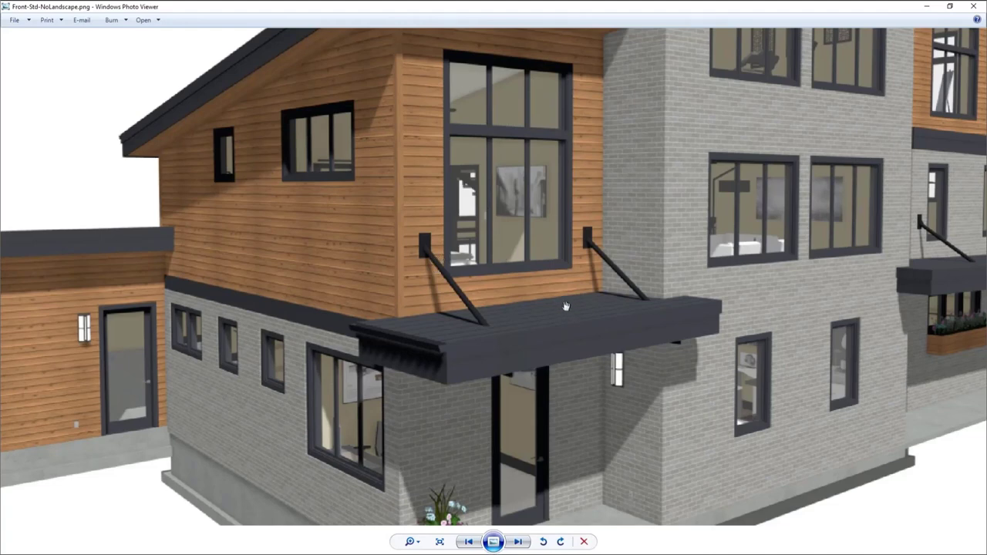
pyautogui.scroll(-2, 565, 307)
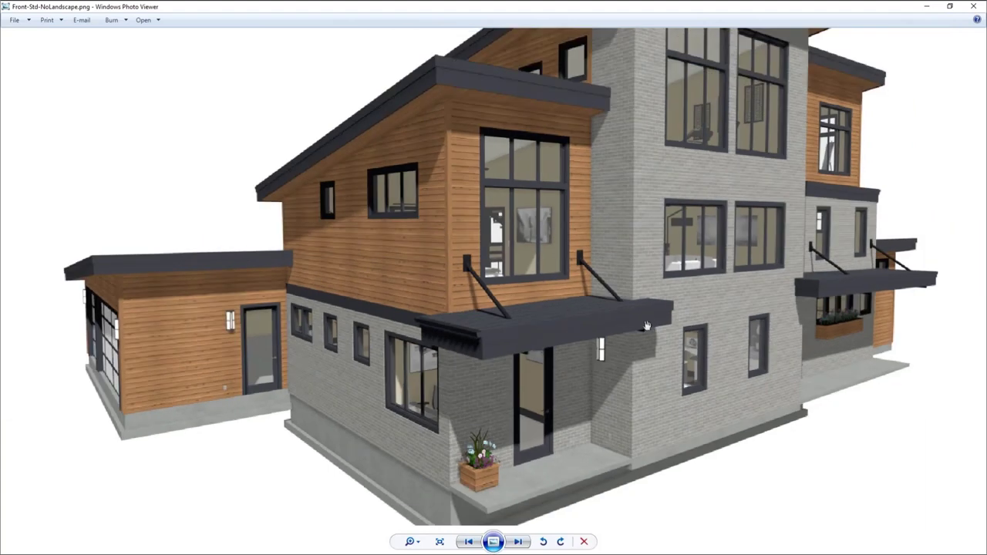
pyautogui.scroll(-1, 647, 327)
pyautogui.moveTo(686, 347); pyautogui.dragTo(585, 372)
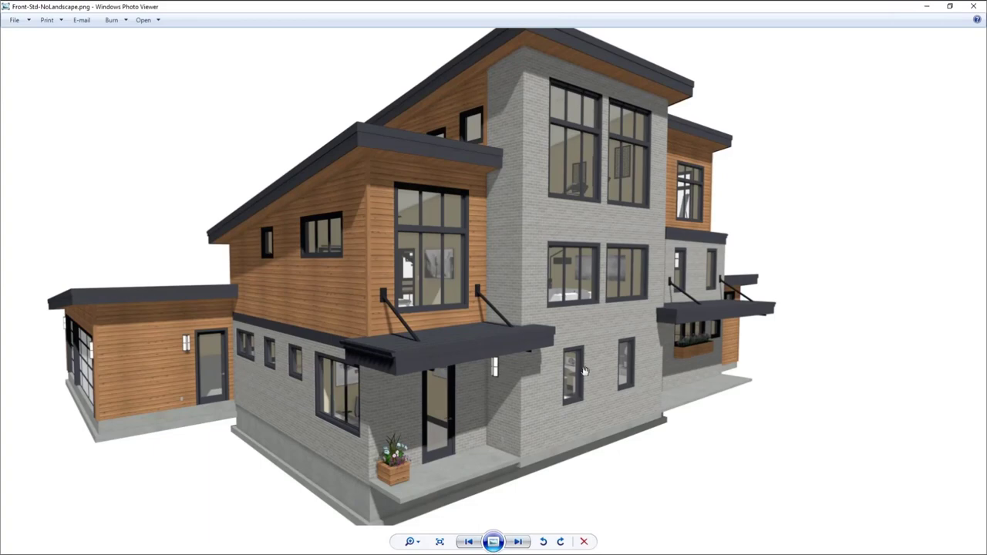
pyautogui.press('Right')
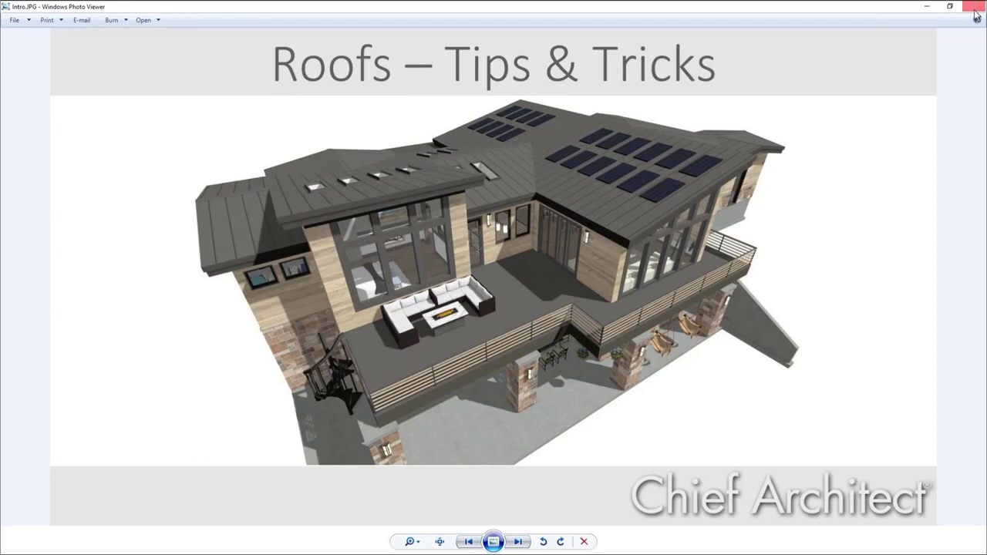
pyautogui.click(933, 13)
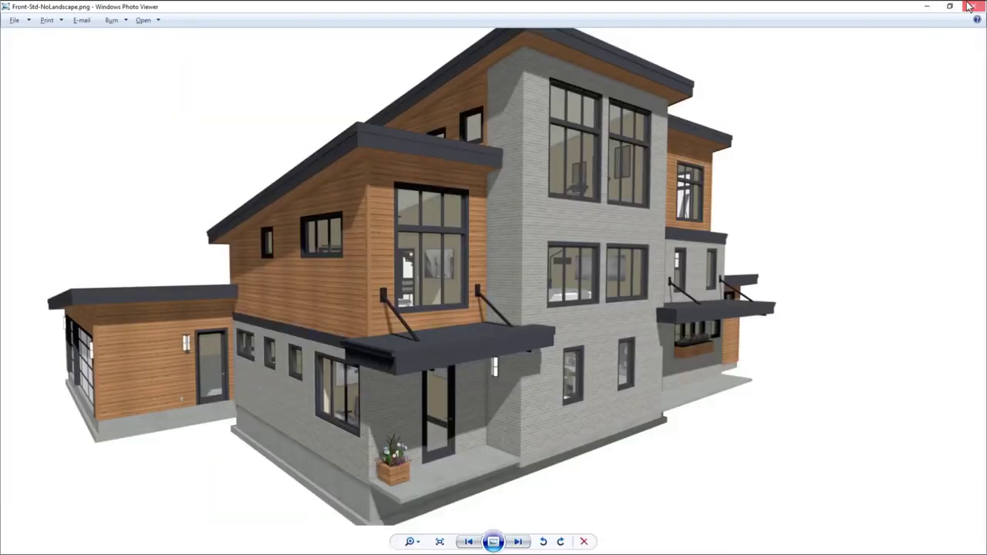
pyautogui.click(933, 11)
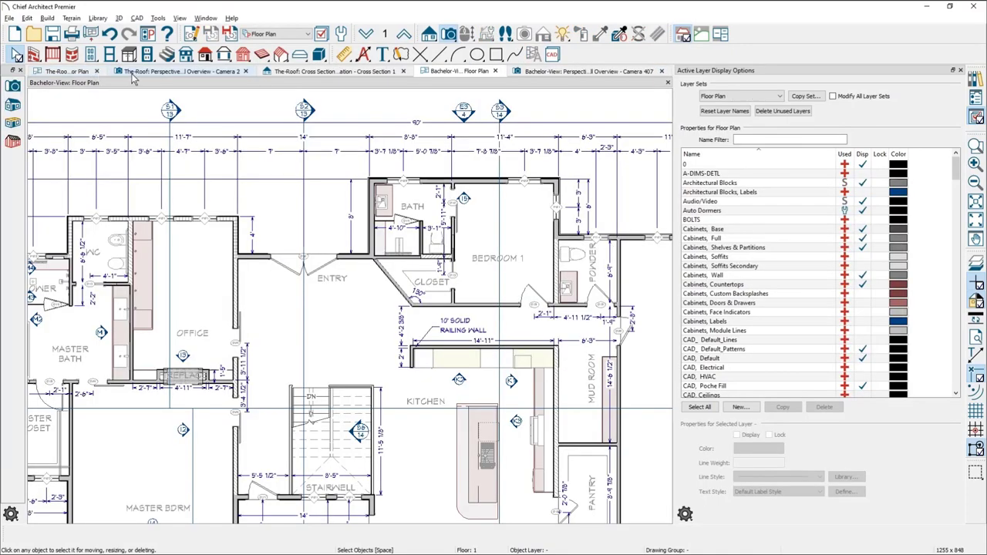
# - In The-Roof's Camera 2 perspective view, turn on Auto Roof Return with the Full roof type for the gable end wall
pyautogui.click(175, 71)
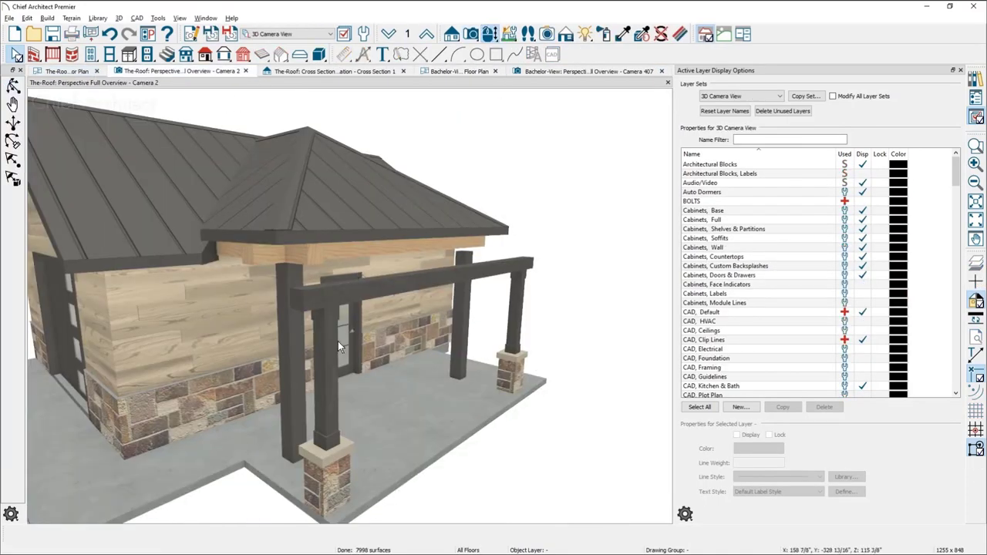
pyautogui.moveTo(394, 364); pyautogui.dragTo(108, 351, button='middle')
pyautogui.scroll(-2, 108, 351)
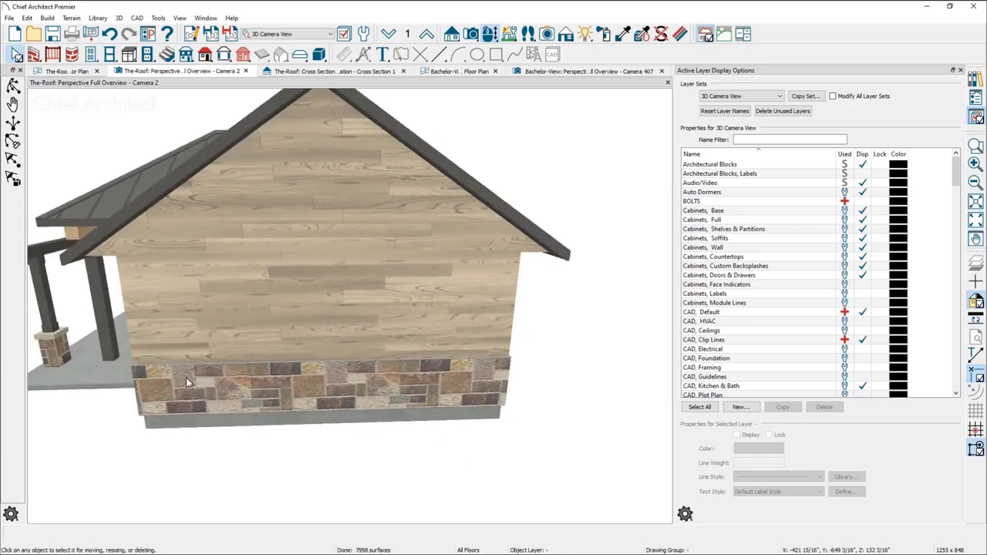
pyautogui.scroll(-1, 263, 364)
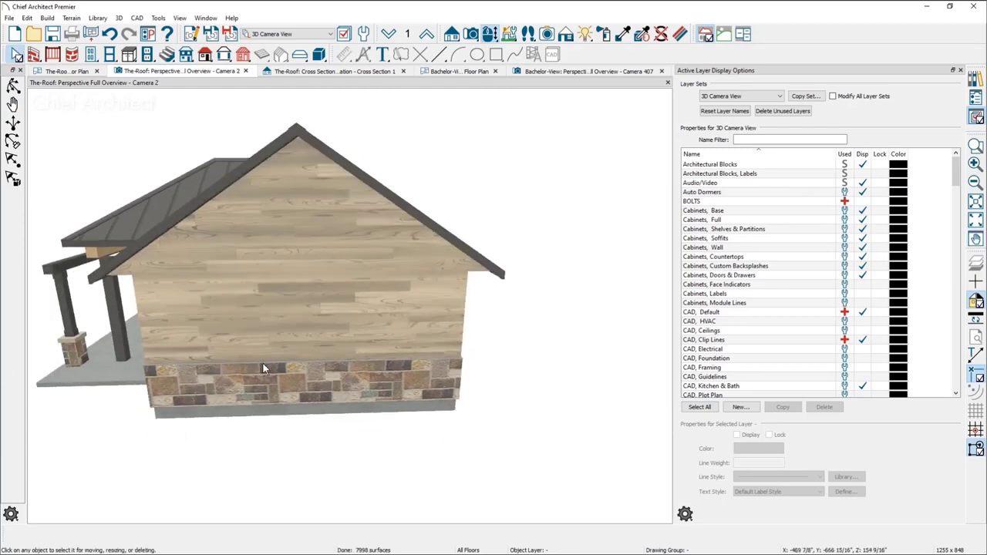
pyautogui.doubleClick(314, 338)
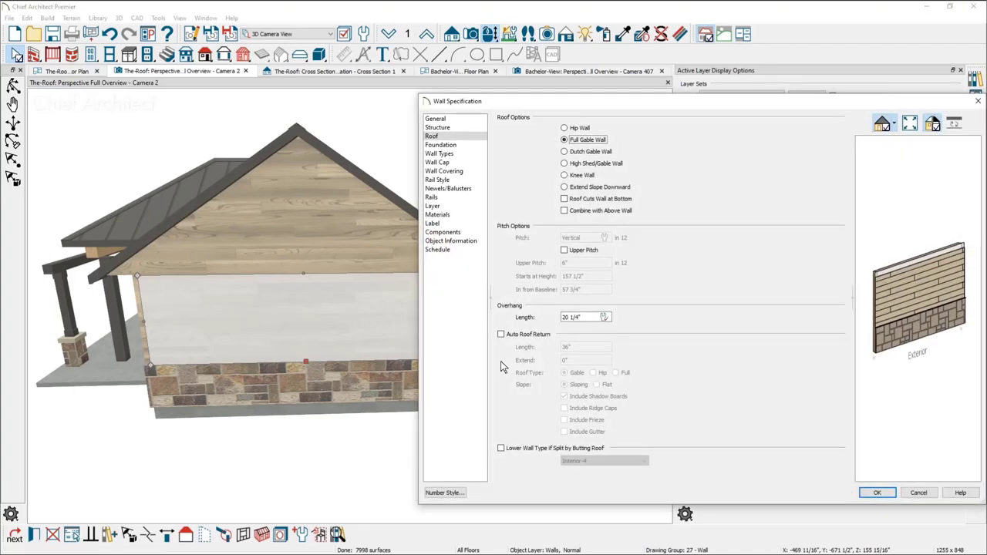
pyautogui.click(502, 335)
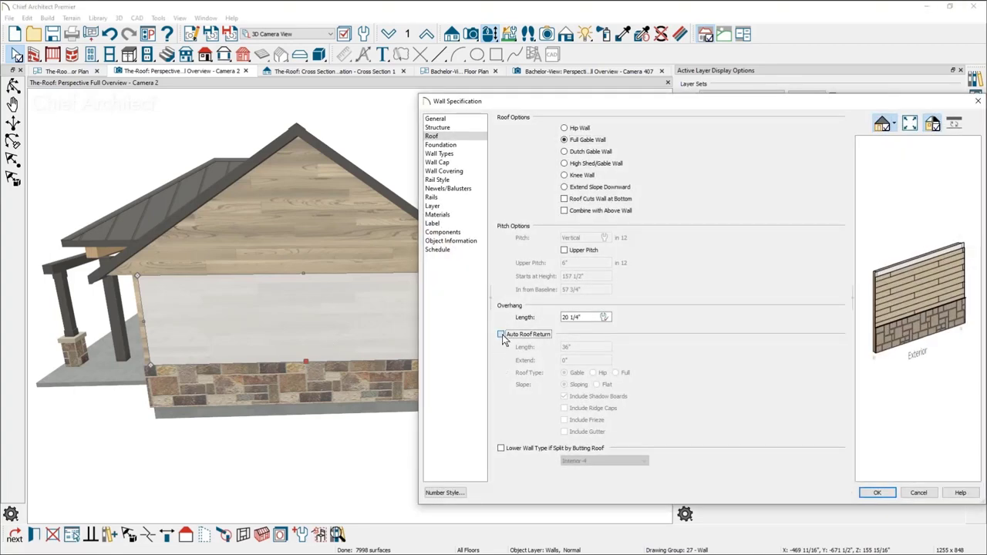
pyautogui.click(615, 373)
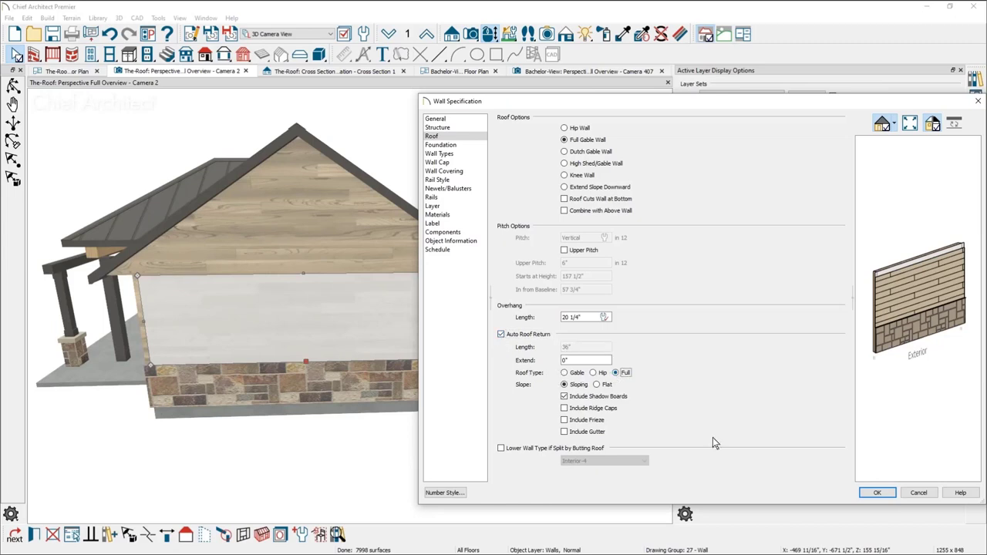
pyautogui.click(878, 493)
pyautogui.click(509, 396)
pyautogui.moveTo(502, 375); pyautogui.dragTo(456, 377, button='middle')
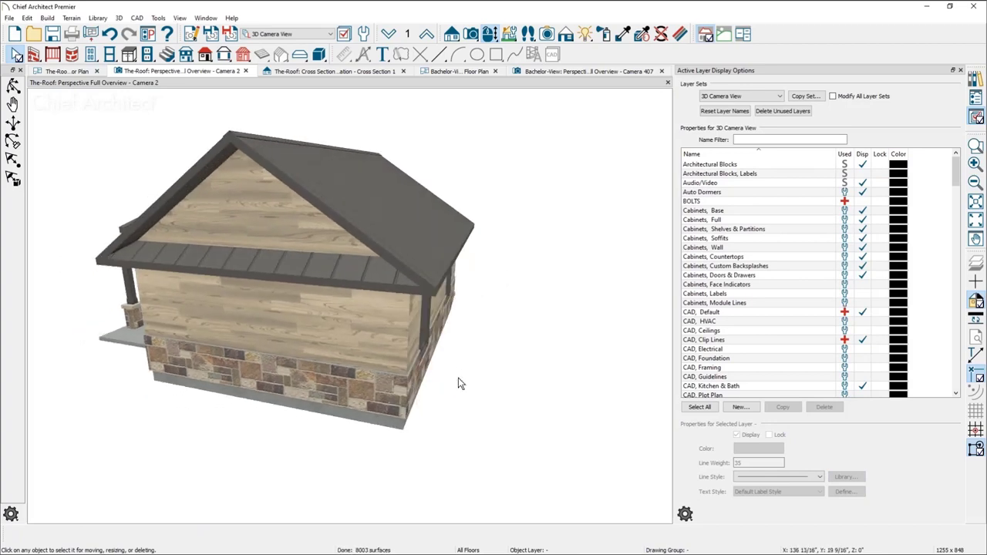
pyautogui.click(758, 140)
pyautogui.write('ca')
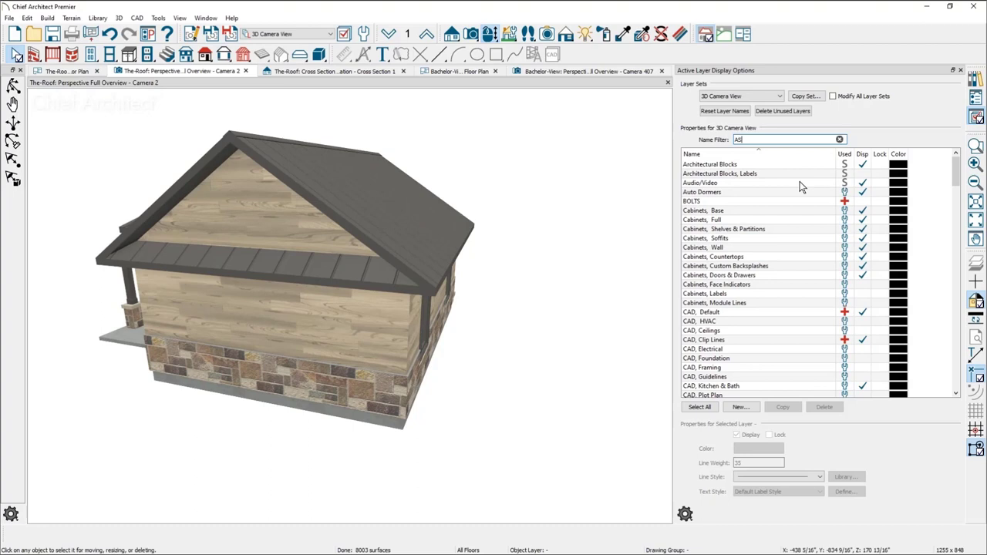
pyautogui.press('BackSpace')
pyautogui.press('BackSpace')
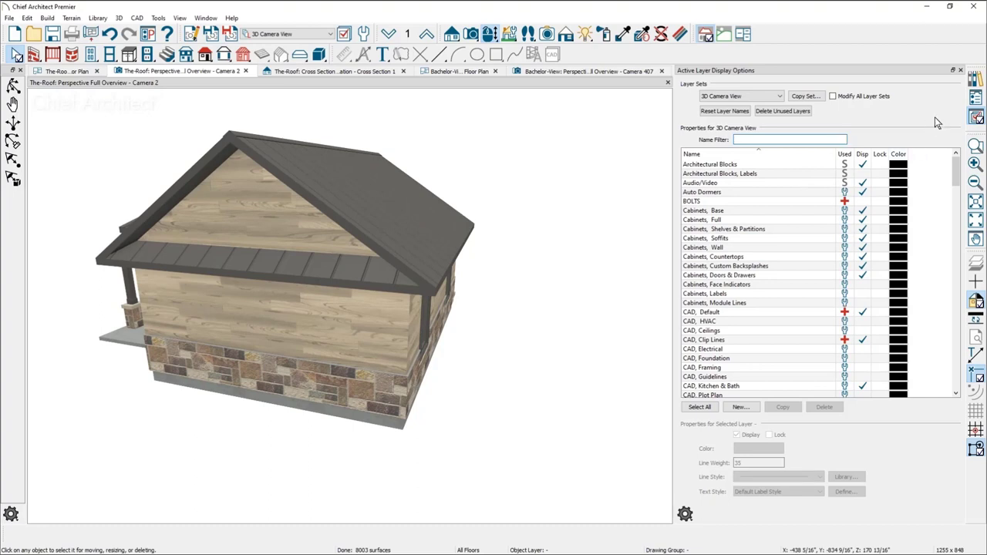
# - Search the library for "ASPHALT" and browse the asphalt roofing materials
pyautogui.click(976, 79)
pyautogui.doubleClick(758, 118)
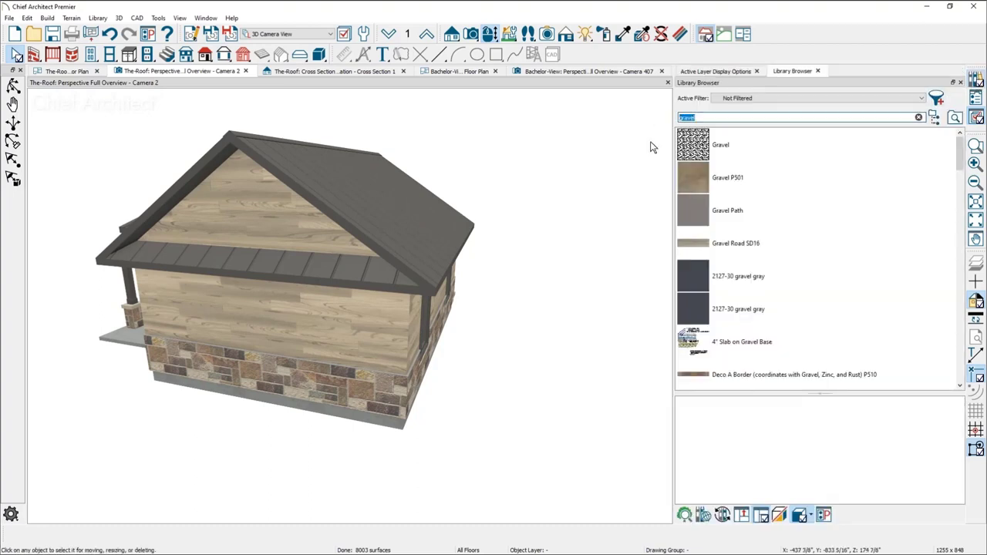
pyautogui.write('ASPHAL')
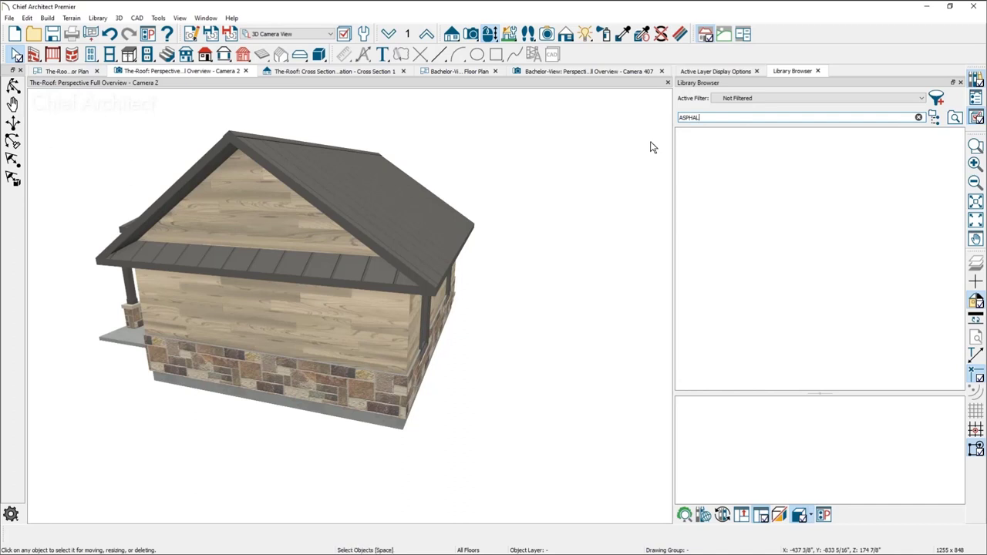
pyautogui.press('Return')
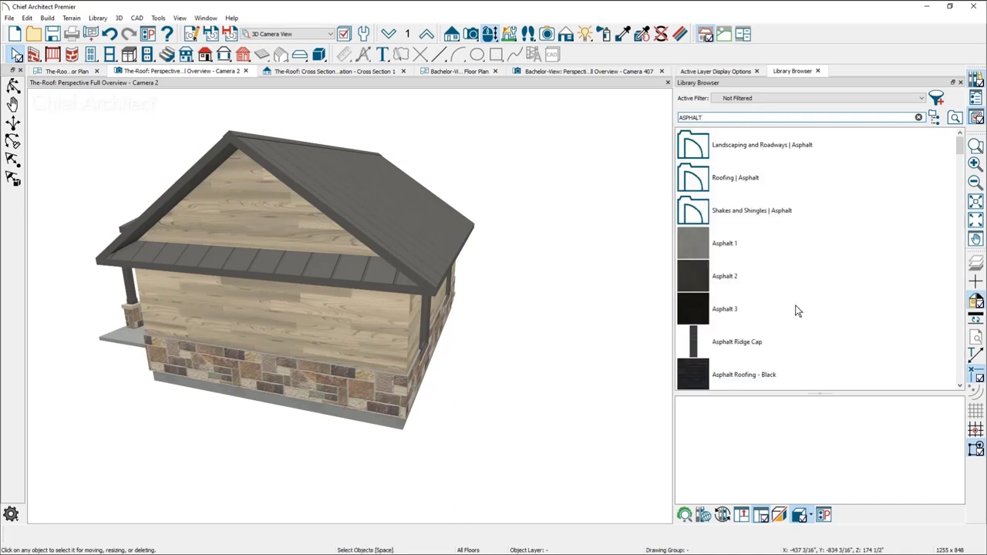
pyautogui.scroll(-3, 799, 310)
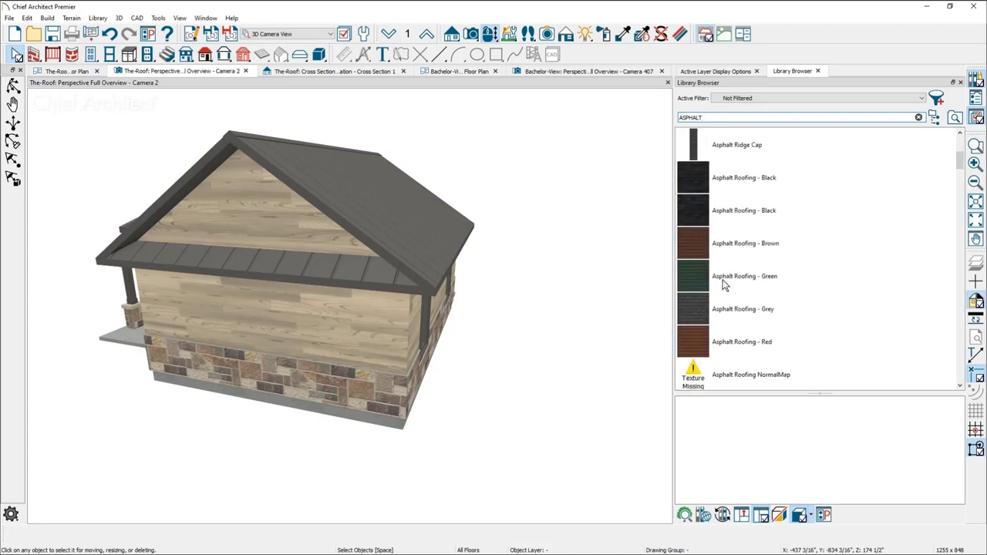
# - Try painting the roof with Asphalt Roofing - Grey in the Material Painter's component mode, and undo the change
pyautogui.click(729, 311)
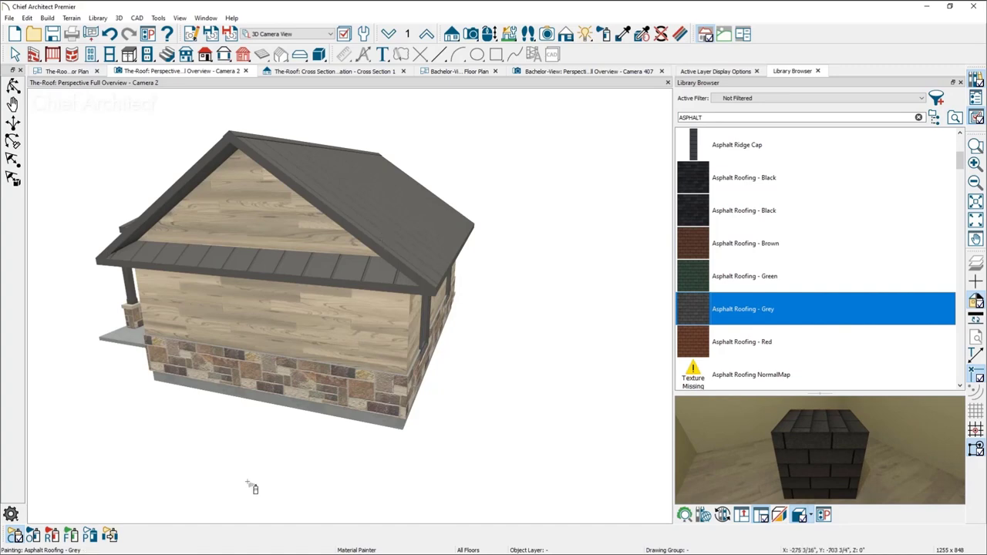
pyautogui.click(15, 537)
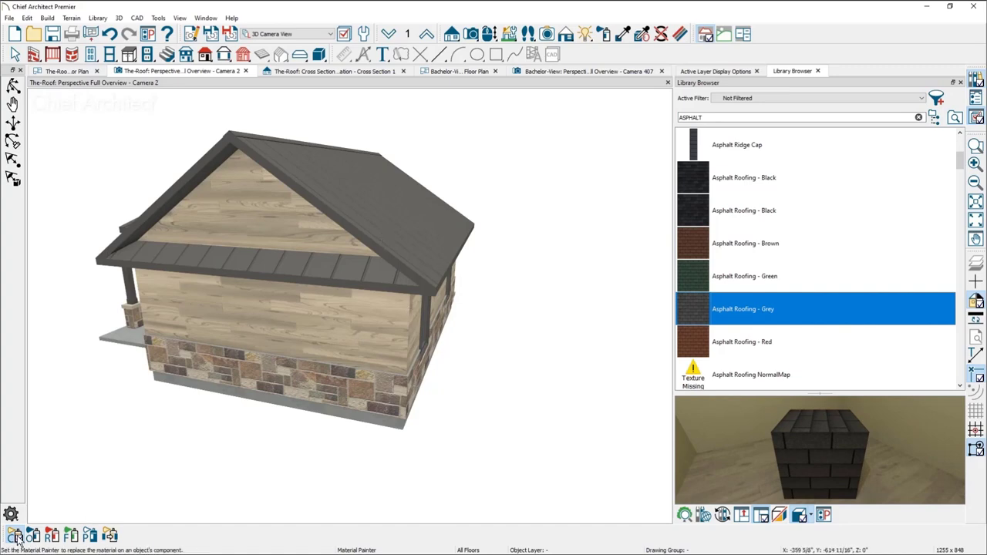
pyautogui.click(401, 234)
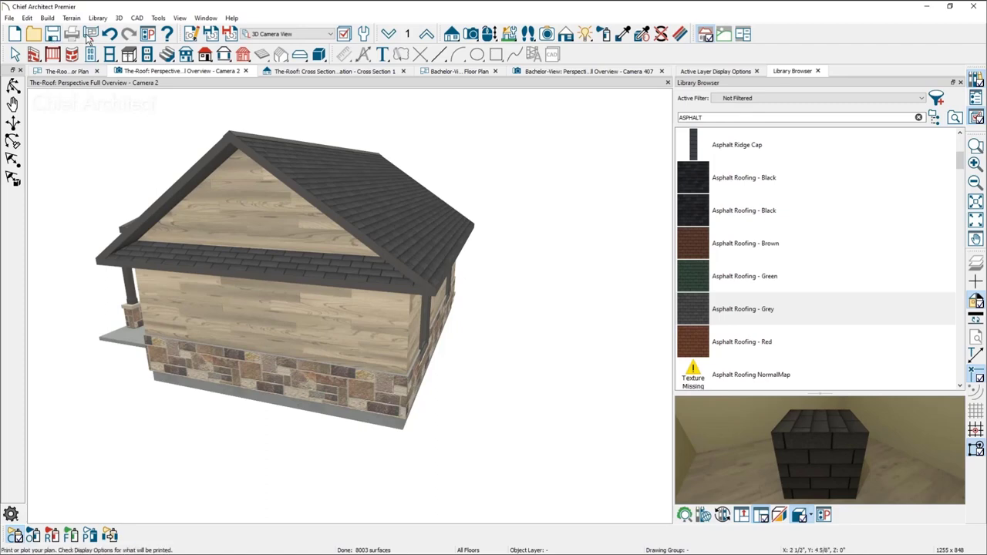
pyautogui.press('Escape')
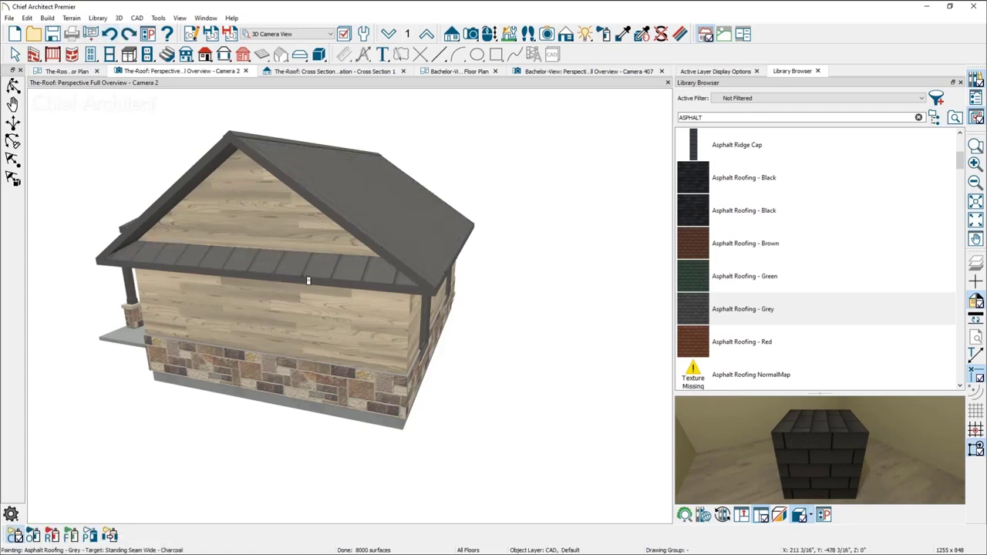
# - Return to The-Roof floor plan and close the Bachelor-View camera view and floor plan without saving
pyautogui.click(77, 73)
pyautogui.moveTo(333, 368); pyautogui.dragTo(405, 201, button='middle')
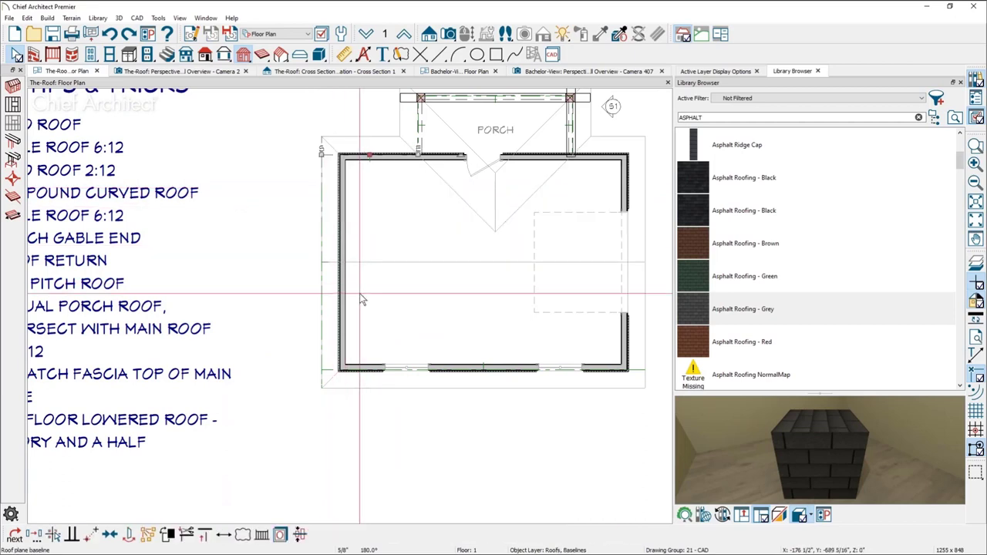
pyautogui.scroll(-2, 320, 239)
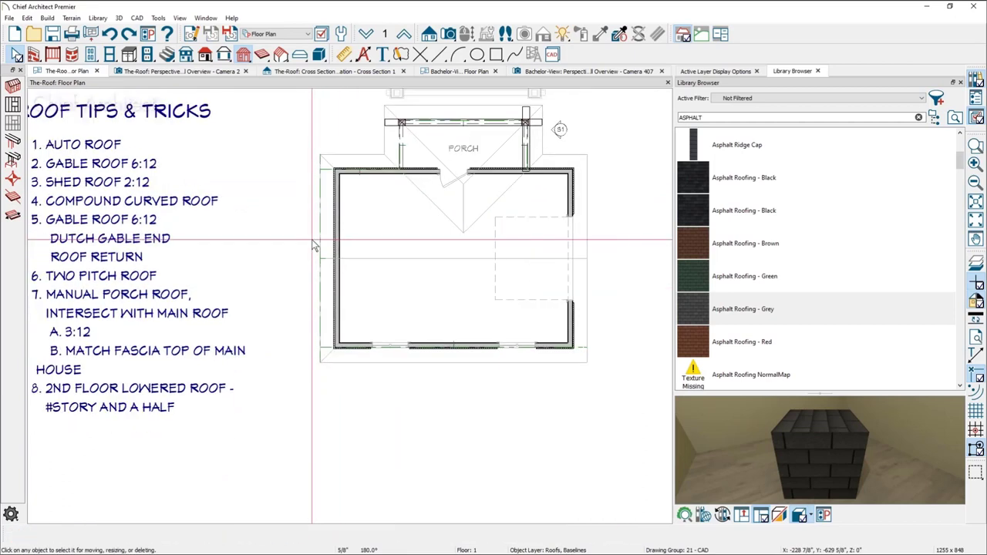
pyautogui.moveTo(409, 271); pyautogui.dragTo(404, 278, button='middle')
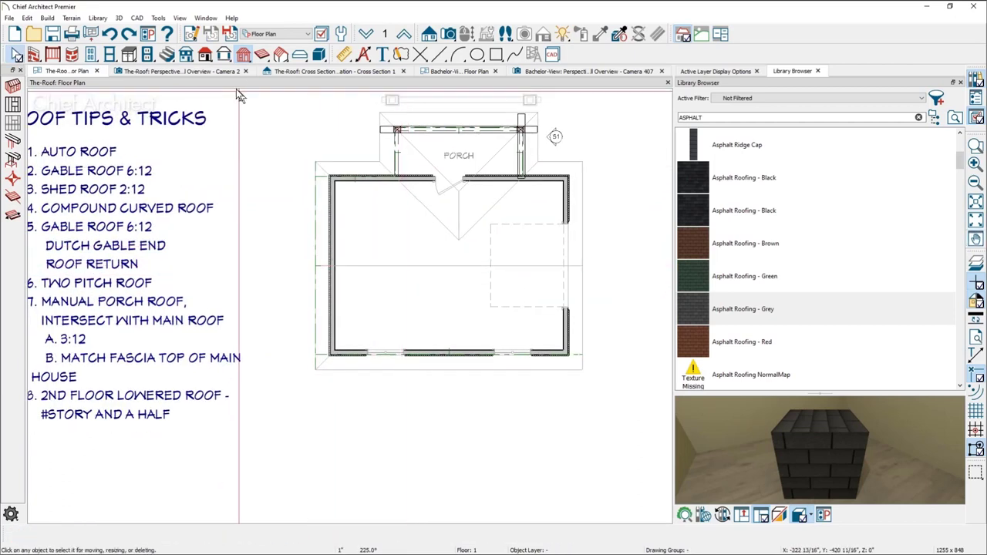
pyautogui.click(587, 71)
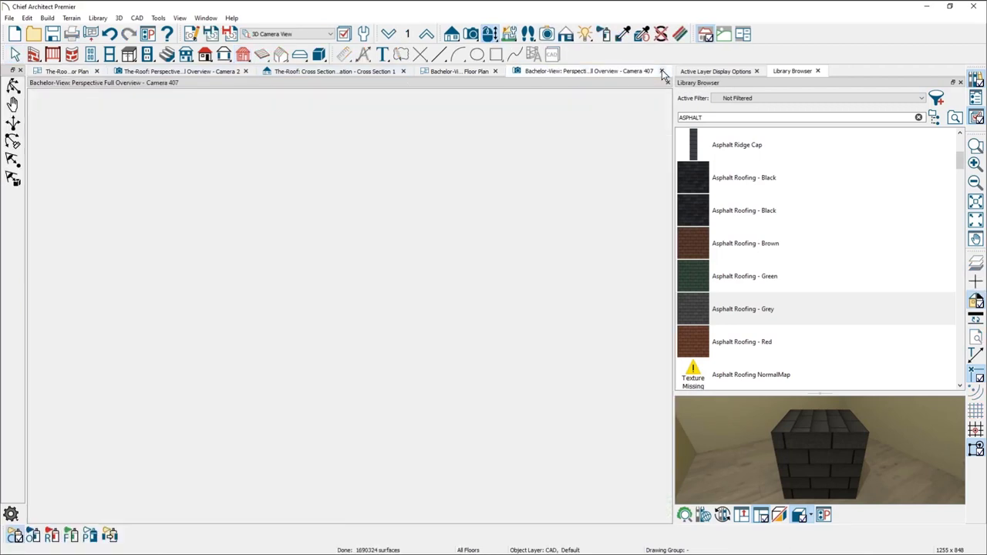
pyautogui.click(662, 71)
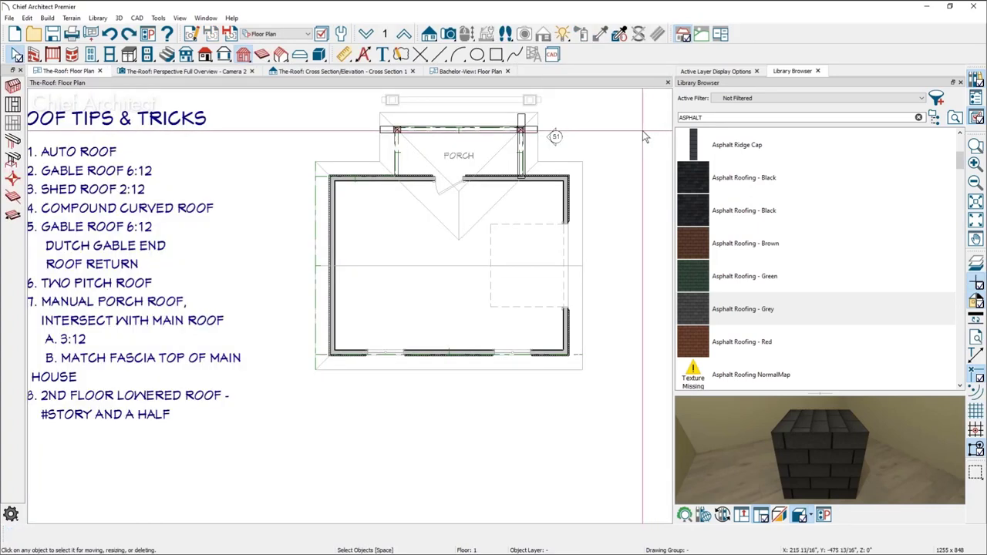
pyautogui.click(508, 71)
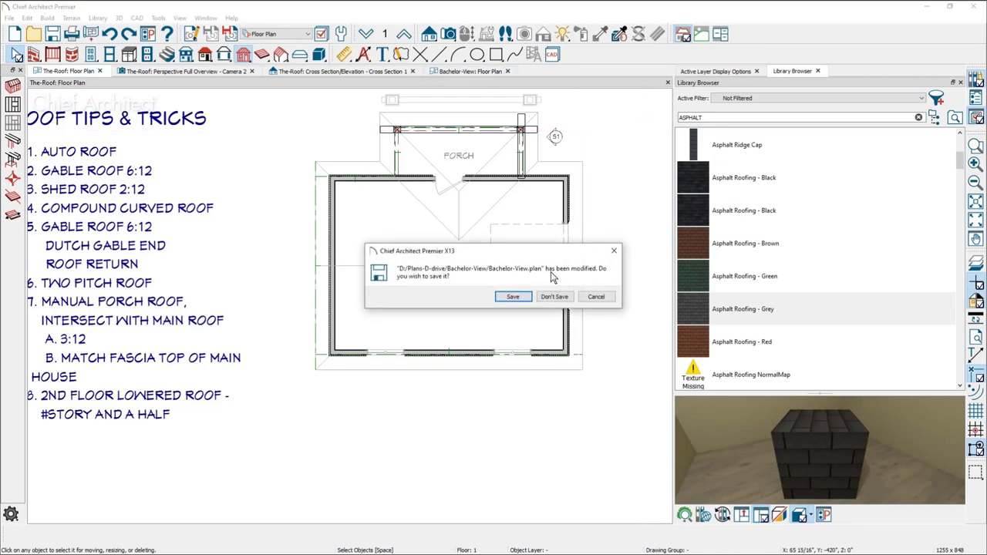
pyautogui.click(554, 298)
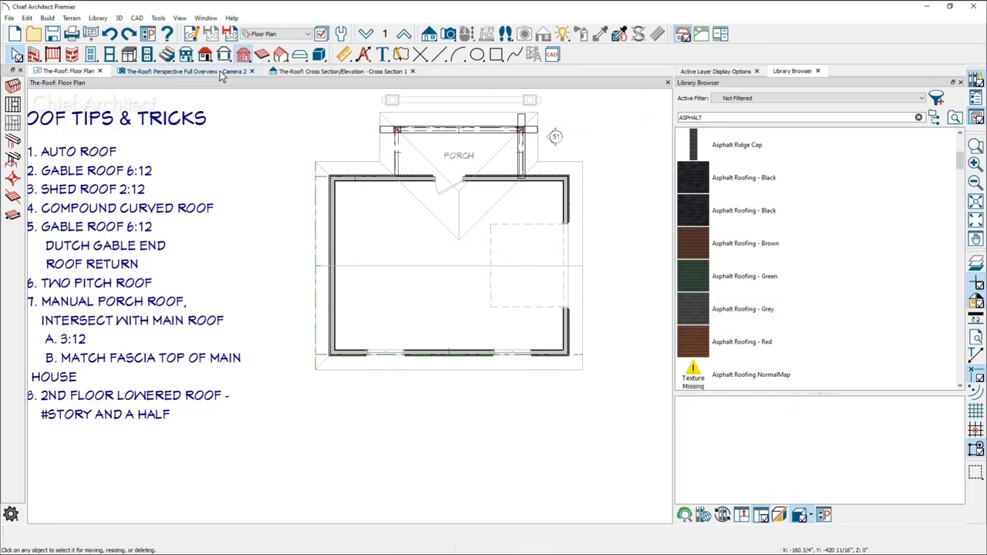
# - Examine the full roof return across the gable end wall in The-Roof's Camera 2 perspective view
pyautogui.click(220, 71)
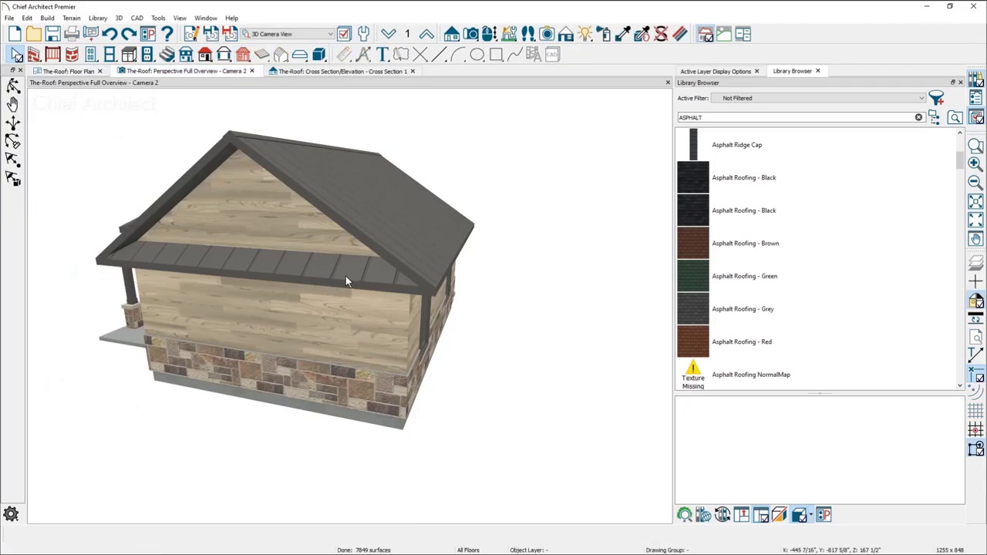
pyautogui.moveTo(363, 326); pyautogui.dragTo(391, 353, button='middle')
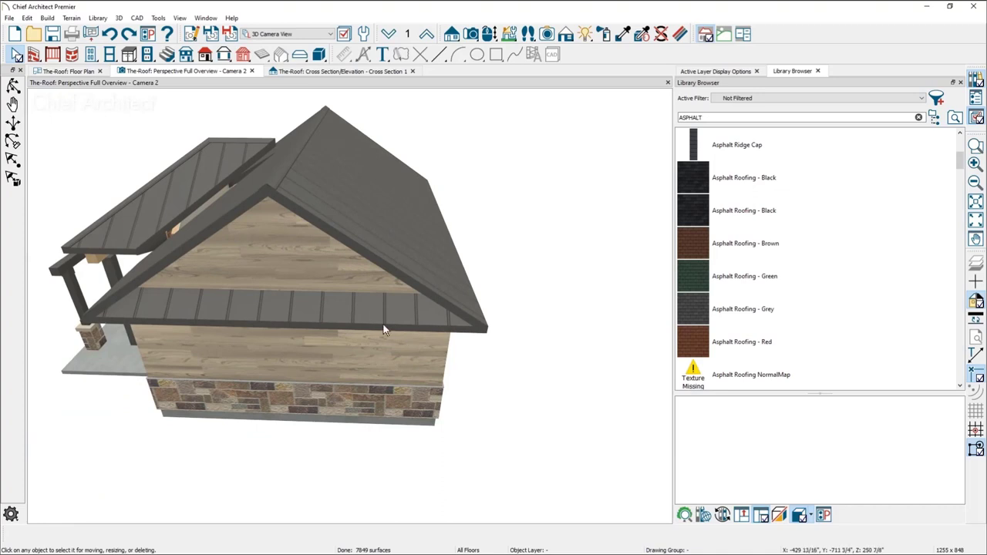
pyautogui.click(400, 361)
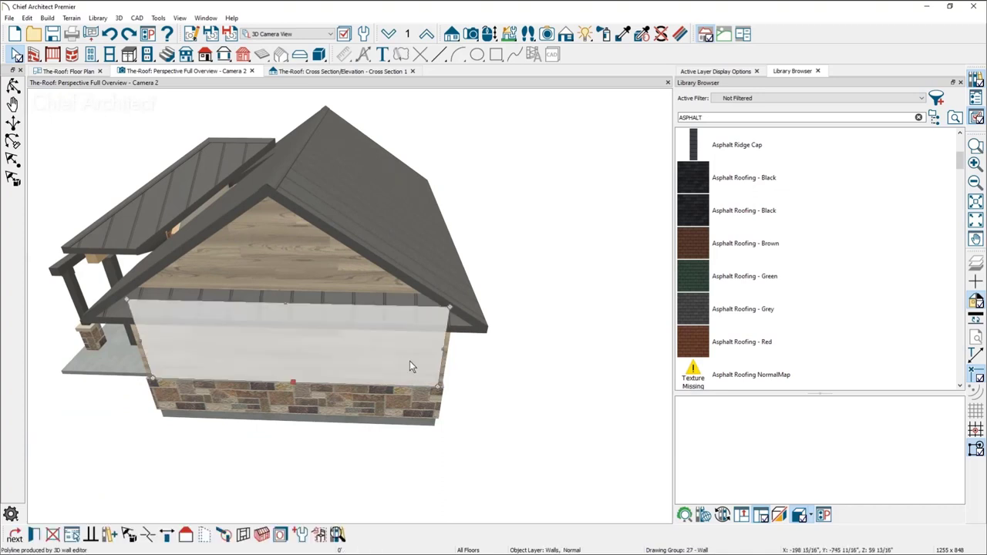
pyautogui.press('Escape')
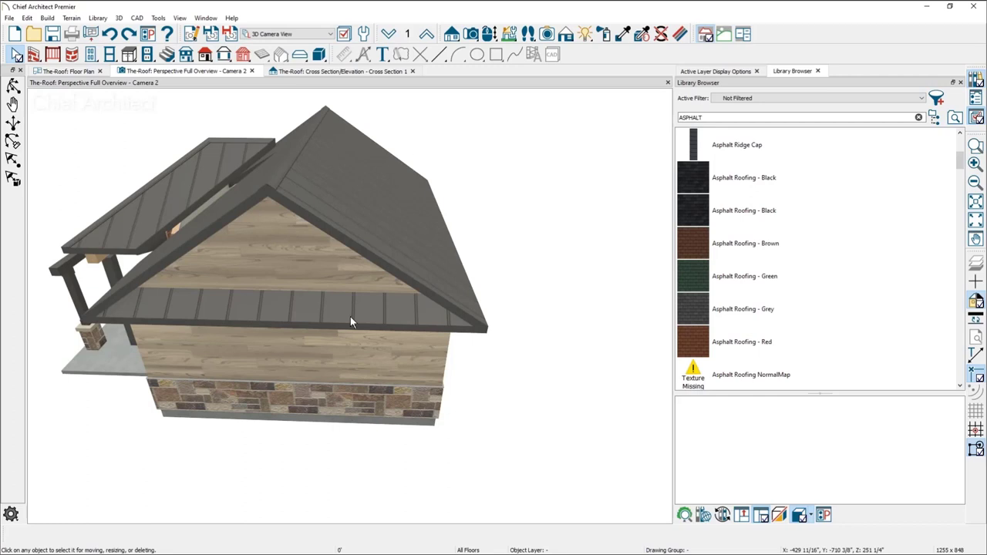
# - Turn off Auto Roof Return for the gable end wall
pyautogui.press('space')
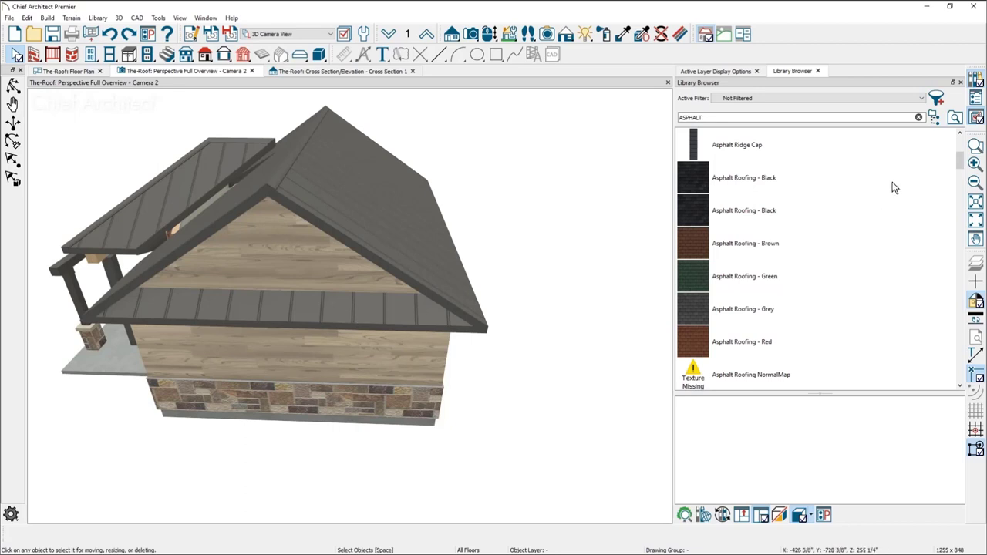
pyautogui.moveTo(961, 160); pyautogui.dragTo(961, 153)
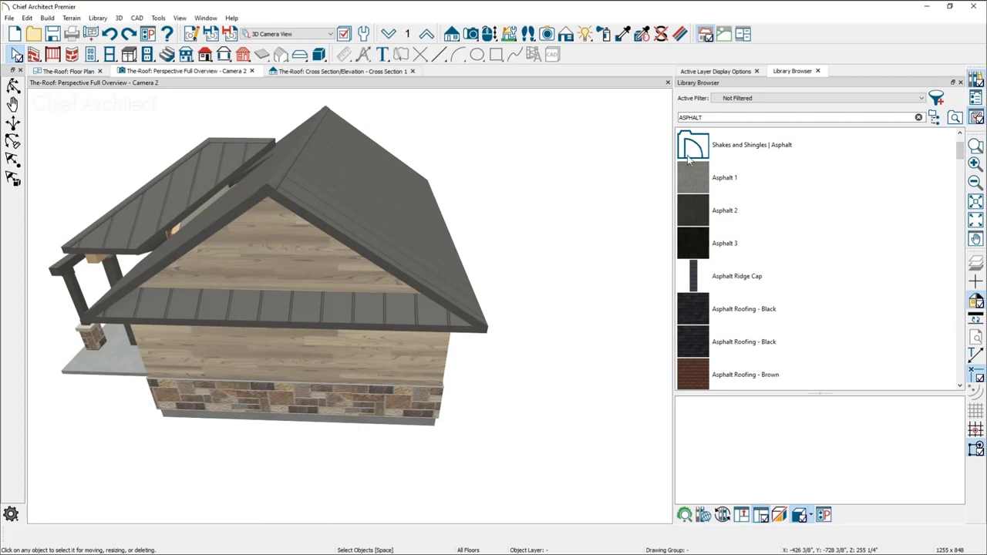
pyautogui.moveTo(532, 269); pyautogui.dragTo(503, 275, button='middle')
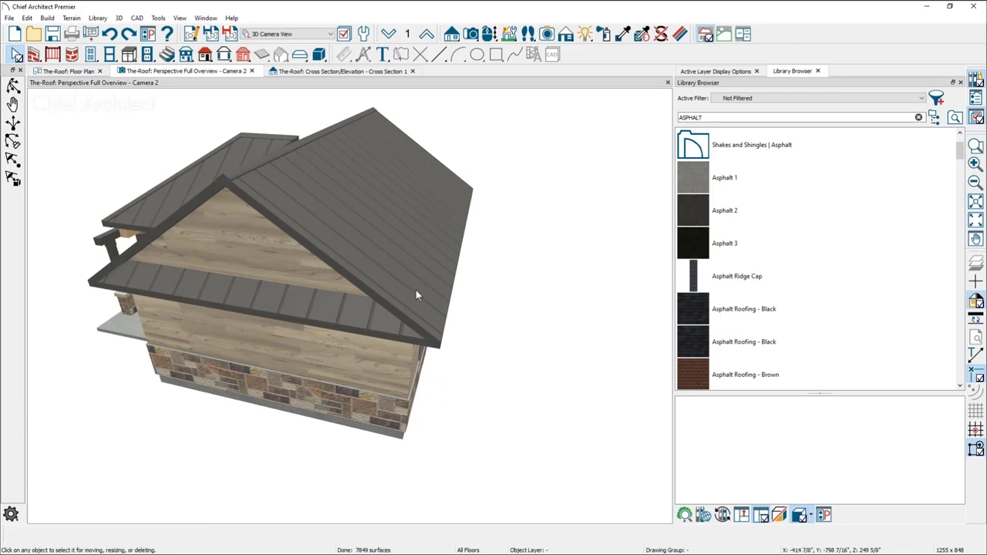
pyautogui.click(301, 352)
pyautogui.doubleClick(302, 348)
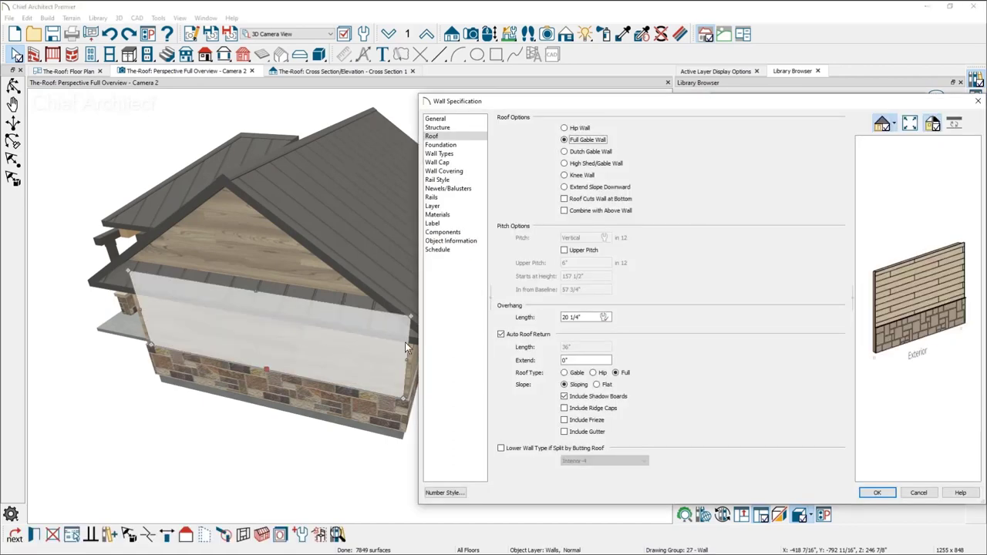
pyautogui.click(500, 334)
pyautogui.click(877, 494)
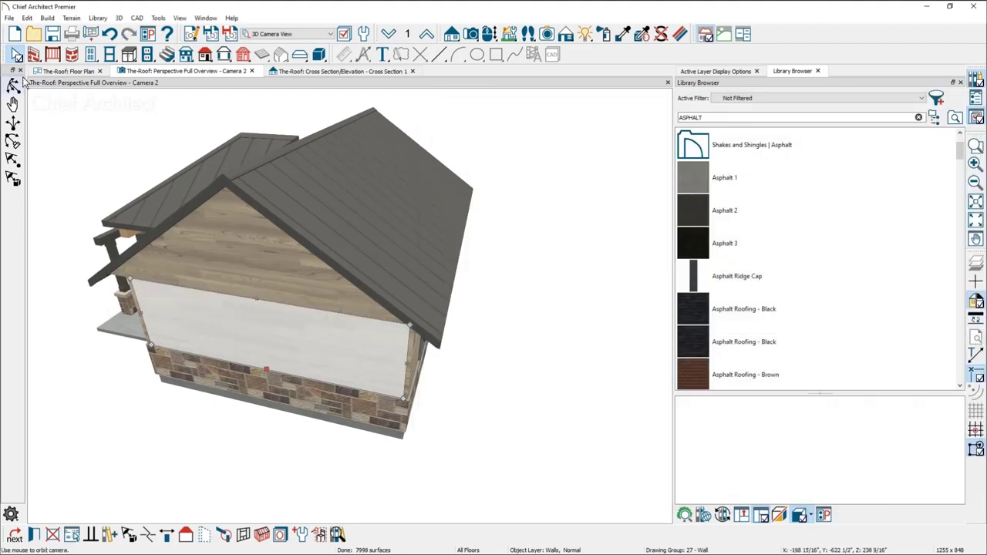
# - In the floor plan, draw a manual roof plane along the outside of the gable end wall, from corner to corner
pyautogui.click(66, 71)
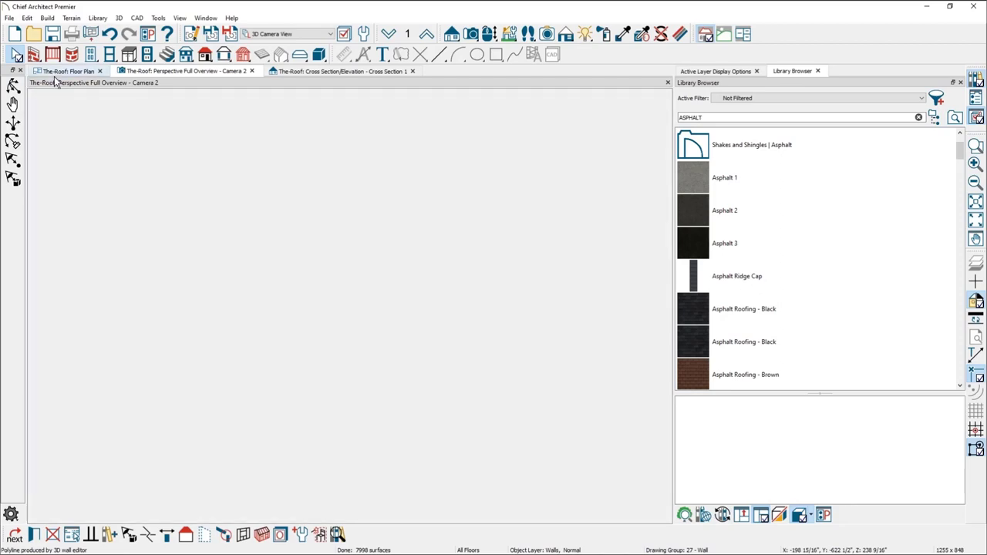
pyautogui.scroll(2, 335, 303)
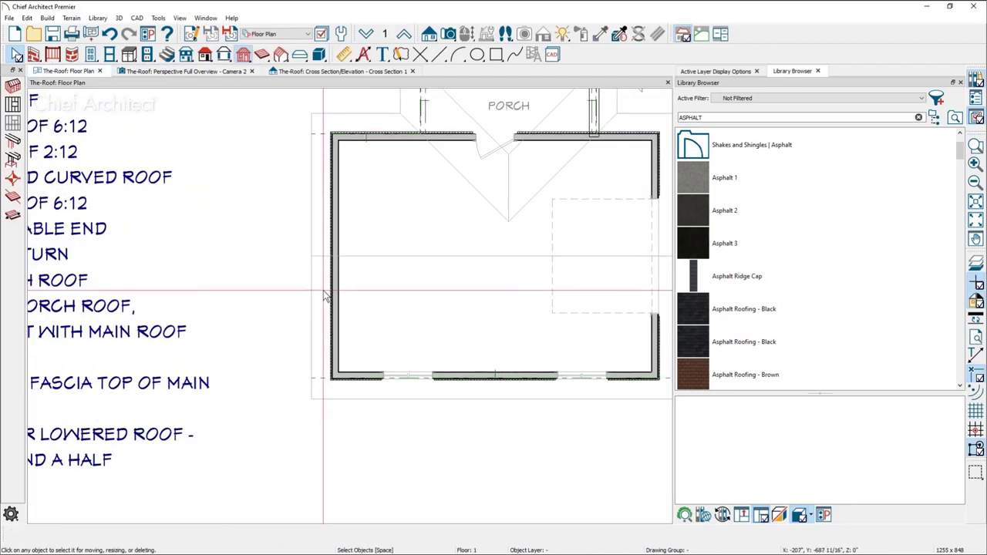
pyautogui.click(204, 54)
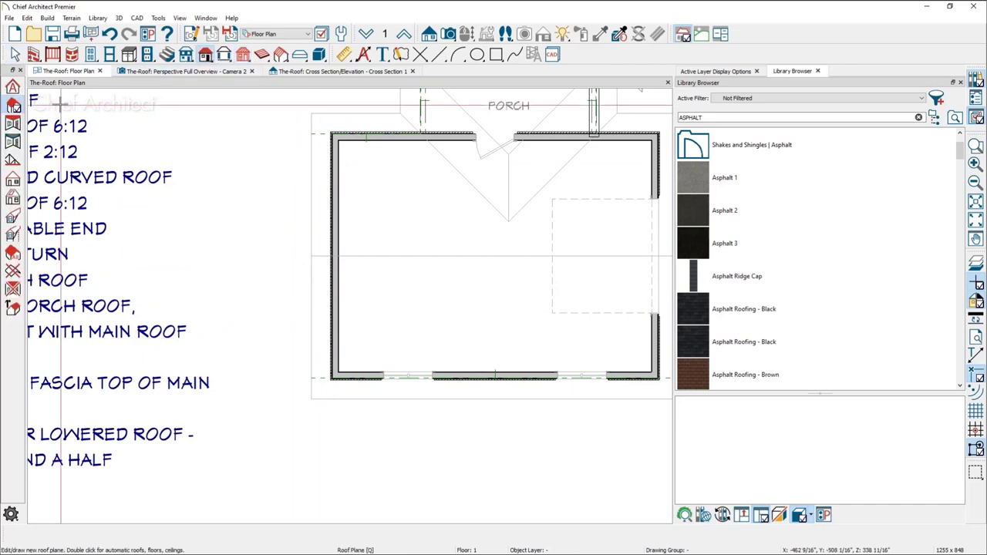
pyautogui.click(13, 106)
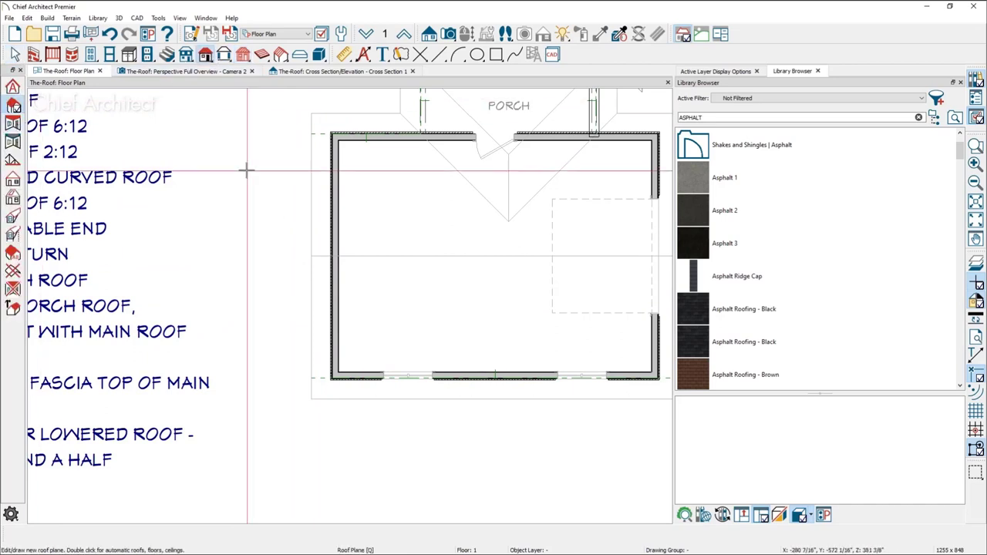
pyautogui.scroll(2, 301, 147)
pyautogui.moveTo(318, 133)
pyautogui.mouseDown()
pyautogui.moveTo(324, 258)
pyautogui.moveTo(348, 240)
pyautogui.moveTo(327, 264)
pyautogui.moveTo(330, 446)
pyautogui.moveTo(332, 128)
pyautogui.moveTo(331, 461)
pyautogui.mouseUp()
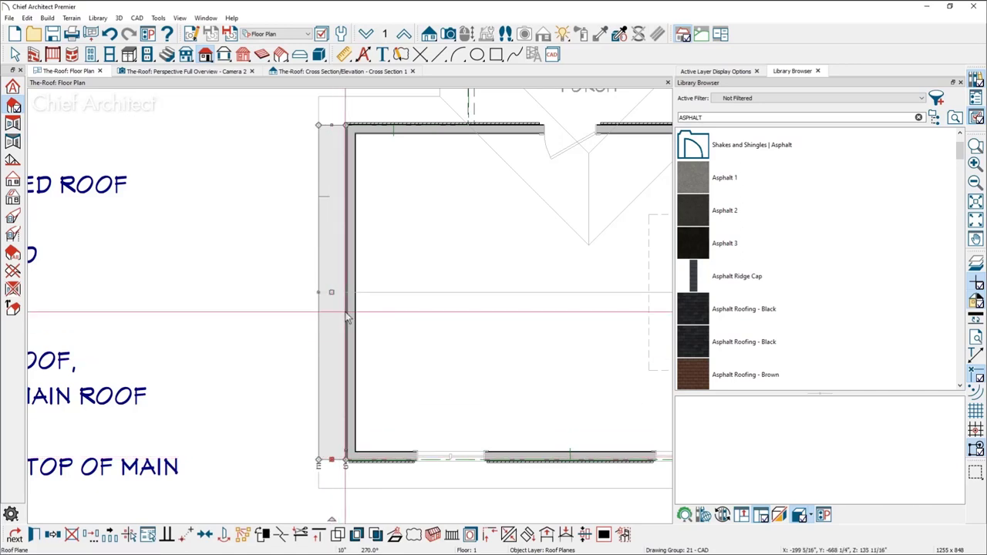
# - In the Camera 2 view, copy the Fascia Top Height from the main roof plane's specification
pyautogui.click(230, 72)
pyautogui.moveTo(342, 346); pyautogui.dragTo(264, 305, button='middle')
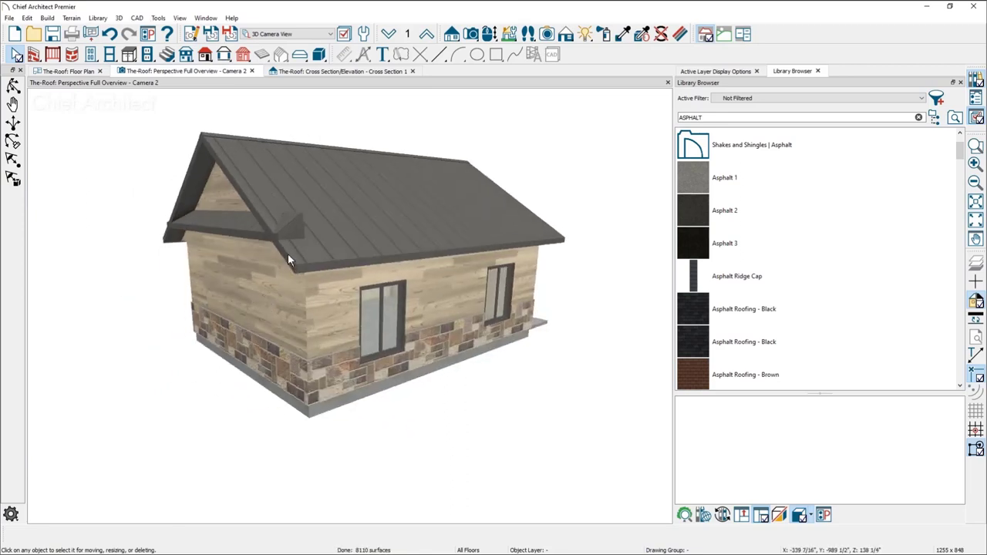
pyautogui.scroll(2, 293, 267)
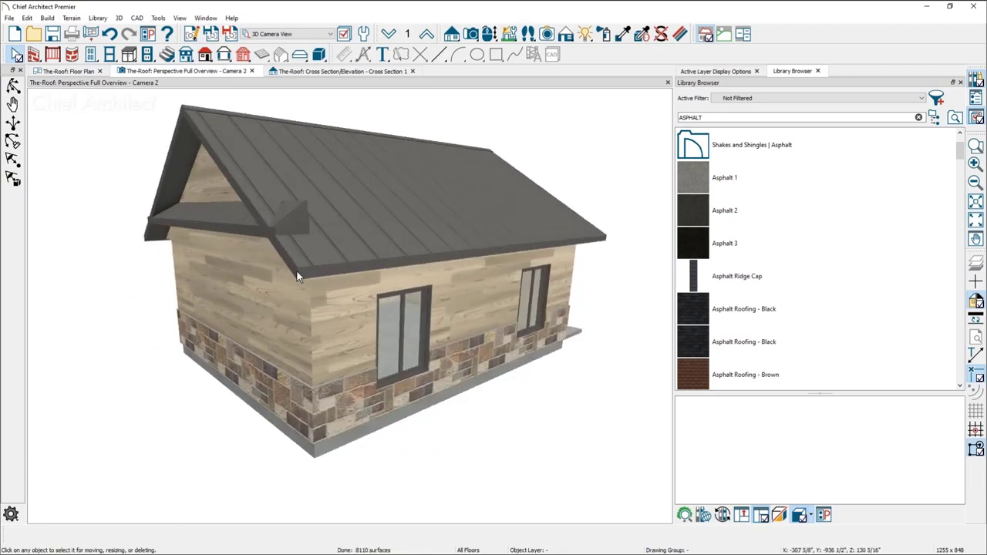
pyautogui.click(341, 250)
pyautogui.doubleClick(341, 249)
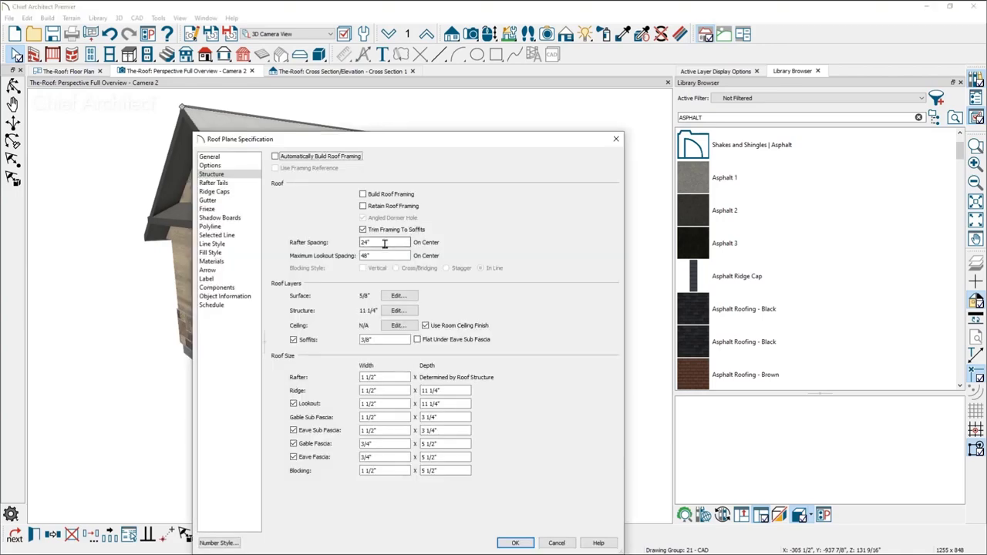
pyautogui.moveTo(409, 142); pyautogui.dragTo(578, 107)
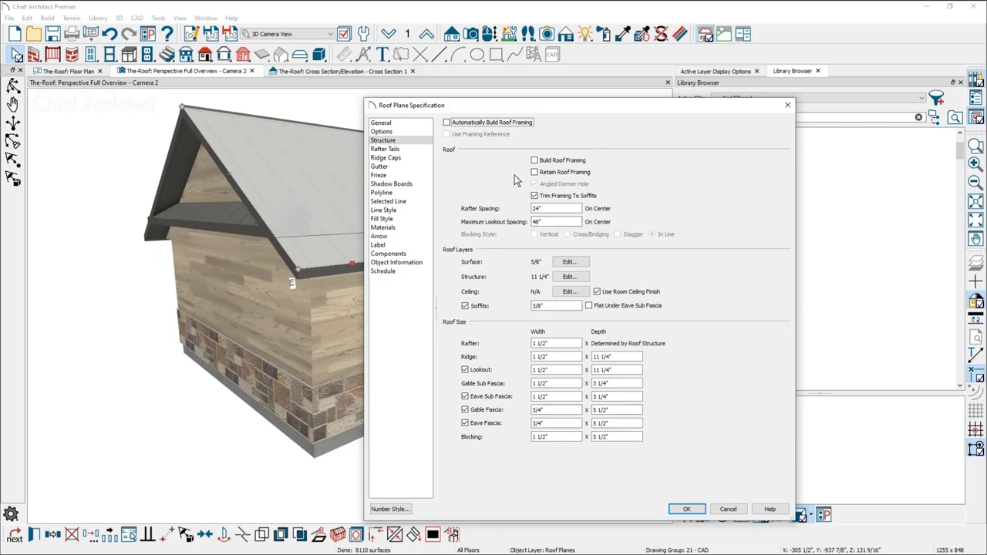
pyautogui.click(396, 126)
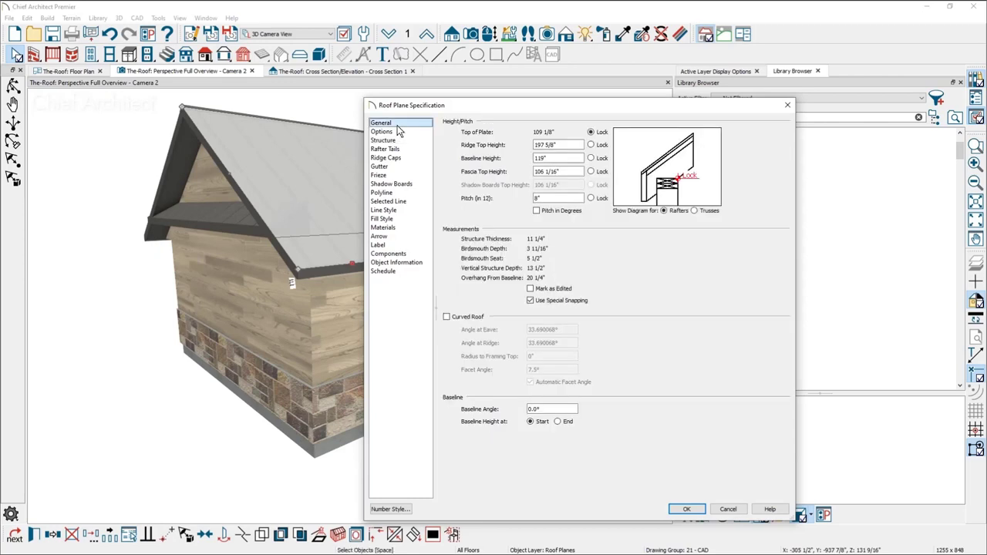
pyautogui.click(557, 171)
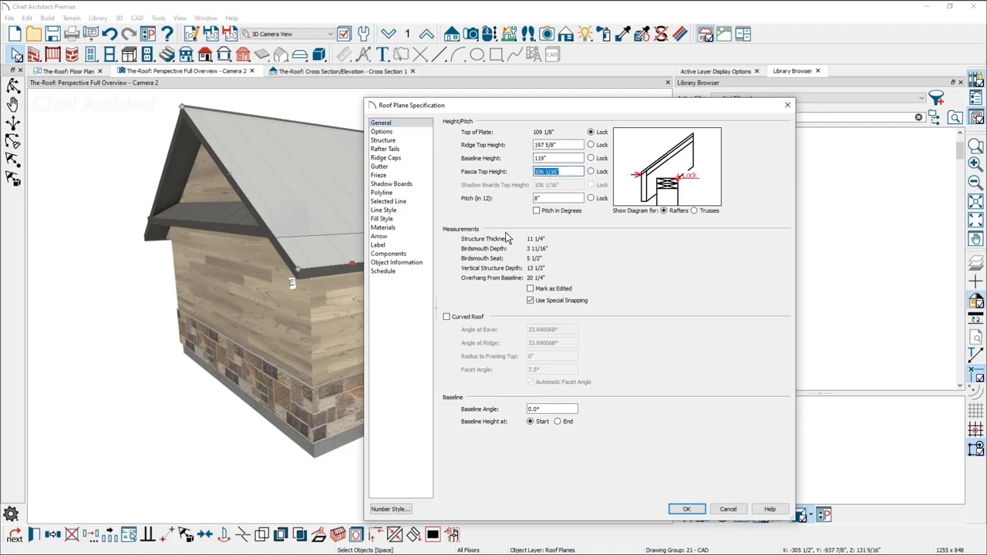
pyautogui.press('Return')
# - Lock the gable end return's pitch and set its Fascia Top Height to 106 1/16"
pyautogui.doubleClick(216, 220)
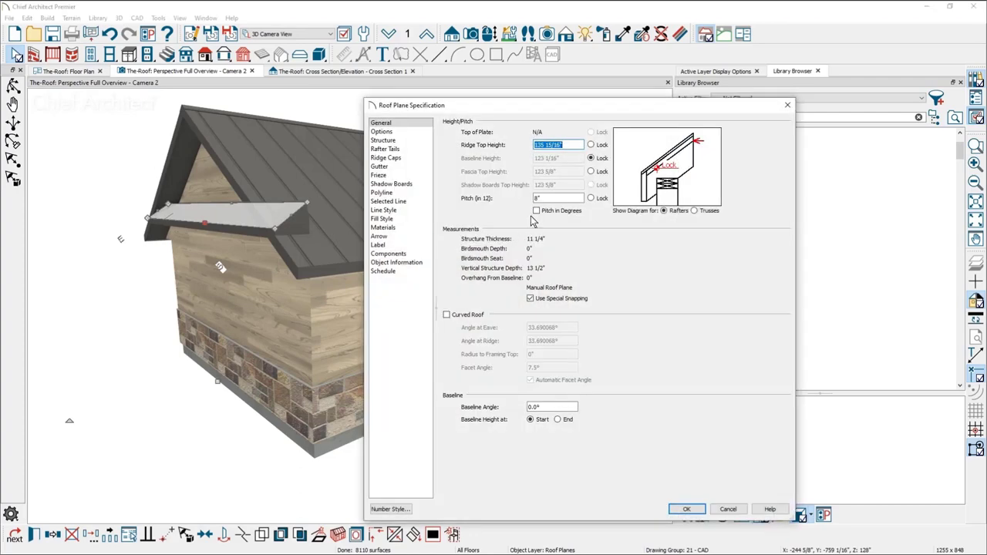
pyautogui.click(591, 198)
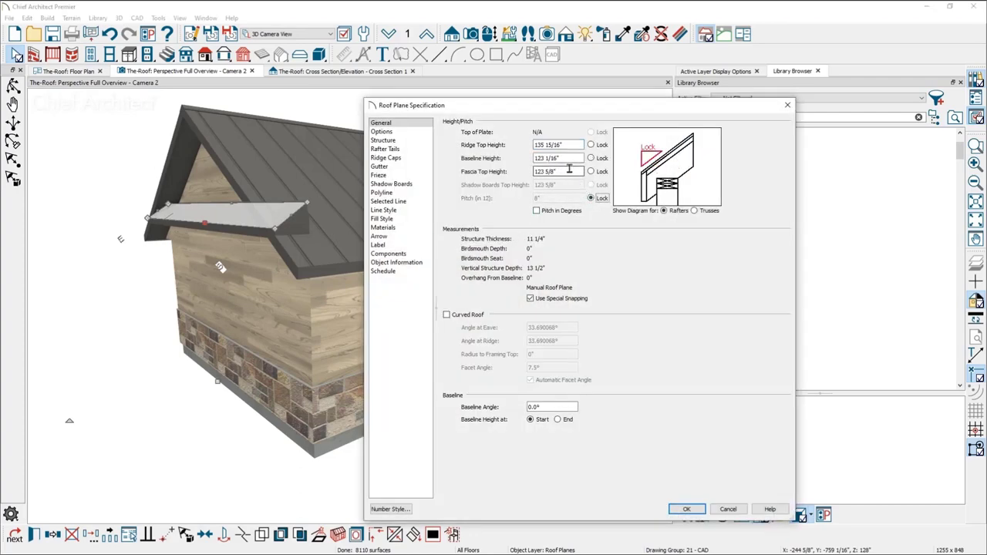
pyautogui.click(565, 173)
pyautogui.write('106 1/16"')
pyautogui.click(687, 509)
pyautogui.moveTo(367, 413); pyautogui.dragTo(341, 371, button='middle')
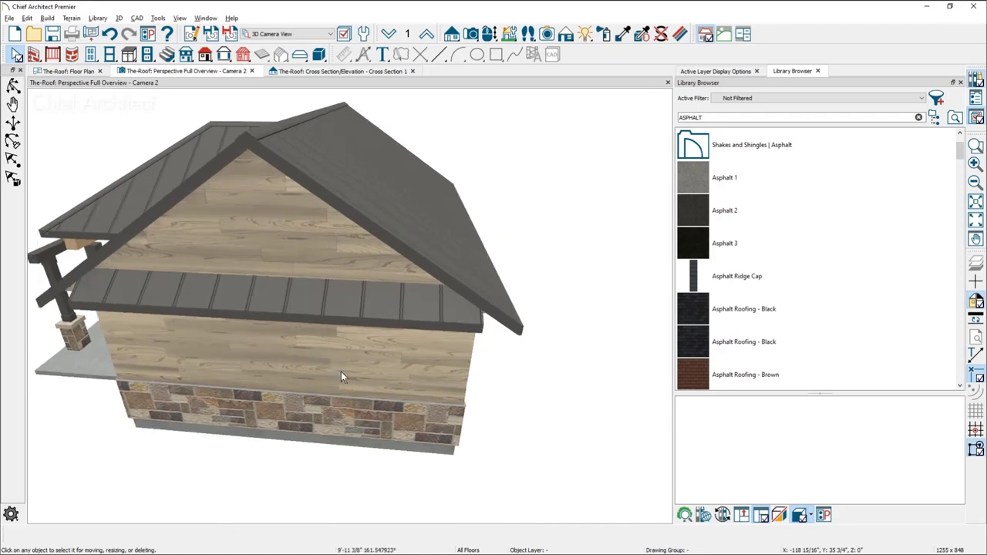
# - Paint the main roof plane with Asphalt Roofing - Black and view the gap at the gable return's corner
pyautogui.click(733, 319)
pyautogui.click(499, 297)
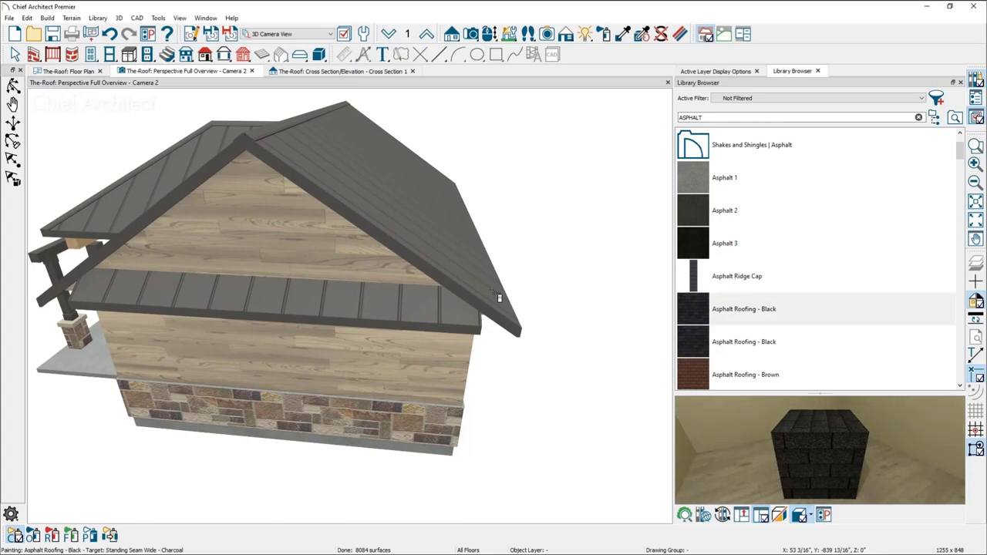
pyautogui.scroll(3, 302, 255)
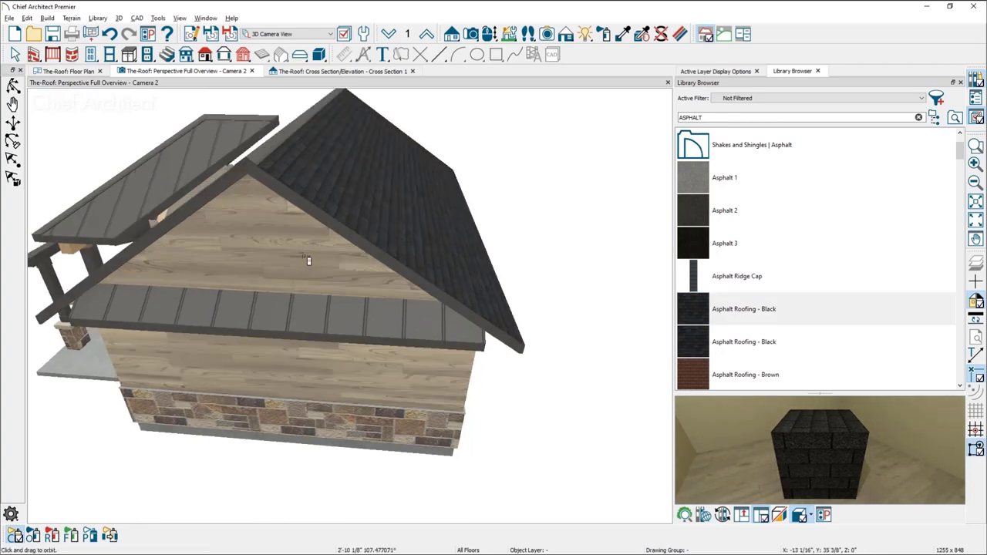
pyautogui.moveTo(269, 258); pyautogui.dragTo(383, 287, button='middle')
pyautogui.scroll(3, 436, 291)
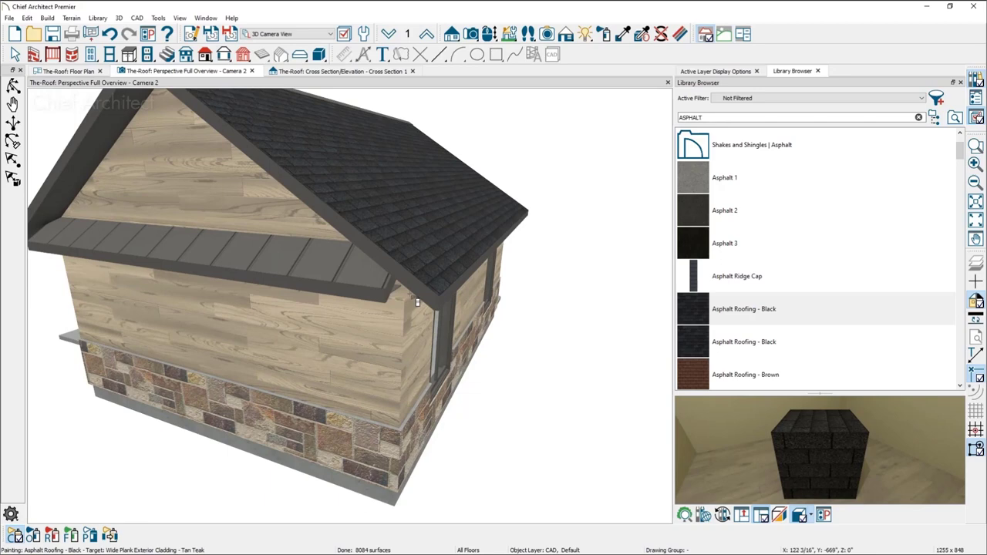
pyautogui.moveTo(405, 295)
pyautogui.mouseDown(button='middle')
pyautogui.moveTo(407, 280)
pyautogui.moveTo(415, 290)
pyautogui.mouseUp(button='middle')
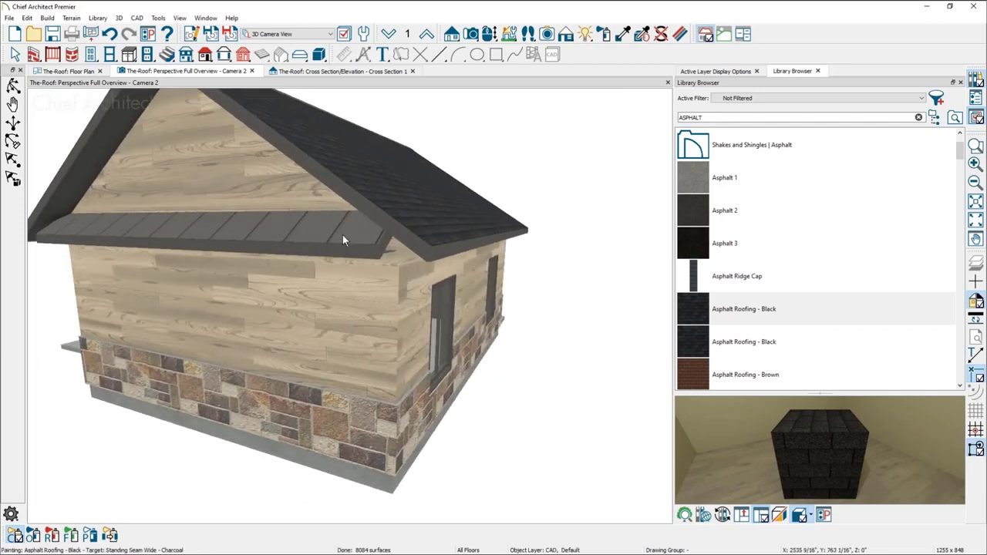
# - In the floor plan, extend the return's lower end to the main roof's eave corner, with a diagonal edge back to the wall corner
pyautogui.click(56, 72)
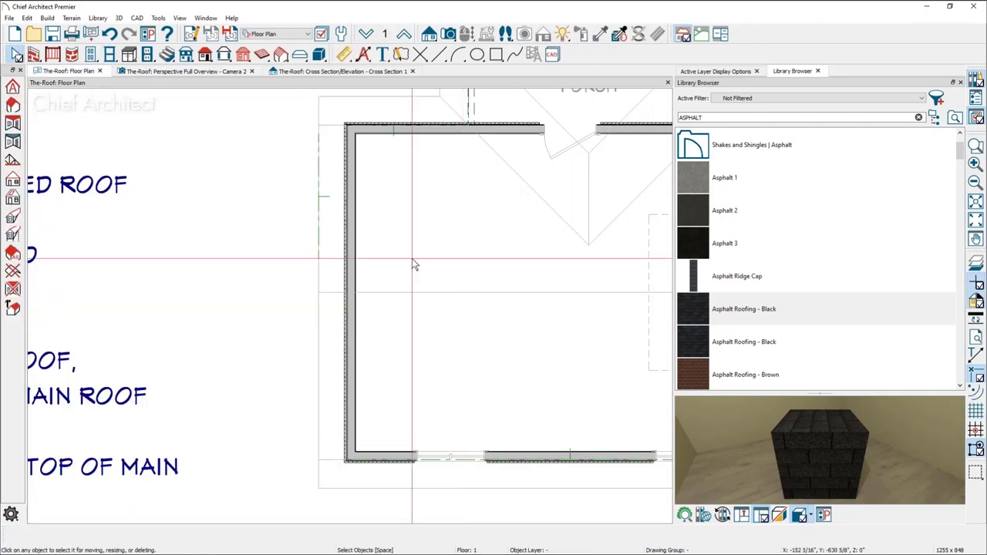
pyautogui.scroll(3, 412, 259)
pyautogui.click(341, 416)
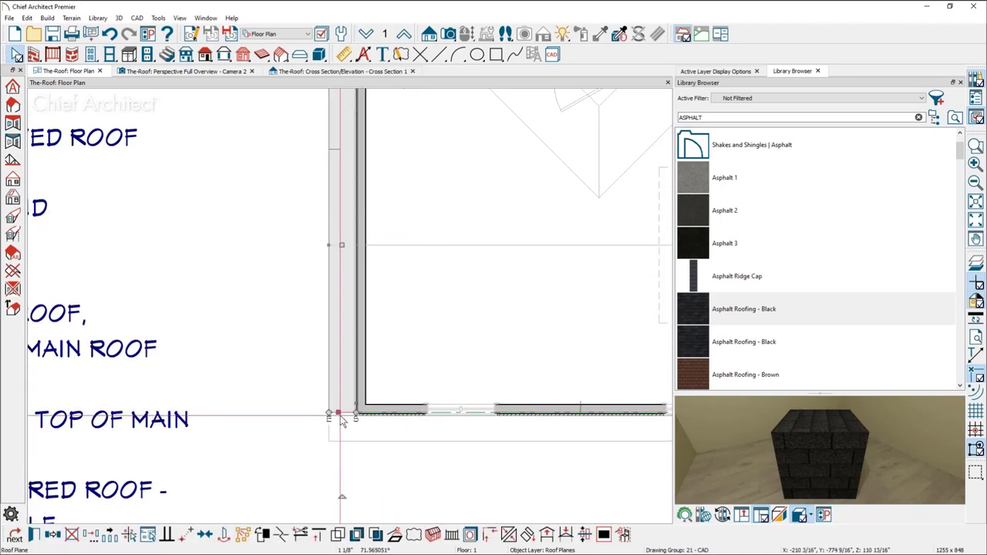
pyautogui.scroll(2, 343, 415)
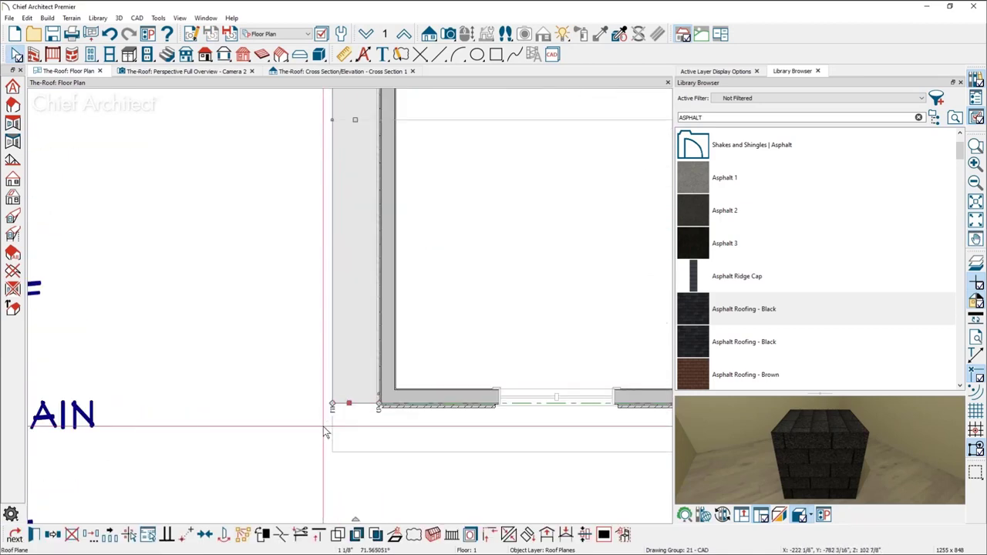
pyautogui.moveTo(340, 407); pyautogui.dragTo(377, 409)
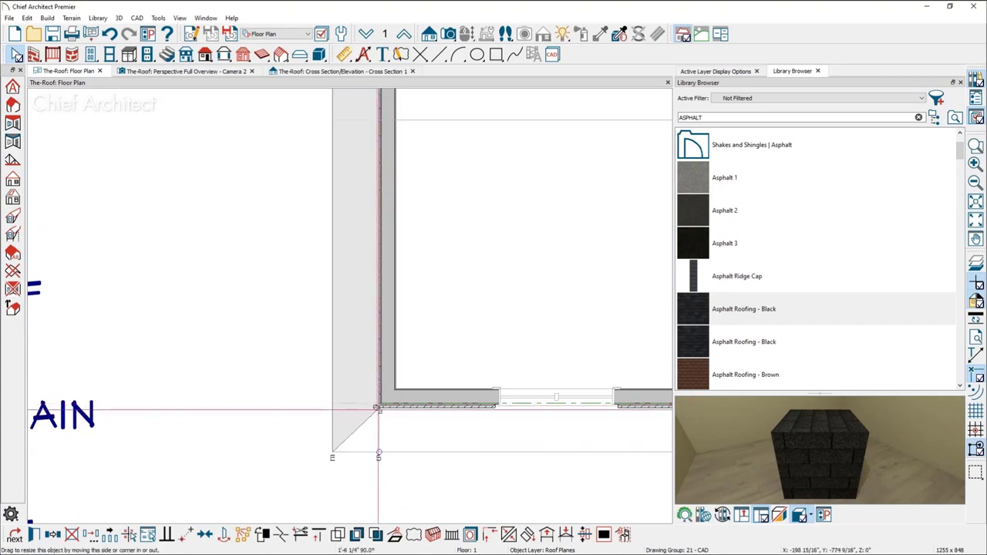
pyautogui.hotkey('ctrl', 'z')
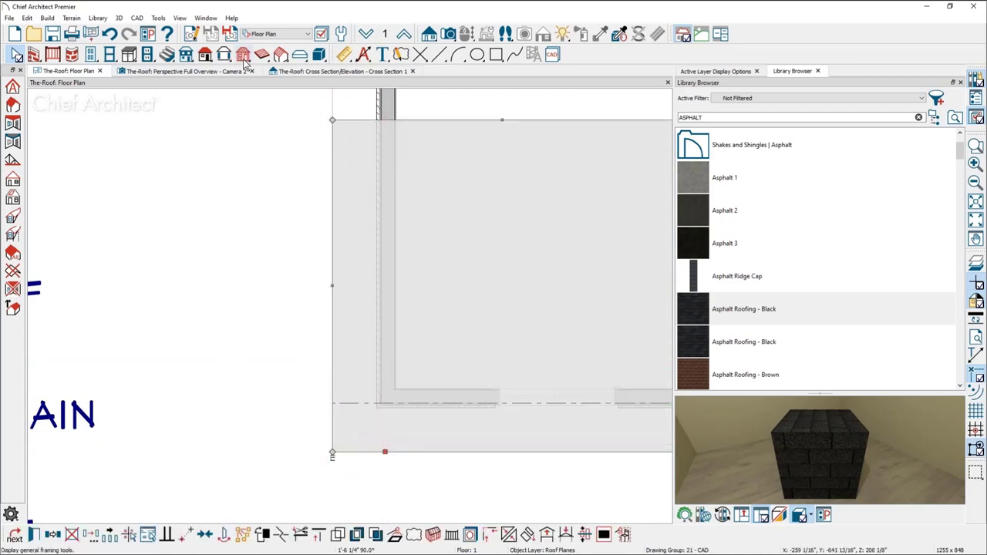
# - Close the Cross Section 1 view and inspect the extended return's corner in the Camera 2 view
pyautogui.click(313, 73)
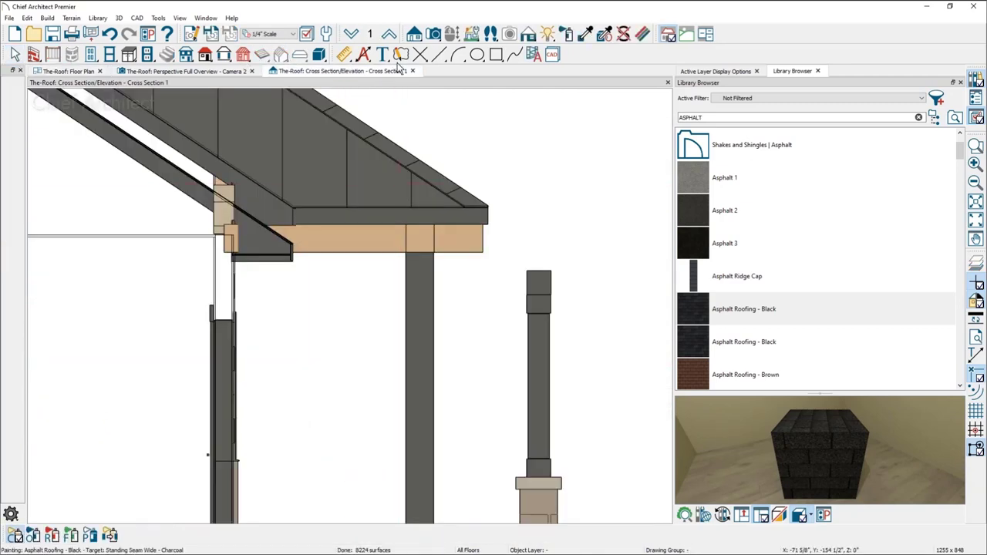
pyautogui.click(412, 71)
pyautogui.click(227, 71)
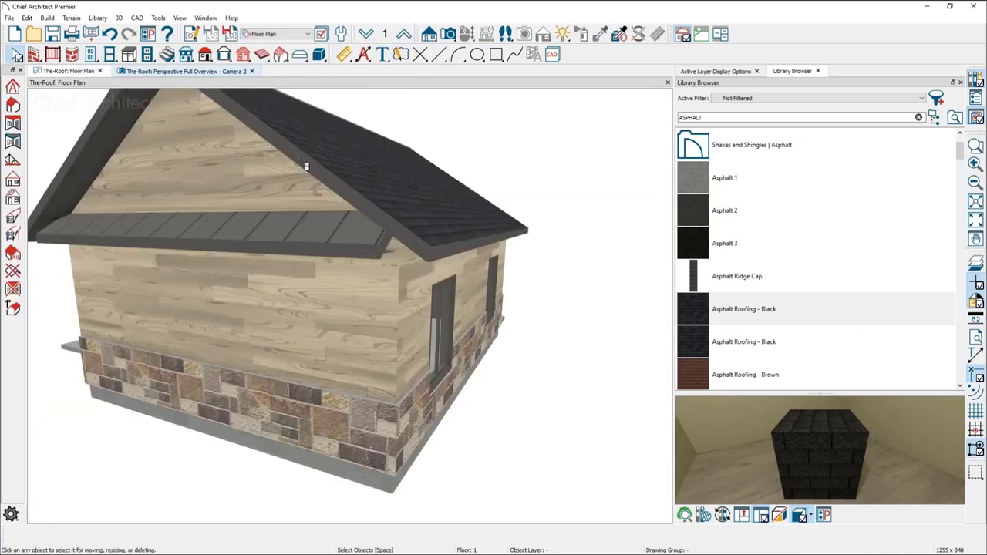
pyautogui.moveTo(394, 296); pyautogui.dragTo(362, 255, button='middle')
pyautogui.moveTo(575, 96); pyautogui.dragTo(607, 144, button='middle')
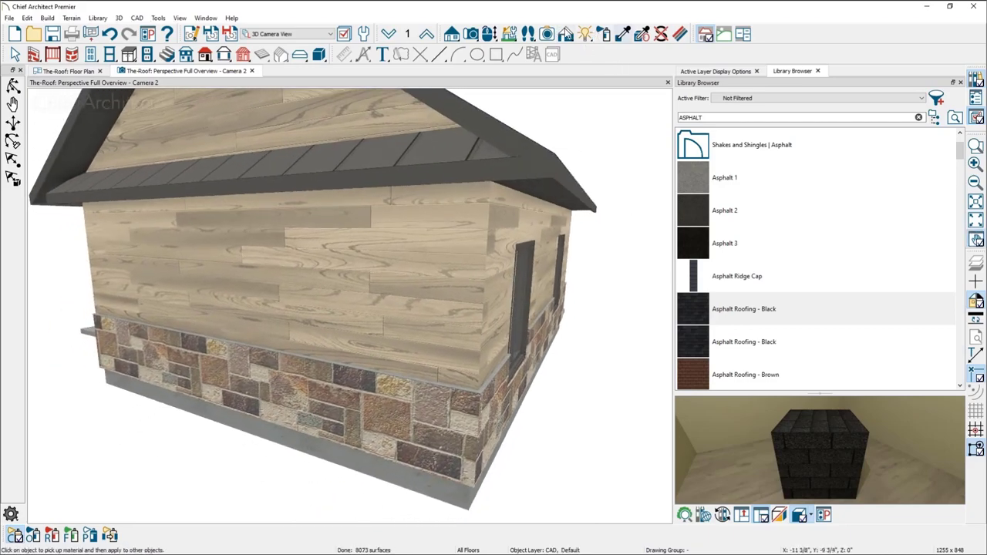
# - Switch the Camera 2 view to vector rendering, check the return's corner against the main eave, and return to the floor plan
pyautogui.click(566, 34)
pyautogui.click(13, 106)
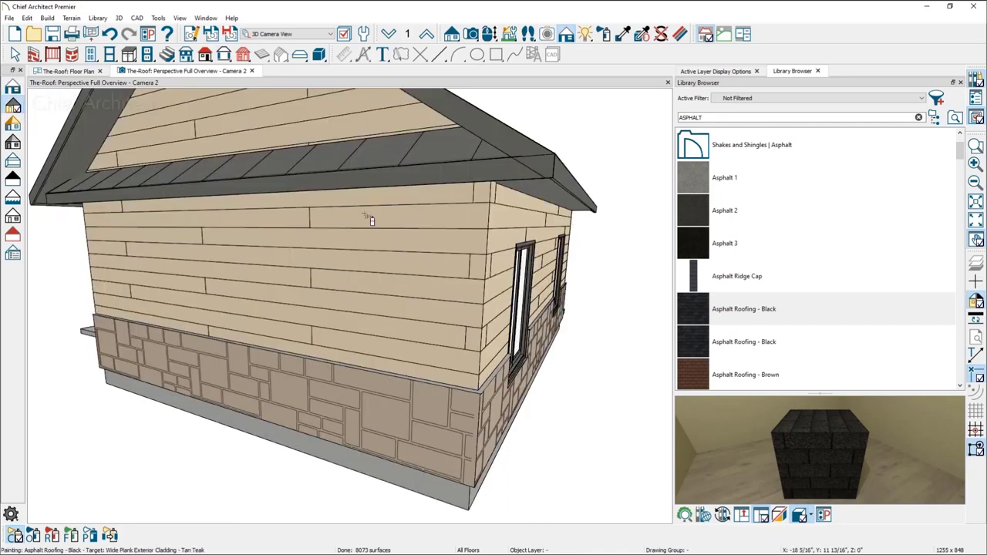
pyautogui.moveTo(363, 215); pyautogui.dragTo(374, 229, button='middle')
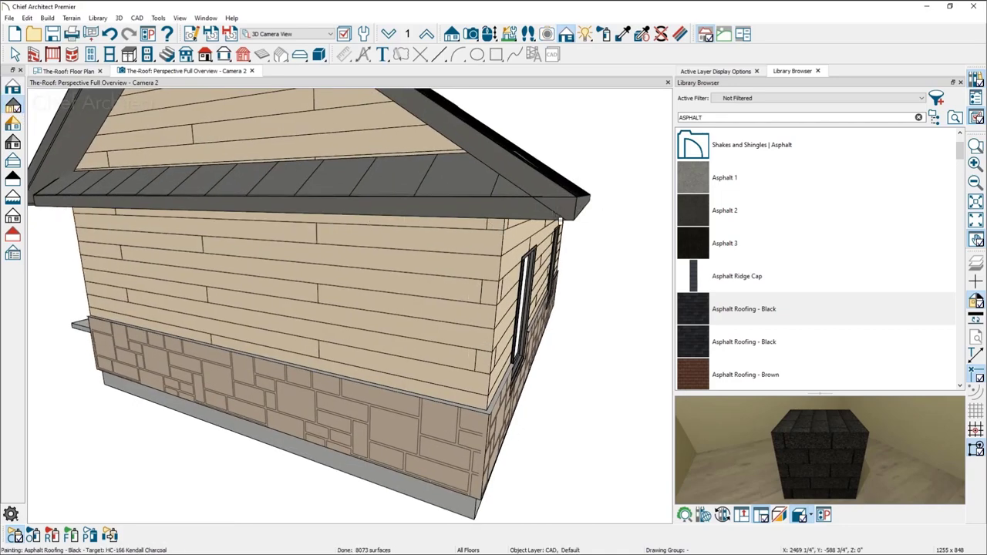
pyautogui.press('Escape')
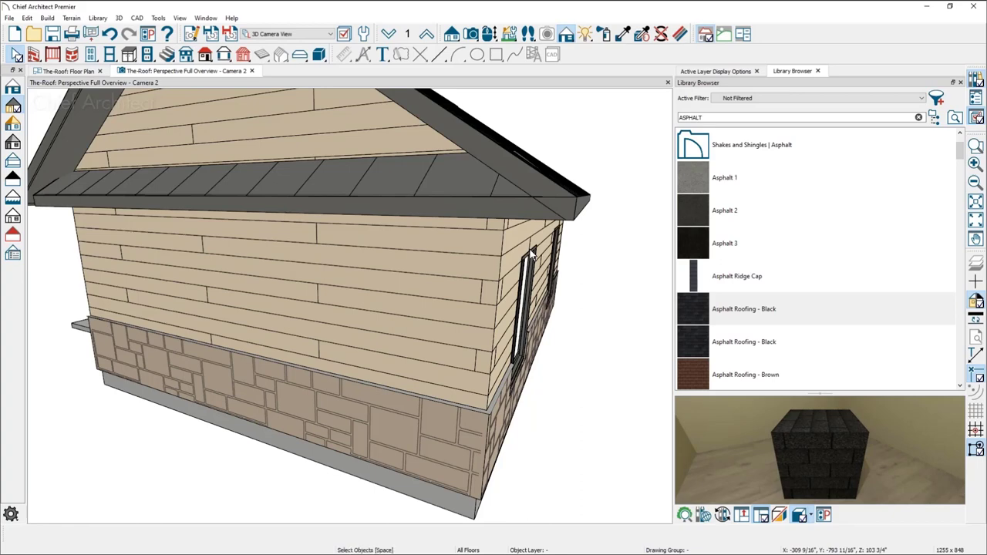
pyautogui.click(55, 72)
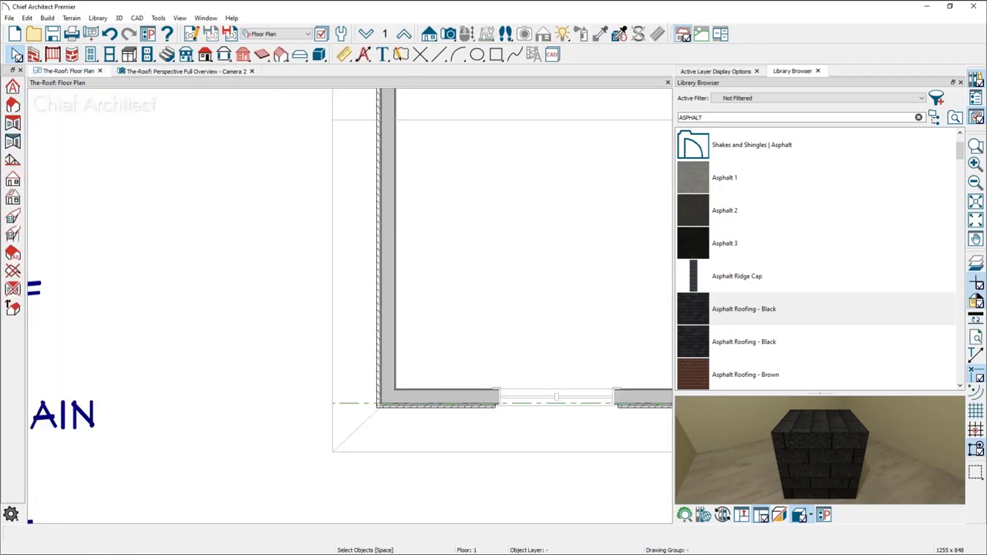
# - Create a backclipped cross section looking at the gable end wall and show the roof return's corner at the main eave
pyautogui.moveTo(242, 121); pyautogui.dragTo(418, 271, button='middle')
pyautogui.scroll(-1, 436, 184)
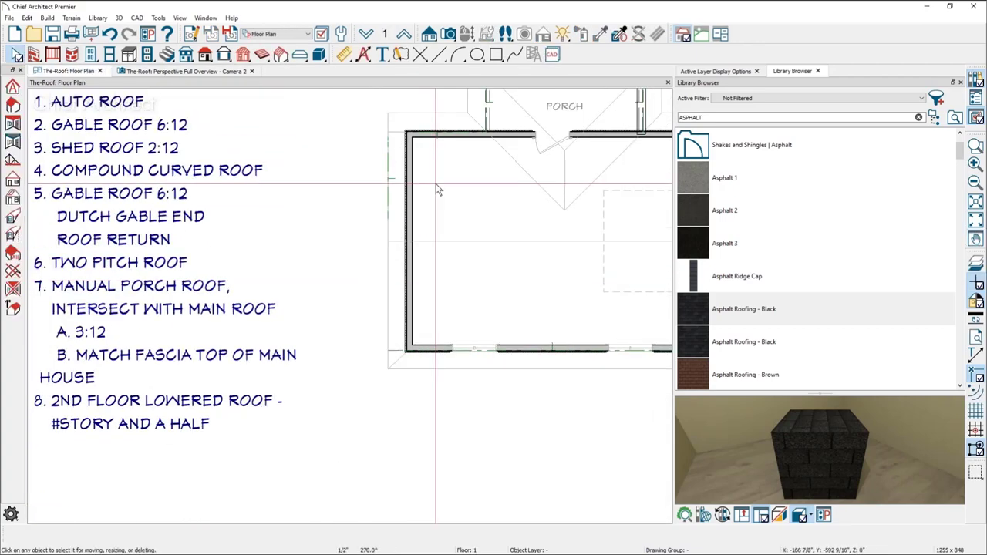
pyautogui.click(430, 34)
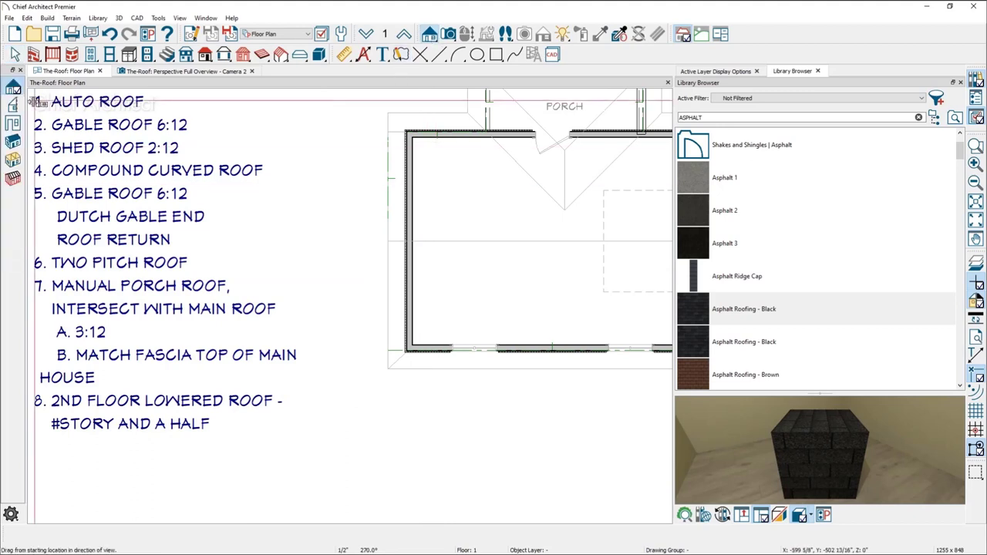
pyautogui.moveTo(376, 238); pyautogui.dragTo(434, 236)
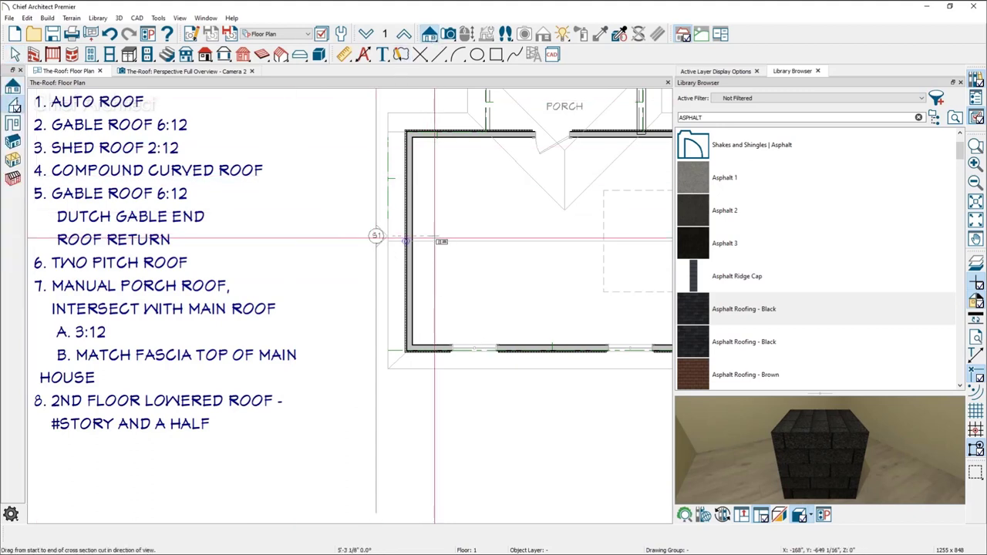
pyautogui.scroll(4, 629, 282)
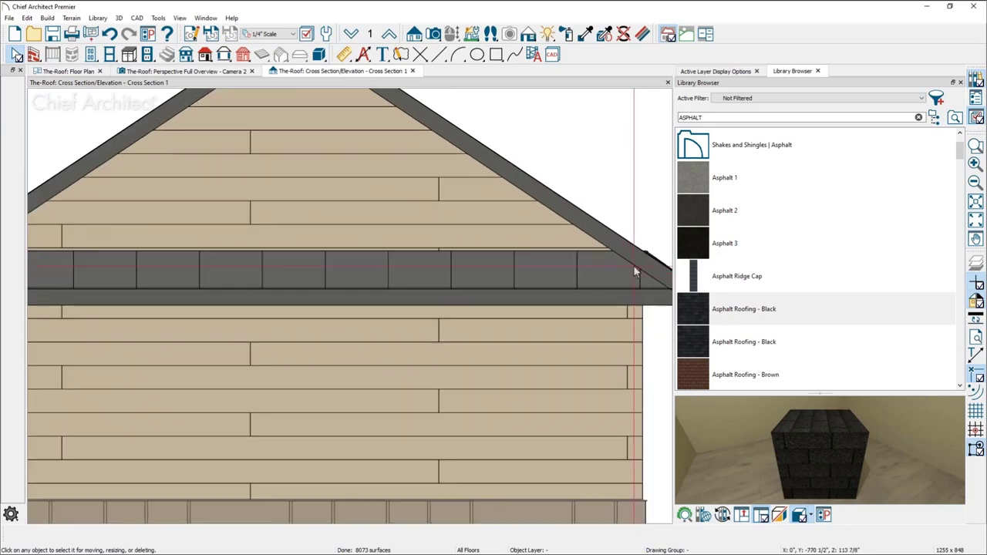
# - Move the return's sloped end edge inward and back out until its fascia end lines up with the main roof's fascia end
pyautogui.click(487, 289)
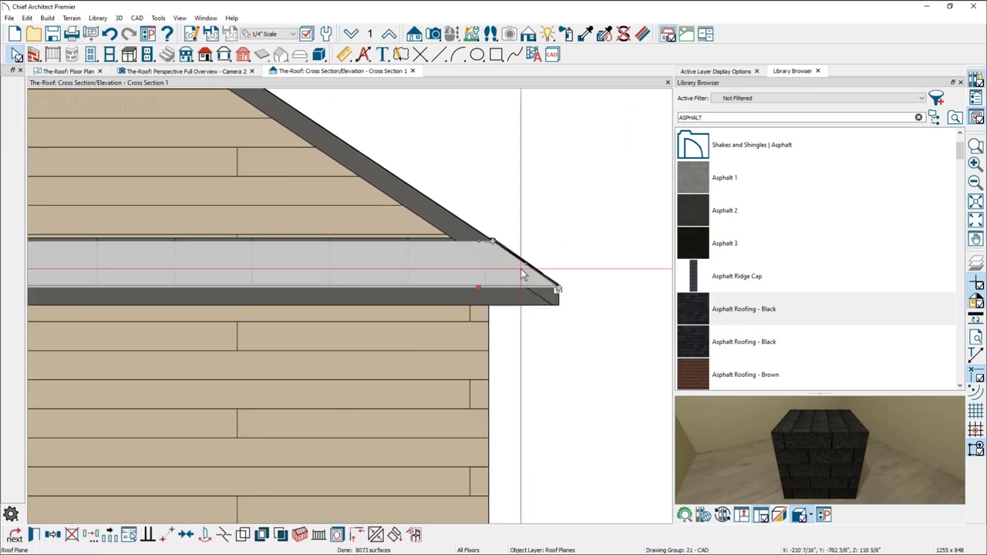
pyautogui.scroll(2, 523, 270)
pyautogui.moveTo(525, 270); pyautogui.dragTo(502, 277)
pyautogui.scroll(2, 548, 309)
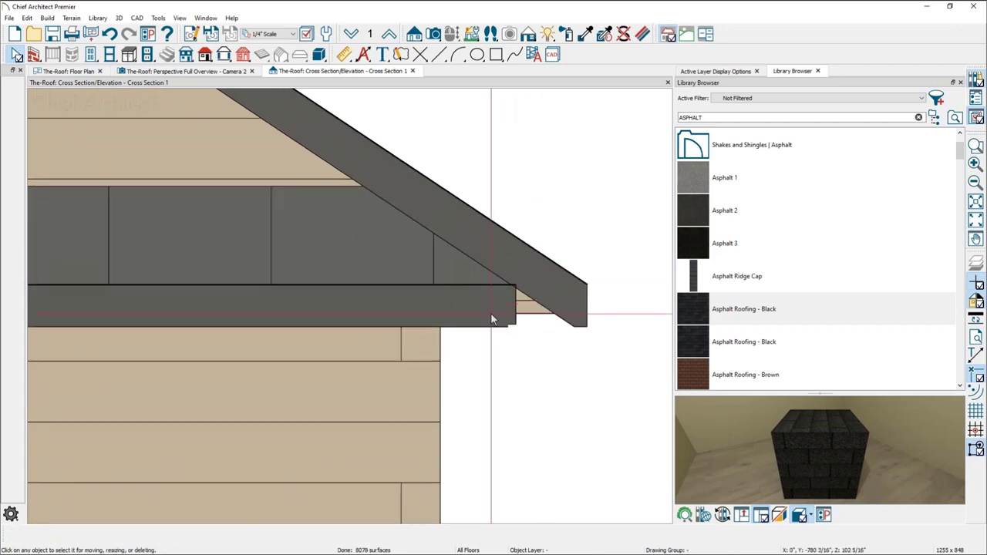
pyautogui.click(453, 269)
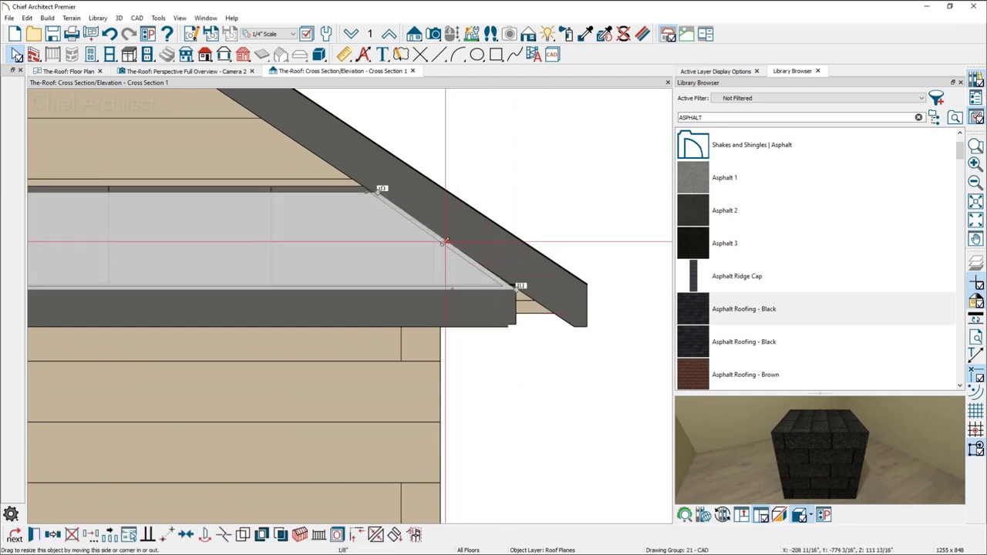
pyautogui.moveTo(456, 240); pyautogui.dragTo(490, 220)
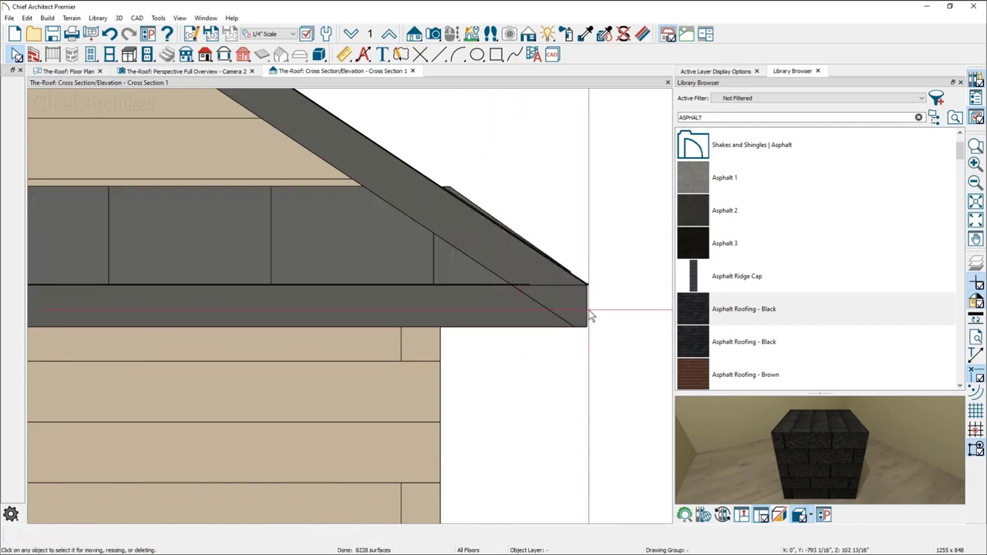
pyautogui.scroll(2, 590, 313)
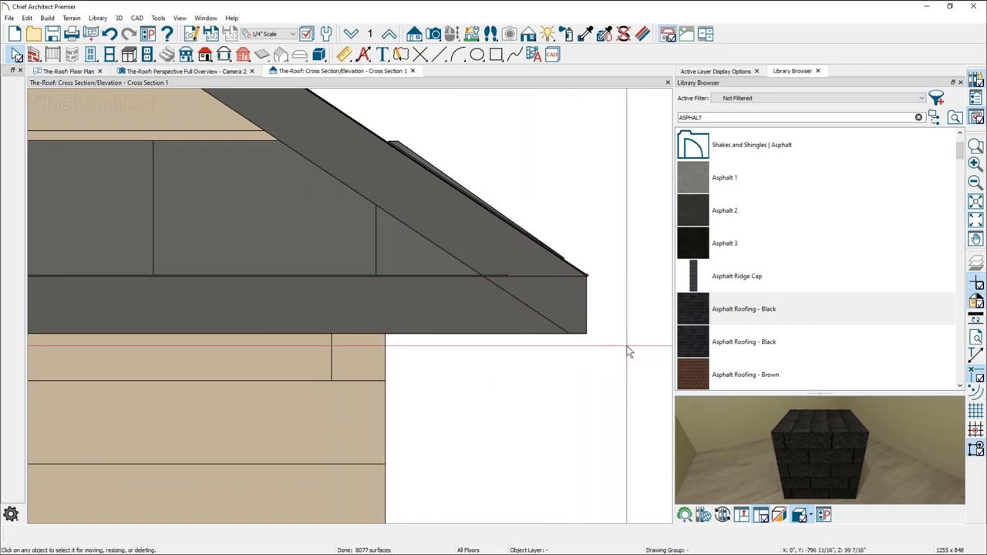
pyautogui.scroll(1, 629, 352)
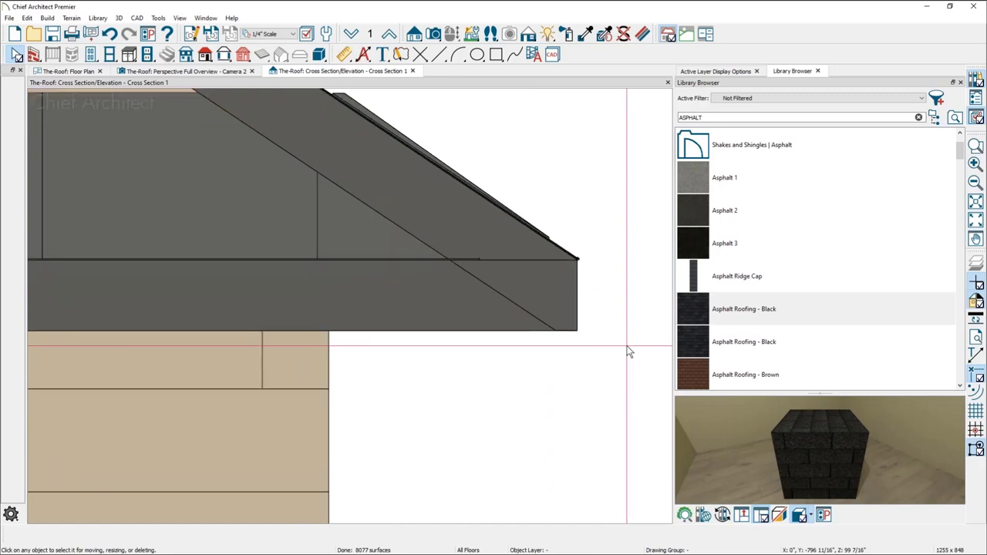
# - Try raising the return's eave edge slightly so its fascia ends inside the main roof's fascia
pyautogui.scroll(-1, 628, 353)
pyautogui.click(289, 243)
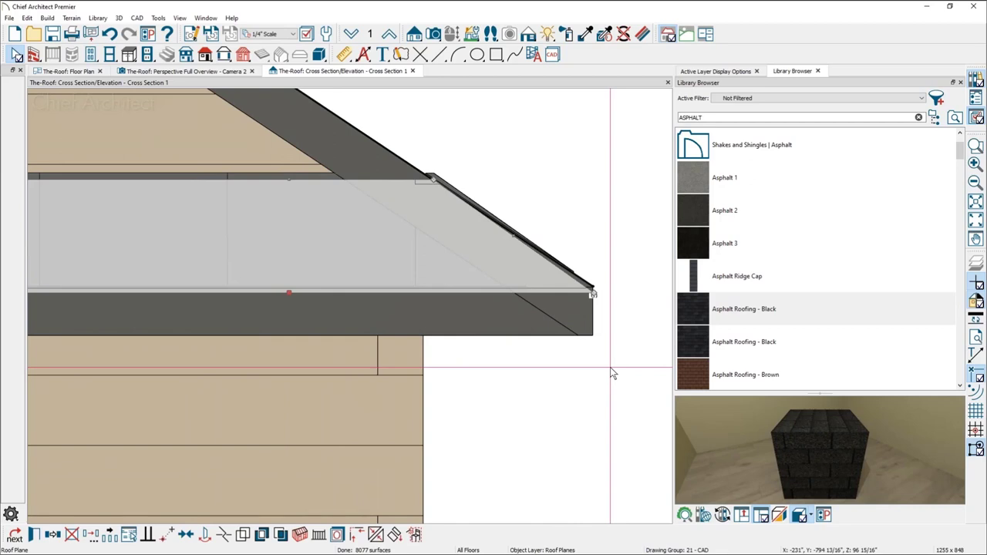
pyautogui.moveTo(510, 240); pyautogui.dragTo(505, 242)
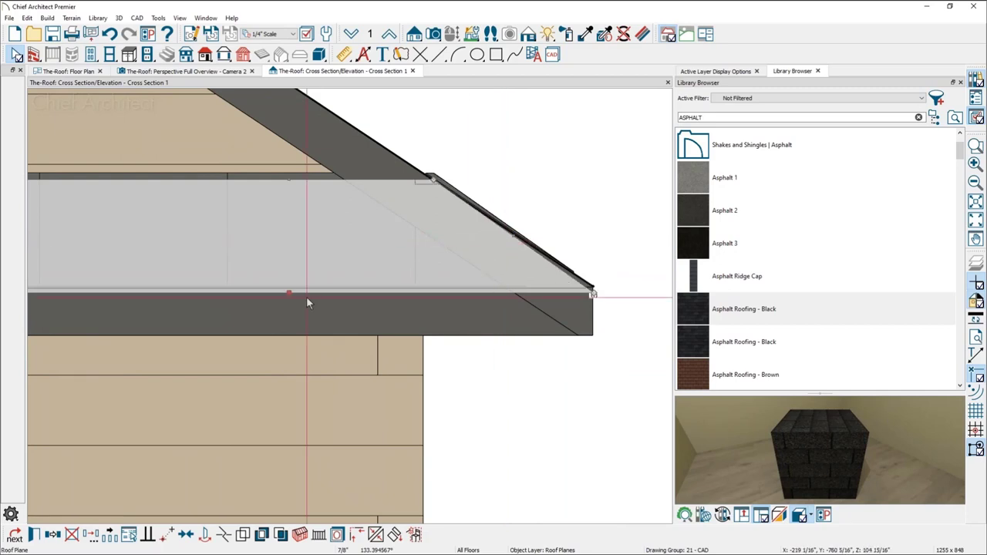
pyautogui.moveTo(290, 294); pyautogui.dragTo(291, 284)
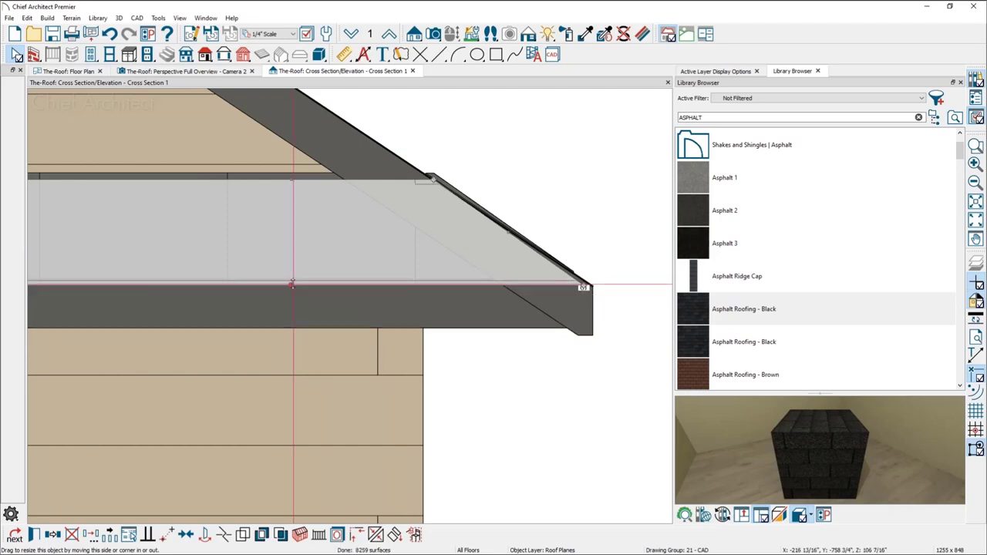
pyautogui.press('Escape')
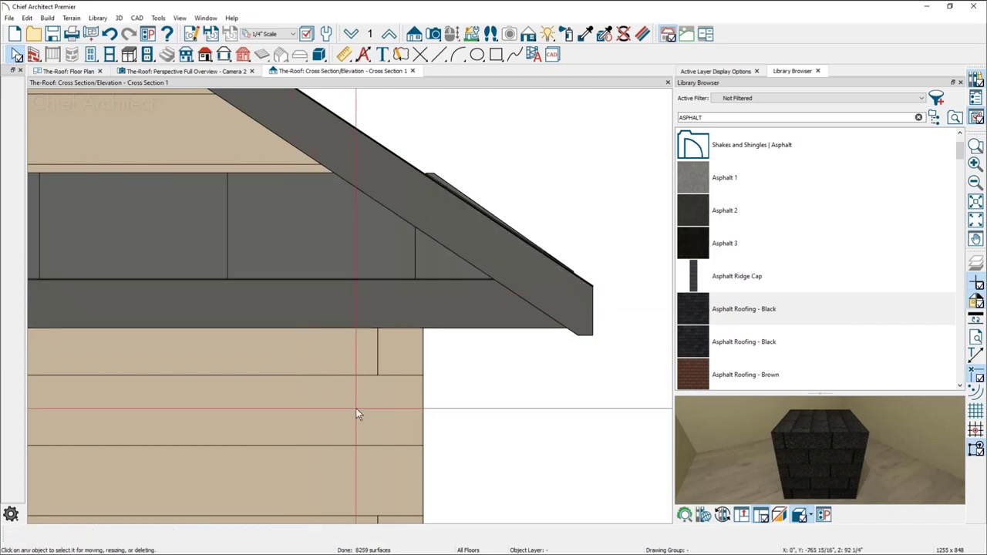
# - Readjust the return's eave edge so its fascia ends just inside the main roof's fascia and slightly above its lower edge
pyautogui.click(397, 290)
pyautogui.moveTo(397, 293); pyautogui.dragTo(390, 296)
pyautogui.scroll(2, 401, 290)
pyautogui.scroll(-2, 392, 344)
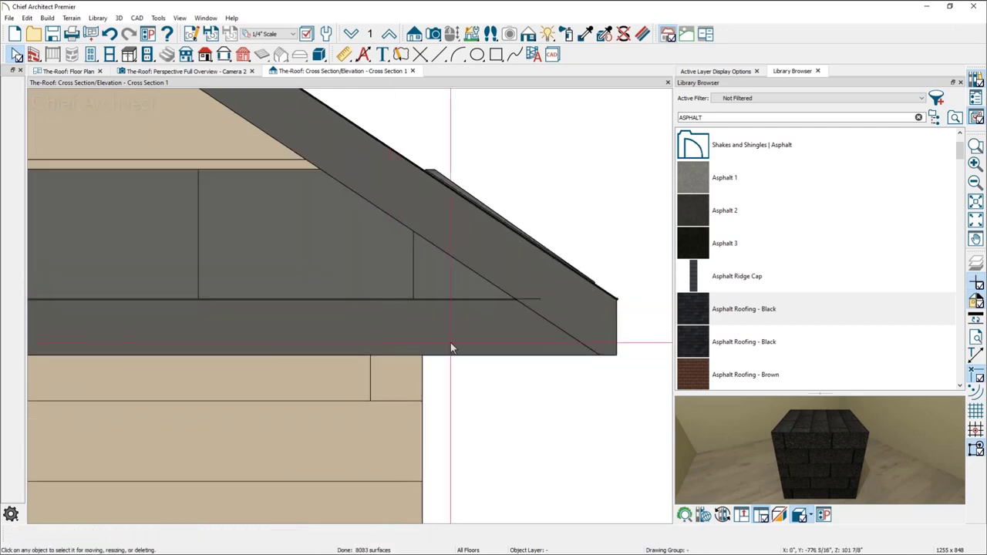
pyautogui.click(434, 293)
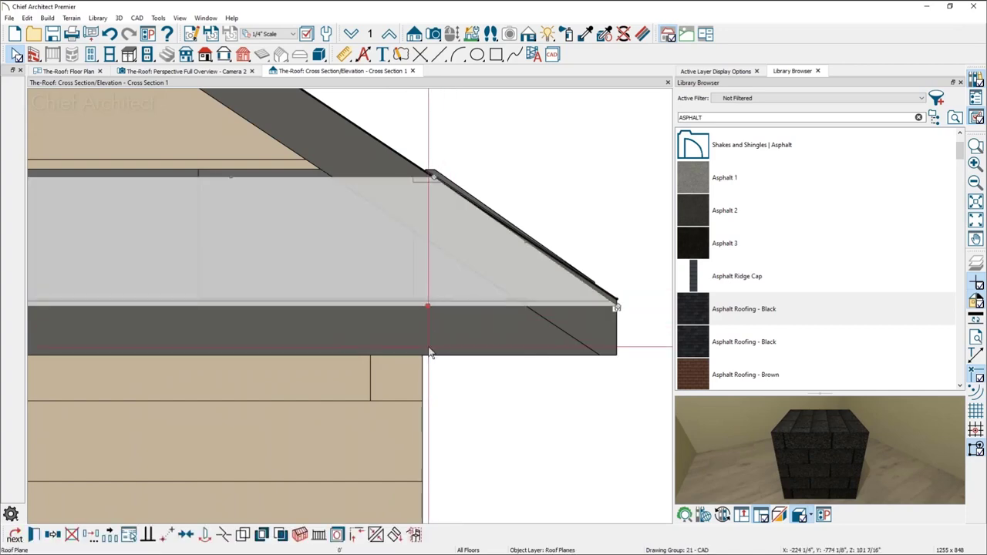
pyautogui.moveTo(426, 308); pyautogui.dragTo(450, 359)
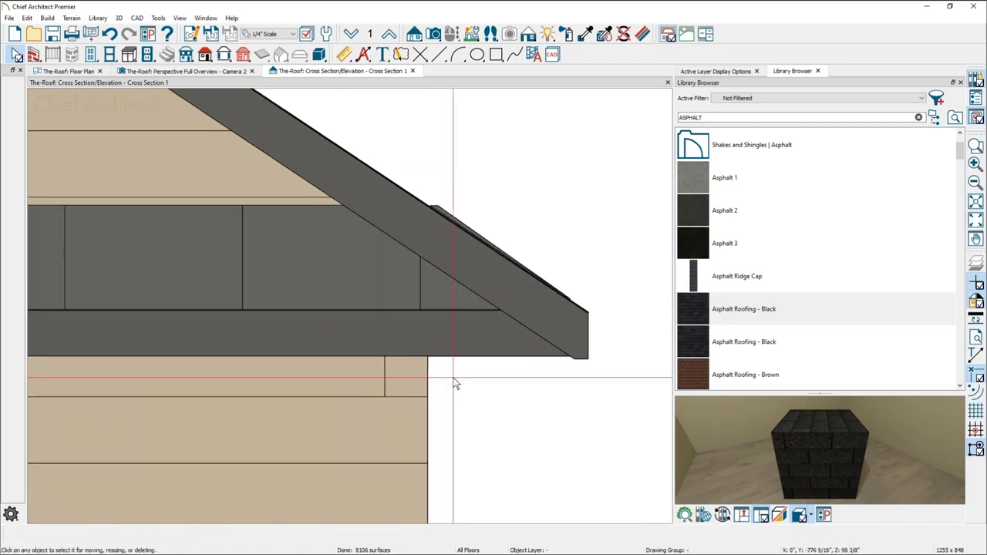
pyautogui.scroll(-2, 455, 384)
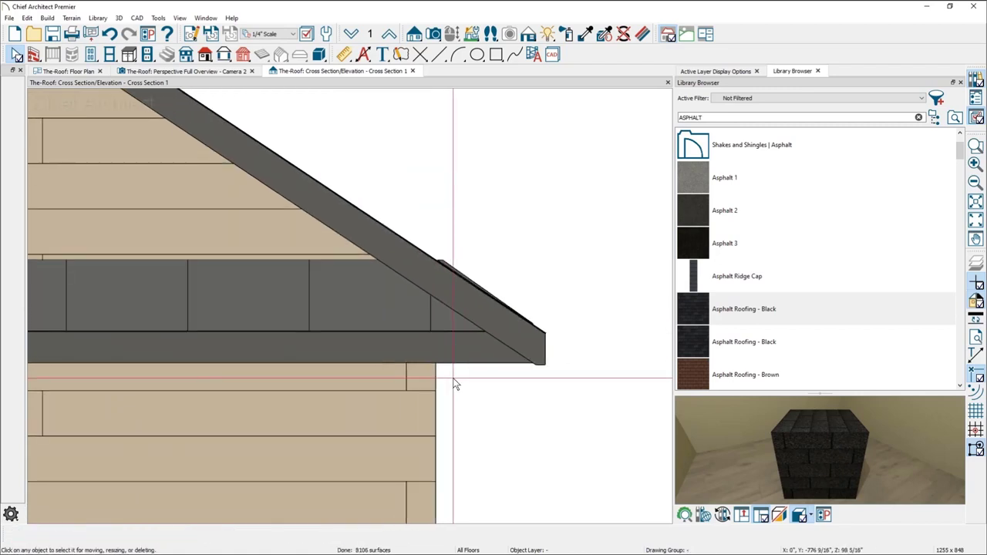
pyautogui.scroll(3, 481, 351)
# - Pull the return's upper corner in to the main roof's slope so the return stays under the main roof plane
pyautogui.click(561, 232)
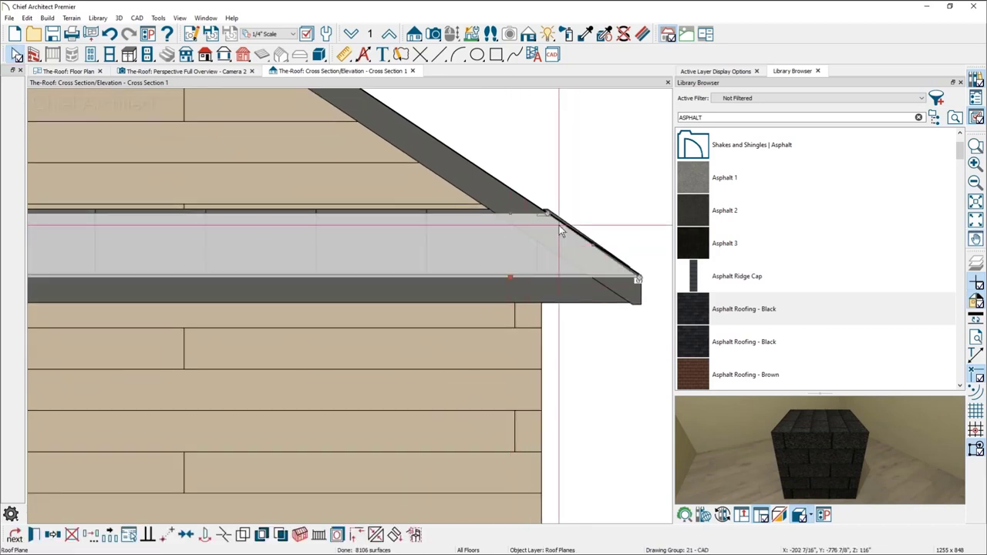
pyautogui.moveTo(545, 214); pyautogui.dragTo(540, 210)
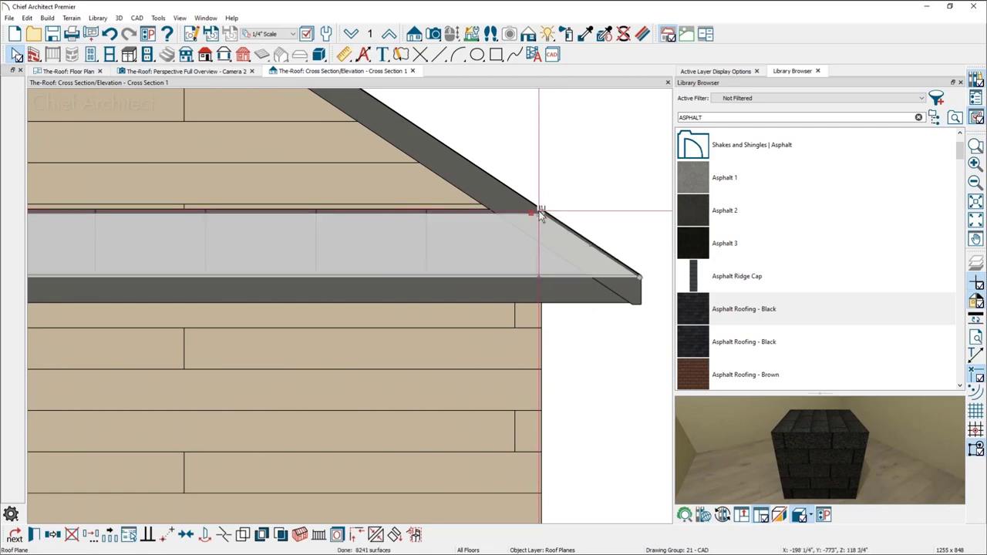
pyautogui.press('Escape')
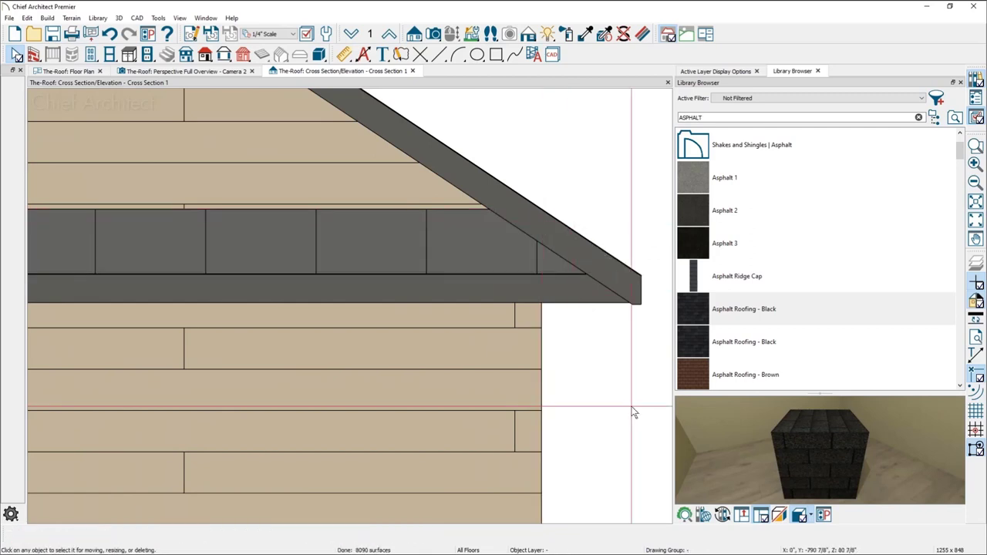
pyautogui.scroll(3, 640, 299)
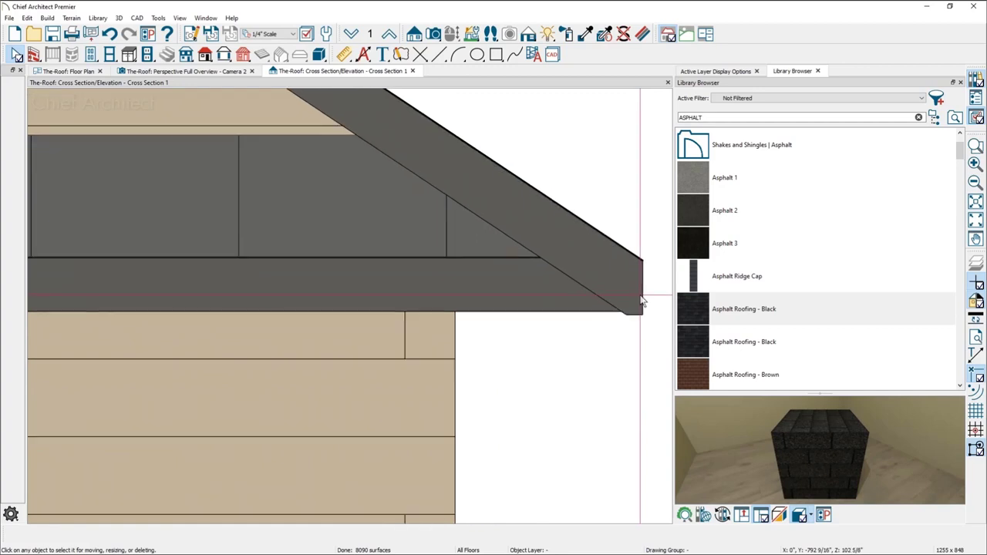
pyautogui.moveTo(626, 327); pyautogui.dragTo(591, 335, button='middle')
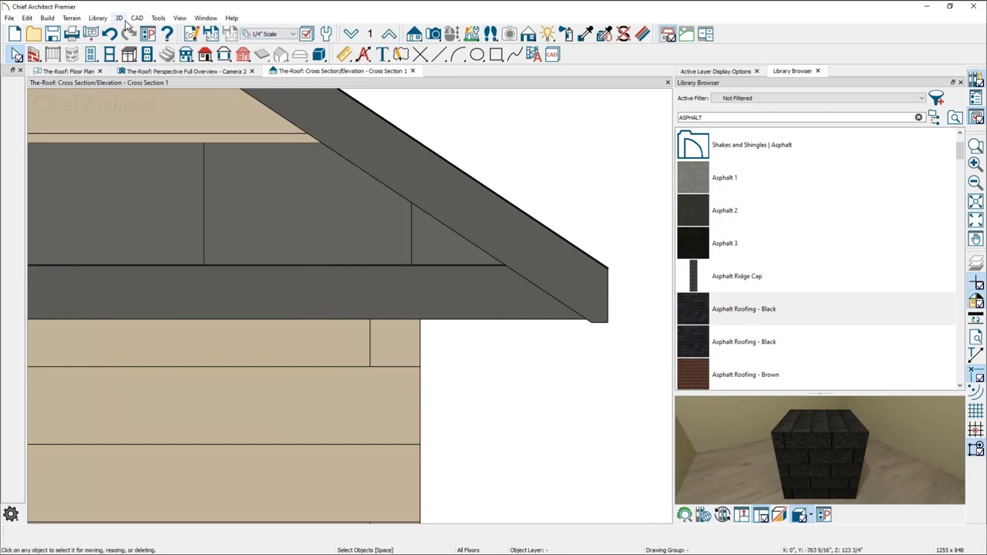
# - Rebuild the roof automatically with trusses (no birdsmouth) and a manual 12-inch raise off the plate, accepting deletion of manually drawn and edited roof surfaces
pyautogui.click(211, 34)
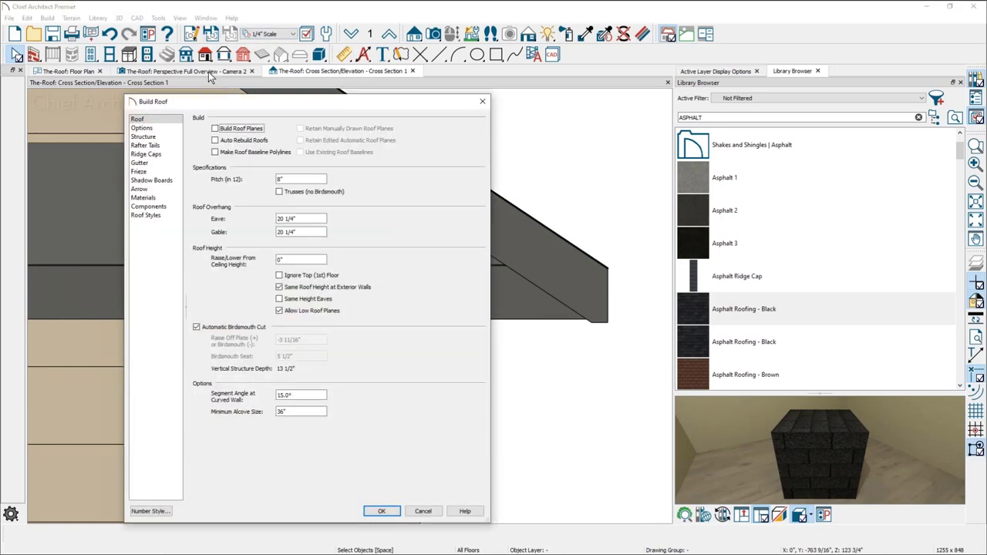
pyautogui.click(279, 192)
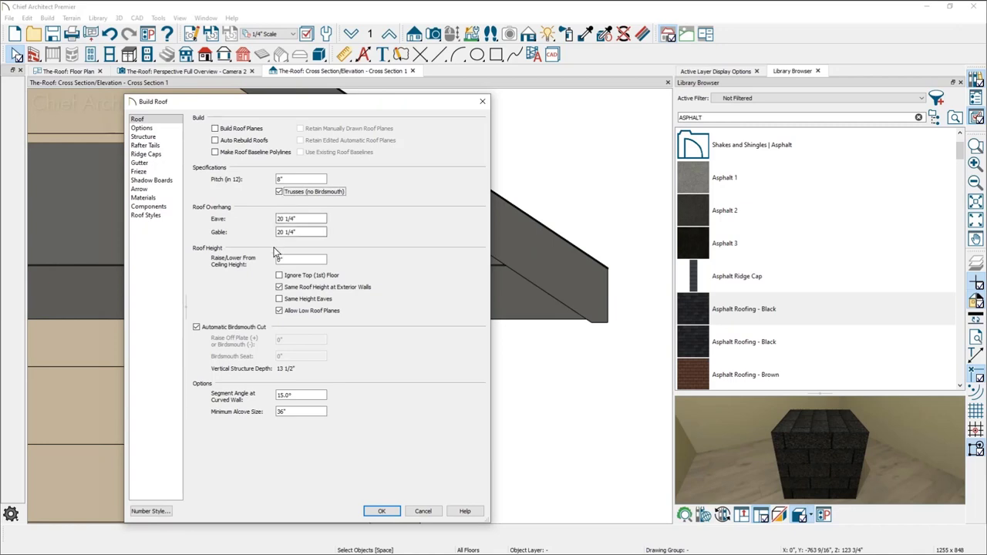
pyautogui.click(196, 328)
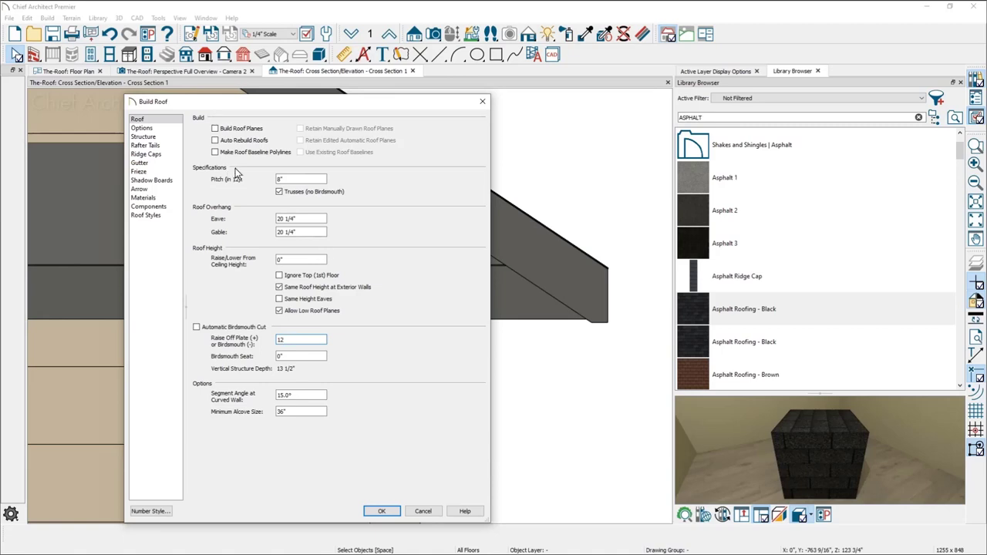
pyautogui.click(378, 512)
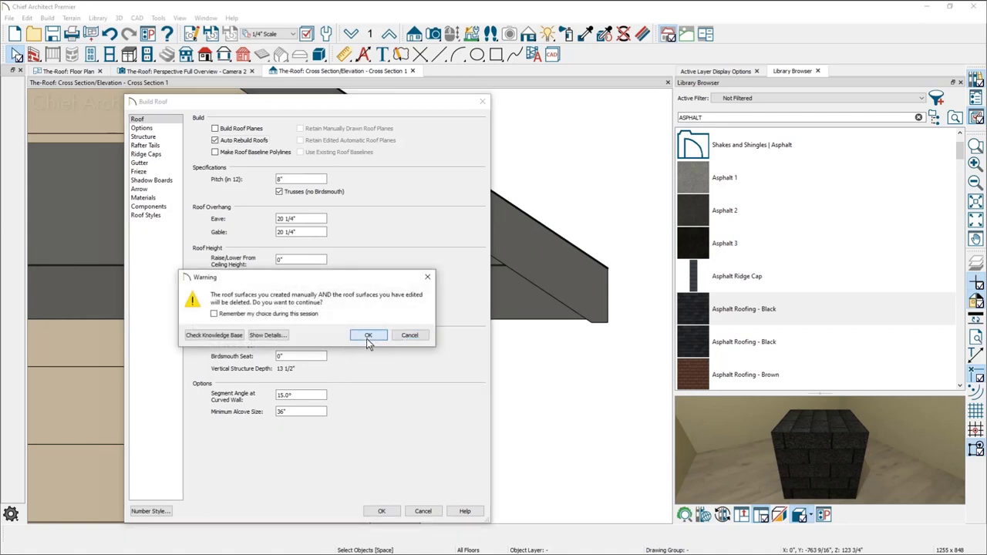
pyautogui.click(368, 337)
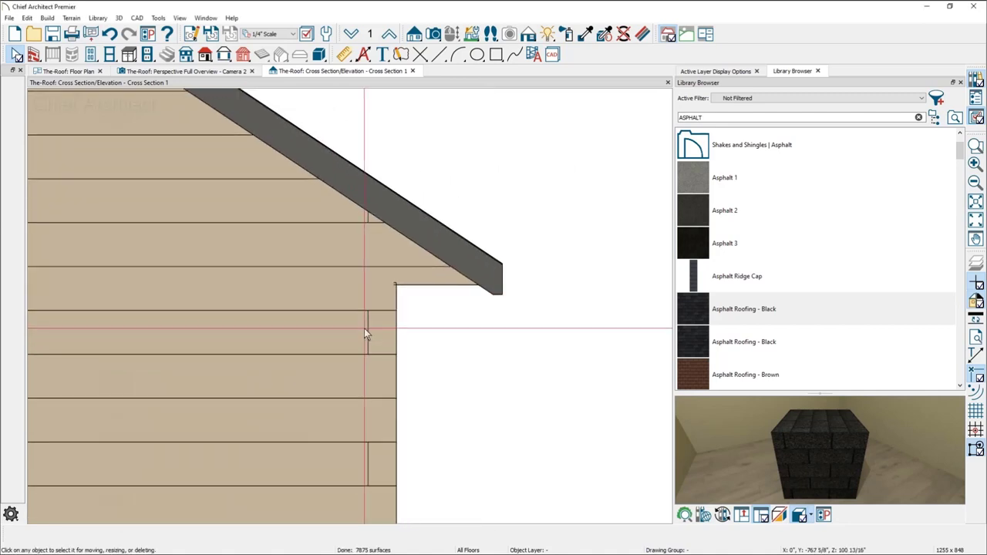
# - In the floor plan, draw a roof truss across the full depth of the main building, just inside the gable end wall
pyautogui.click(57, 70)
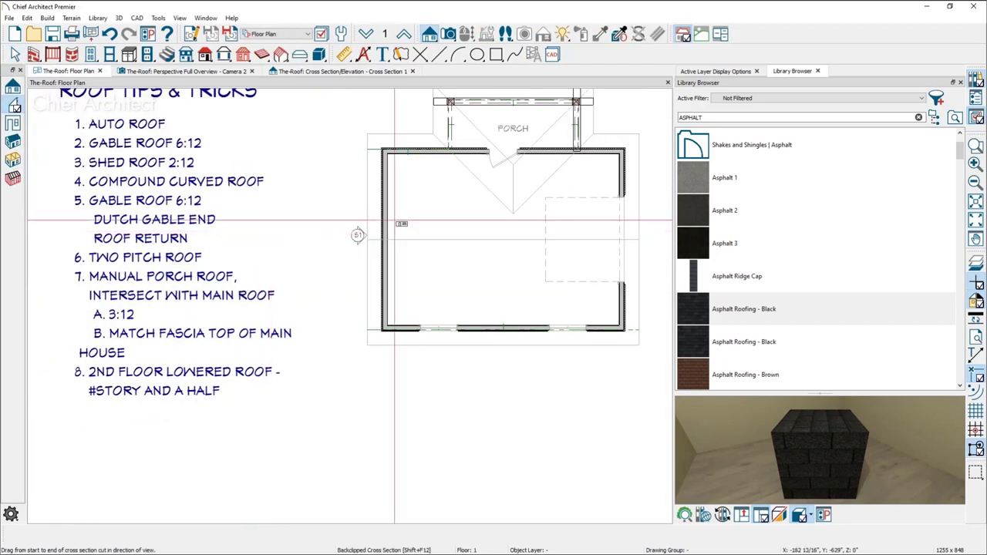
pyautogui.click(281, 54)
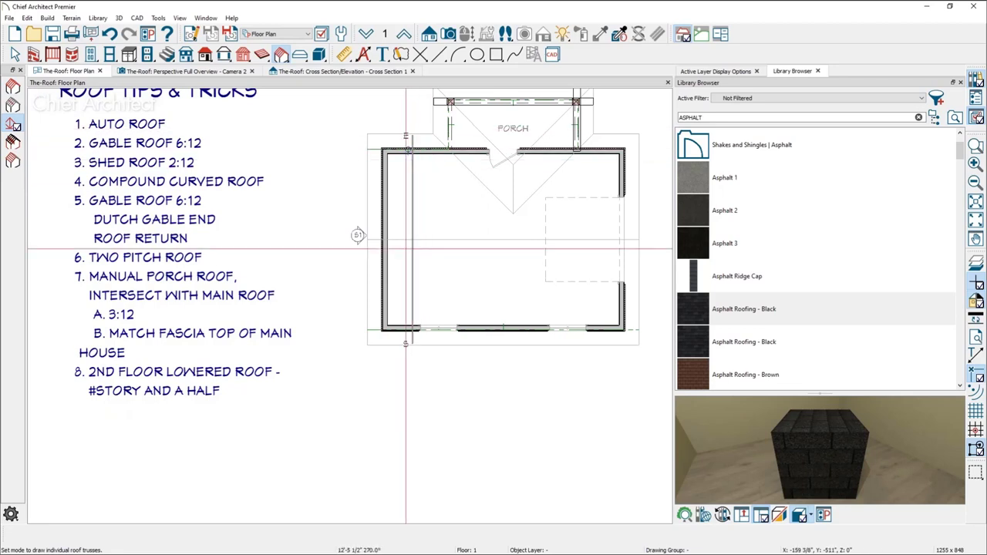
pyautogui.press('space')
# - Move the cross section camera inside the wall to span the new truss, and open its view to examine the truss heel
pyautogui.click(357, 235)
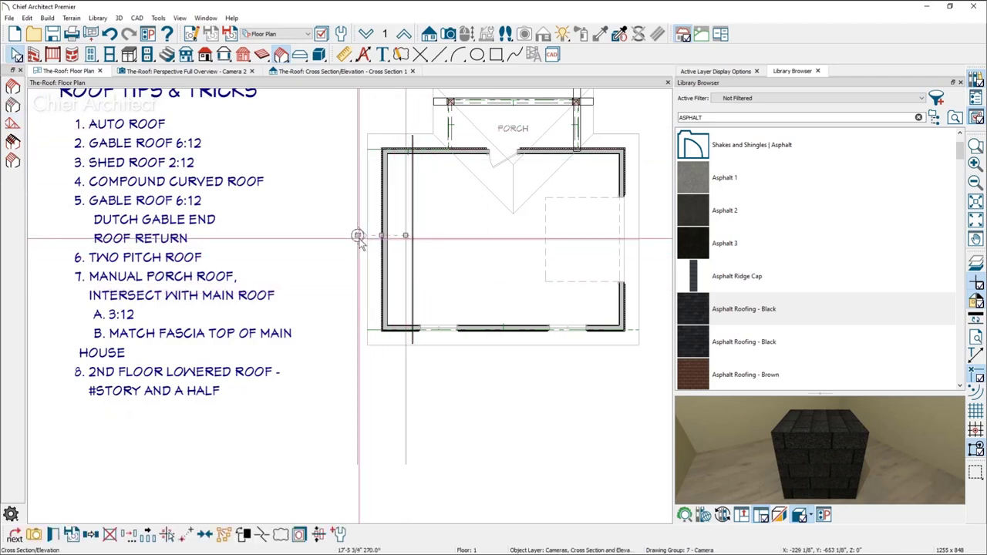
pyautogui.moveTo(398, 235)
pyautogui.mouseDown()
pyautogui.moveTo(445, 235)
pyautogui.moveTo(428, 235)
pyautogui.mouseUp()
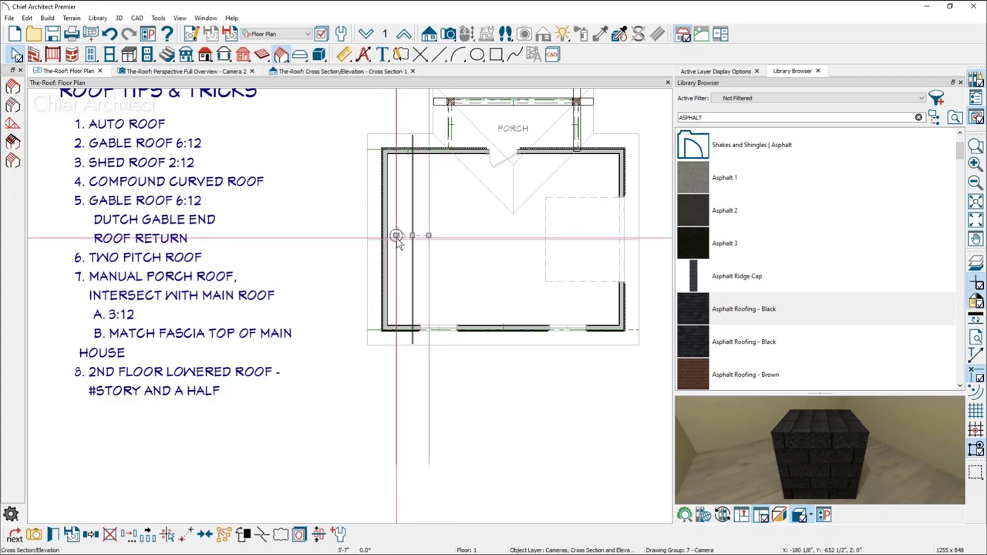
pyautogui.click(34, 536)
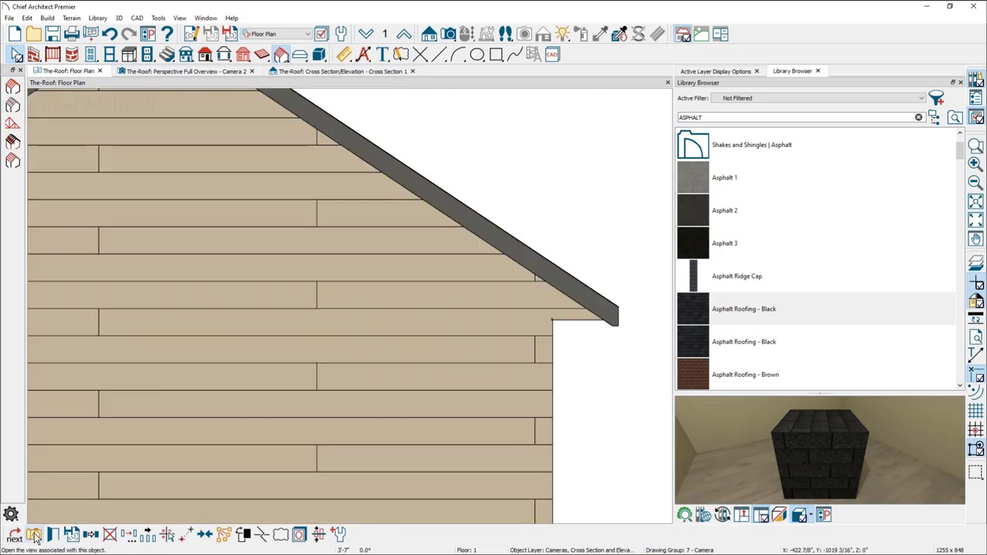
pyautogui.scroll(2, 545, 309)
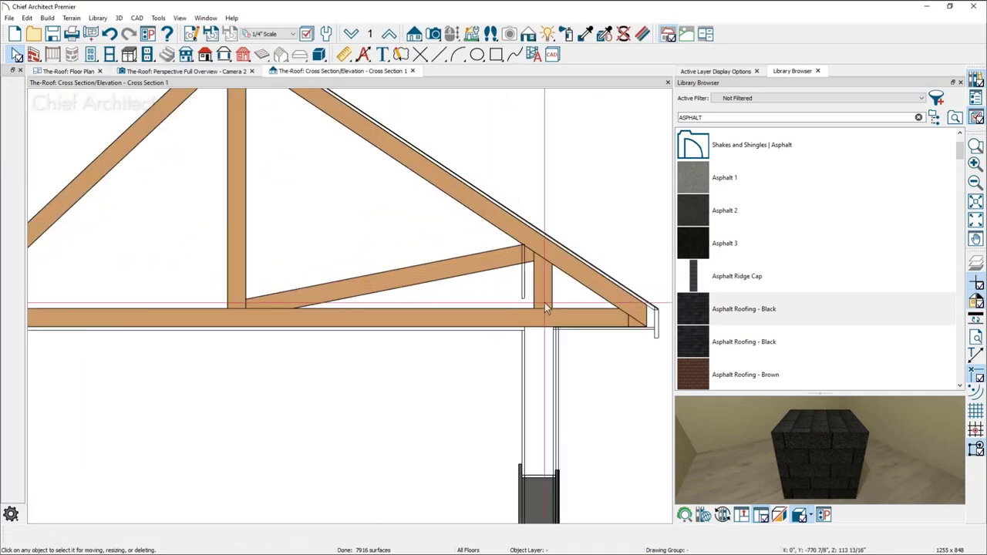
pyautogui.scroll(2, 588, 309)
pyautogui.scroll(-2, 589, 310)
pyautogui.scroll(3, 535, 288)
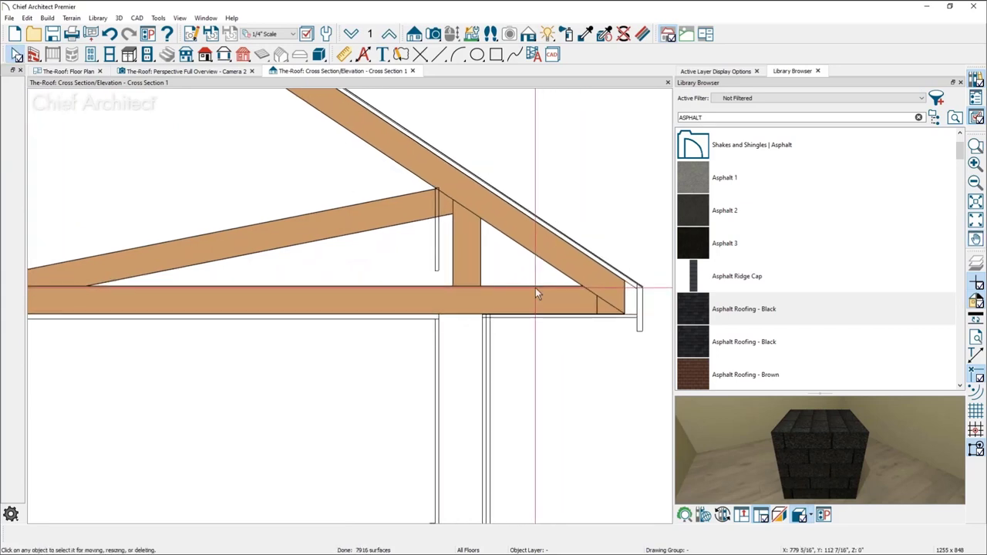
pyautogui.scroll(-2, 486, 323)
pyautogui.scroll(2, 486, 303)
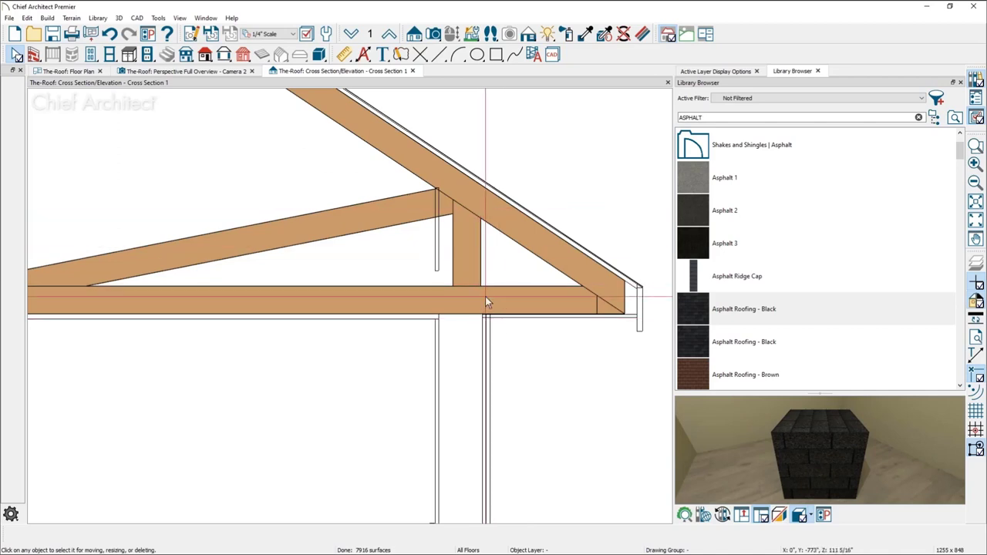
pyautogui.scroll(-2, 483, 250)
pyautogui.scroll(2, 483, 249)
pyautogui.scroll(-2, 481, 281)
pyautogui.scroll(2, 483, 289)
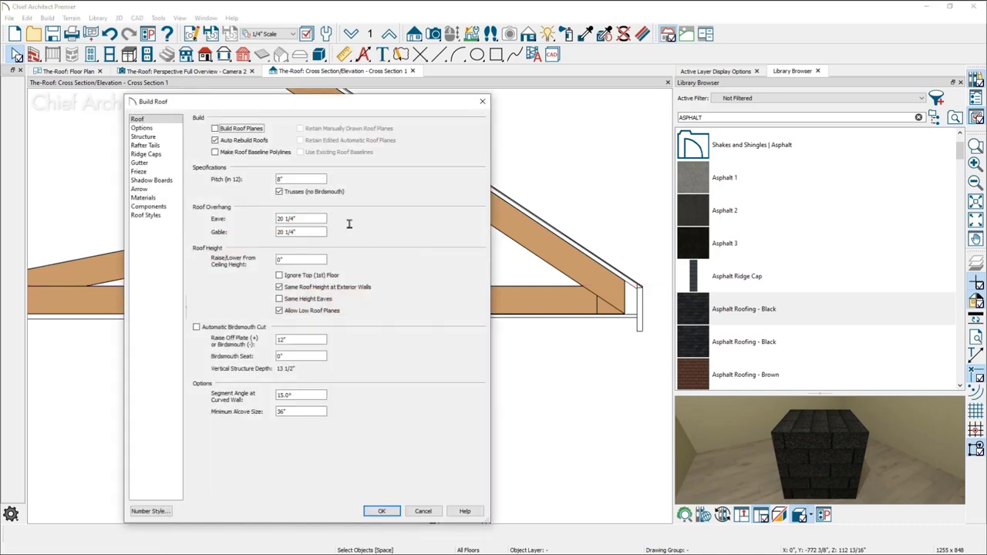
# - Rebuild the roof with trusses off, automatic birdsmouth cut on, and a 12-inch raise from ceiling height
pyautogui.click(280, 192)
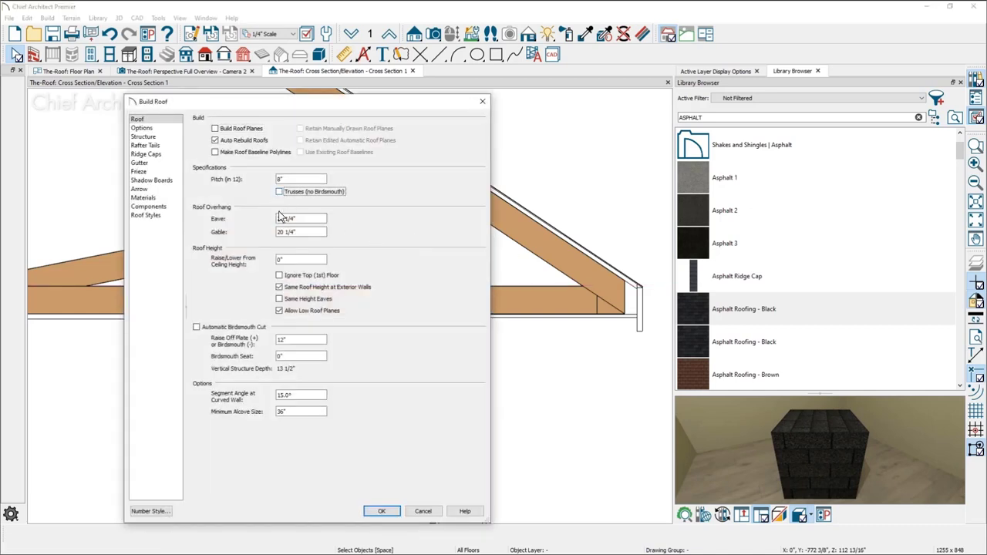
pyautogui.click(197, 327)
pyautogui.doubleClick(279, 260)
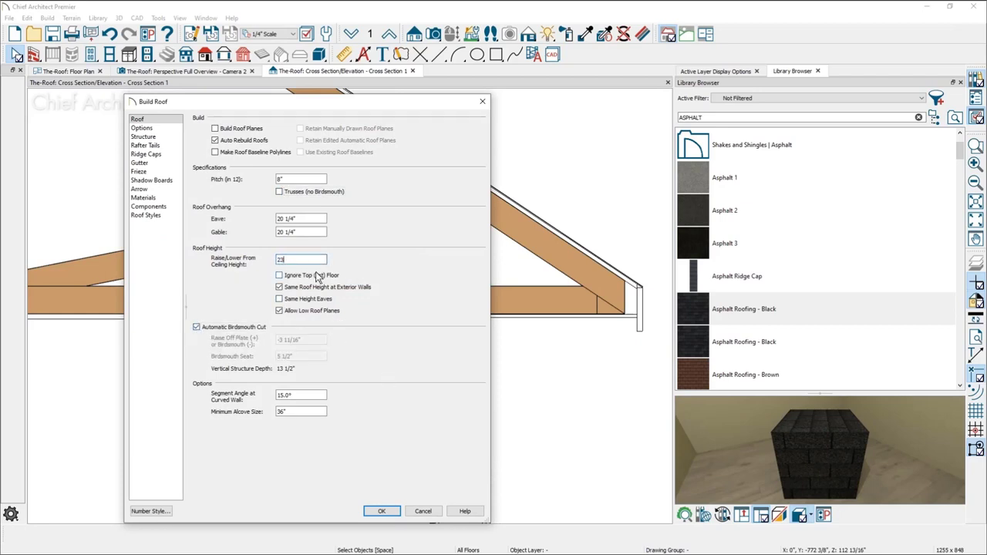
pyautogui.press('BackSpace')
pyautogui.write('12')
pyautogui.click(381, 510)
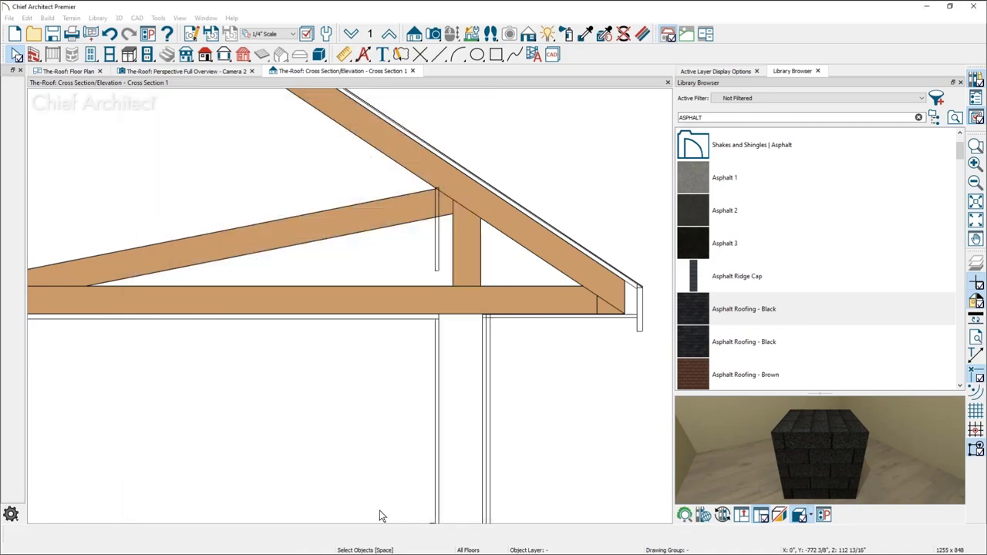
# - Force a rebuild of the existing roof truss so it fits the raised roof
pyautogui.scroll(2, 461, 253)
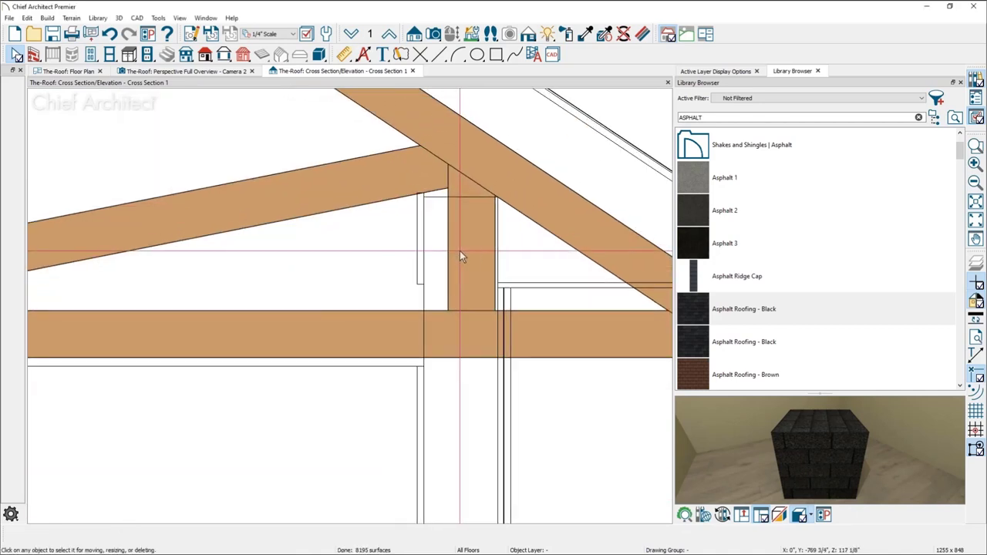
pyautogui.click(305, 338)
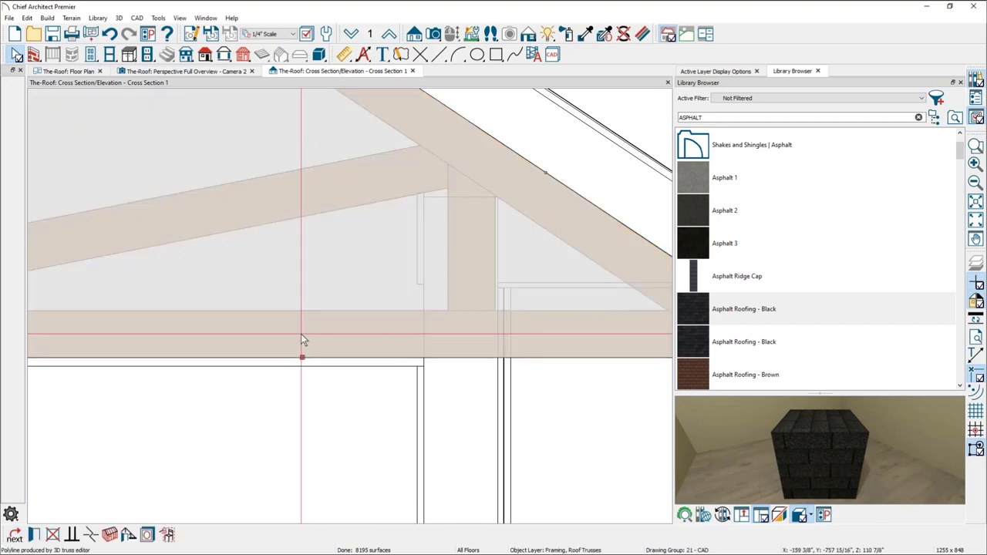
pyautogui.doubleClick(303, 338)
pyautogui.click(293, 308)
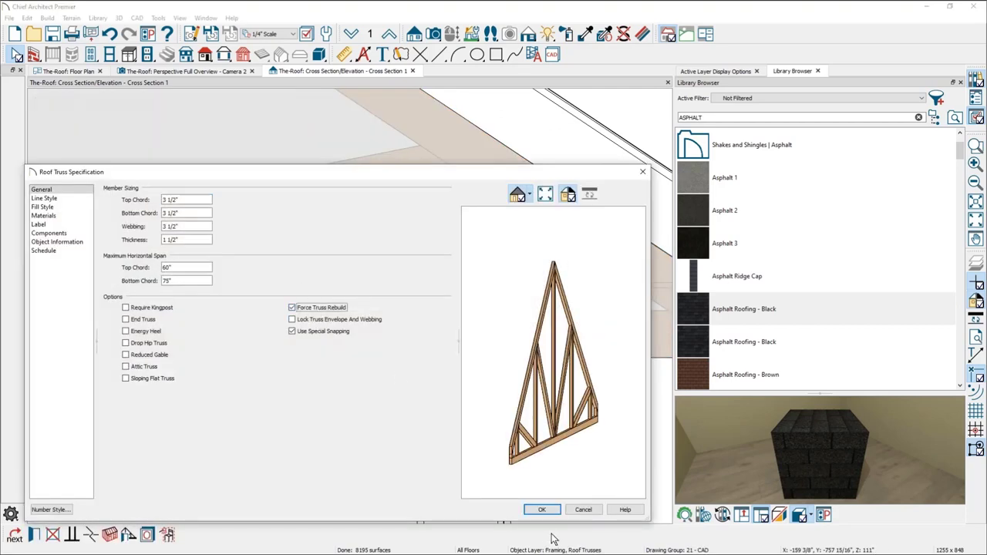
pyautogui.click(542, 510)
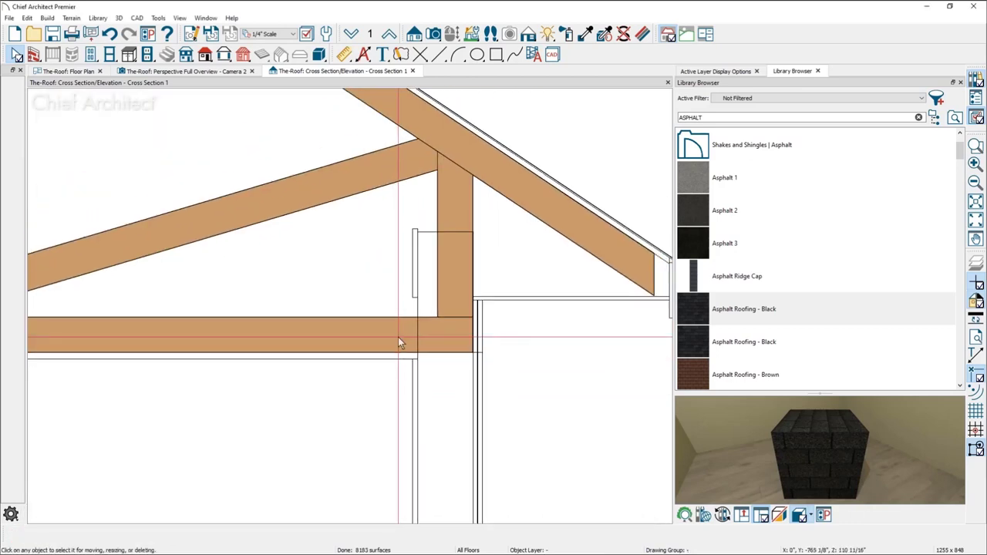
# - Inspect the rebuilt truss heel at the wall in the cross section, and delete the roof truss
pyautogui.scroll(3, 437, 237)
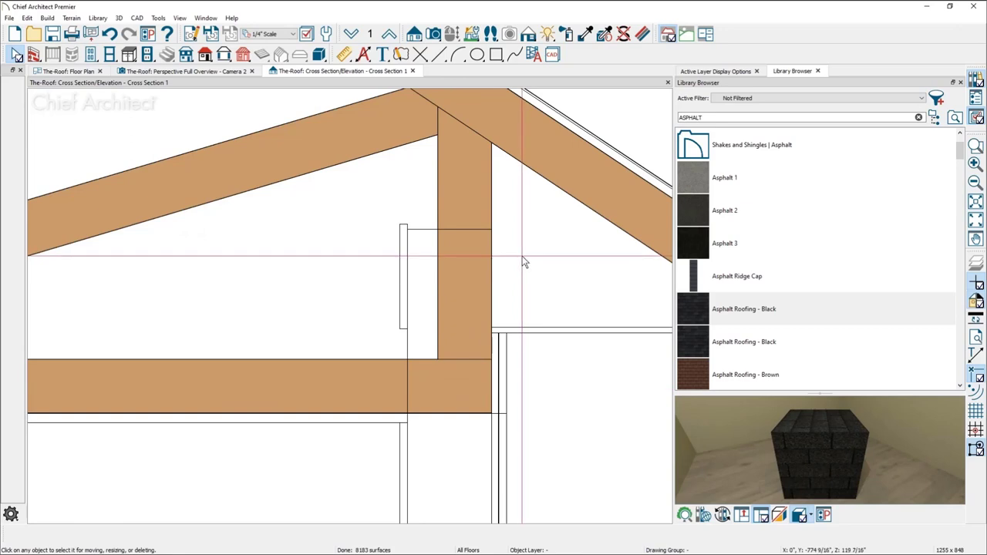
pyautogui.scroll(-1, 506, 192)
pyautogui.click(473, 186)
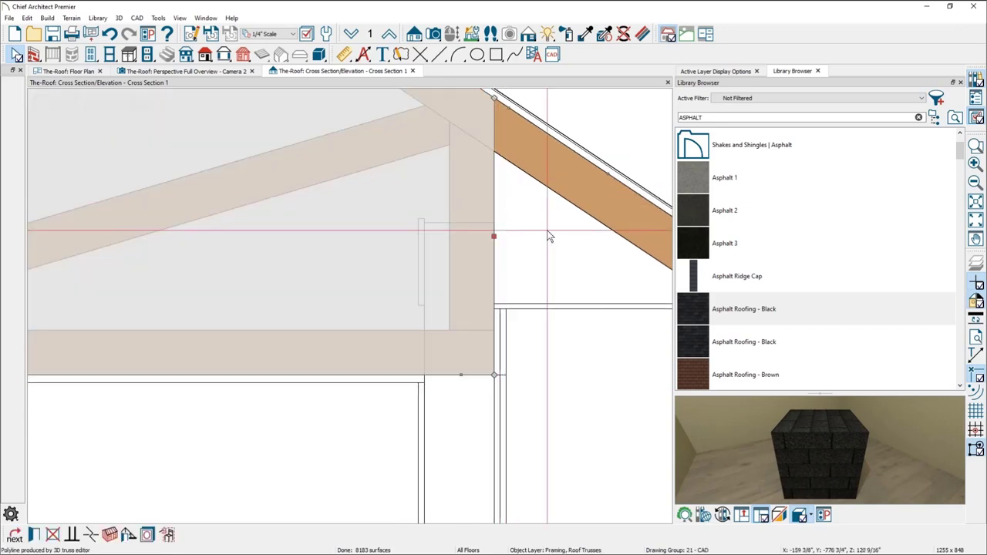
pyautogui.press('Delete')
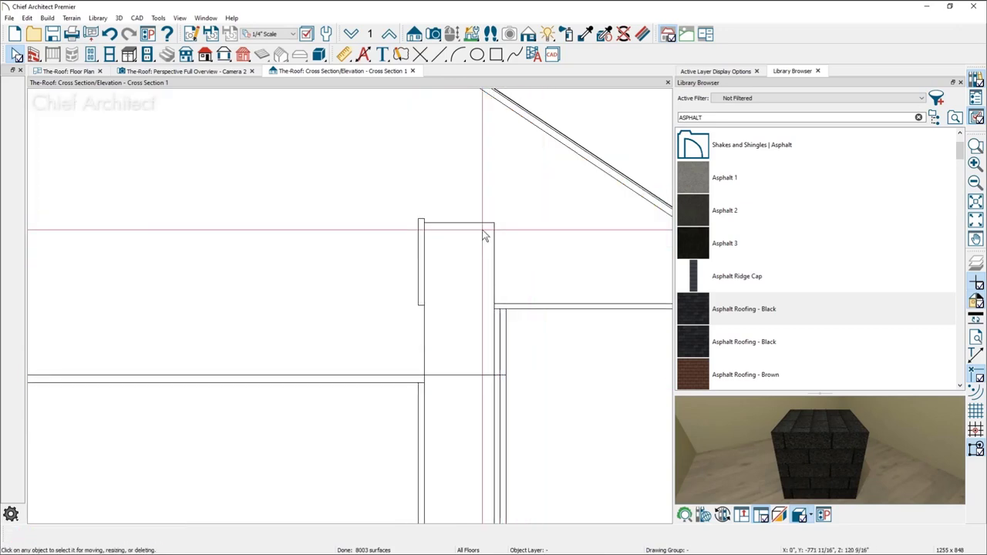
# - Show the perspective overview with the 3D Framing layer set and orbit to the building corner to examine the wall framing at the eave
pyautogui.click(237, 74)
pyautogui.scroll(2, 408, 219)
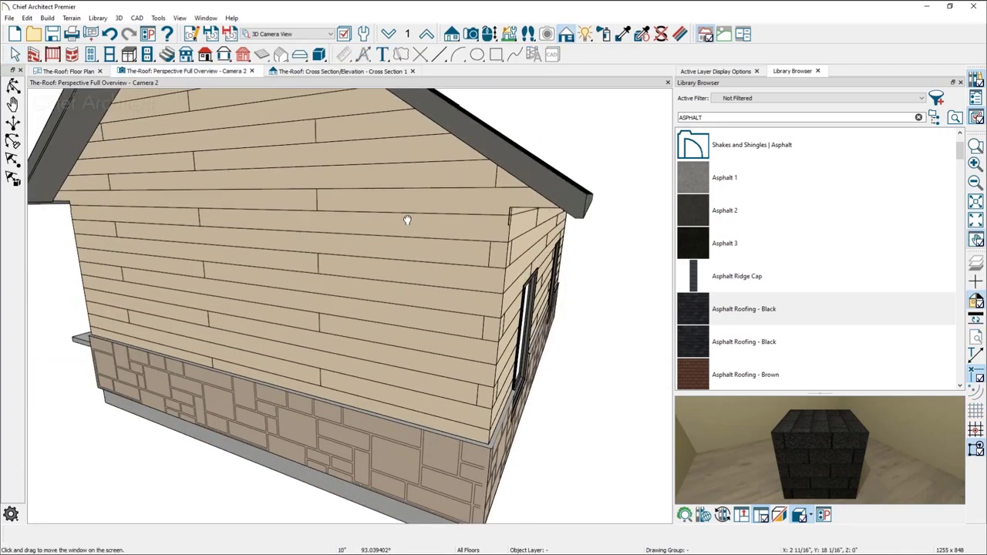
pyautogui.press('space')
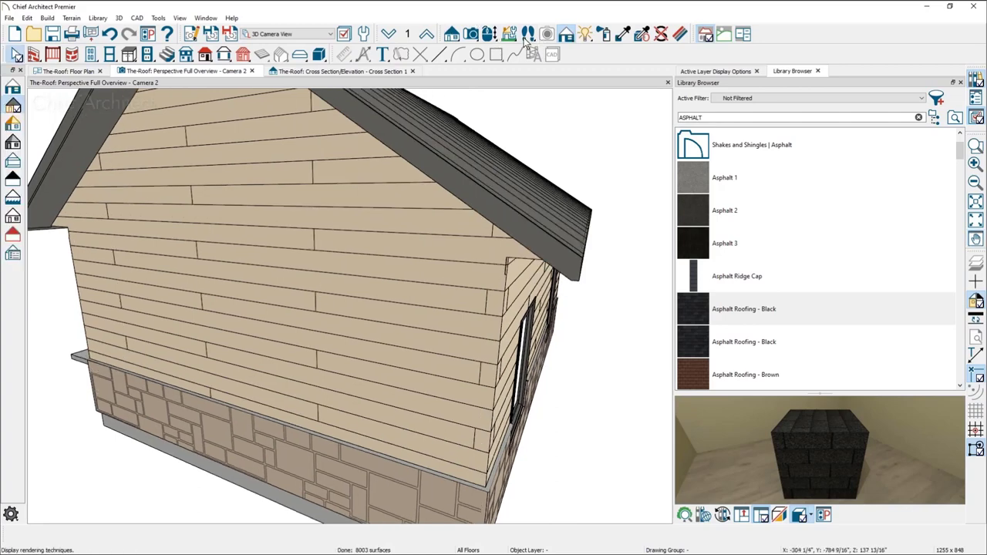
pyautogui.click(266, 35)
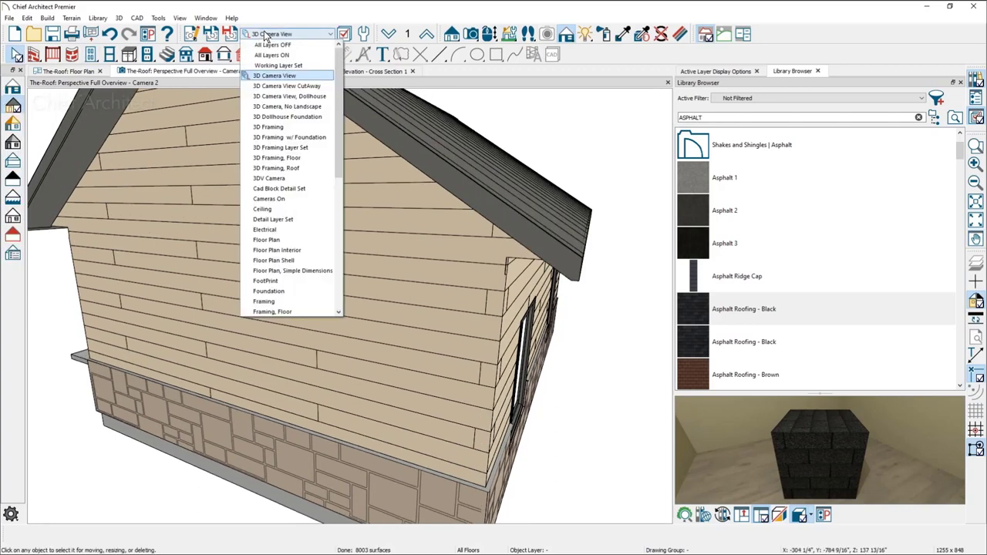
pyautogui.click(270, 127)
pyautogui.moveTo(485, 344); pyautogui.dragTo(417, 295, button='middle')
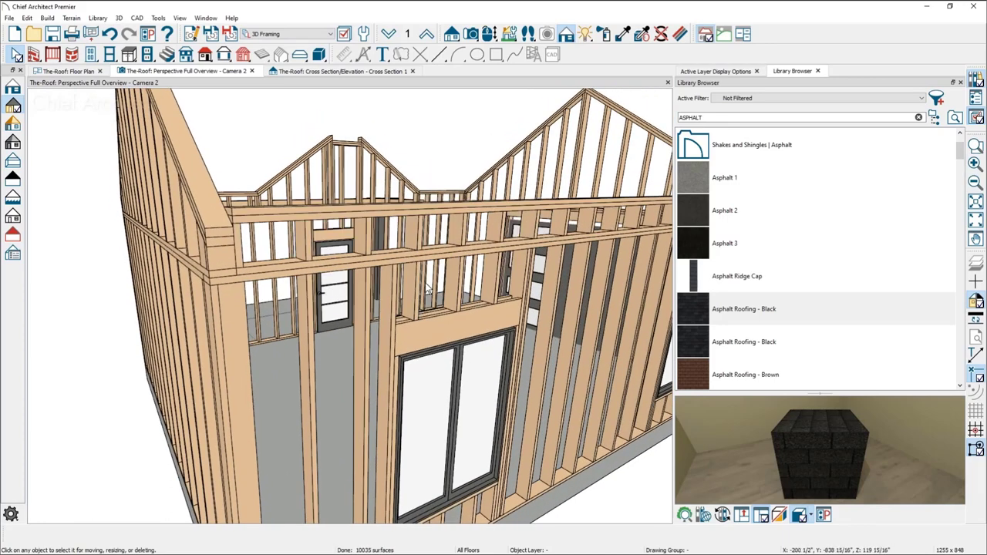
# - In the roof build settings, enable trusses (no birdsmouth), turn off the automatic birdsmouth cut, and set the raise off plate to 12 inches
pyautogui.hotkey('ctrl', 'r')
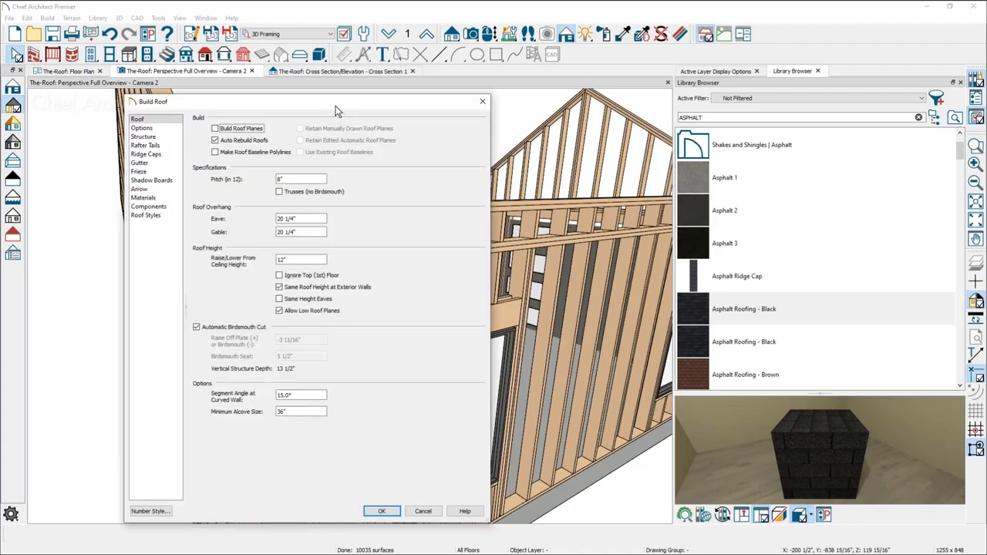
pyautogui.moveTo(426, 107); pyautogui.dragTo(885, 103)
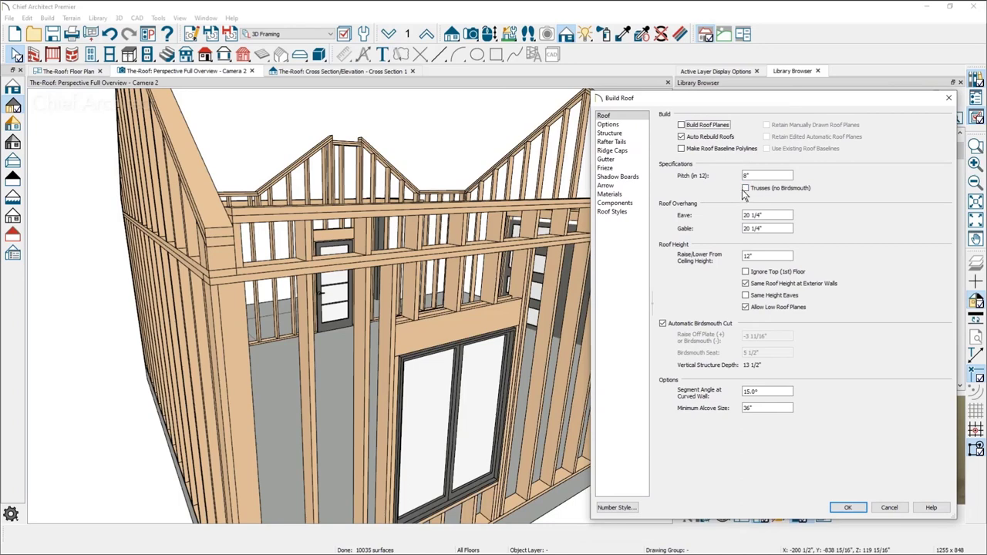
pyautogui.click(765, 260)
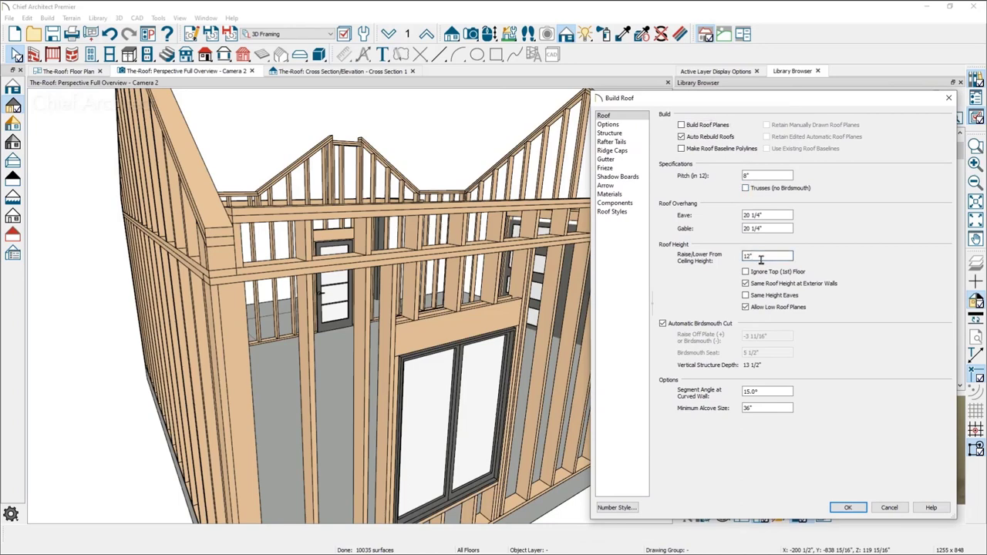
pyautogui.click(746, 189)
pyautogui.click(746, 189)
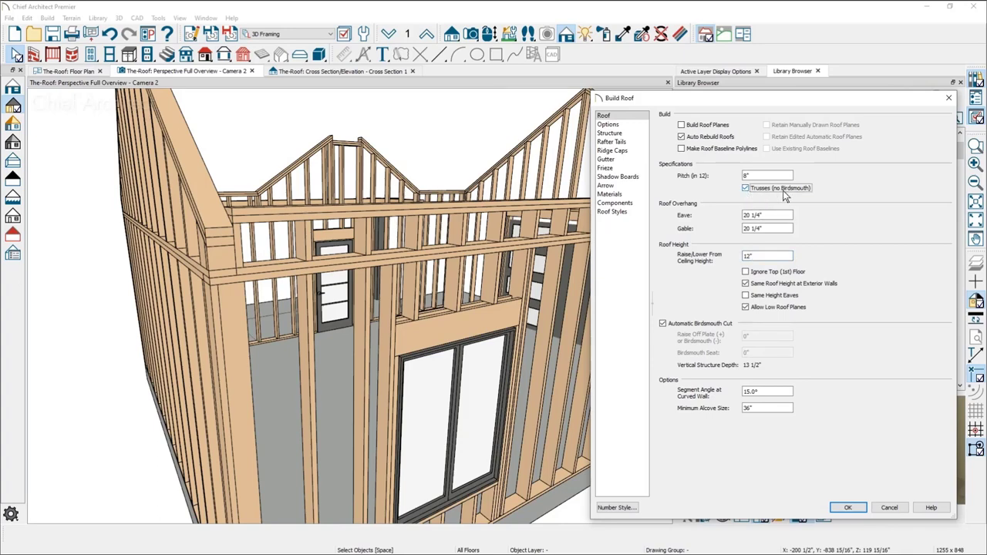
pyautogui.click(662, 324)
pyautogui.click(747, 336)
pyautogui.write('12')
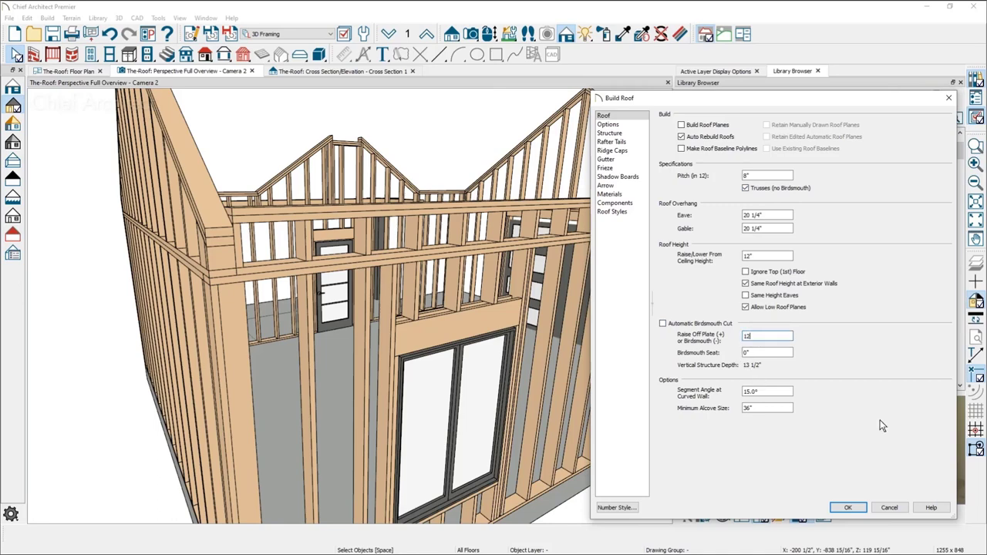
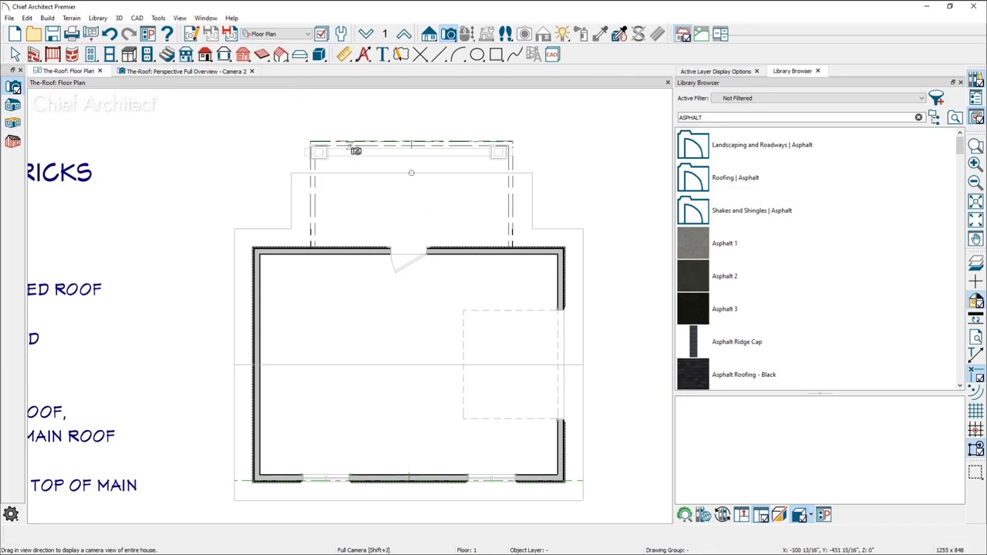
# - In the floor plan, delete the two side room dividers connecting the porch beam to the main building
pyautogui.press('Escape')
pyautogui.click(312, 194)
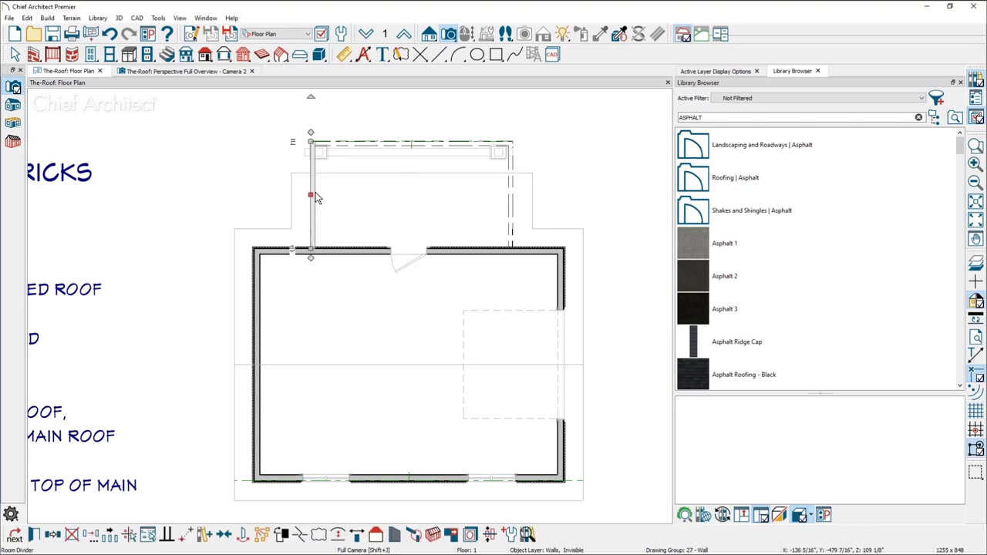
pyautogui.moveTo(316, 197); pyautogui.dragTo(509, 193)
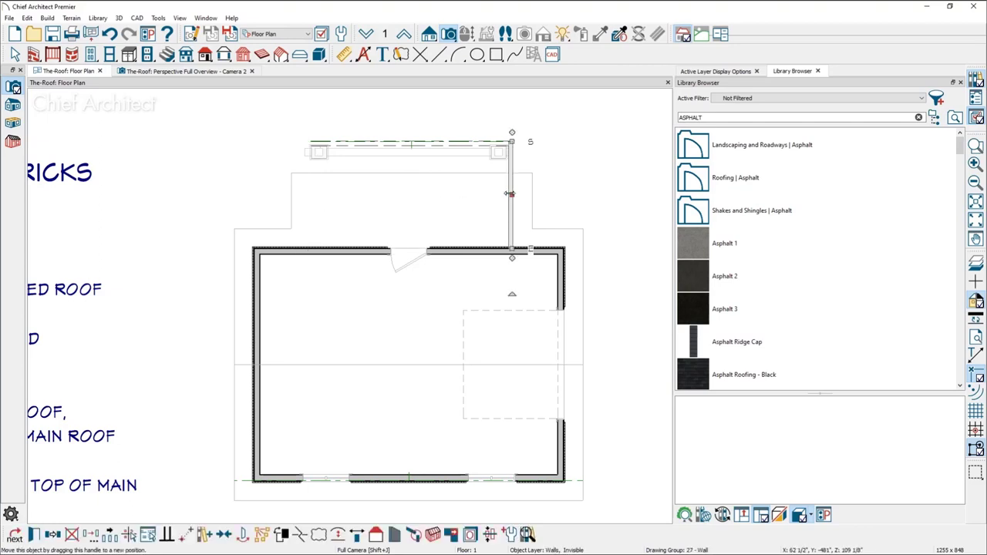
pyautogui.press('Delete')
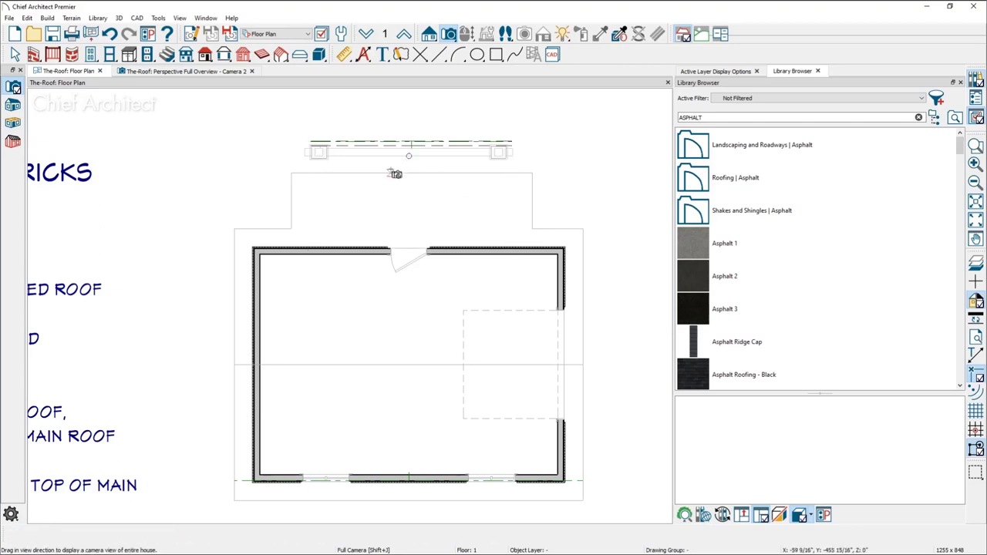
# - Rebuild the roof planes with Auto Rebuild Roofs on, accepting deletion of the edited roof surfaces
pyautogui.click(706, 125)
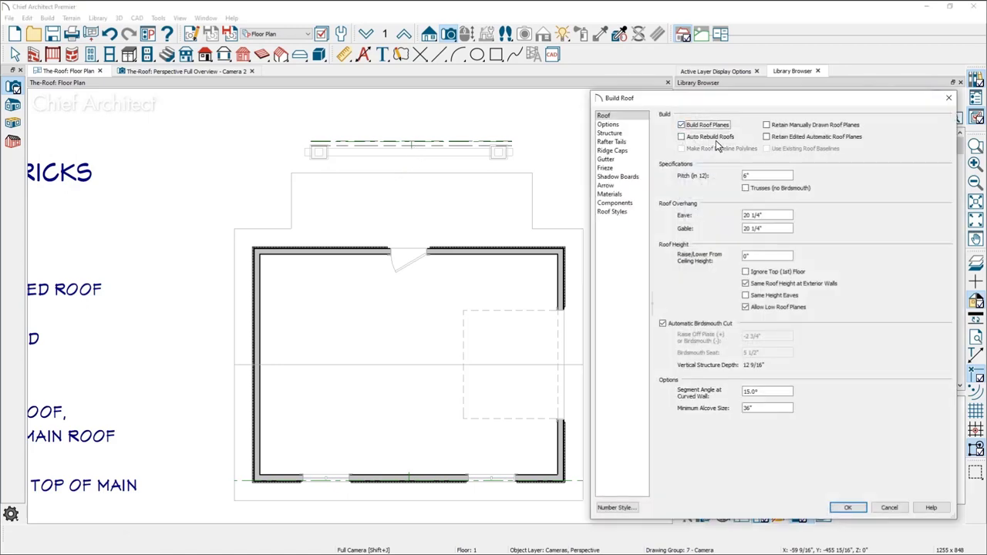
pyautogui.click(714, 137)
pyautogui.click(849, 508)
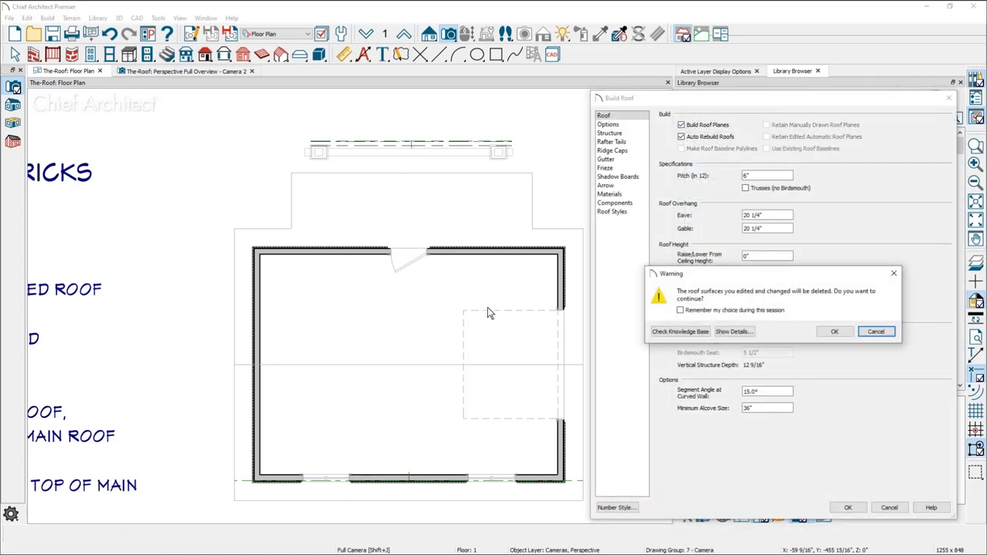
pyautogui.click(833, 331)
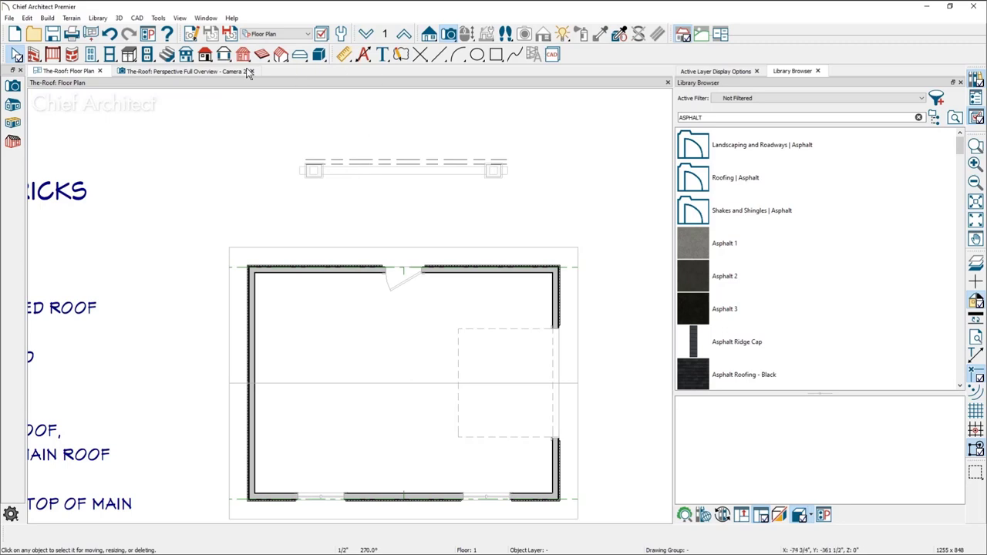
# - Draw a manual roof plane with its baseline along the porch beam, extended back to the main roof's eave, turning Auto Rebuild Roofs off
pyautogui.click(204, 56)
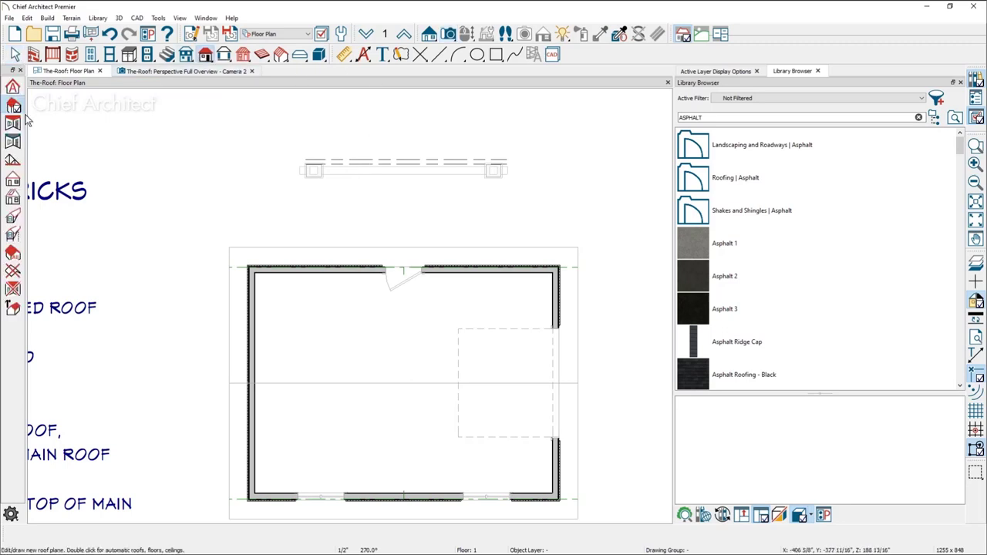
pyautogui.click(14, 107)
pyautogui.moveTo(294, 164); pyautogui.dragTo(530, 148)
pyautogui.click(461, 247)
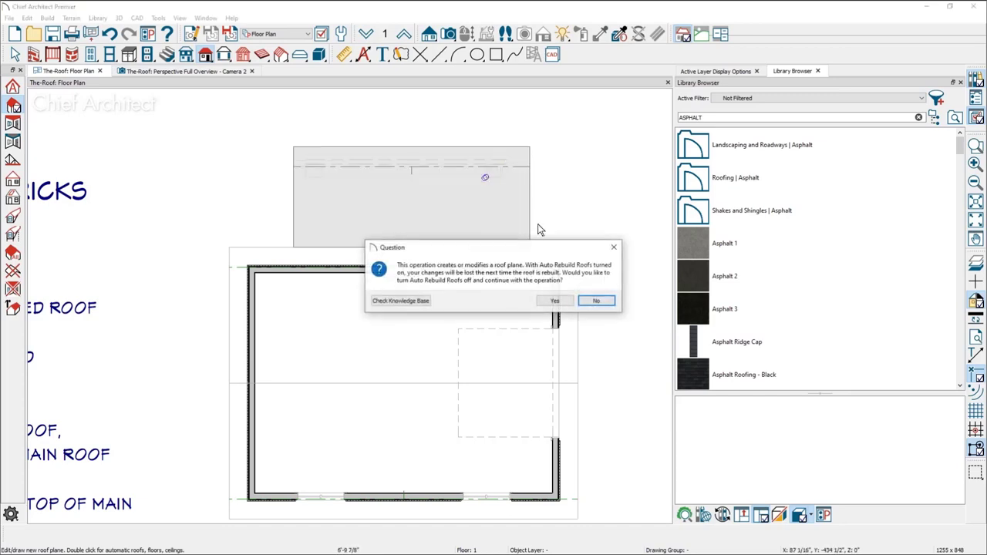
pyautogui.click(555, 301)
# - Compare the porch and main roof planes in plan, and open the porch plane's specification to check its height and pitch without changes
pyautogui.click(523, 202)
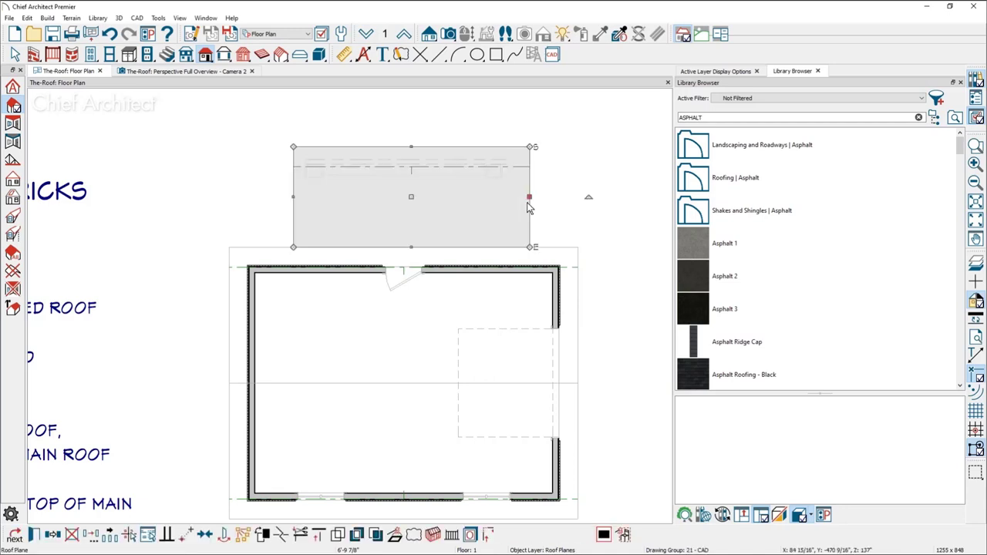
pyautogui.click(579, 313)
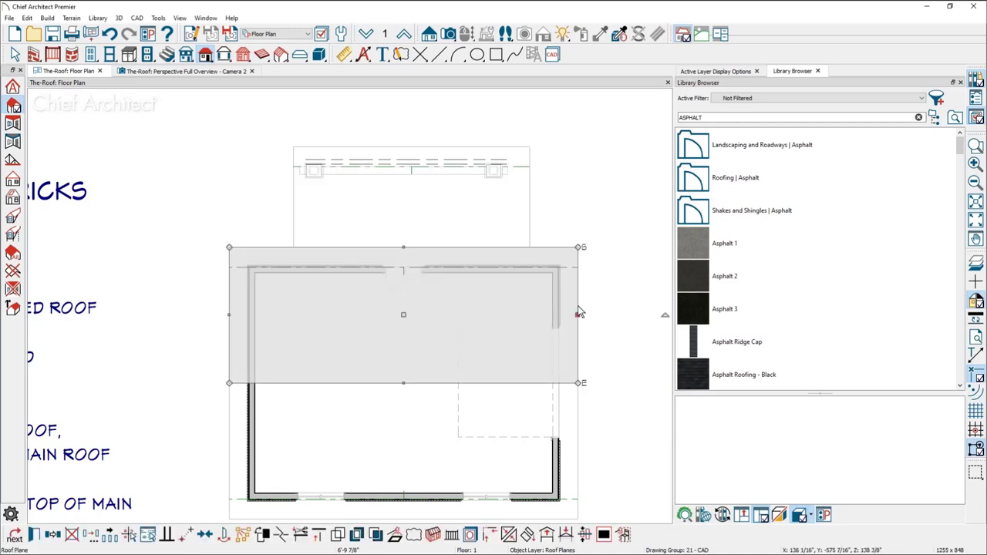
pyautogui.click(532, 214)
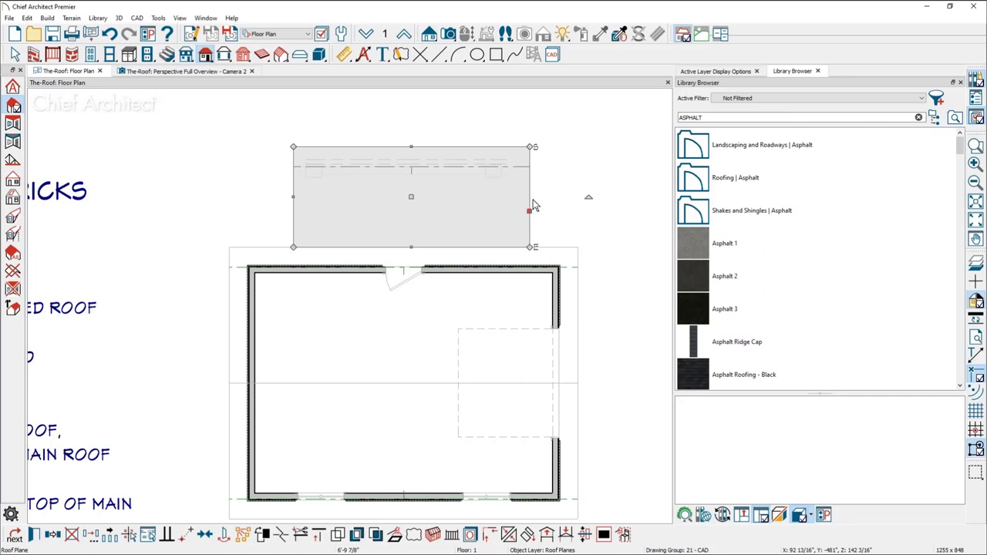
pyautogui.doubleClick(532, 205)
pyautogui.click(386, 157)
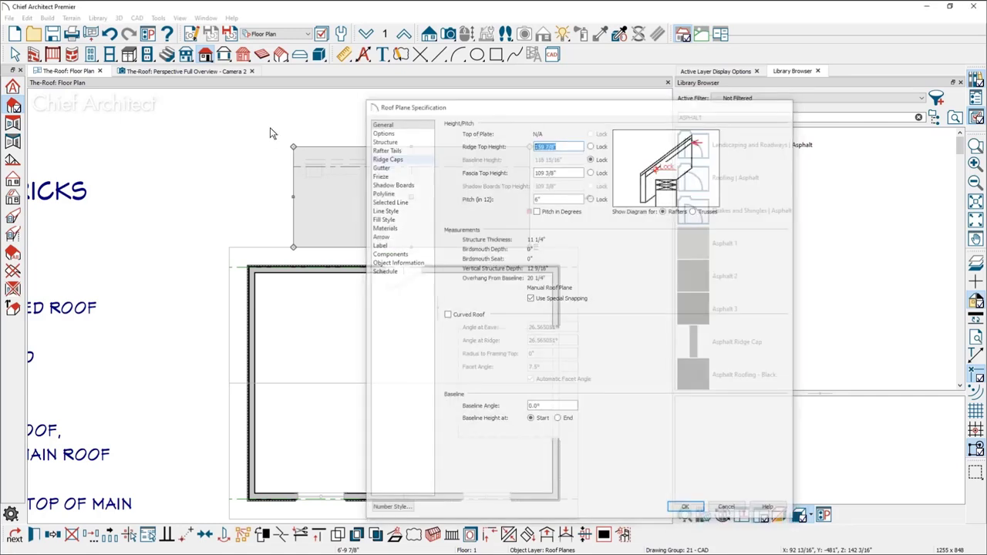
pyautogui.press('Escape')
# - Turn on Automatically Place Roof Intersection Points in the architectural preferences and select the porch roof plane
pyautogui.hotkey('alt', 'e')
pyautogui.press('p')
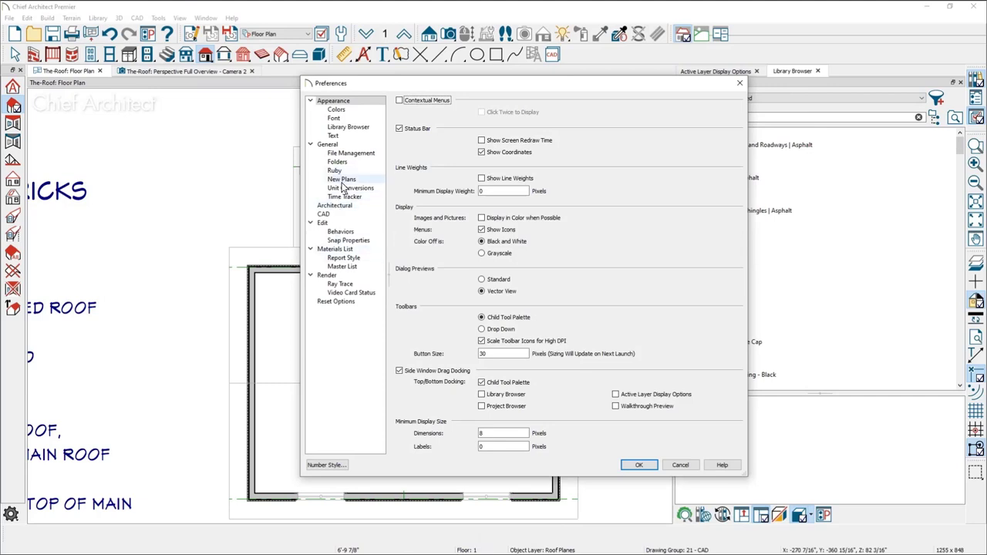
pyautogui.click(340, 205)
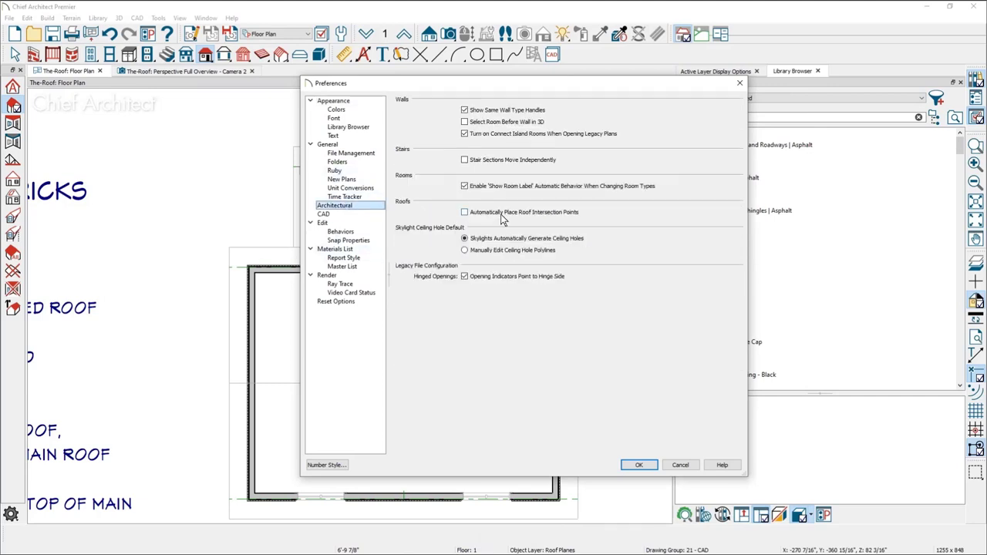
pyautogui.click(500, 214)
pyautogui.press('Return')
pyautogui.click(529, 218)
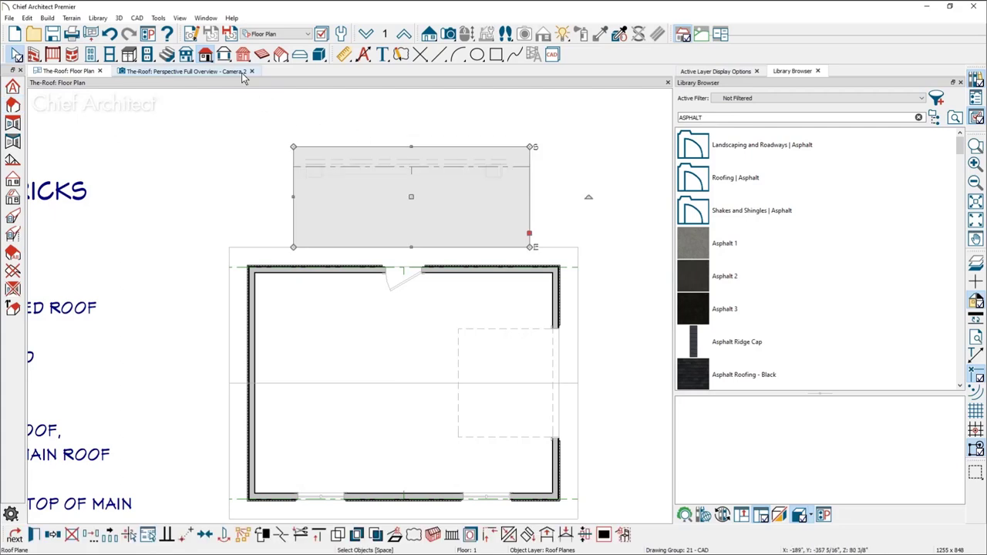
# - In the perspective overview, copy the Fascia Top Height from the specification of the main roof plane on the porch side
pyautogui.click(214, 71)
pyautogui.moveTo(320, 189); pyautogui.dragTo(368, 198, button='middle')
pyautogui.click(336, 206)
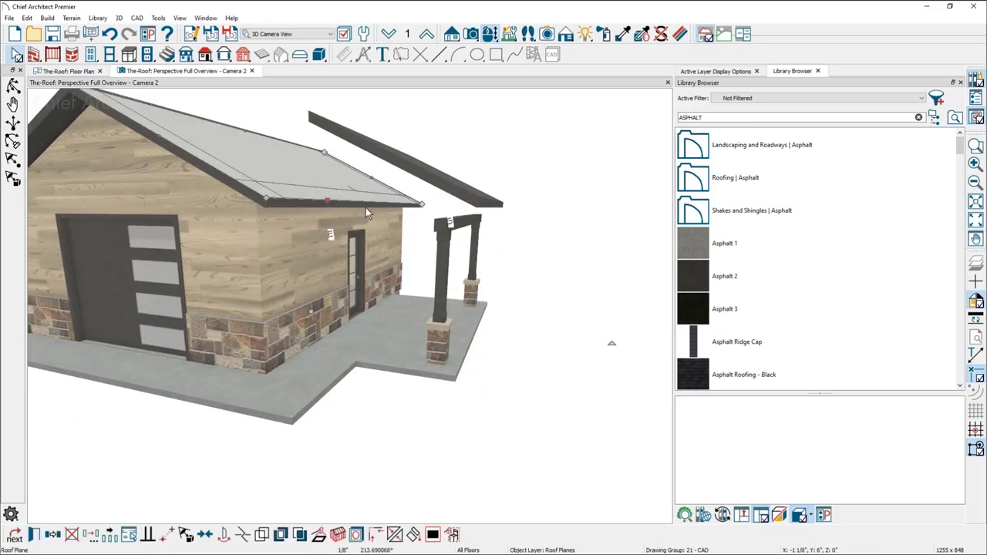
pyautogui.doubleClick(366, 208)
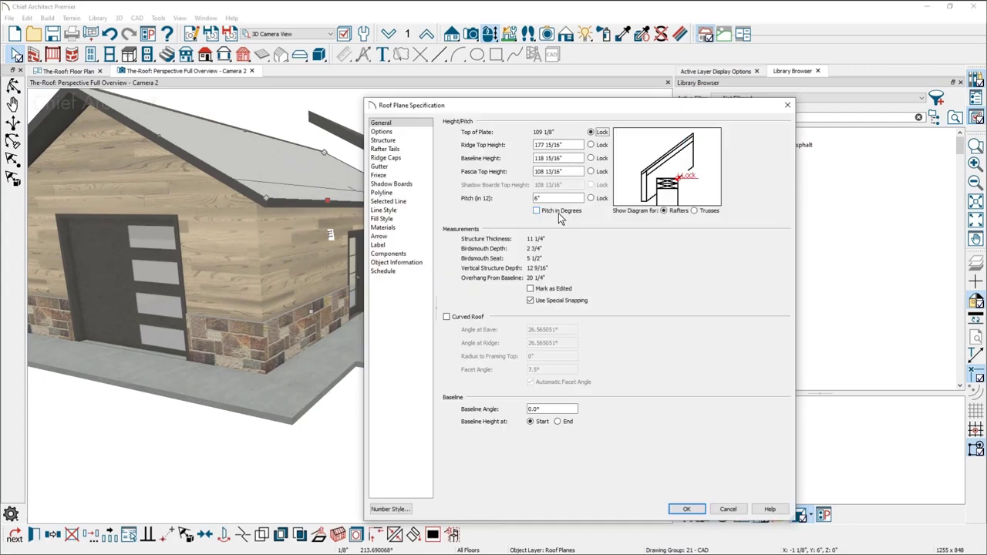
pyautogui.doubleClick(568, 172)
pyautogui.hotkey('ctrl', 'c')
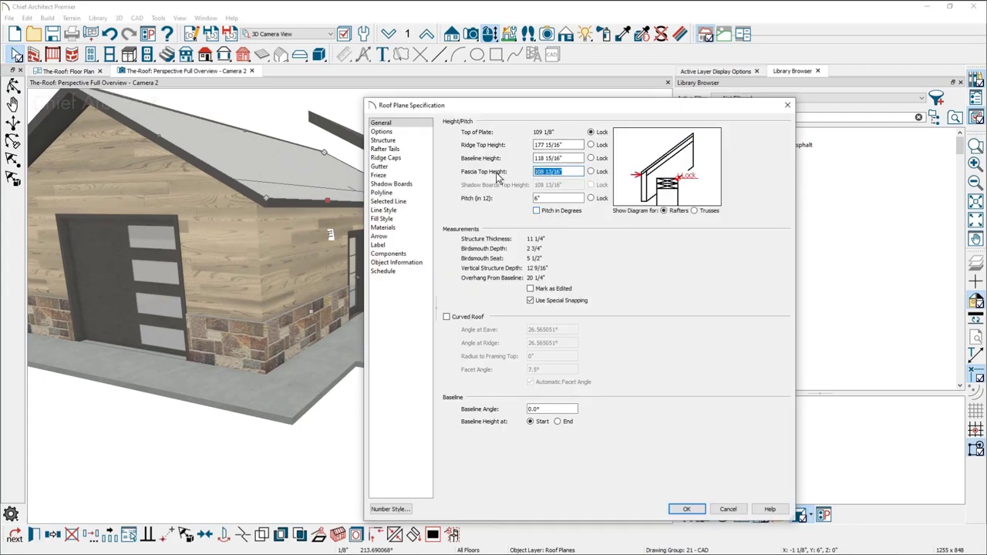
pyautogui.press('Return')
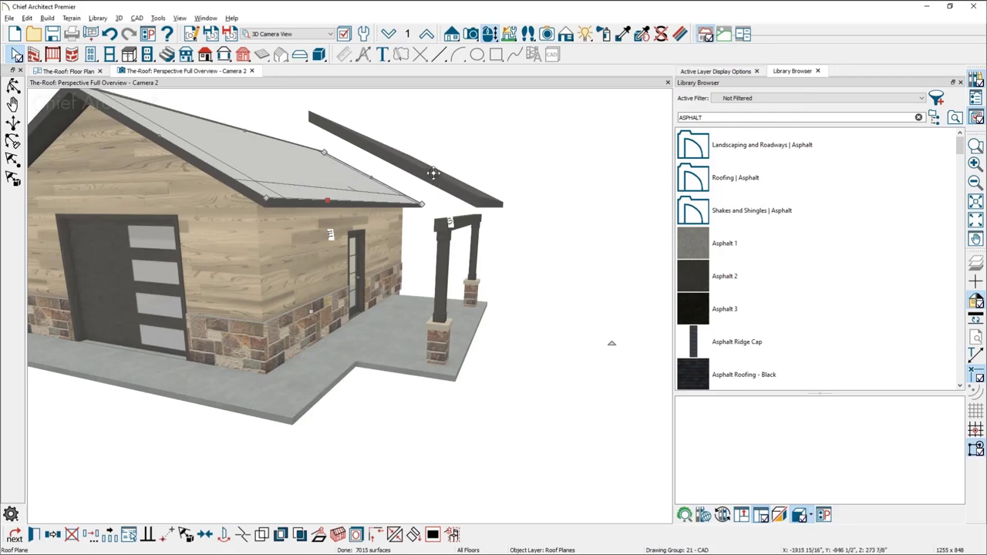
# - Set the porch roof plane's fascia top height to 108 13/16" with pitch locked, then lock the fascia and set the pitch to 2"
pyautogui.click(430, 187)
pyautogui.doubleClick(433, 183)
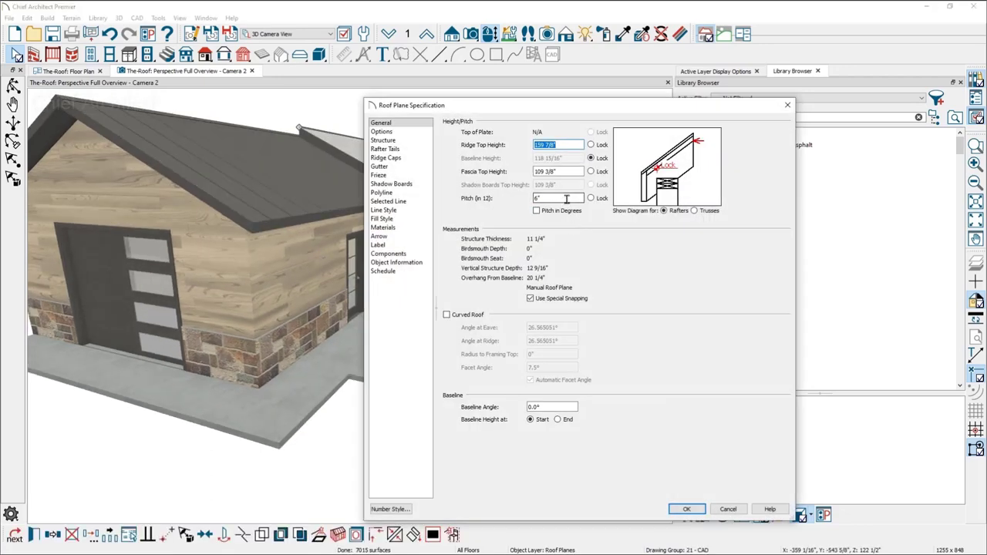
pyautogui.click(591, 199)
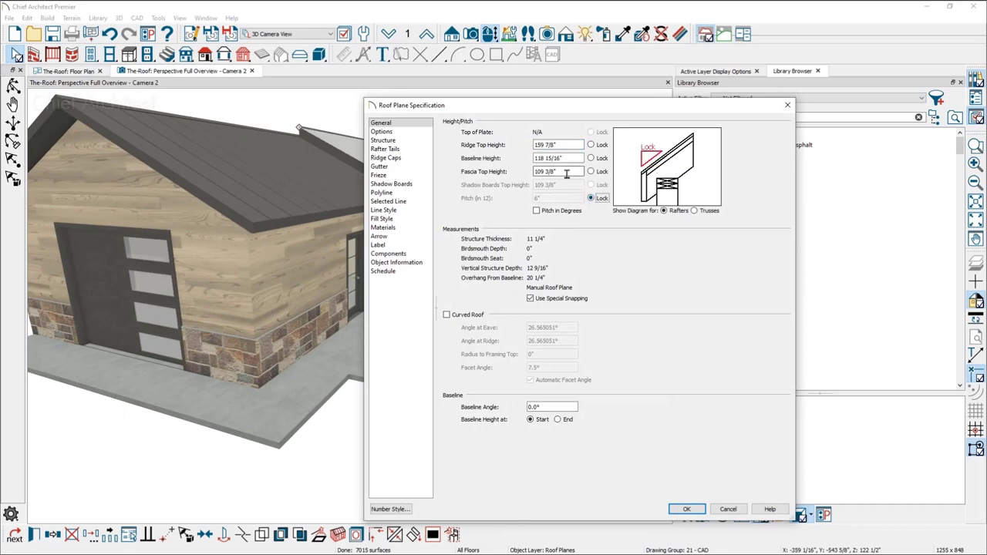
pyautogui.tripleClick(567, 173)
pyautogui.hotkey('ctrl', 'v')
pyautogui.click(593, 171)
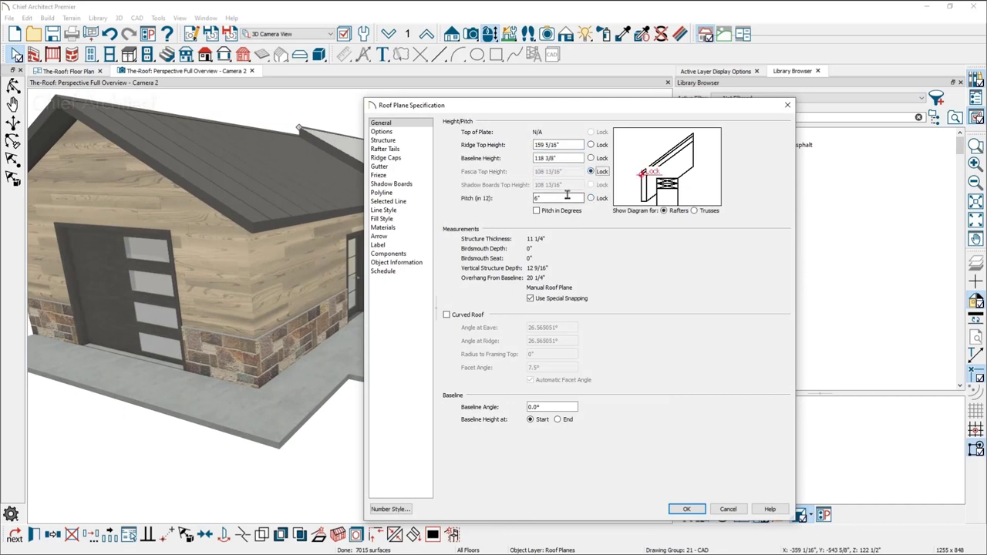
pyautogui.doubleClick(567, 198)
pyautogui.write('2')
pyautogui.click(689, 509)
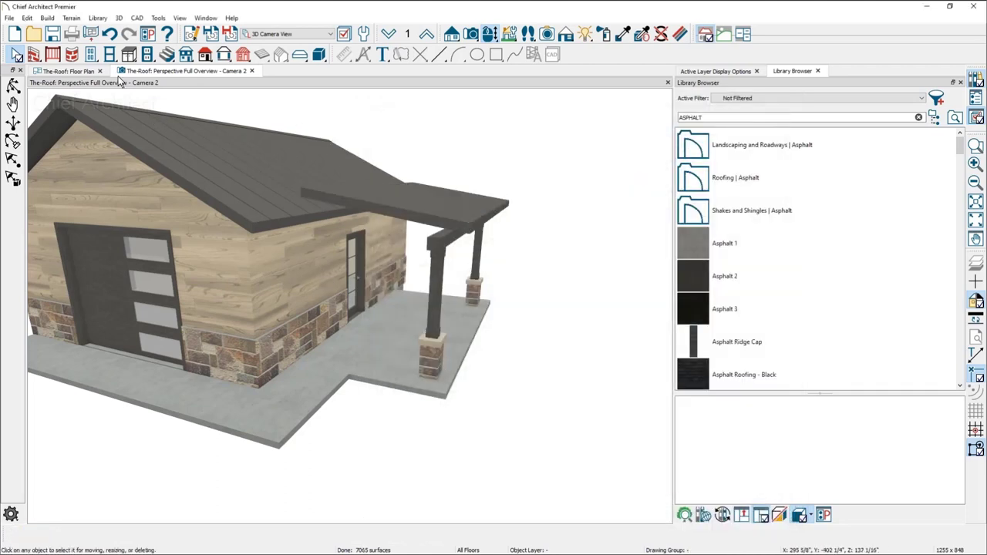
# - Extend the porch roof plane's upper edge back into the main roof slope
pyautogui.moveTo(225, 248); pyautogui.dragTo(301, 265, button='middle')
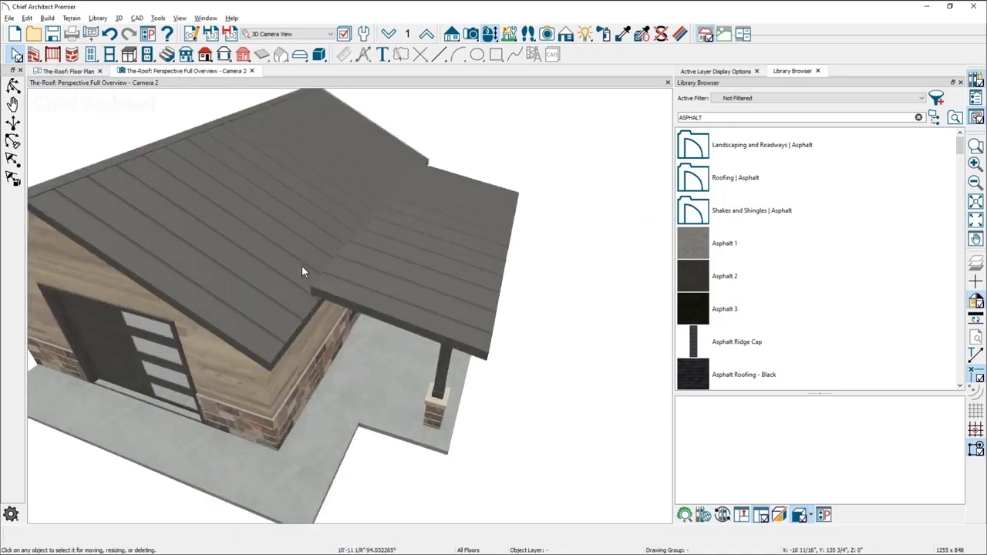
pyautogui.click(338, 249)
pyautogui.moveTo(338, 249); pyautogui.dragTo(218, 270)
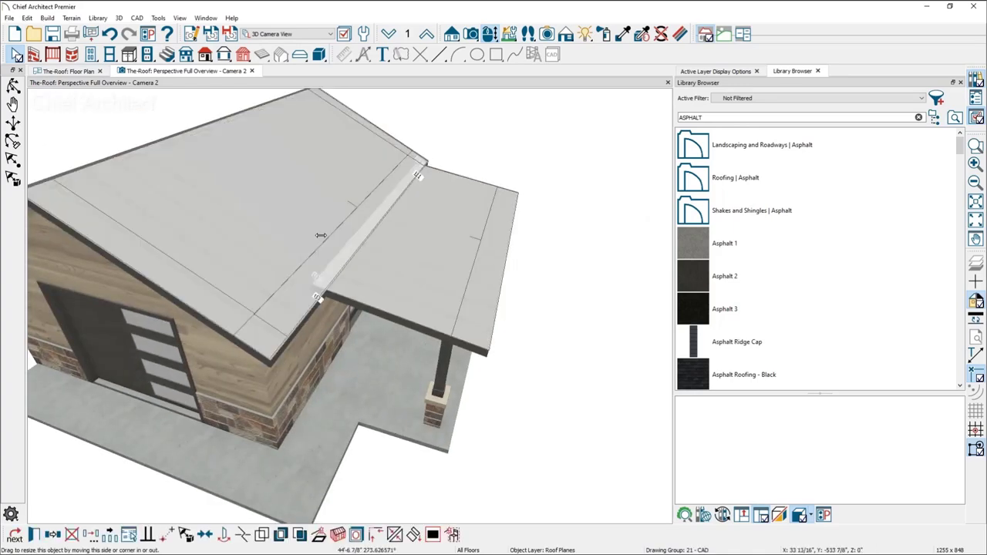
pyautogui.click(218, 270)
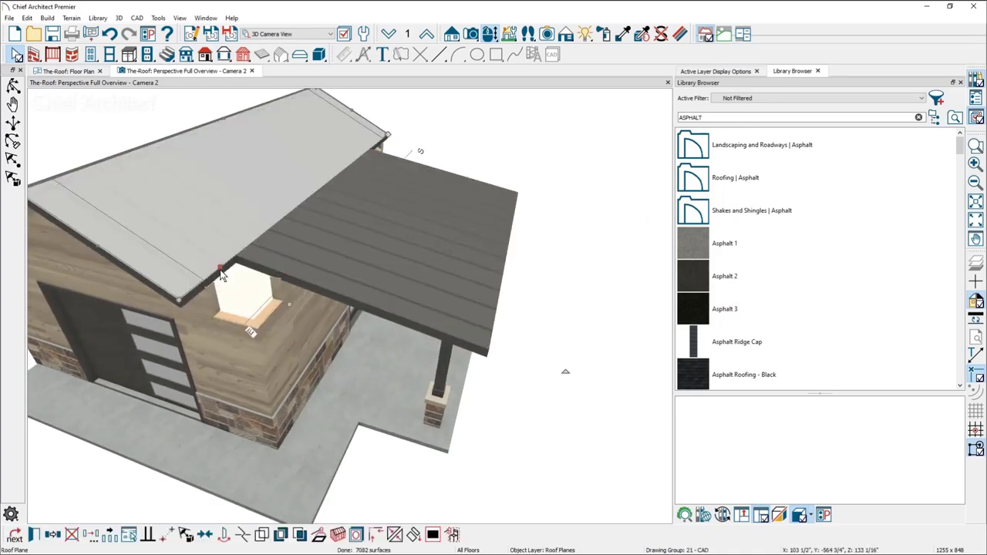
pyautogui.moveTo(262, 287); pyautogui.dragTo(305, 329)
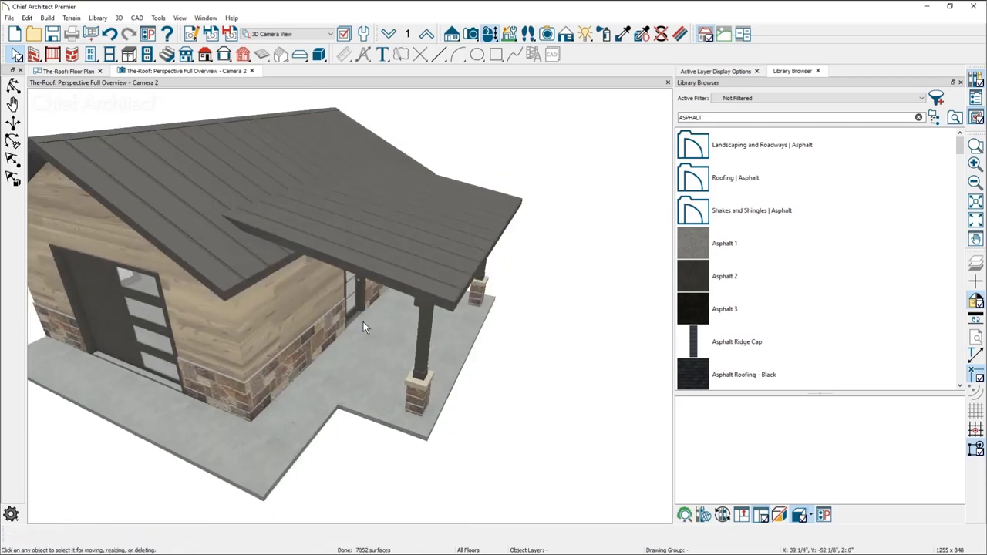
# - Check the porch roof plane's structure settings and build its framing, turning on display of the Framing, Roof Rafters layer
pyautogui.moveTo(407, 300); pyautogui.dragTo(374, 272, button='middle')
pyautogui.click(374, 274)
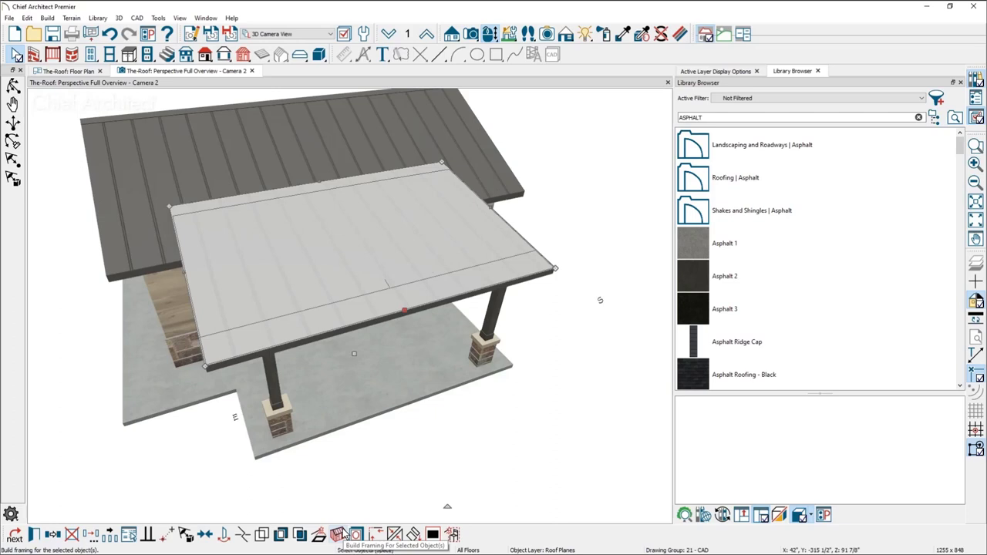
pyautogui.press('e')
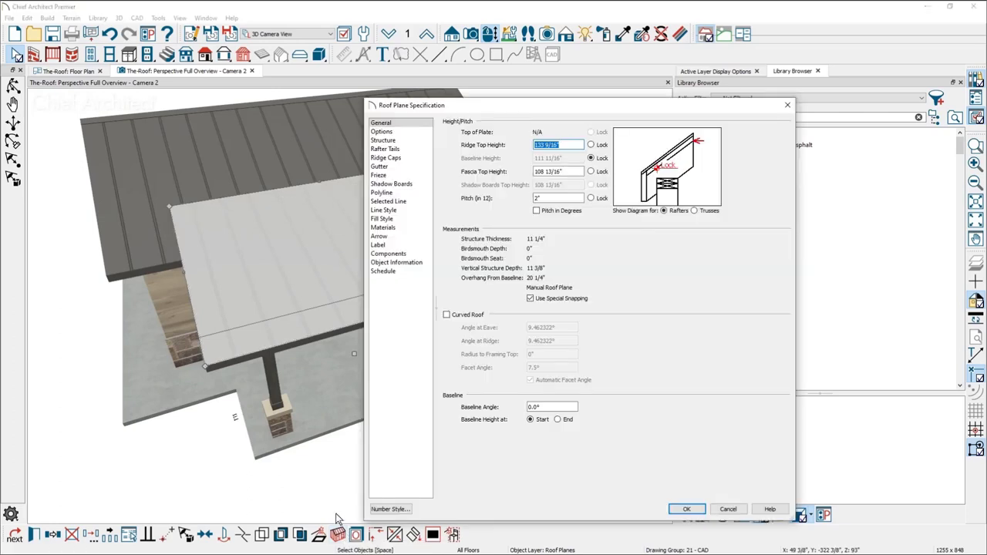
pyautogui.click(383, 140)
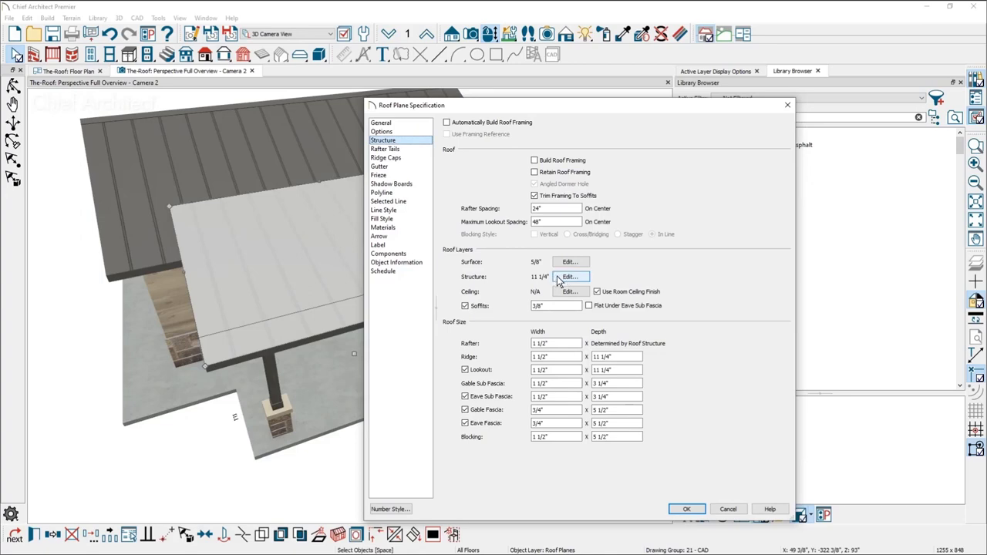
pyautogui.click(693, 514)
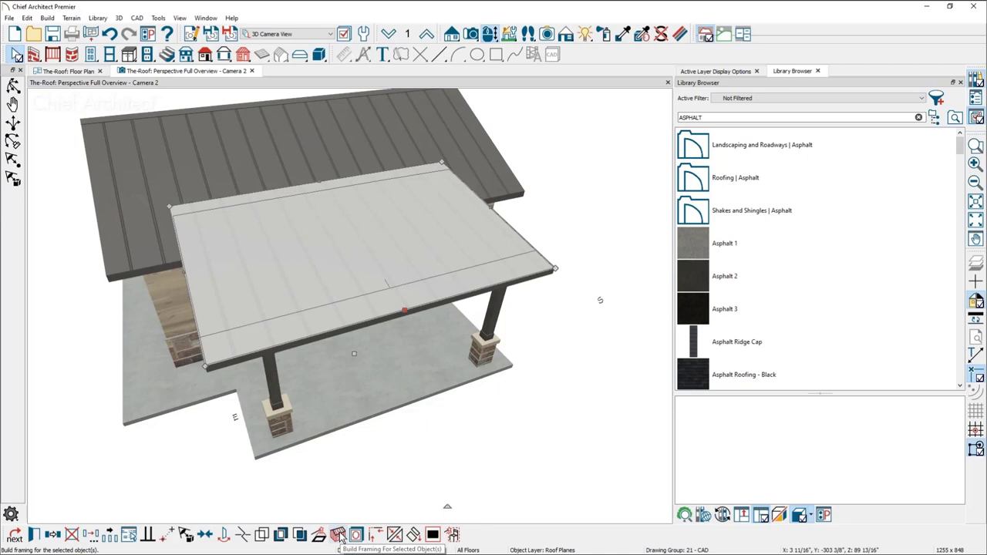
pyautogui.click(338, 536)
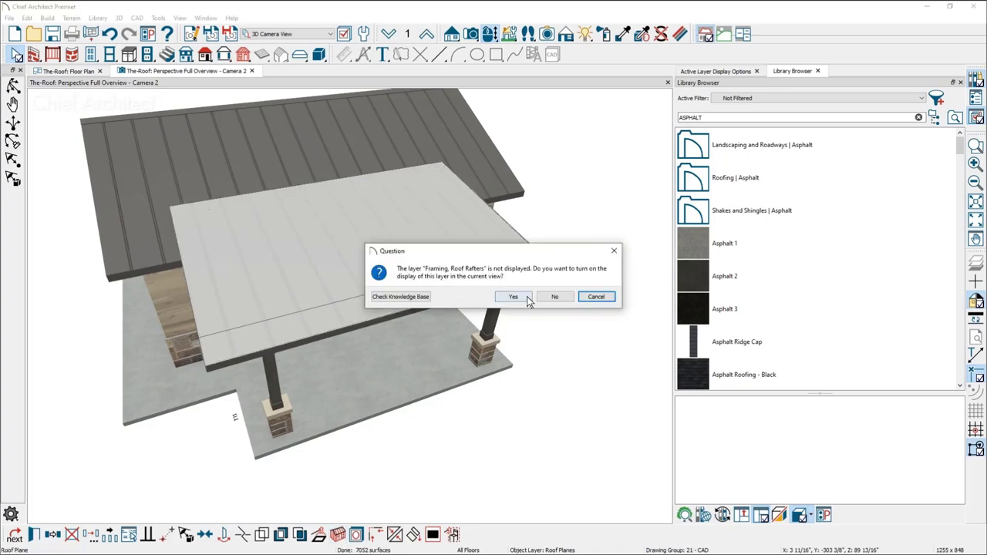
pyautogui.click(527, 297)
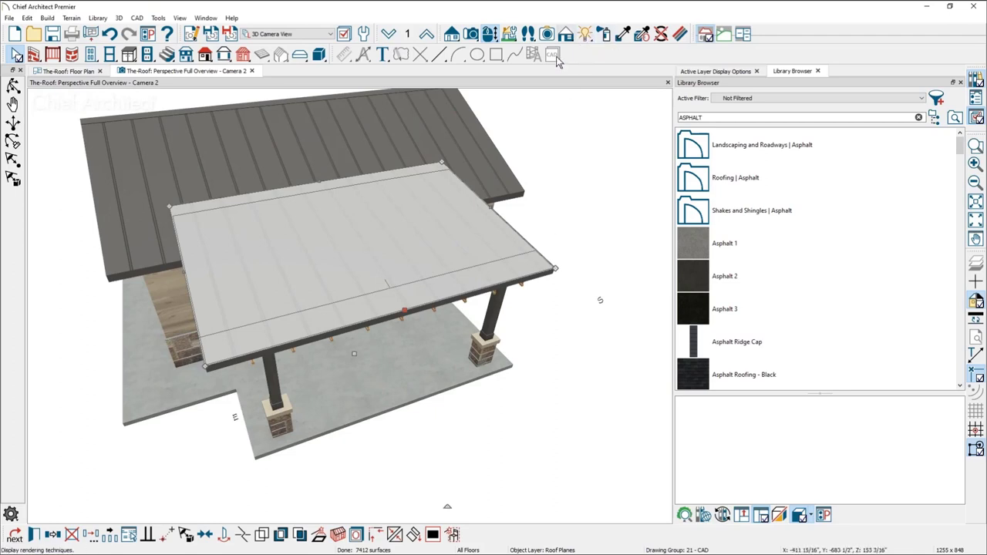
# - Hide the Roof Planes layer in the 3D view and examine the exposed porch rafters
pyautogui.click(976, 80)
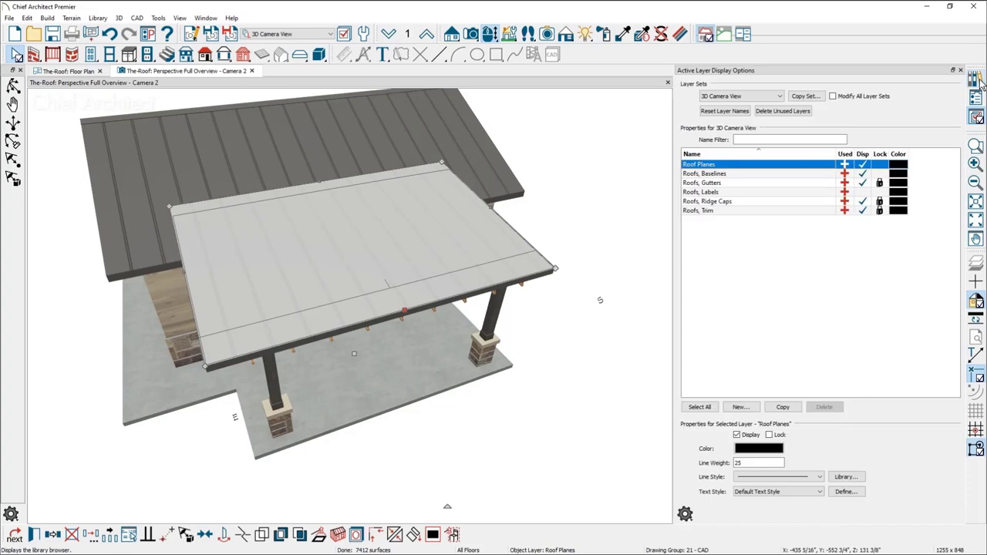
pyautogui.click(862, 164)
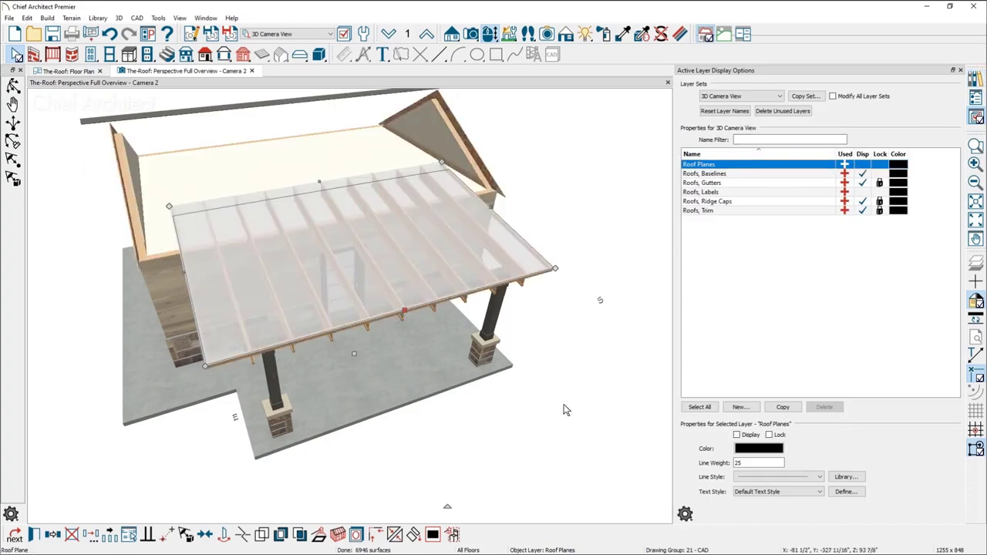
pyautogui.click(387, 504)
pyautogui.moveTo(359, 504); pyautogui.dragTo(230, 432, button='middle')
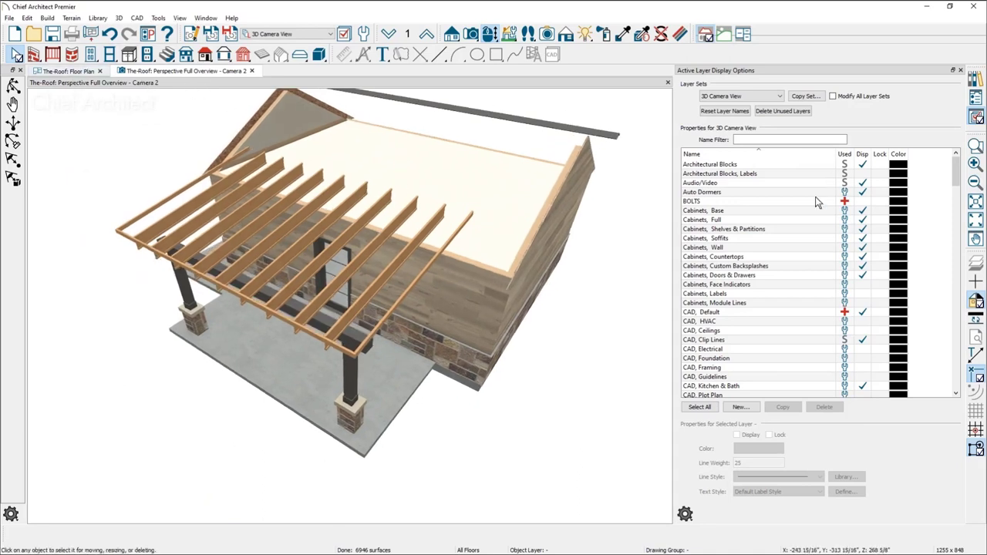
# - Filter the layer list by ROOF and turn the Roof Planes layer's display back on
pyautogui.click(774, 139)
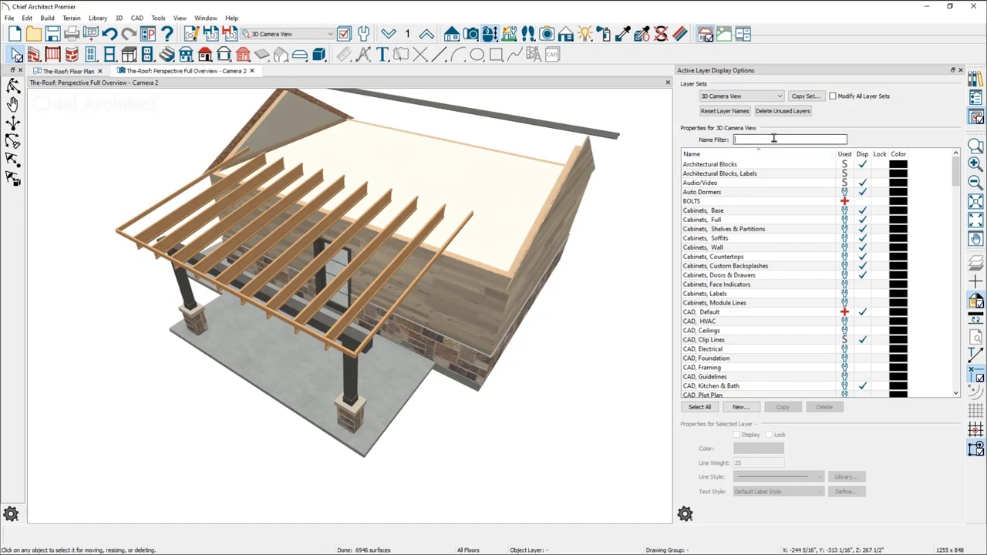
pyautogui.write('ROOF')
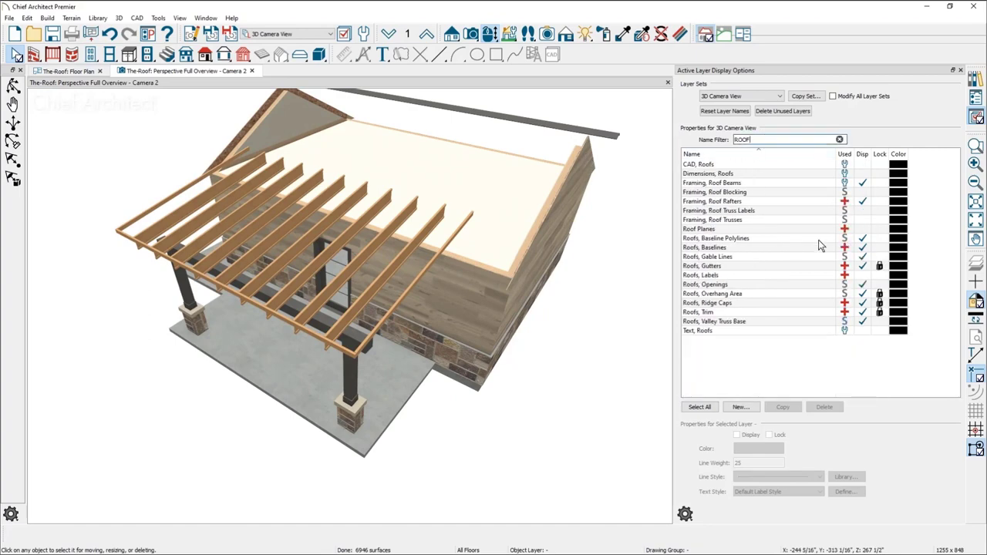
pyautogui.click(863, 230)
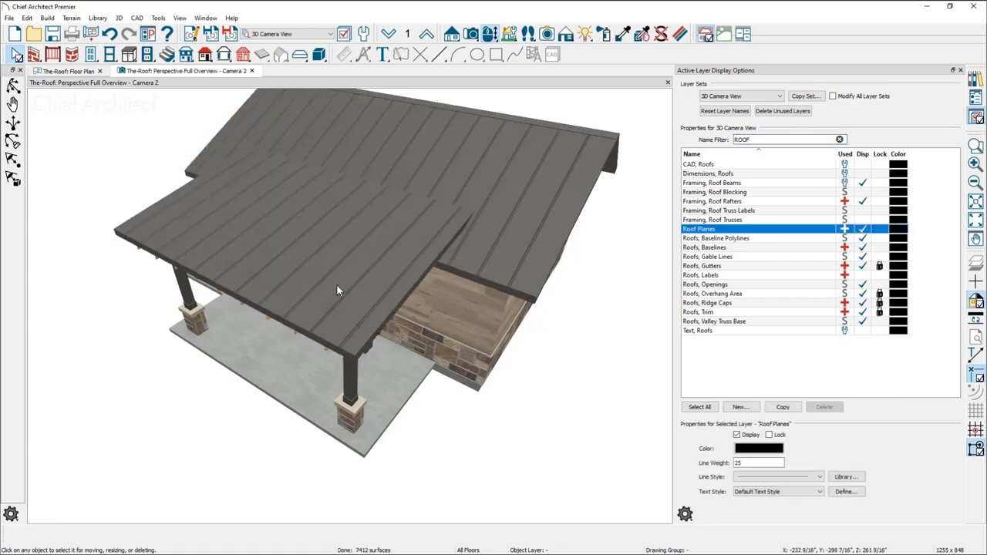
# - Show the Framing, Roof plan view side by side with the perspective view and examine the porch rafters in both
pyautogui.click(336, 290)
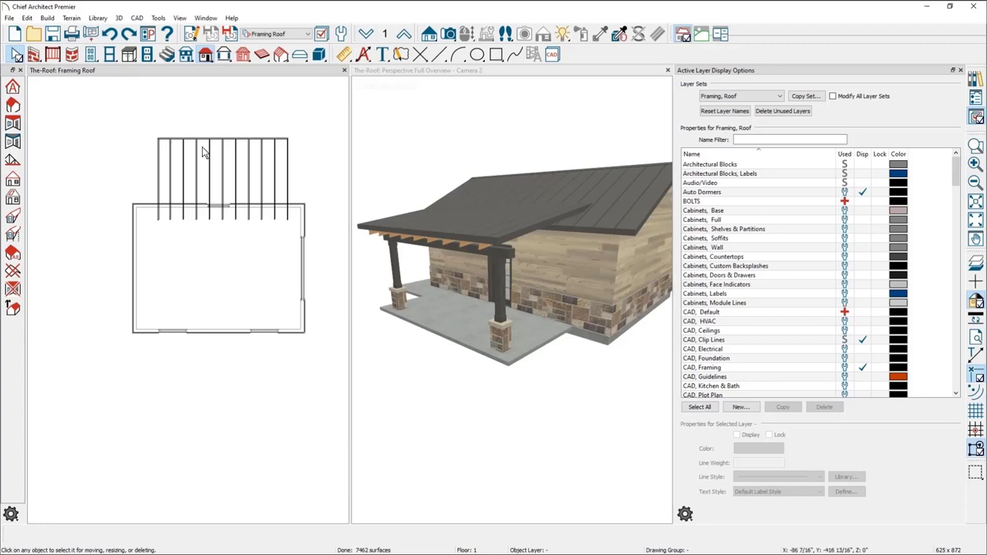
pyautogui.moveTo(458, 242); pyautogui.dragTo(540, 270)
pyautogui.scroll(2, 500, 259)
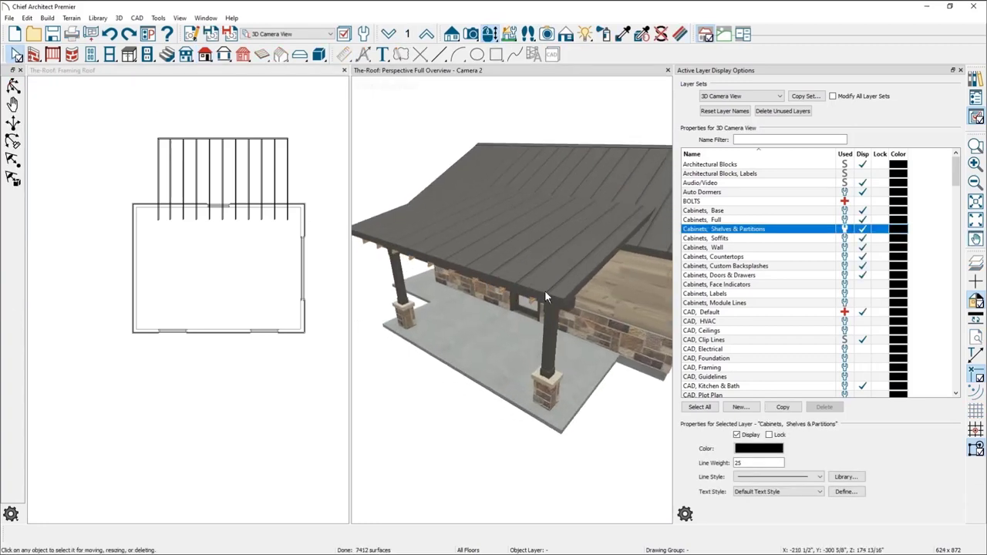
# - Delete the standing seam layer from the porch roof plane's surface definition and set the remaining OSB layer as an air gap
pyautogui.click(543, 275)
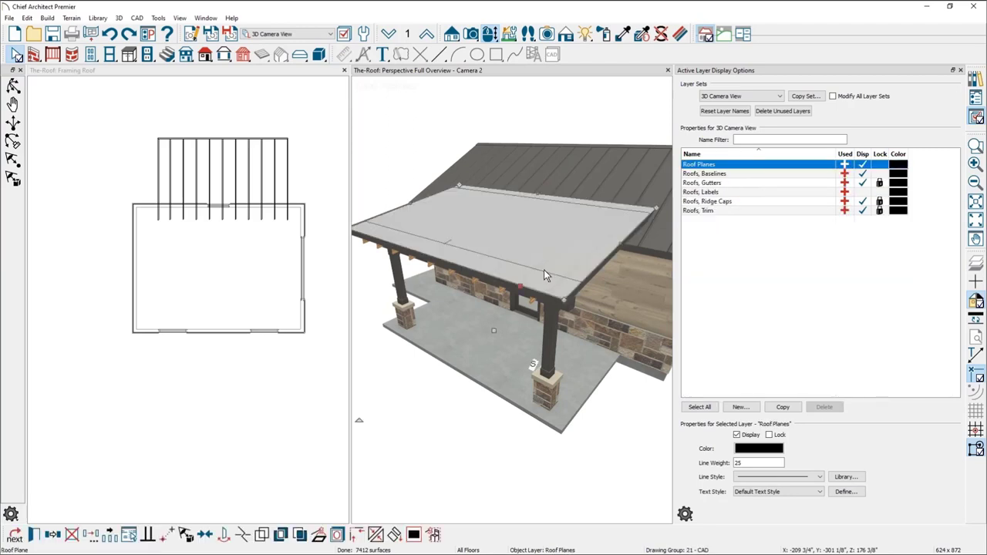
pyautogui.doubleClick(544, 271)
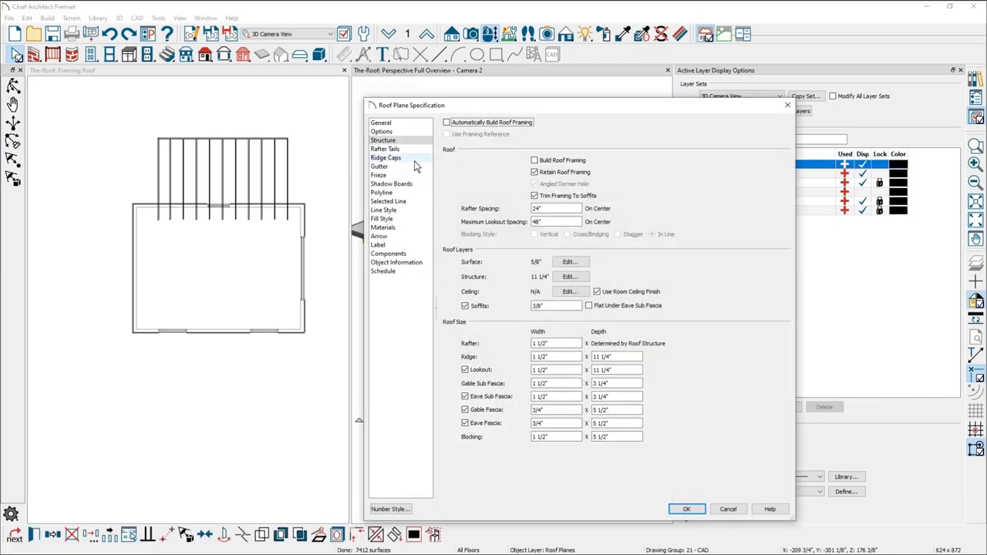
pyautogui.click(578, 262)
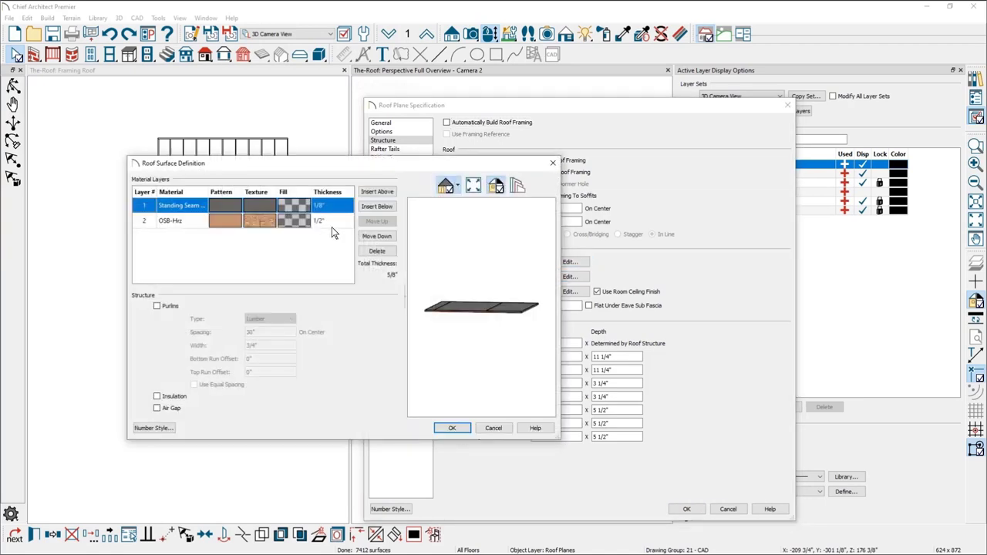
pyautogui.click(376, 251)
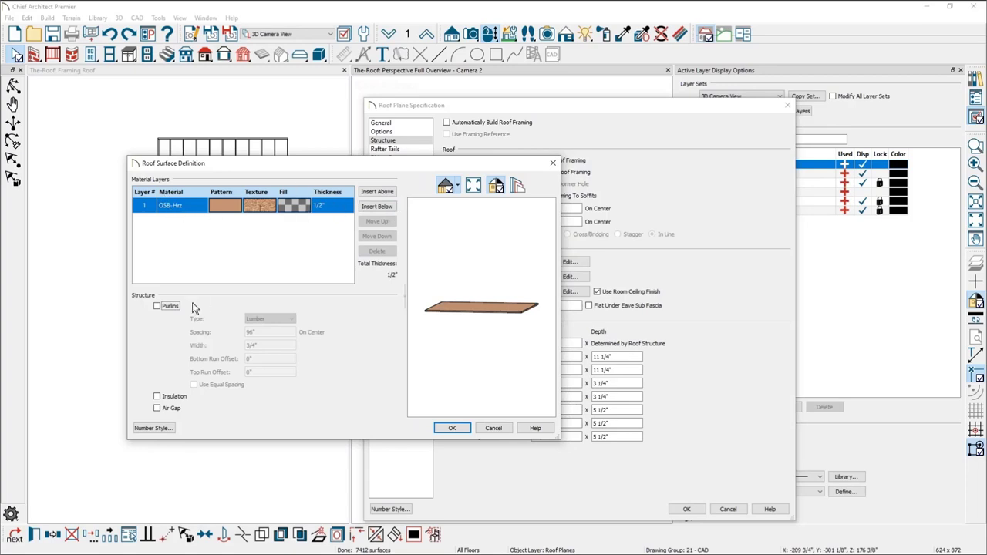
pyautogui.click(168, 409)
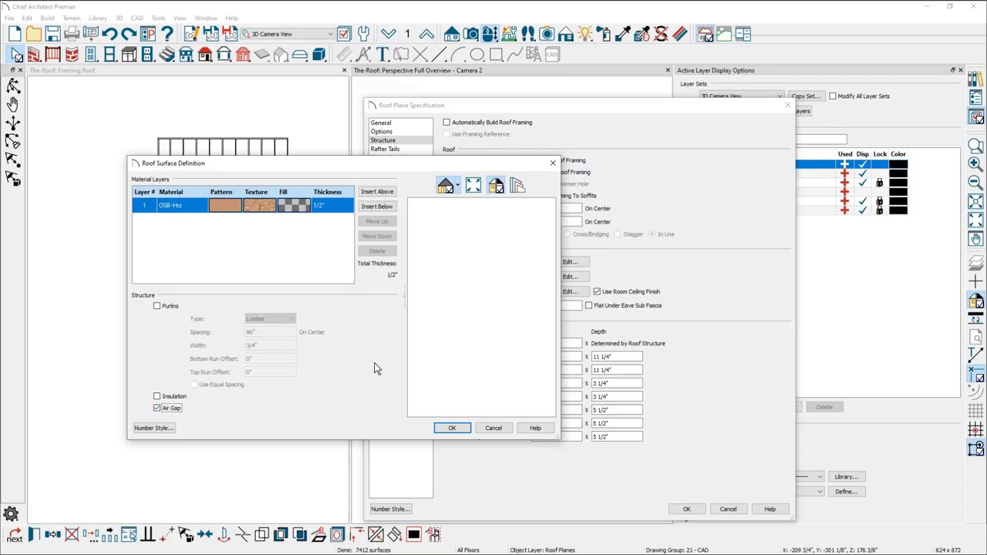
pyautogui.click(452, 428)
pyautogui.click(691, 513)
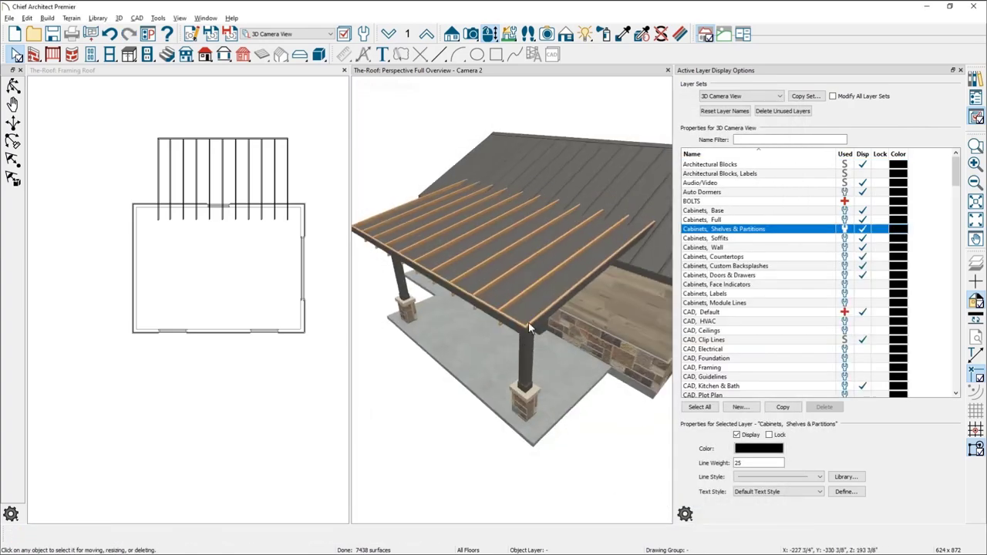
# - Turn off the porch roof plane's soffits and review its surface definition with the single air-gap OSB layer
pyautogui.click(533, 291)
pyautogui.doubleClick(541, 300)
pyautogui.press('Escape')
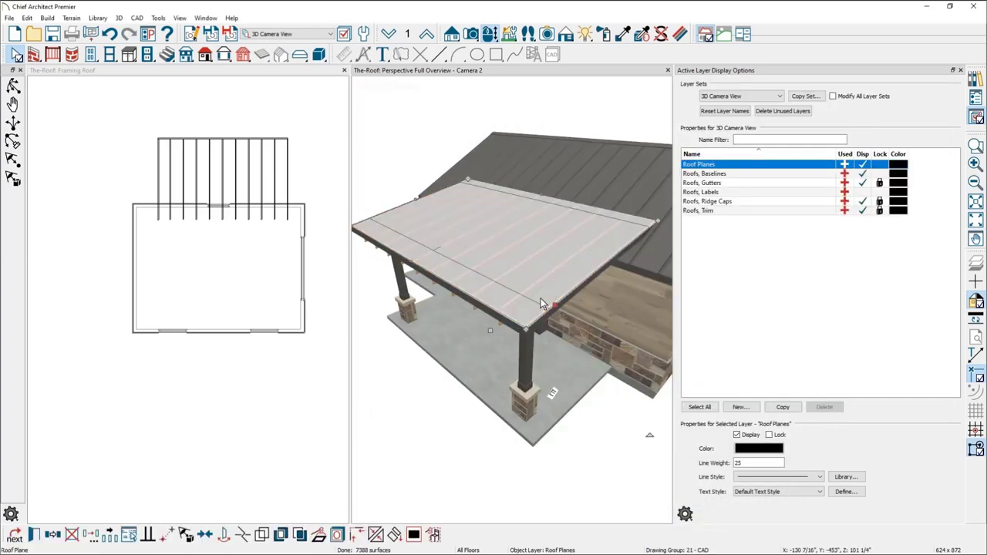
pyautogui.doubleClick(540, 297)
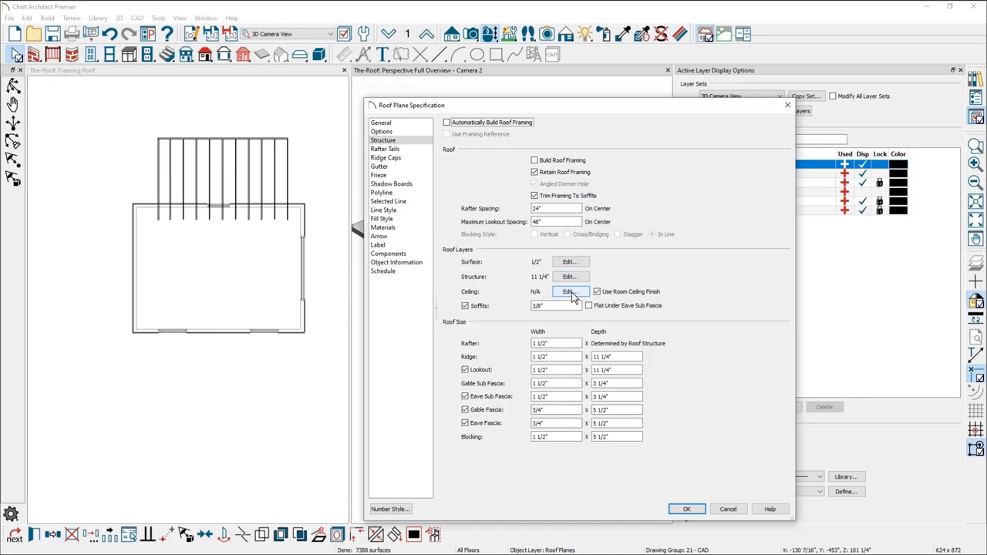
pyautogui.click(467, 305)
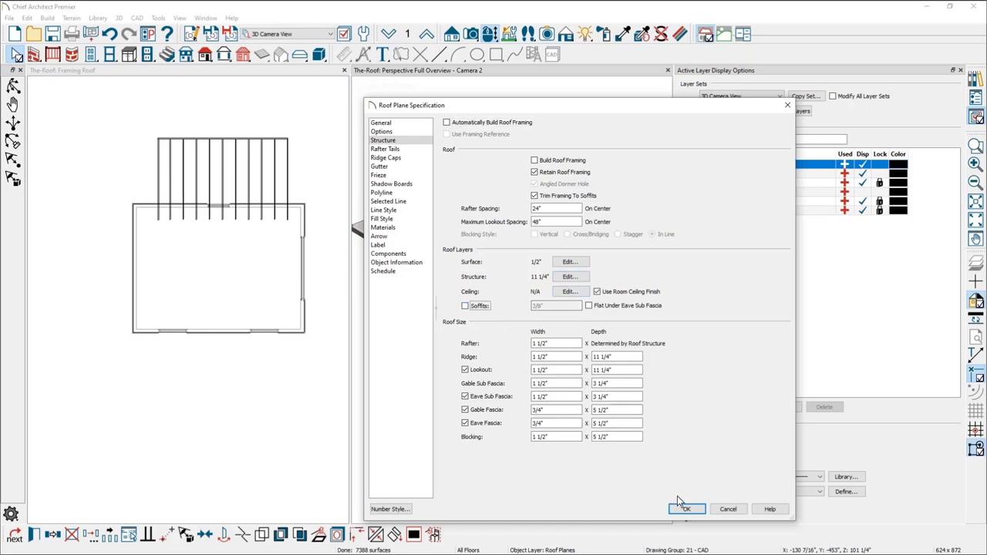
pyautogui.click(571, 264)
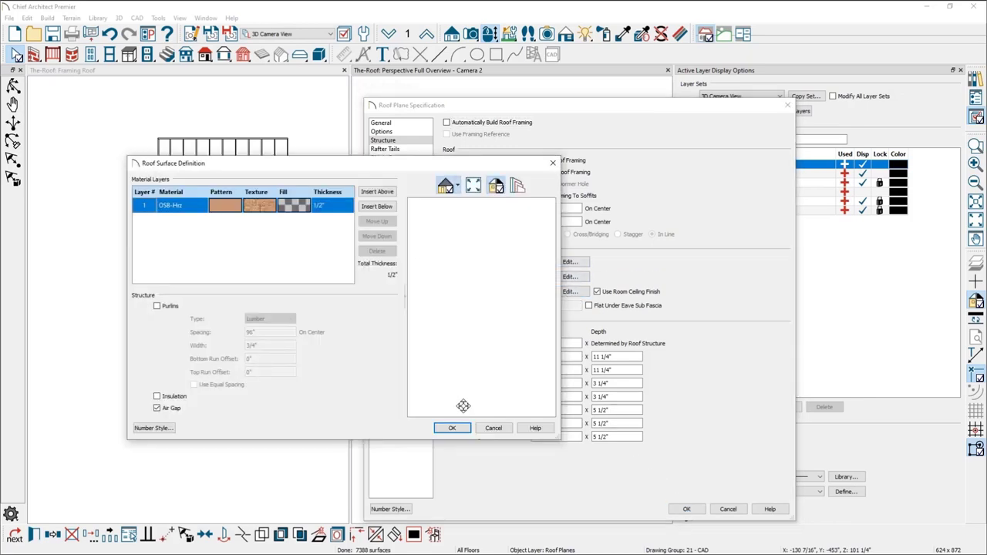
pyautogui.click(456, 431)
pyautogui.click(687, 510)
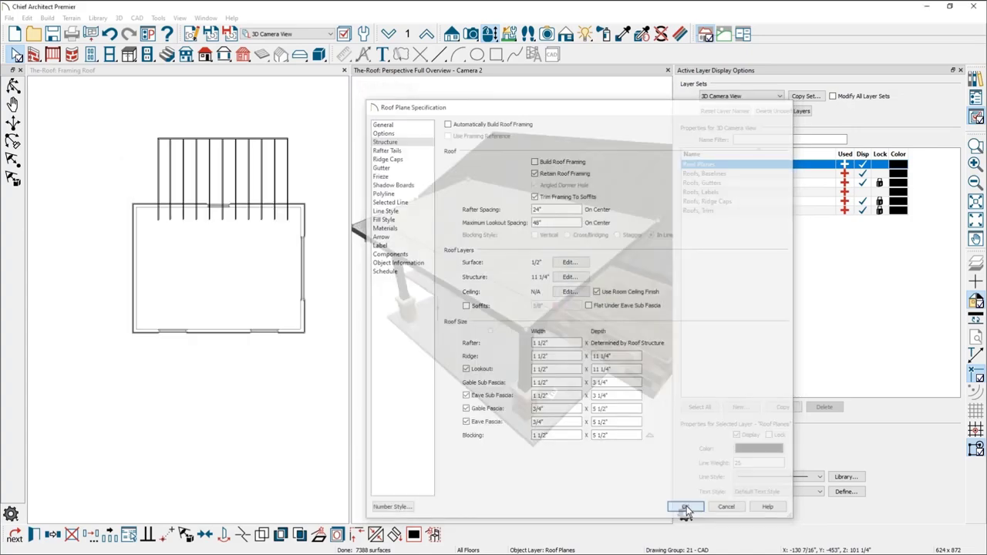
pyautogui.moveTo(470, 414); pyautogui.dragTo(461, 417, button='middle')
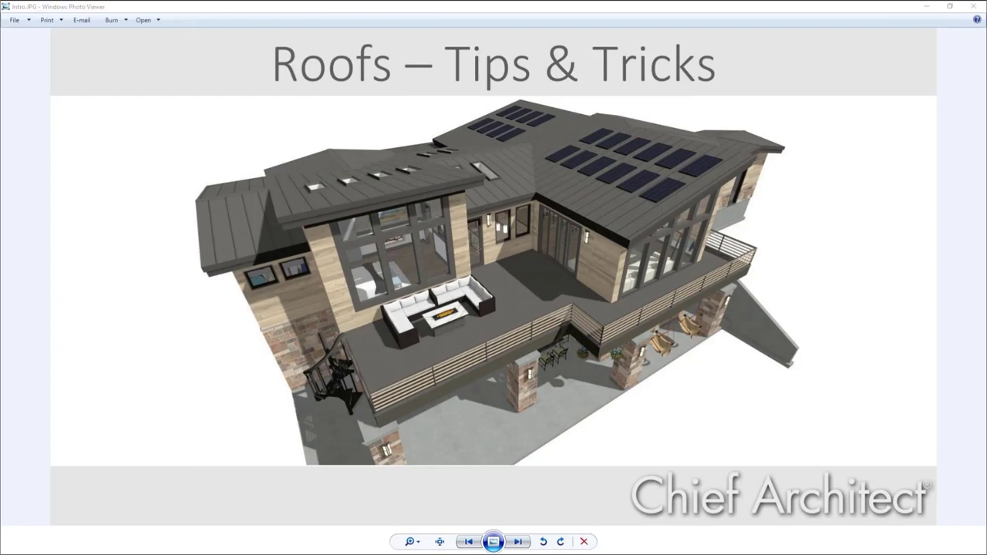
# - Switch to the browser and look through the training sessions and the roof and dormer webinars on Chief Architect's events page
pyautogui.hotkey('alt', 'Tab')
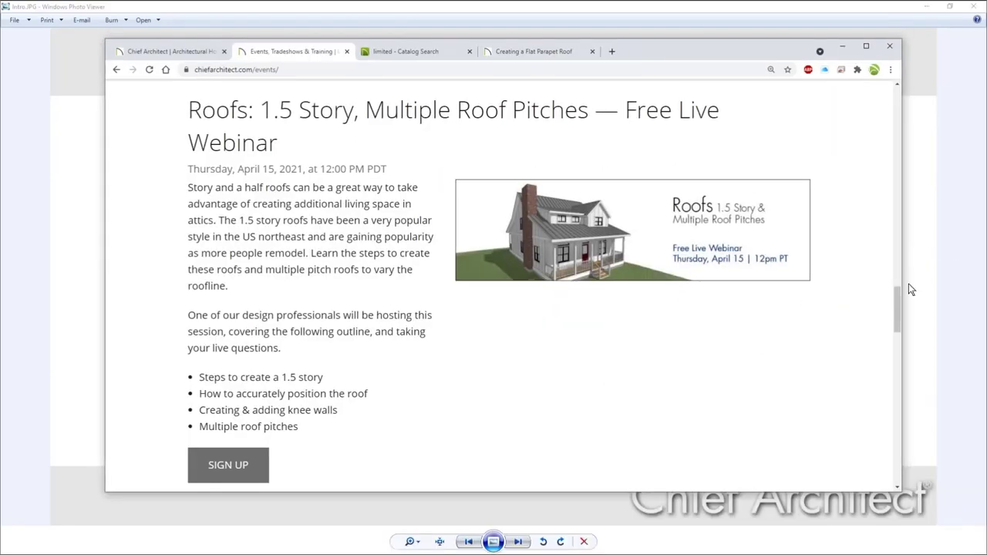
pyautogui.moveTo(897, 310); pyautogui.dragTo(886, 99)
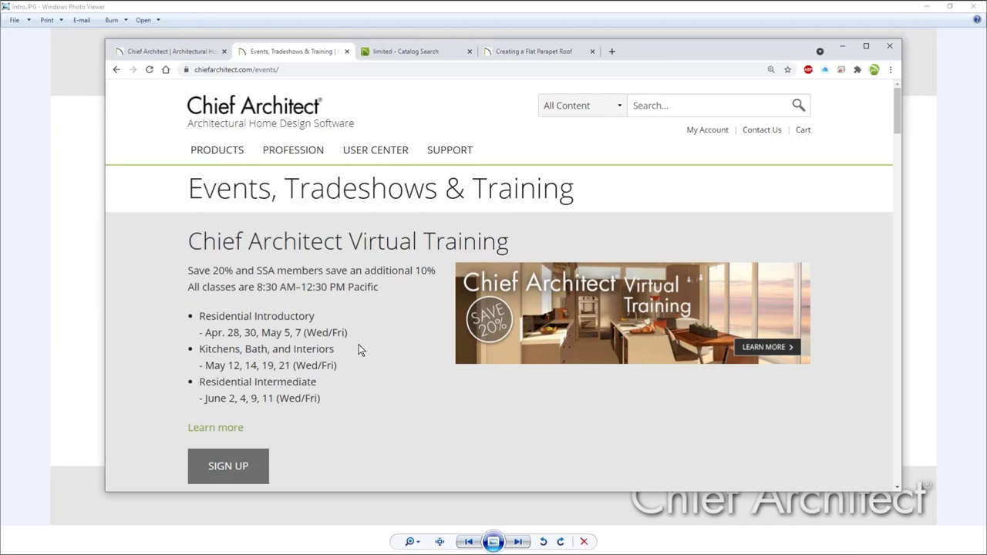
pyautogui.middleClick(165, 259)
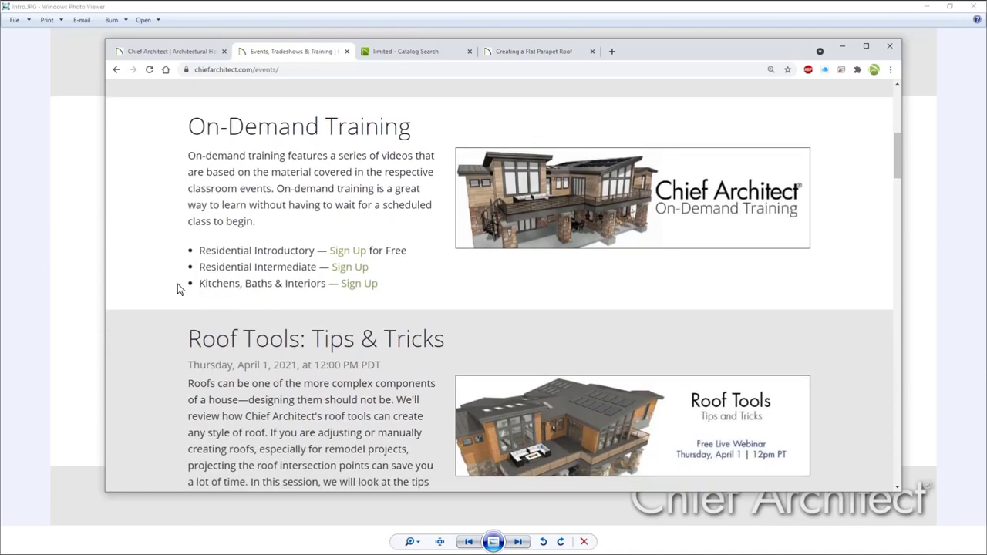
pyautogui.middleClick(141, 210)
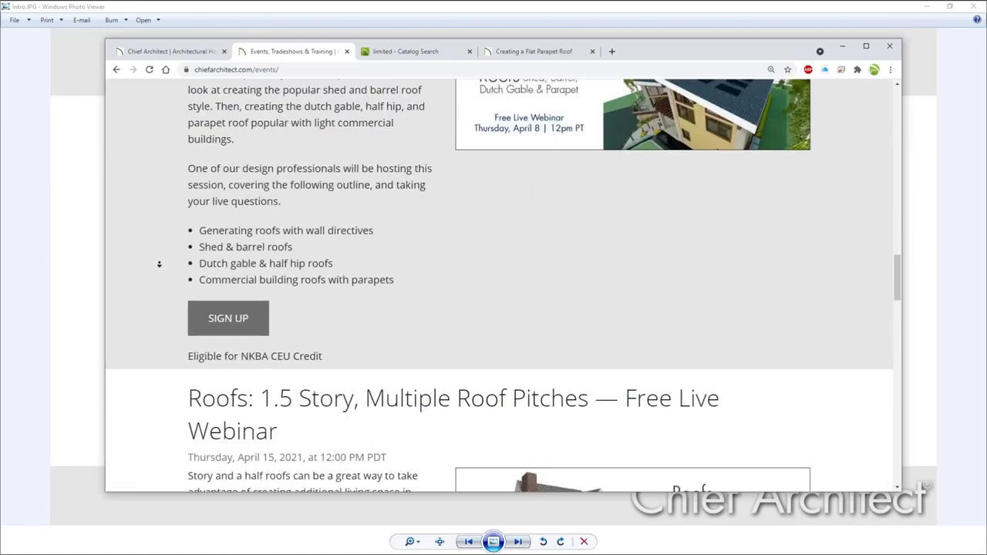
pyautogui.scroll(-1, 160, 266)
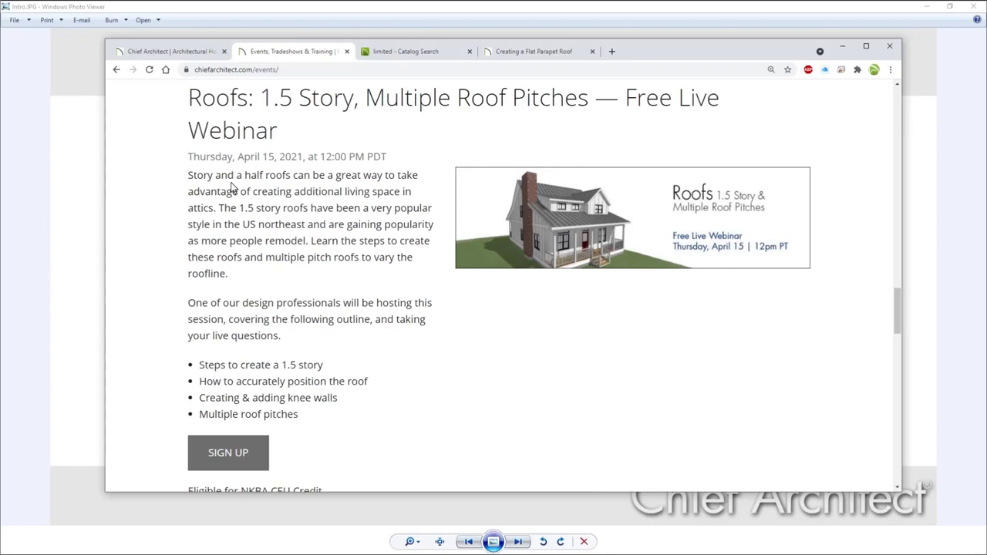
pyautogui.middleClick(145, 233)
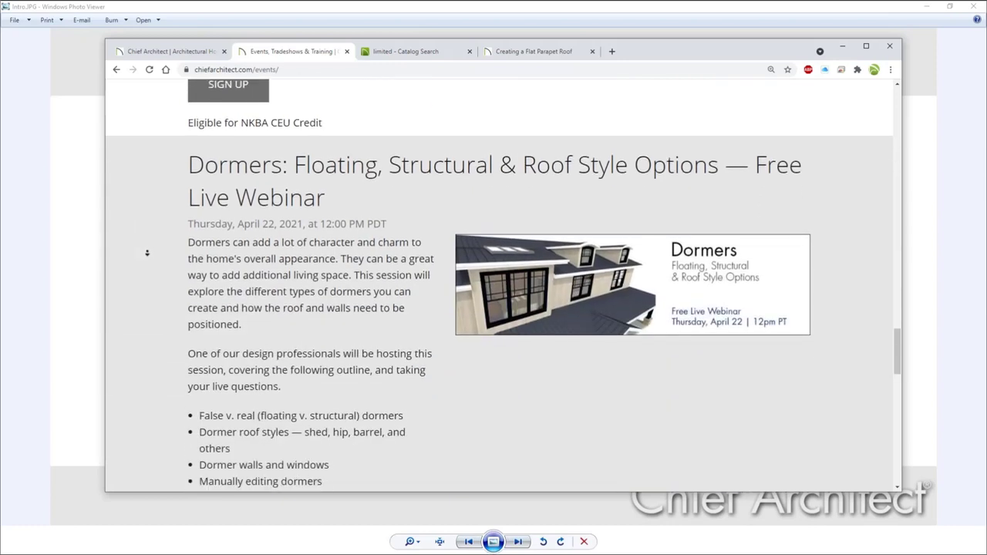
pyautogui.middleClick(149, 255)
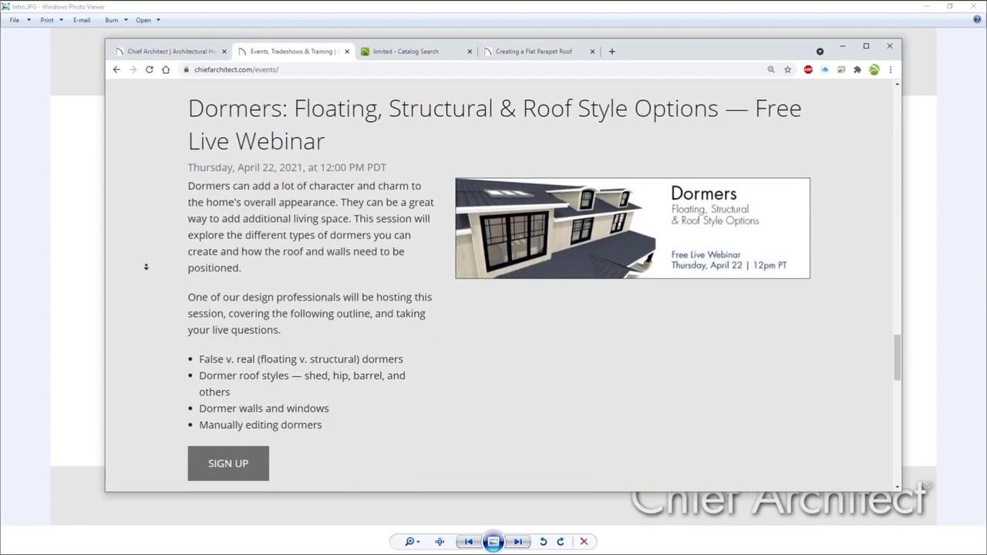
pyautogui.middleClick(146, 266)
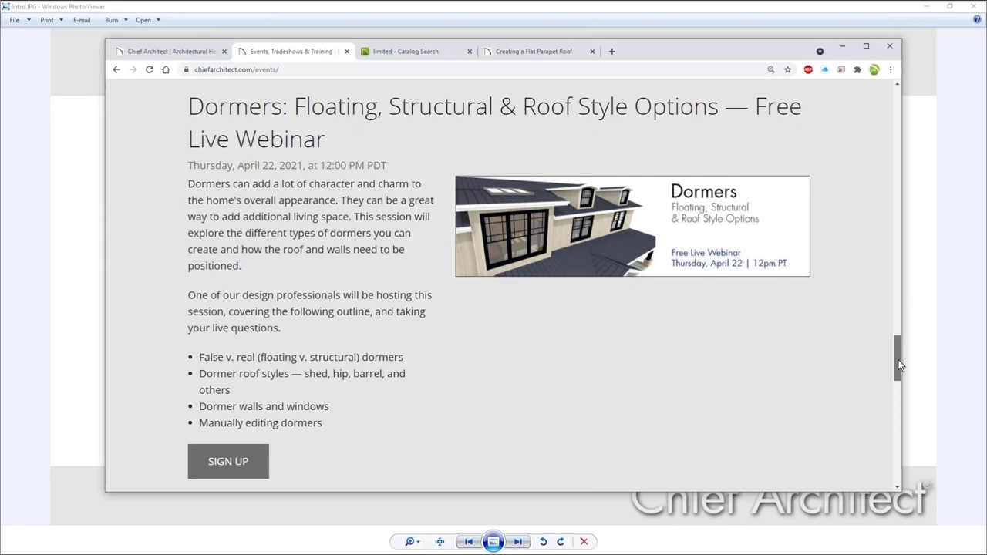
pyautogui.moveTo(898, 366); pyautogui.dragTo(887, 235)
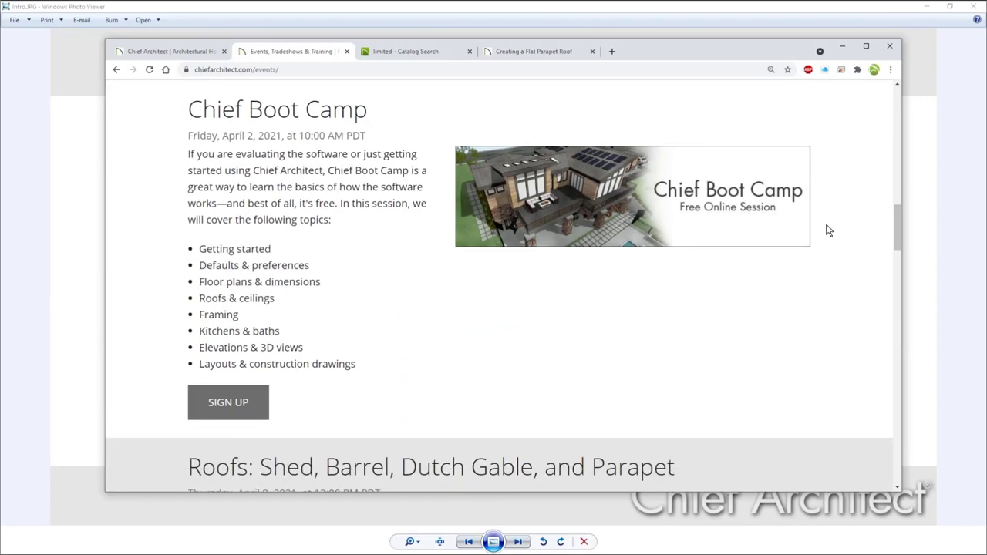